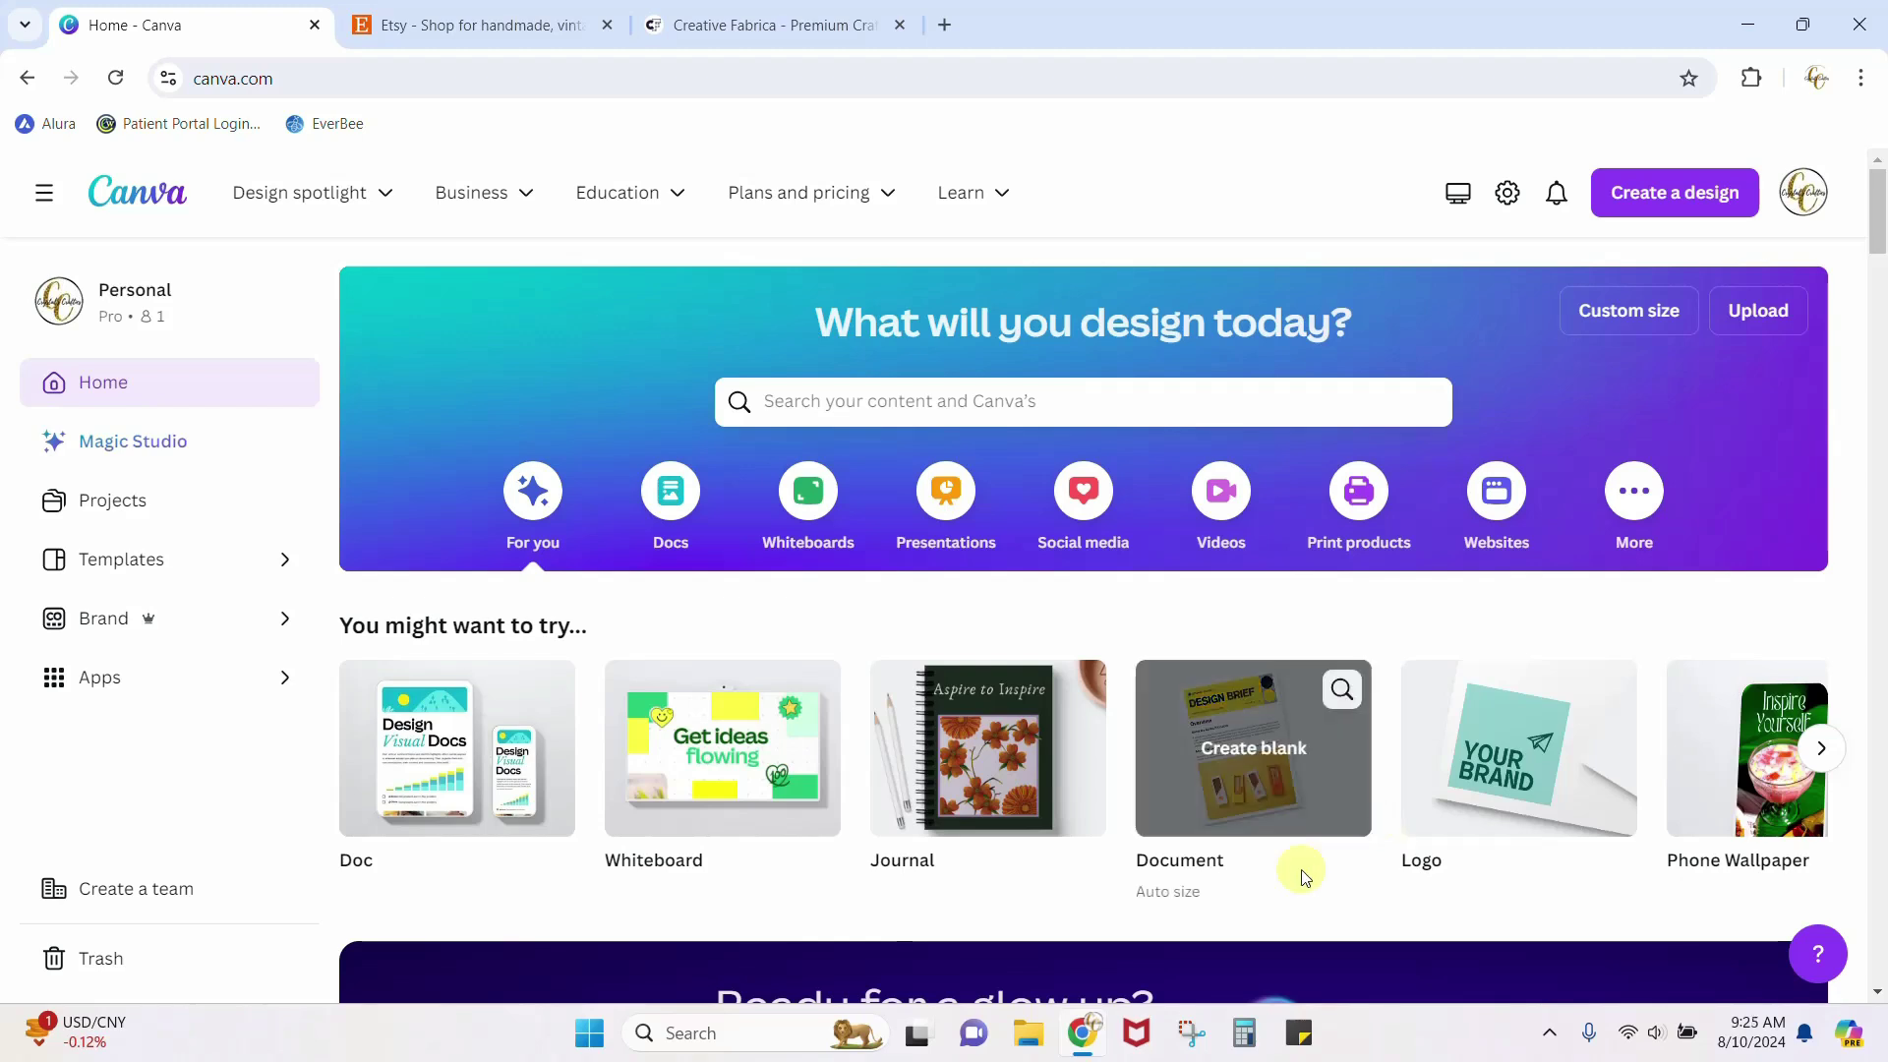
# Create a new blank design with a custom size of 2500 × 2000 px.
pyautogui.click(1684, 196)
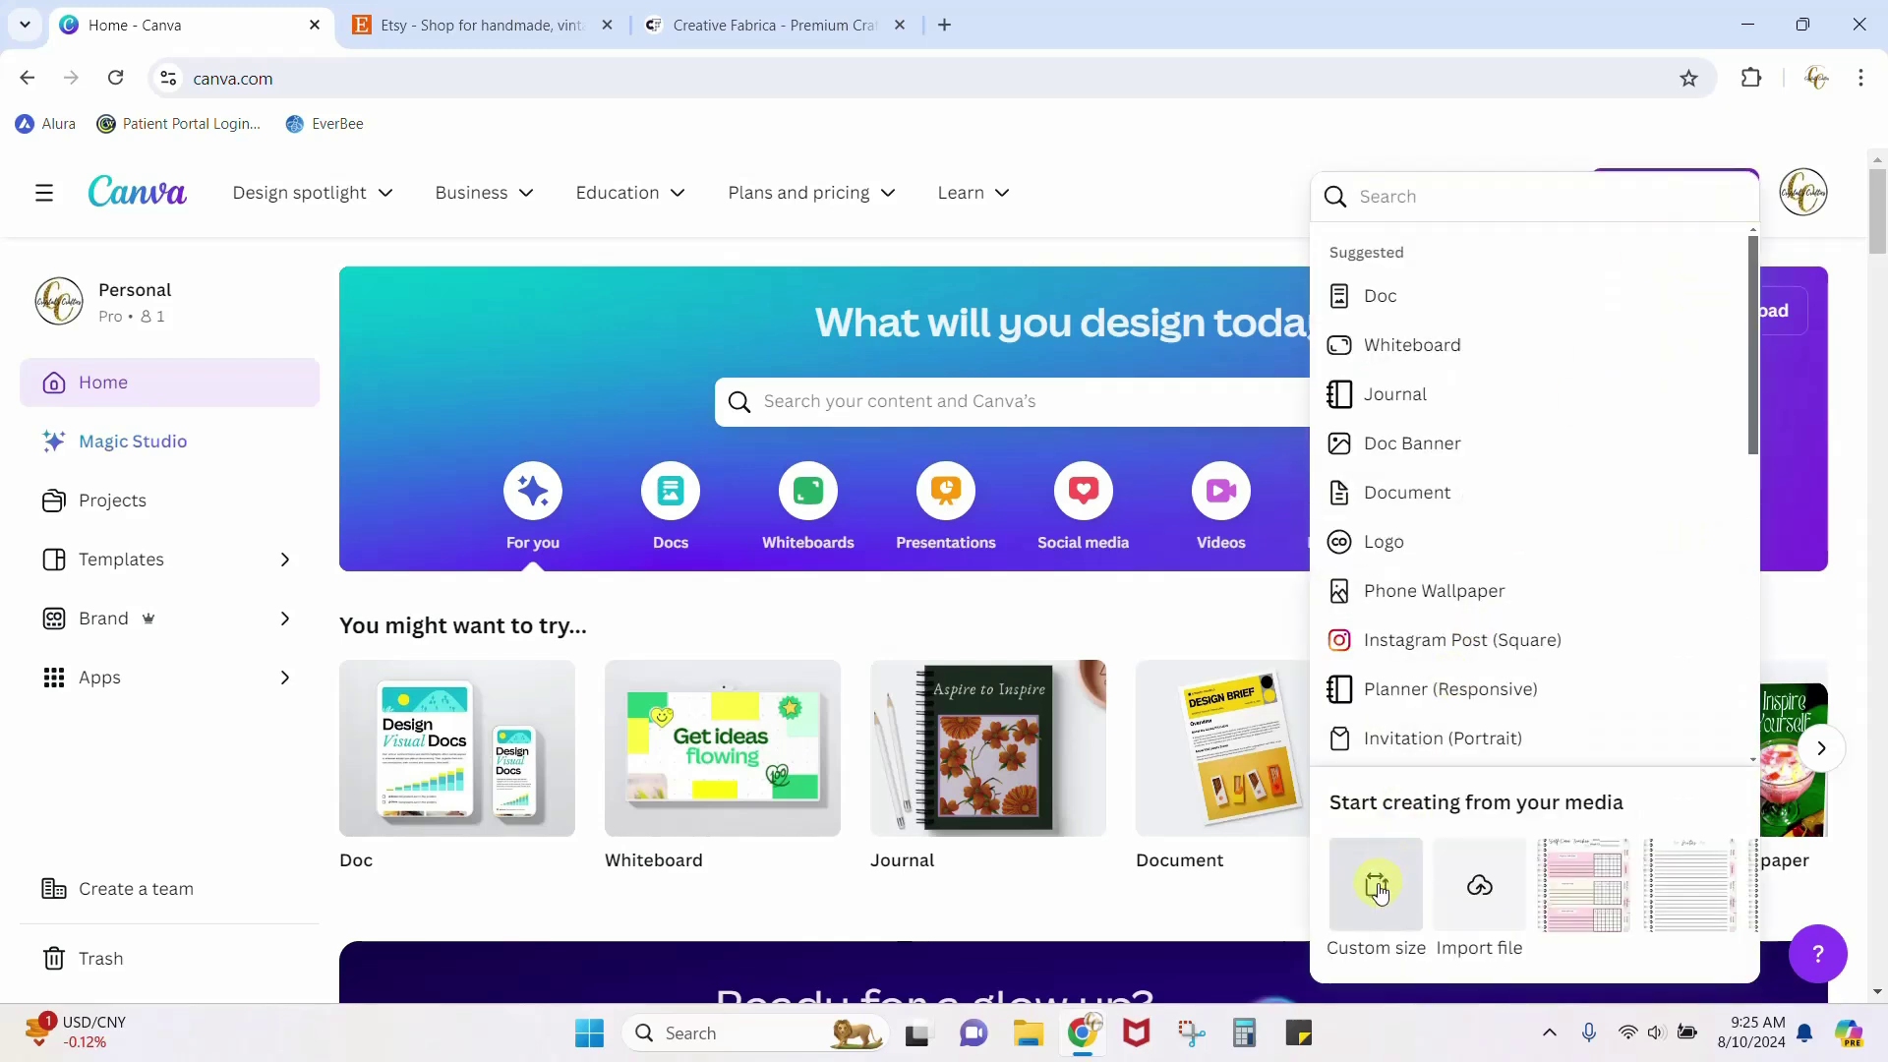
pyautogui.click(1377, 891)
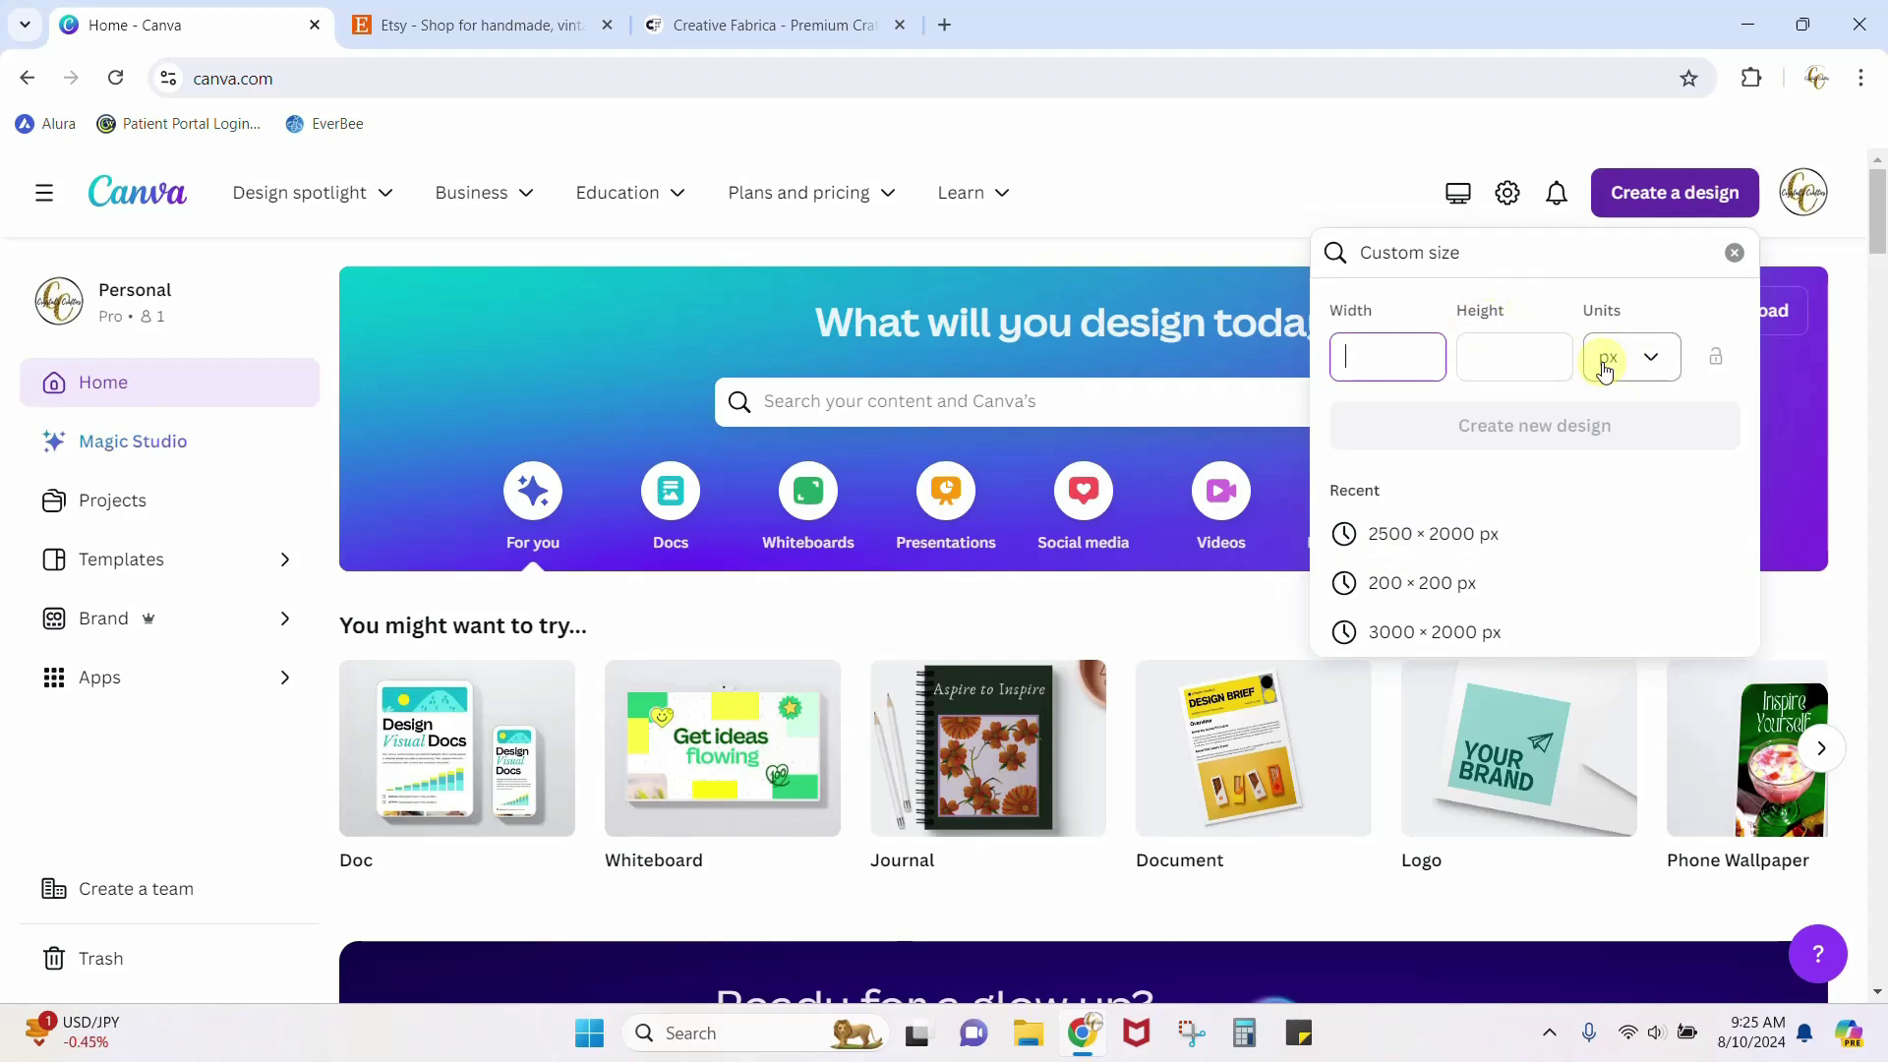
pyautogui.click(1656, 360)
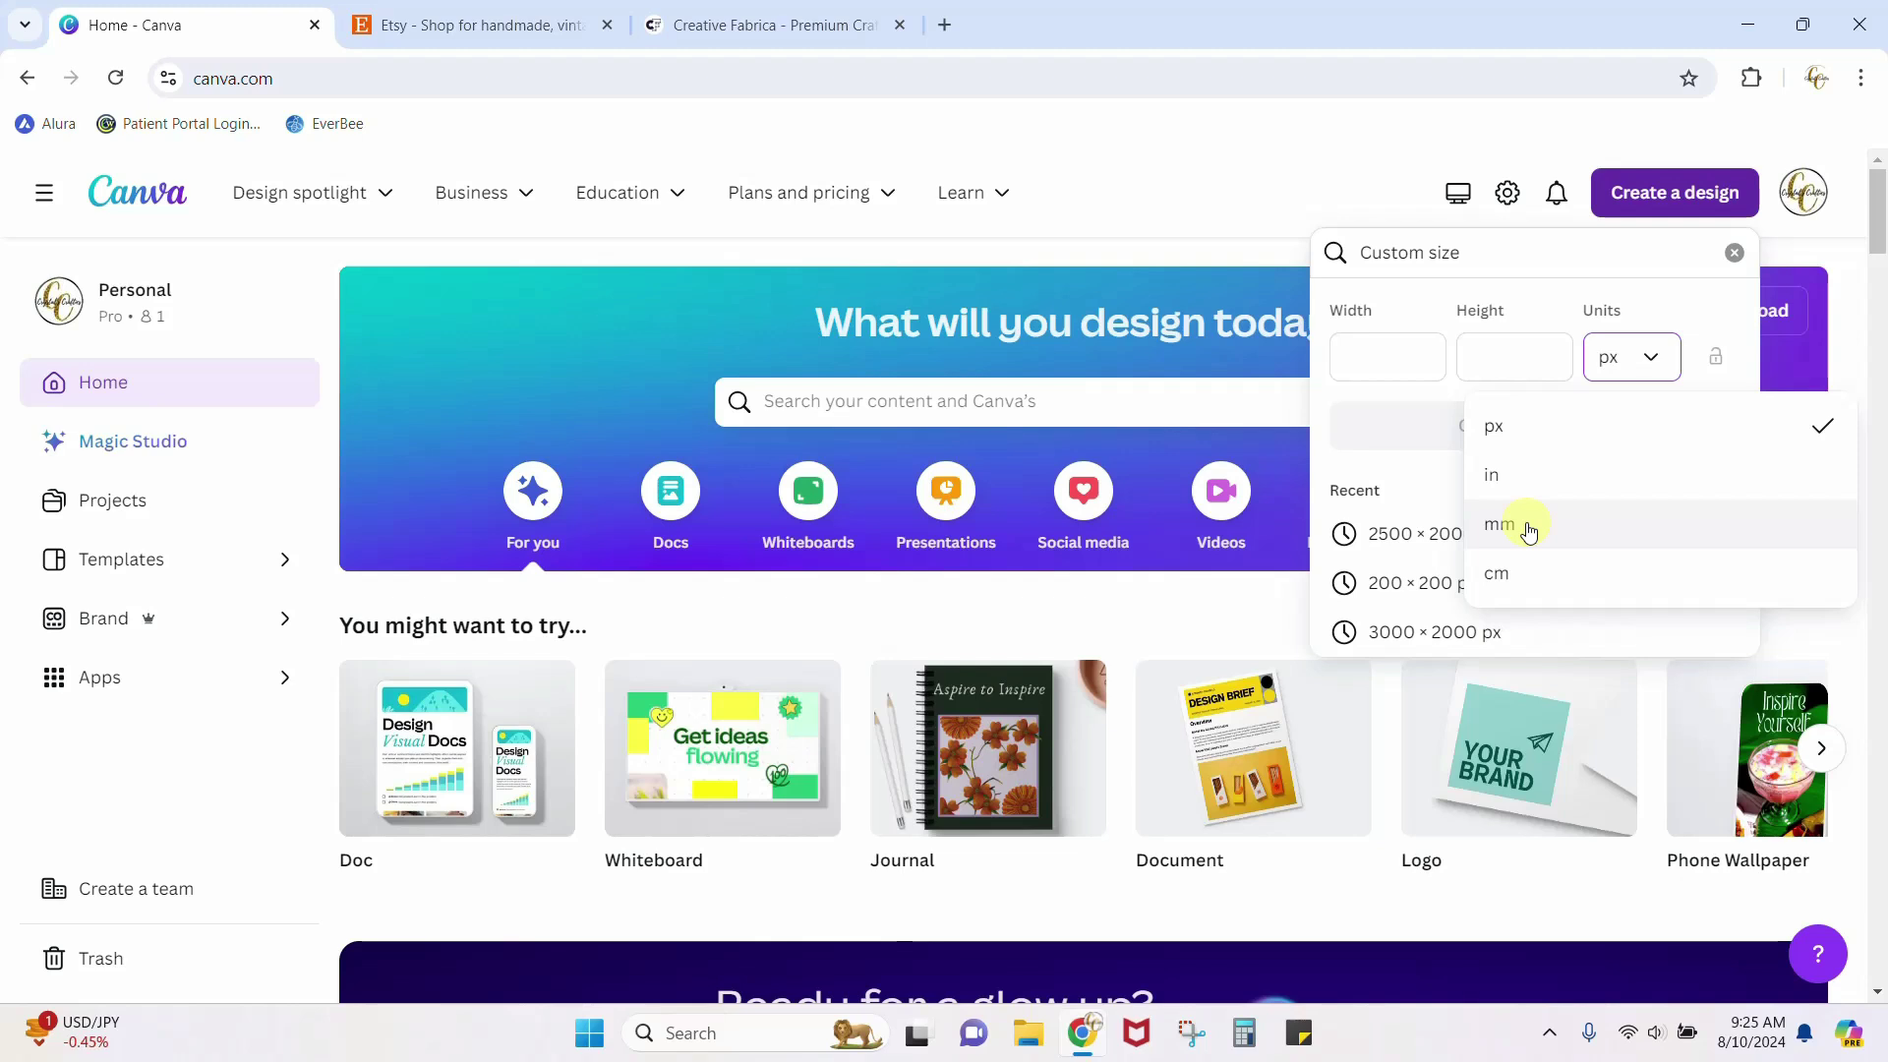
pyautogui.click(1530, 434)
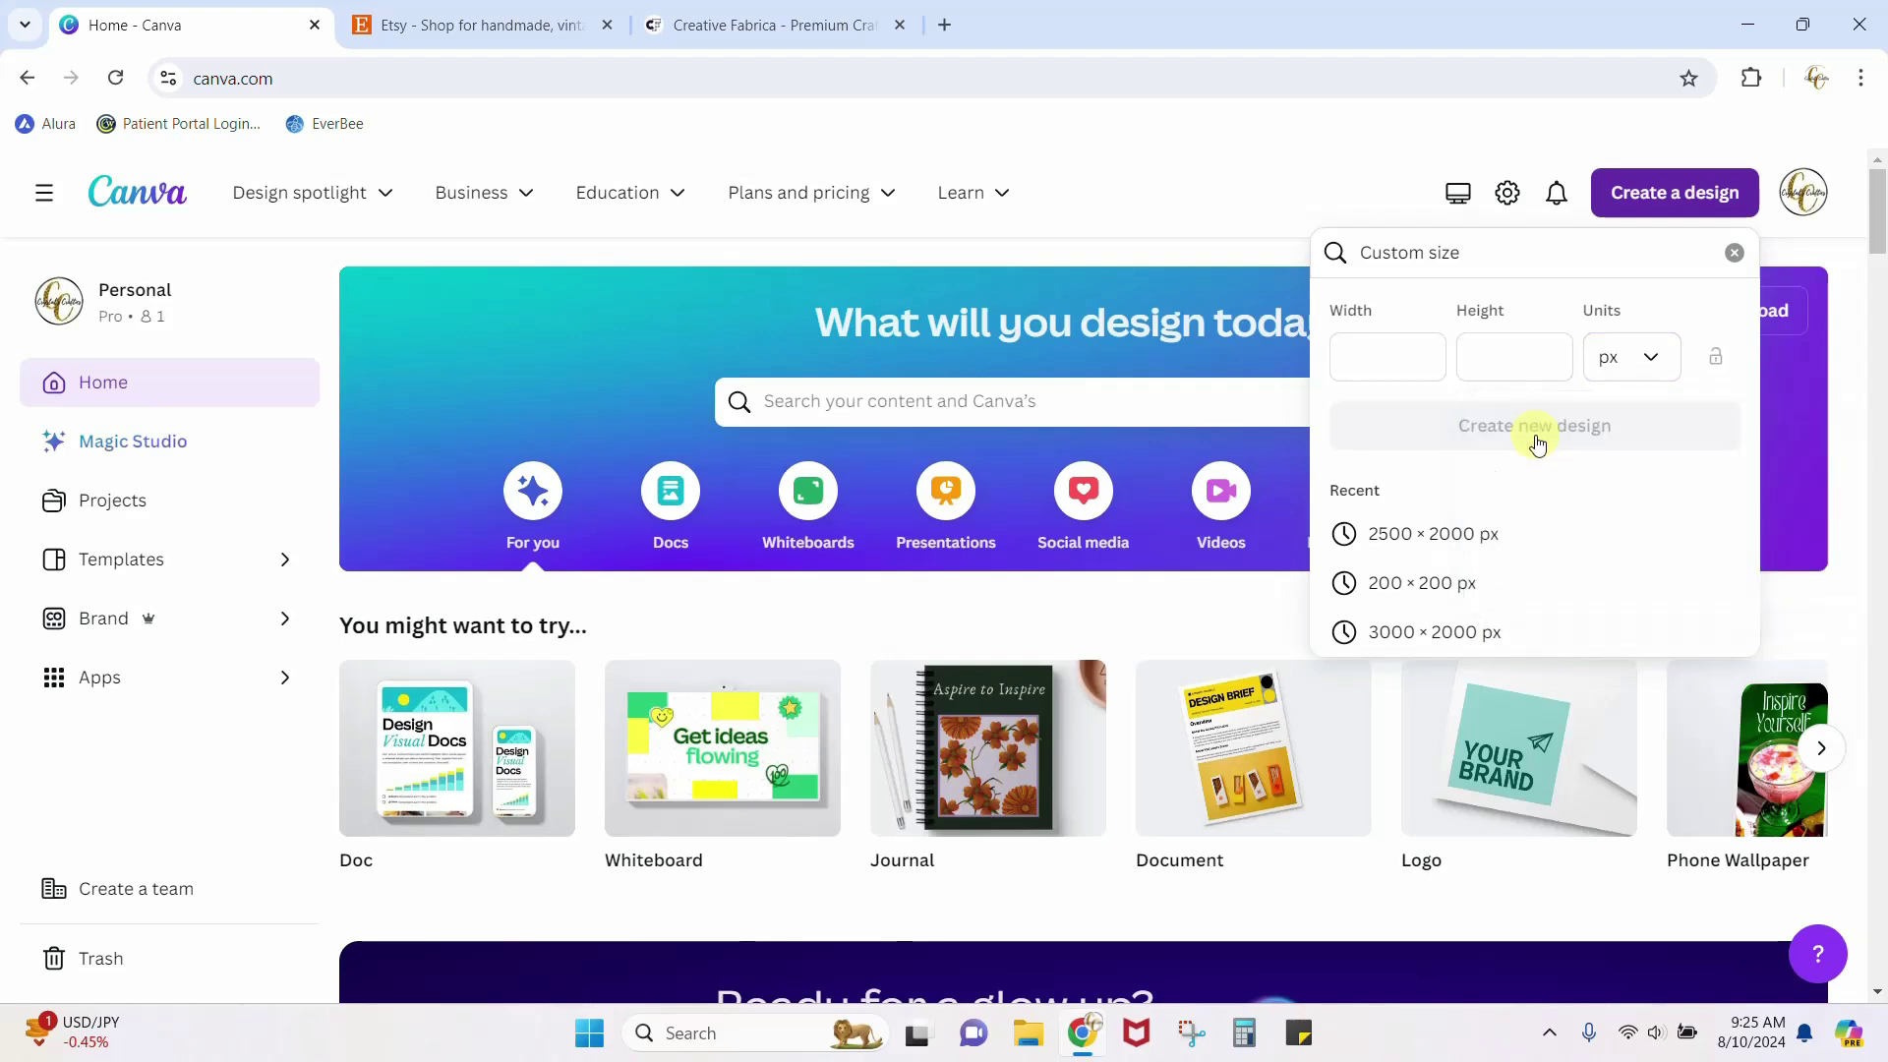
pyautogui.click(1367, 349)
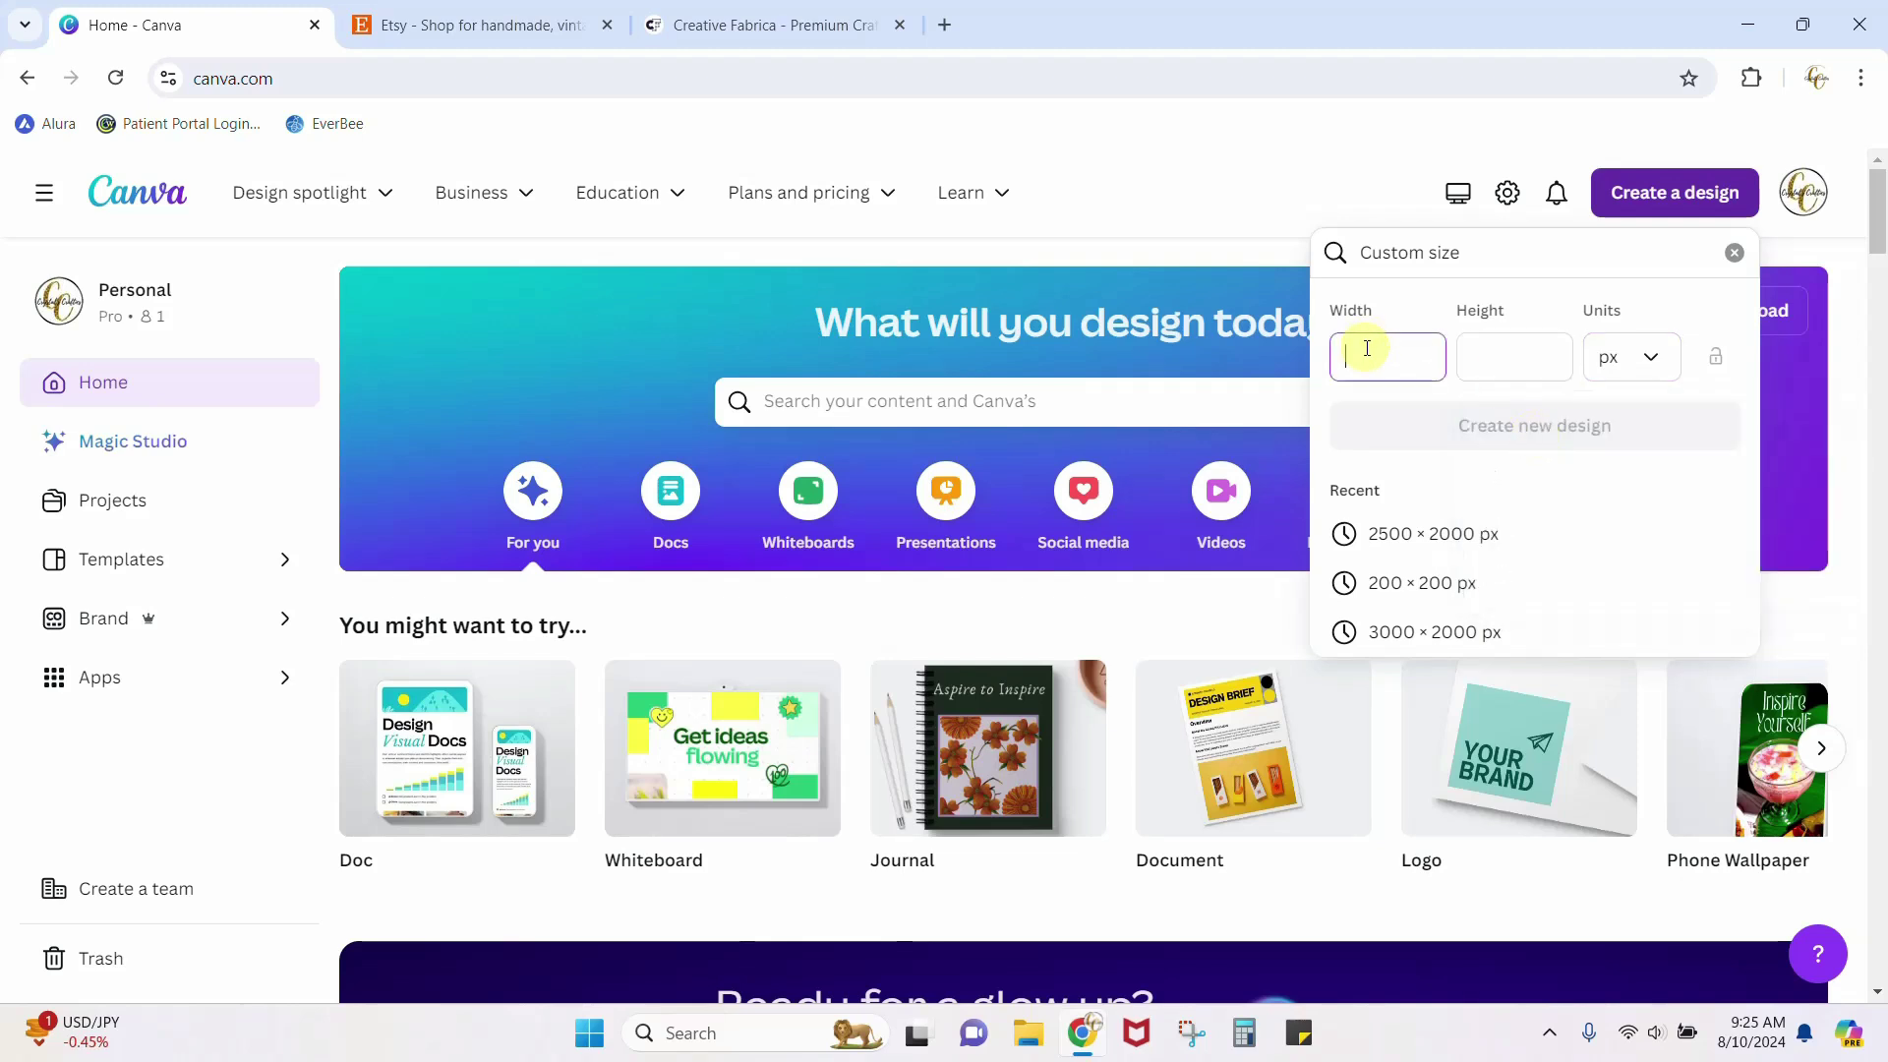
pyautogui.write('2500')
pyautogui.click(1491, 356)
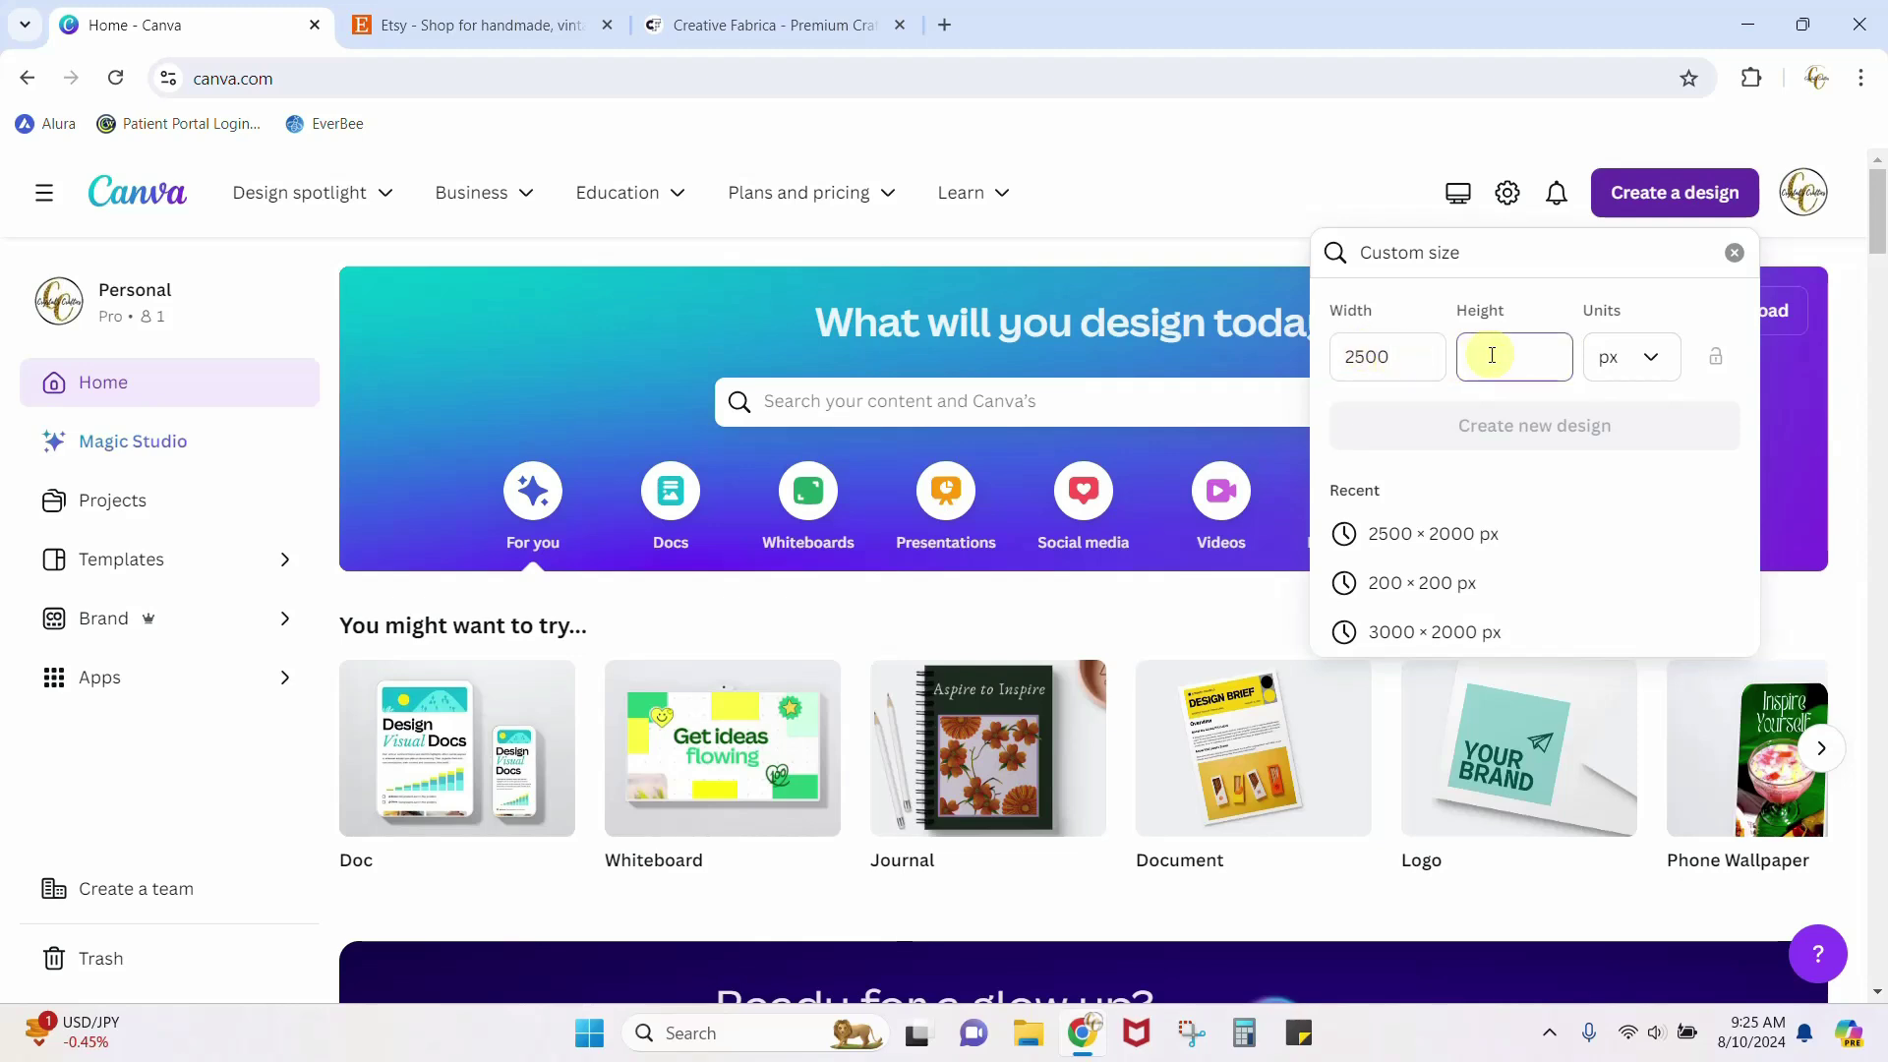
pyautogui.write('2000')
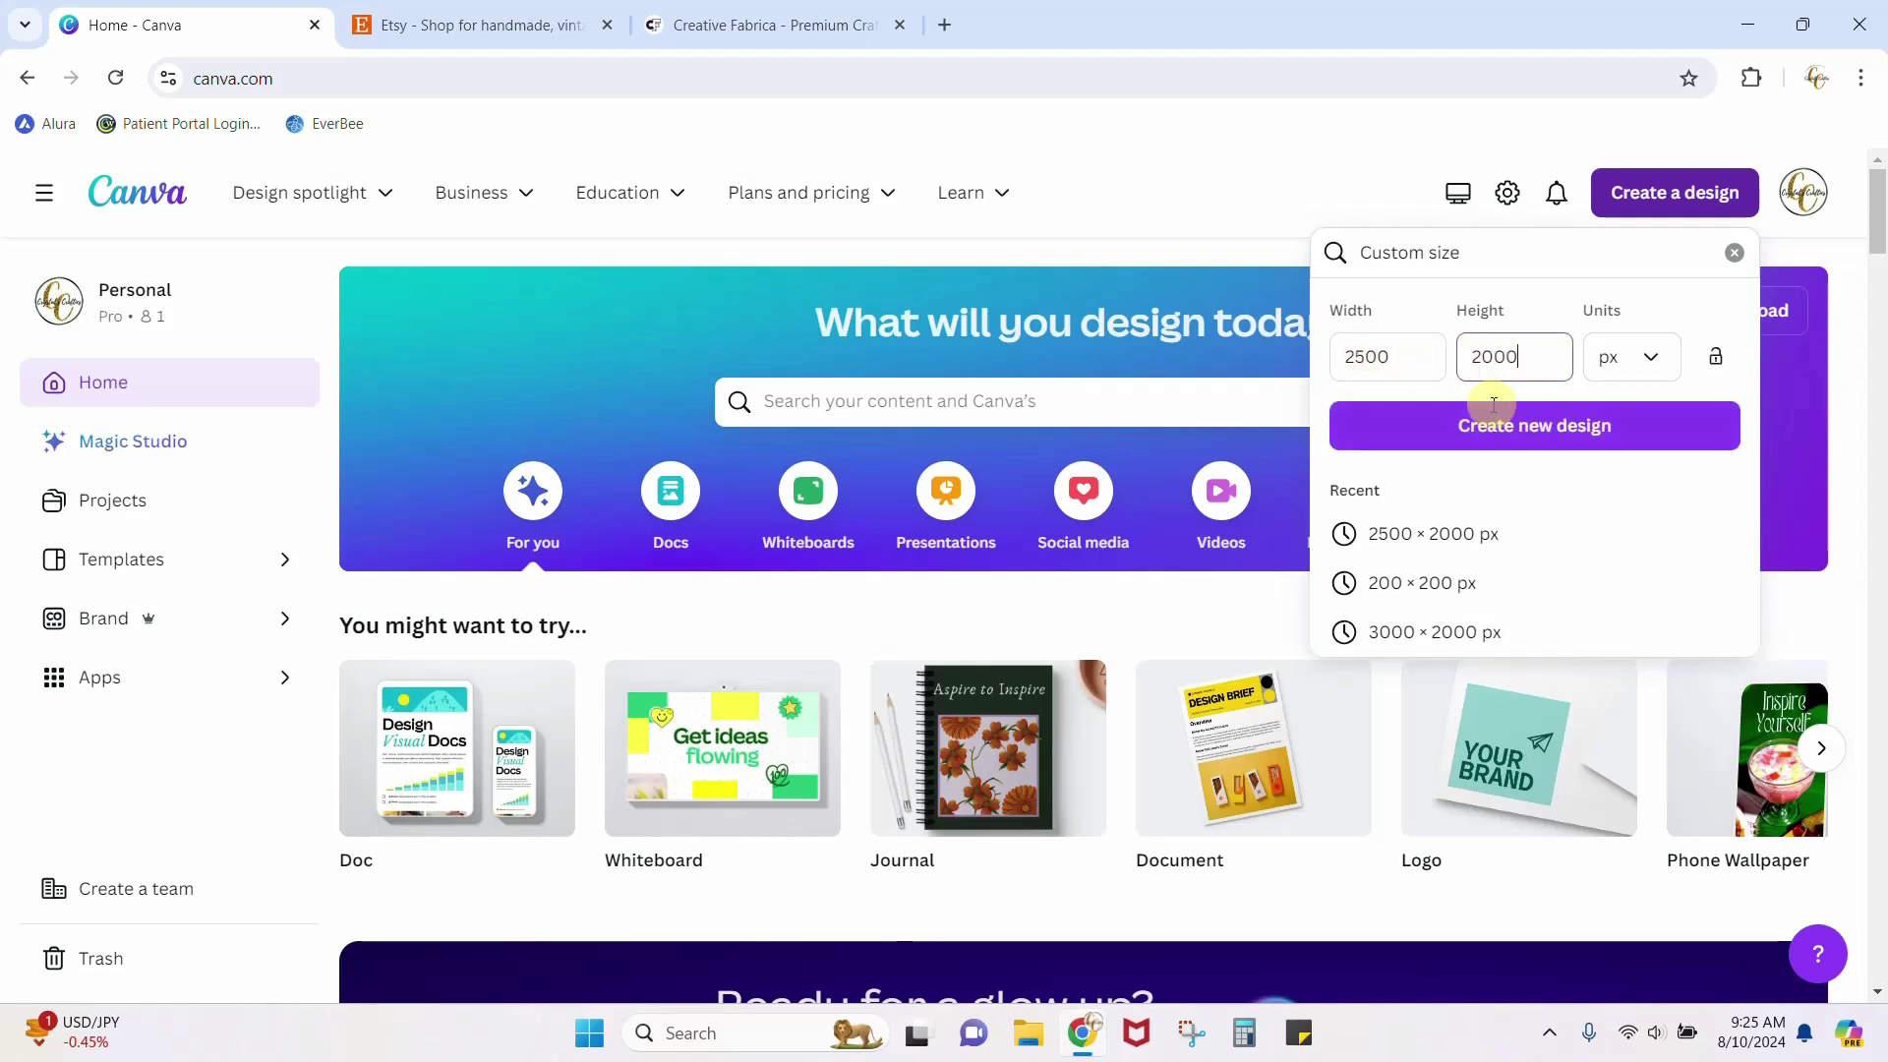
pyautogui.click(1490, 423)
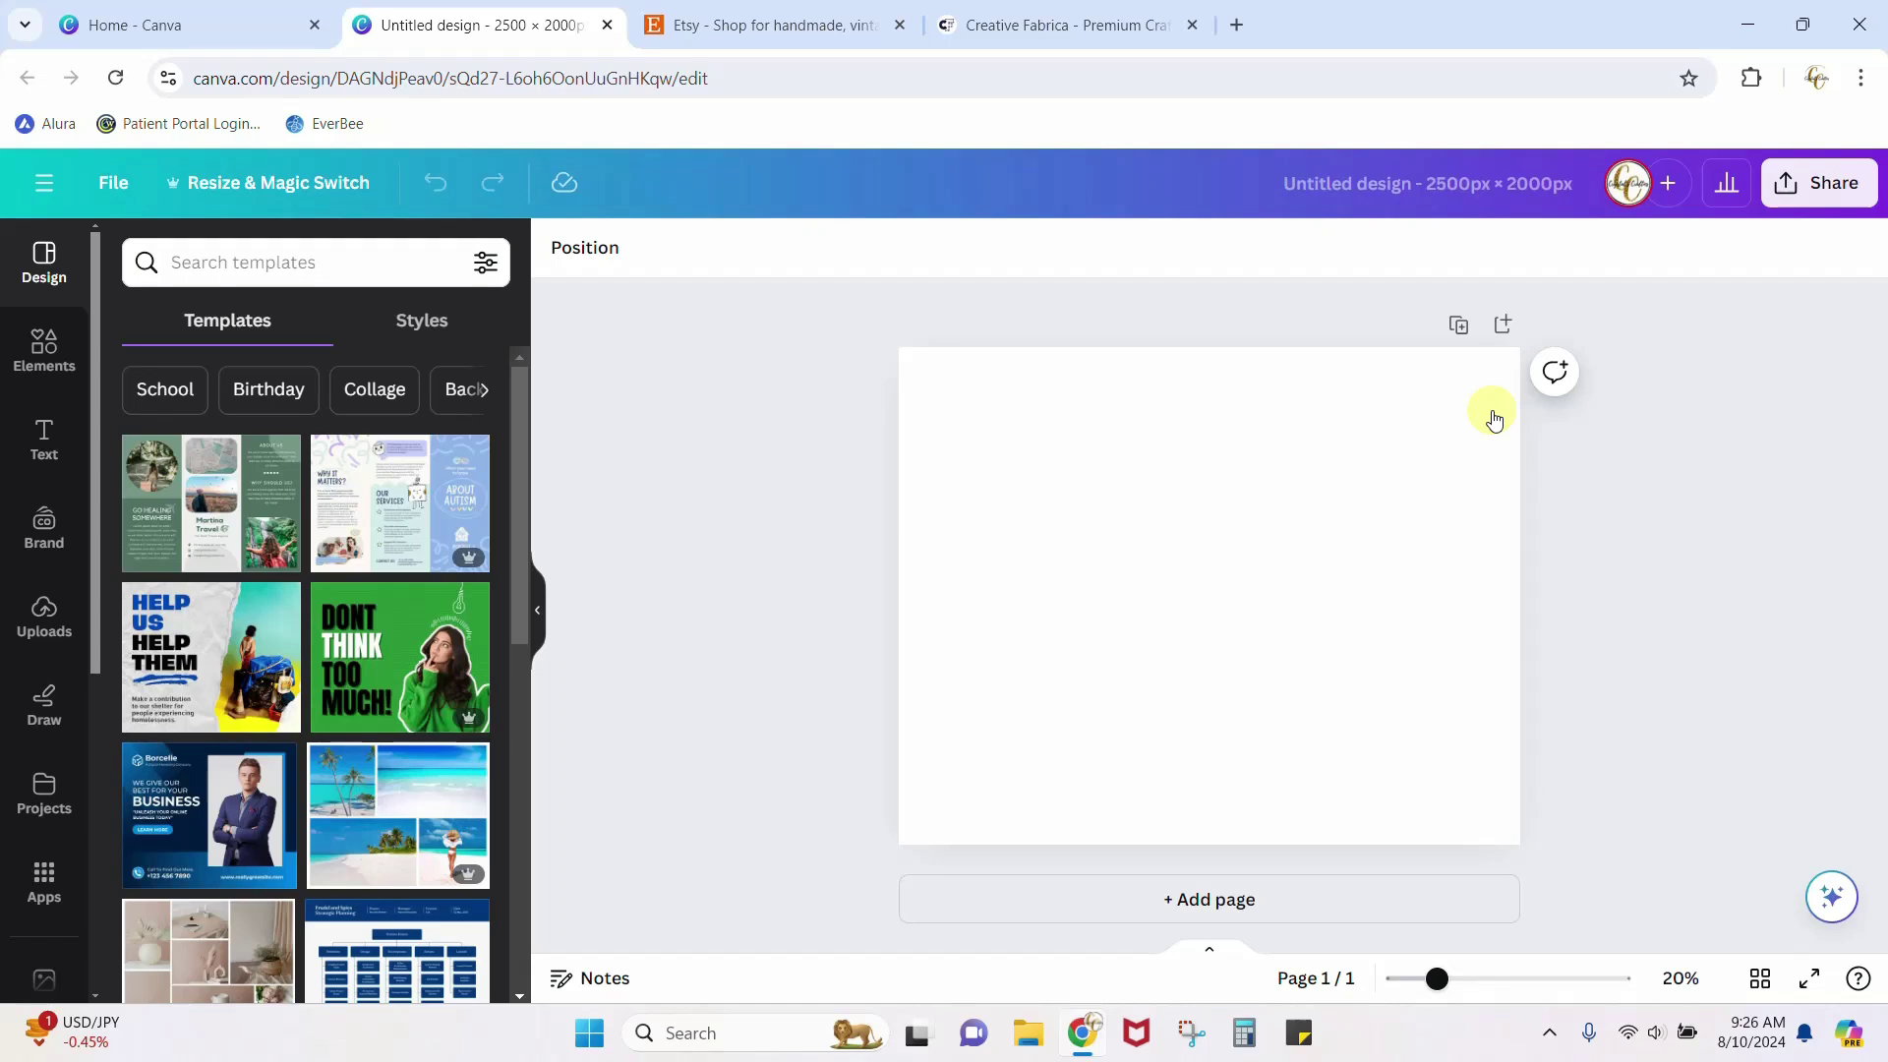
# Switch to Etsy and search for "digital planner".
pyautogui.click(814, 44)
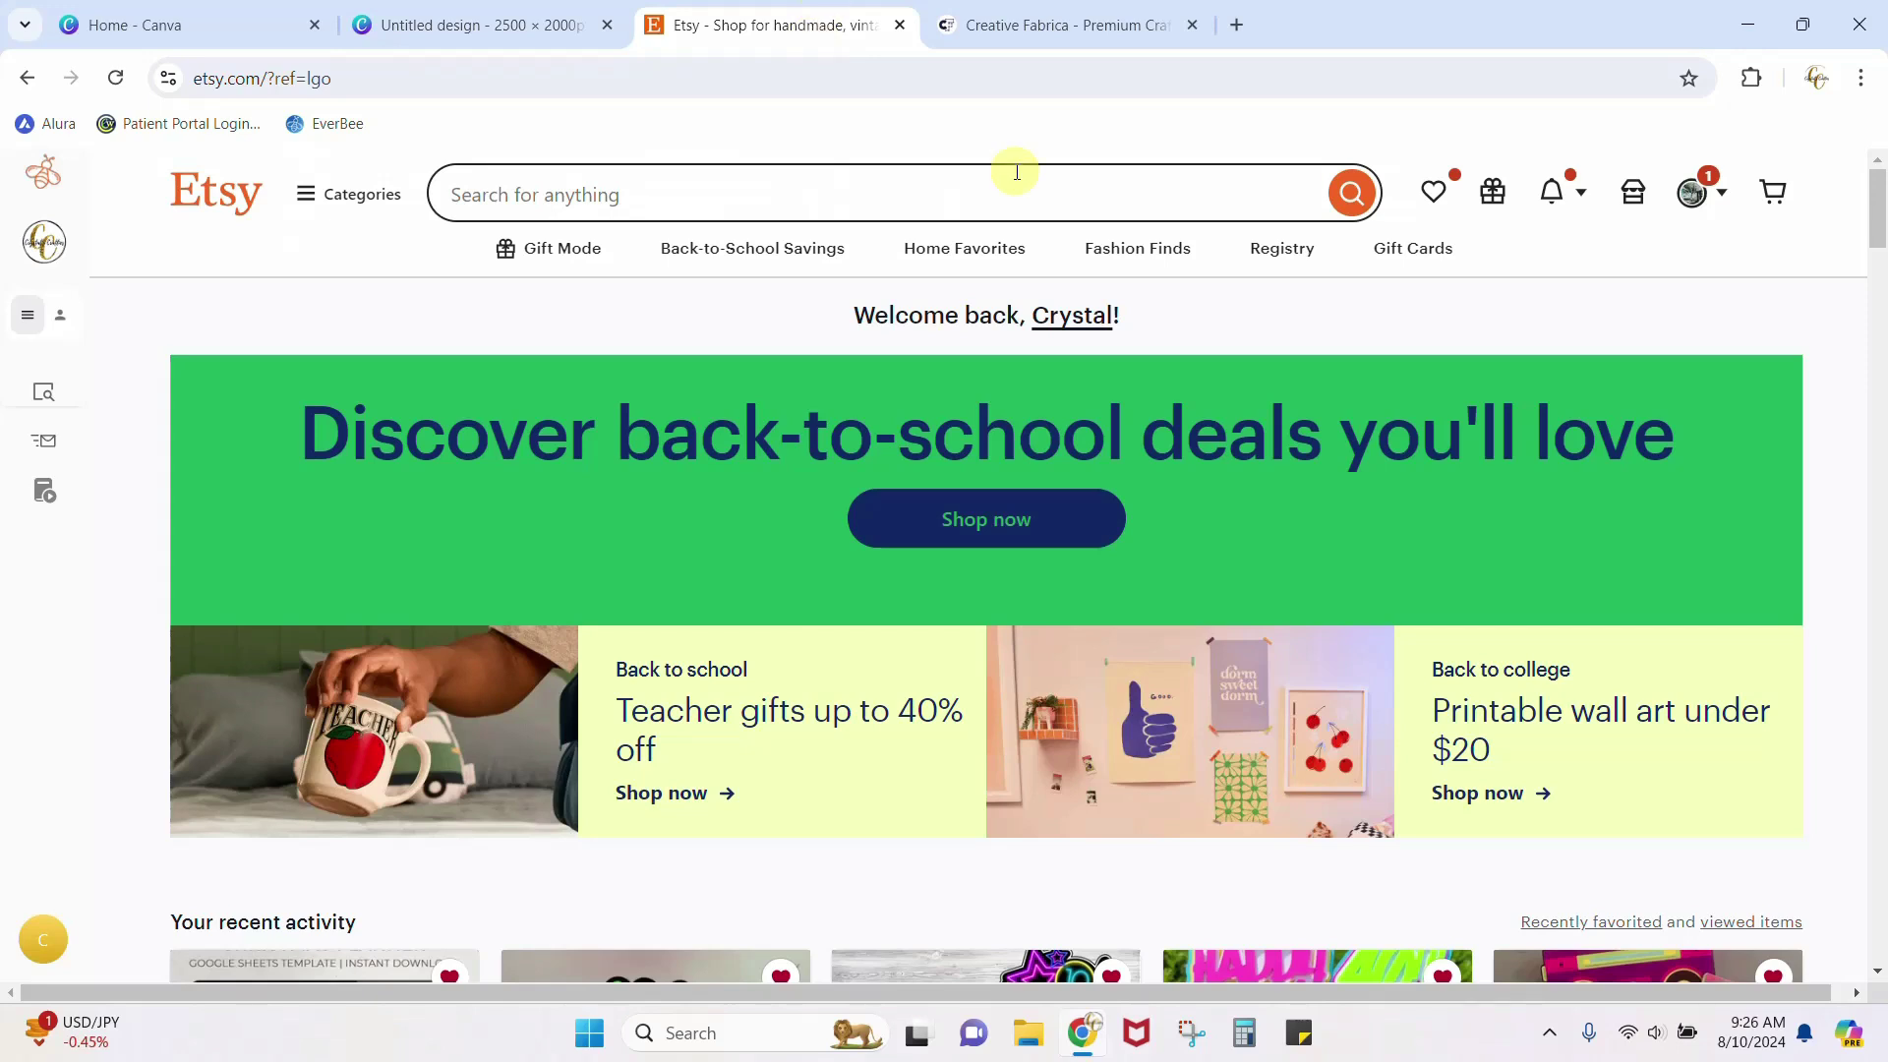
pyautogui.click(898, 191)
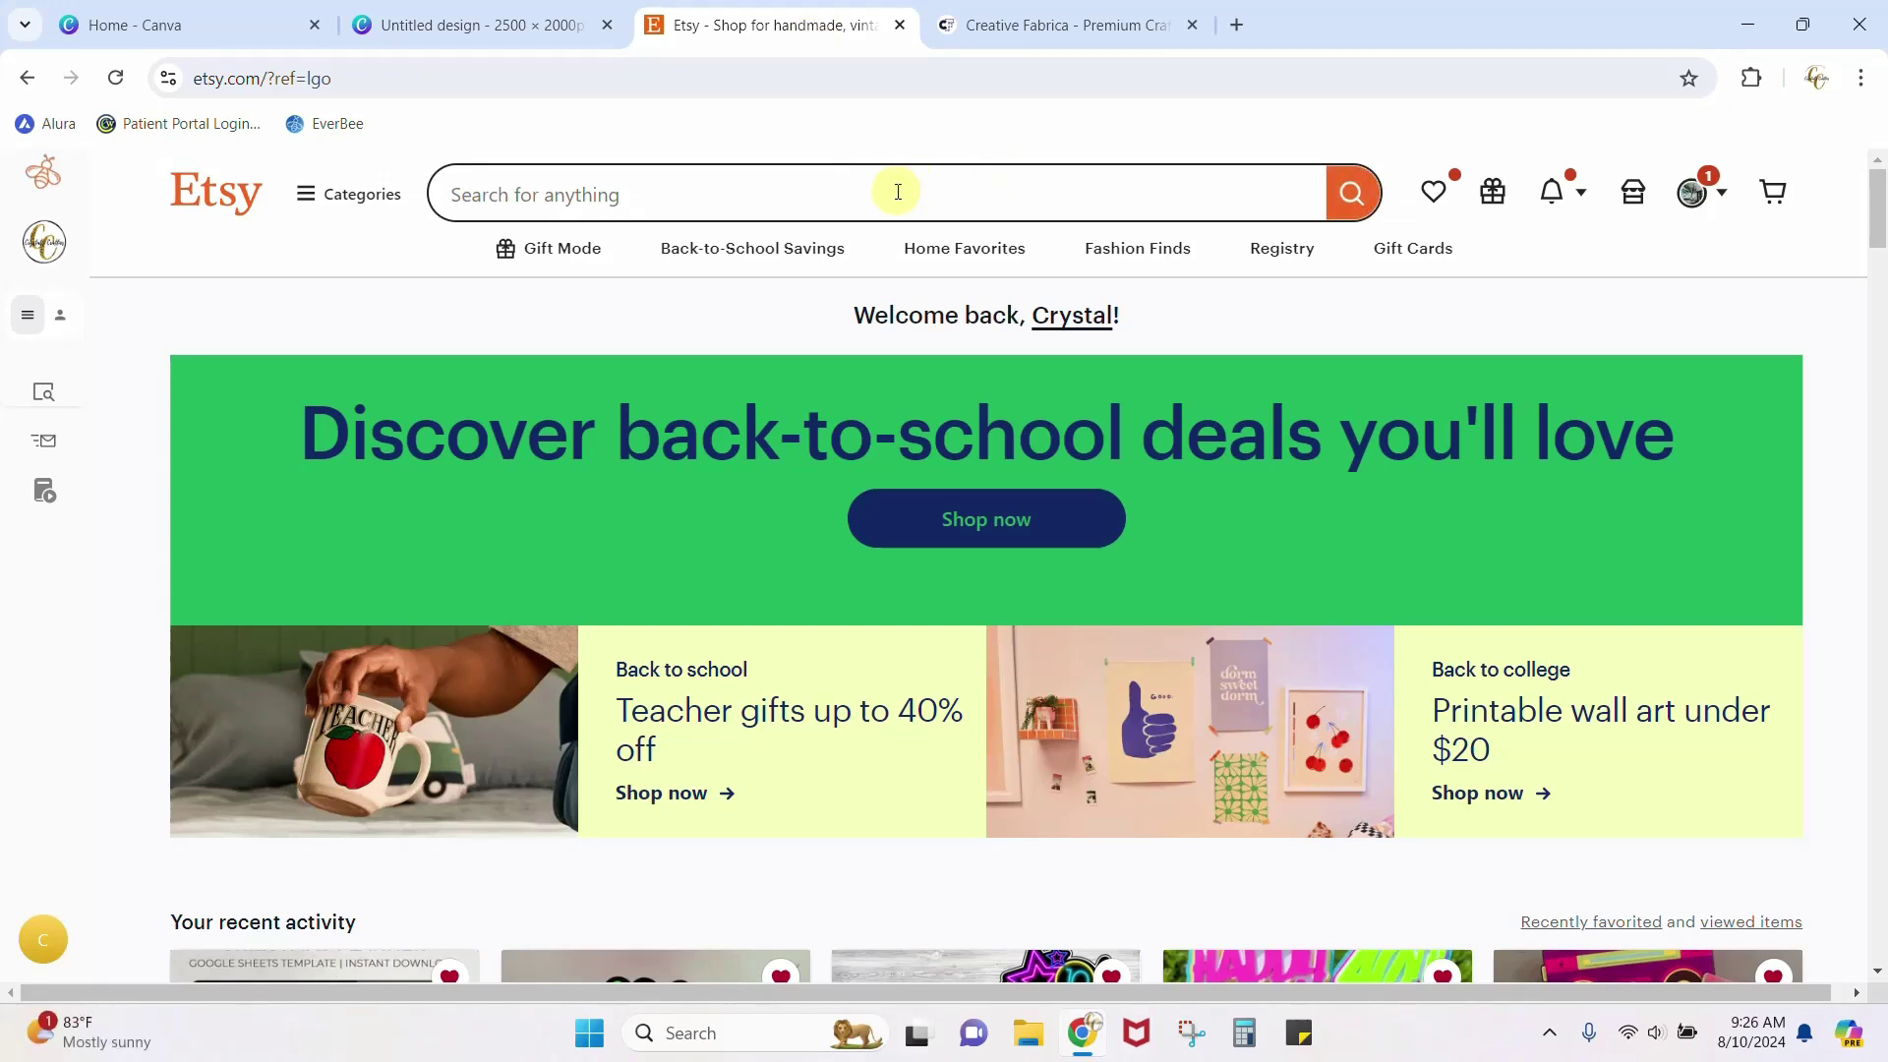
pyautogui.write('digital ')
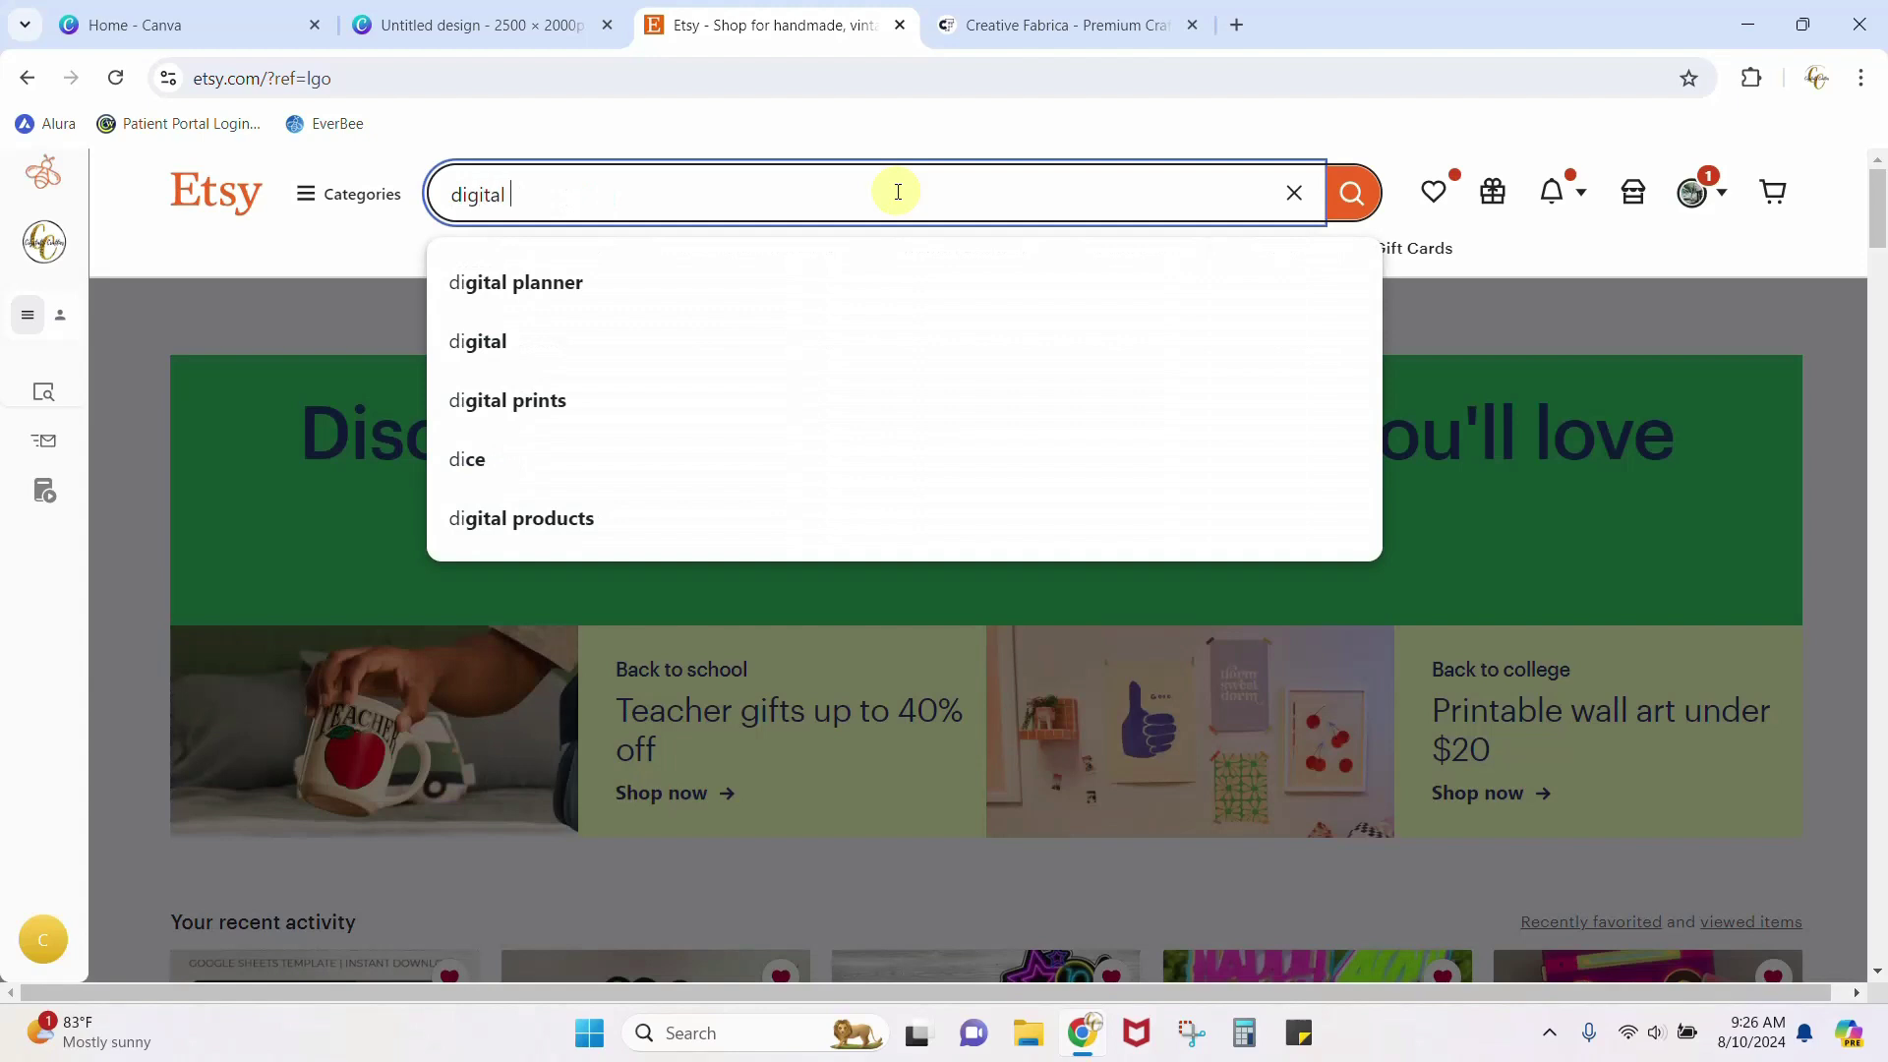
pyautogui.write('planner')
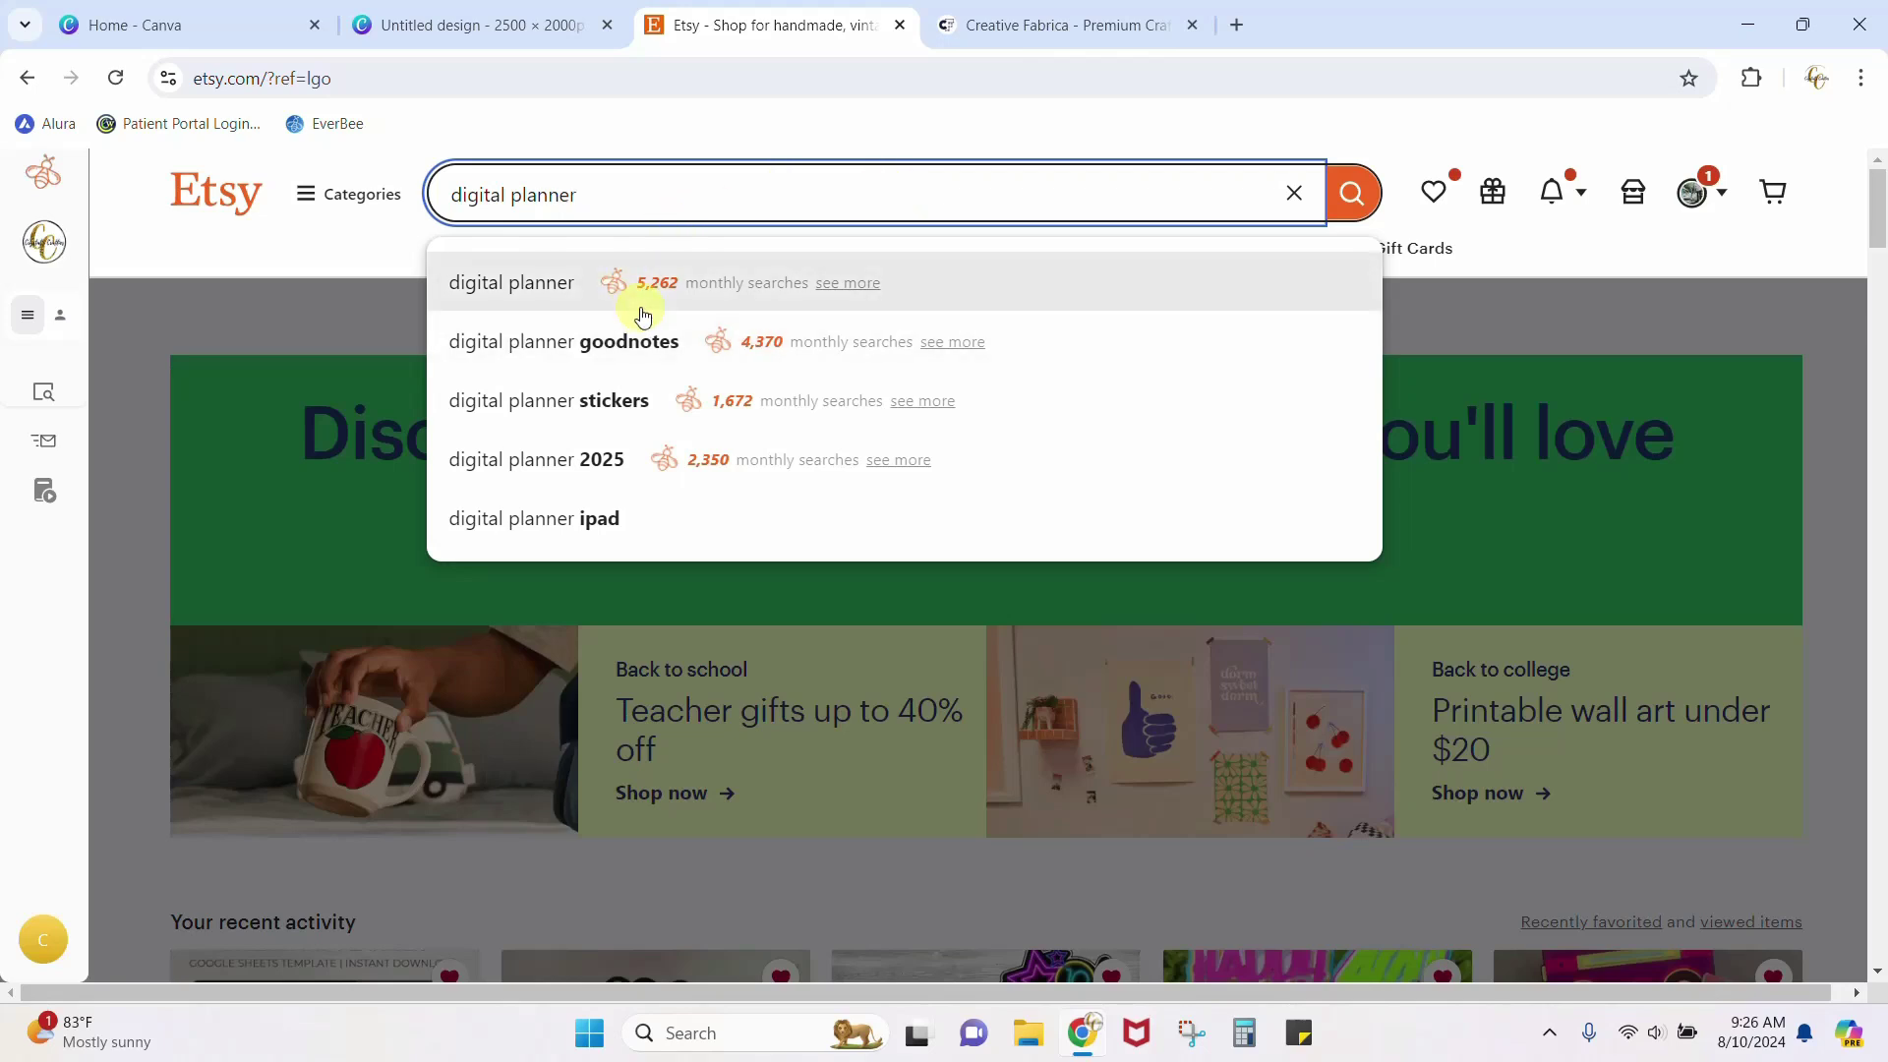
pyautogui.click(521, 301)
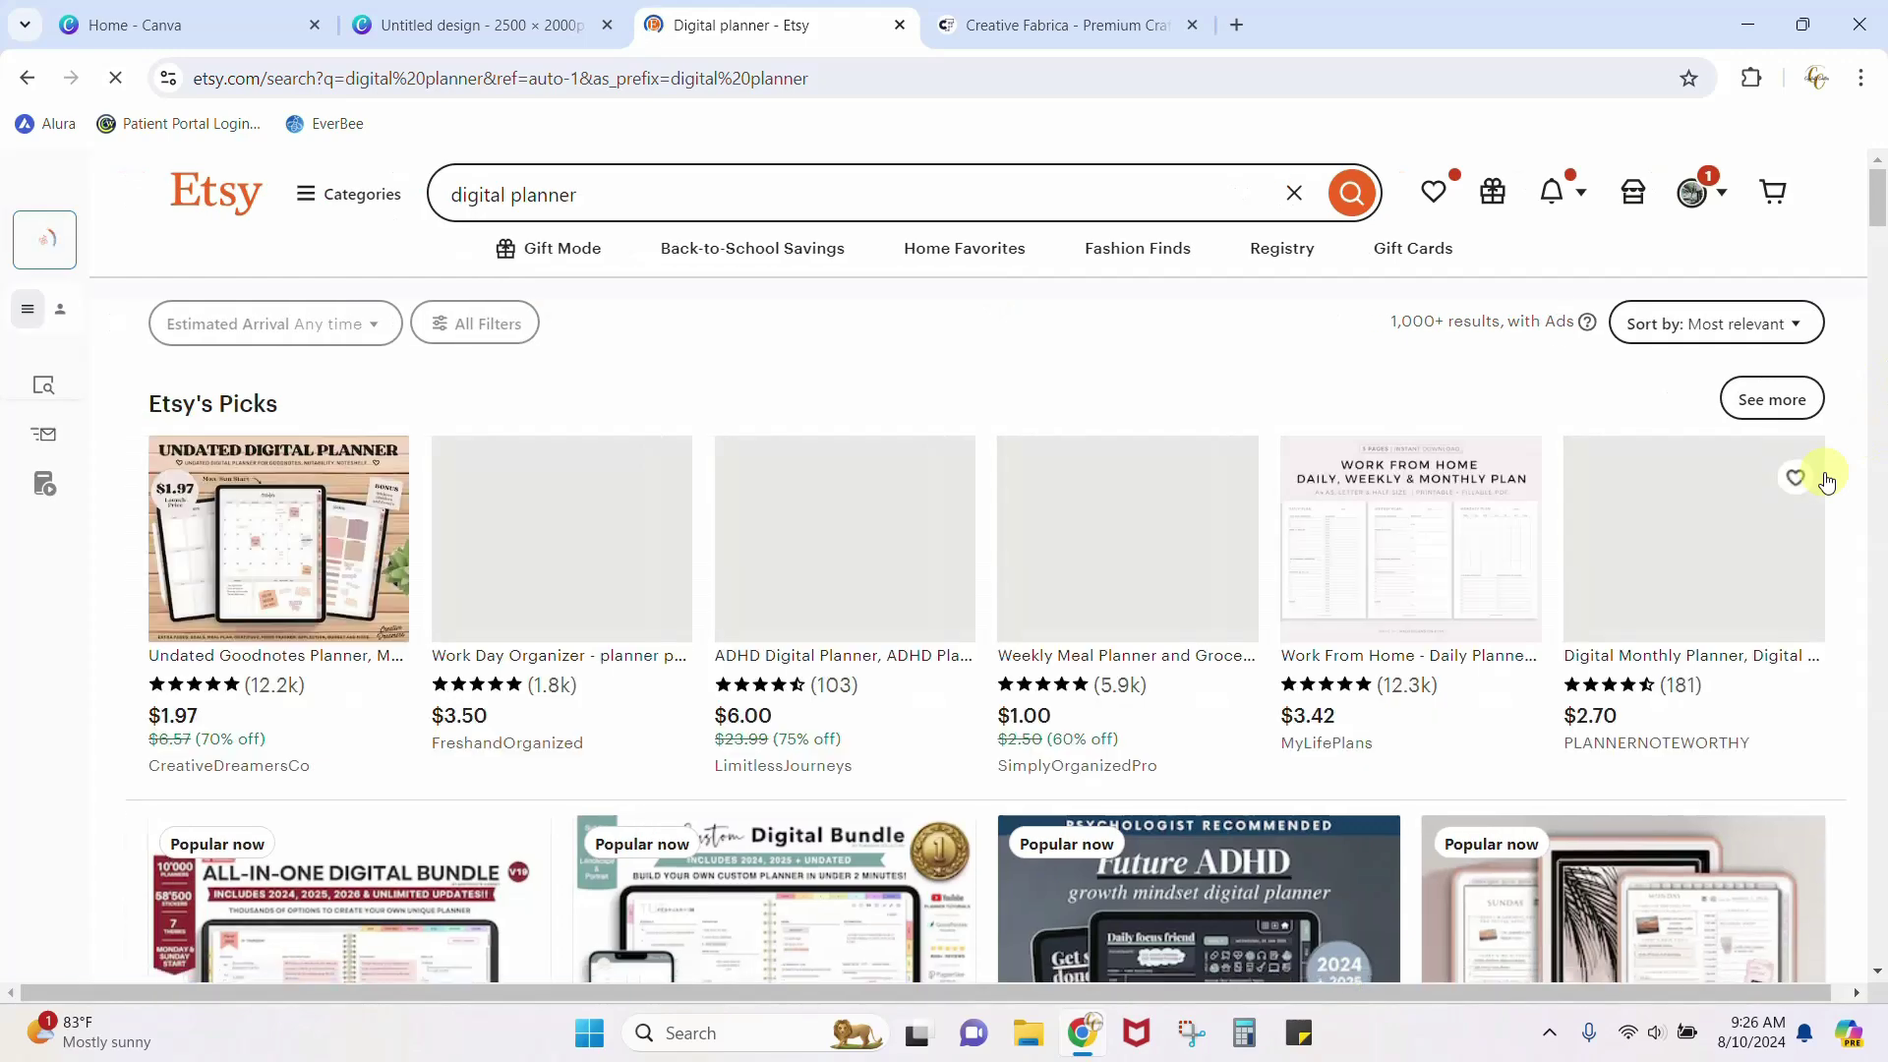
# Browse the digital planner search results, comparing the listings' cover images, prices, ratings and bestseller labels.
pyautogui.scroll(-2, 1826, 481)
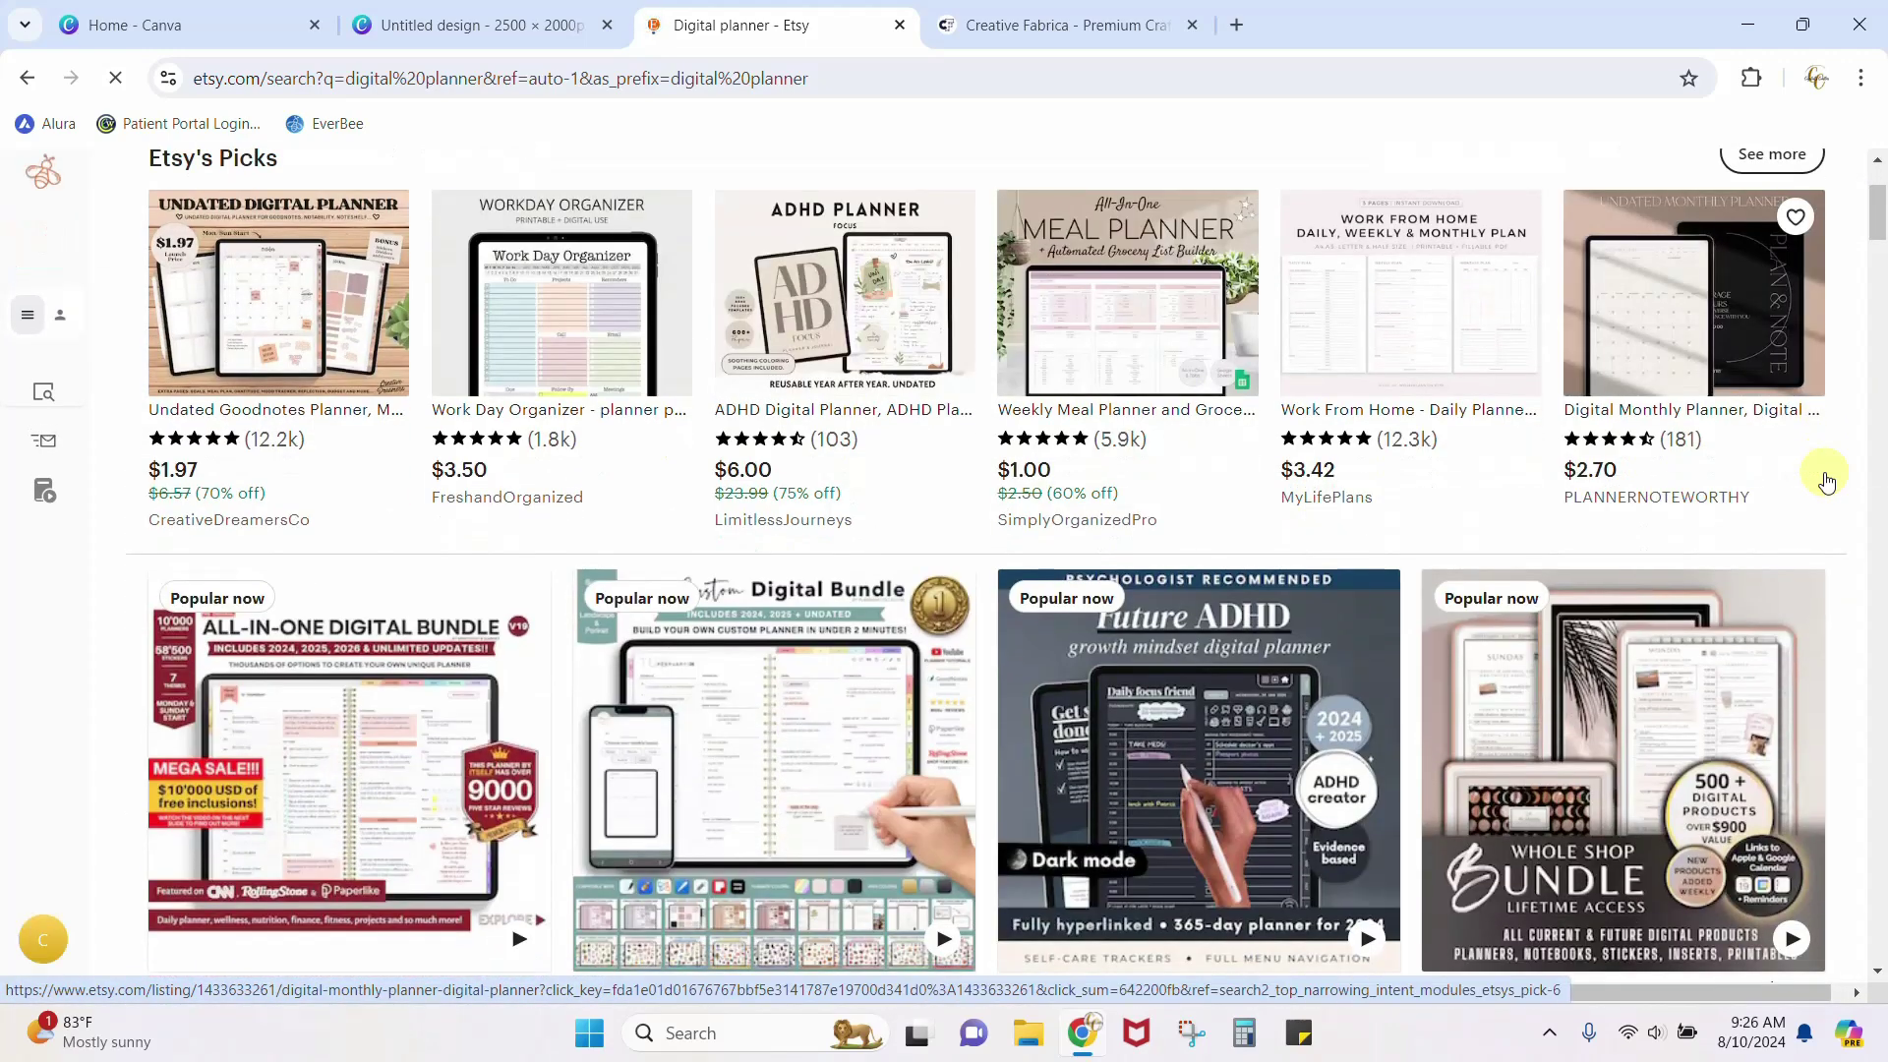
pyautogui.scroll(-1, 1826, 482)
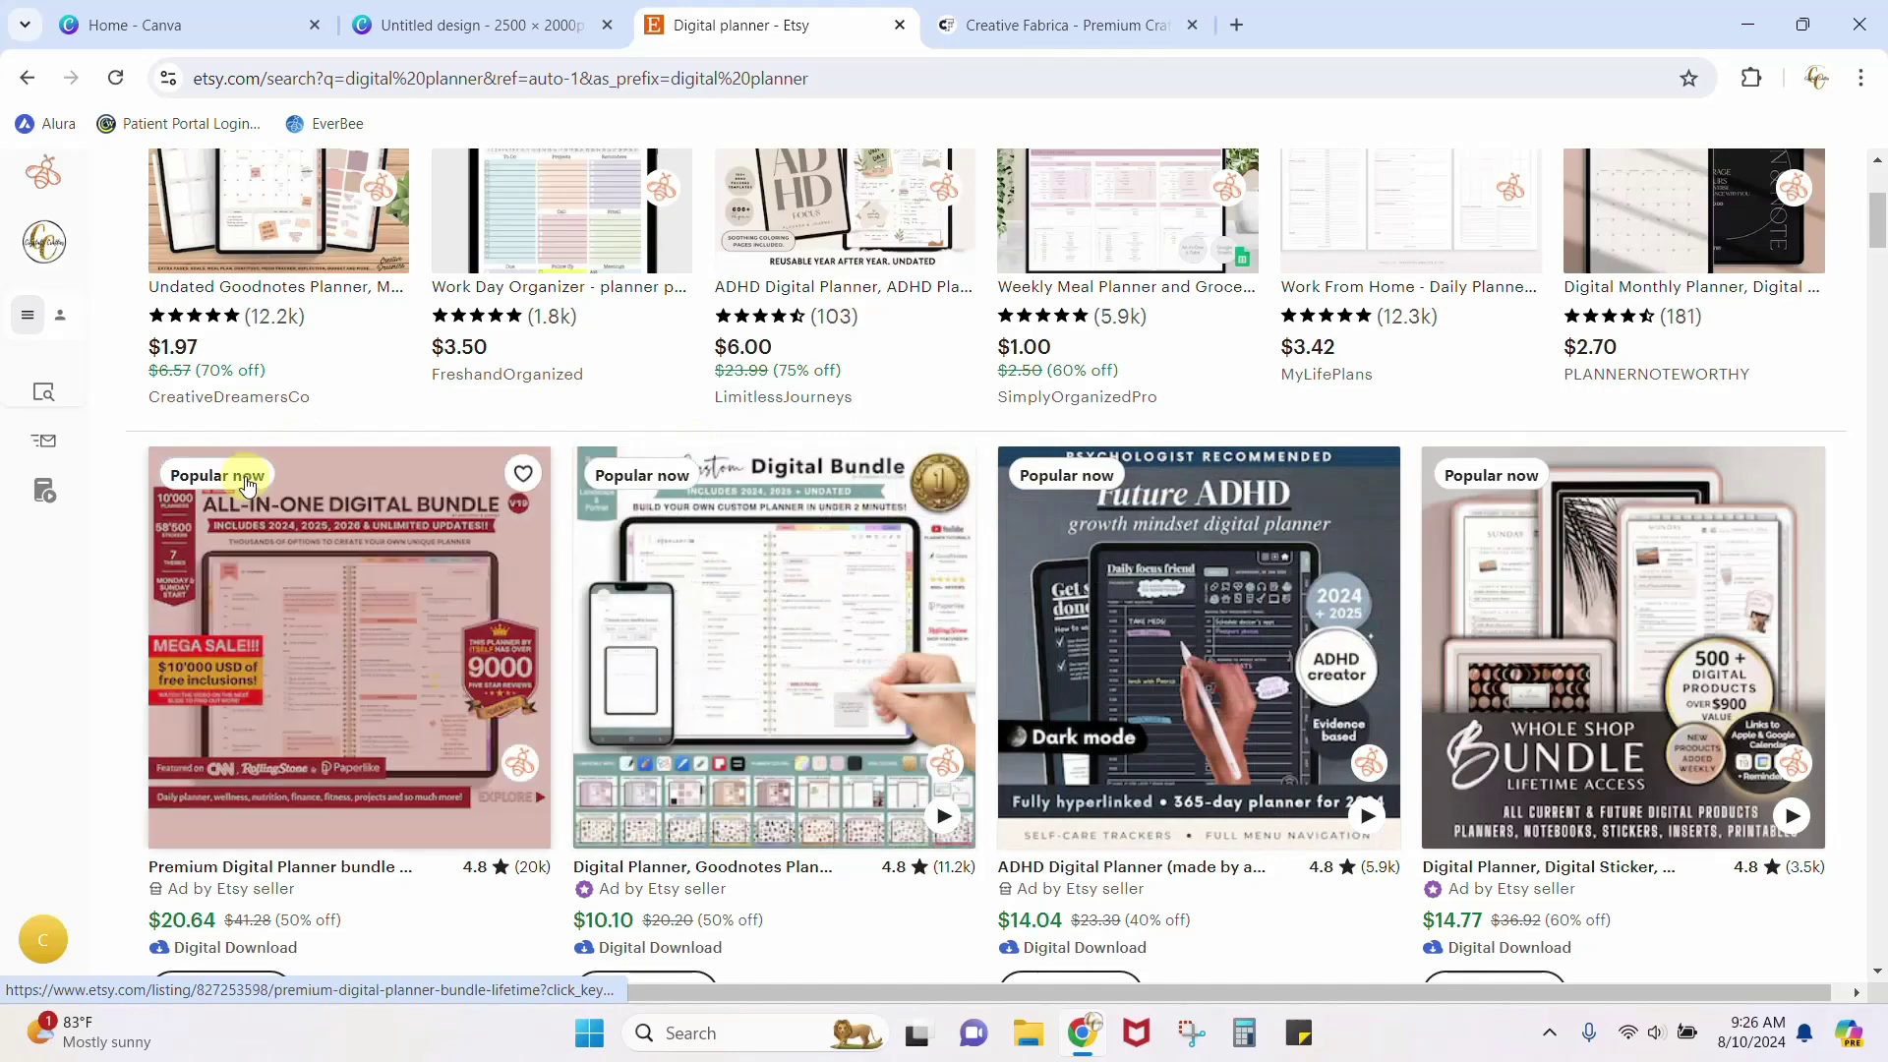
pyautogui.scroll(-2, 1880, 595)
pyautogui.scroll(-4, 1880, 595)
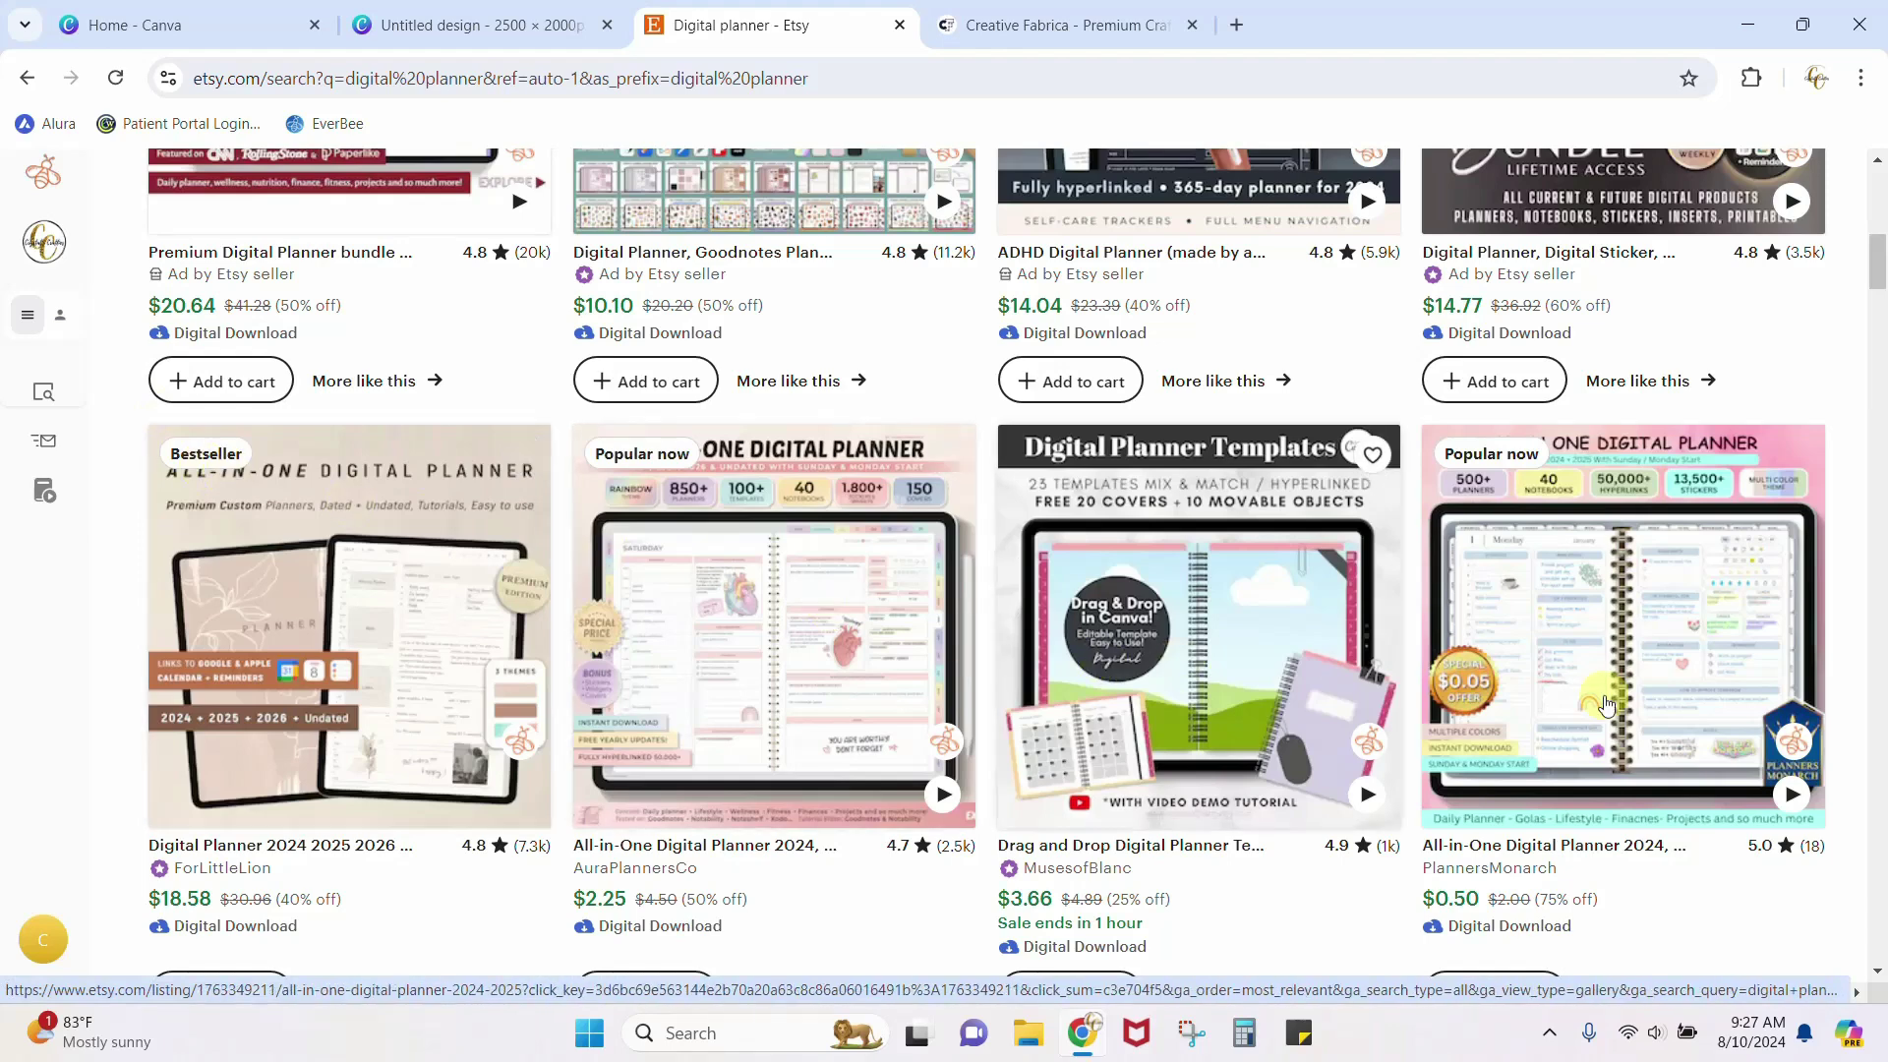
pyautogui.scroll(-5, 1849, 679)
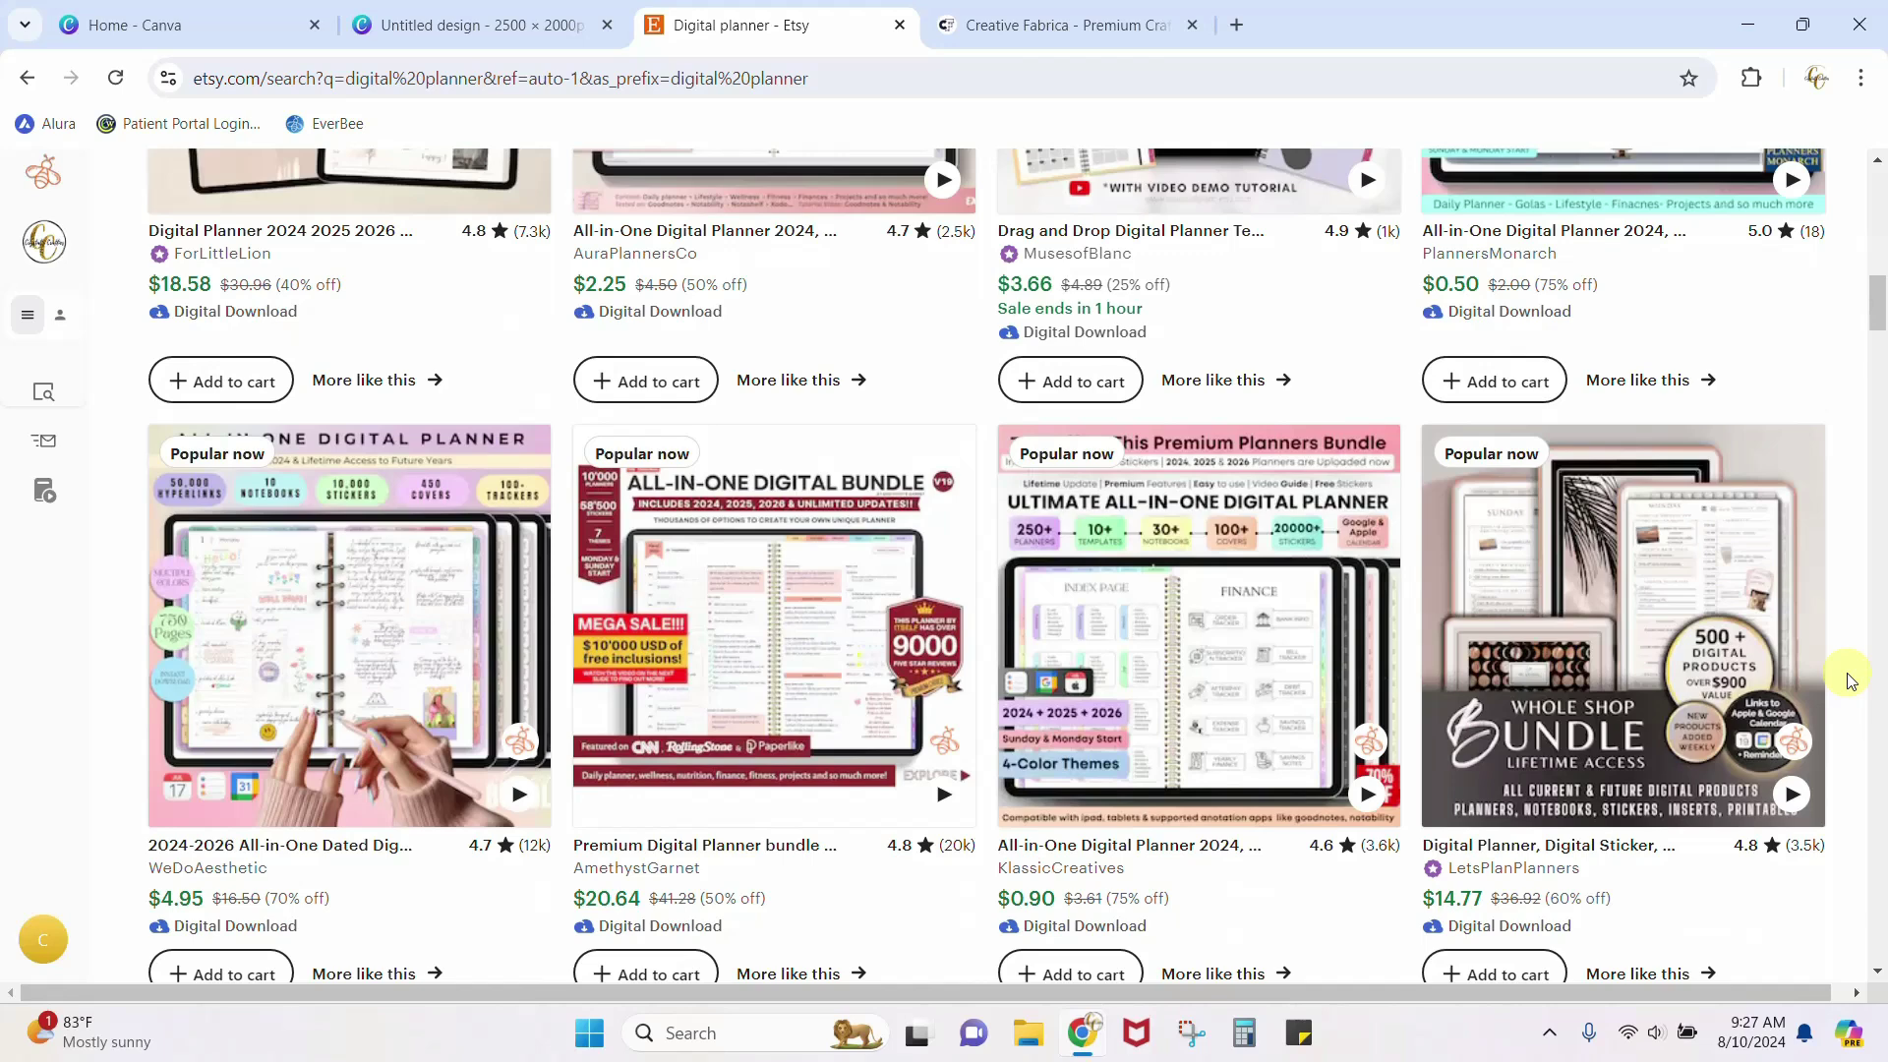
pyautogui.scroll(-6, 1849, 678)
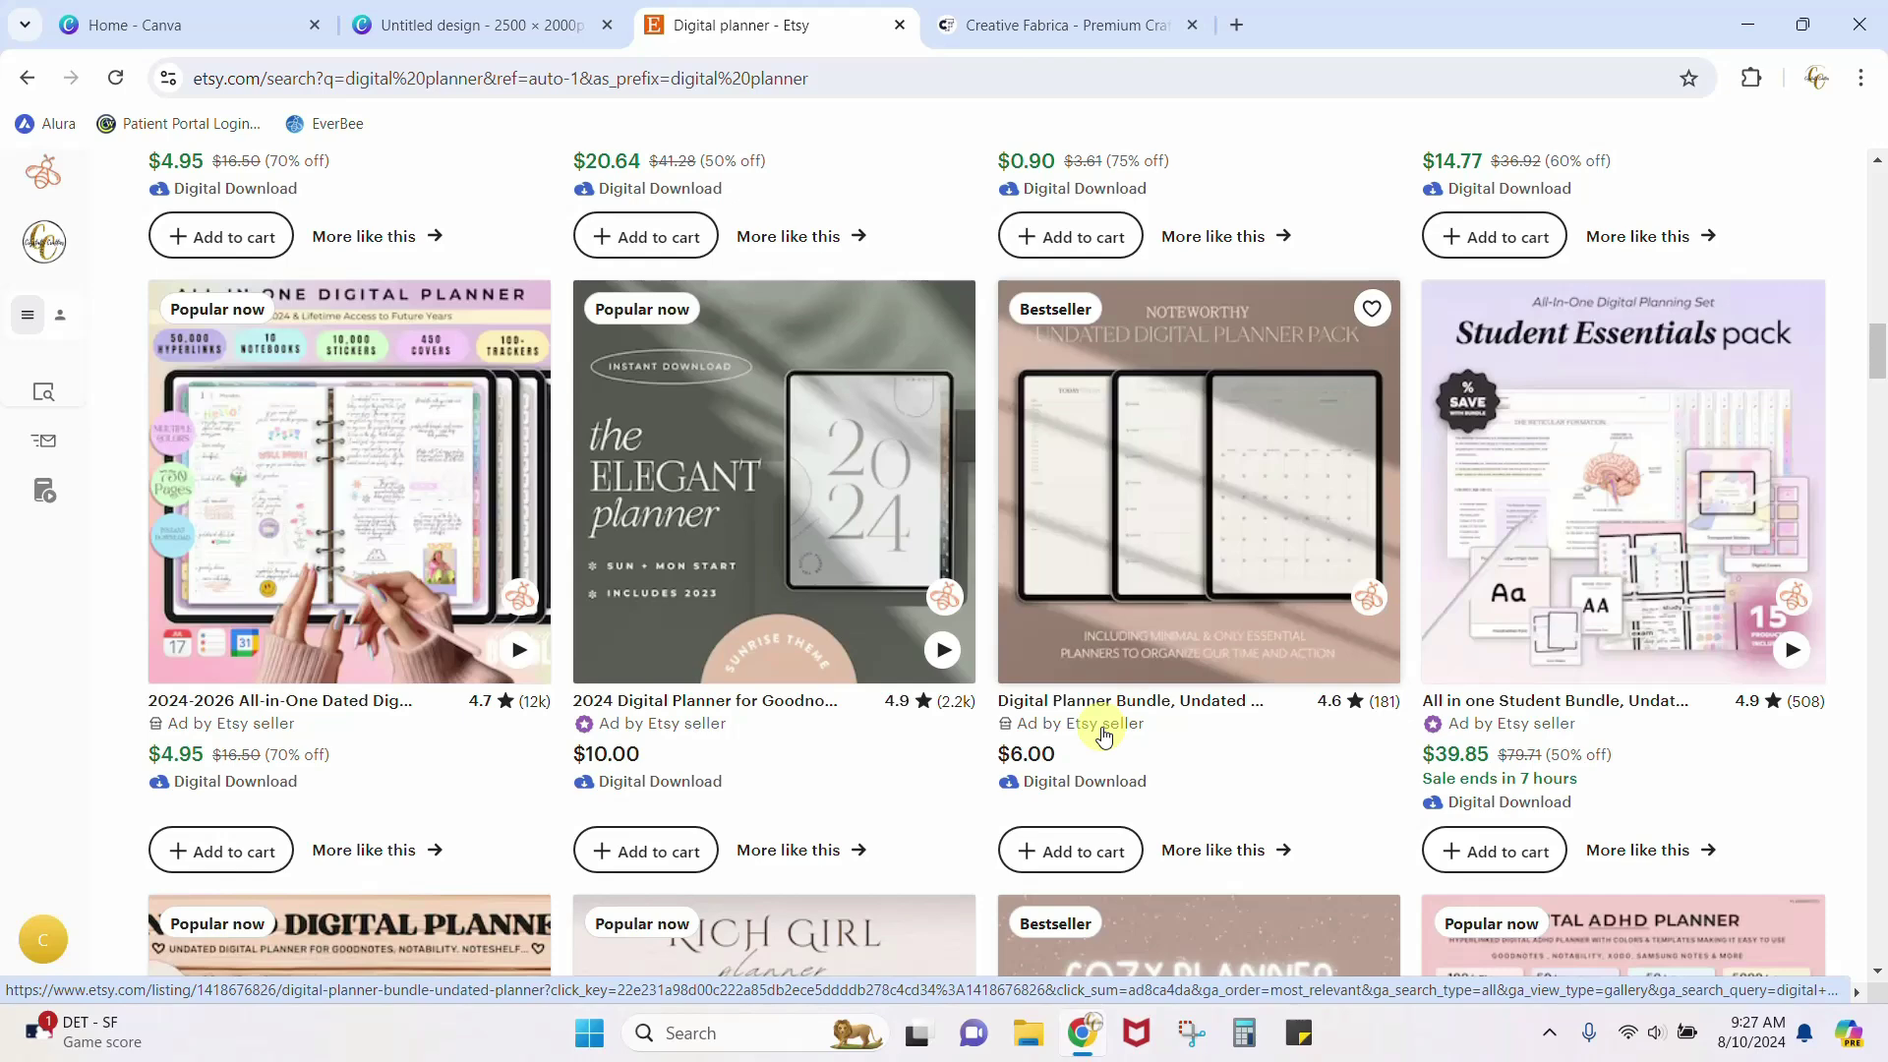
pyautogui.scroll(-3, 1828, 688)
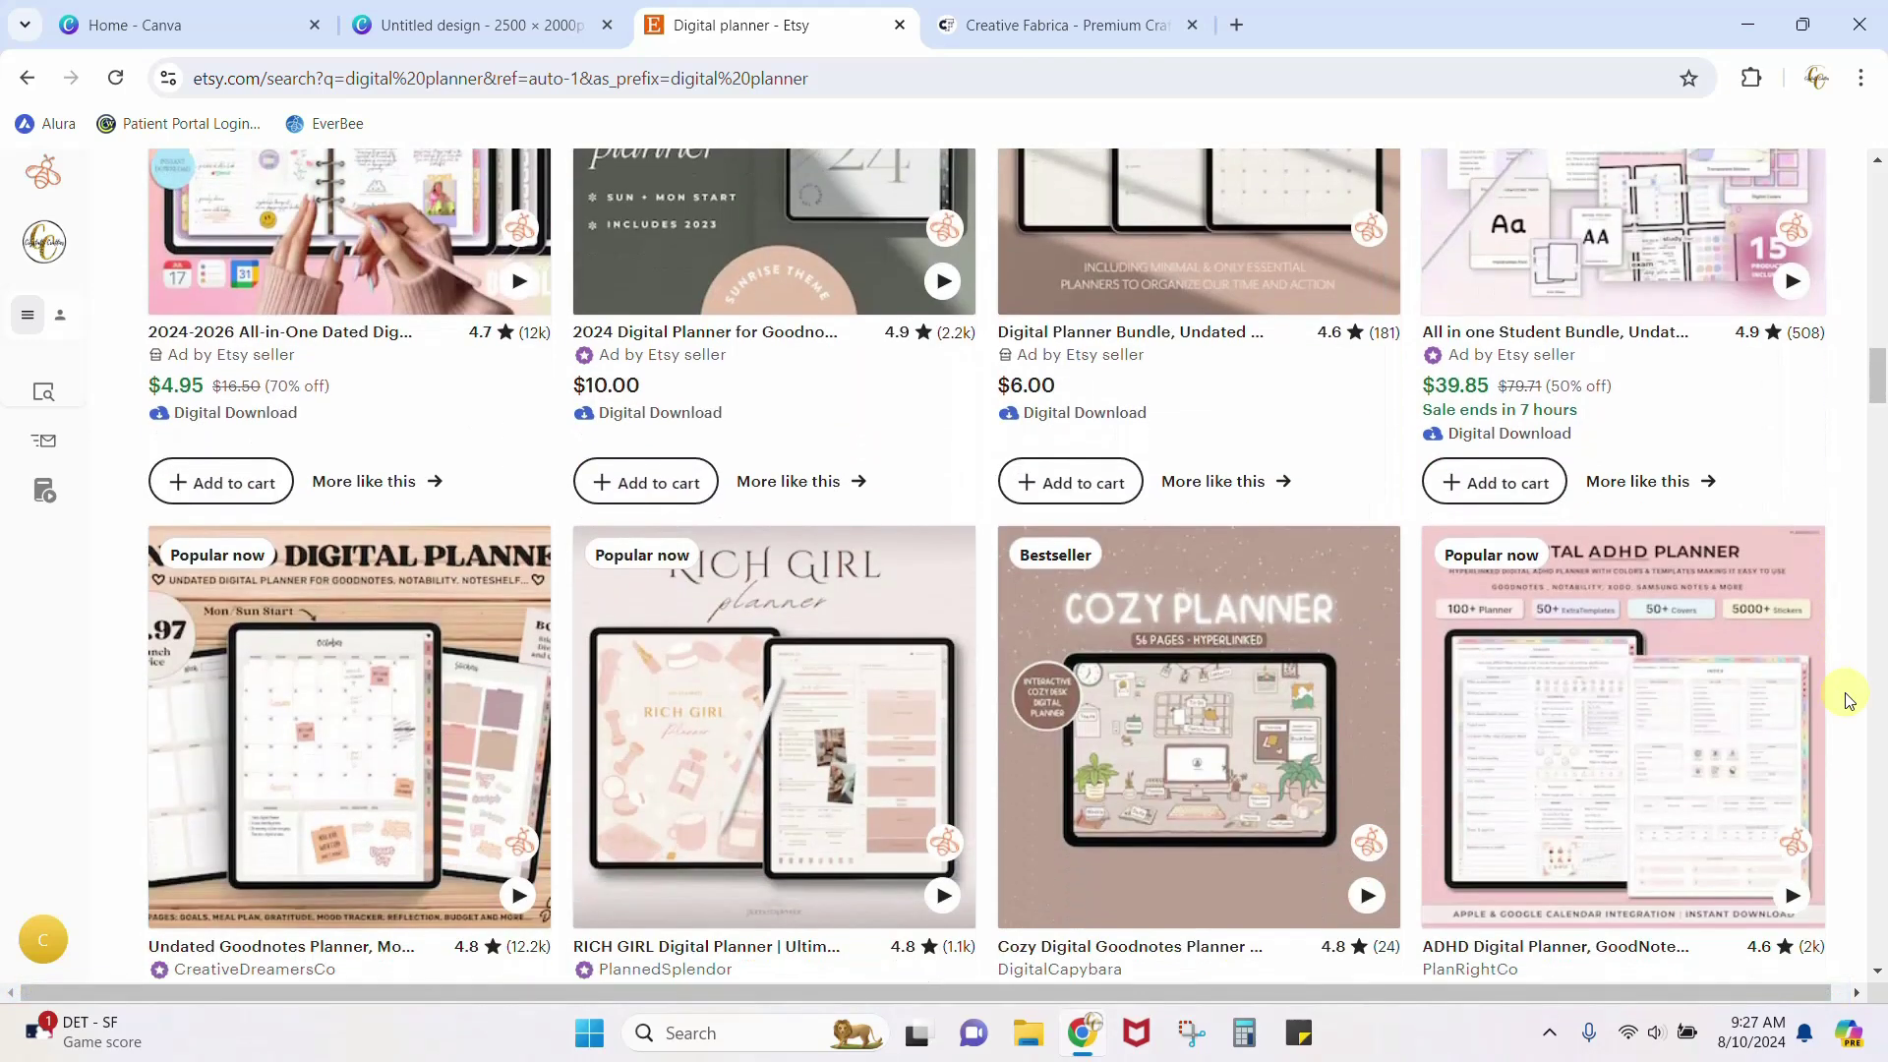
pyautogui.scroll(-2, 1844, 698)
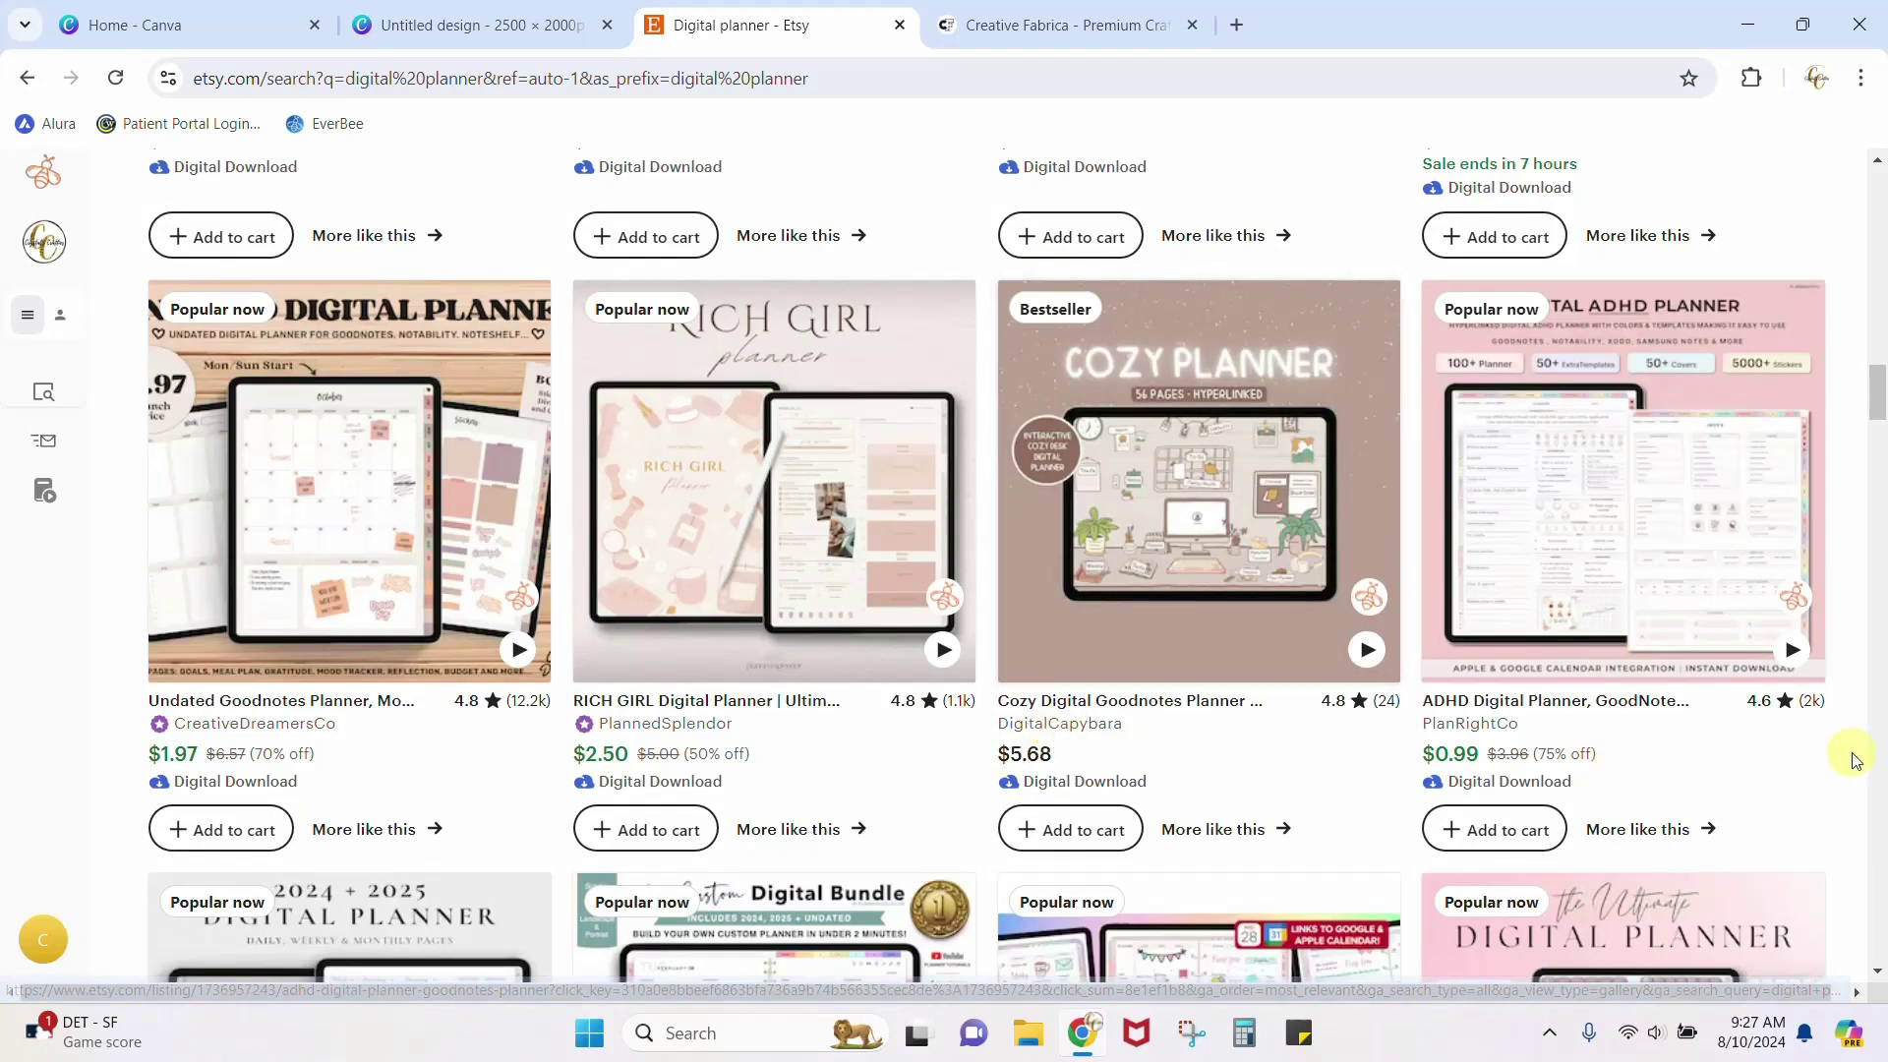
pyautogui.scroll(-5, 1853, 759)
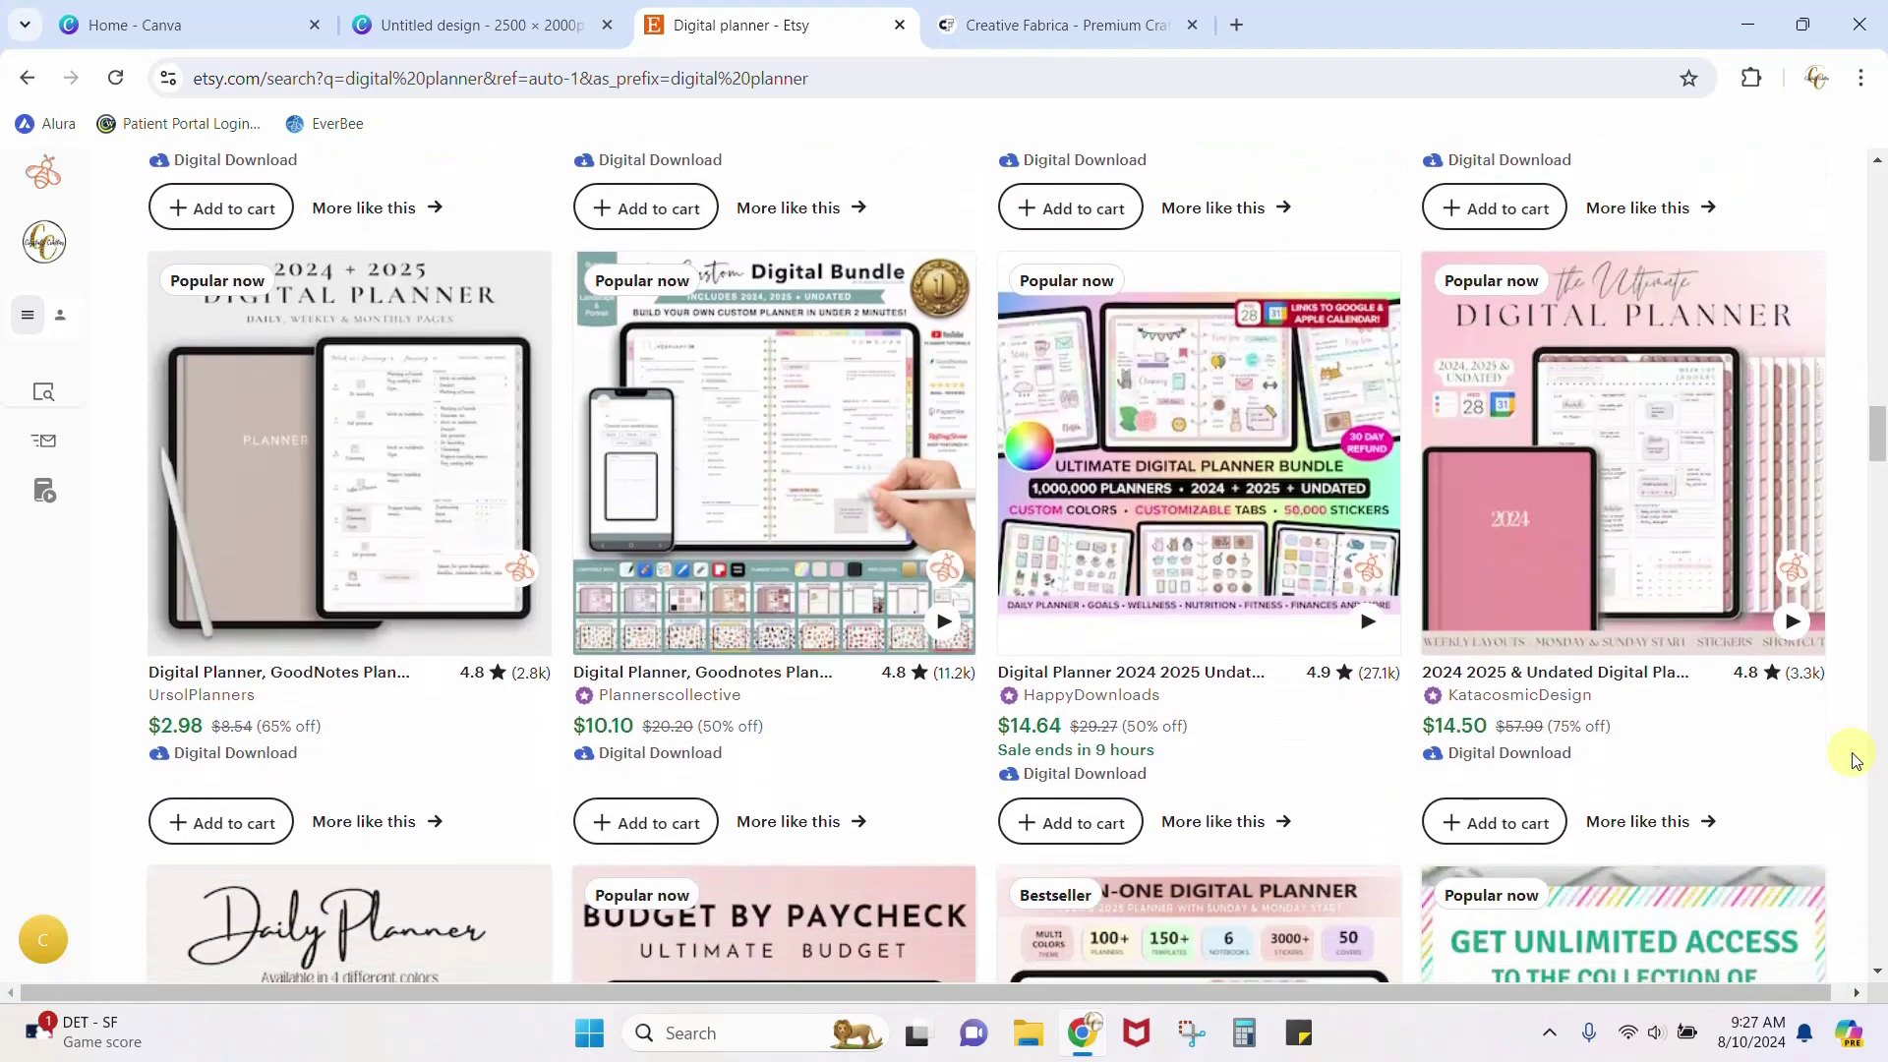
pyautogui.scroll(-1, 1853, 759)
pyautogui.scroll(-10, 1853, 759)
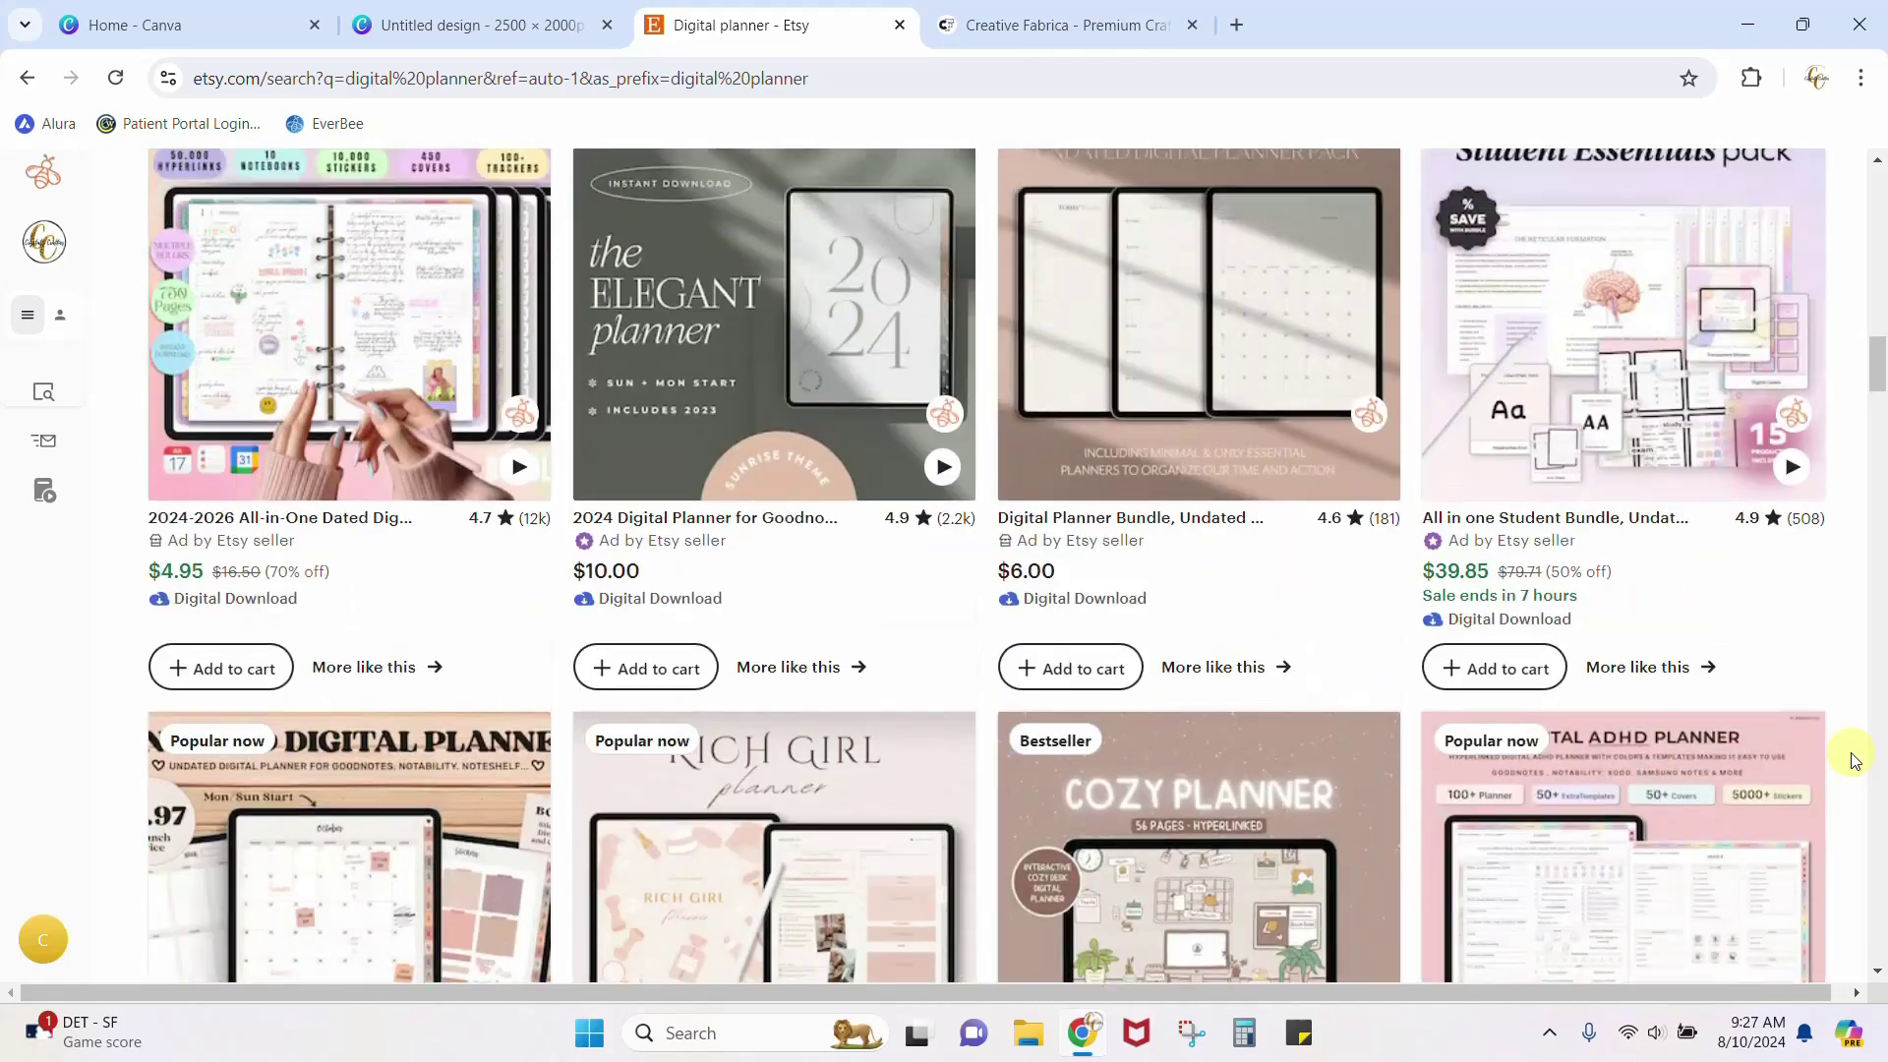
pyautogui.scroll(-3, 1853, 759)
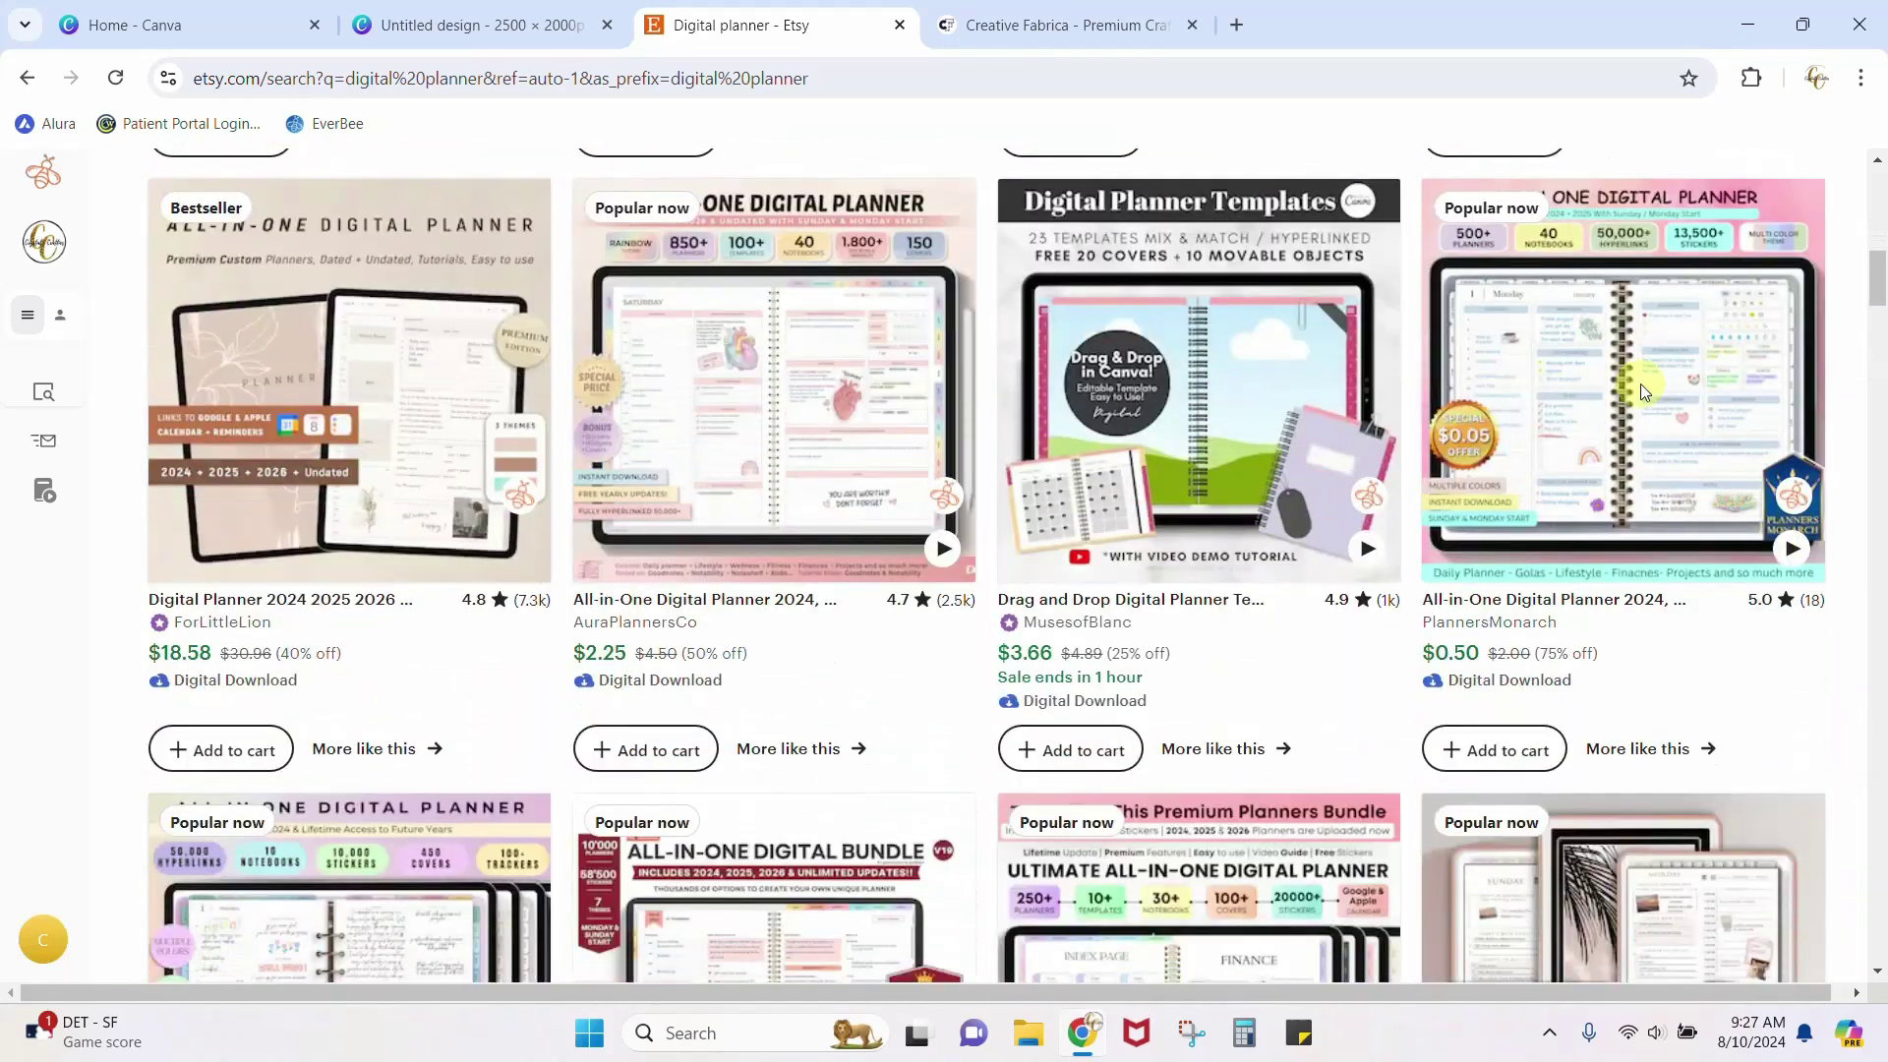
# Open ForLittleLion's bestselling All-in-One Digital Planner listing and view its EverBee sales and shop analysis.
pyautogui.click(359, 378)
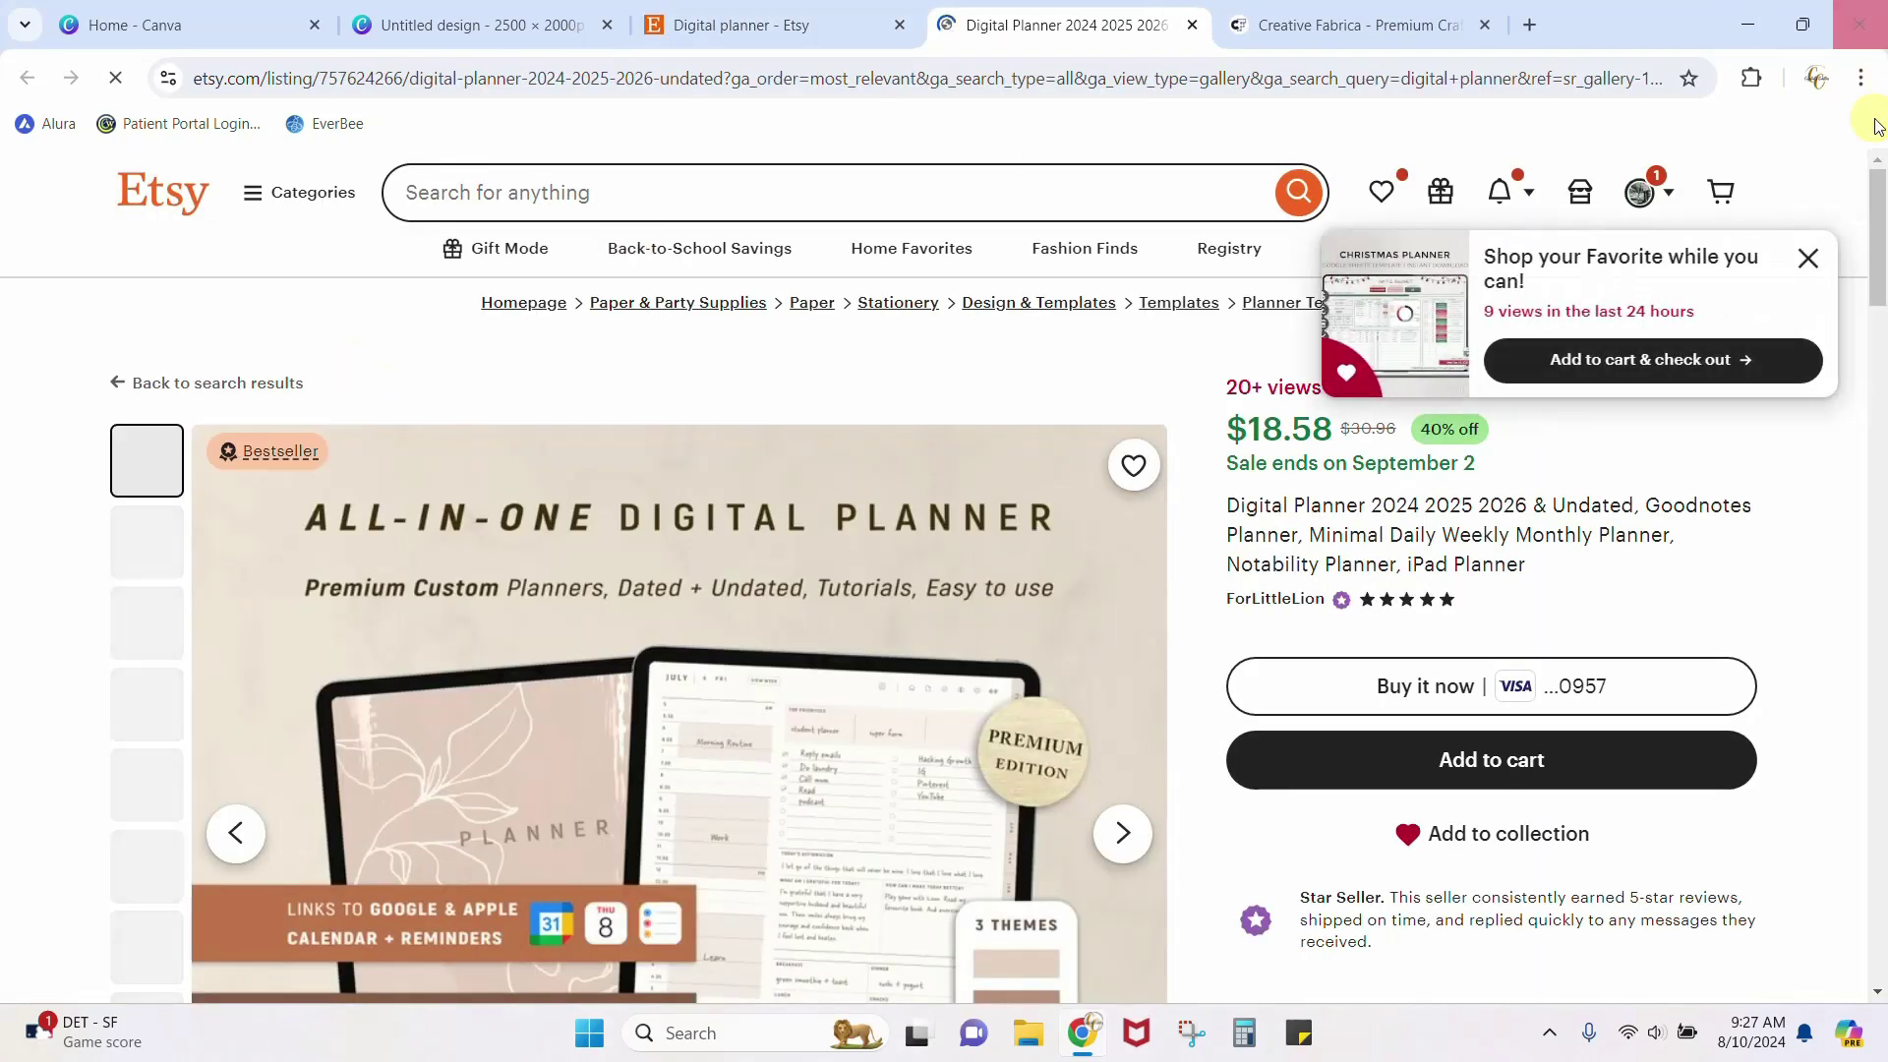
pyautogui.click(1807, 258)
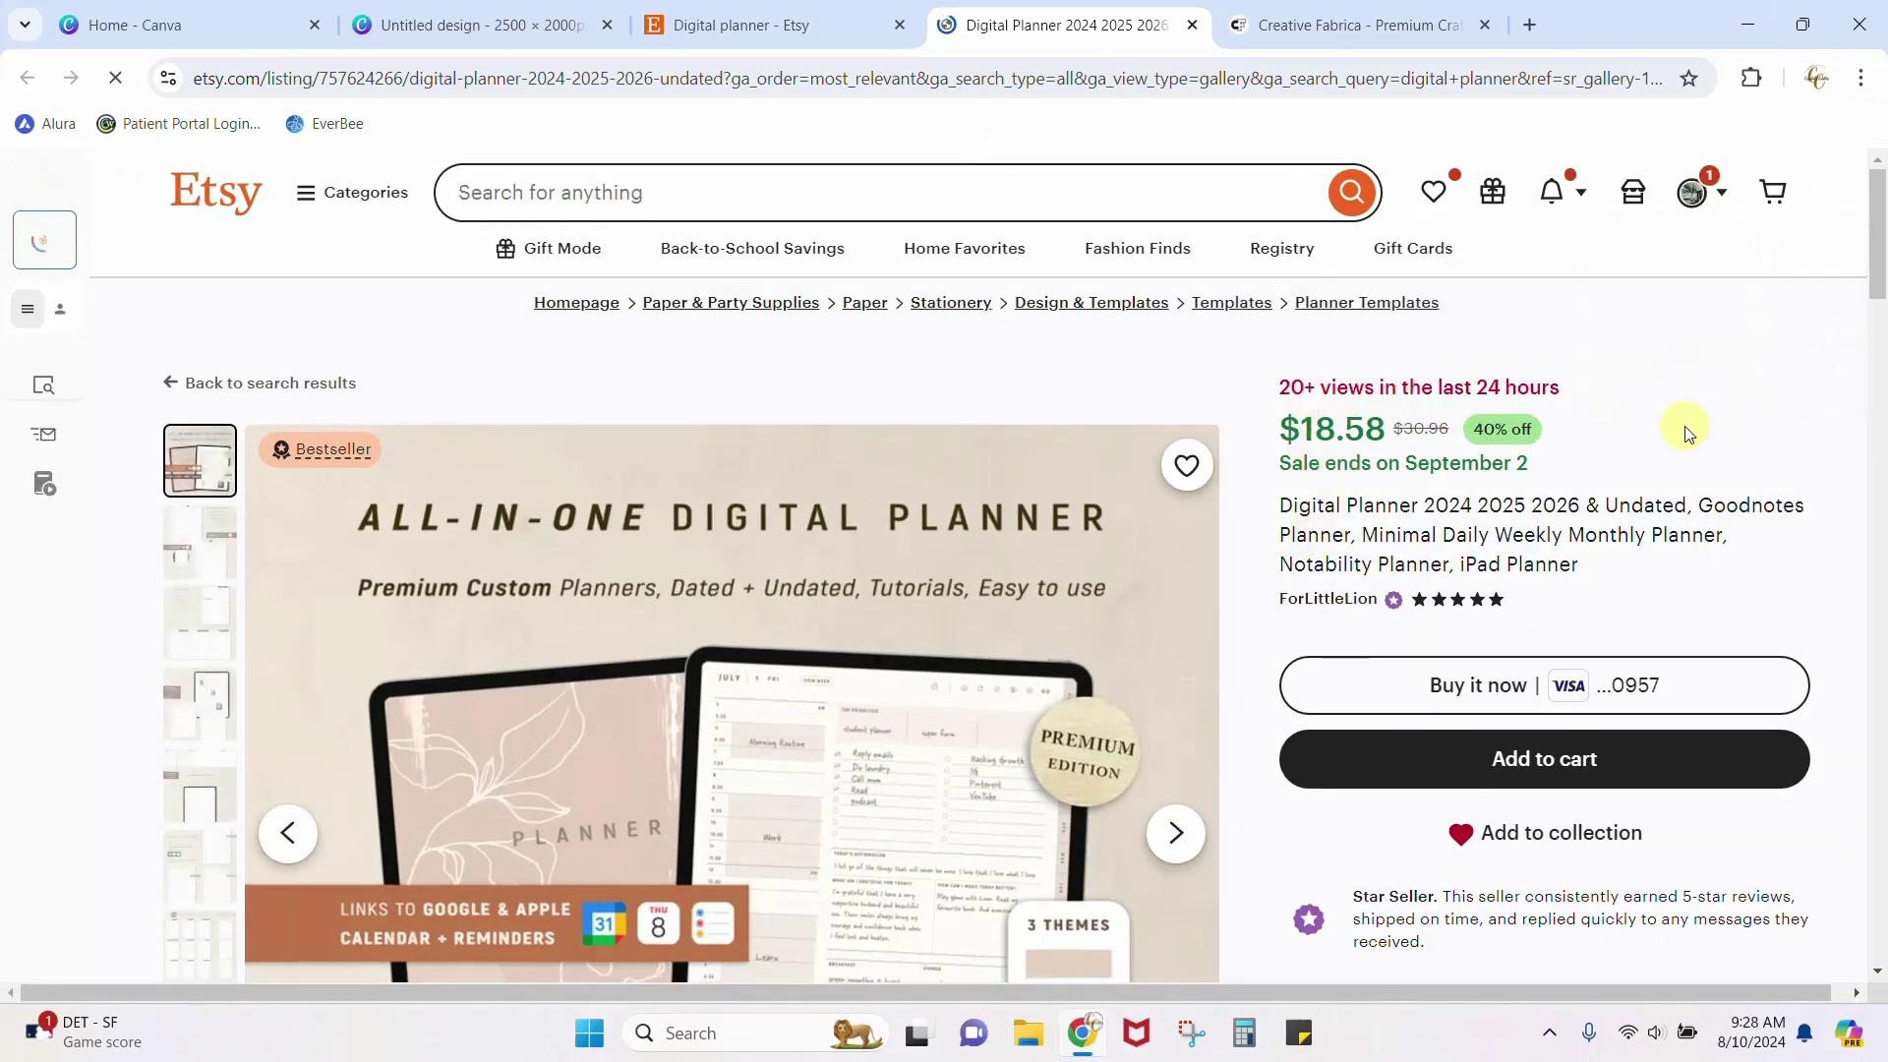
pyautogui.scroll(-1, 1770, 433)
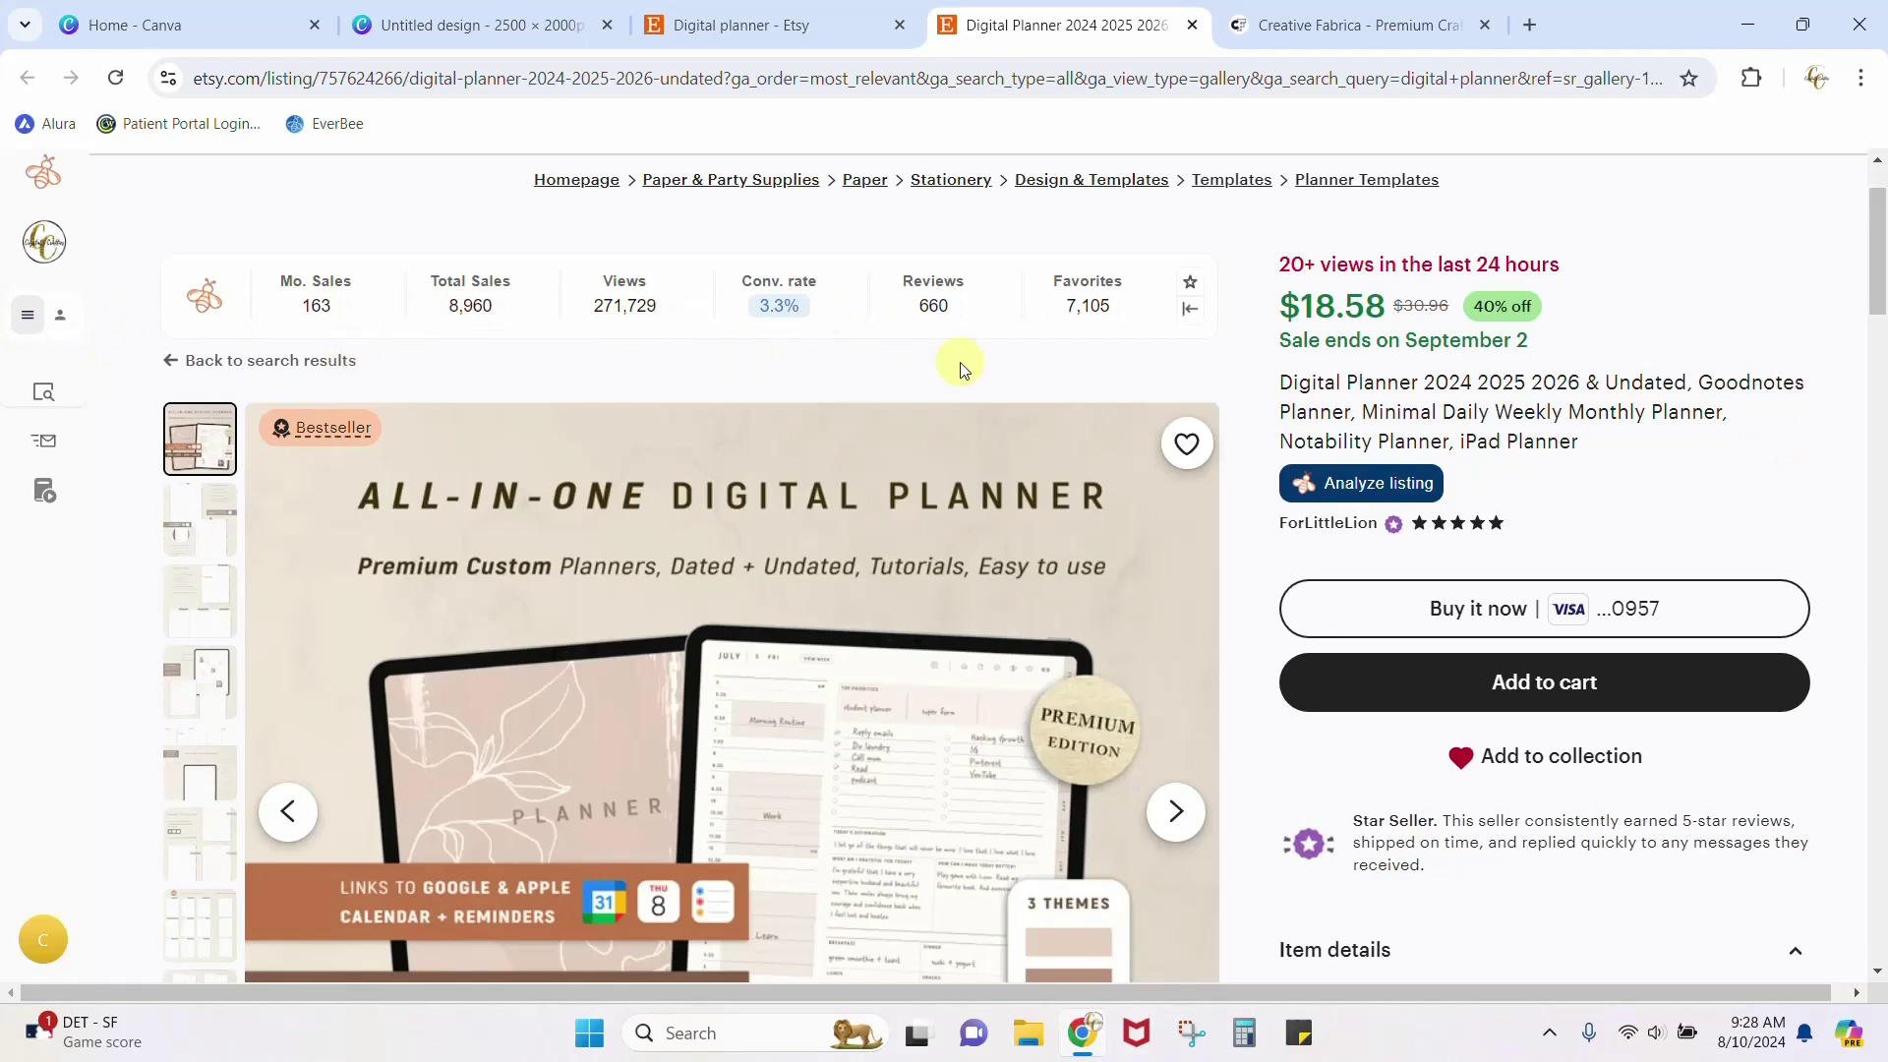
pyautogui.click(1377, 500)
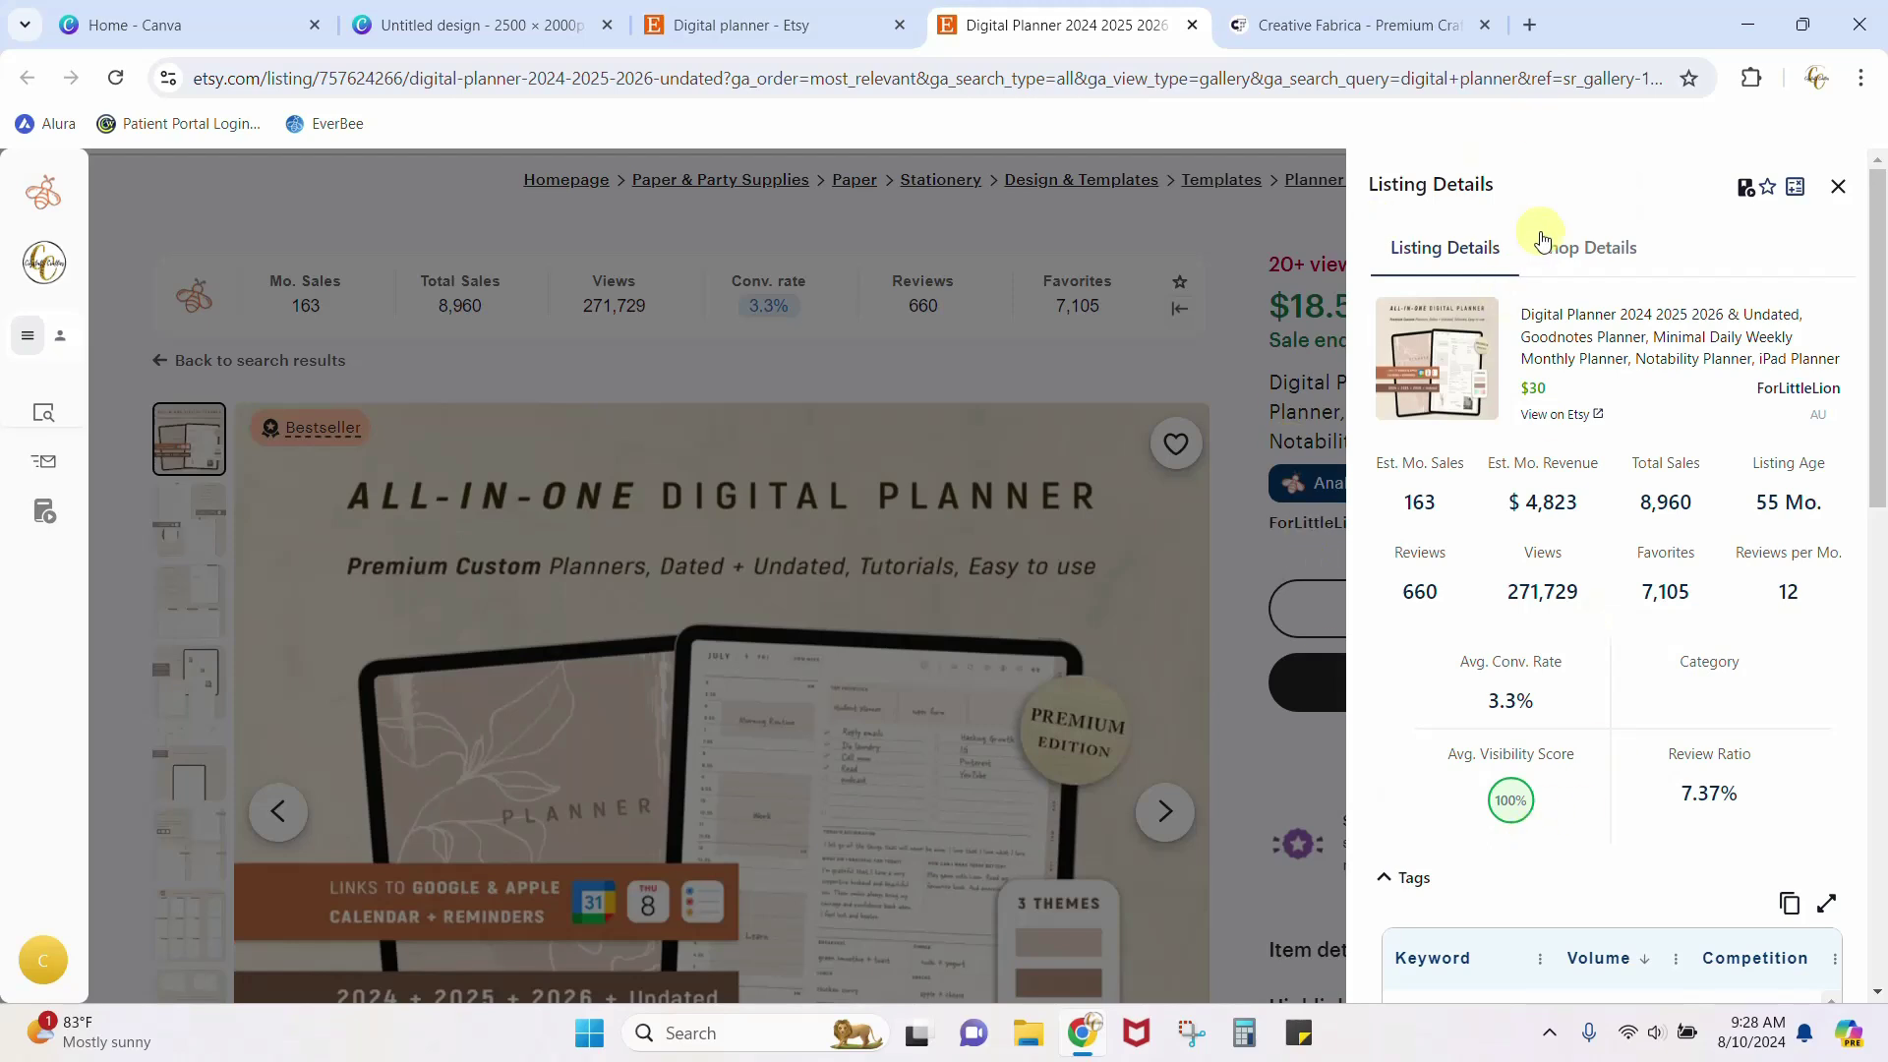
pyautogui.click(1838, 187)
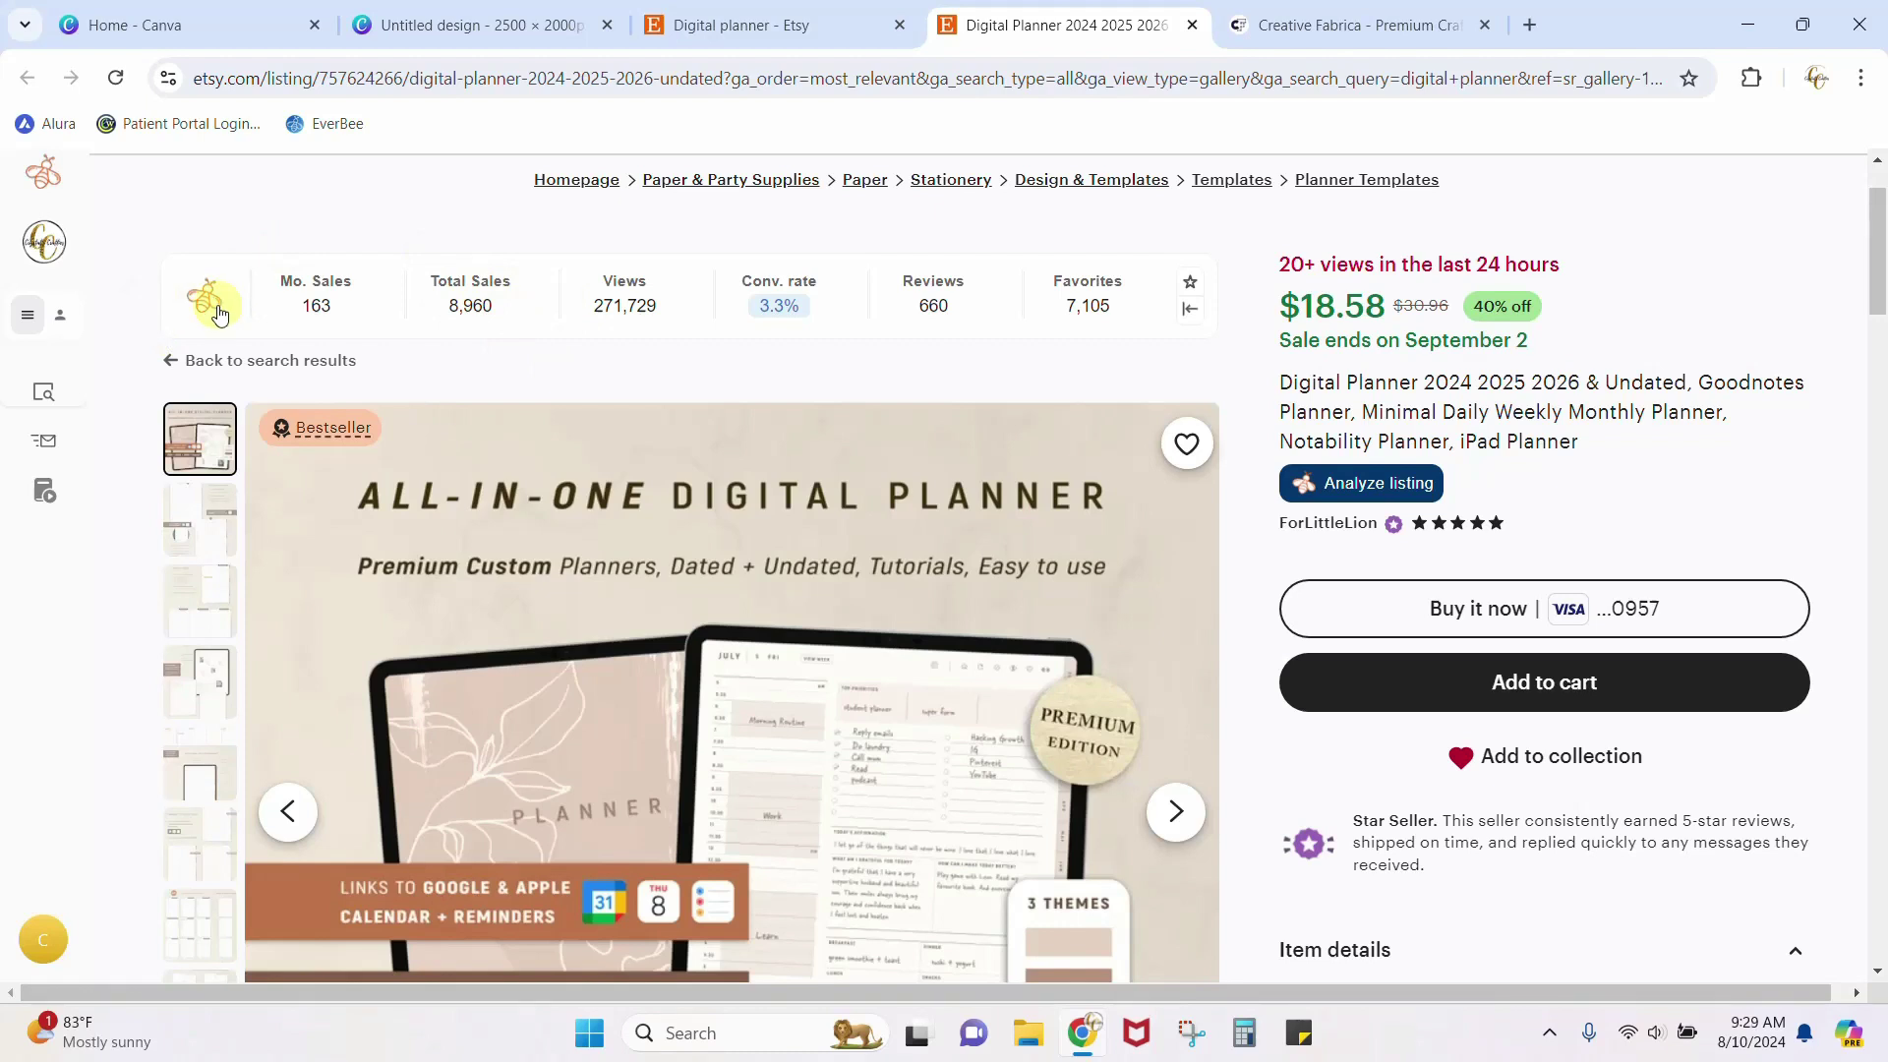
# Analyze the planner listing again, examining its sales statistics, tag keywords with volume and competition, and additional listing details.
pyautogui.click(1380, 490)
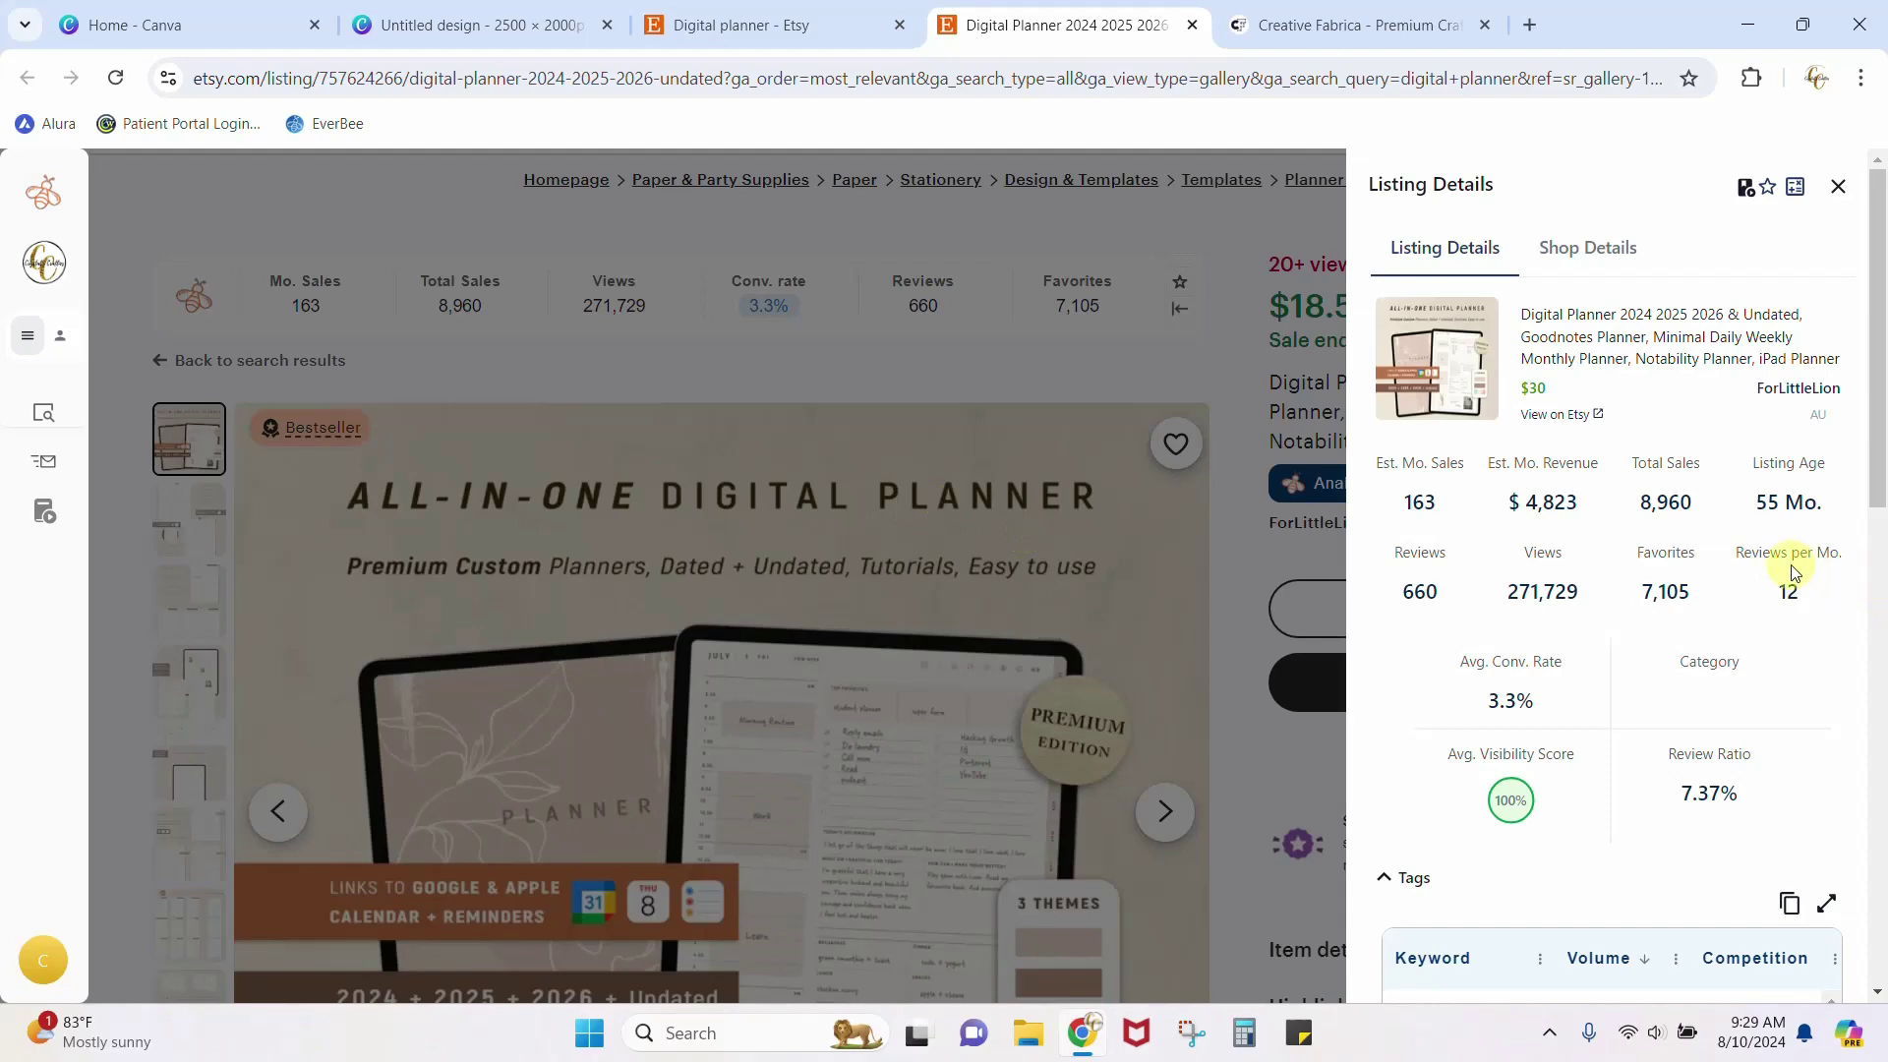
pyautogui.scroll(-5, 1740, 541)
pyautogui.scroll(-3, 1748, 552)
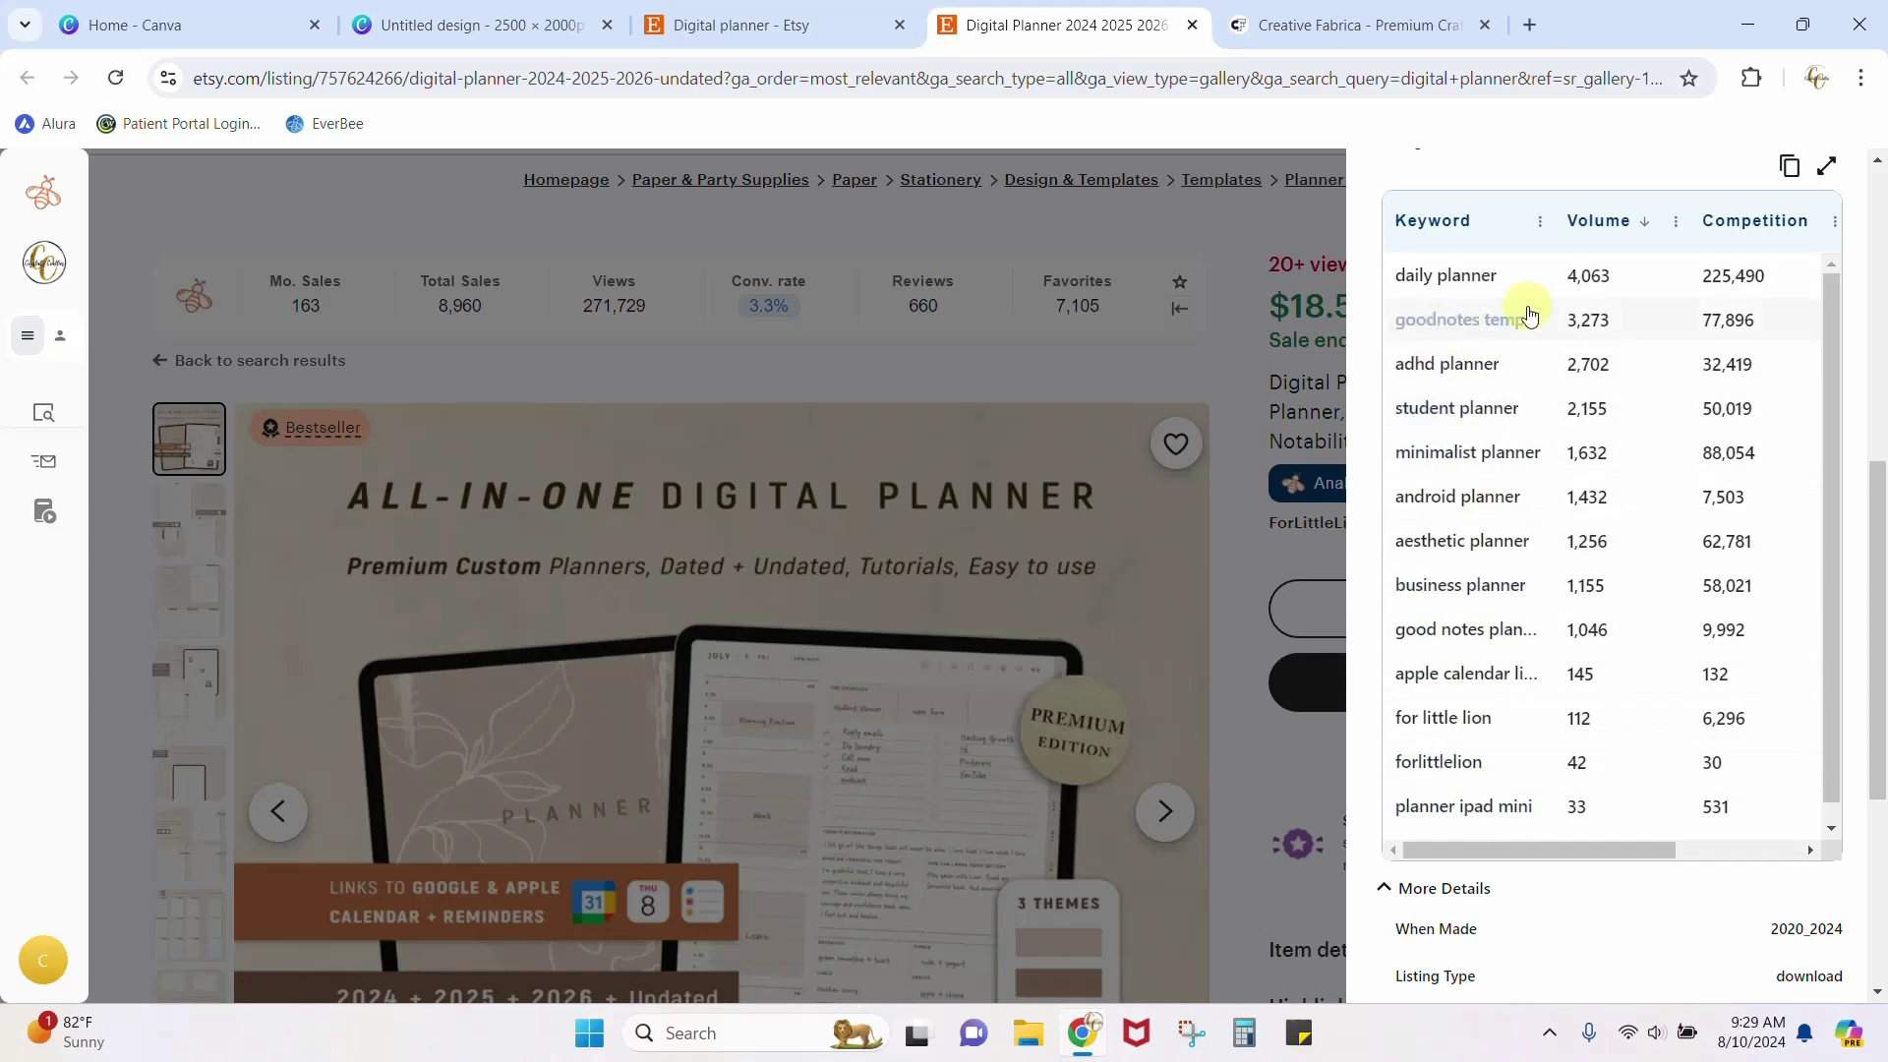
pyautogui.scroll(-1, 1534, 418)
pyautogui.scroll(-5, 1525, 725)
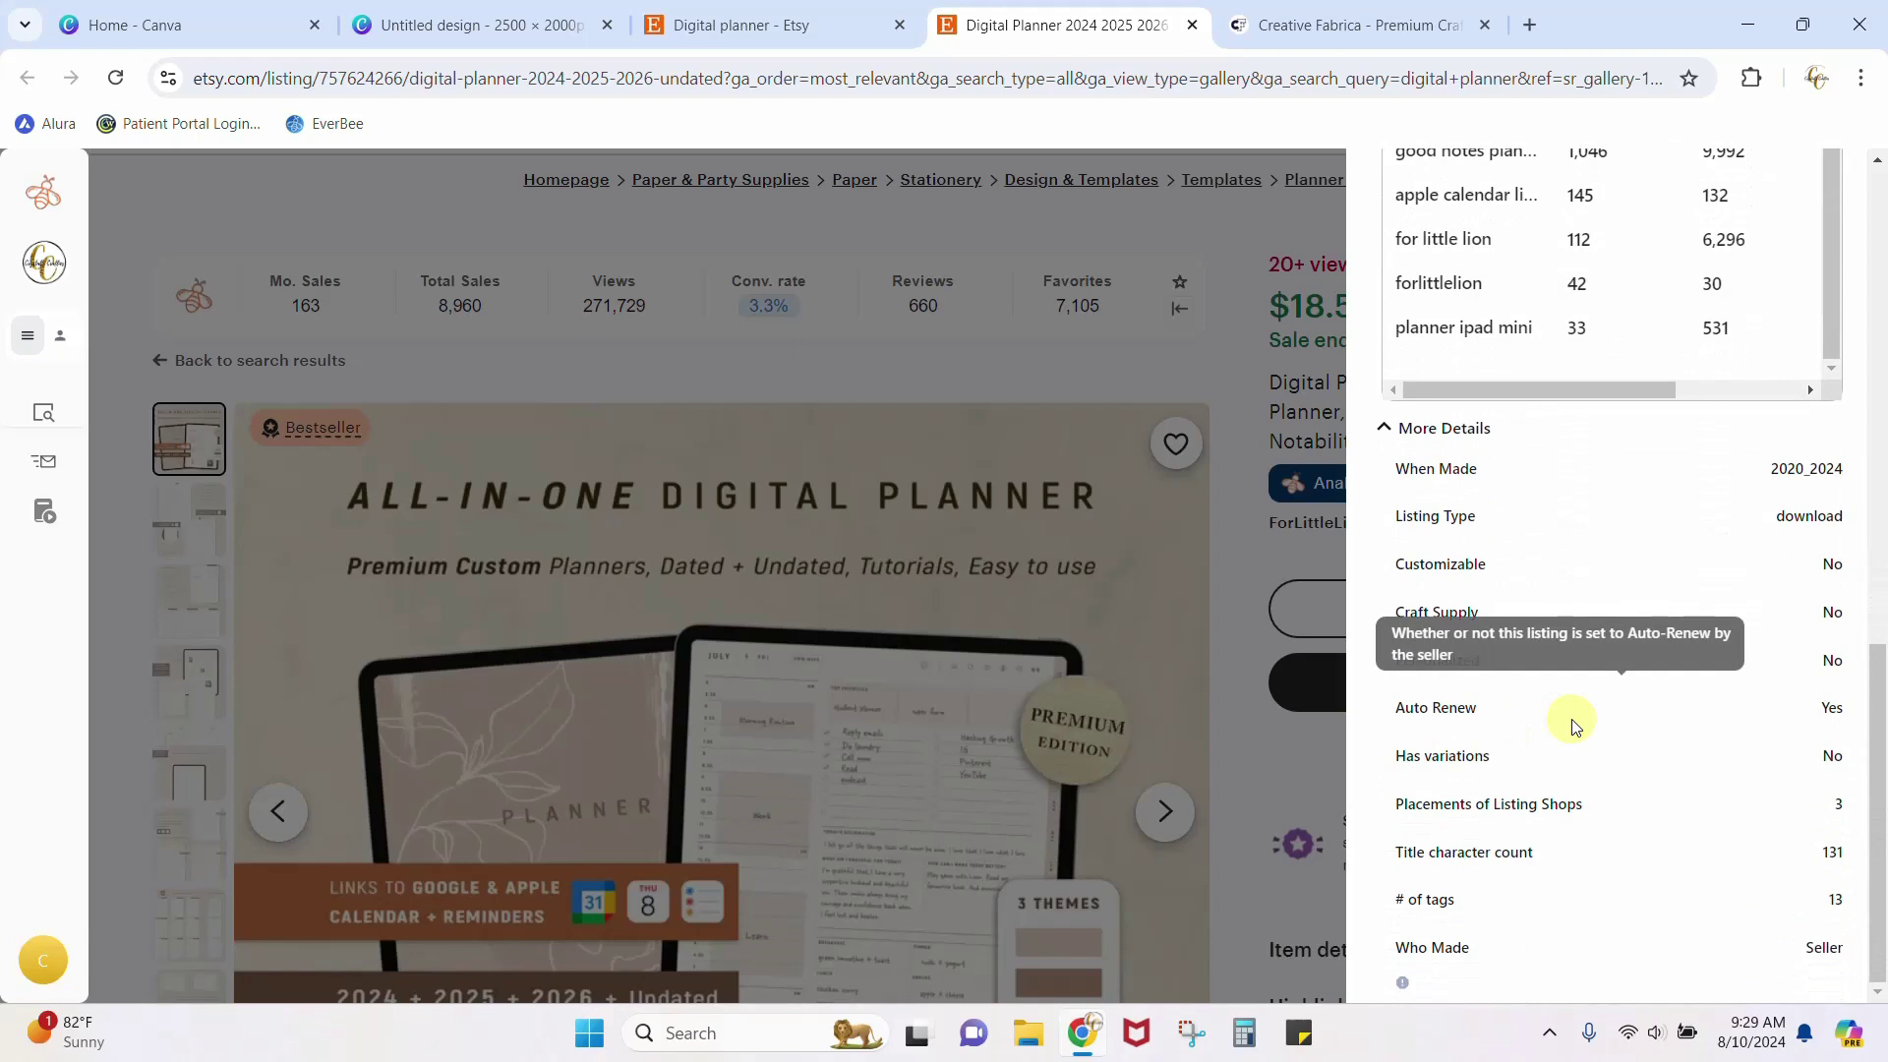
pyautogui.scroll(5, 1571, 725)
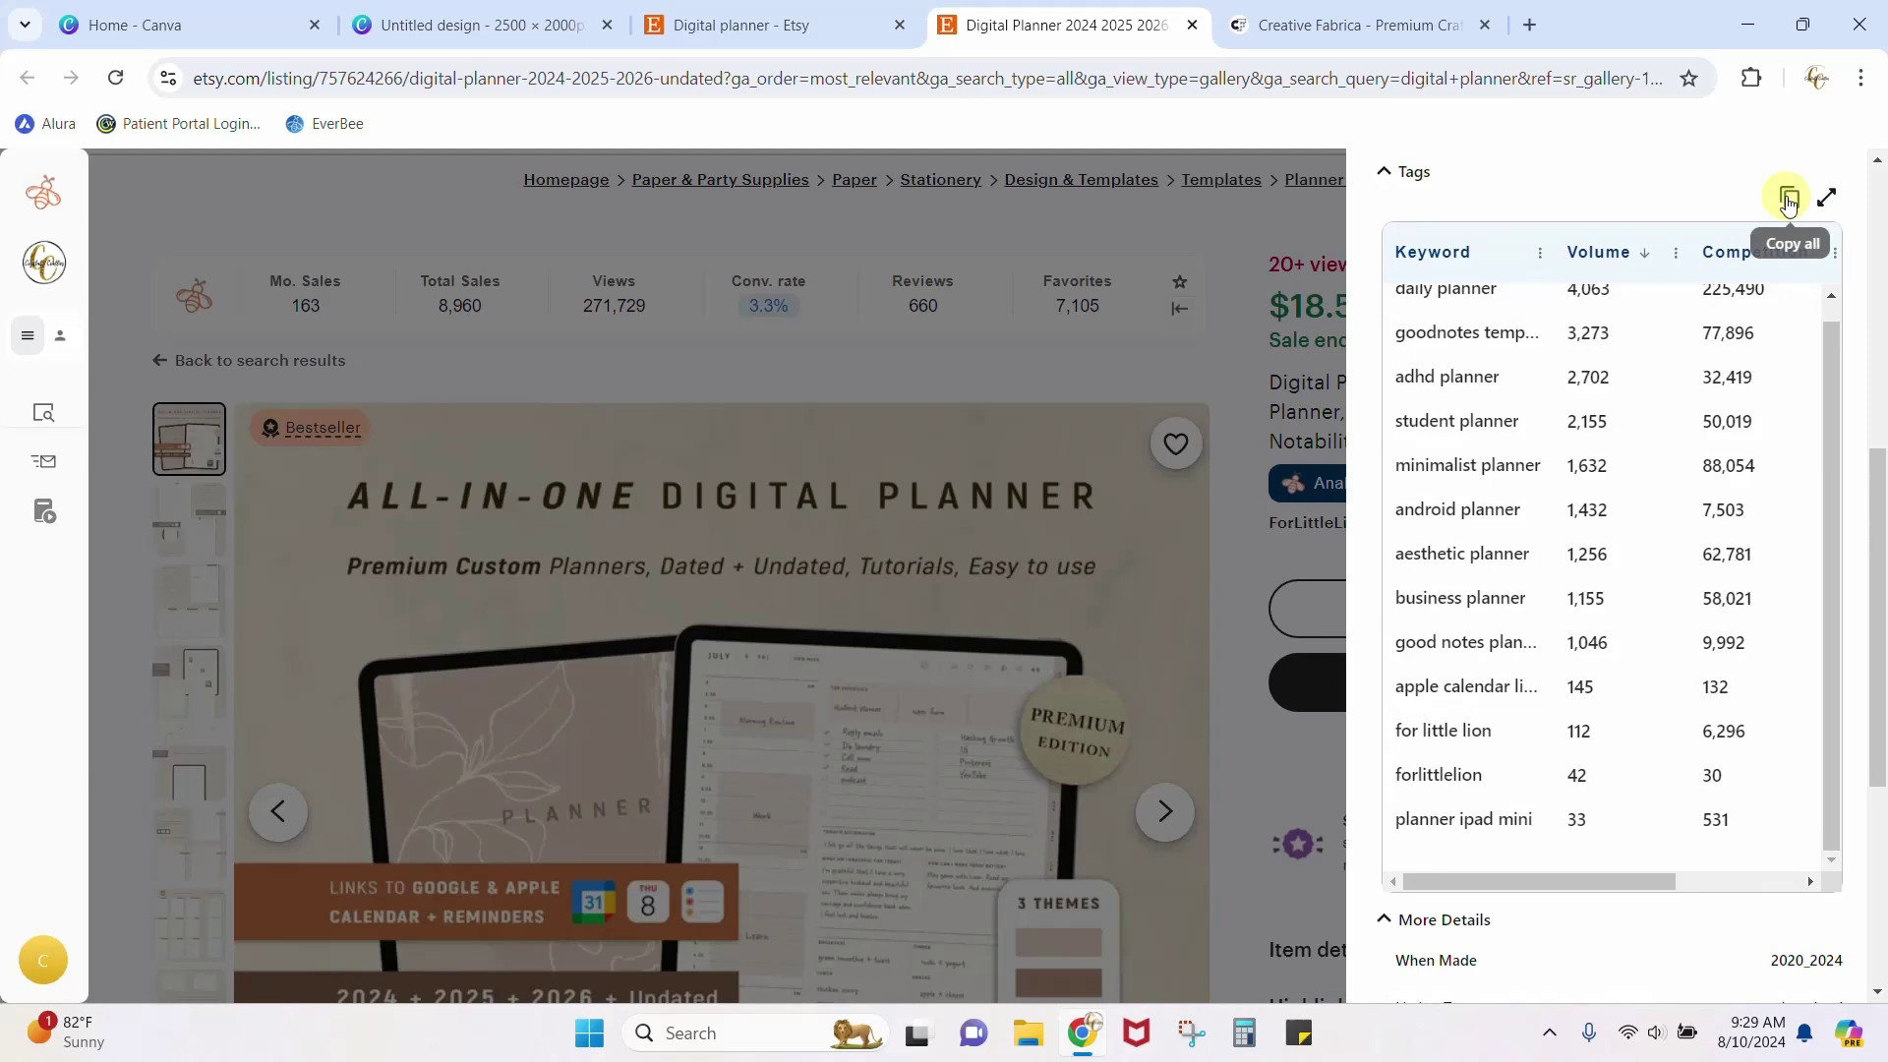
pyautogui.scroll(-5, 1544, 657)
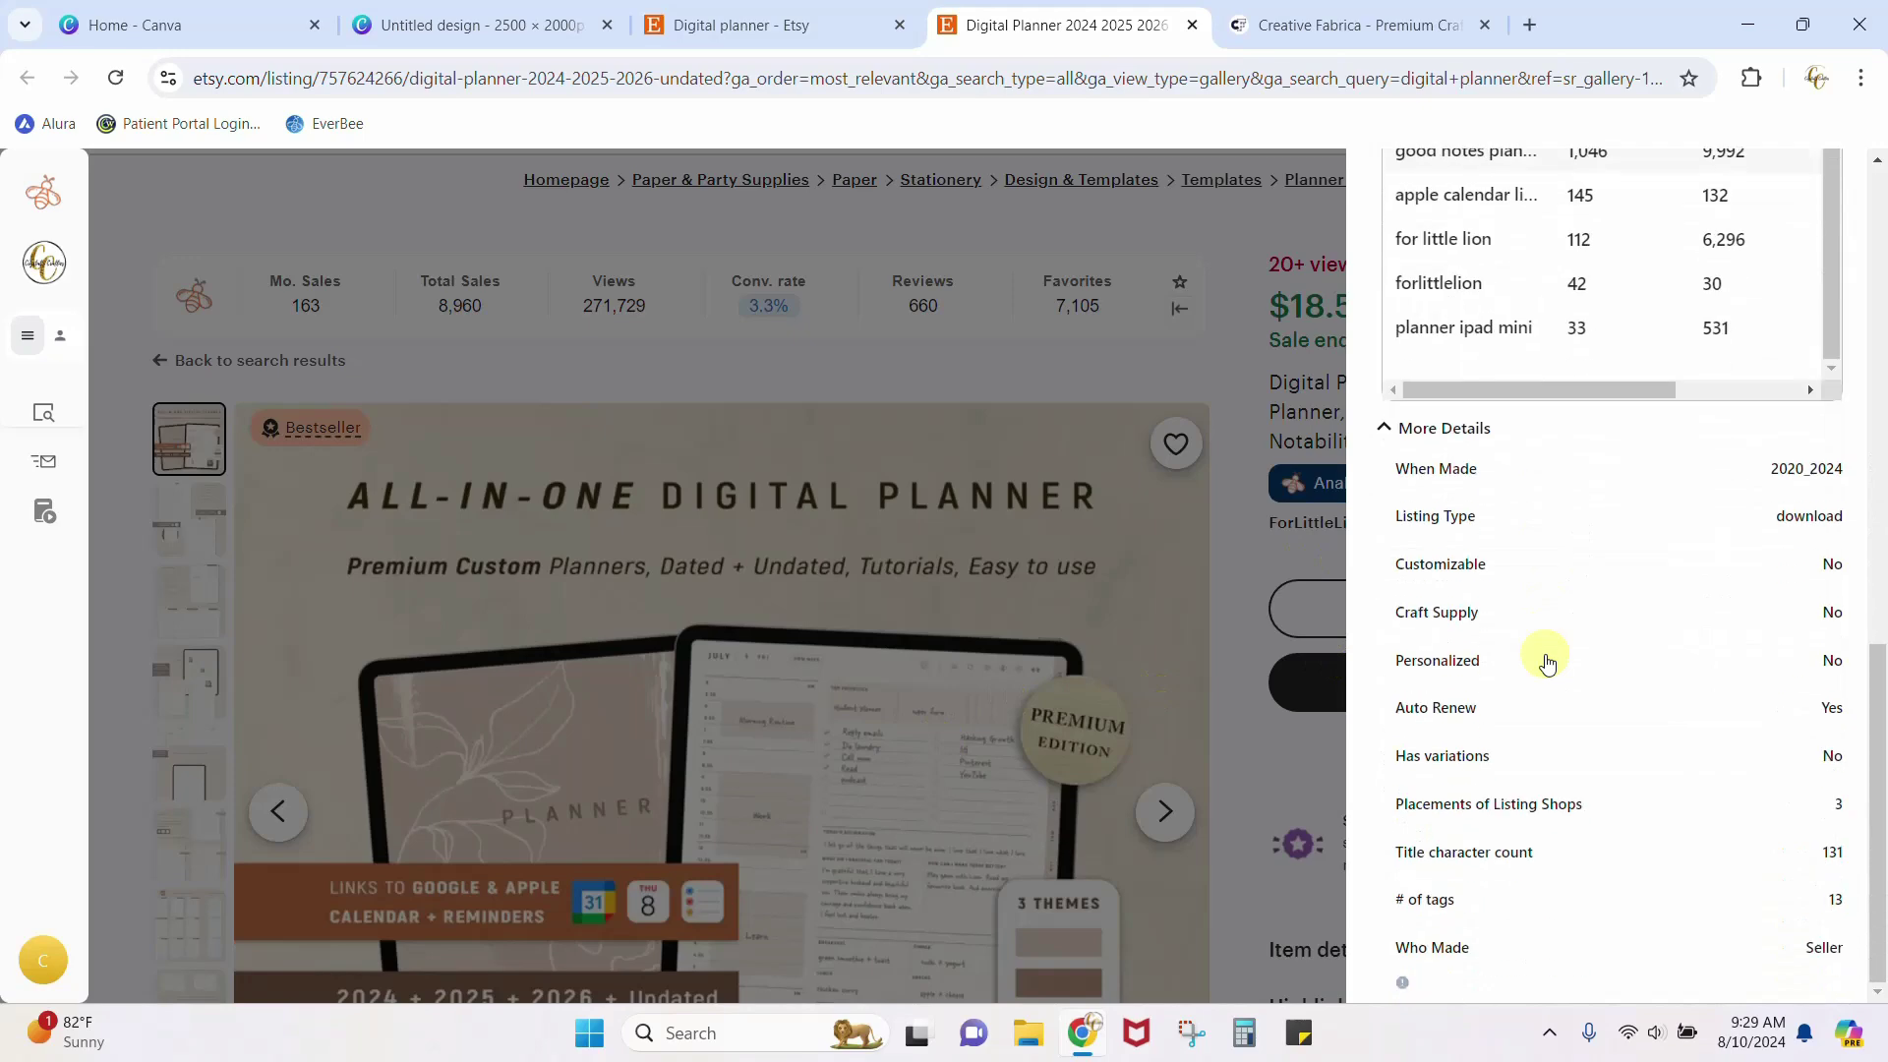
pyautogui.scroll(9, 1544, 658)
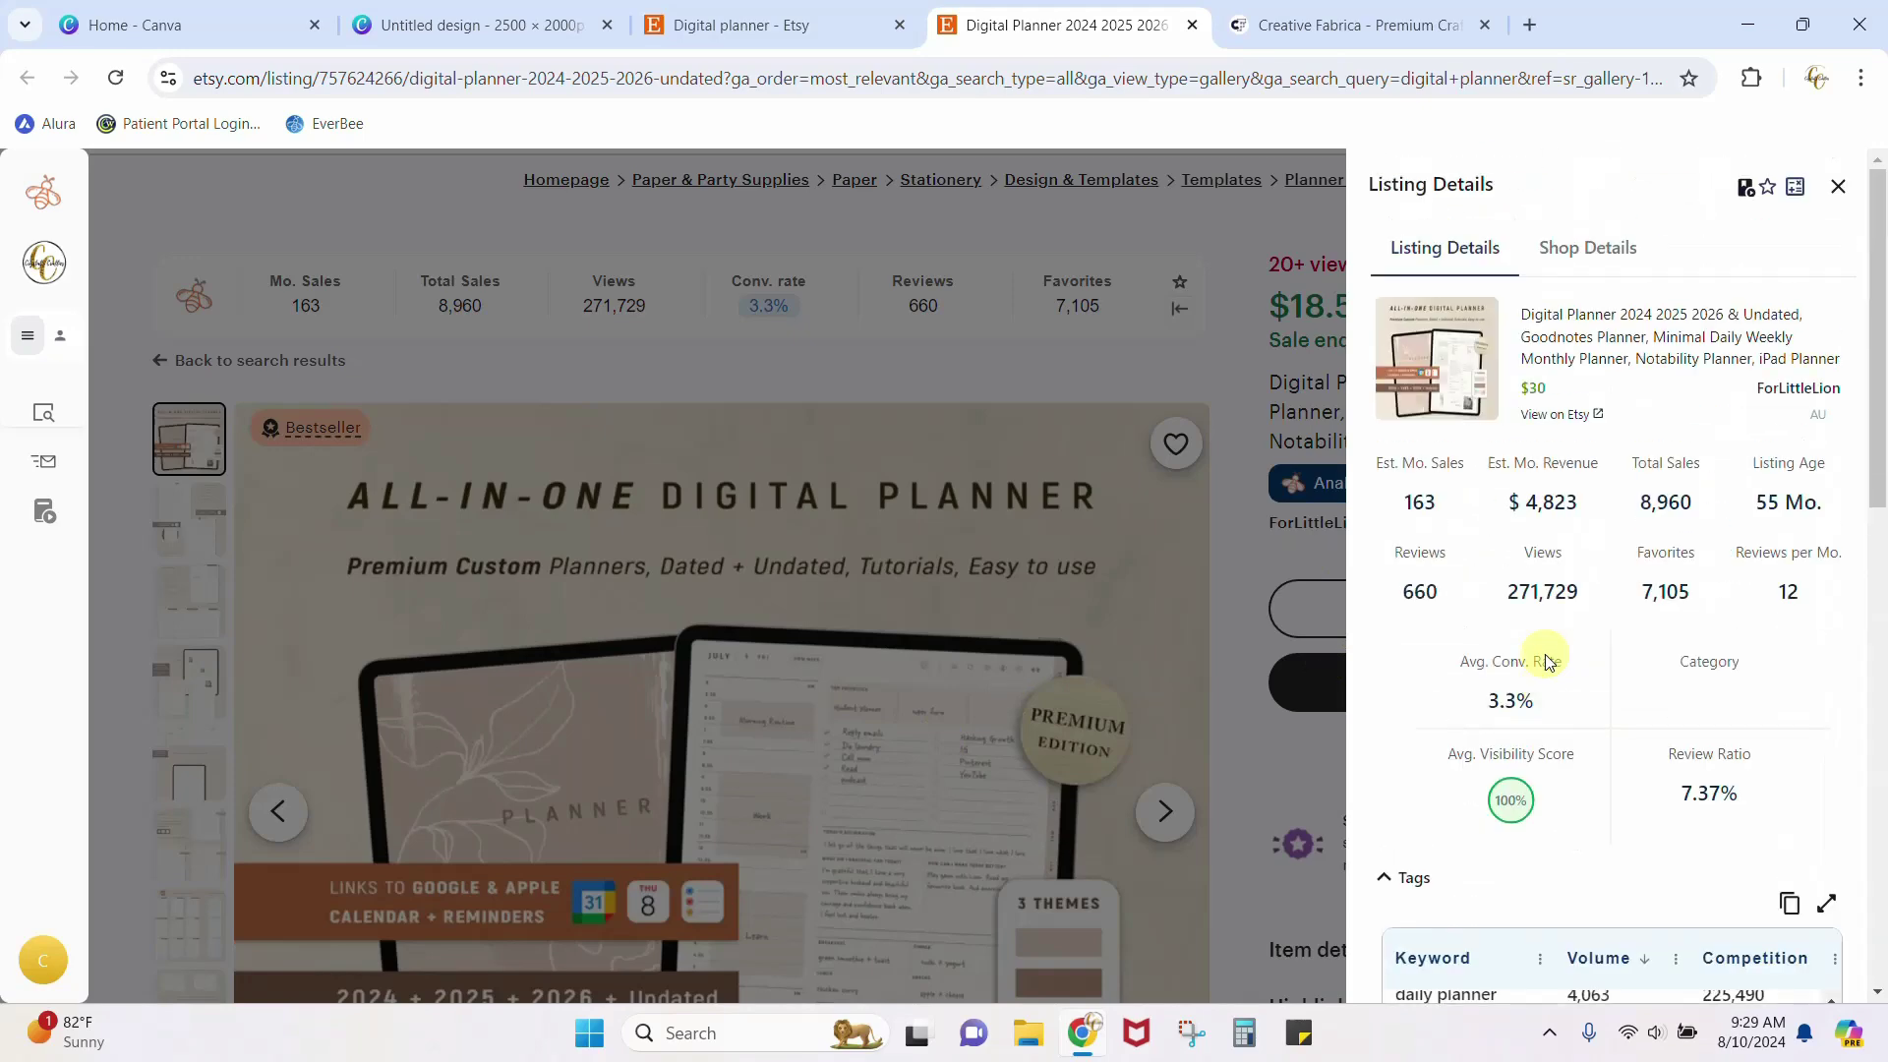
pyautogui.click(1837, 190)
pyautogui.scroll(-1, 599, 580)
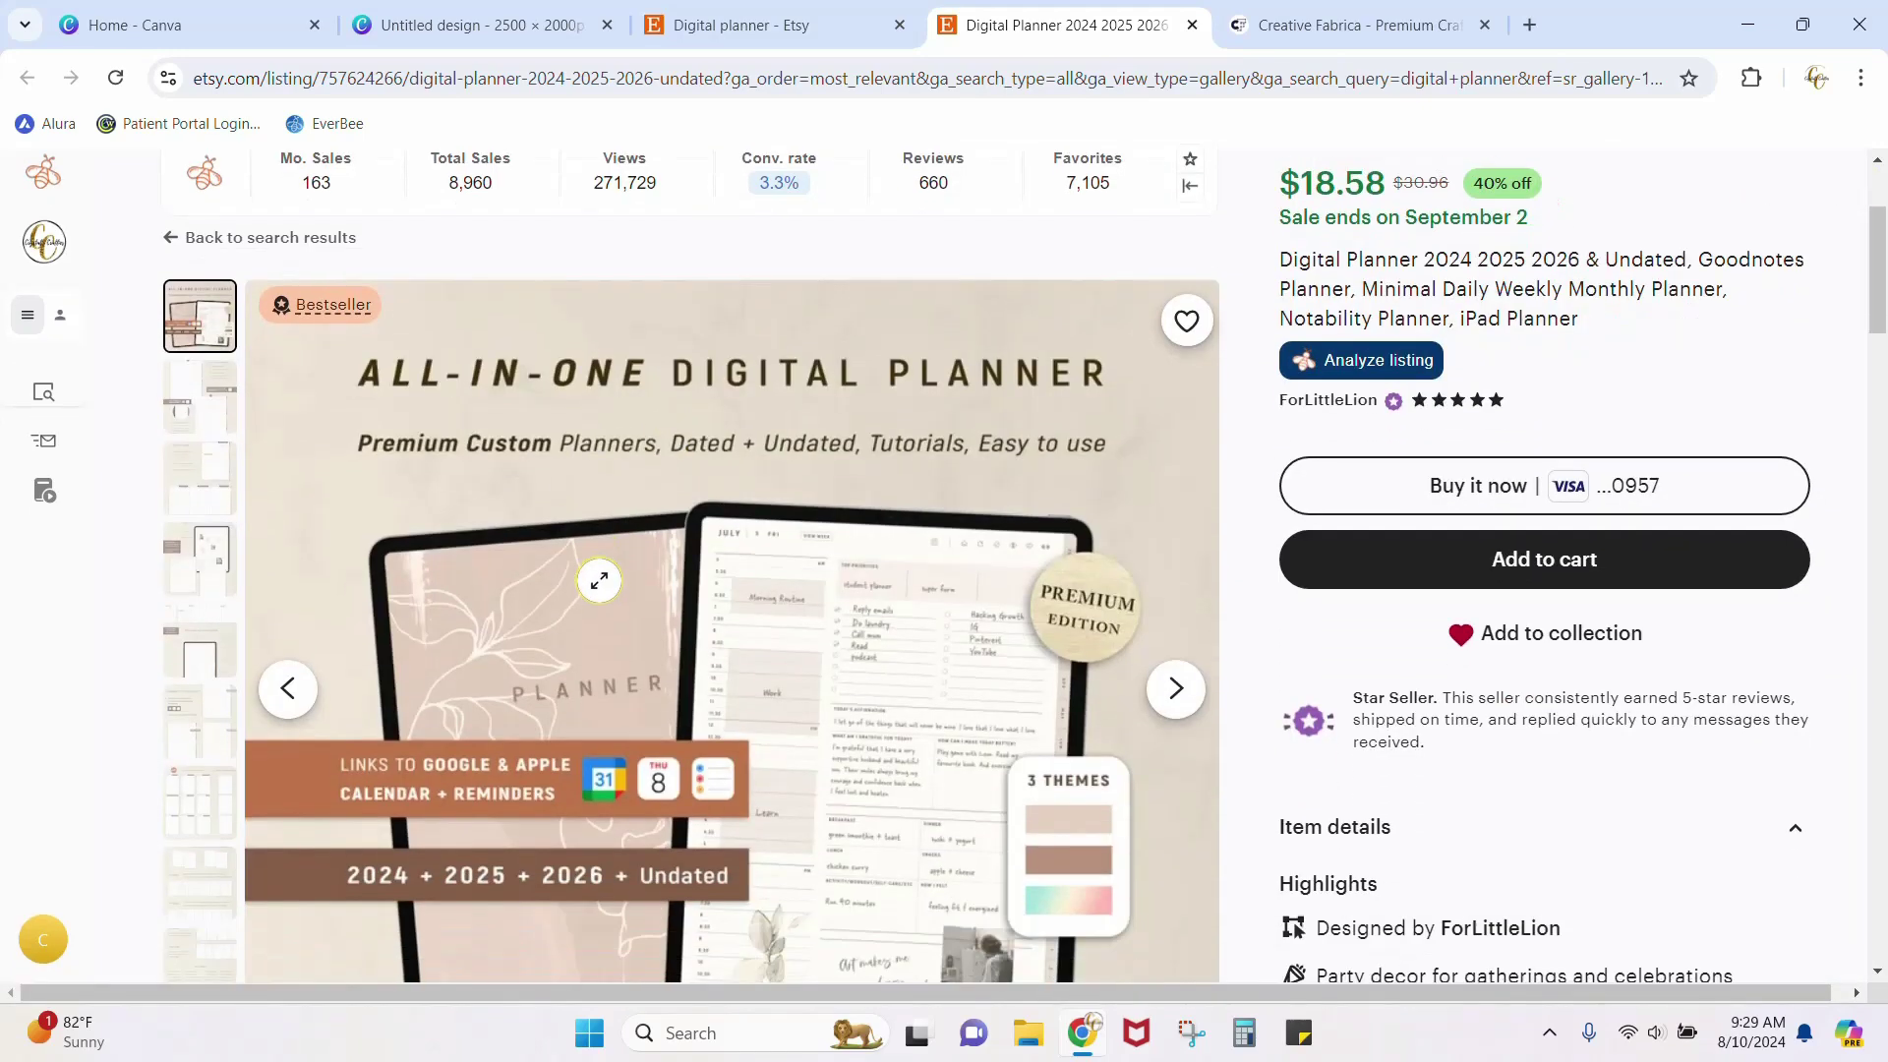
# Look through all the photos of the All-in-One Digital Planner listing, from the daily pages to the bonus stickers and covers.
pyautogui.scroll(-1, 808, 556)
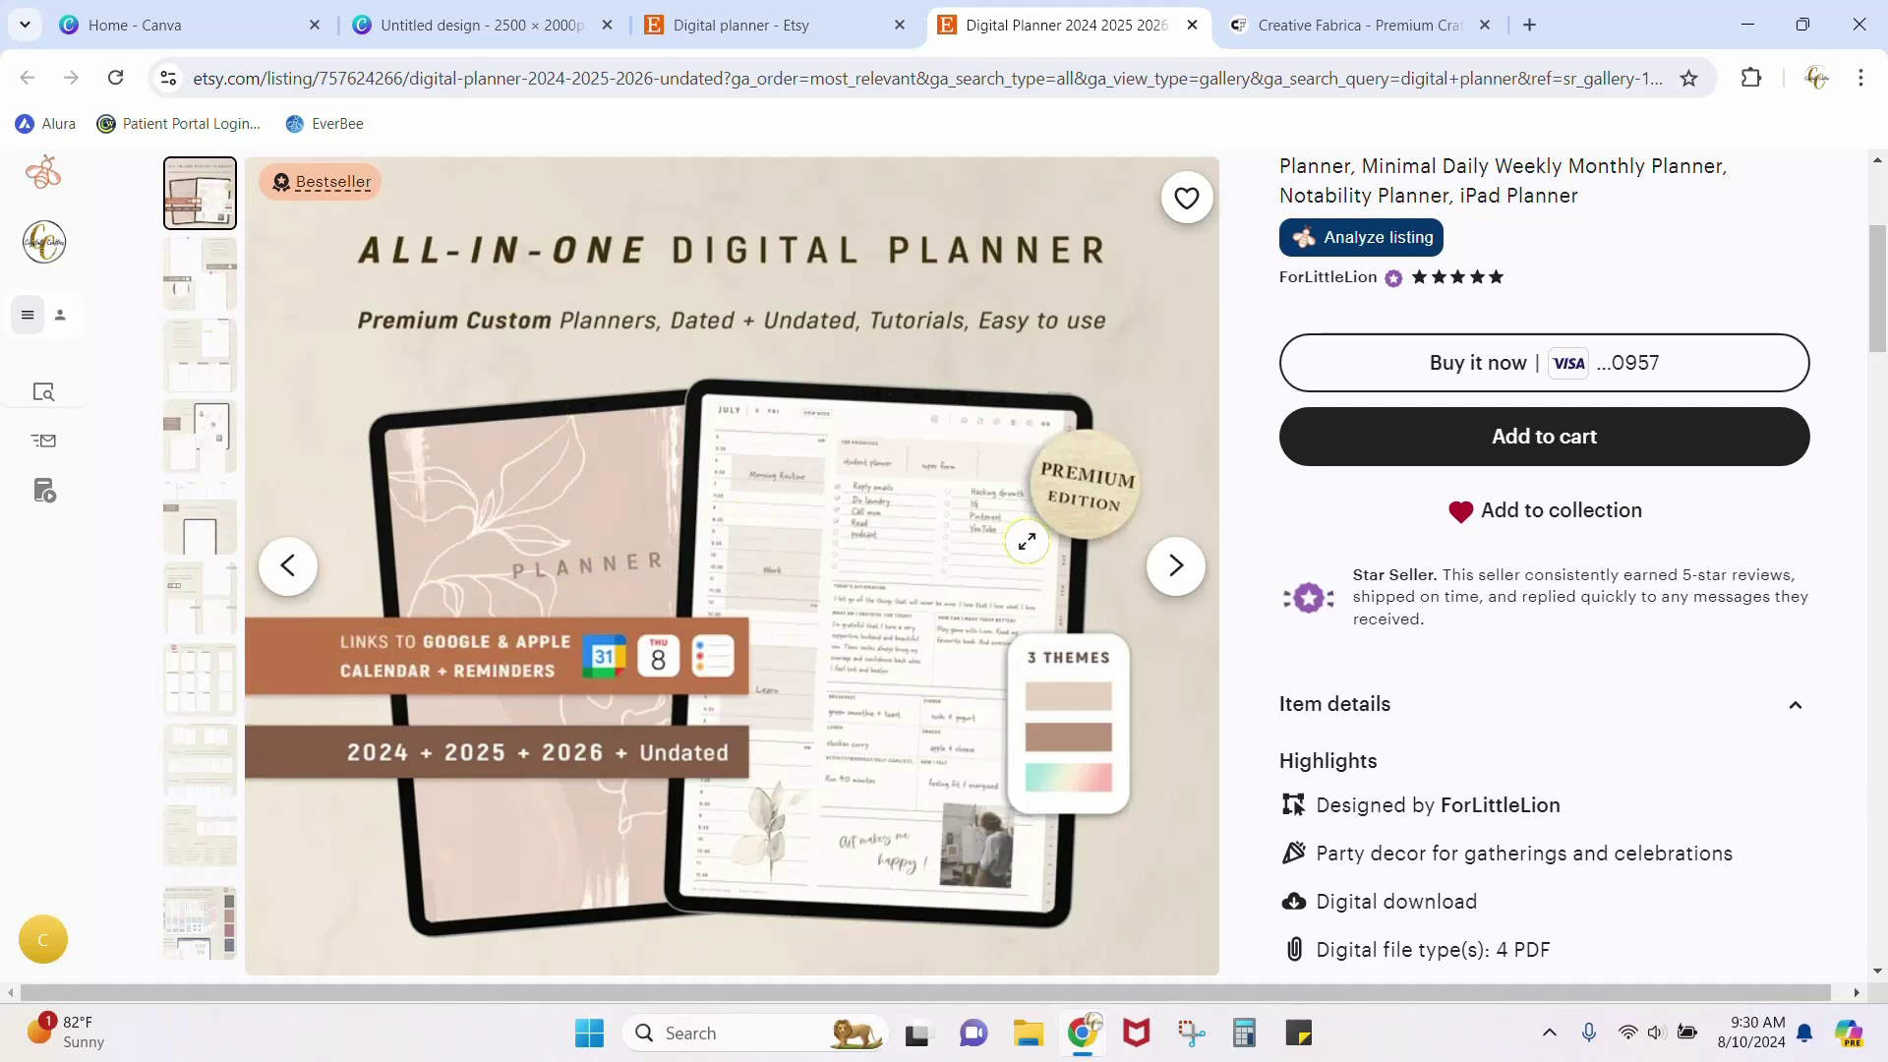
pyautogui.click(1177, 567)
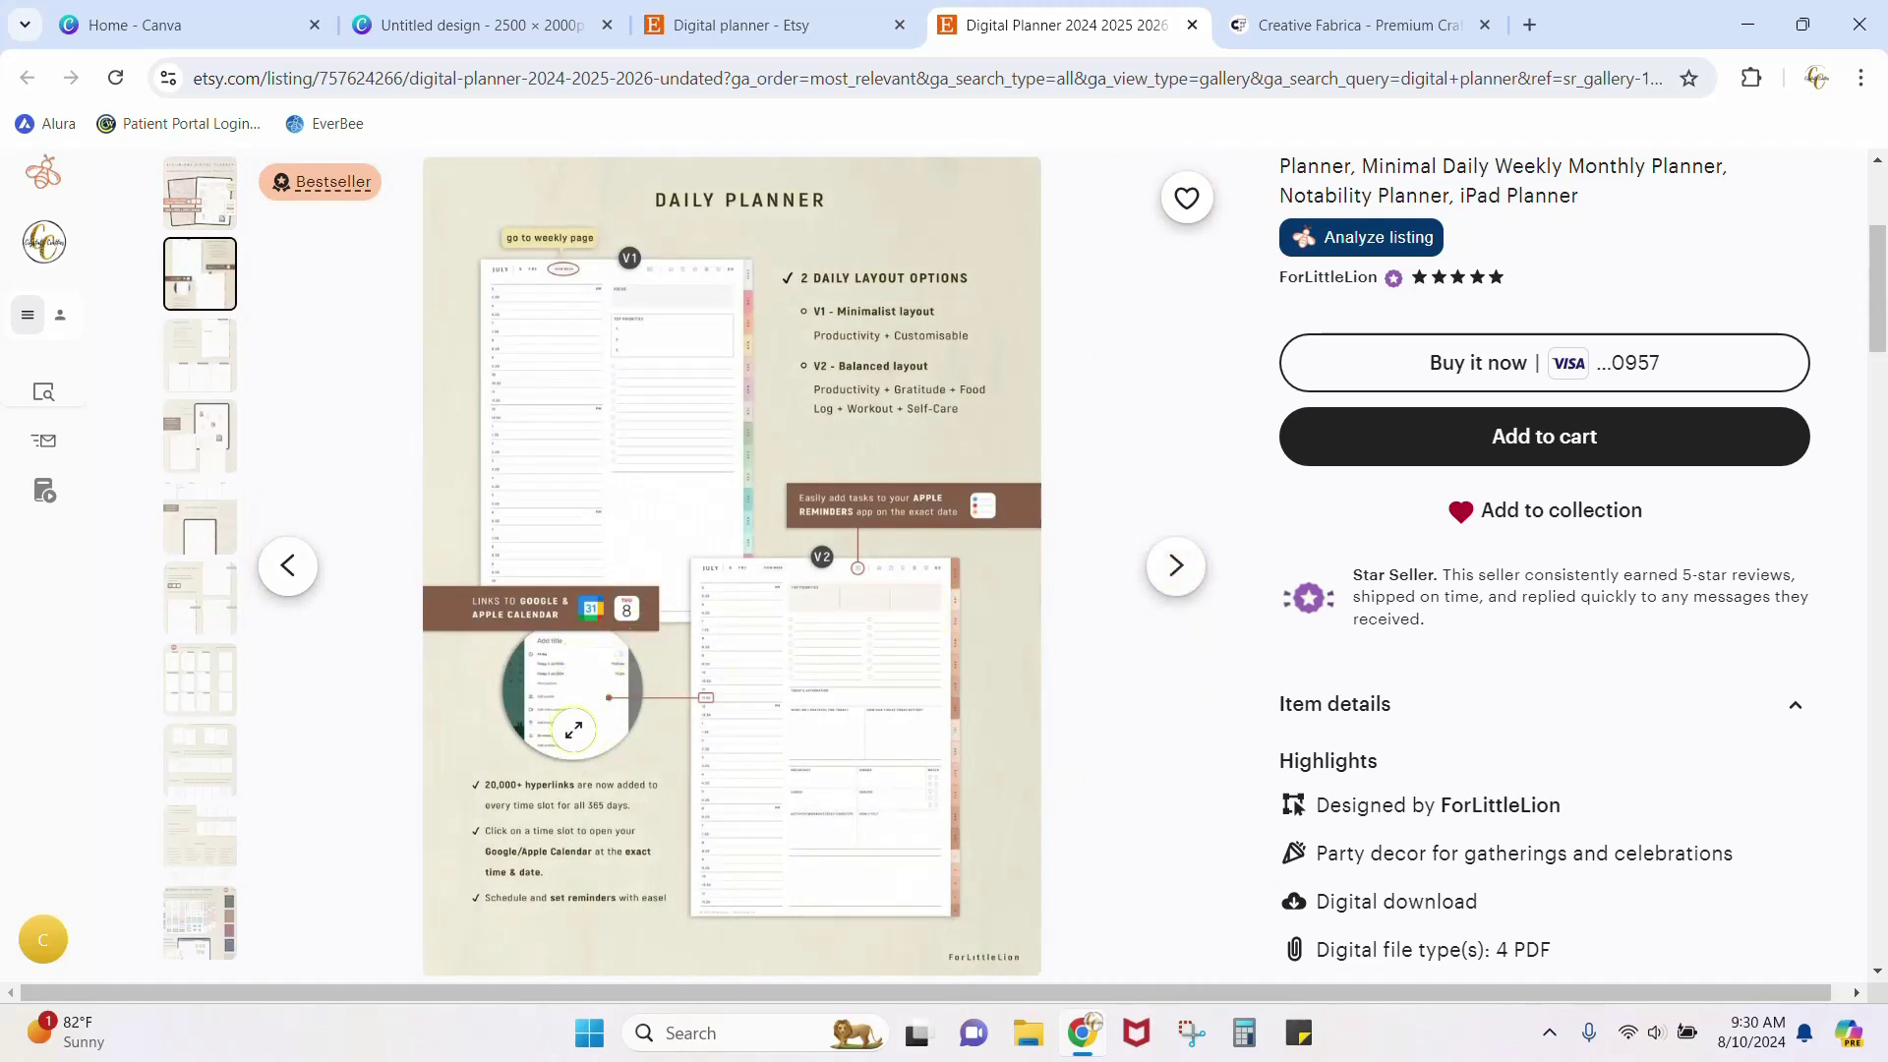
pyautogui.click(1197, 569)
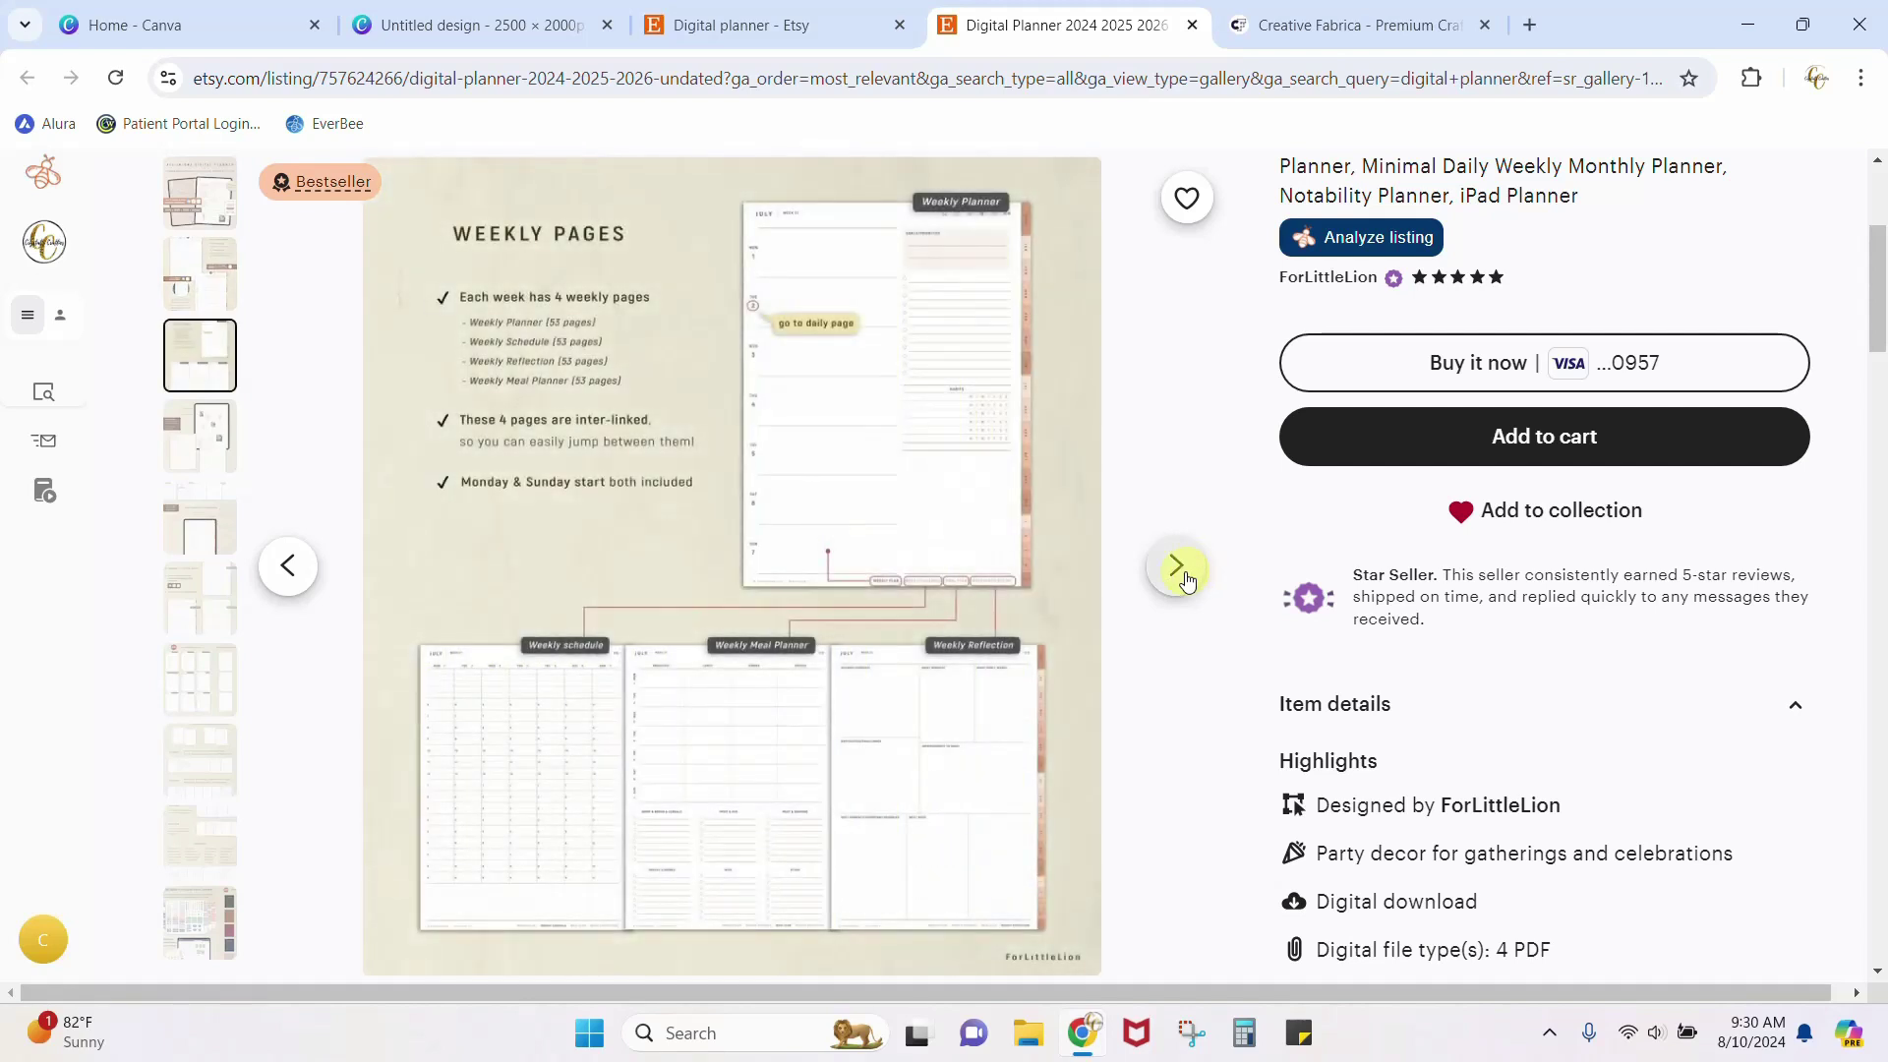
pyautogui.click(1185, 578)
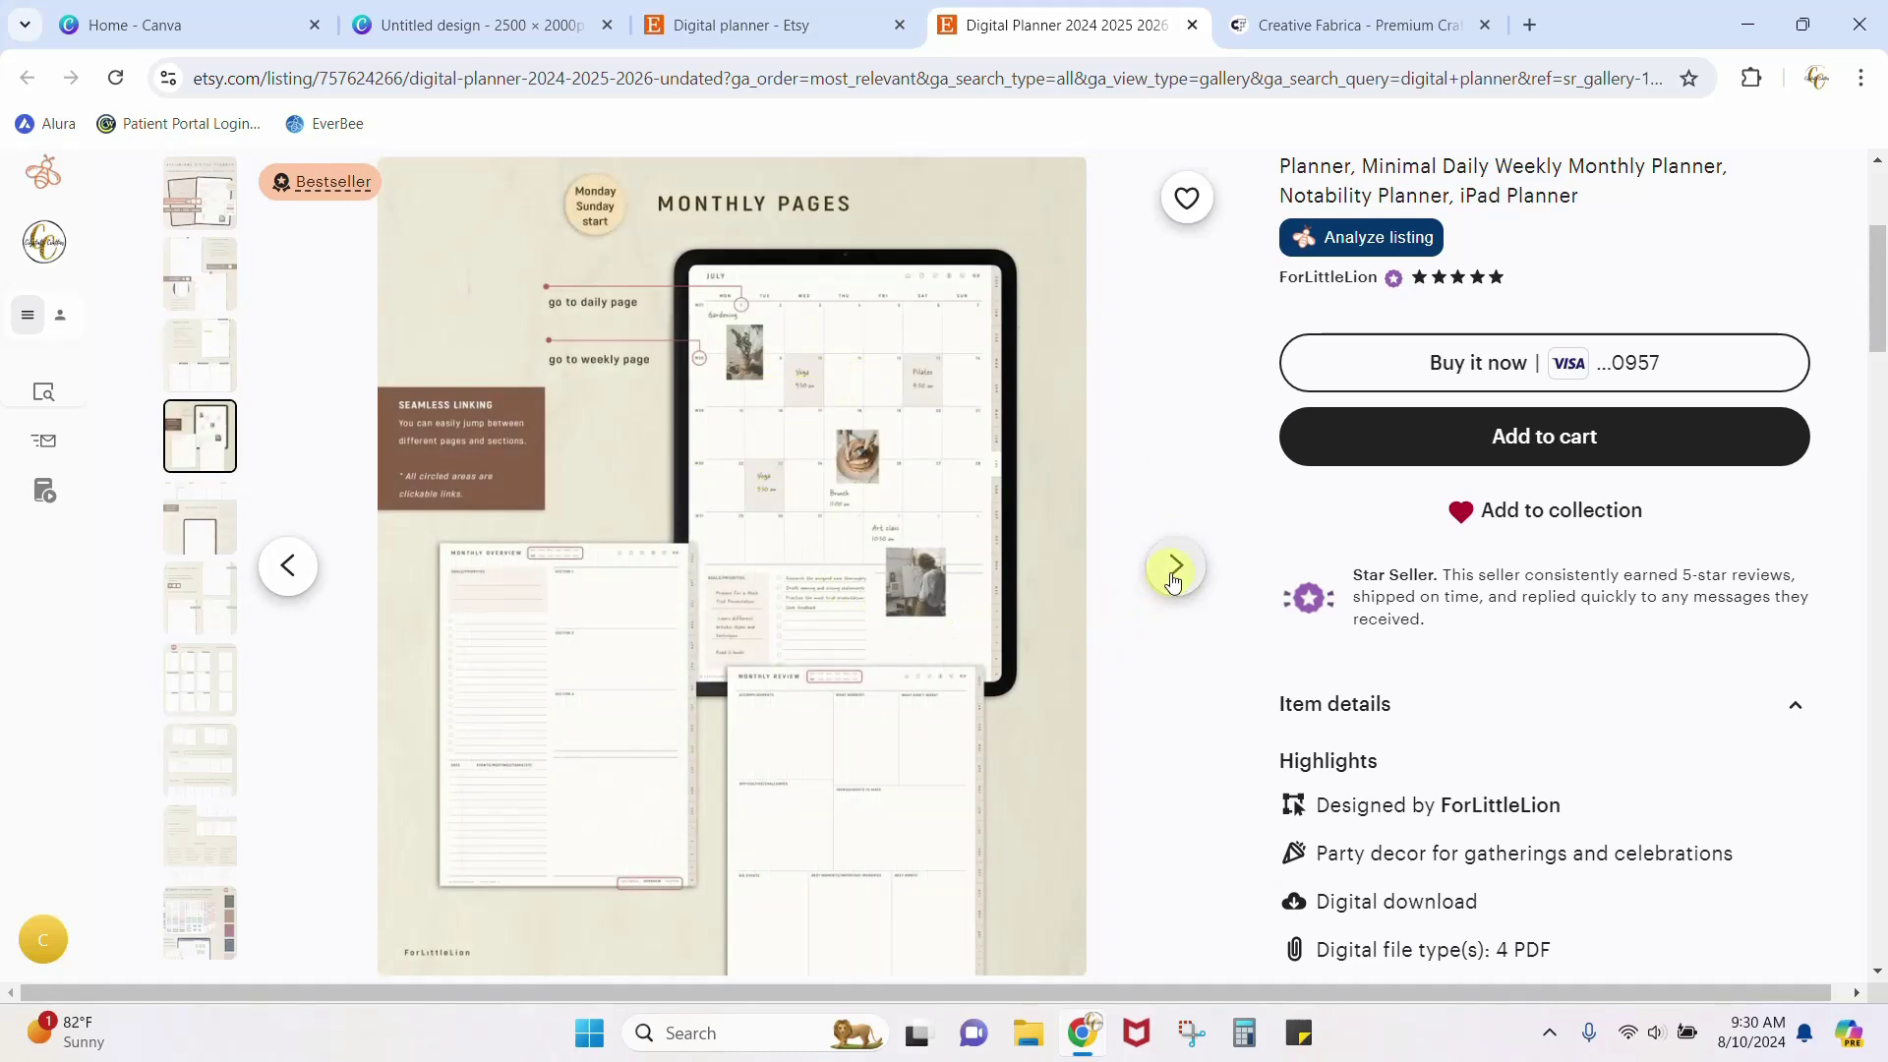
pyautogui.click(1173, 581)
pyautogui.click(1173, 581)
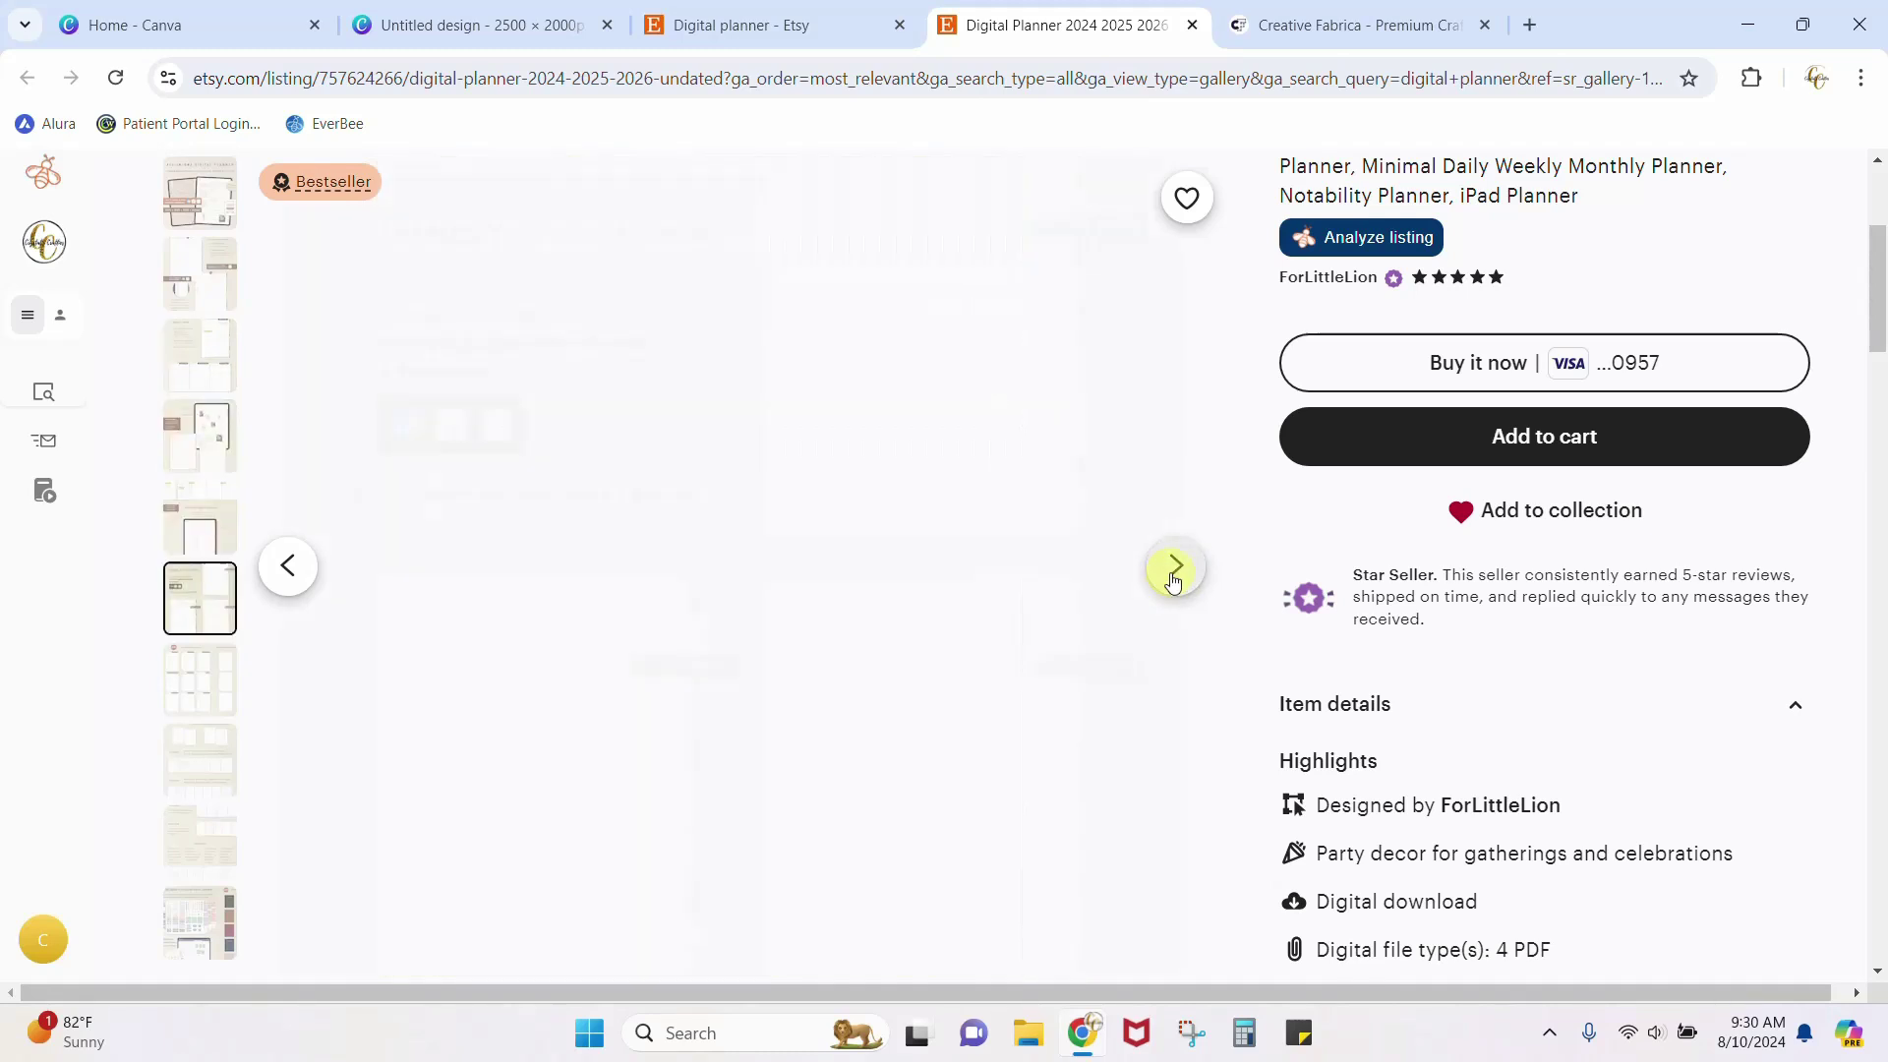
pyautogui.click(1173, 581)
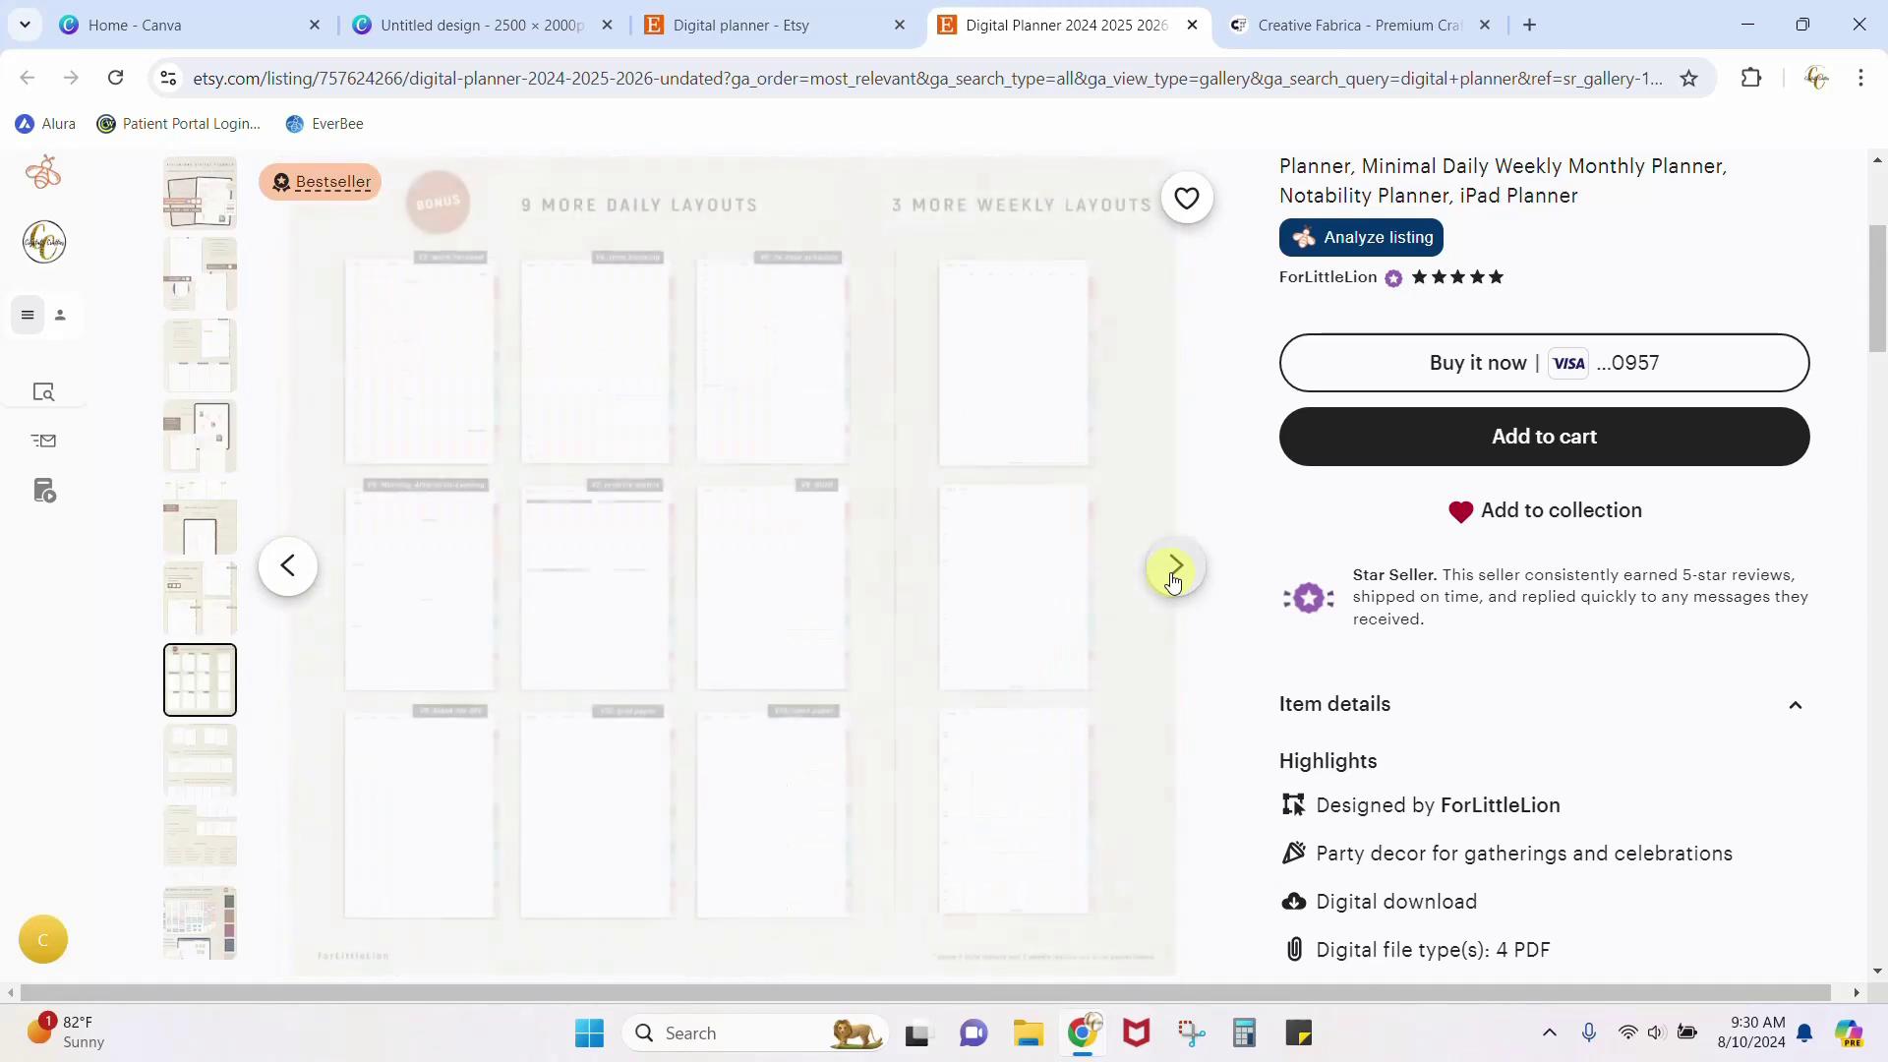
pyautogui.click(1173, 581)
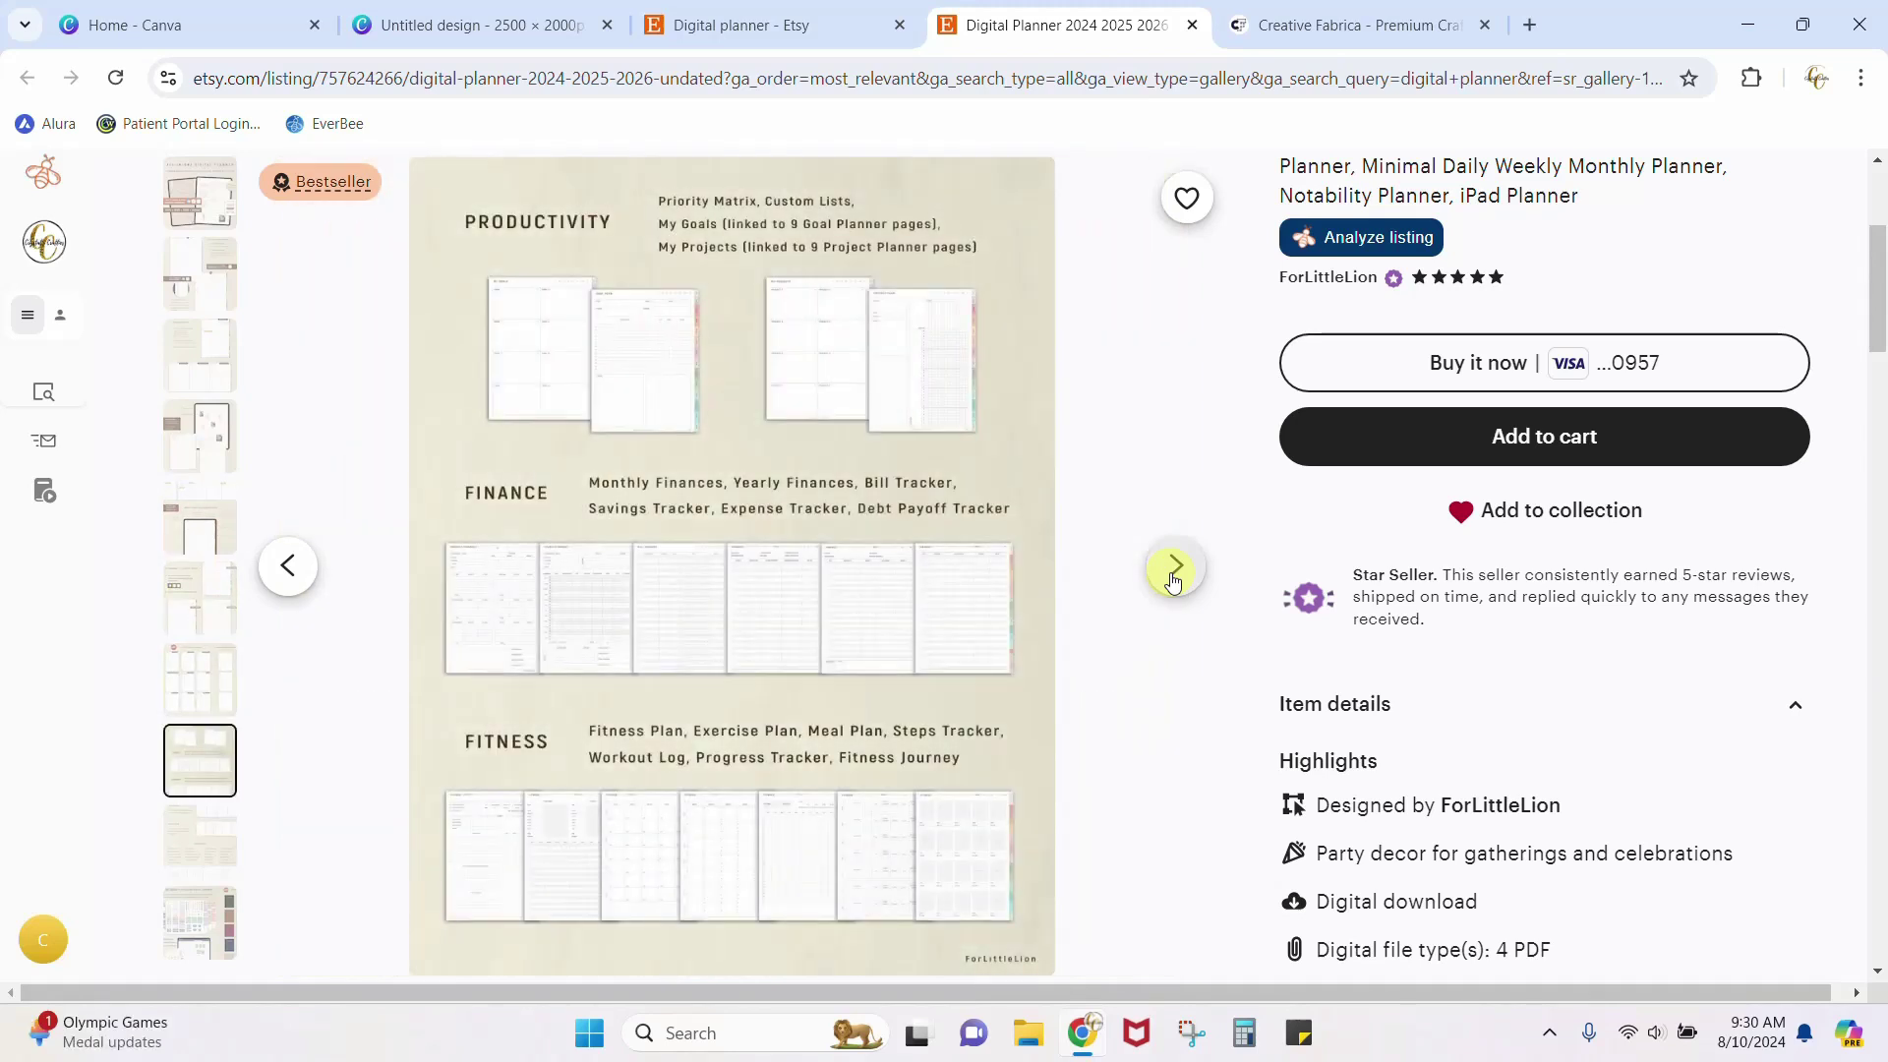
pyautogui.click(1173, 581)
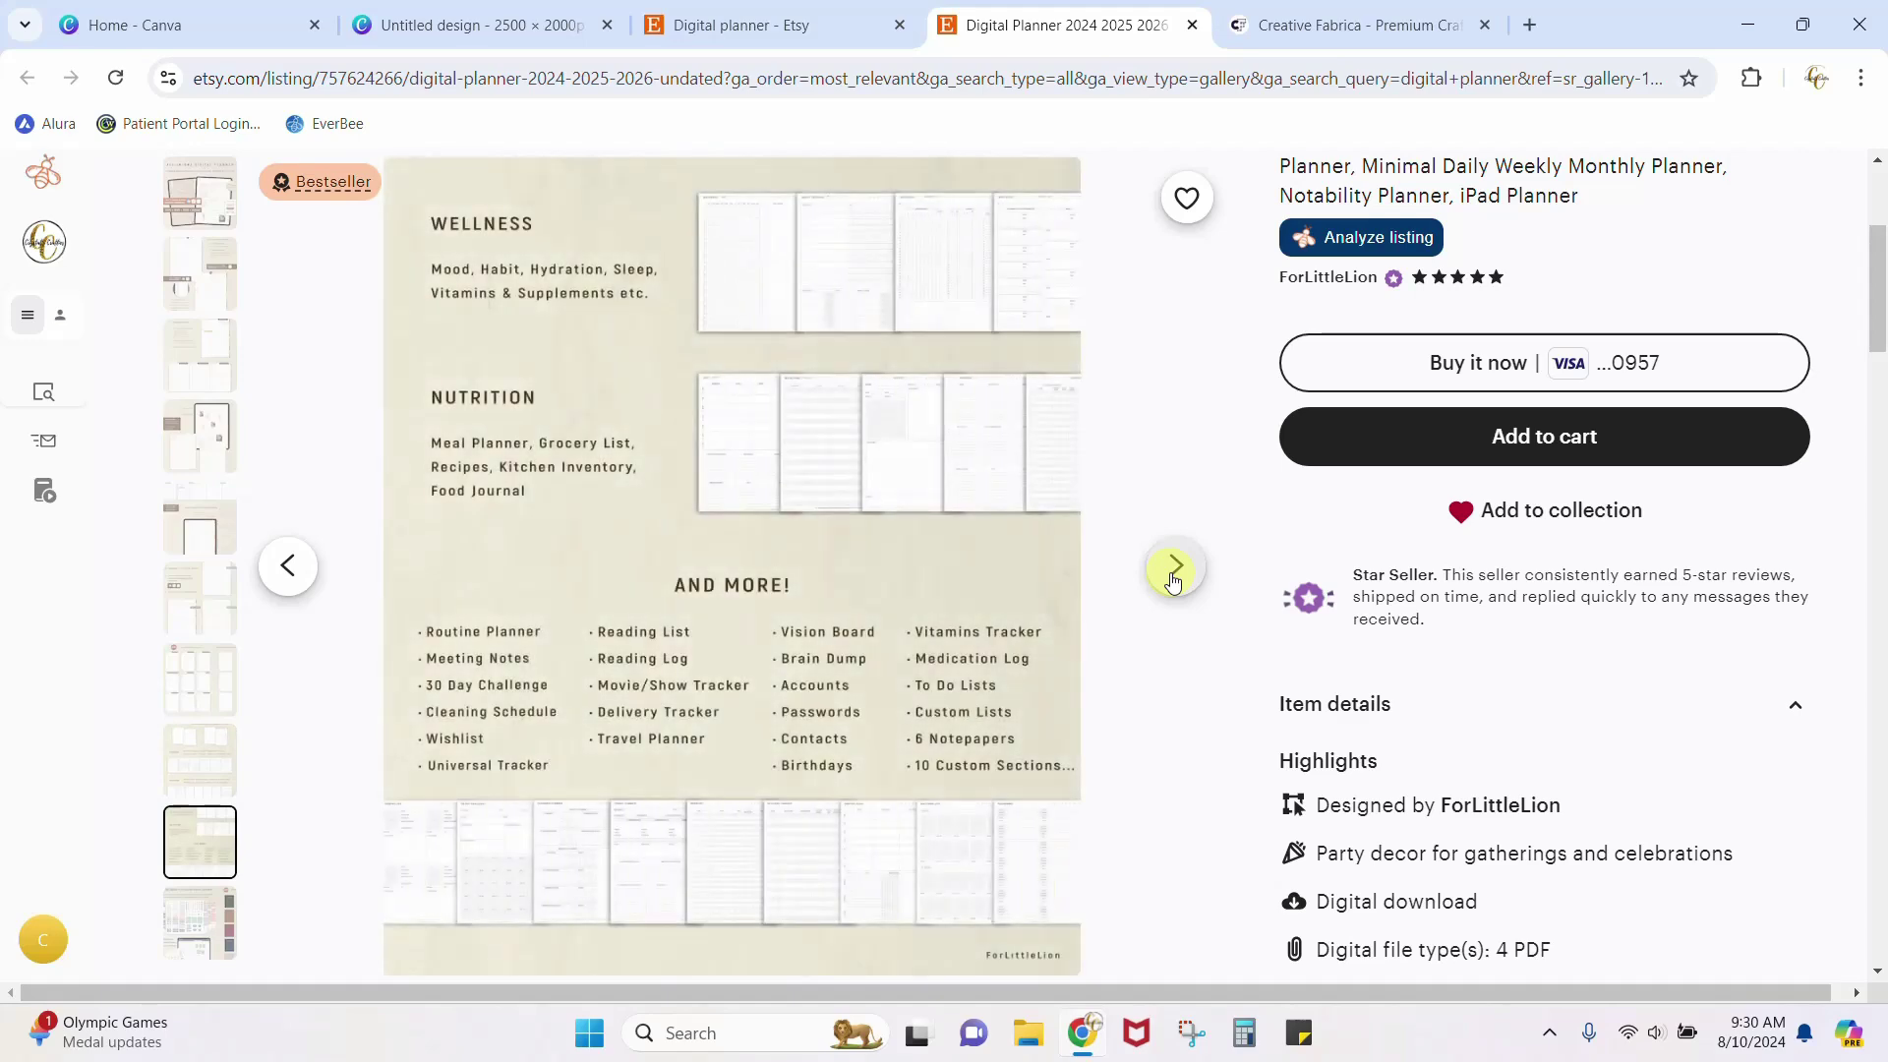
pyautogui.click(1173, 581)
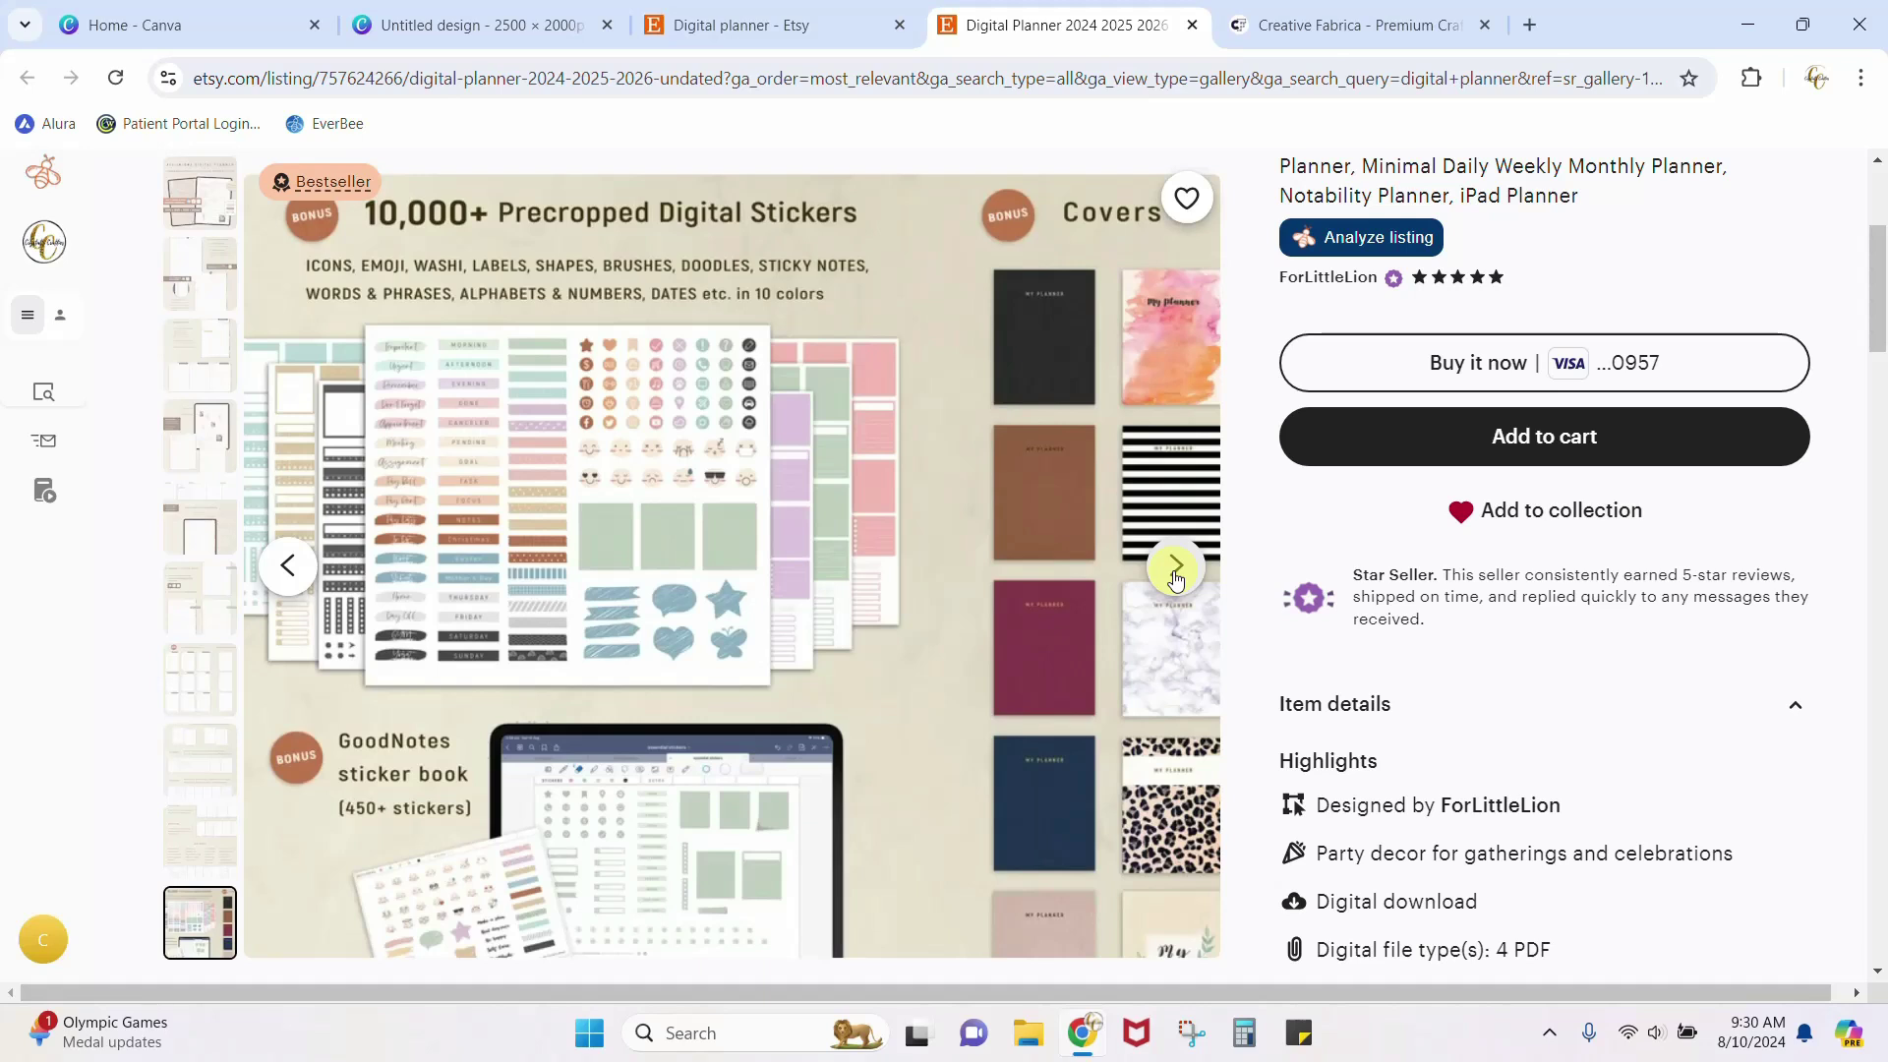
# Switch to Canva, close the blank untitled design and open the Etsy Listing Template from the recent designs.
pyautogui.click(209, 36)
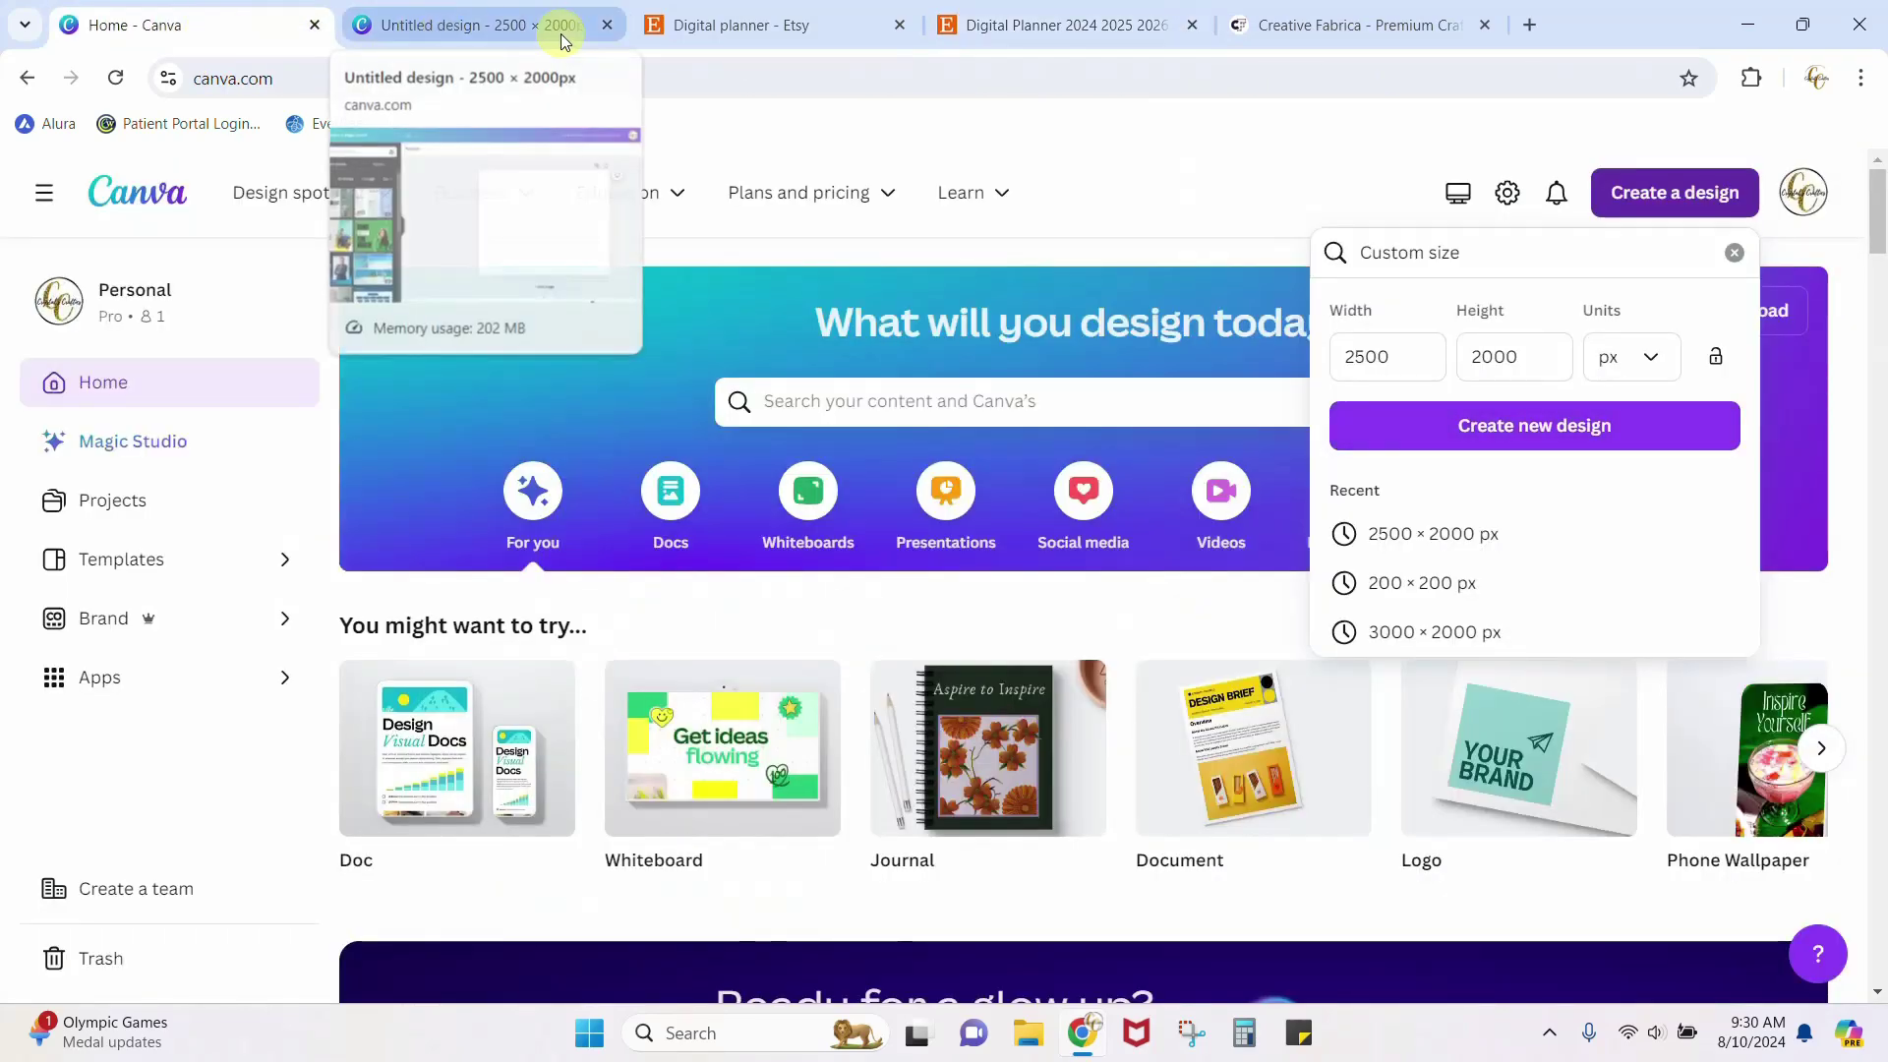
pyautogui.click(607, 25)
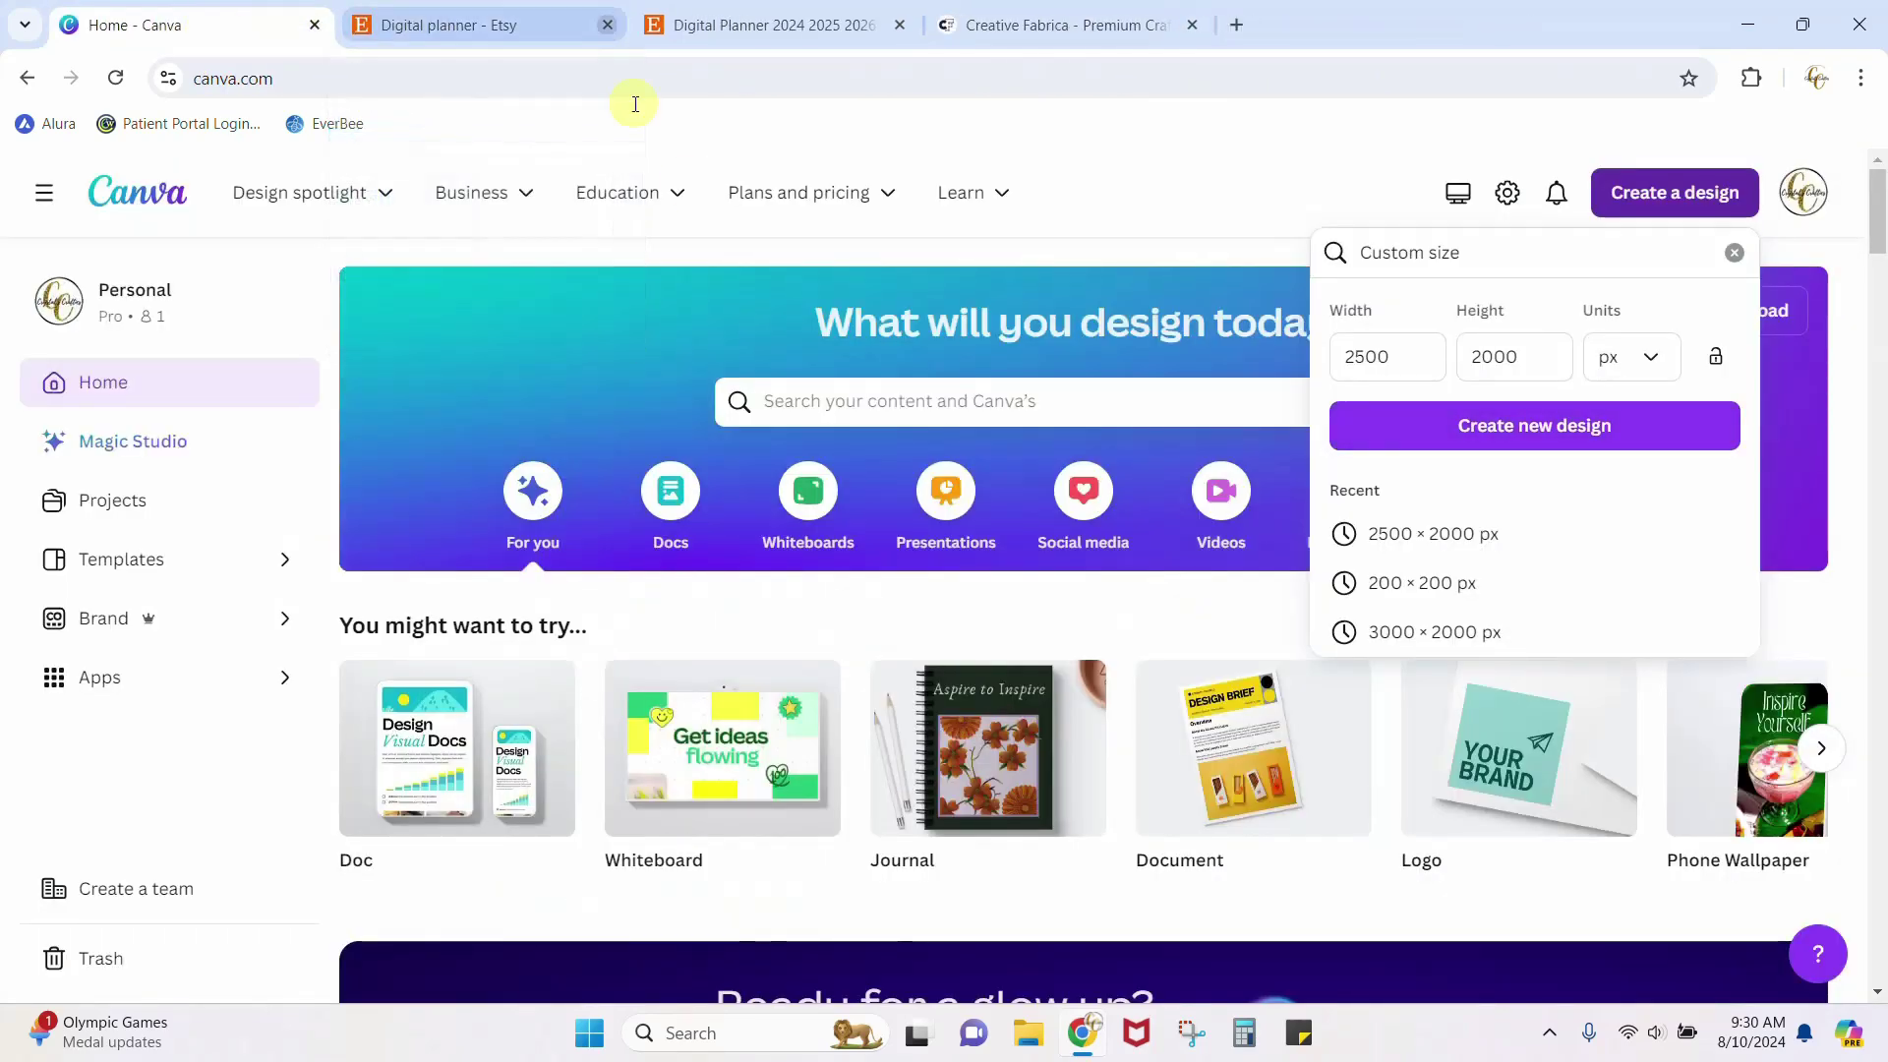
pyautogui.click(1733, 252)
pyautogui.scroll(-7, 446, 653)
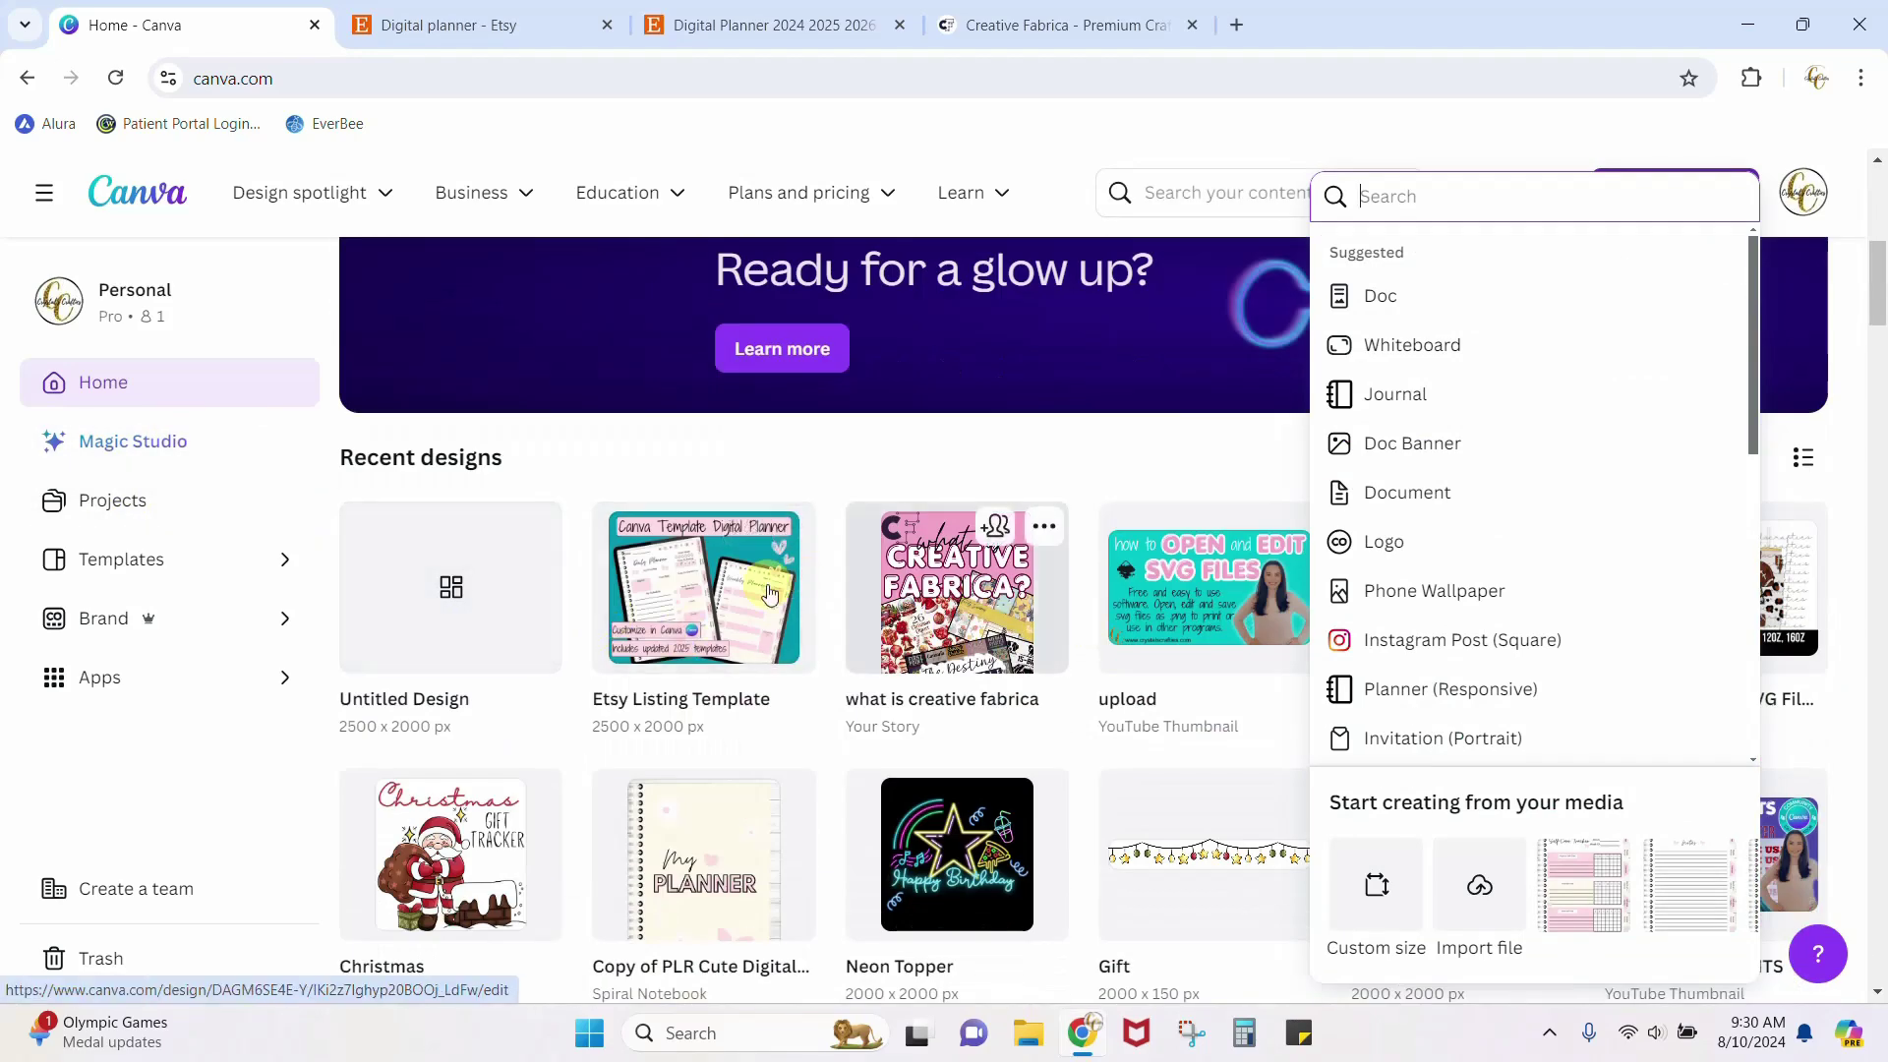
pyautogui.click(703, 587)
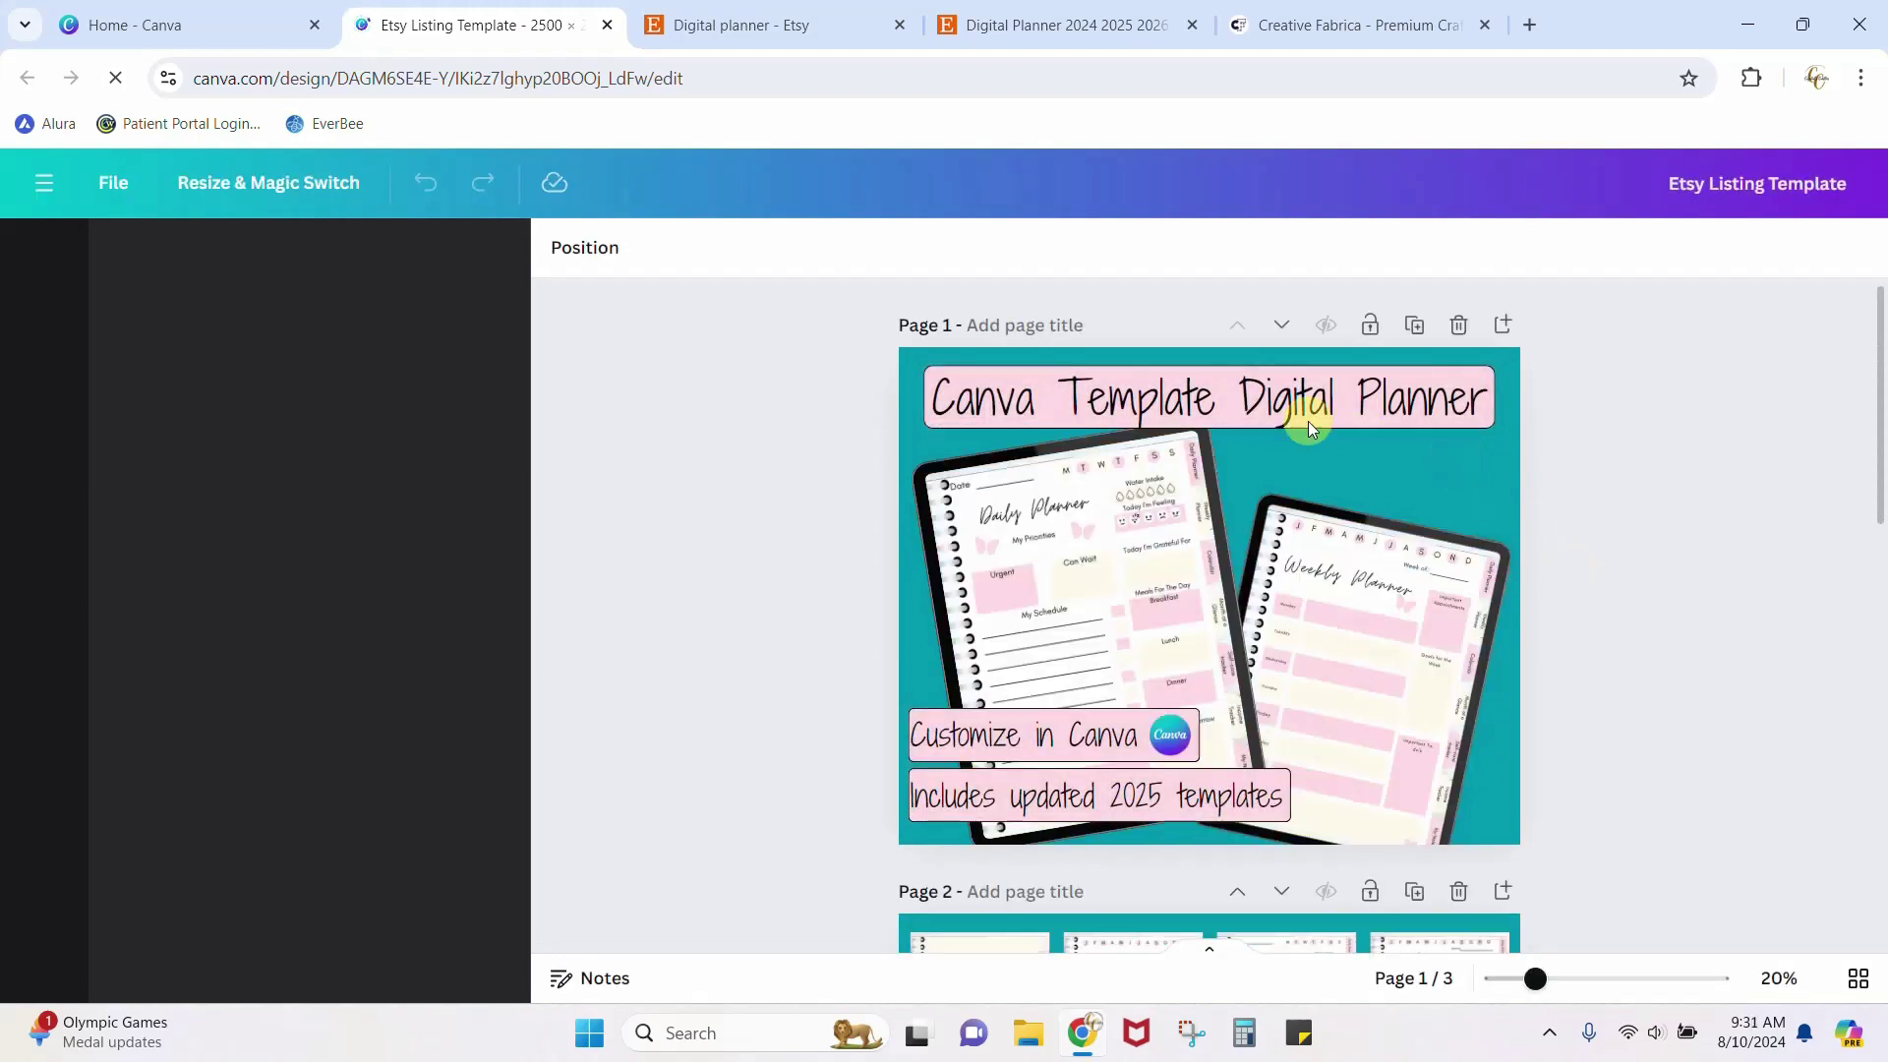
# Check the Etsy Listing Template's dimensions in its file details and review its three pages.
pyautogui.click(116, 185)
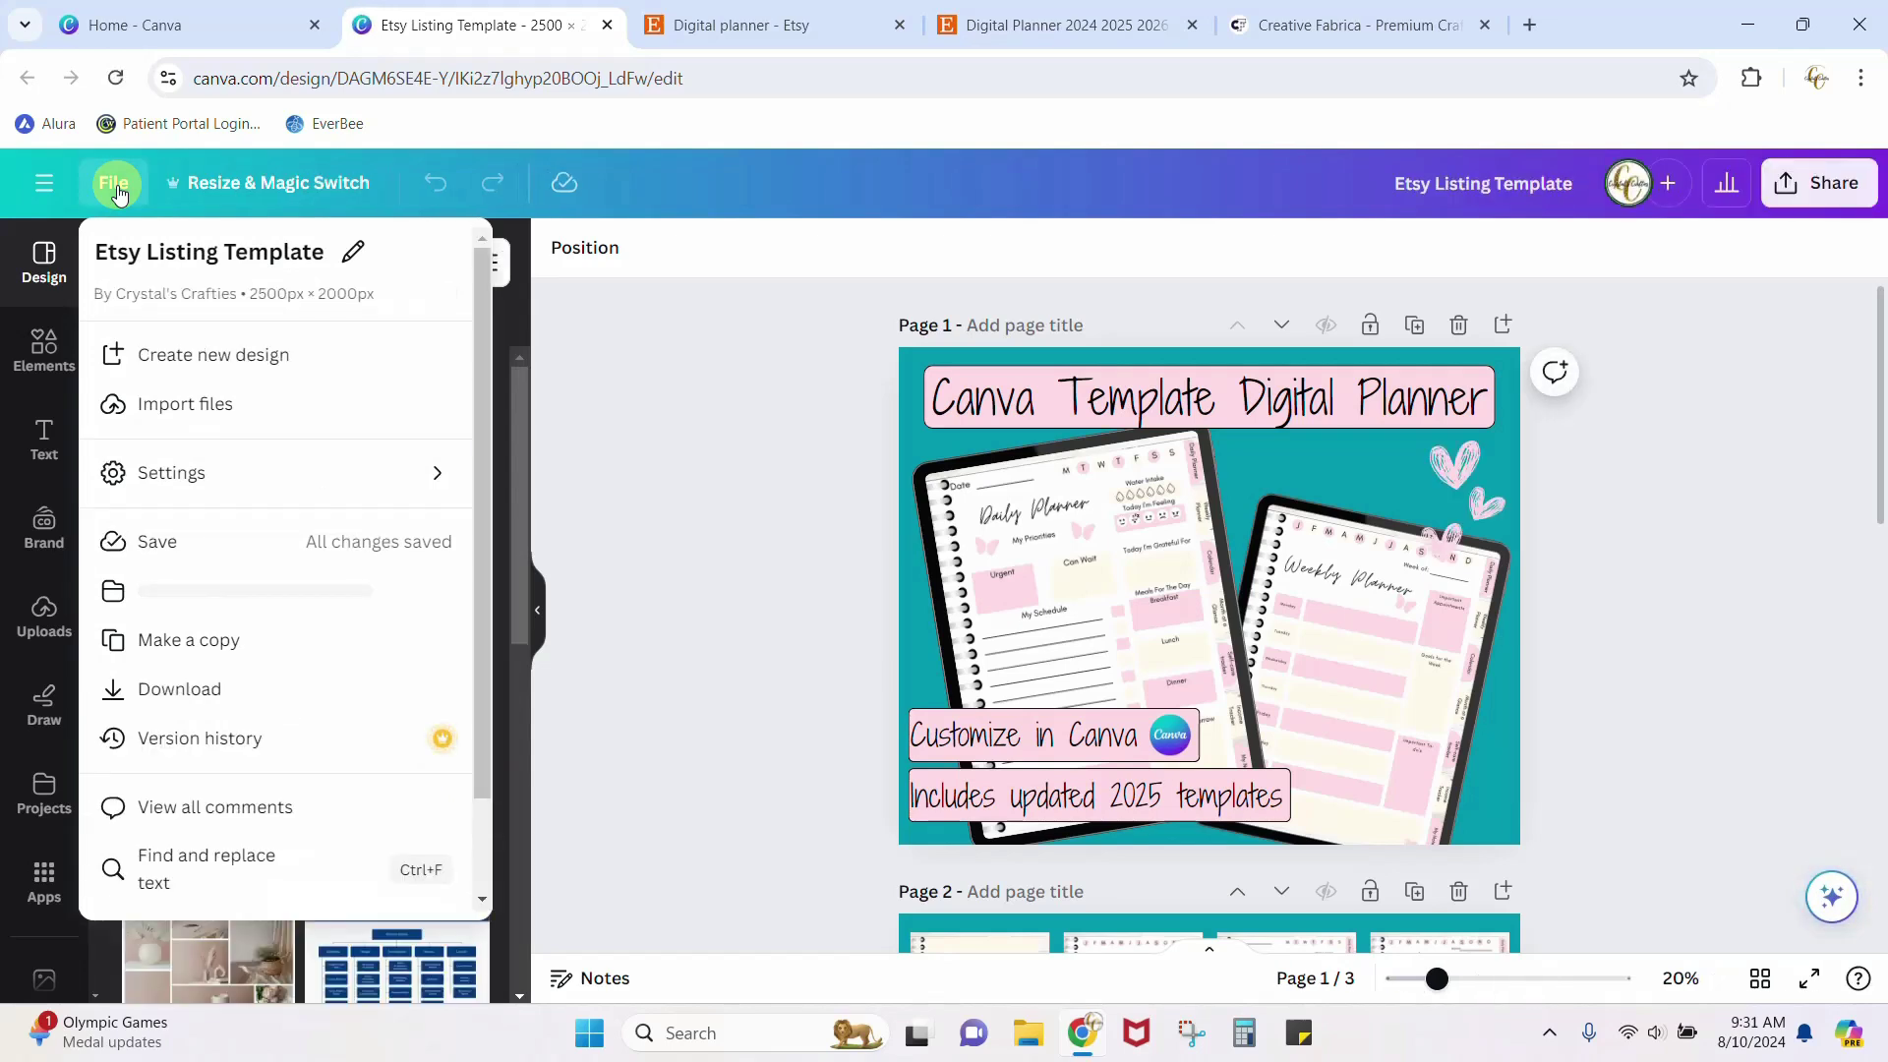
pyautogui.click(596, 492)
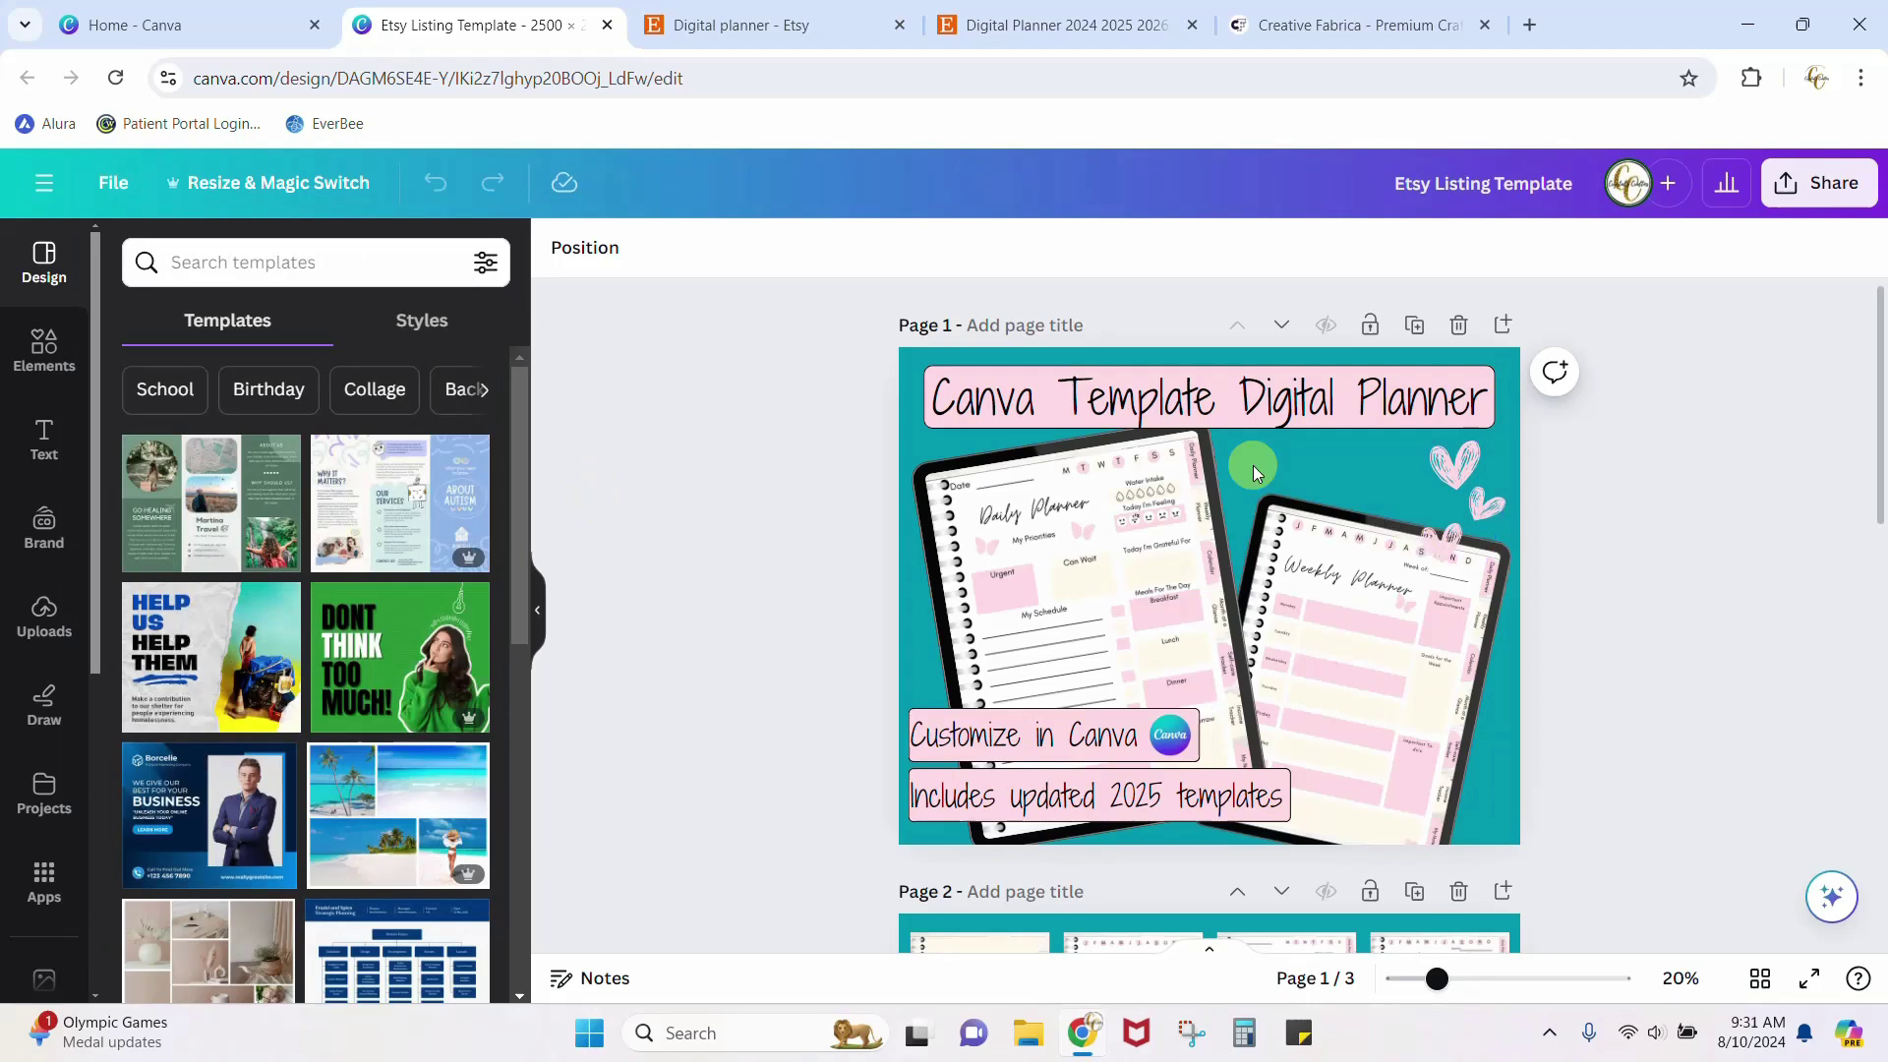
pyautogui.scroll(-3, 1204, 482)
pyautogui.scroll(-6, 1731, 678)
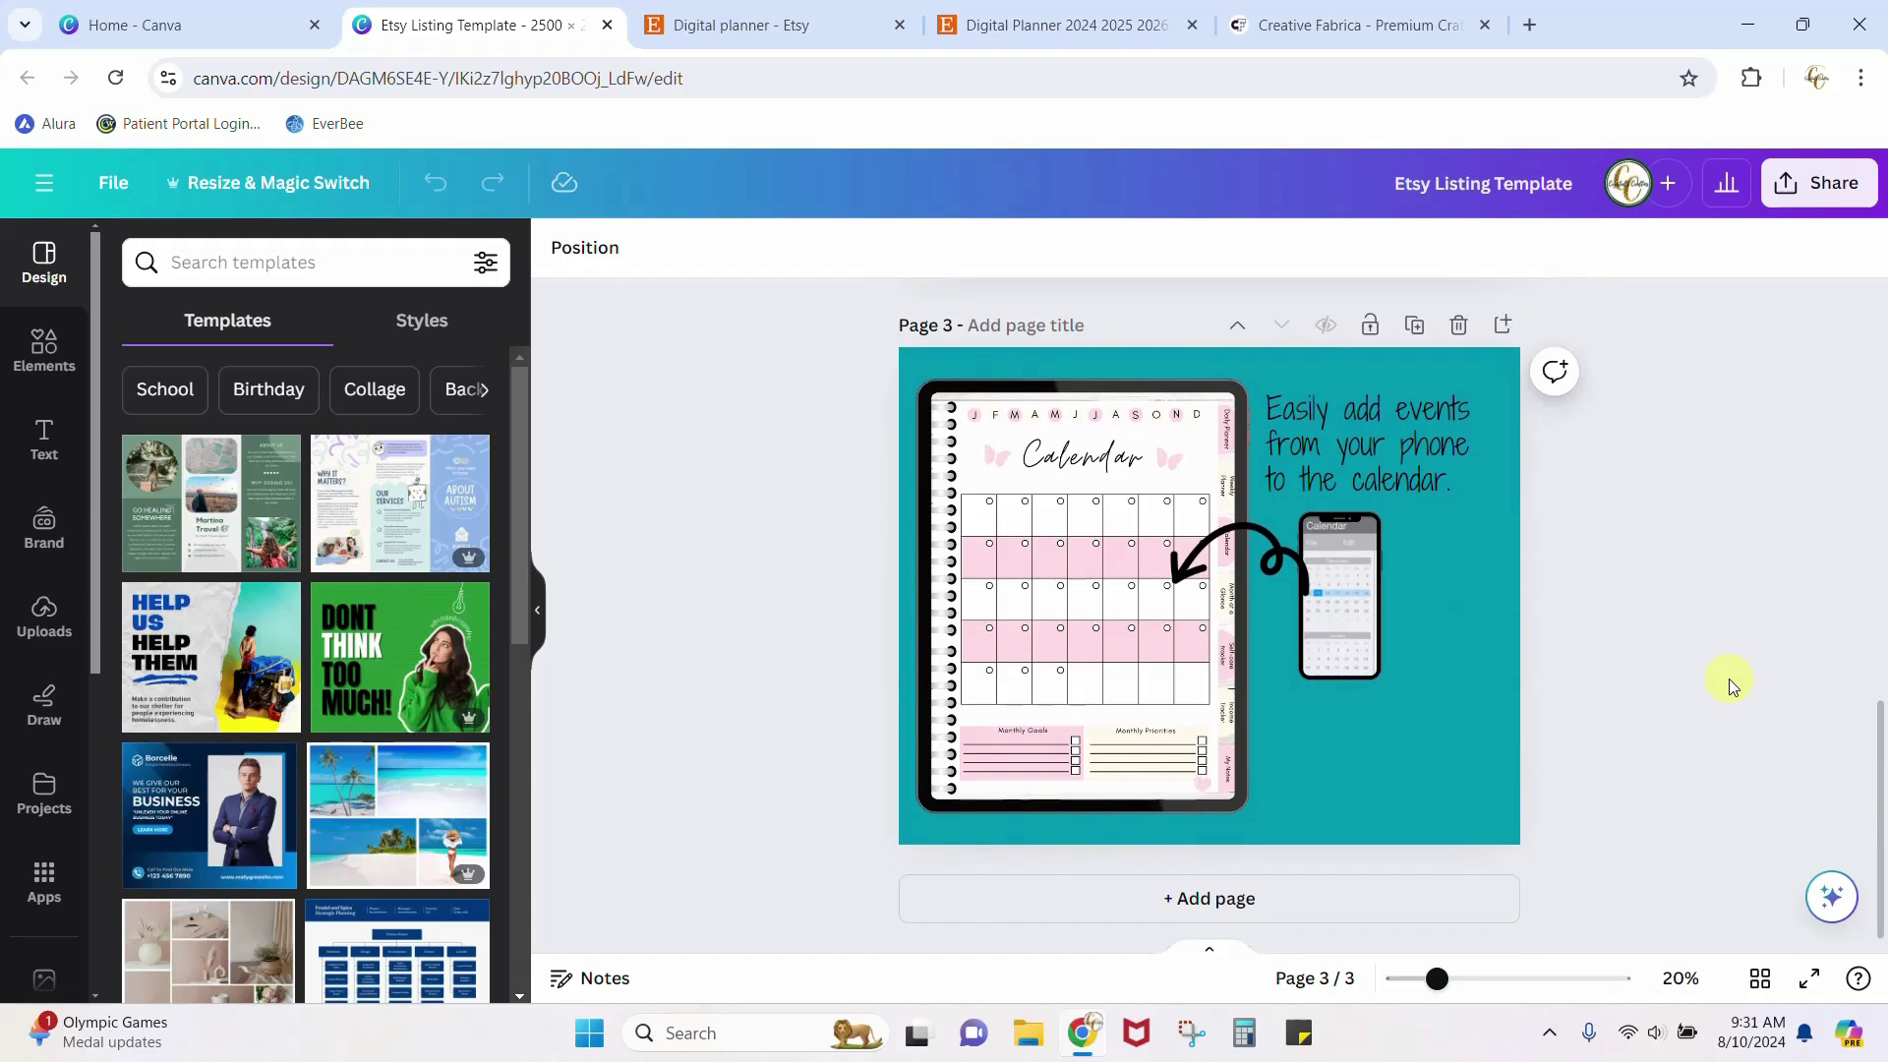
pyautogui.scroll(6, 1729, 678)
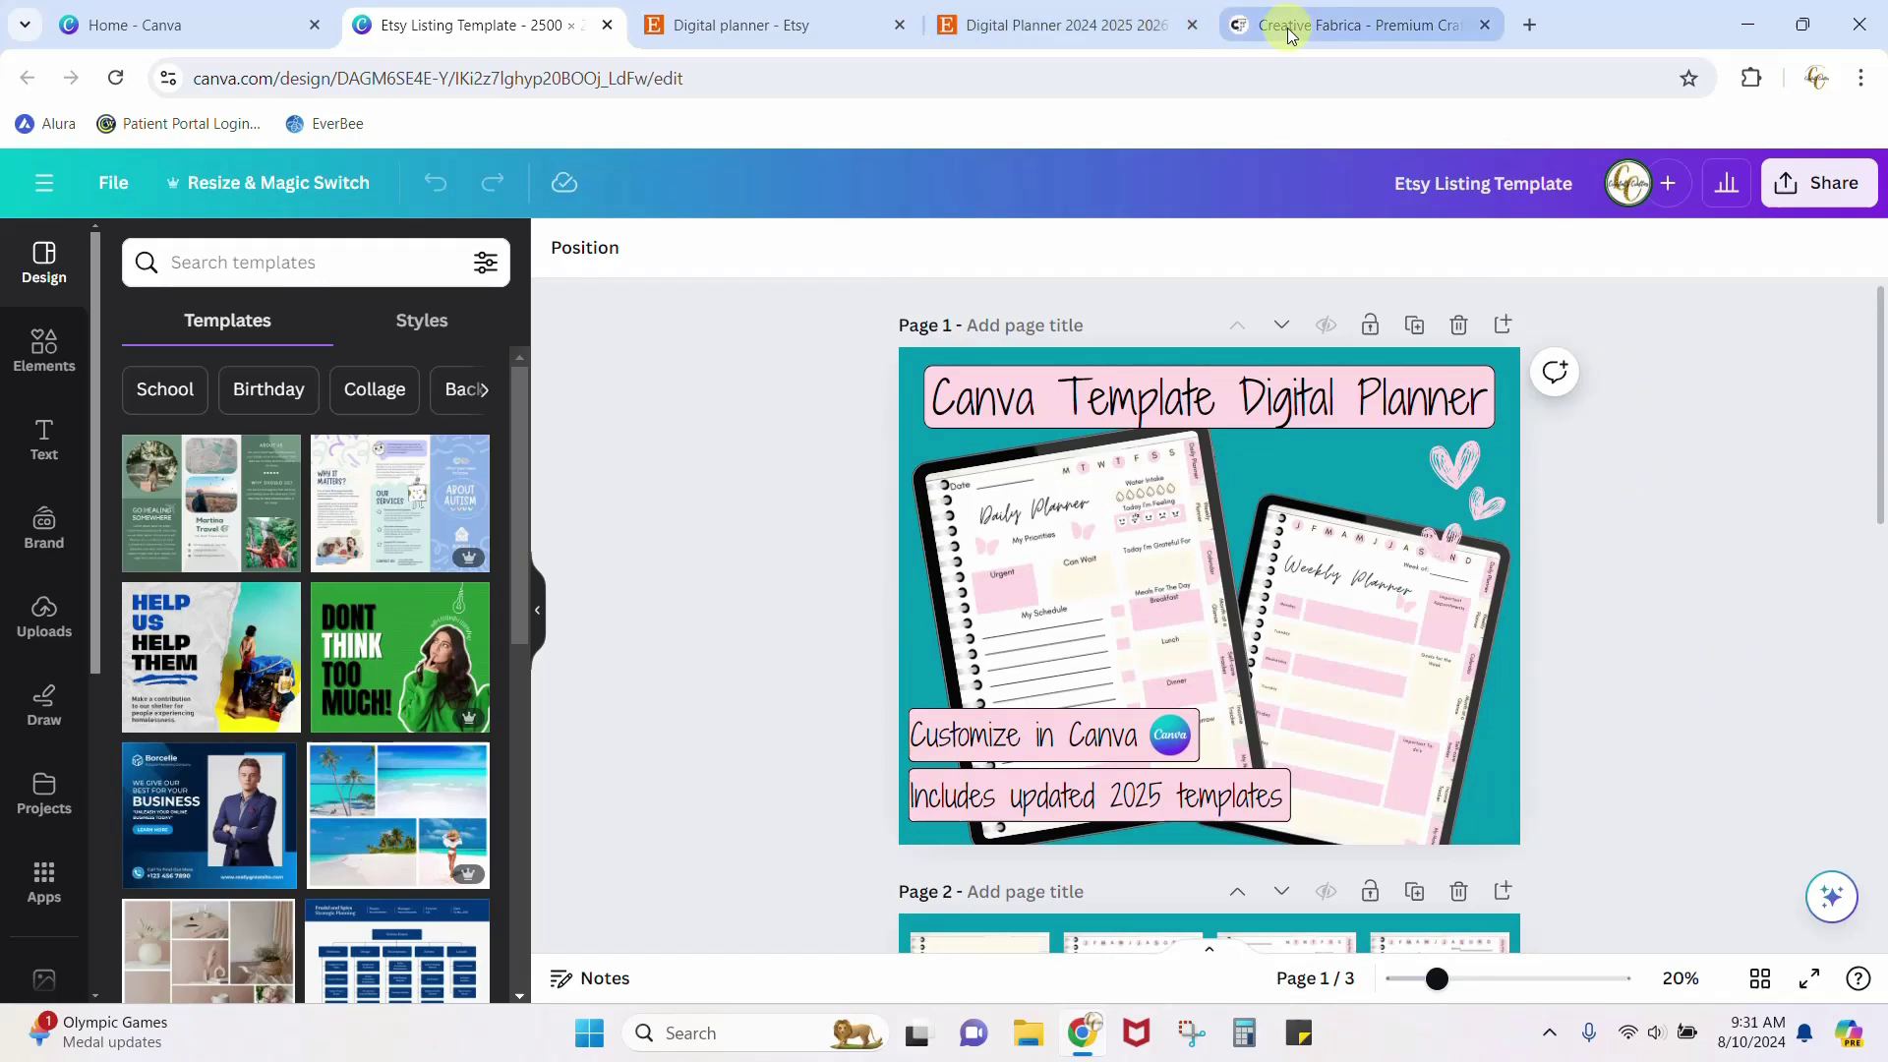
# Open the "etsy listings" design from Canva's recent designs and review all its cake topper pages.
pyautogui.click(1102, 25)
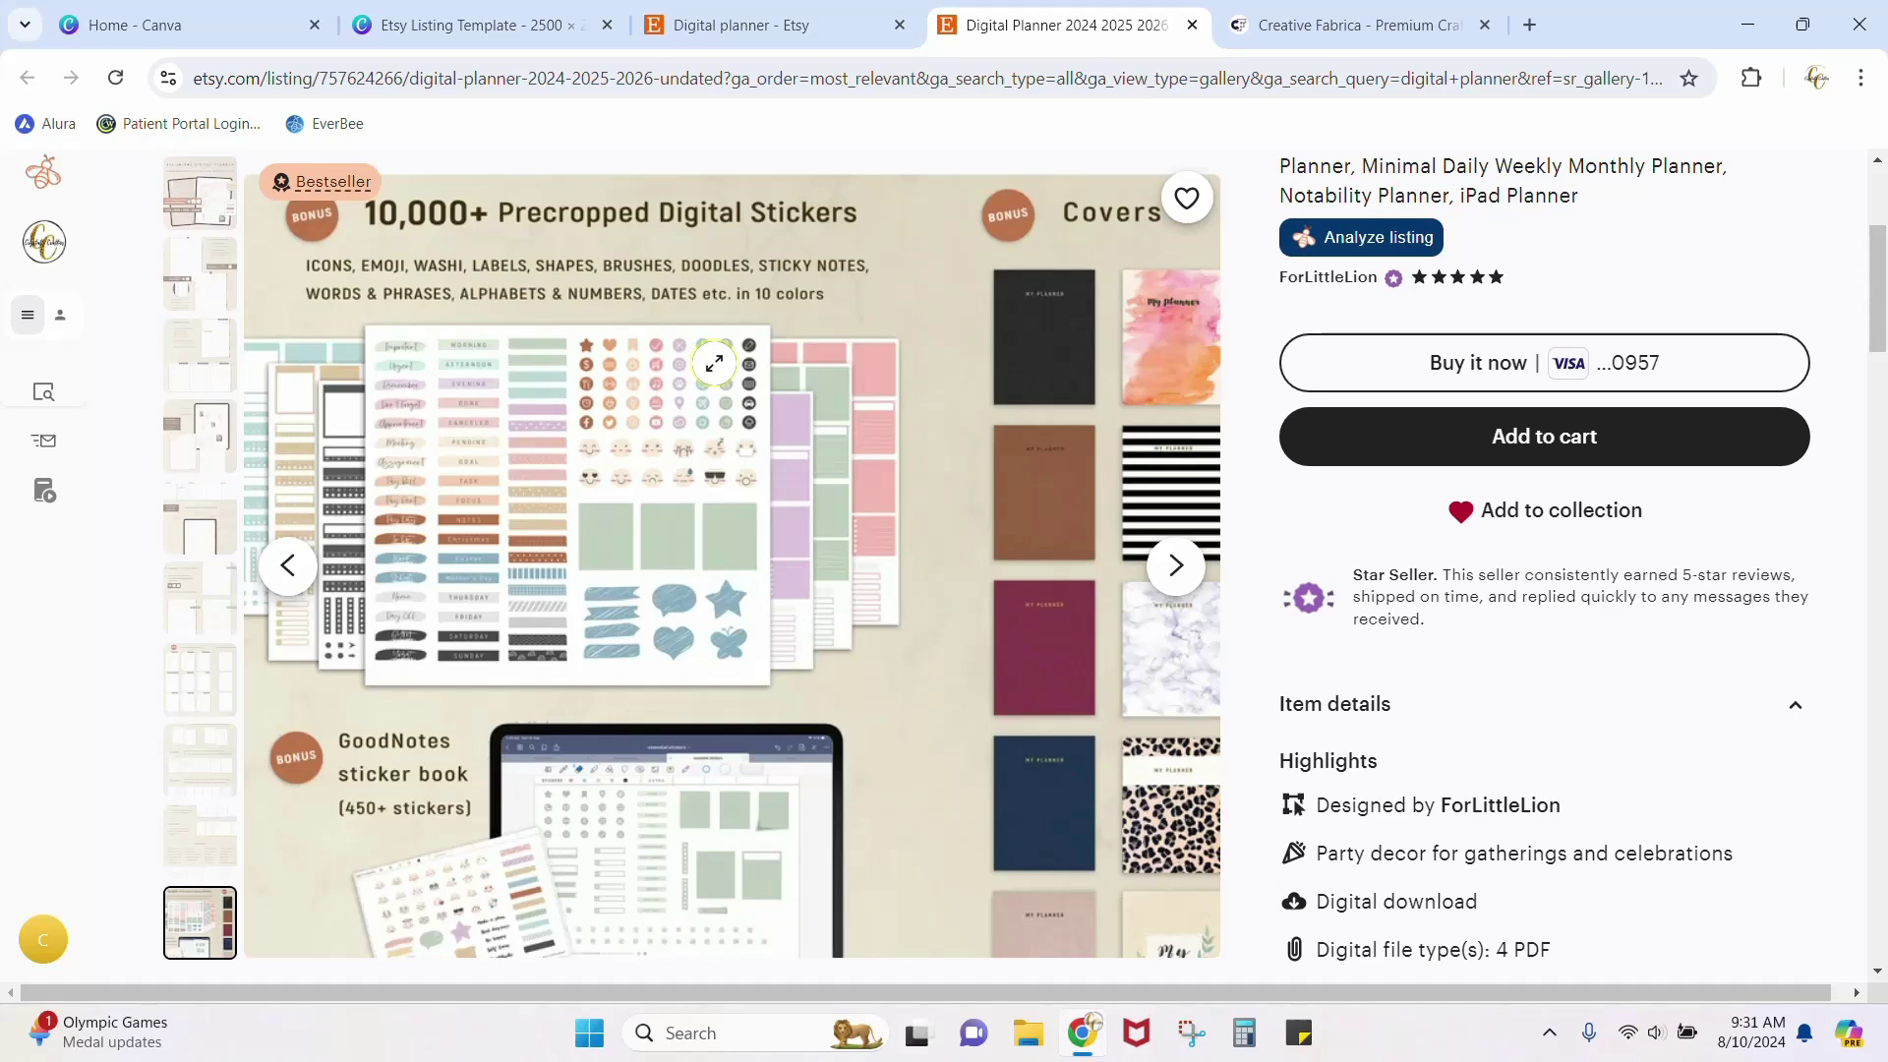
pyautogui.click(204, 35)
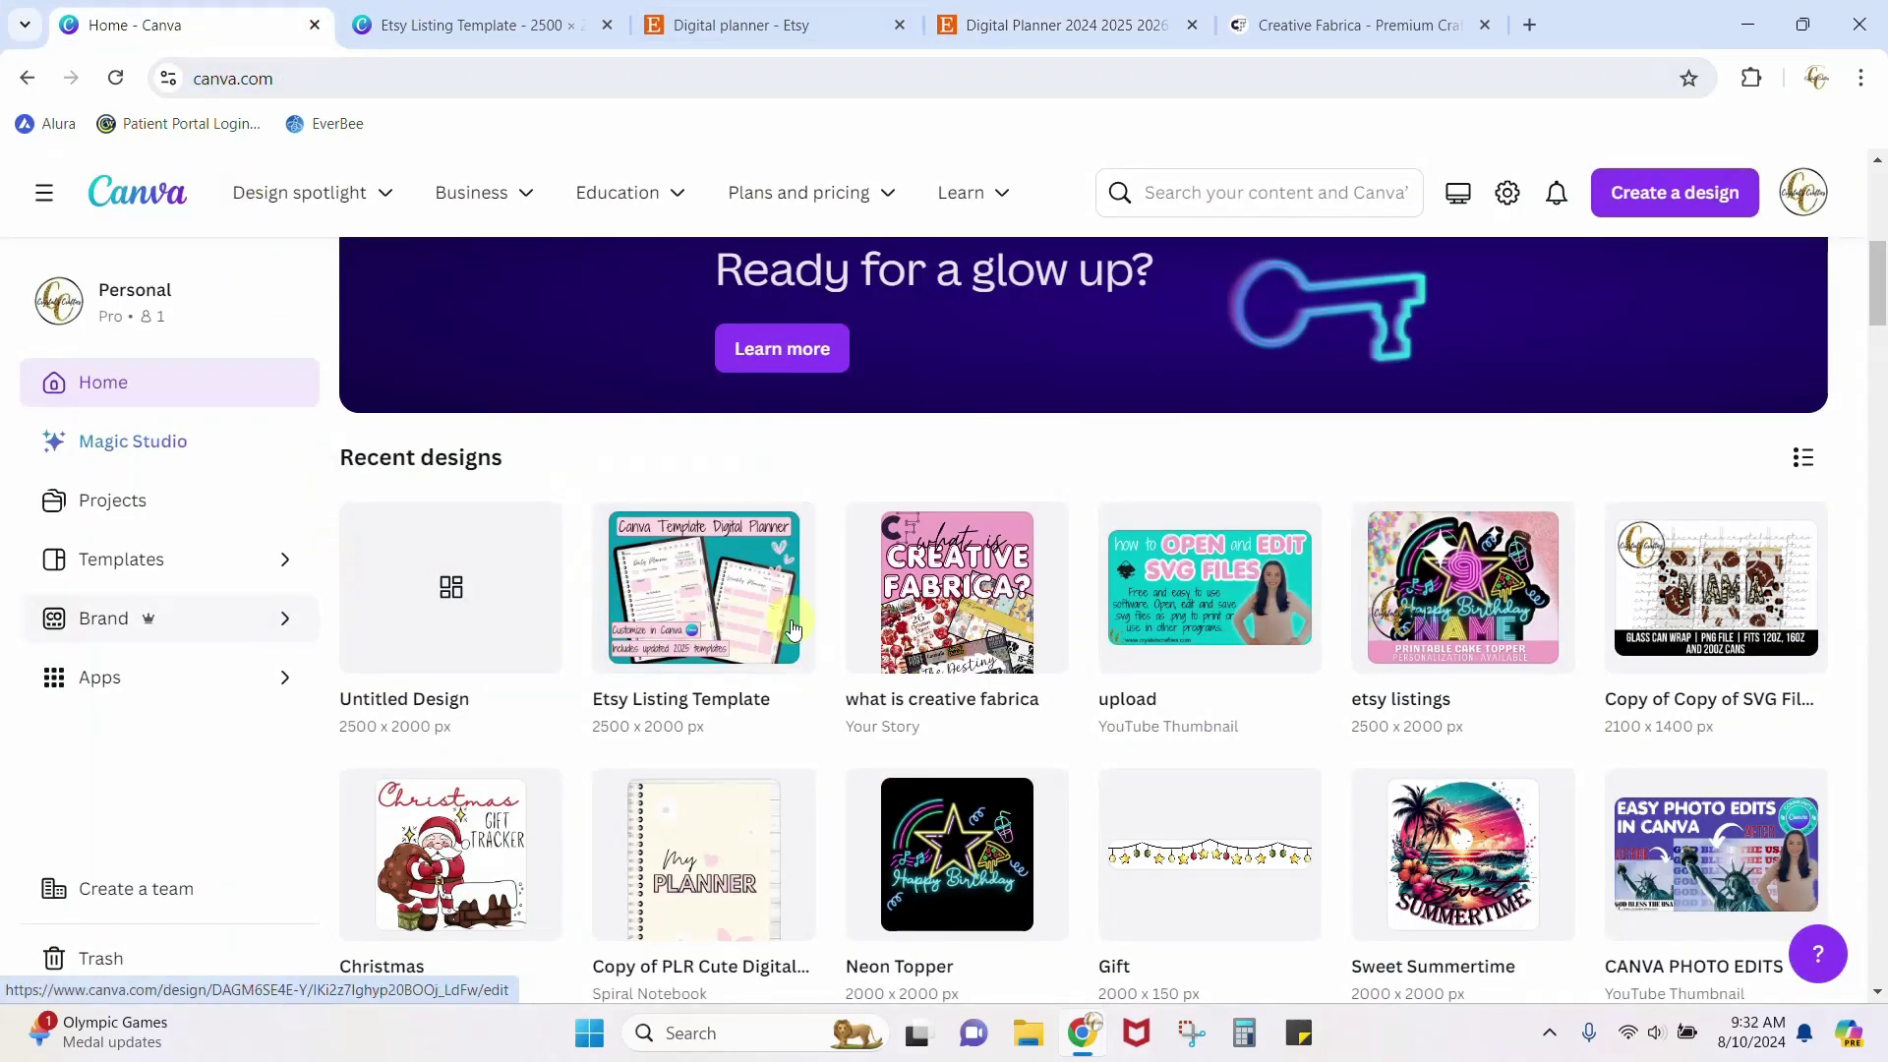
pyautogui.click(1437, 590)
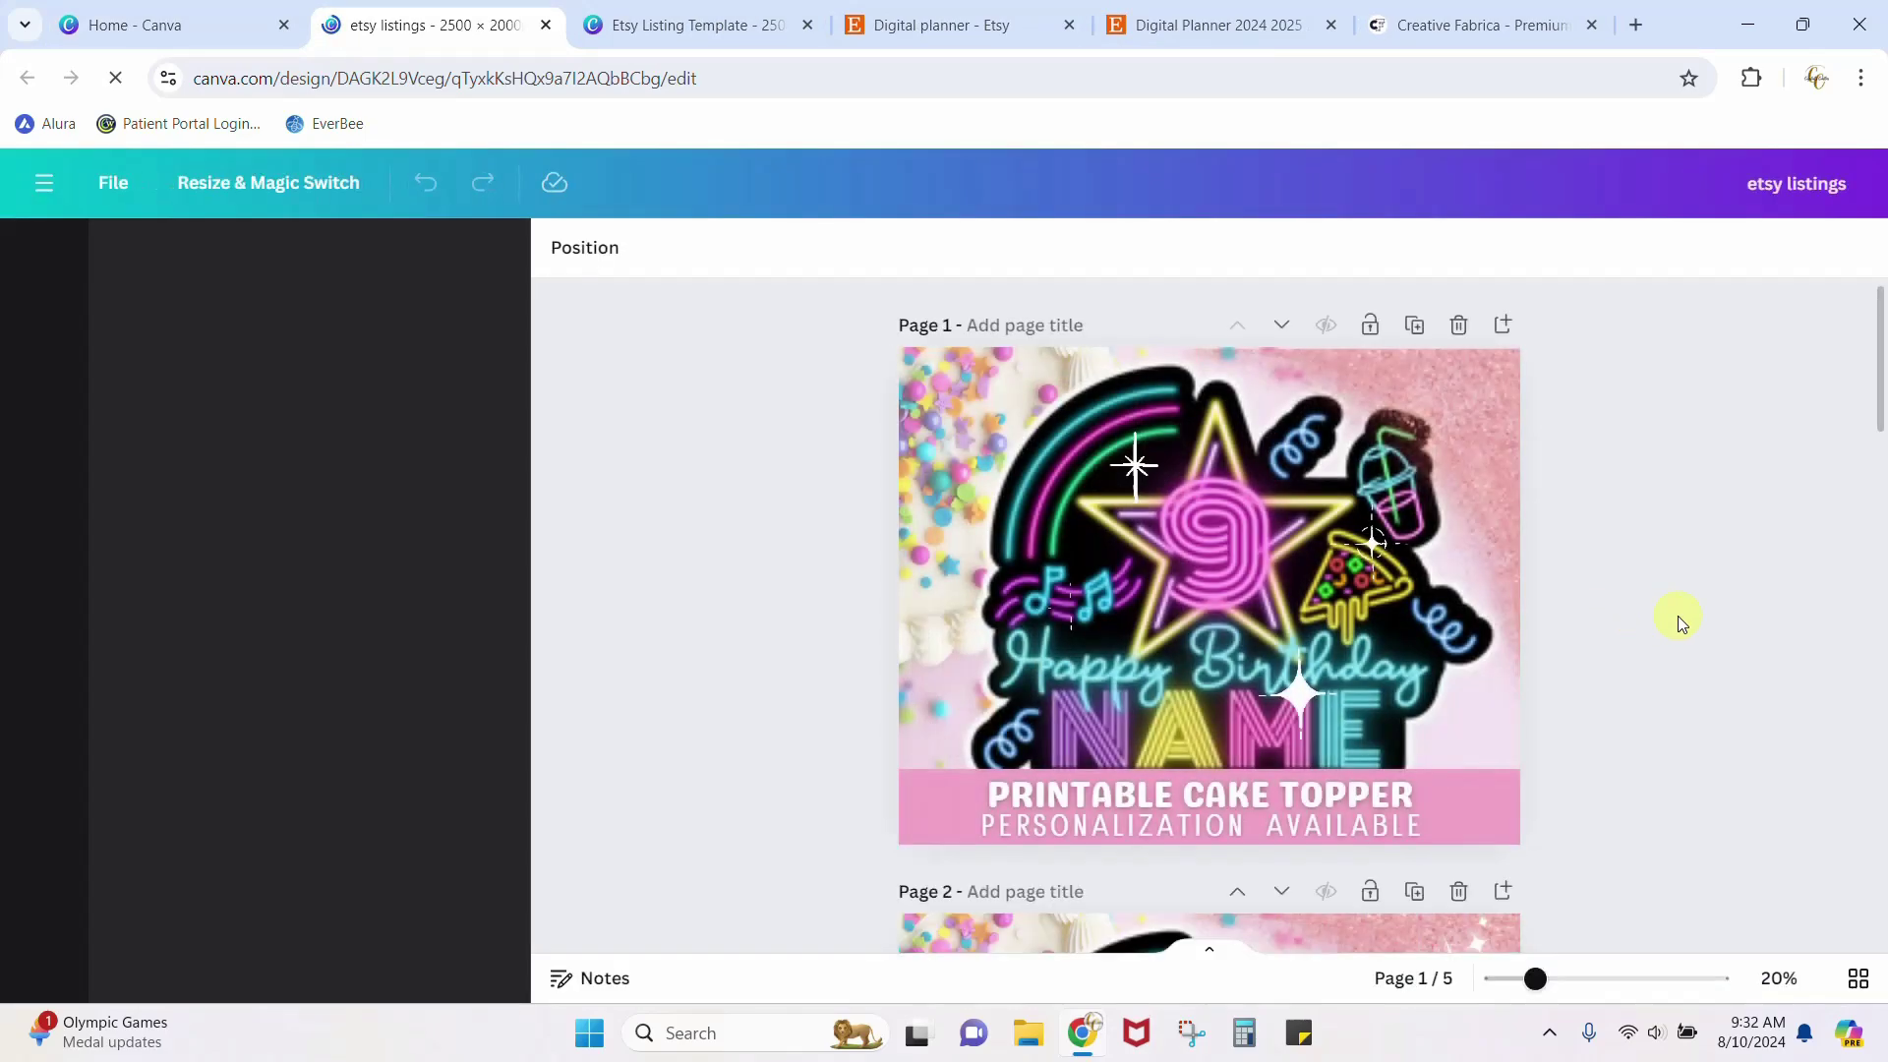
pyautogui.scroll(-7, 1678, 622)
pyautogui.scroll(-5, 1678, 623)
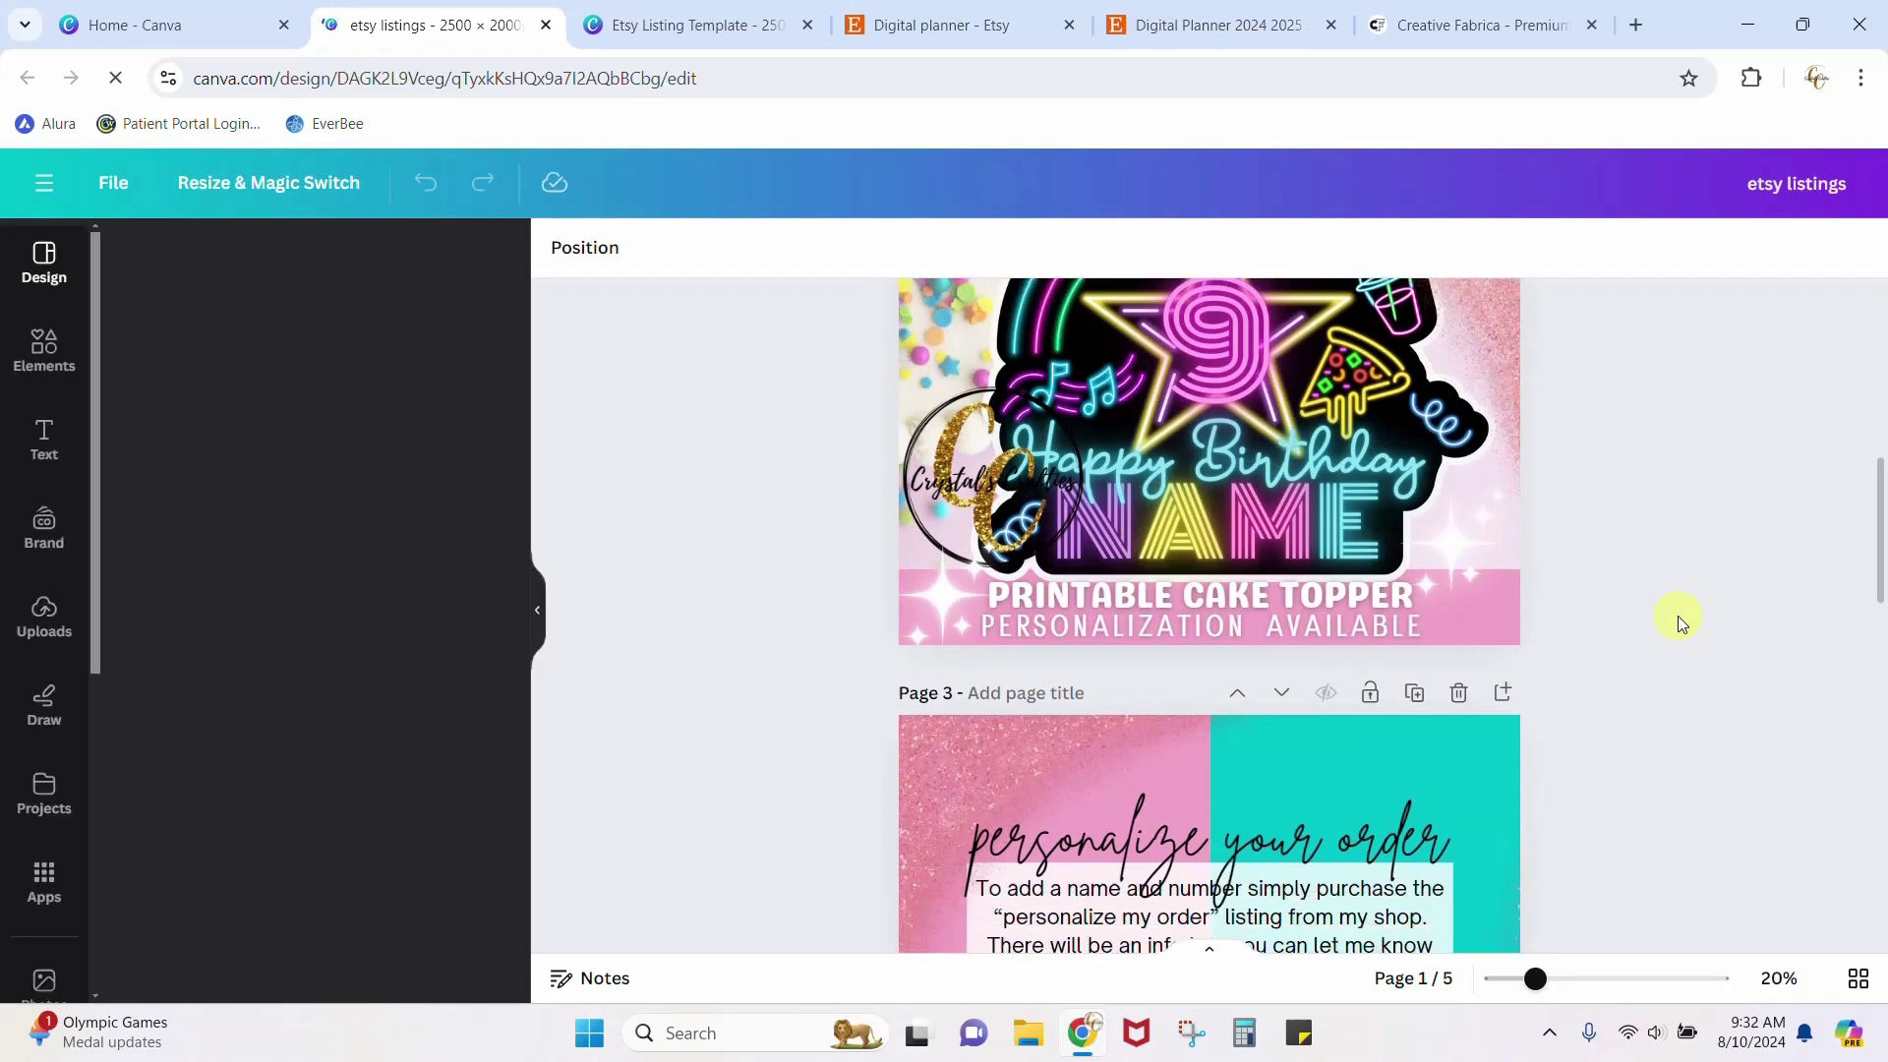
pyautogui.scroll(-7, 1678, 615)
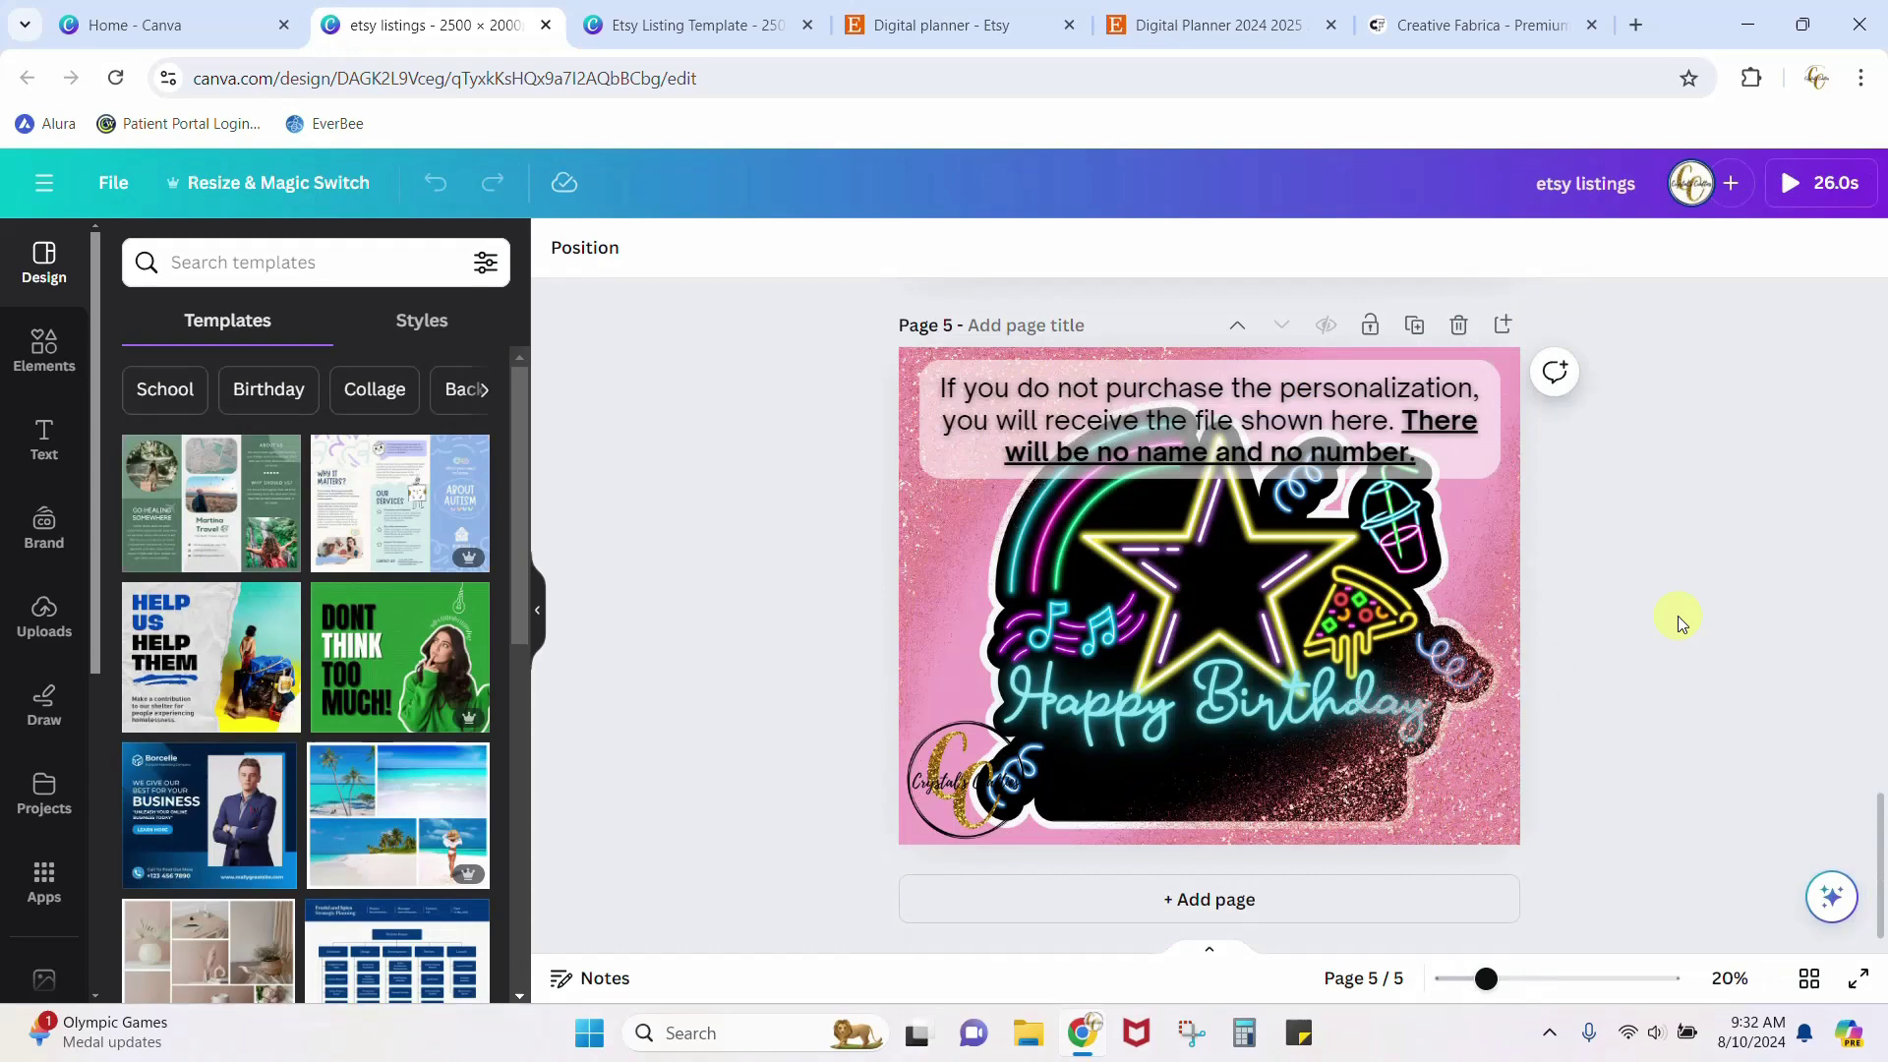
pyautogui.scroll(11, 1677, 615)
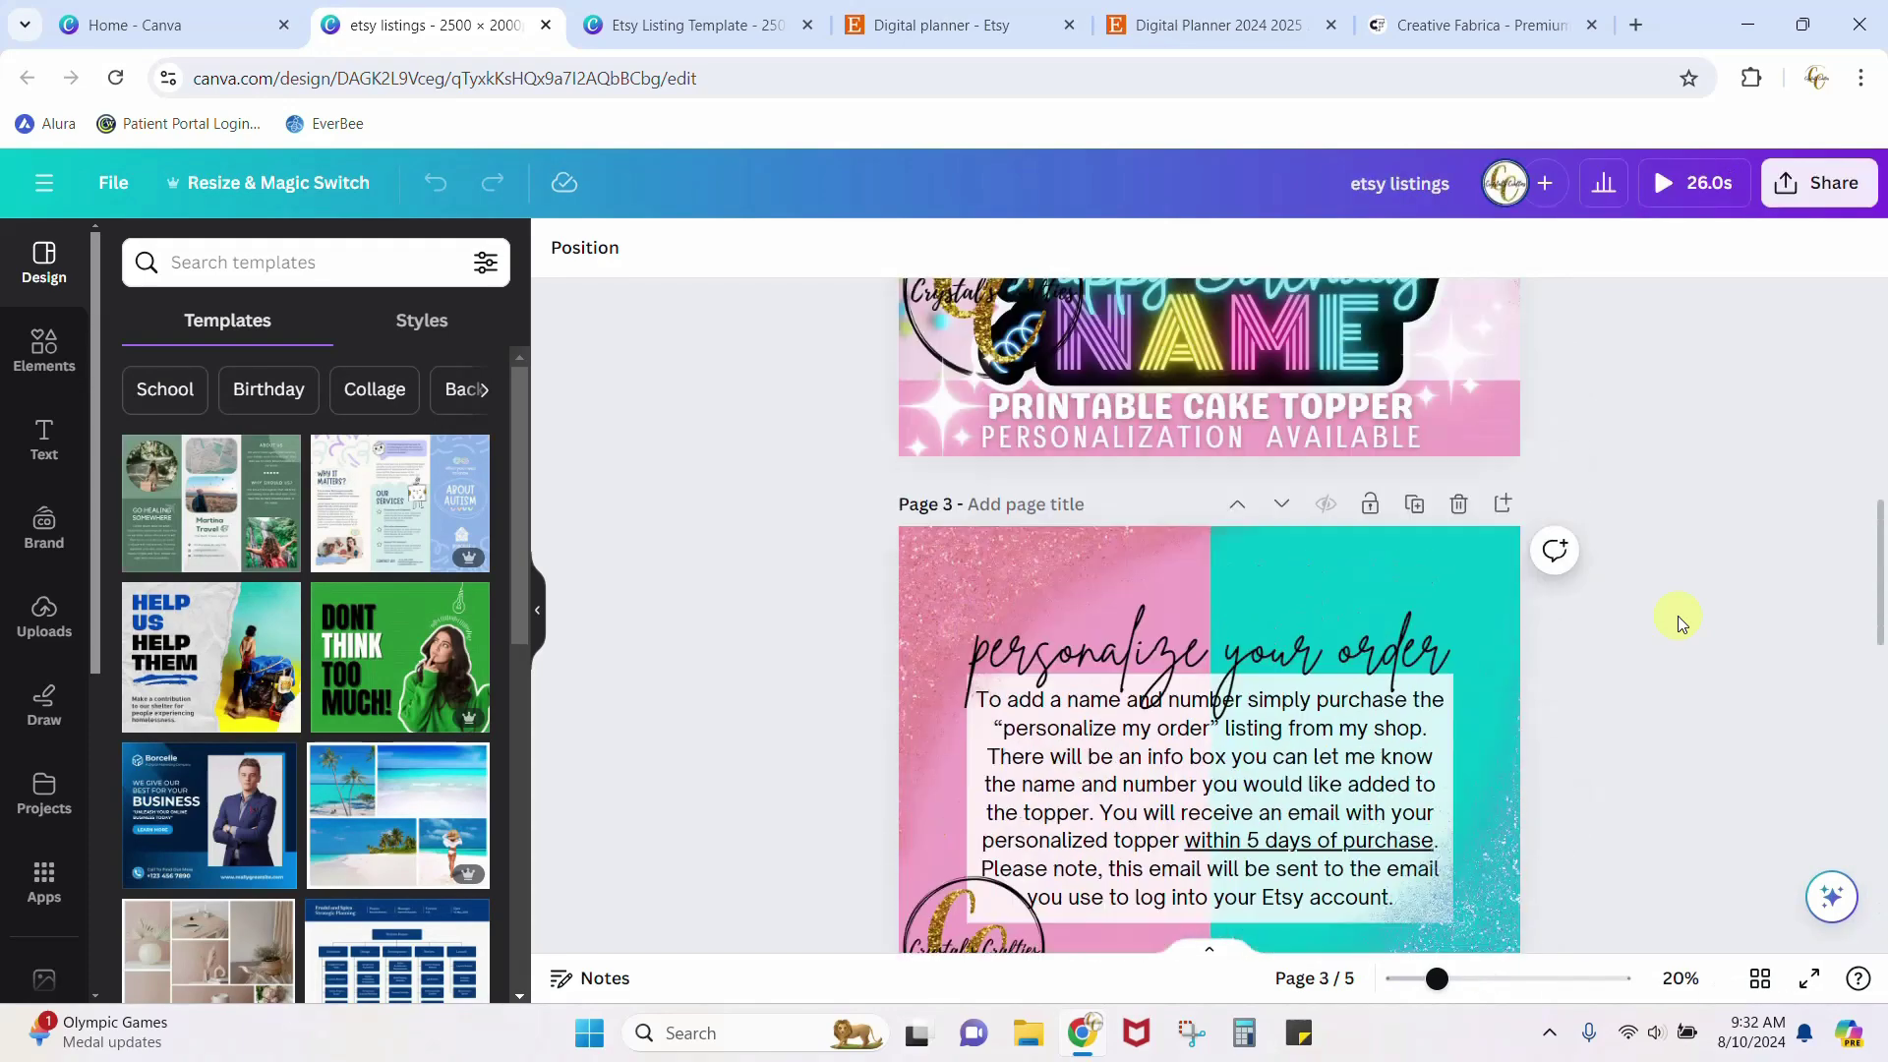
pyautogui.scroll(6, 1677, 615)
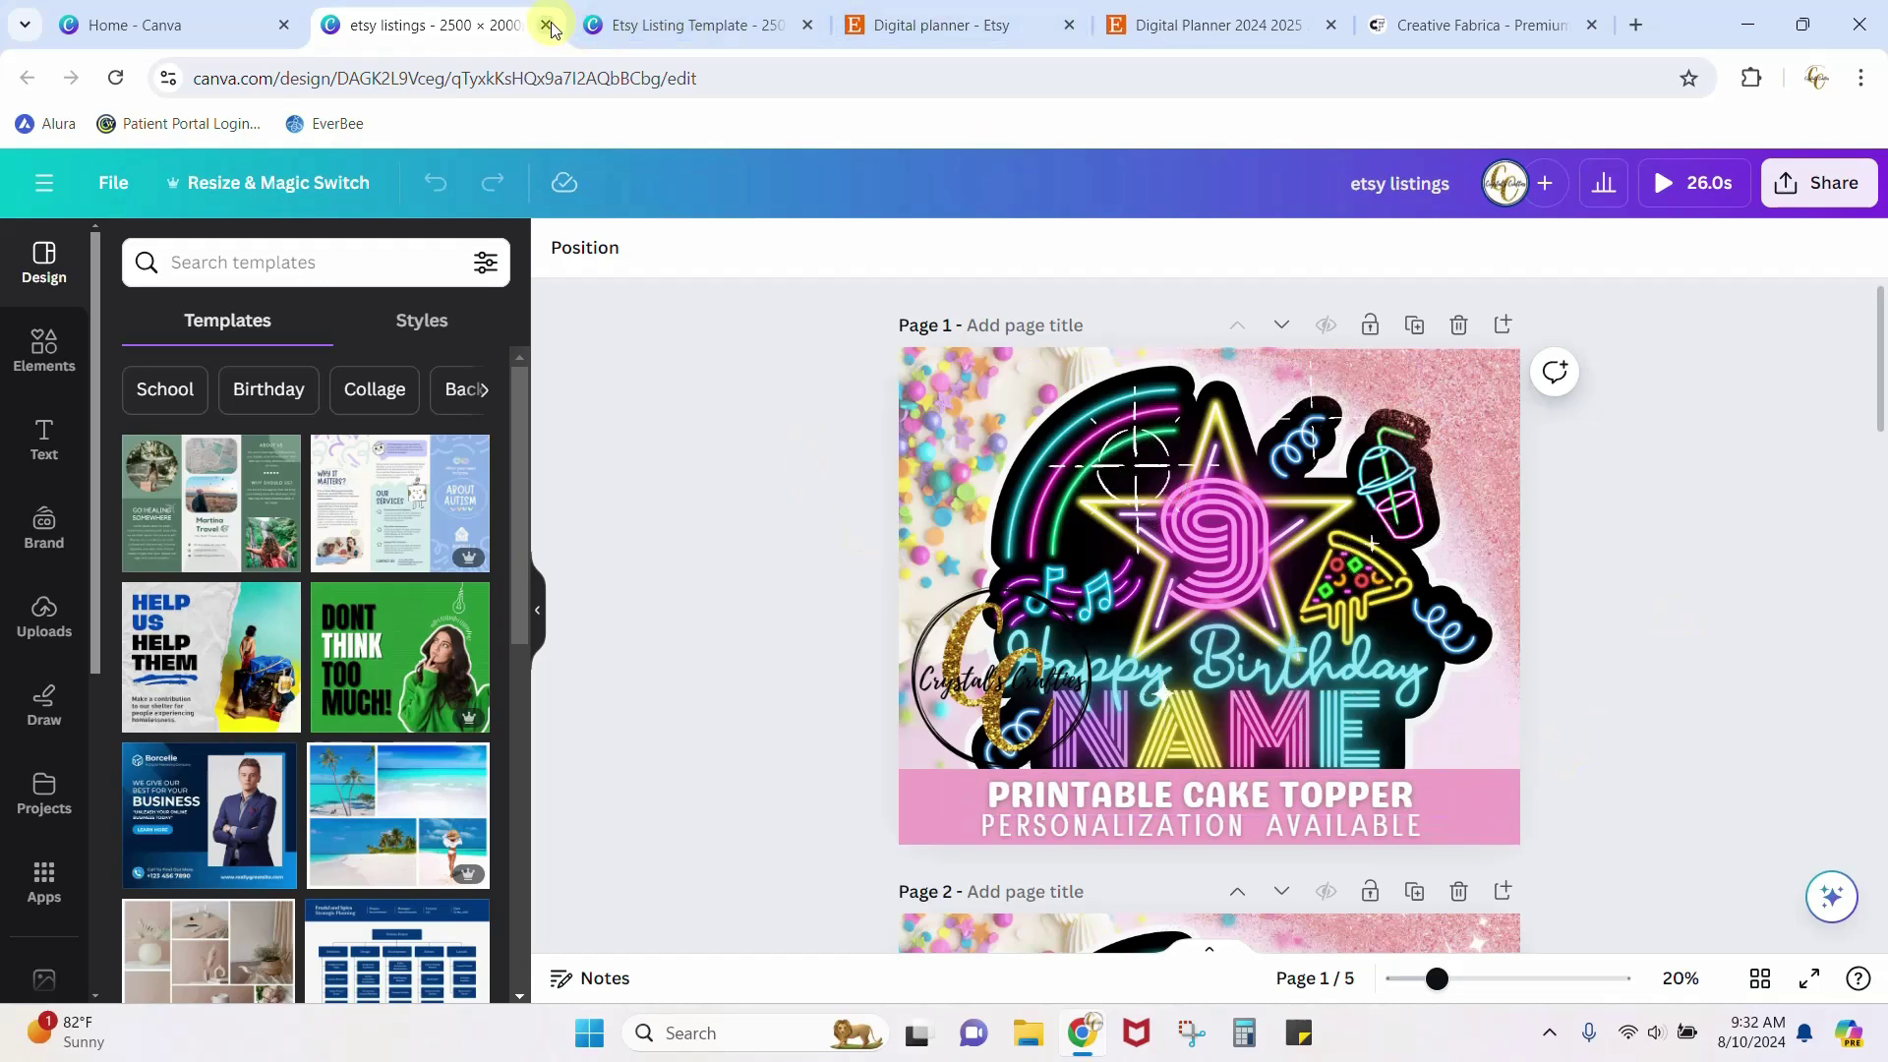
# Switch back to Etsy, open the ForLittleLion shop and compare the cover style across its featured and other planner listings.
pyautogui.click(1429, 29)
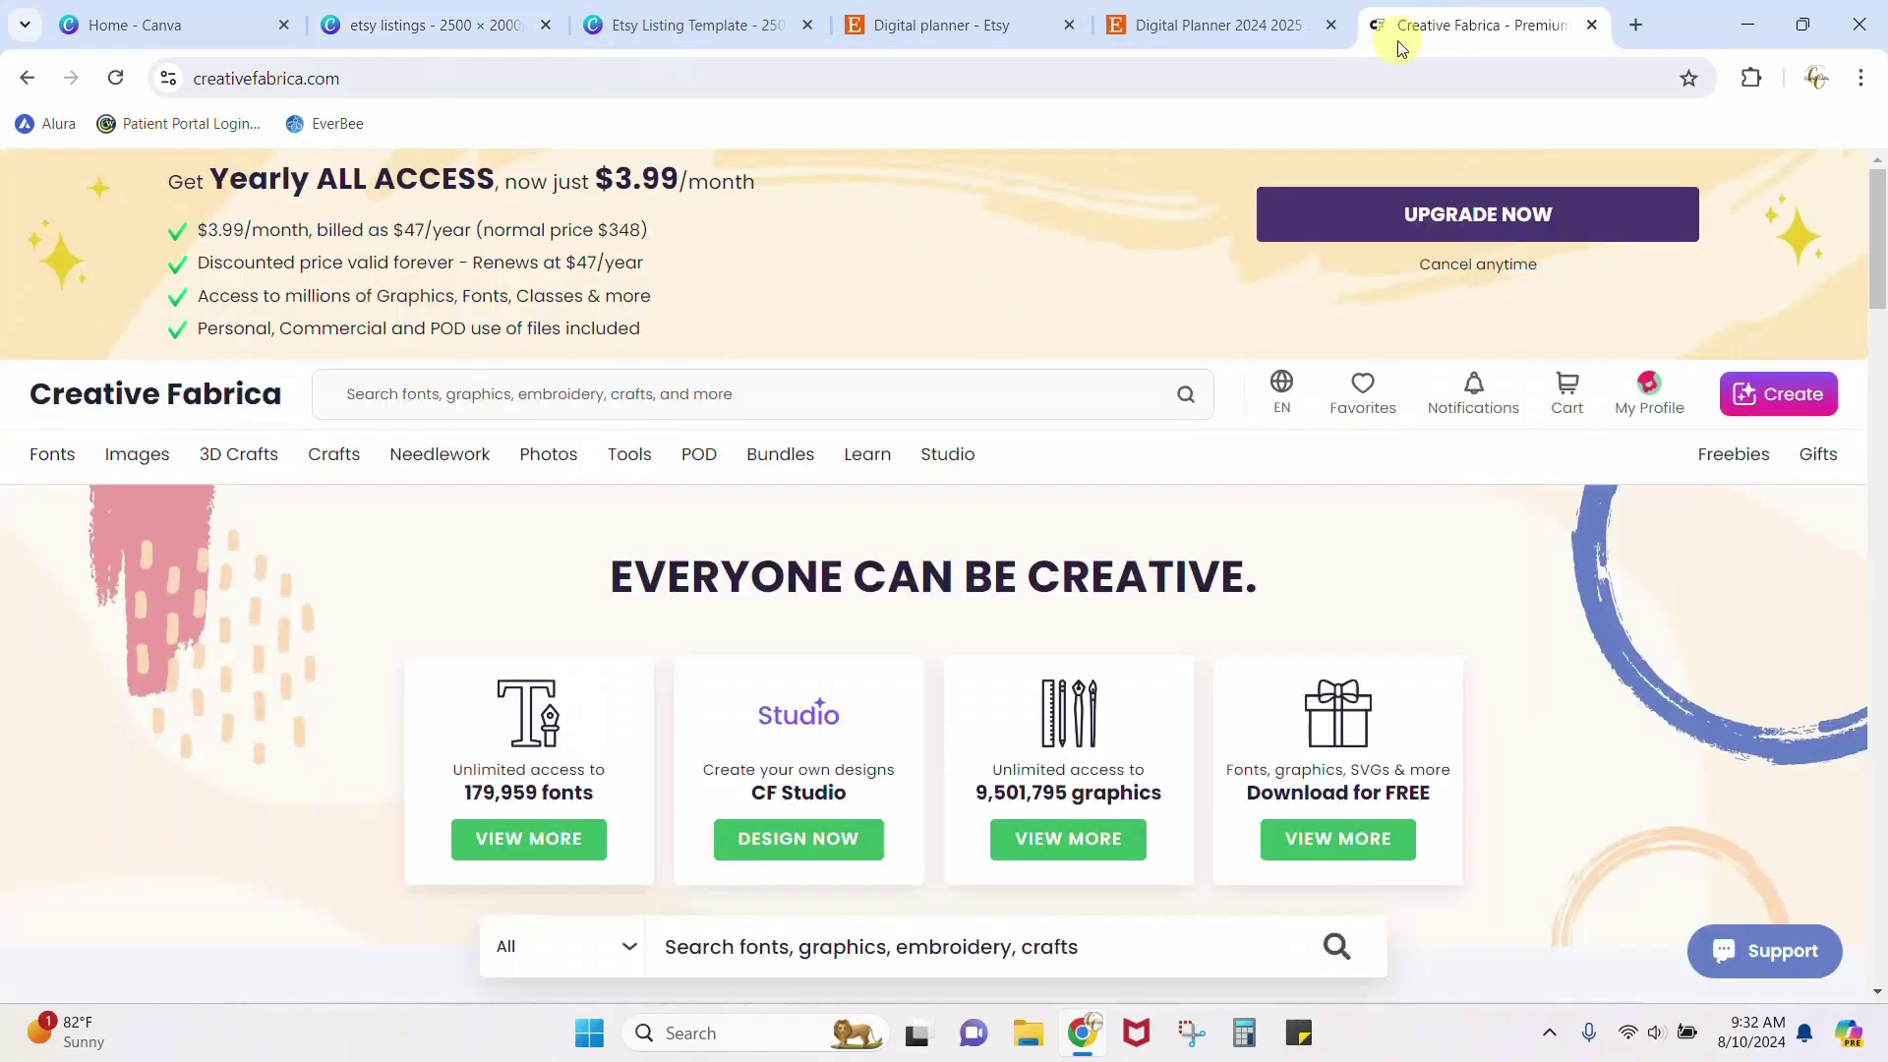
pyautogui.click(1246, 25)
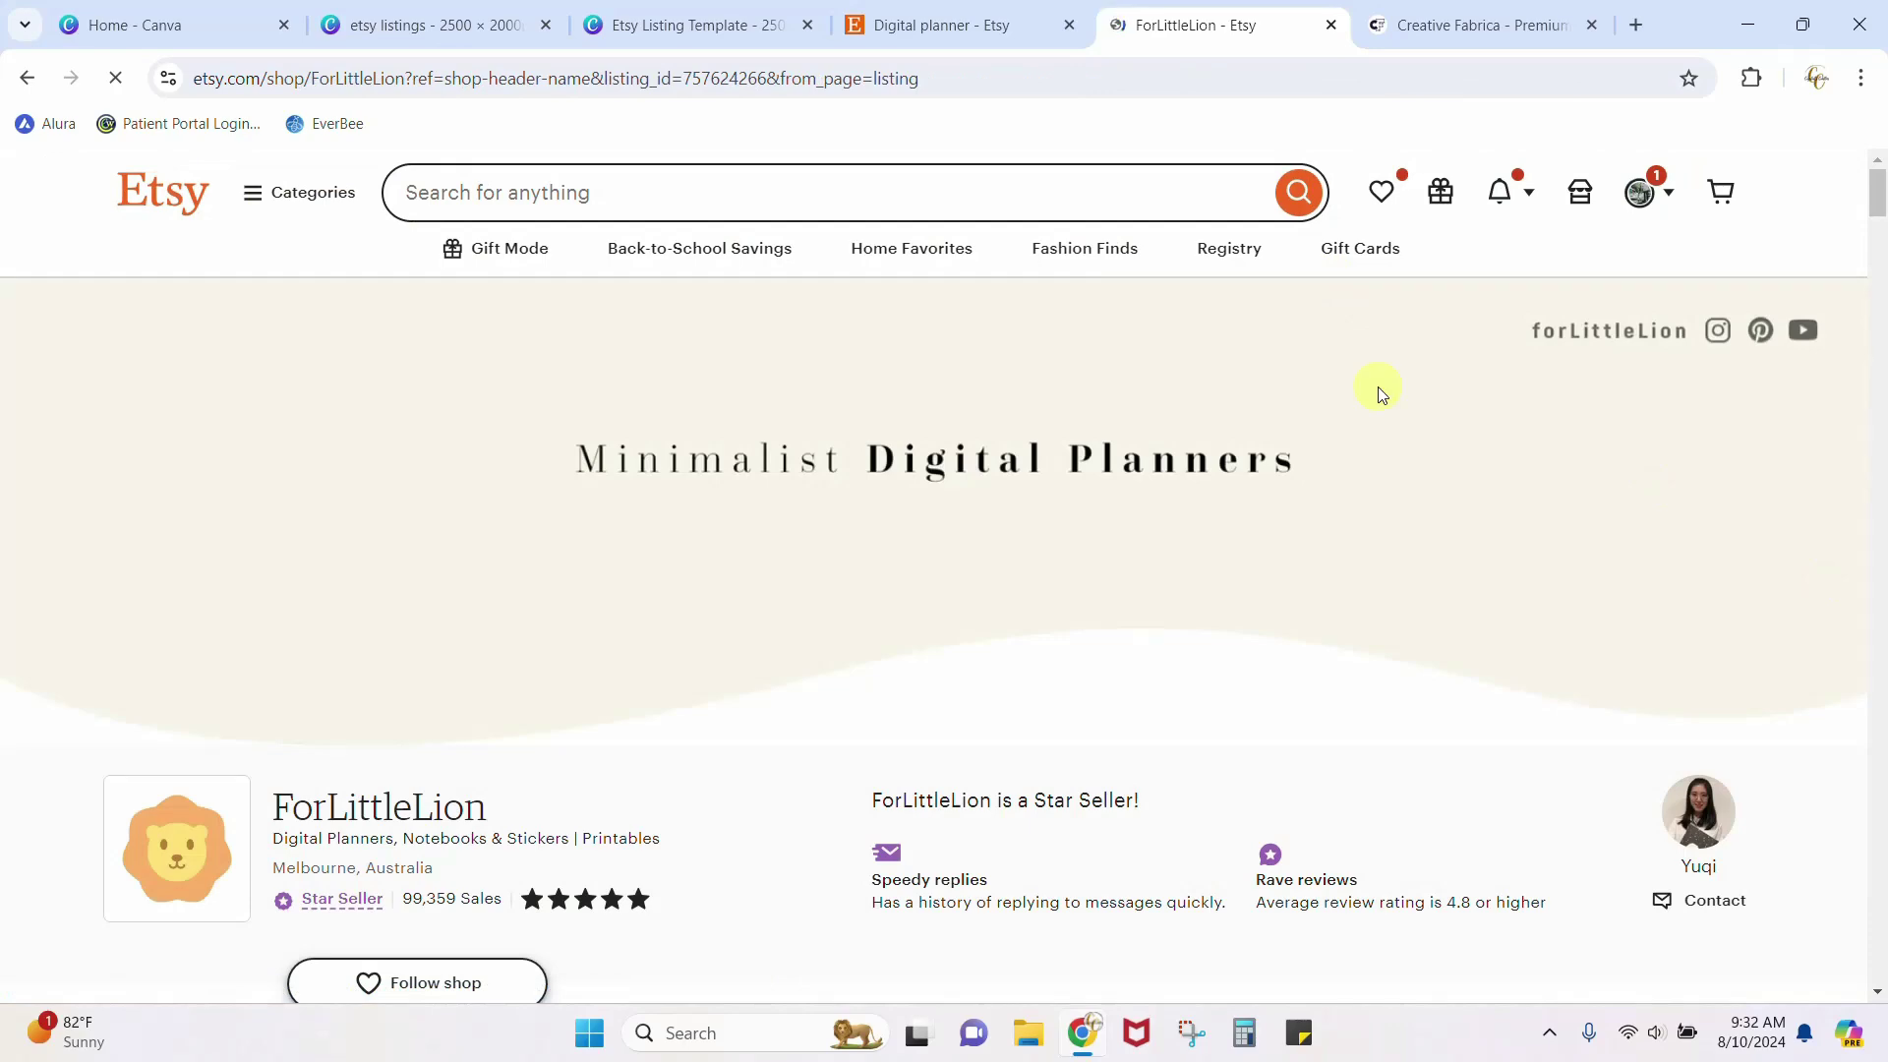
pyautogui.scroll(-9, 1425, 634)
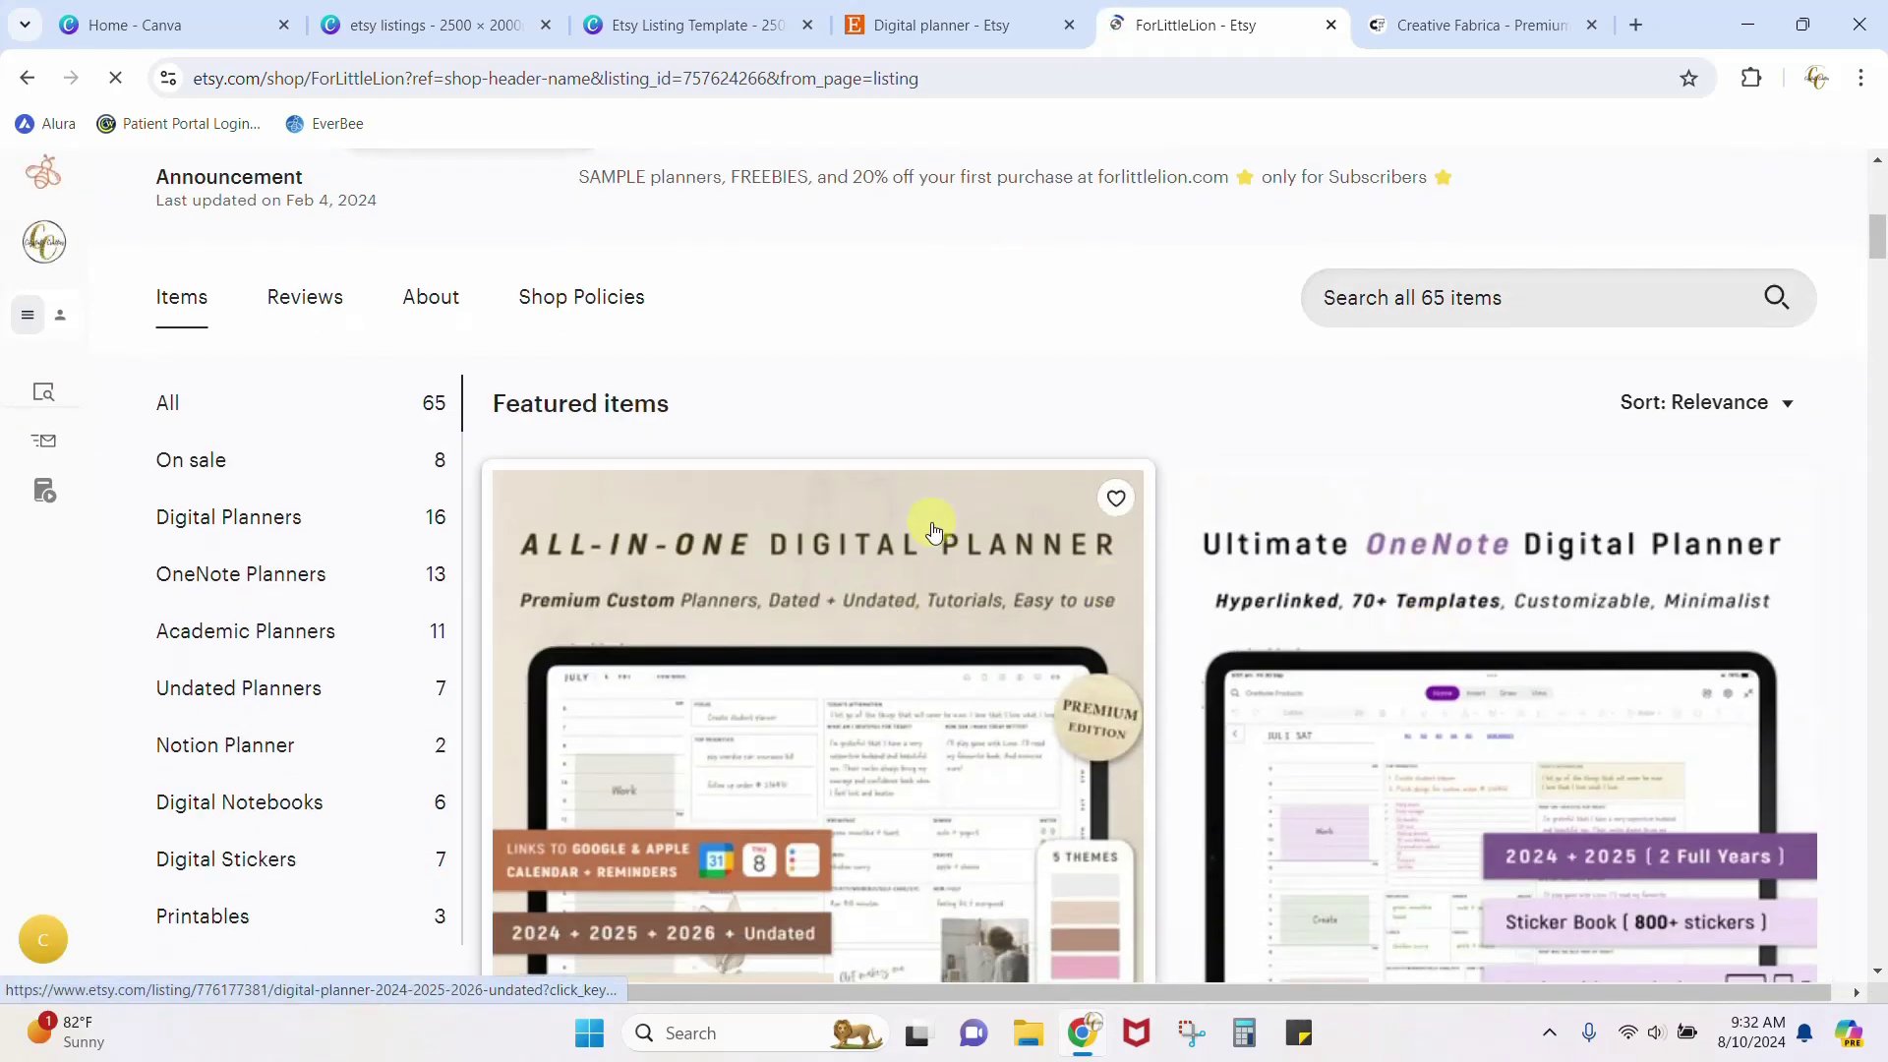
pyautogui.scroll(-12, 935, 527)
pyautogui.scroll(3, 1880, 536)
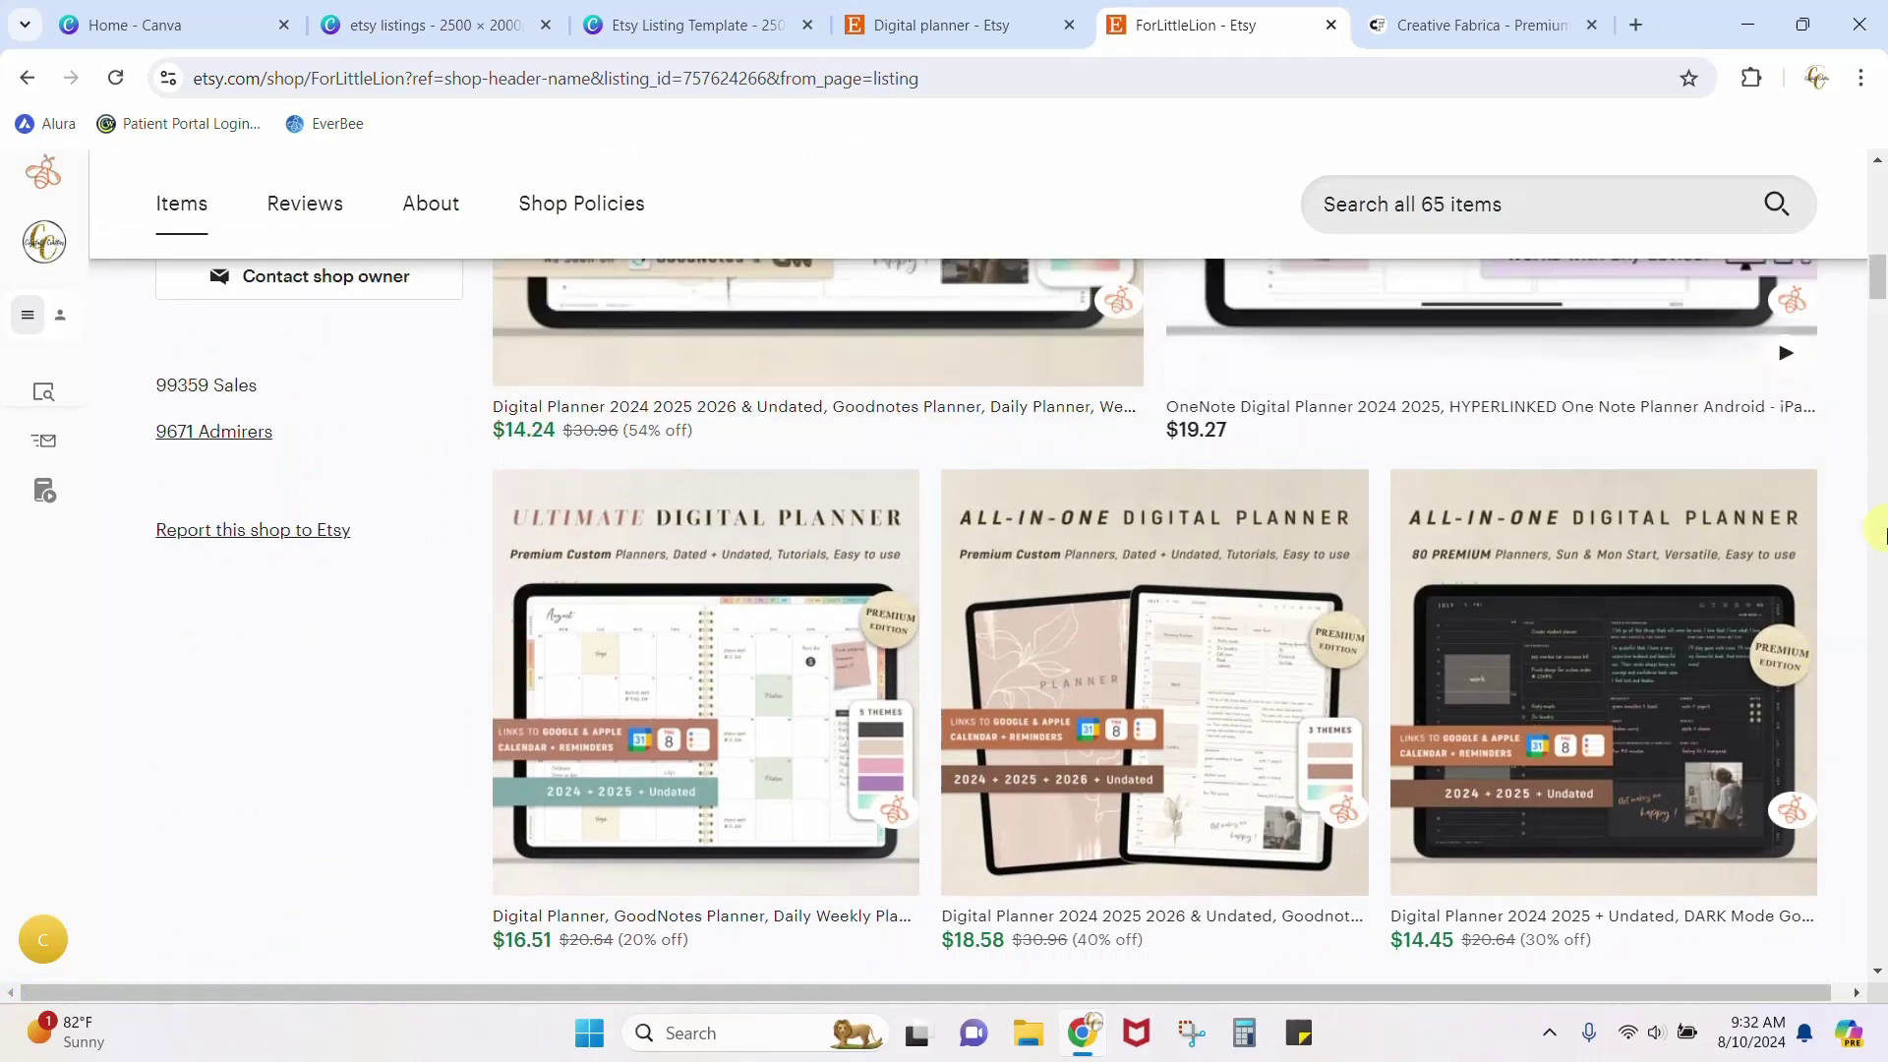
pyautogui.scroll(-1, 1865, 558)
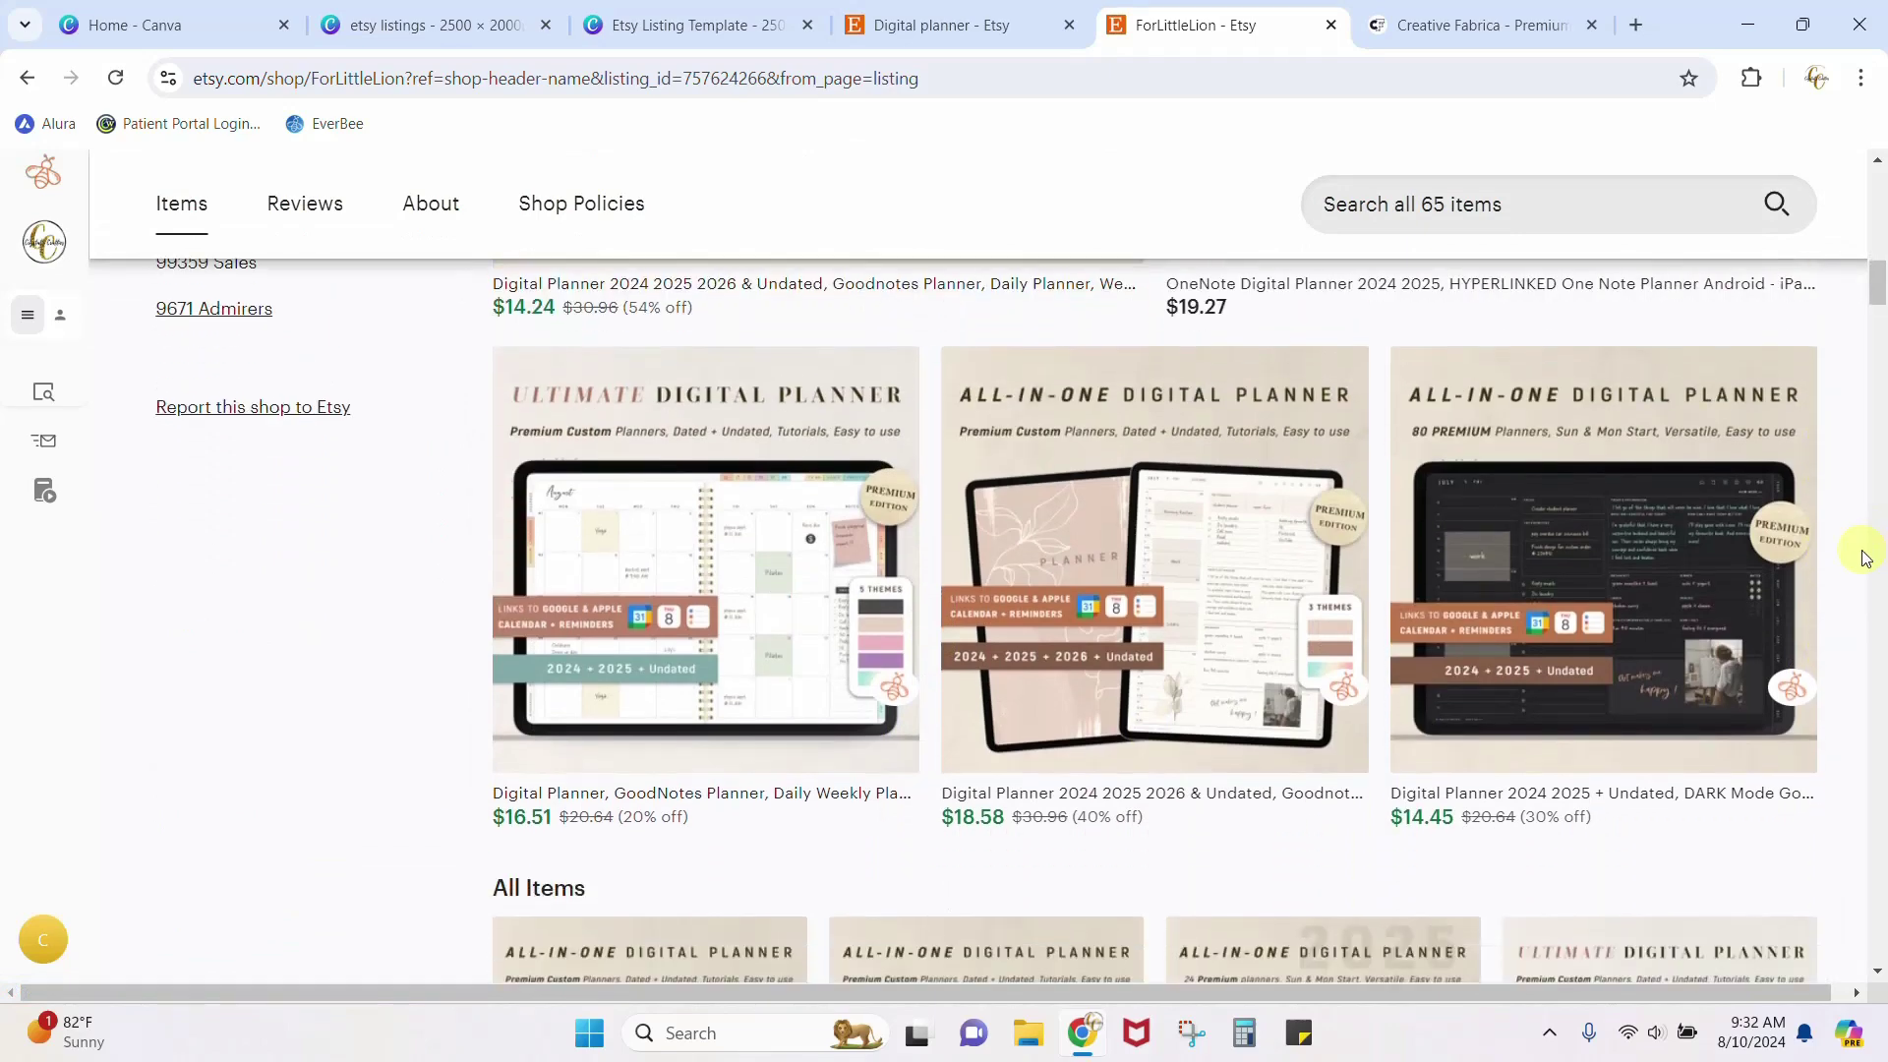
pyautogui.scroll(-3, 1866, 557)
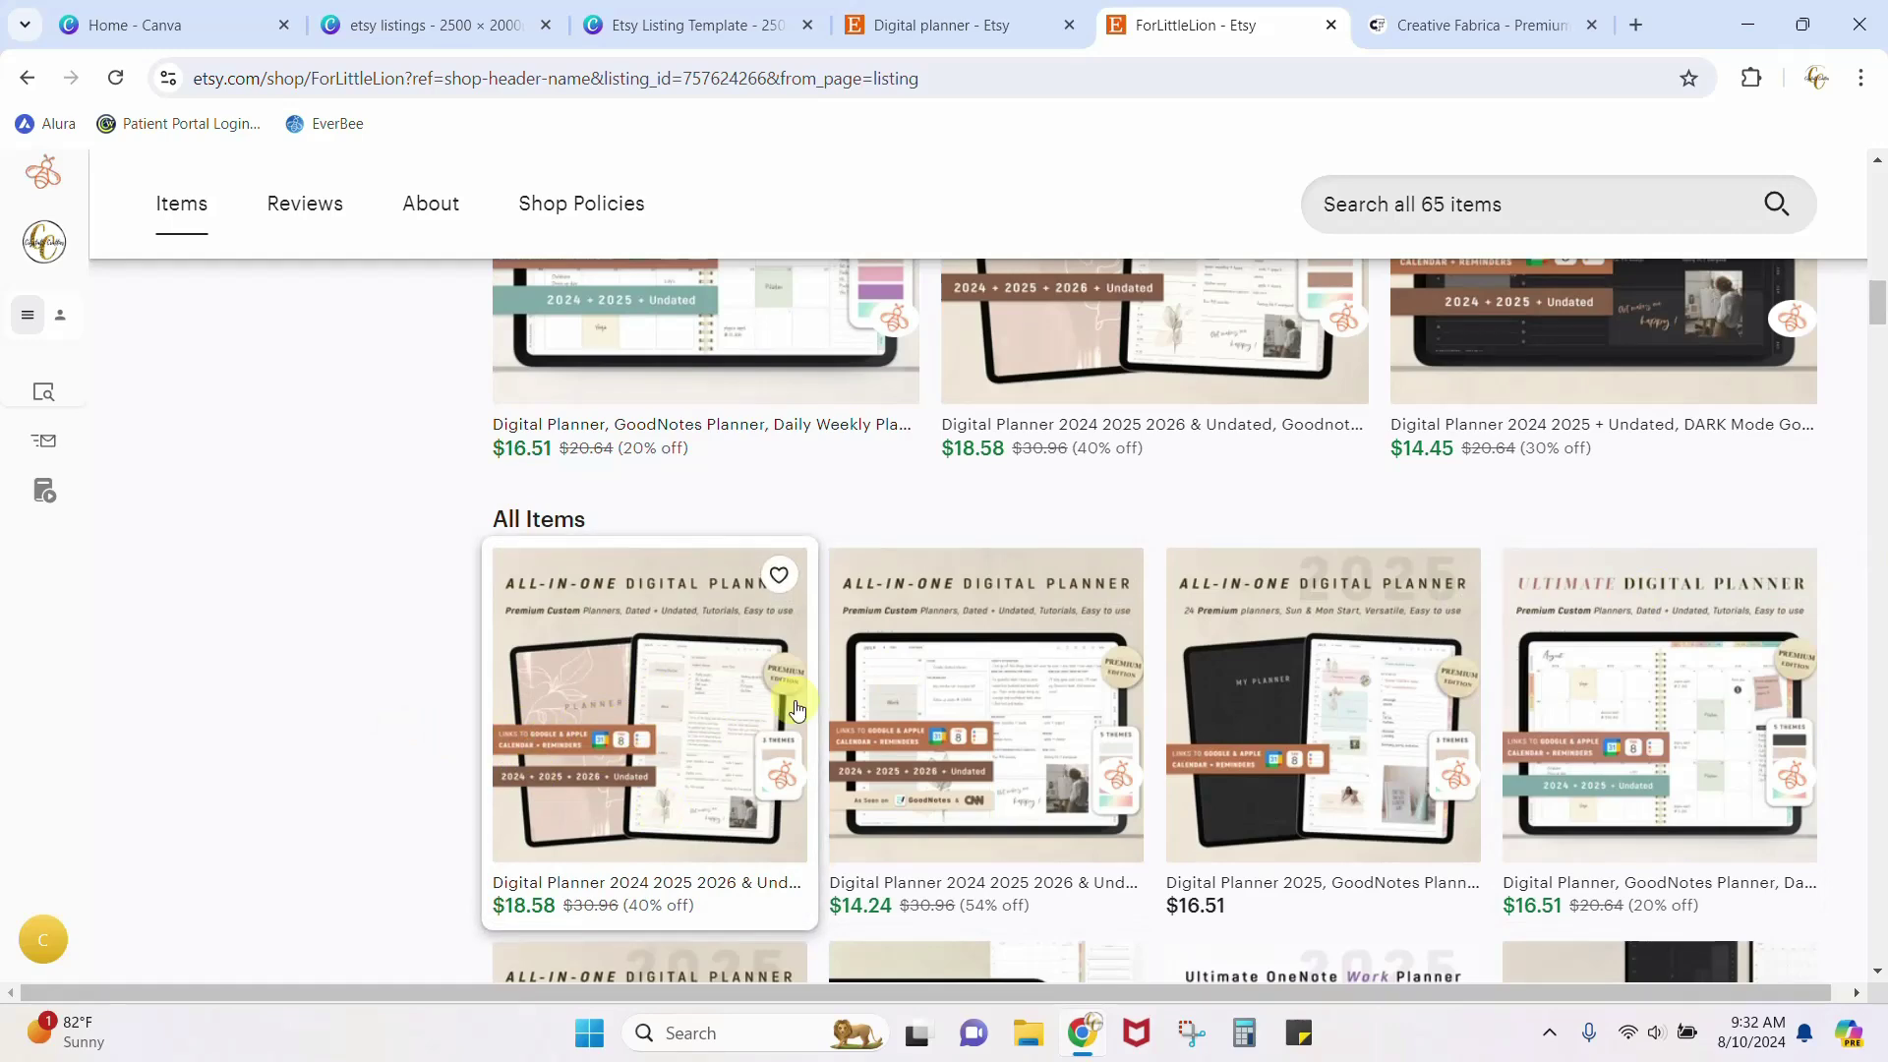
pyautogui.scroll(-1, 1842, 770)
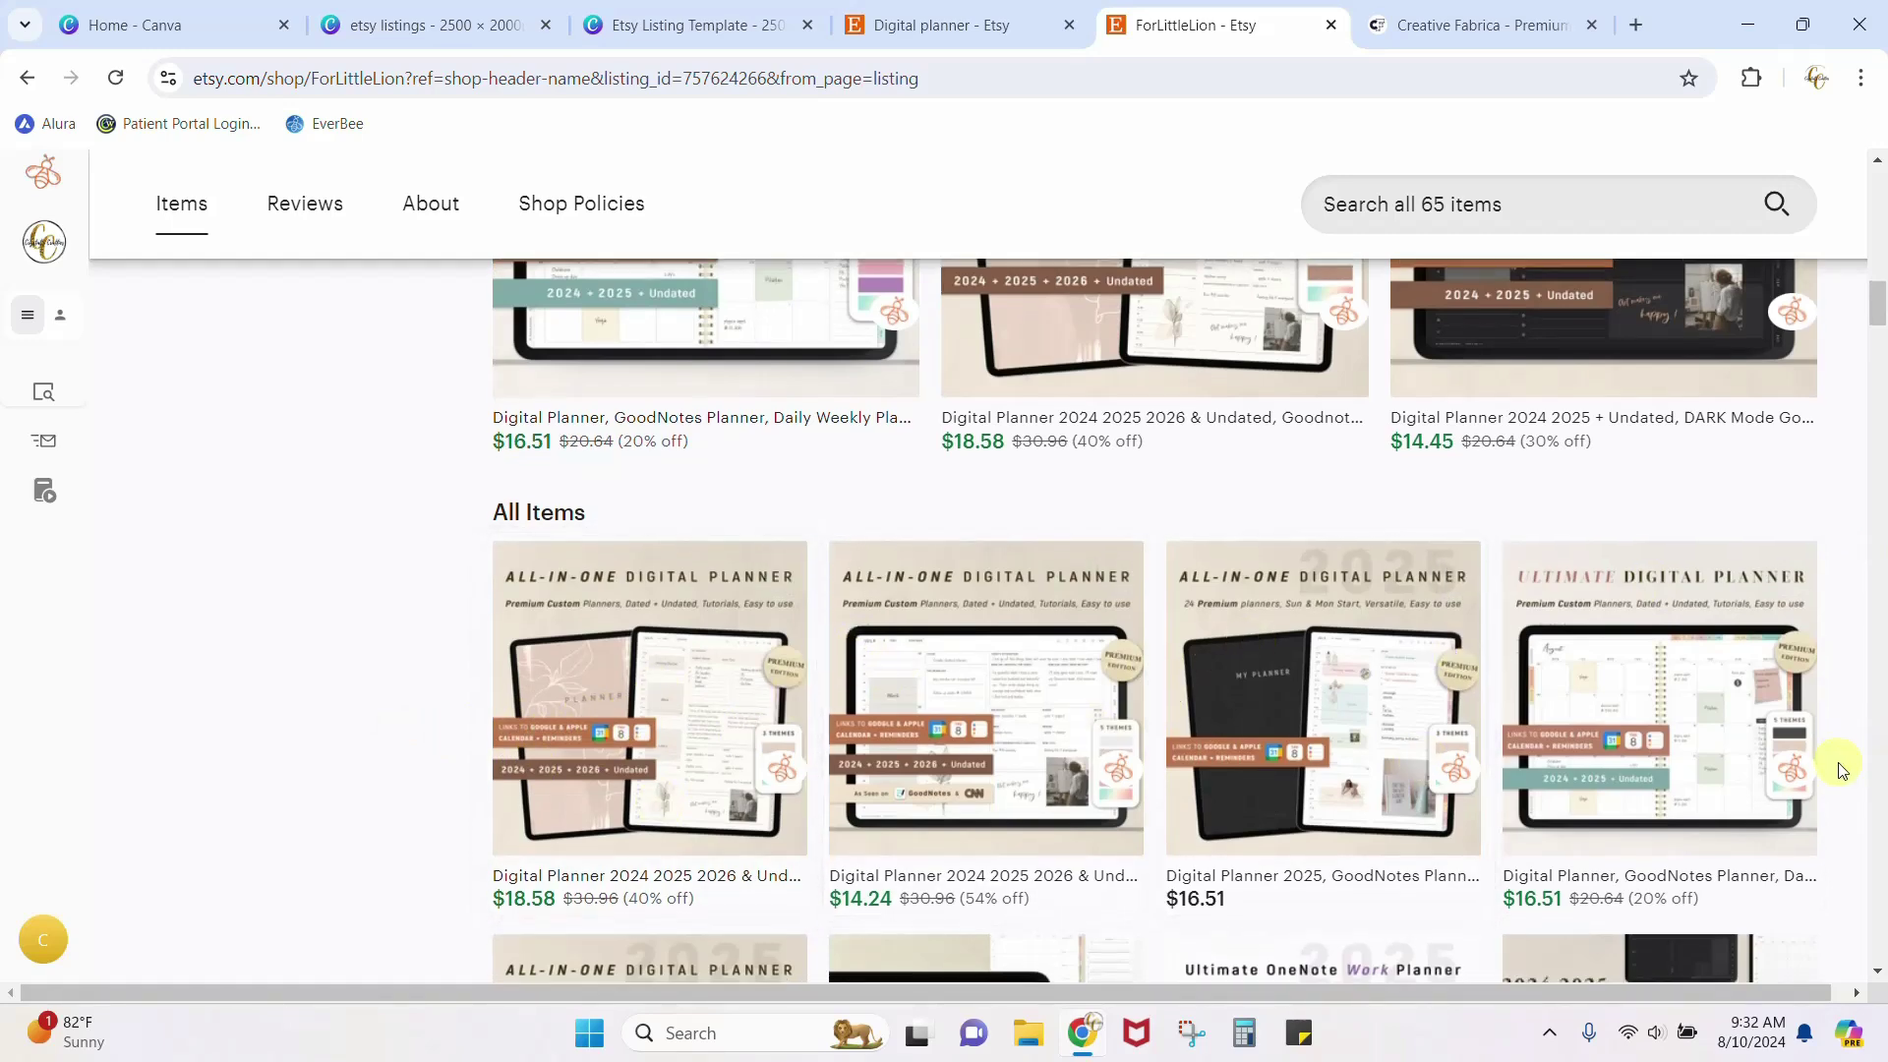
pyautogui.scroll(-8, 1841, 770)
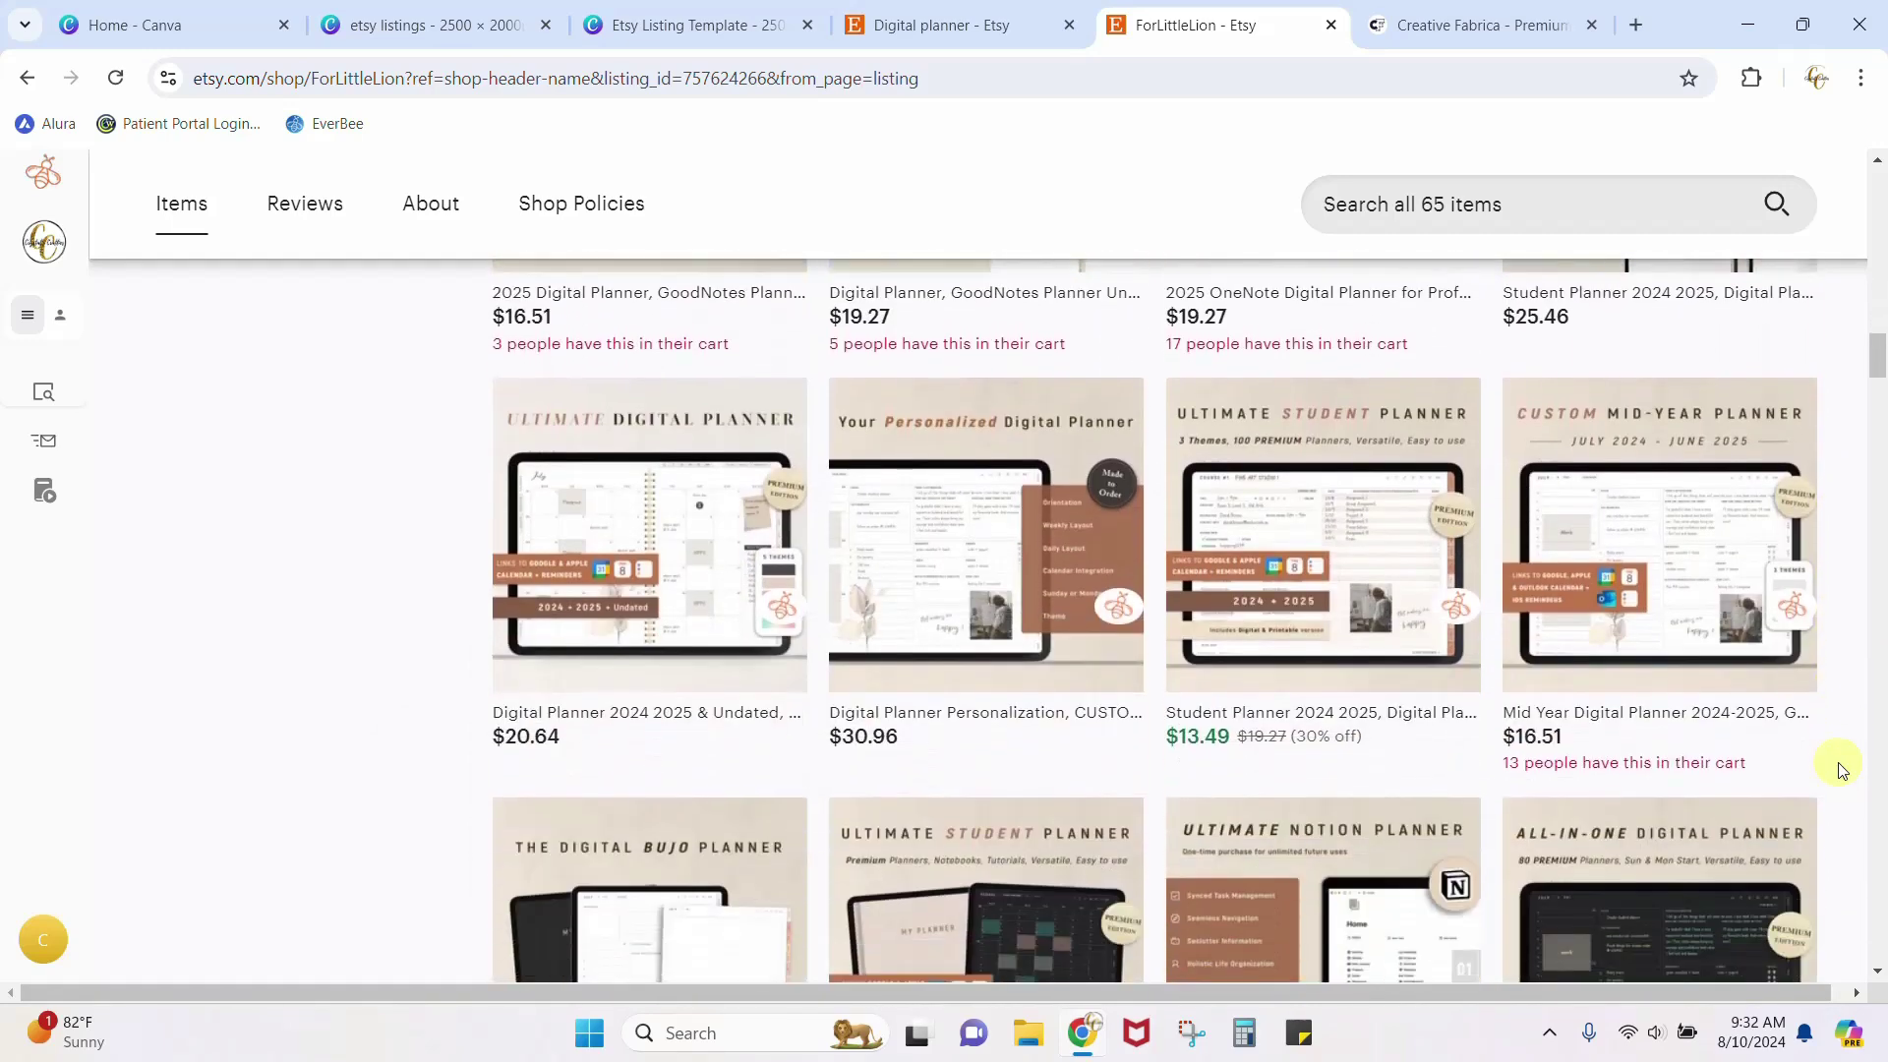
pyautogui.scroll(-2, 1842, 770)
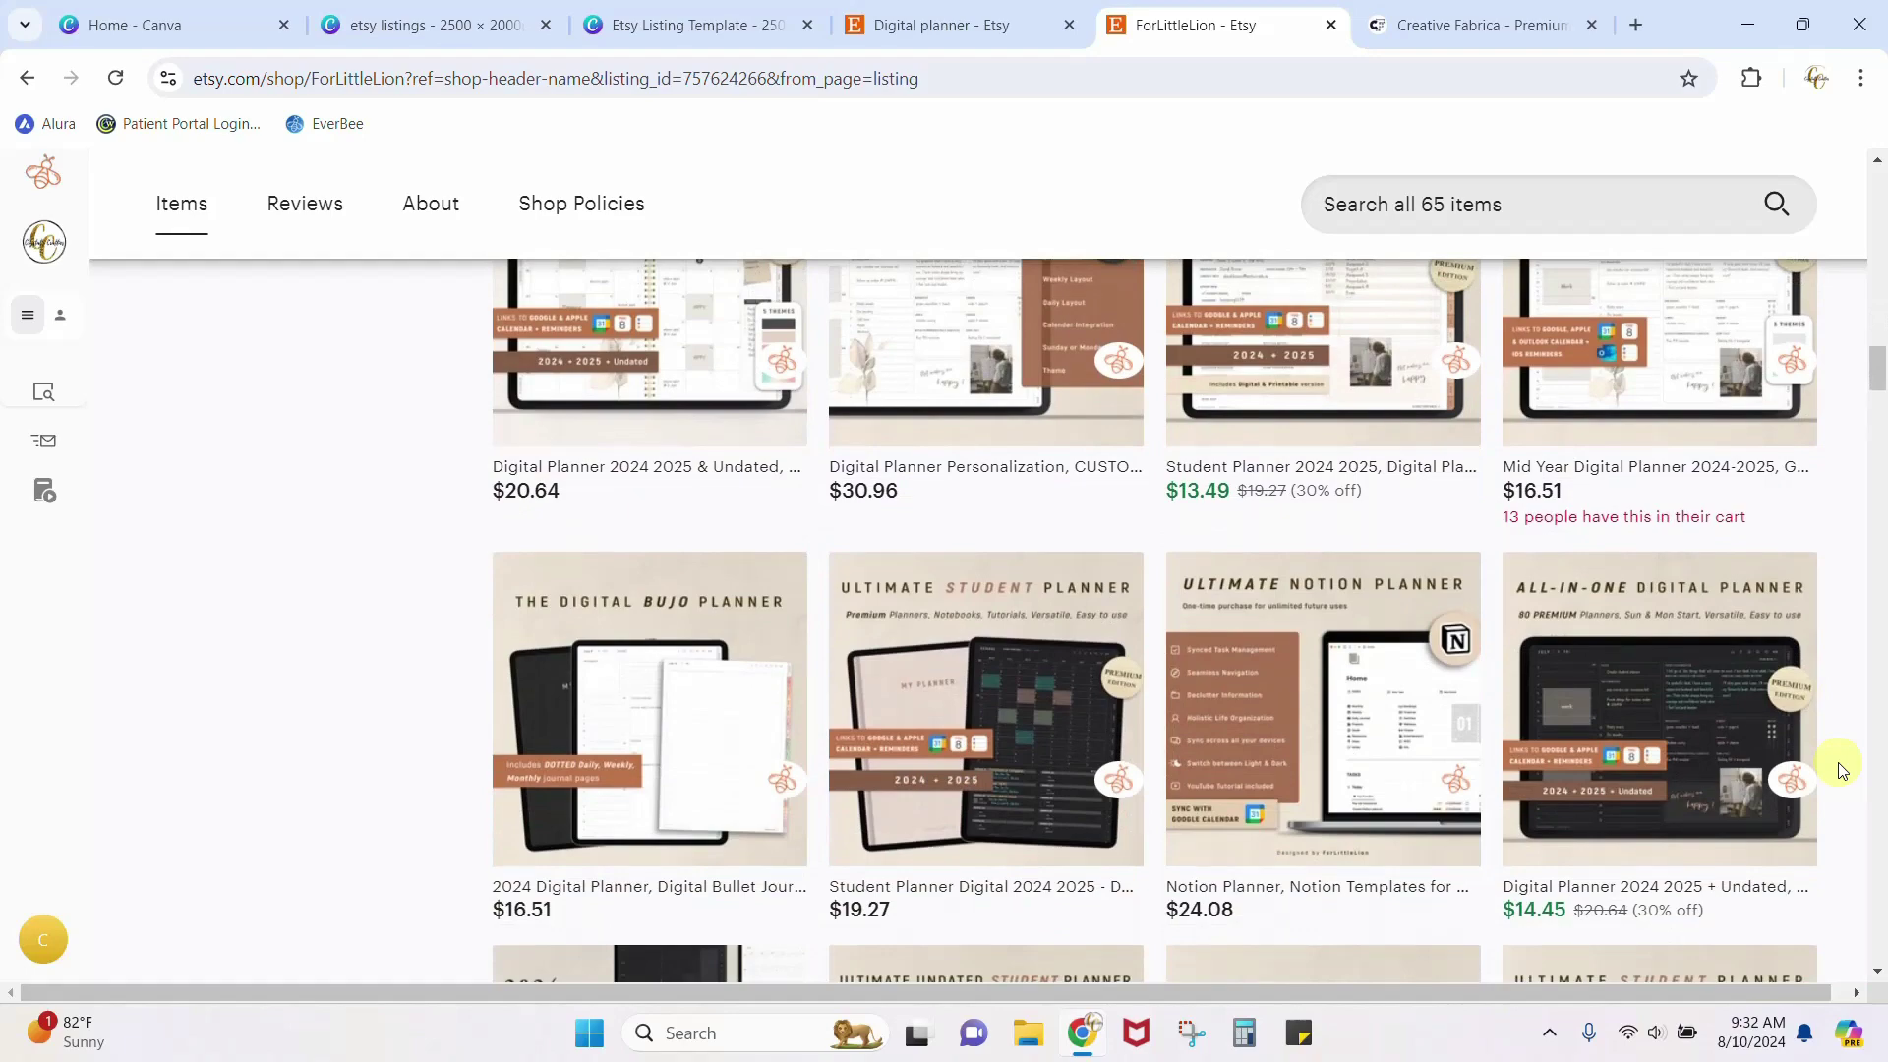
pyautogui.scroll(12, 1841, 770)
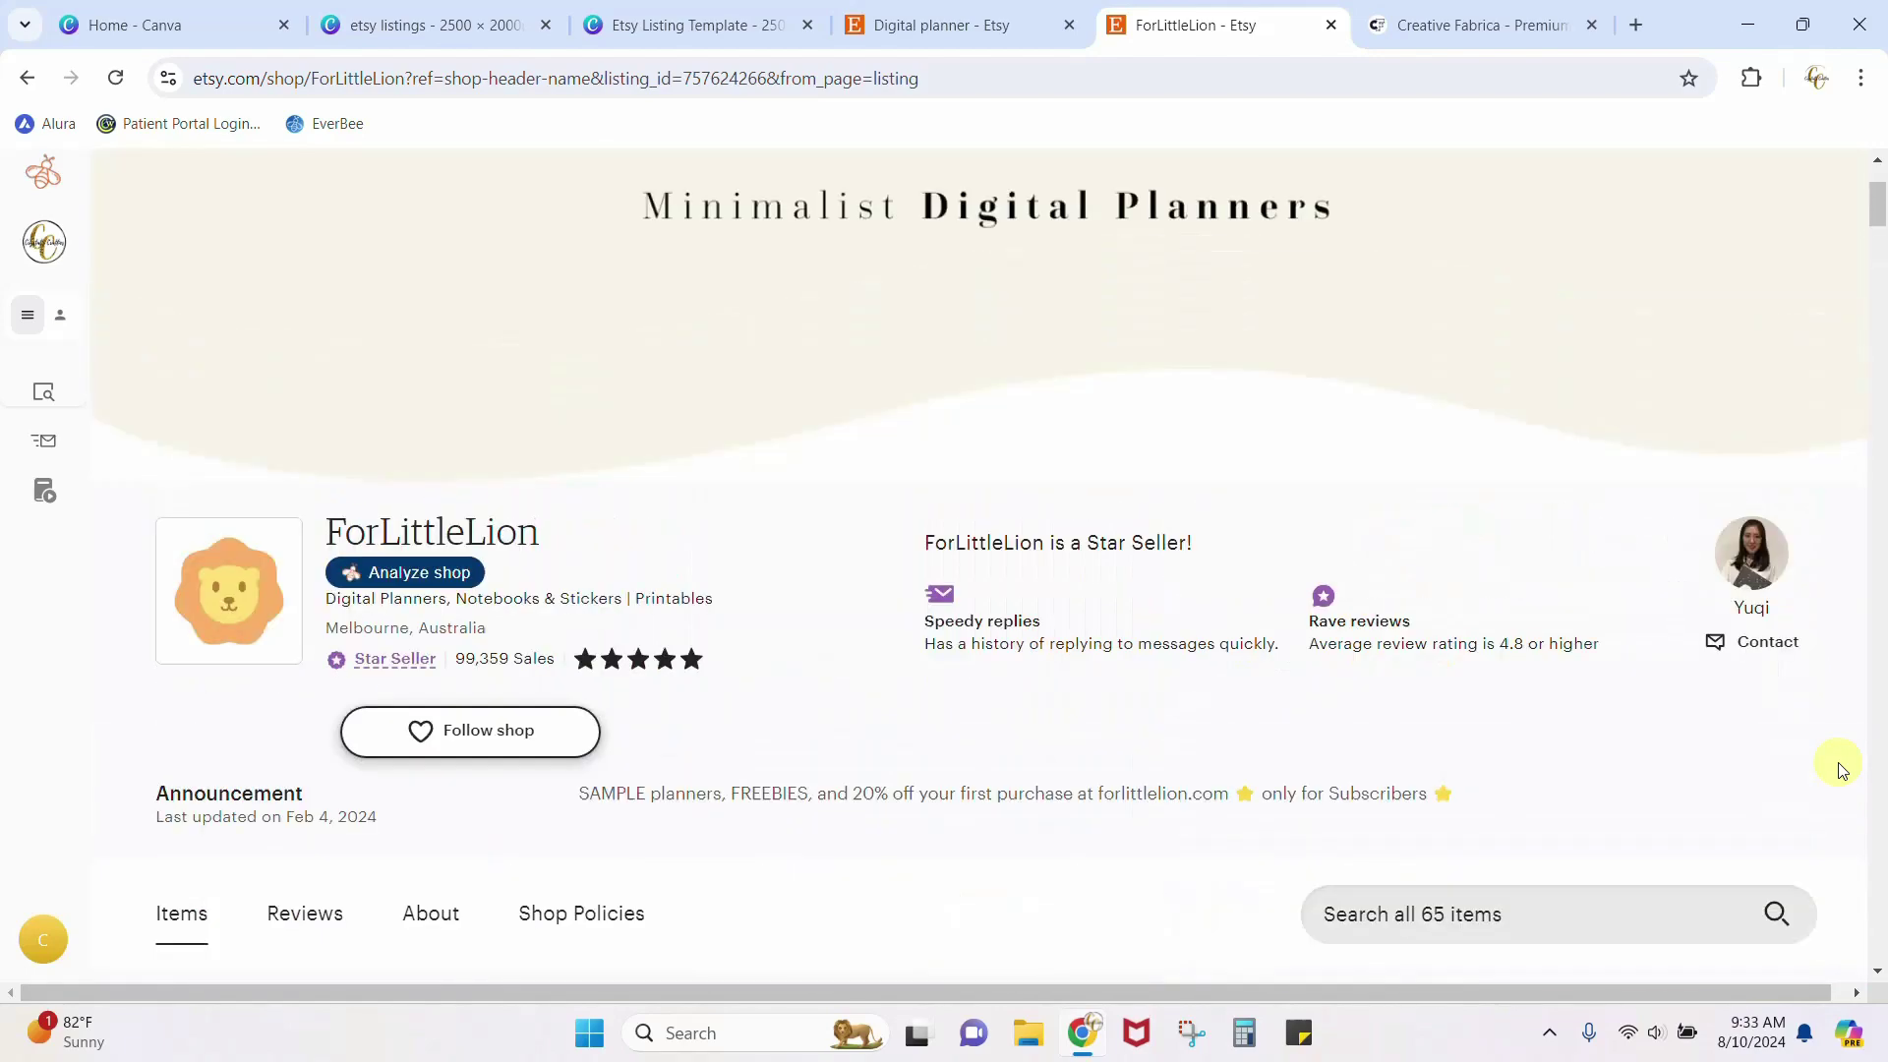
pyautogui.scroll(3, 1841, 770)
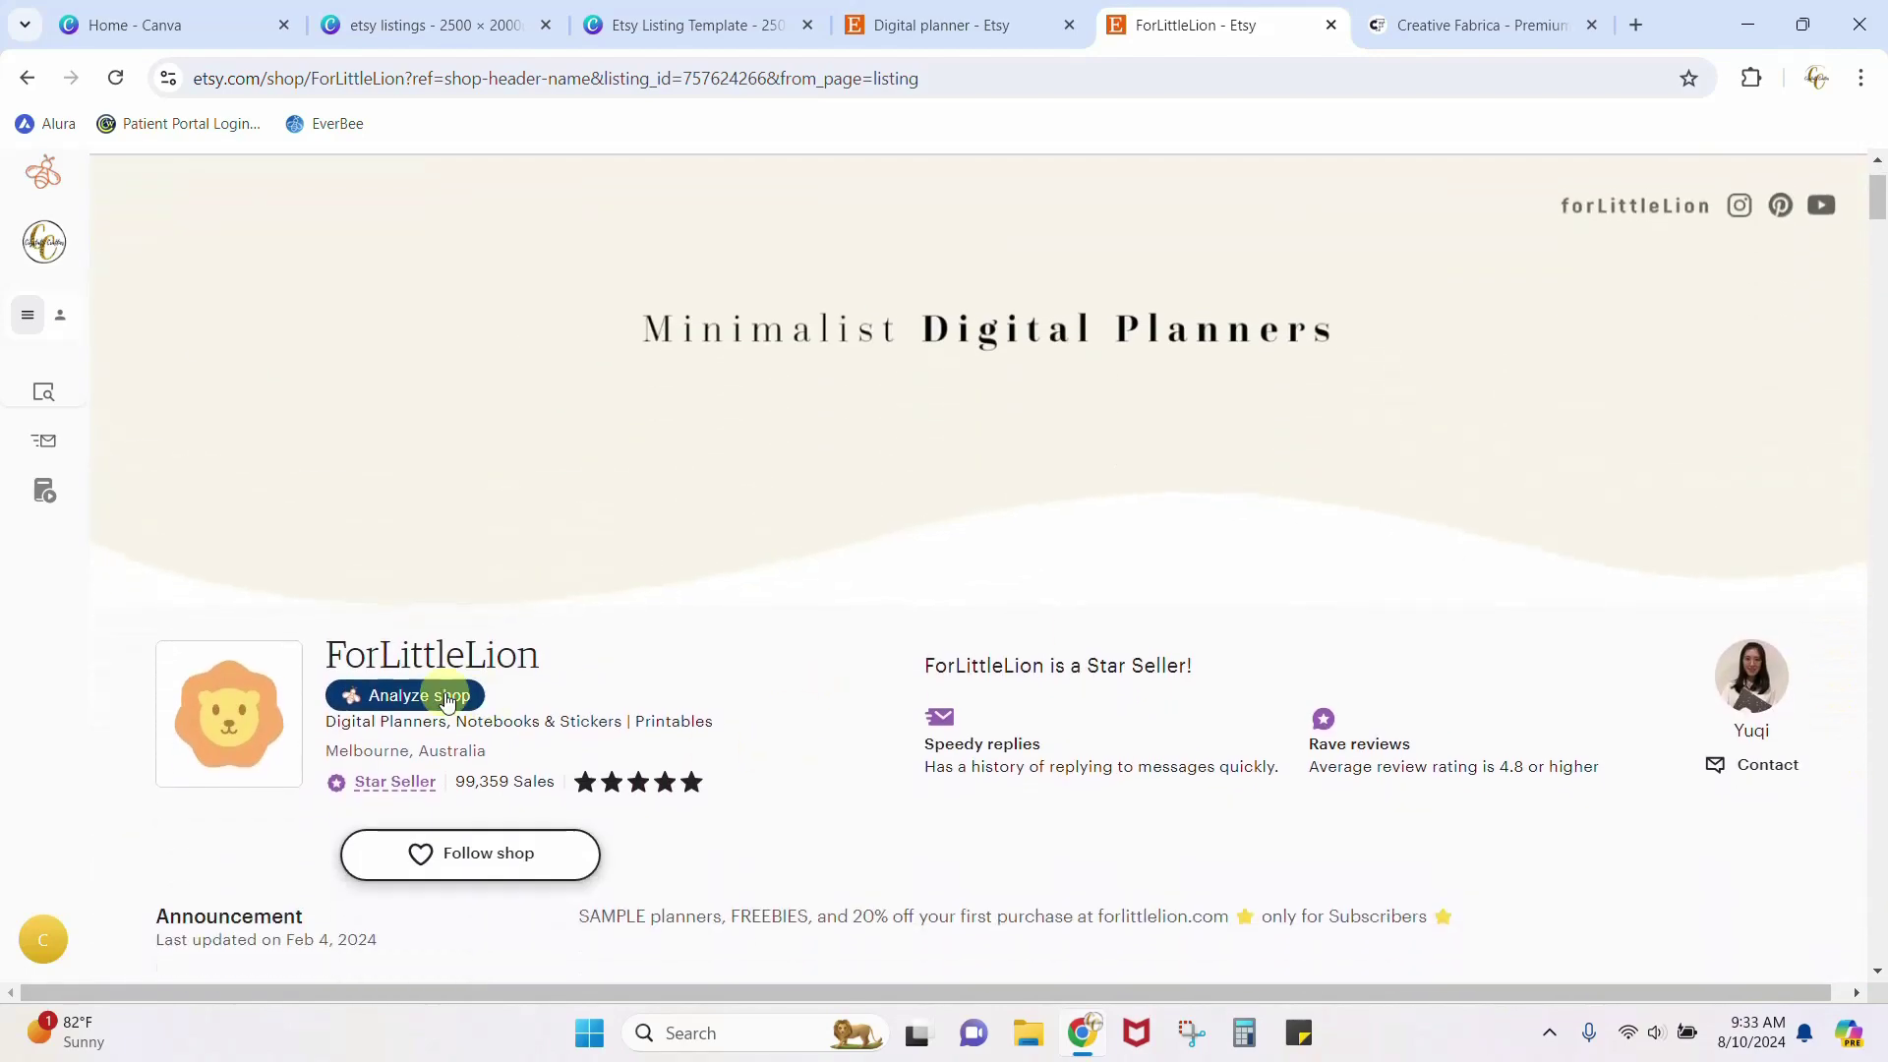
# Analyze the ForLittleLion shop's product sales, inspect the listing details of its second digital planner, and close the shop page.
pyautogui.click(428, 693)
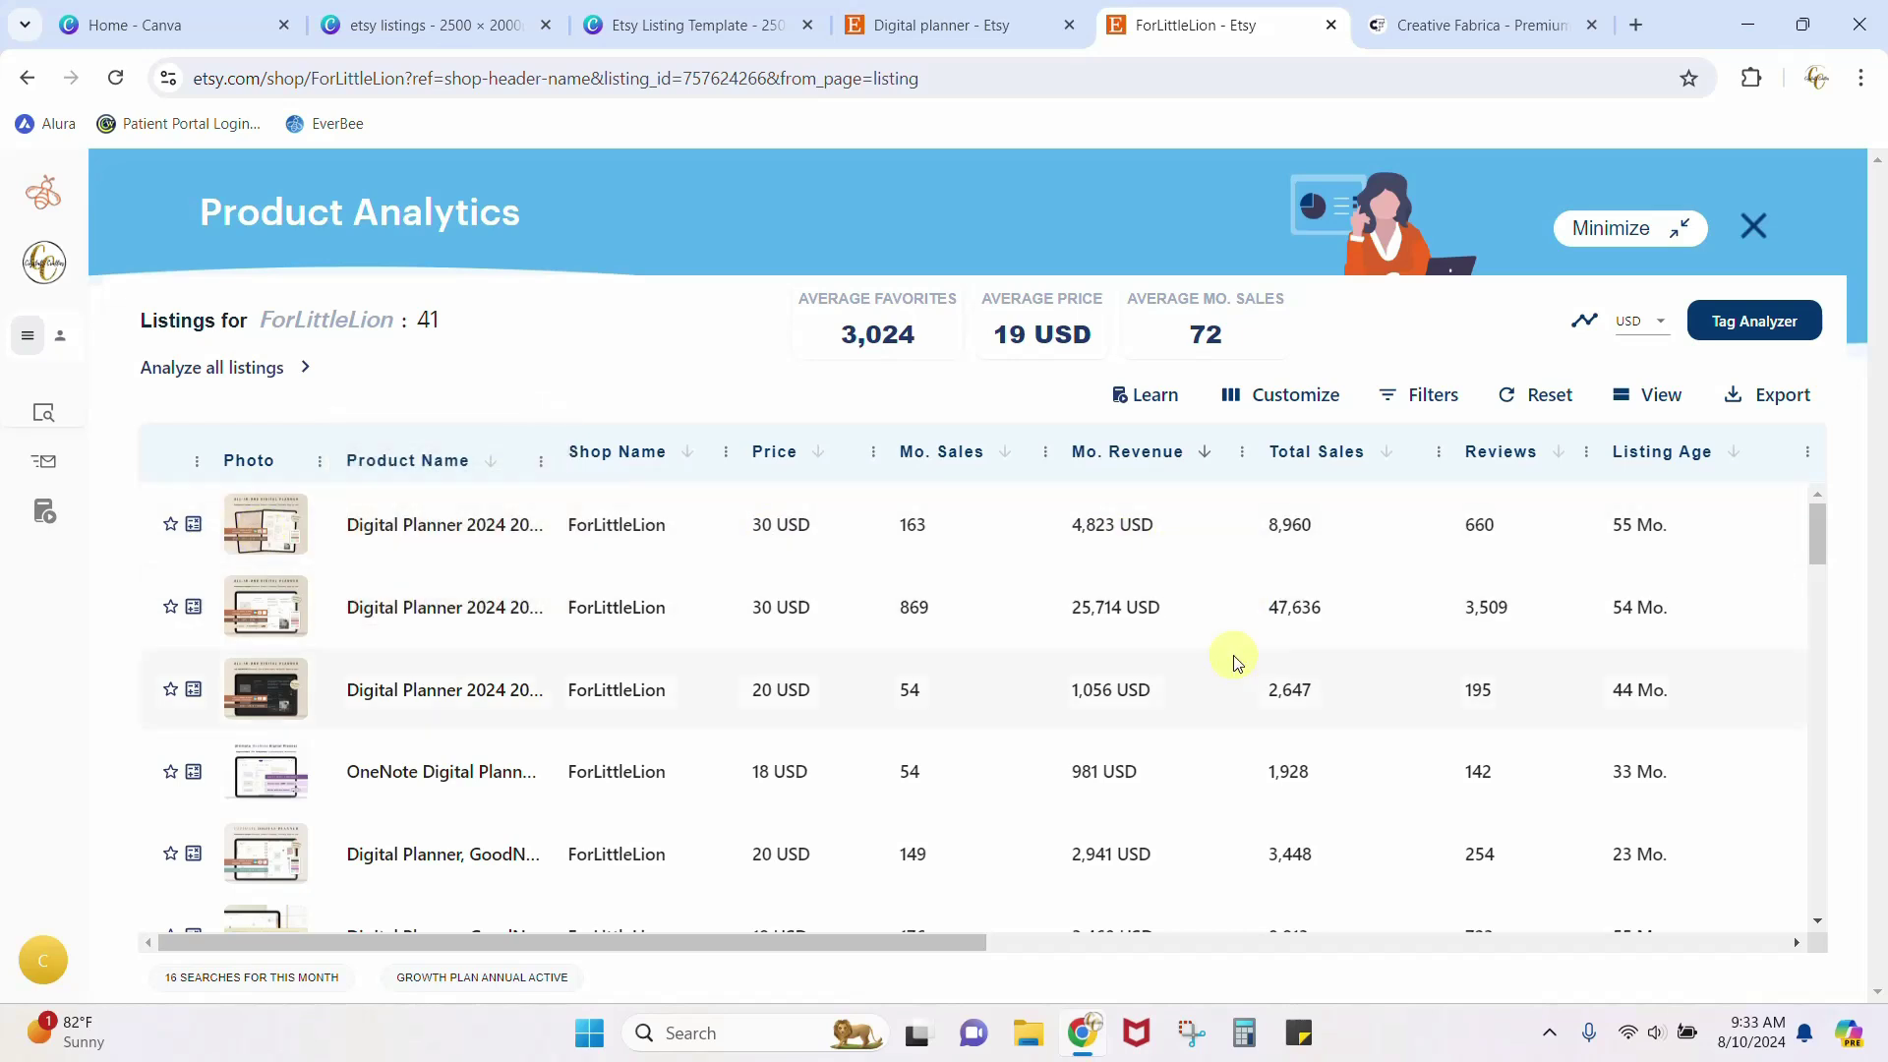
pyautogui.moveTo(1229, 630); pyautogui.dragTo(1111, 644)
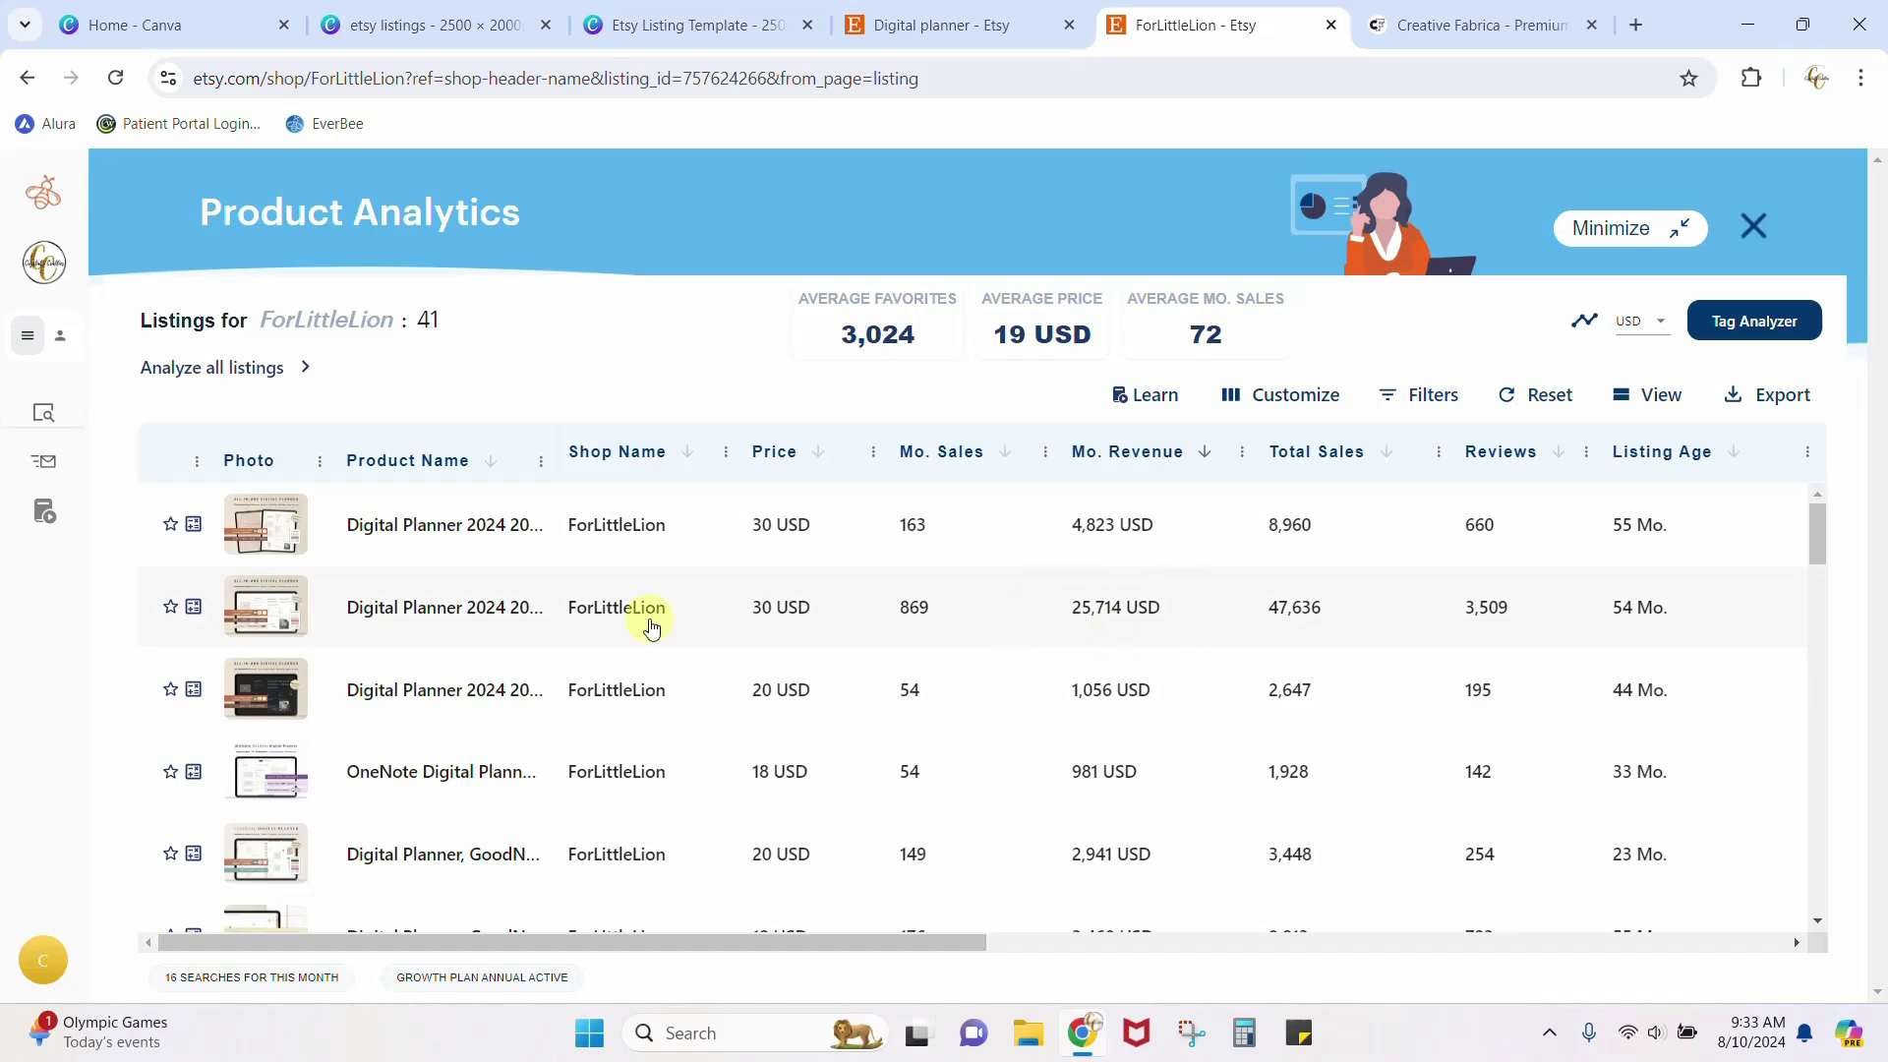
pyautogui.click(250, 619)
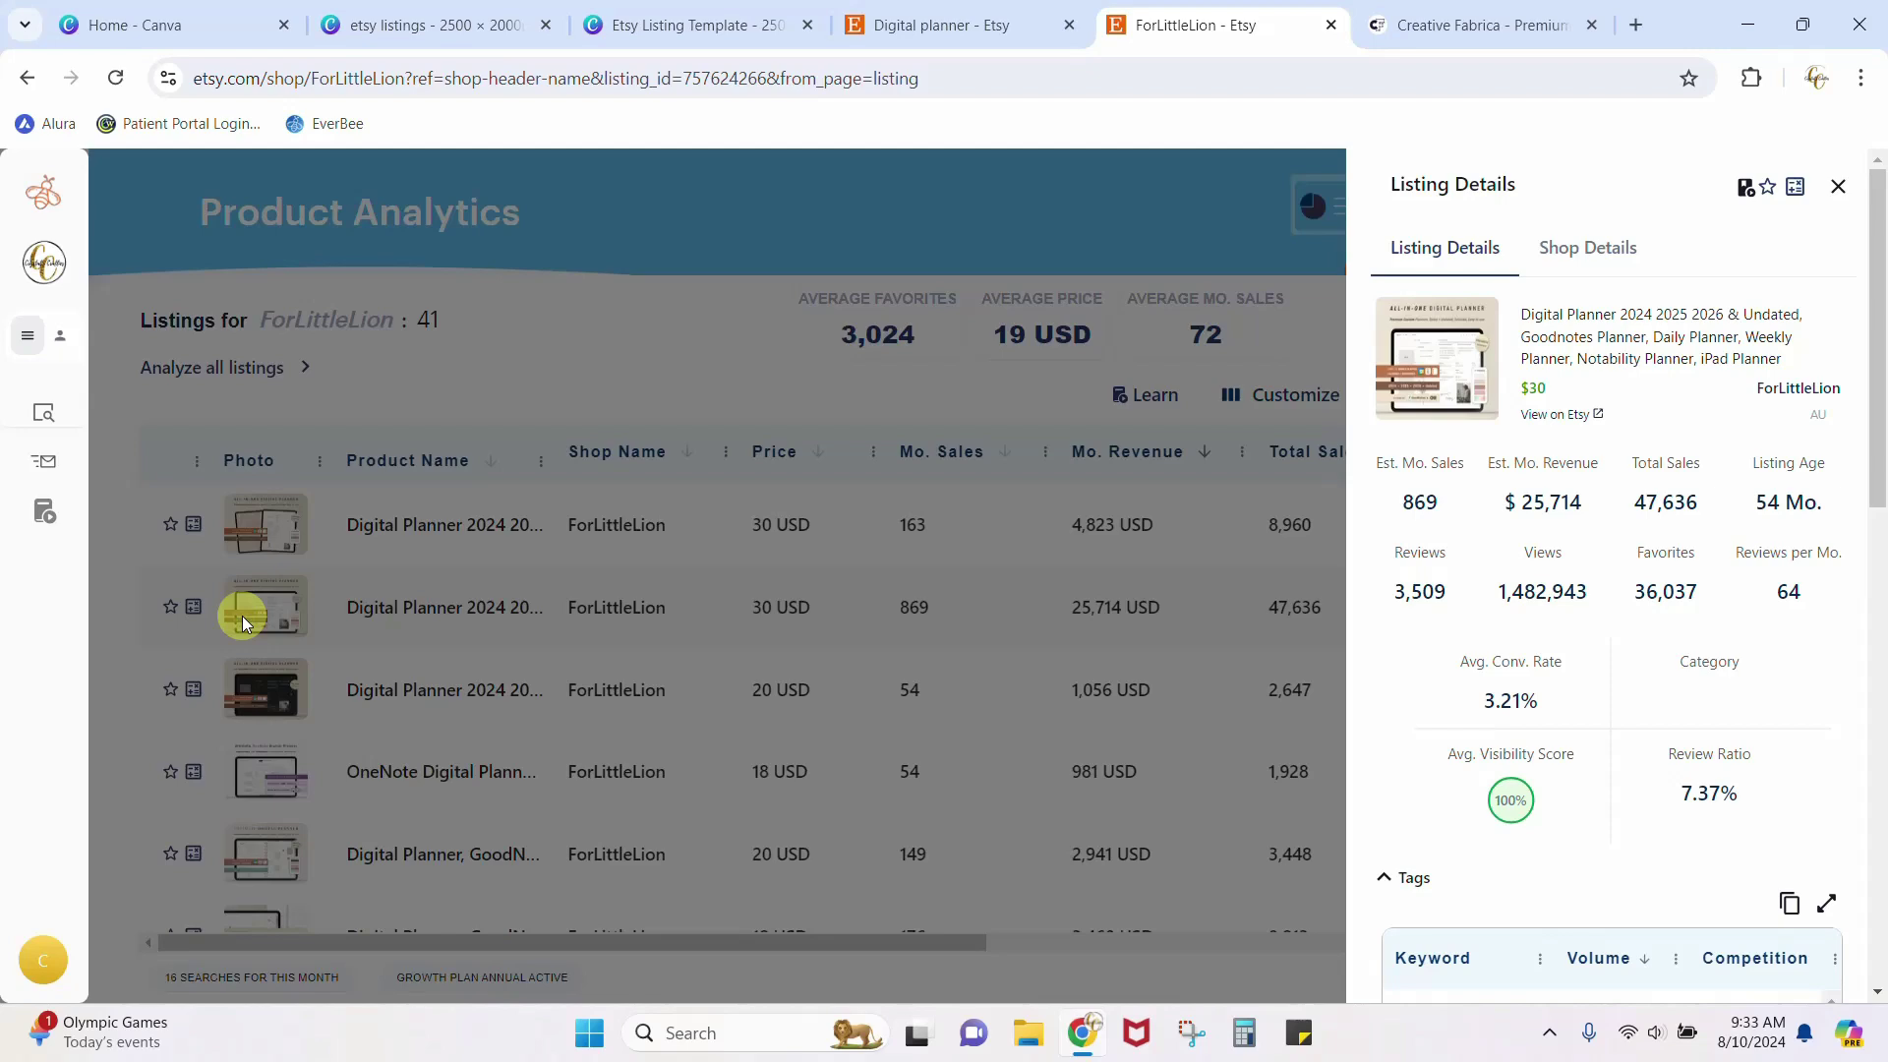
pyautogui.click(385, 605)
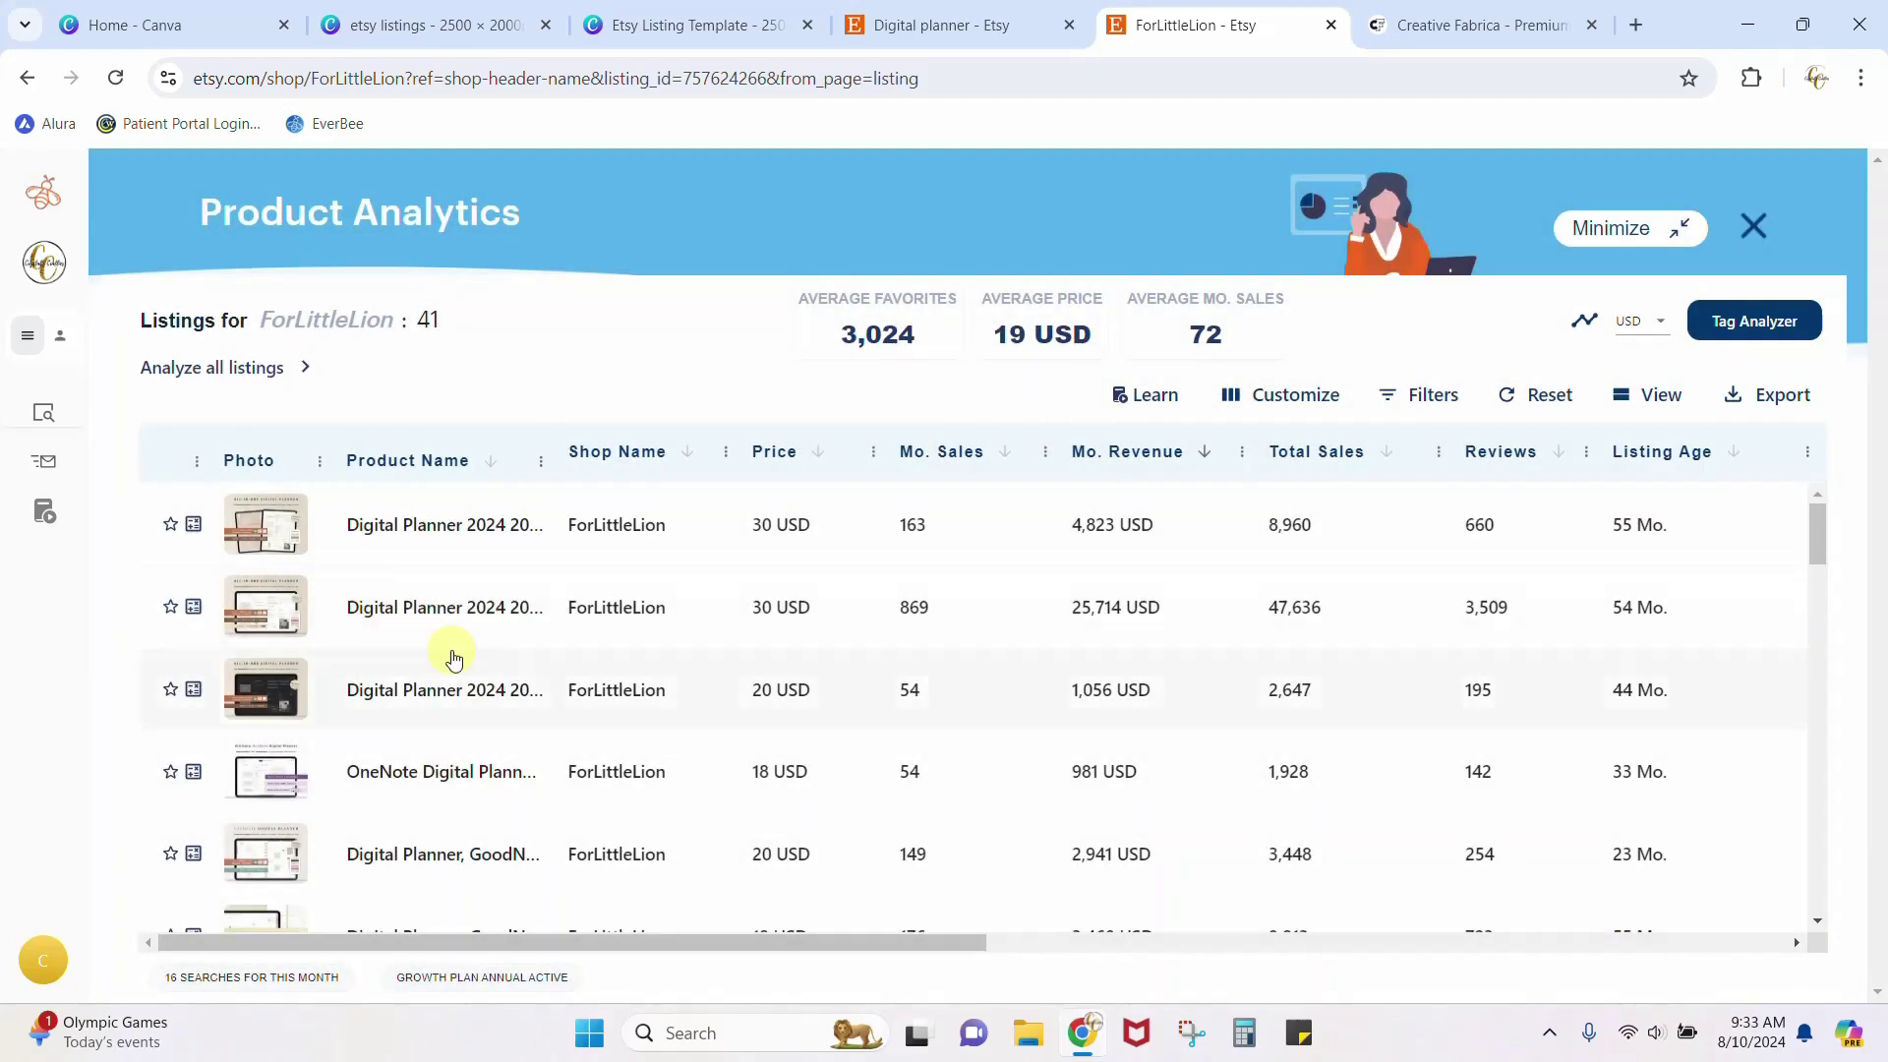
pyautogui.click(463, 617)
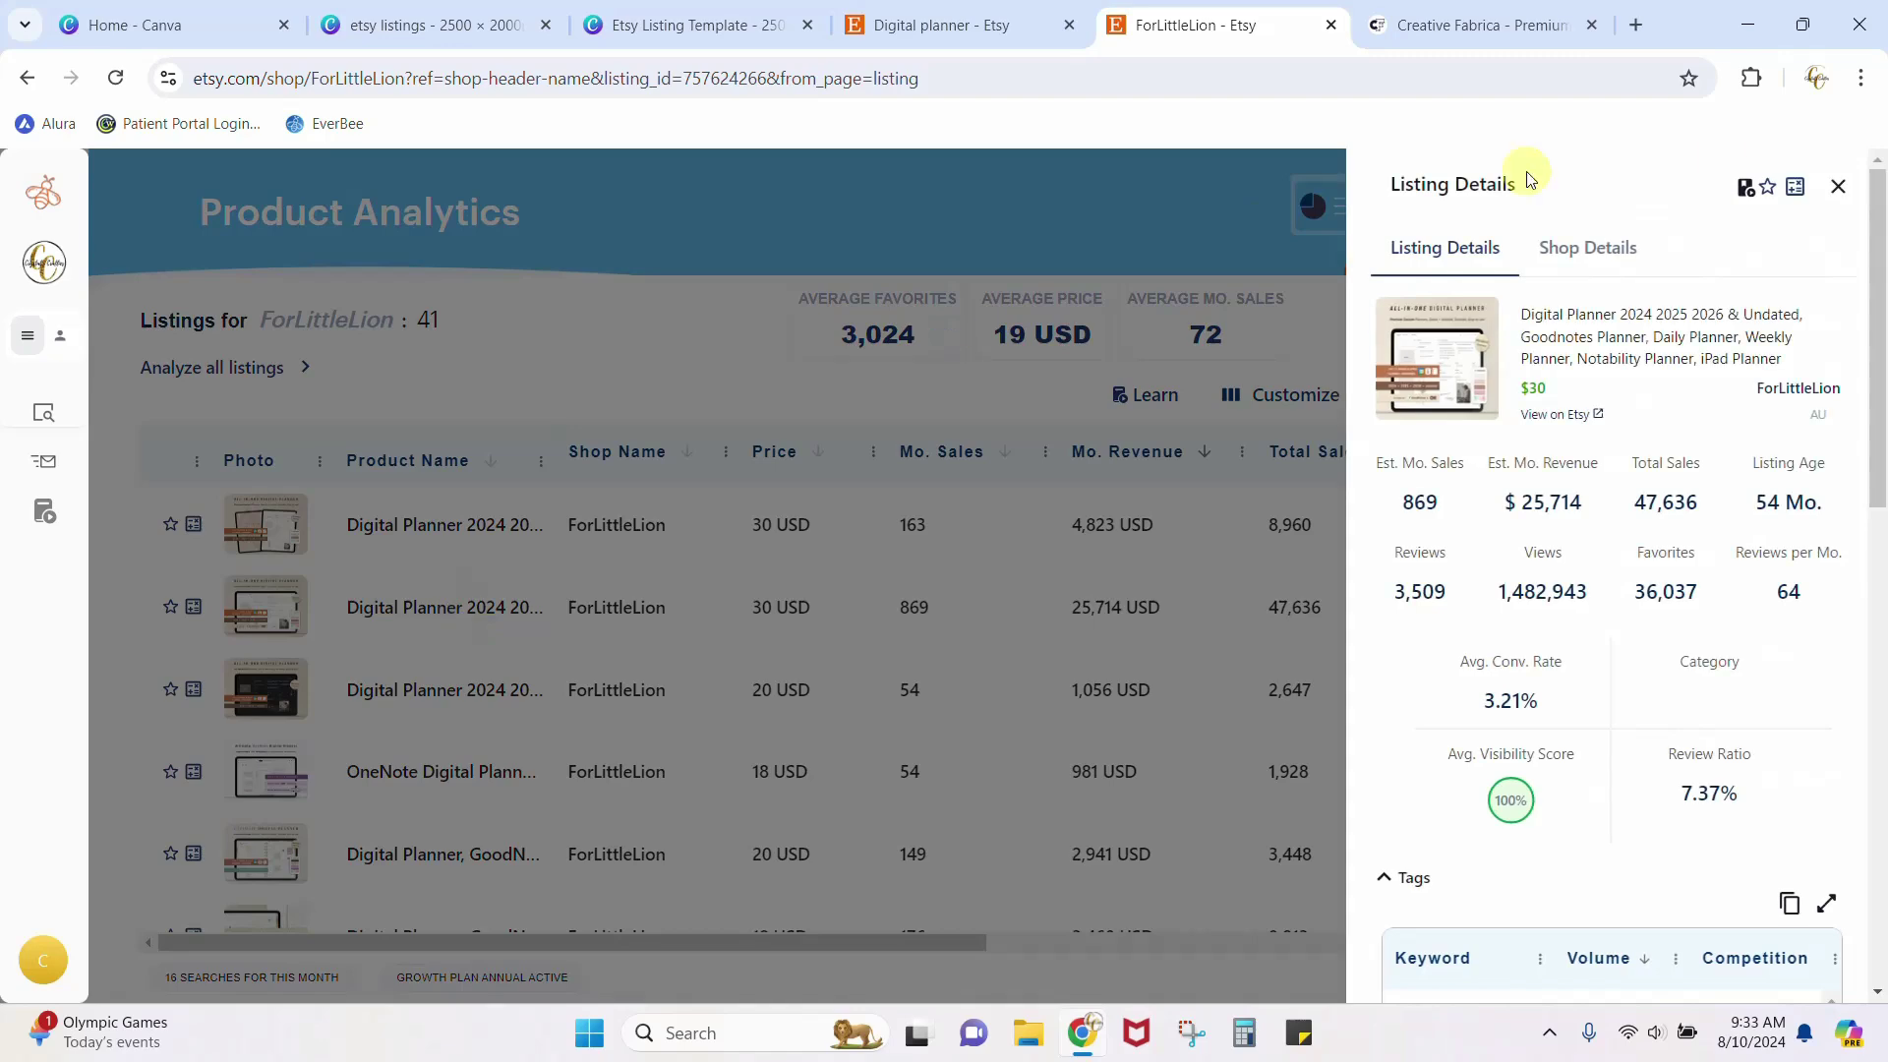
pyautogui.click(1837, 186)
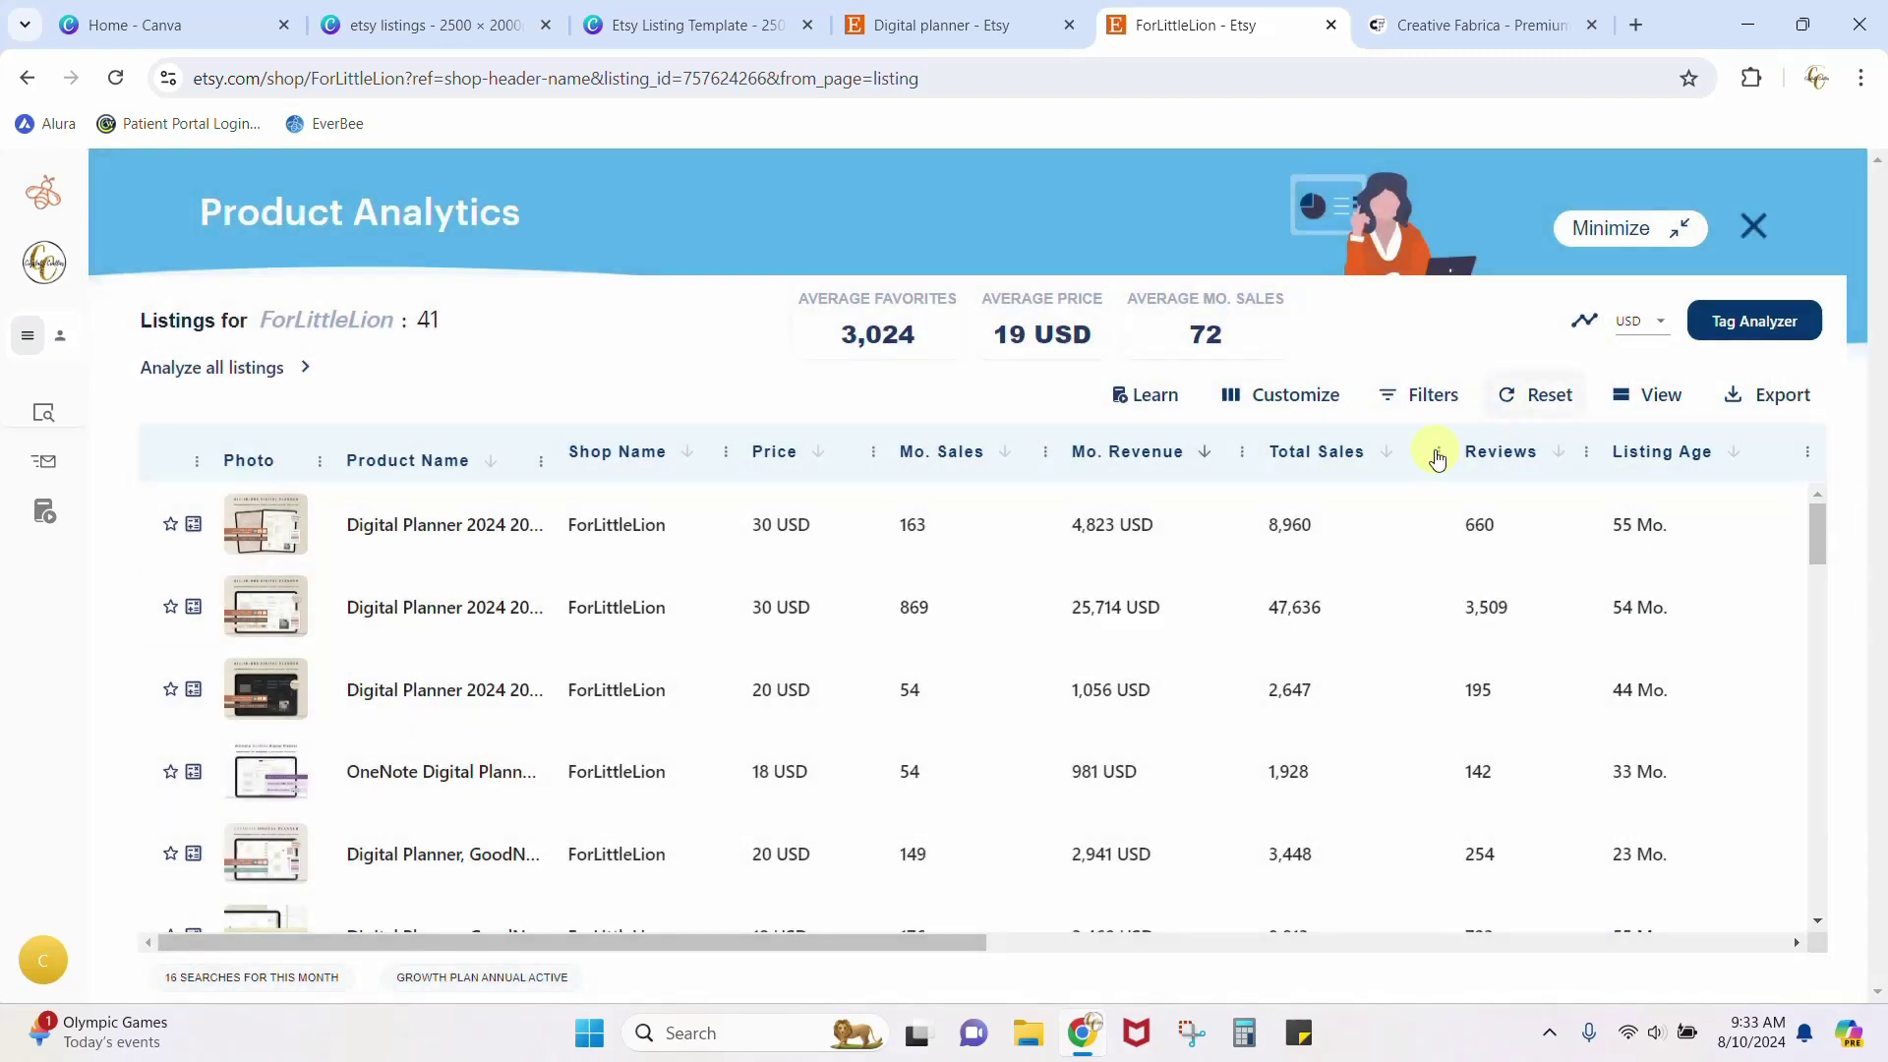
pyautogui.click(1330, 24)
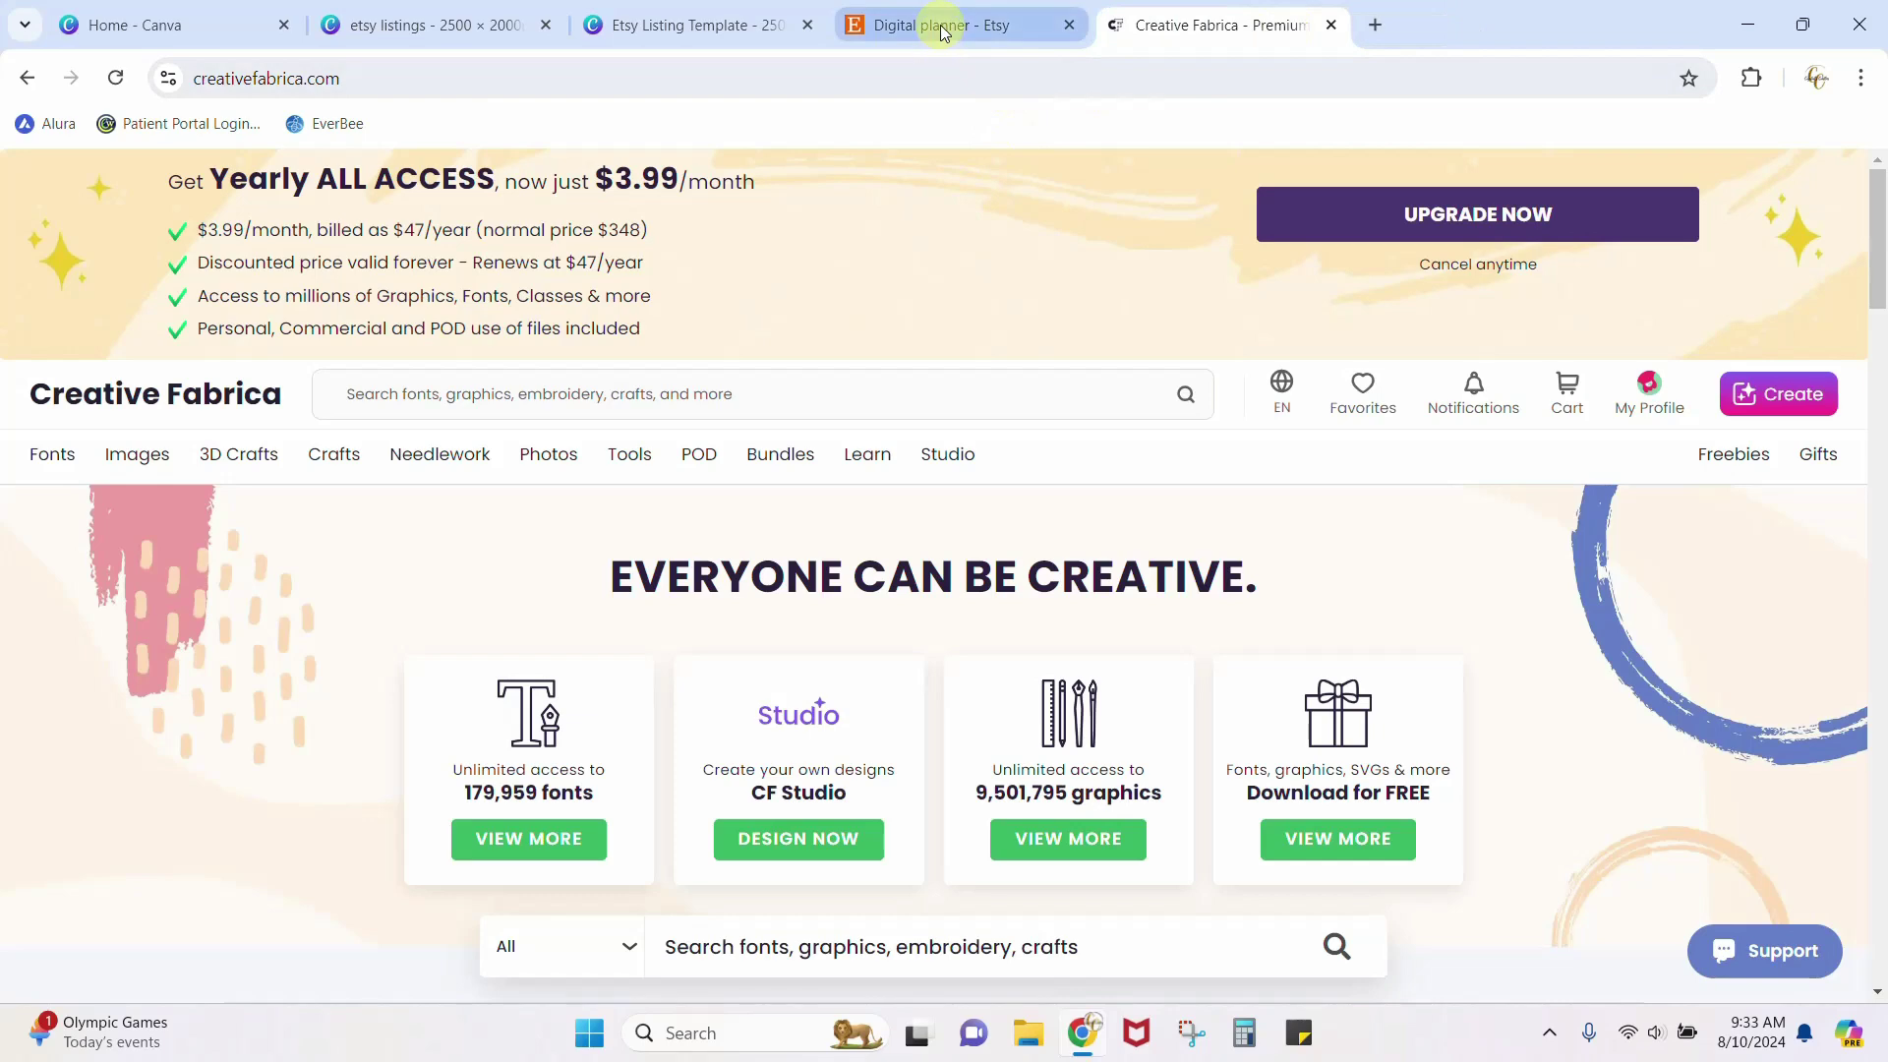
# Switch to the Etsy Listing Template design and review the background and layout of its three pages.
pyautogui.click(689, 25)
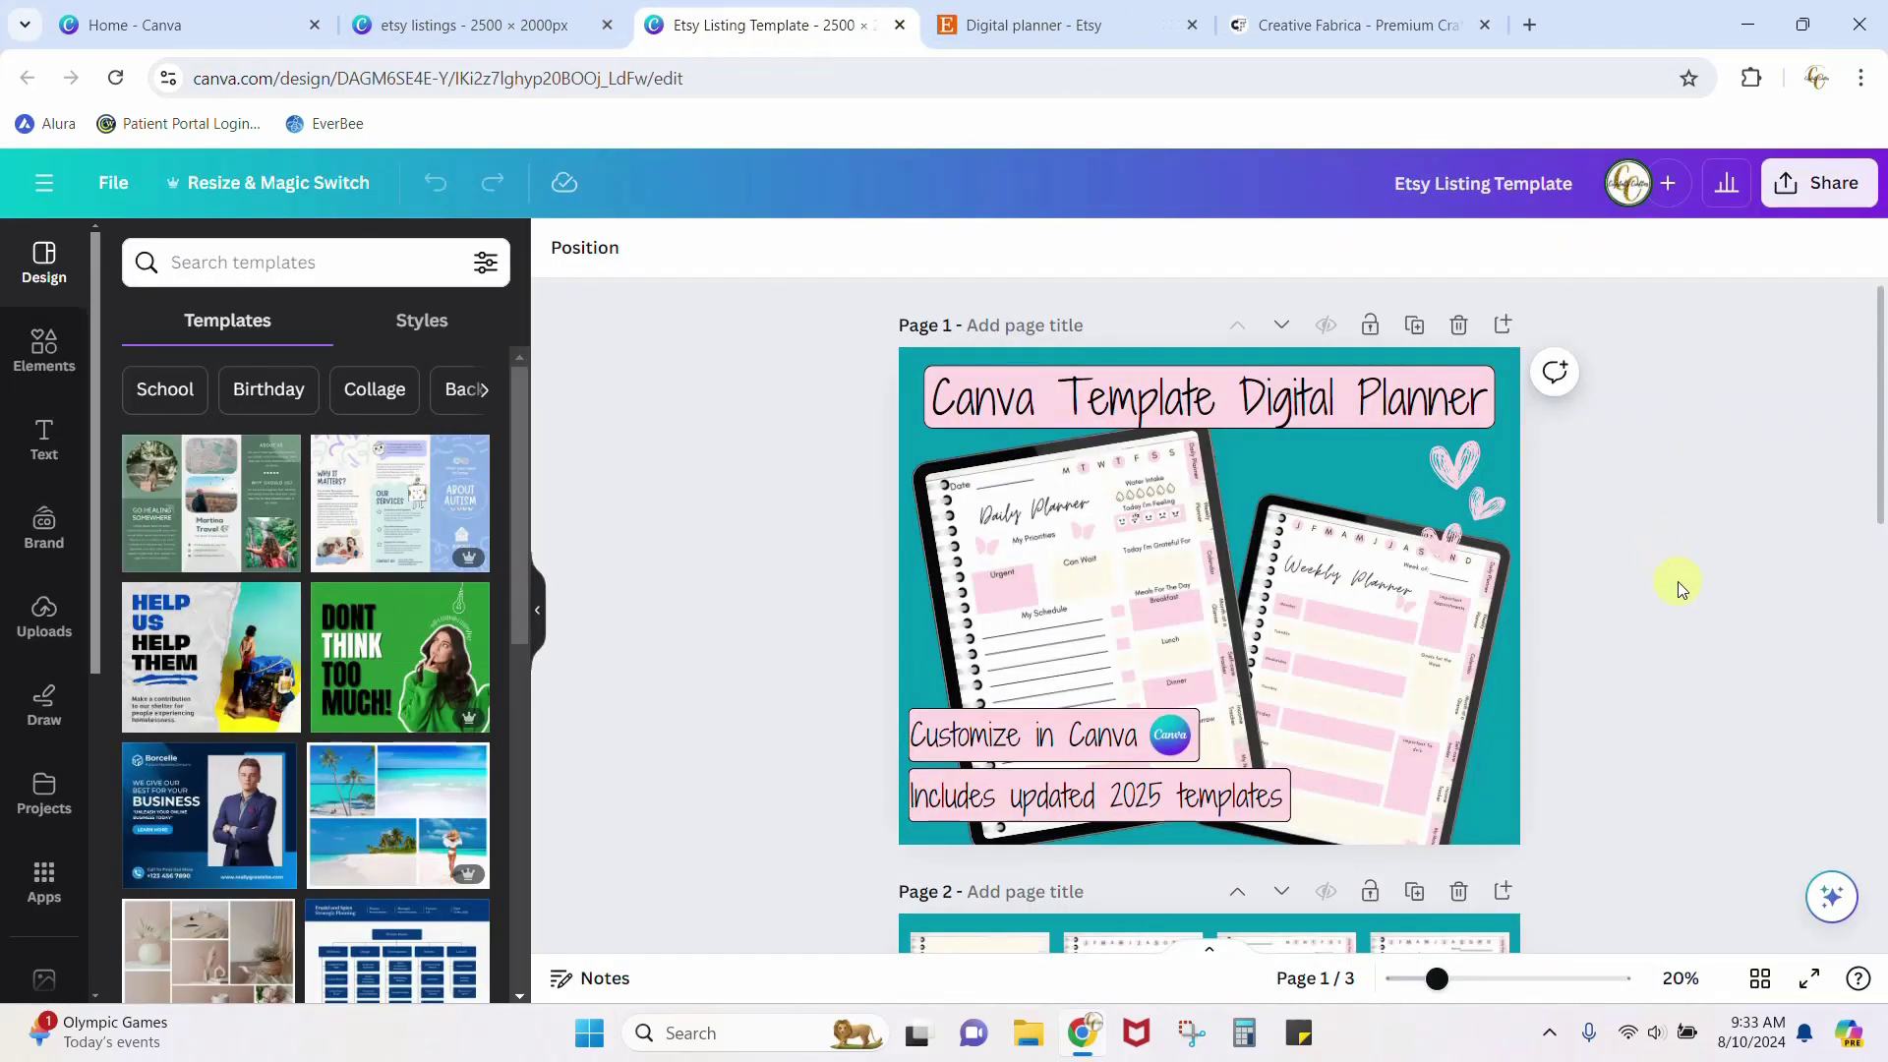
pyautogui.scroll(-1, 1662, 565)
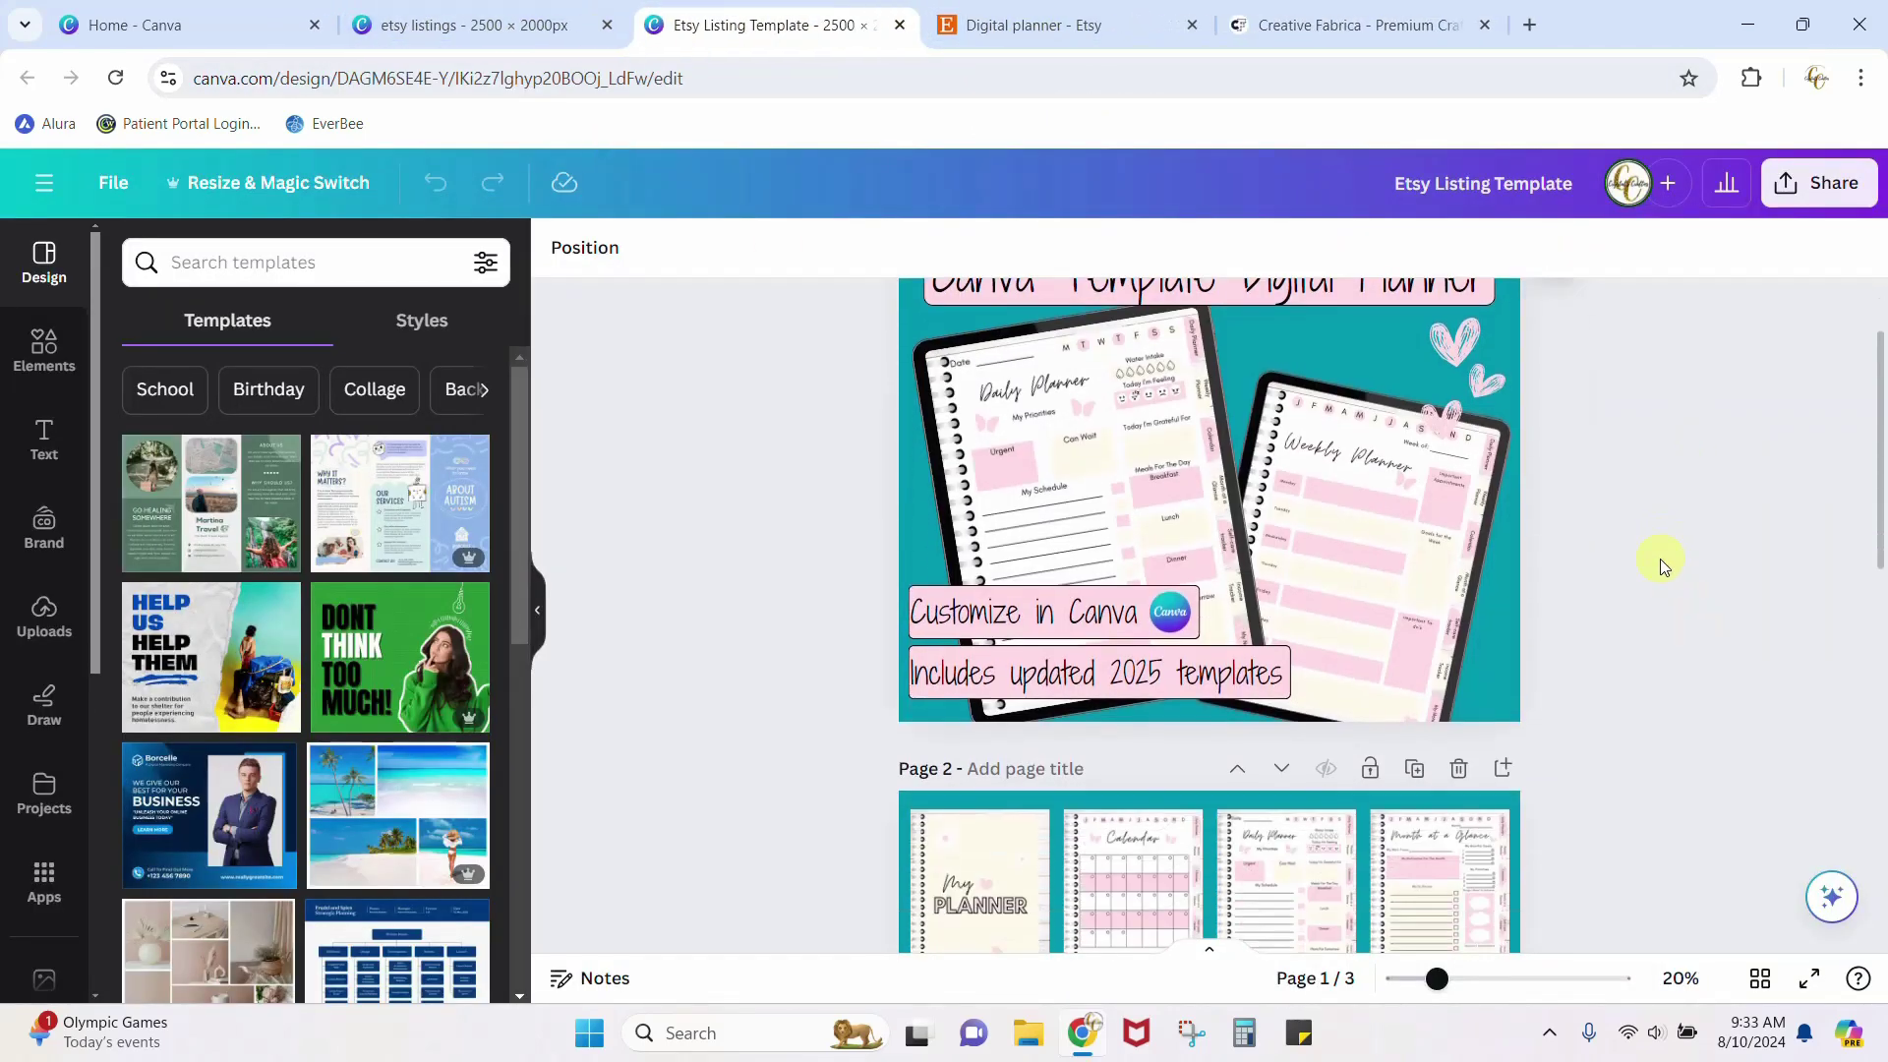
pyautogui.scroll(-1, 1660, 559)
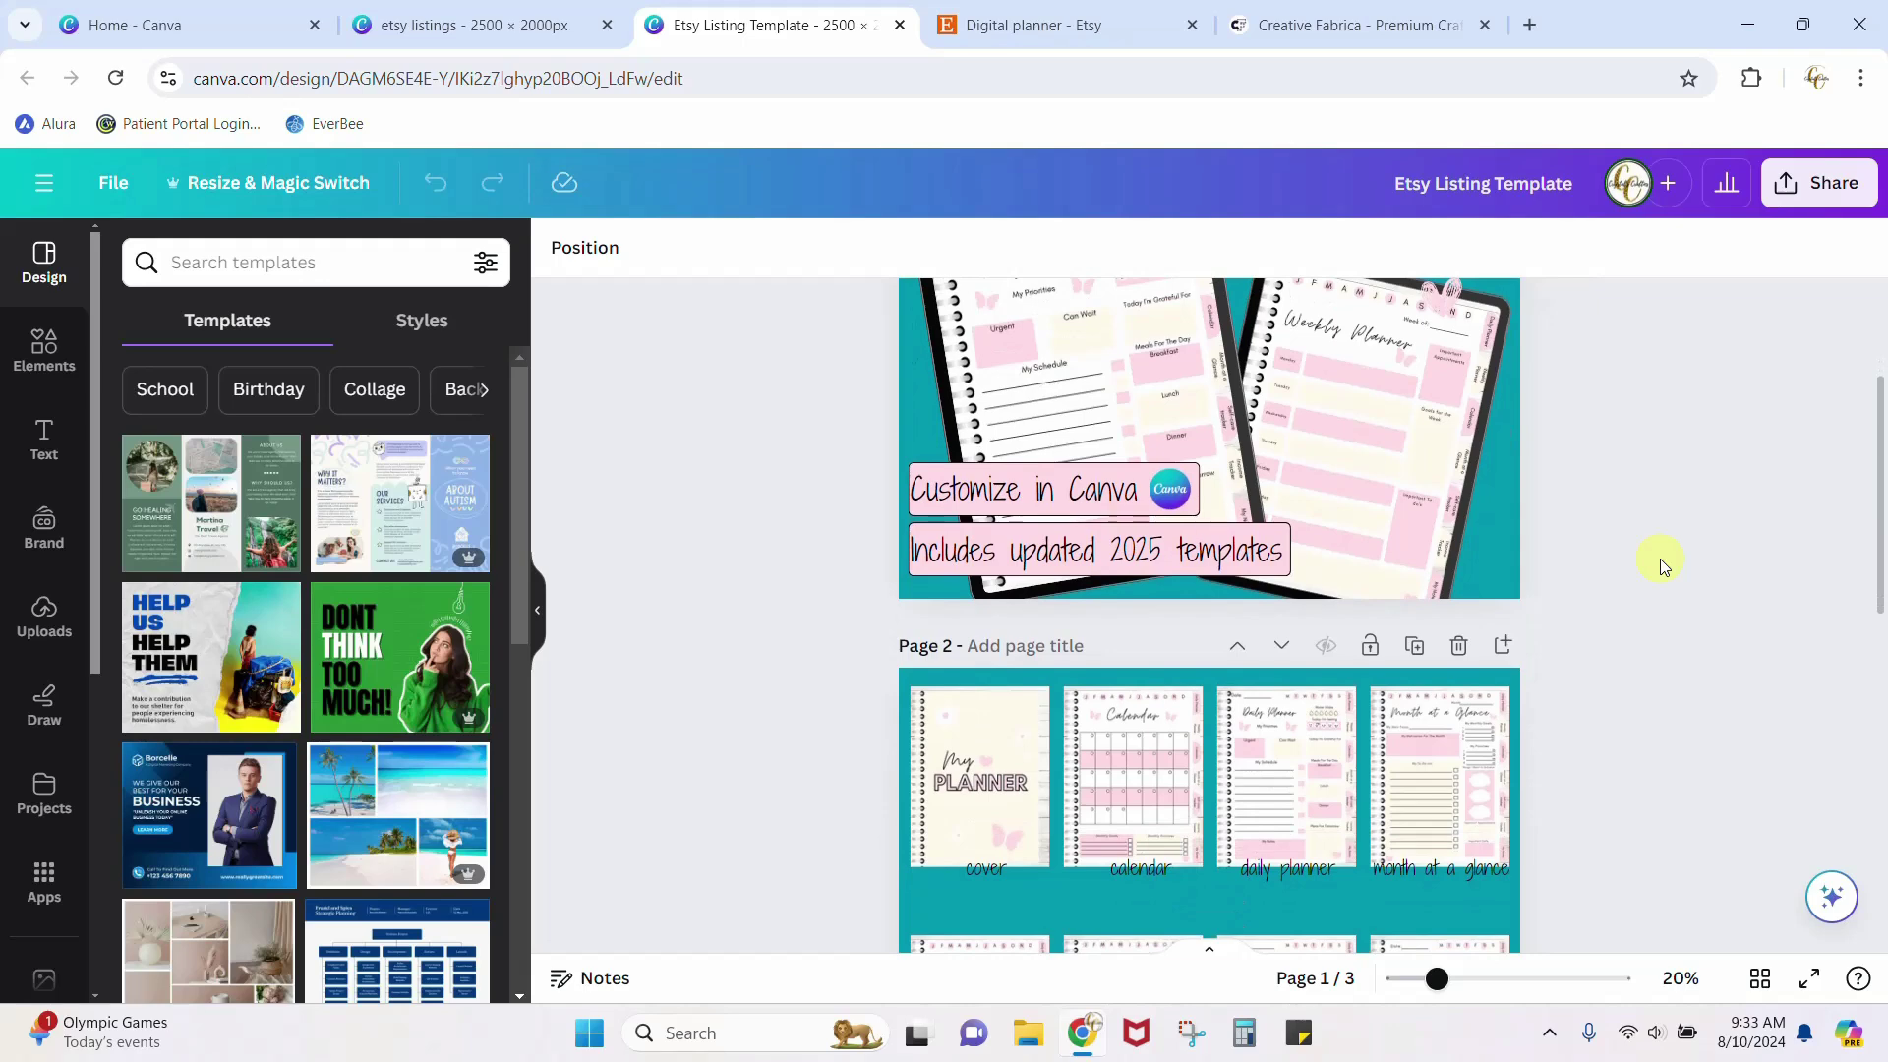
pyautogui.scroll(-2, 1659, 559)
pyautogui.scroll(-1, 1660, 558)
pyautogui.scroll(5, 1660, 559)
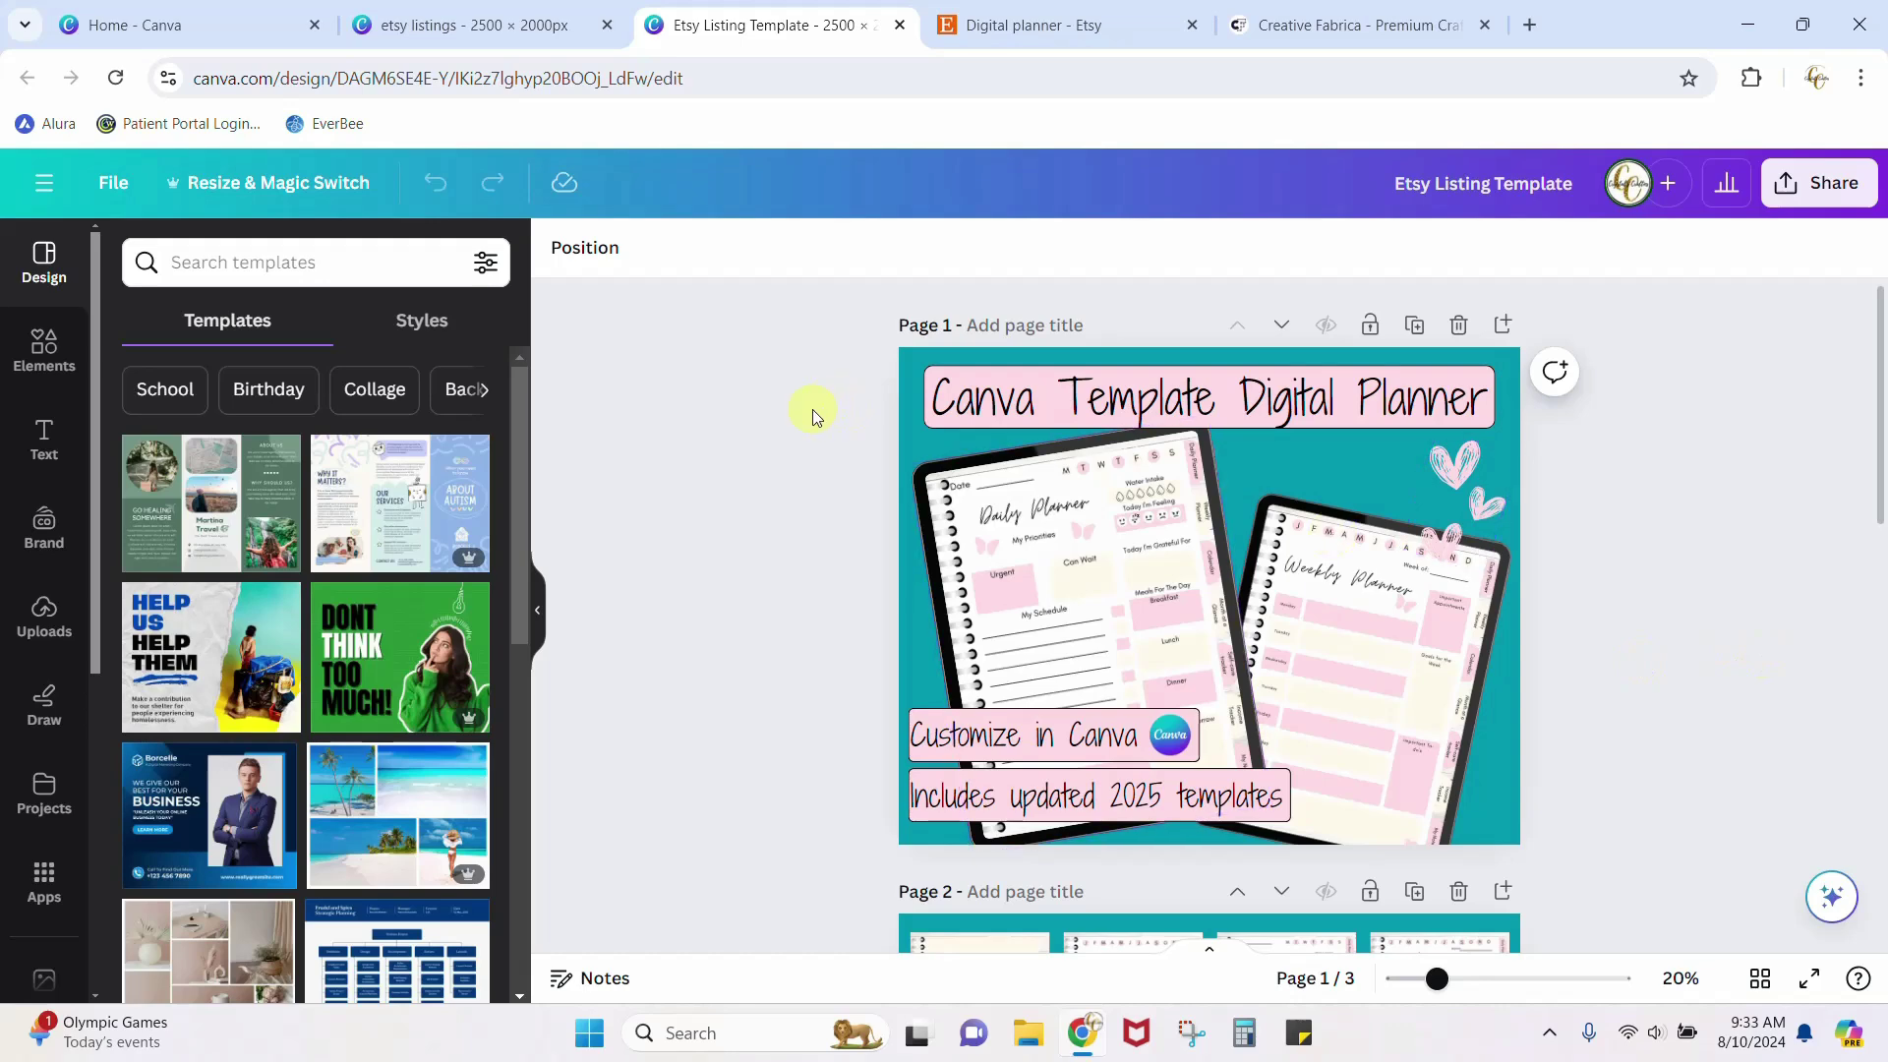
pyautogui.click(898, 368)
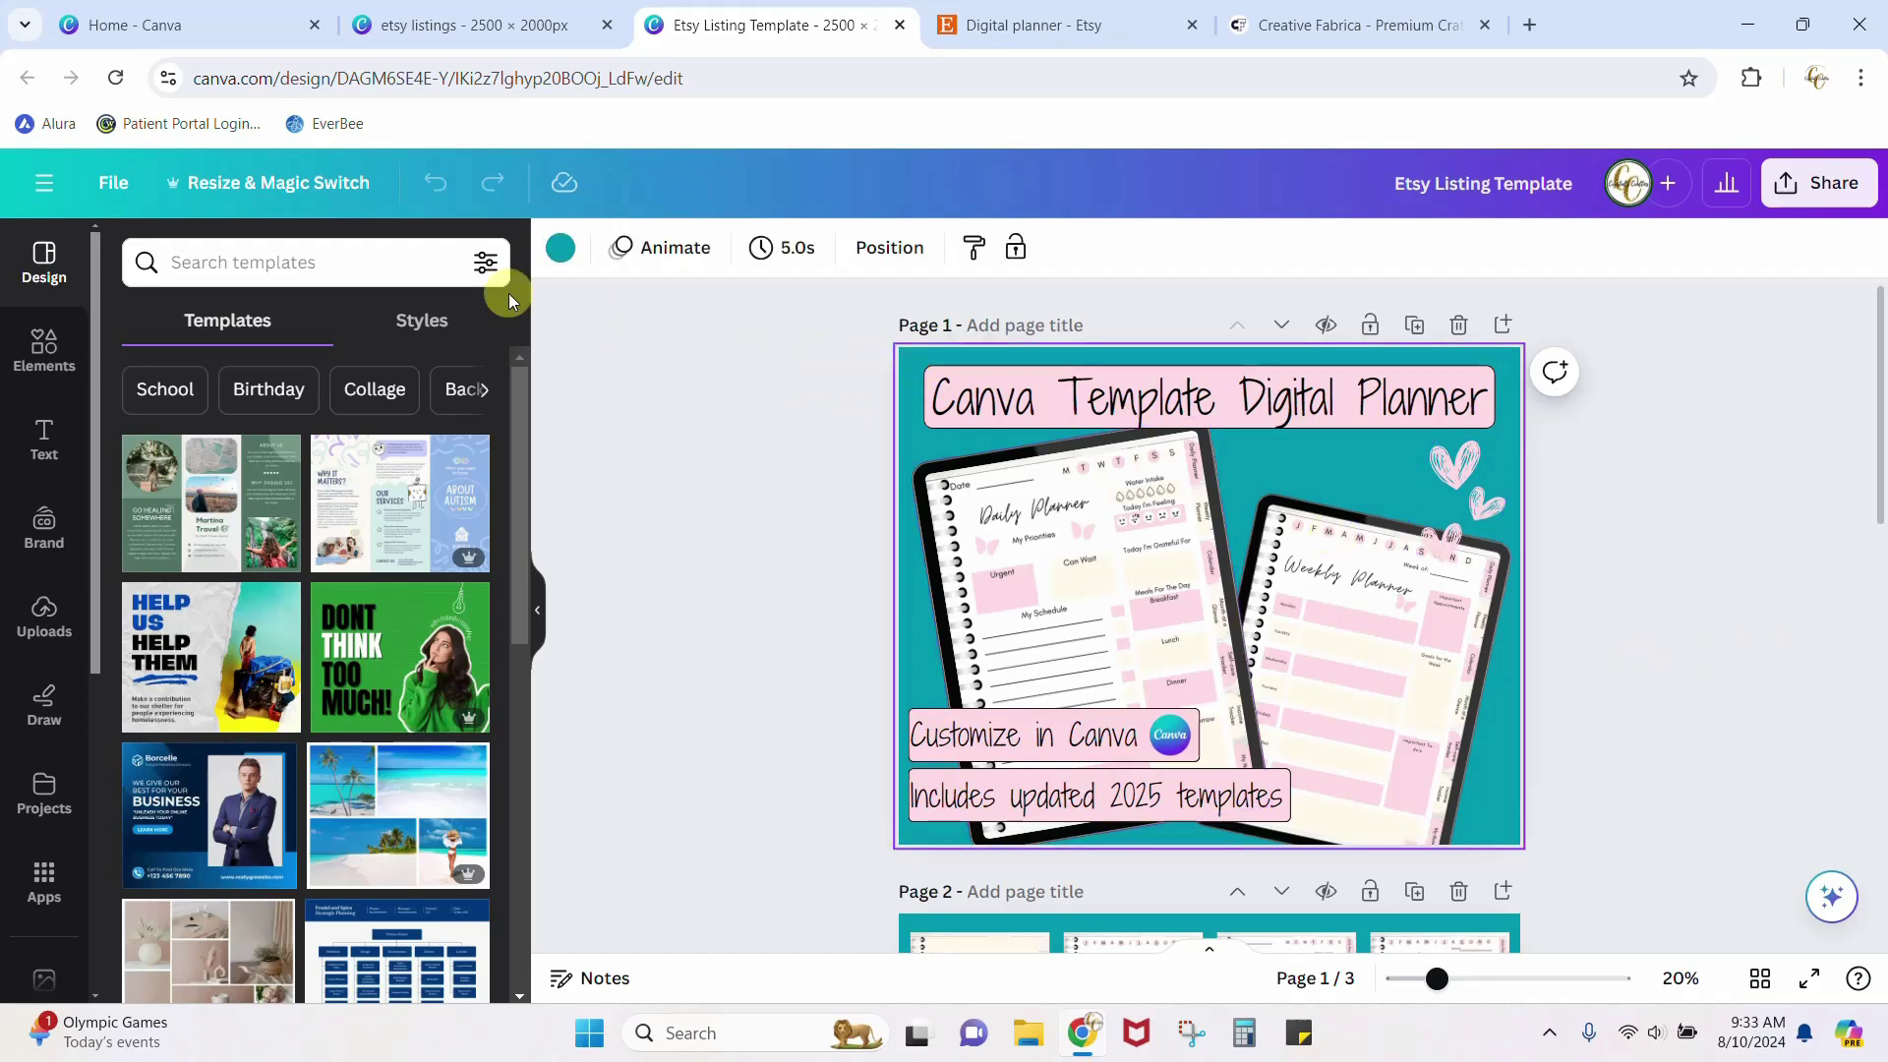
pyautogui.scroll(-6, 716, 478)
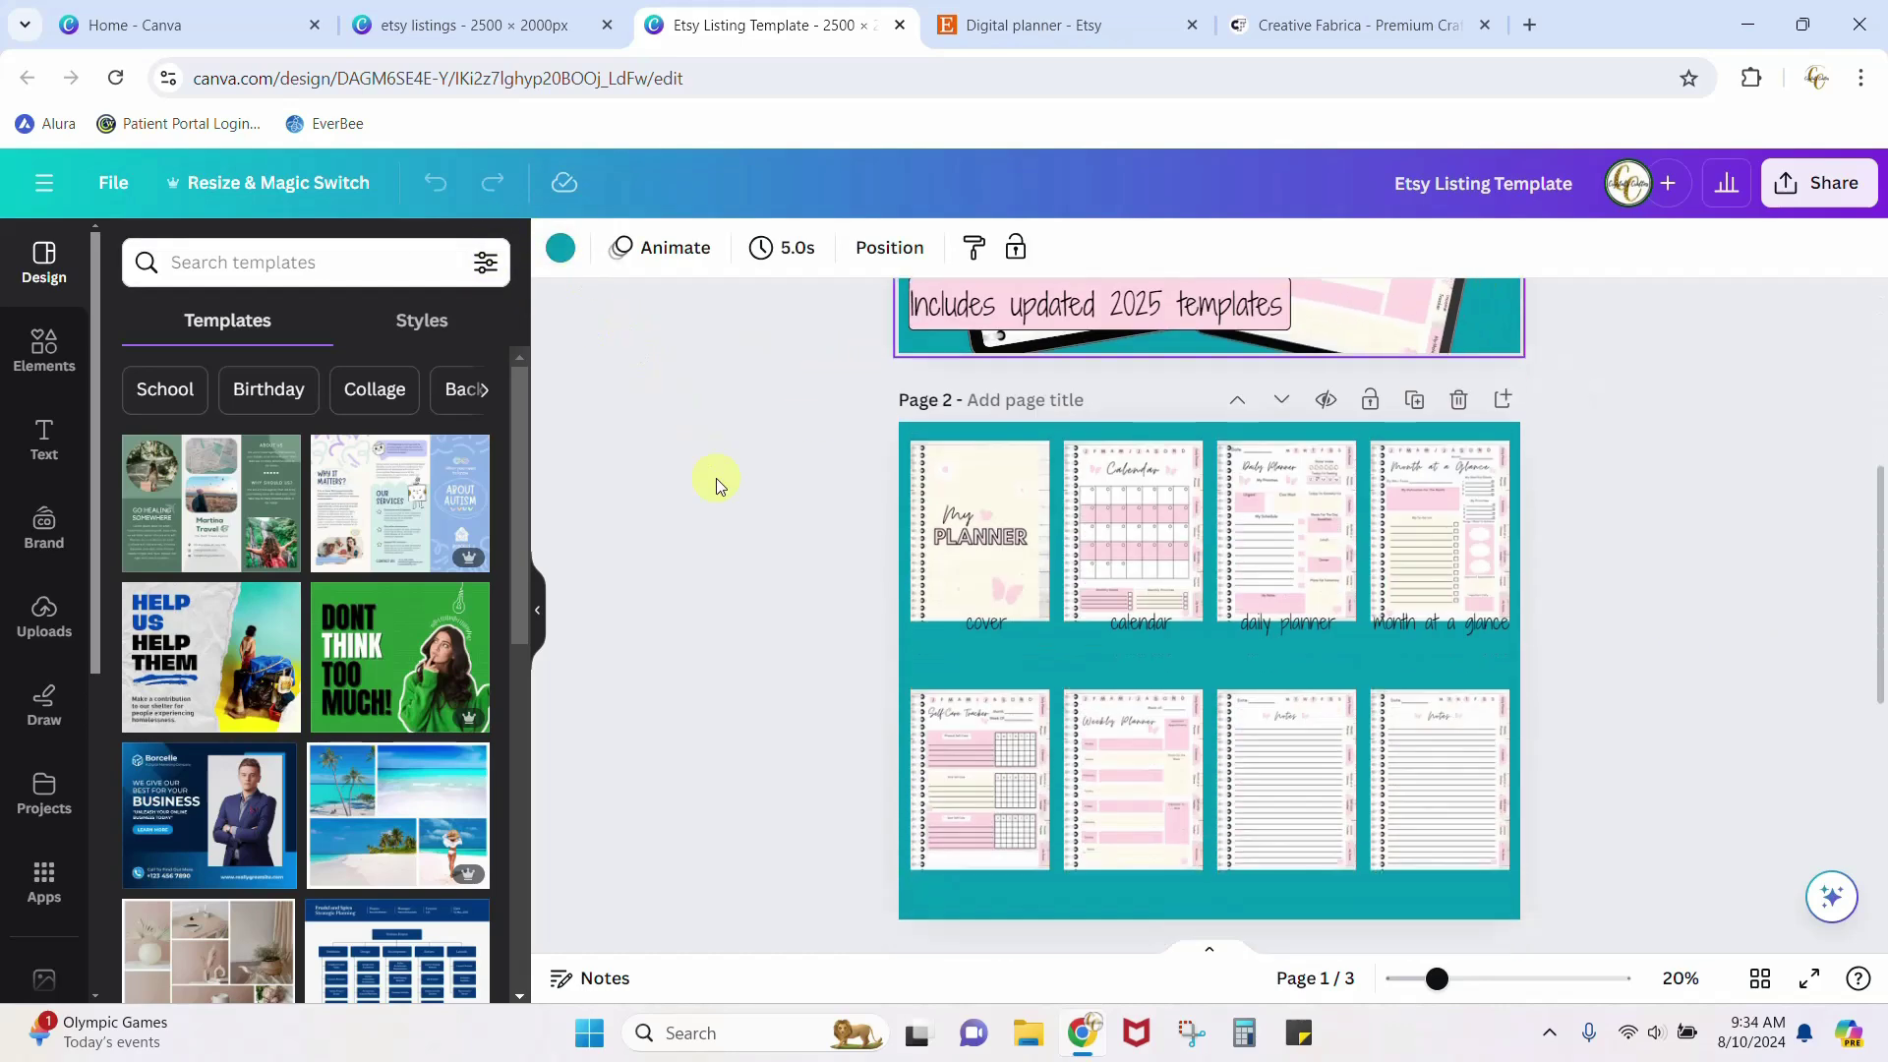
pyautogui.scroll(-3, 716, 478)
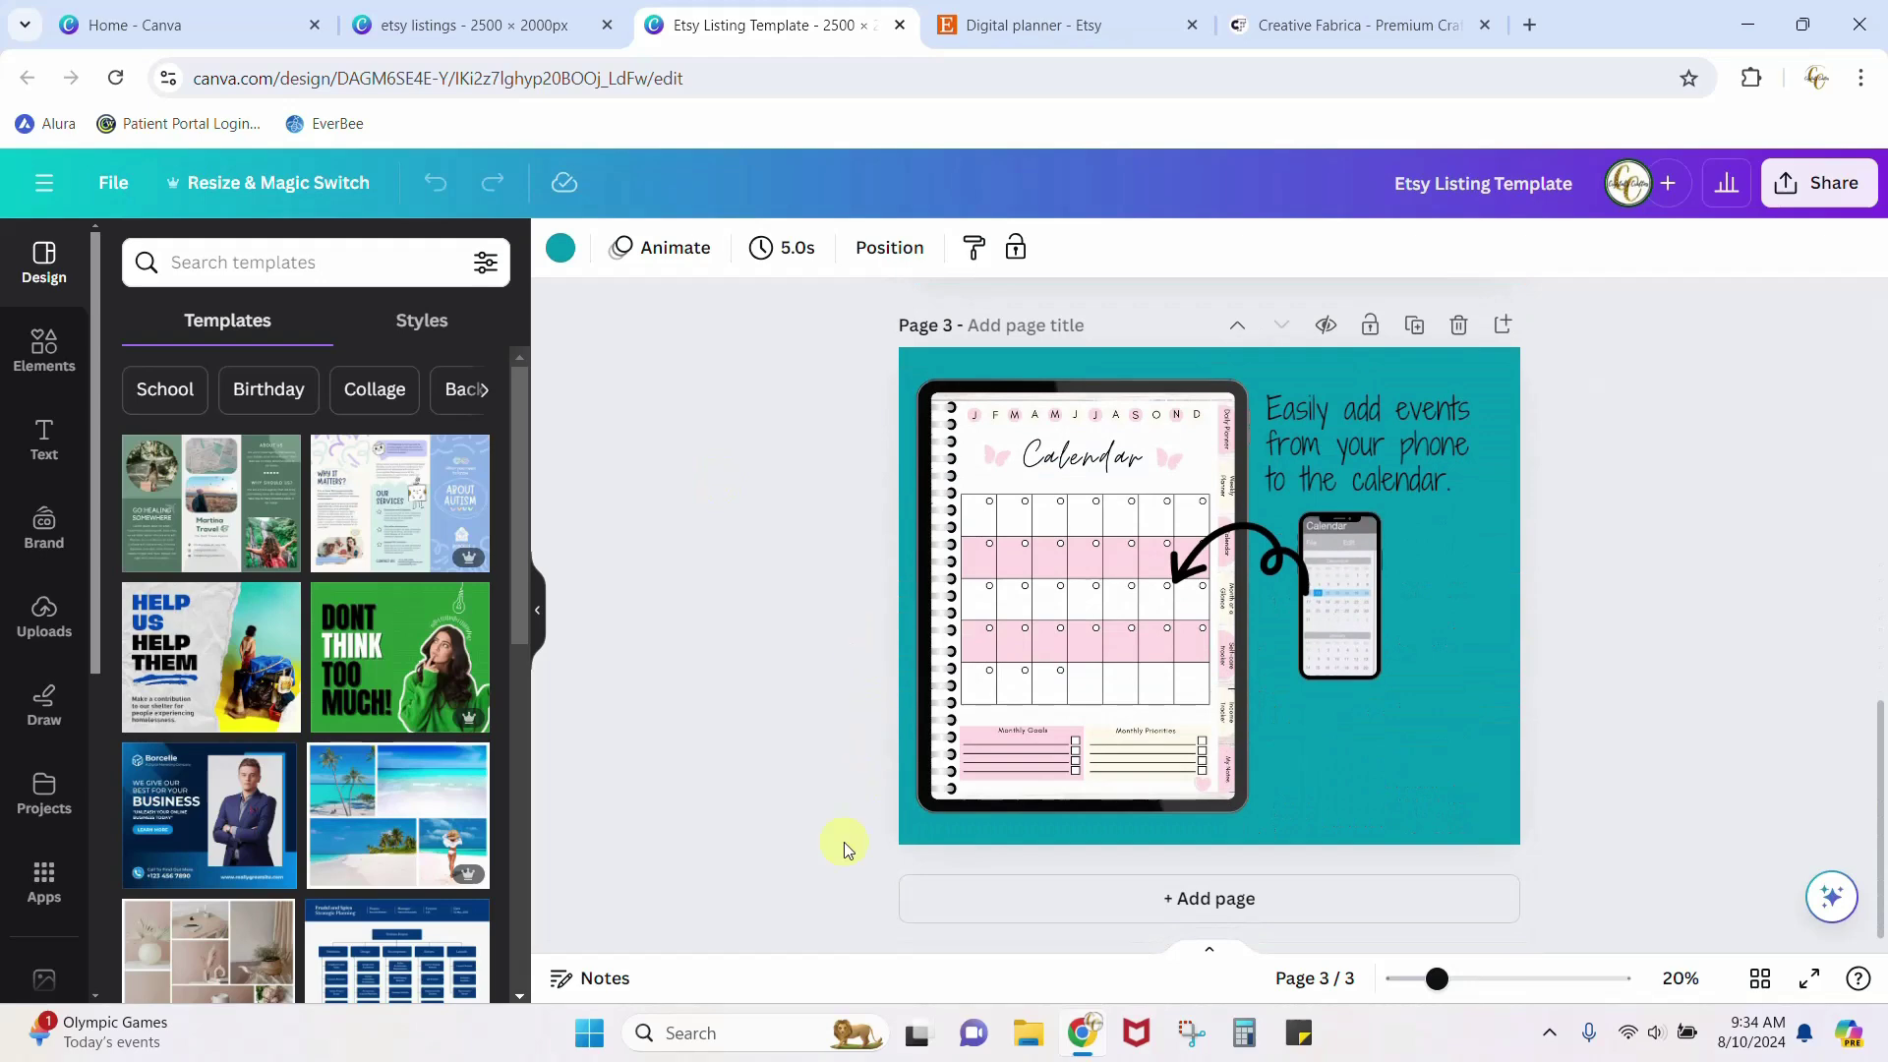
# Add a fourth blank page after page 3 and set its background to the light blue default solid color.
pyautogui.click(1027, 906)
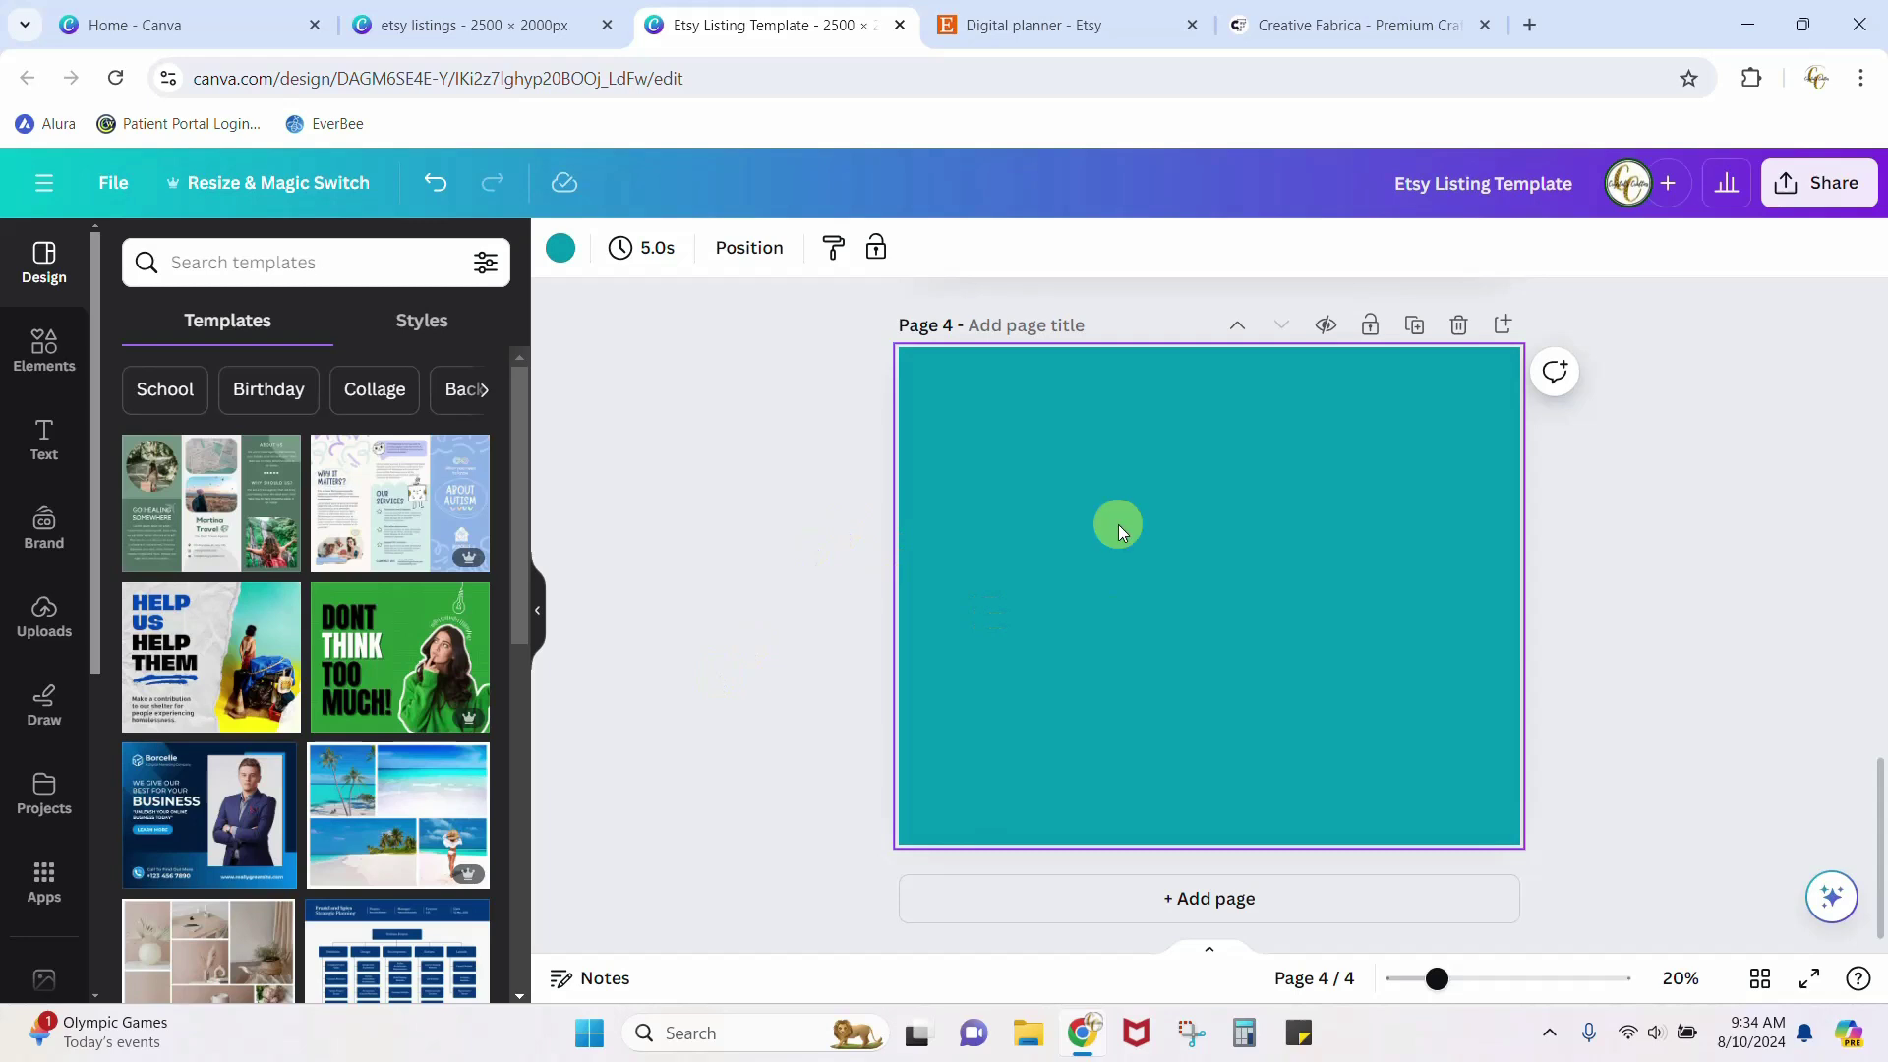
pyautogui.click(557, 247)
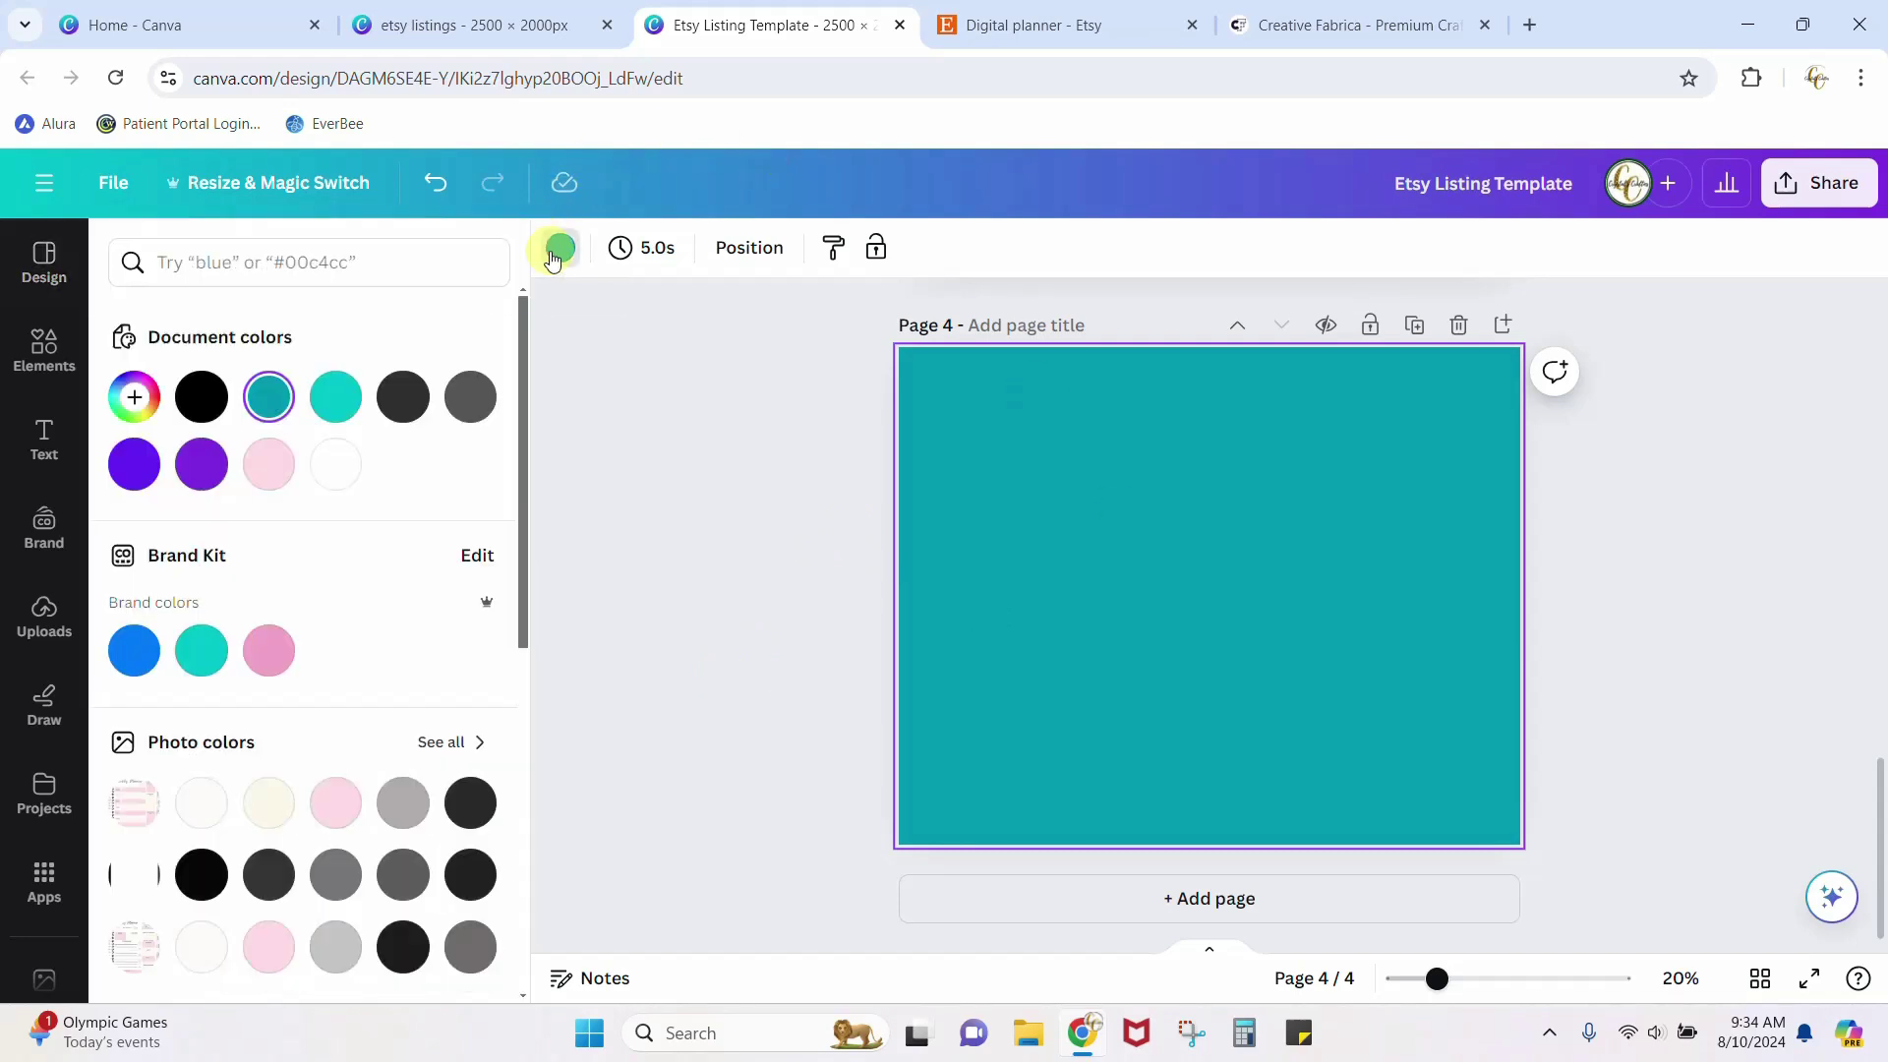
pyautogui.scroll(-6, 236, 678)
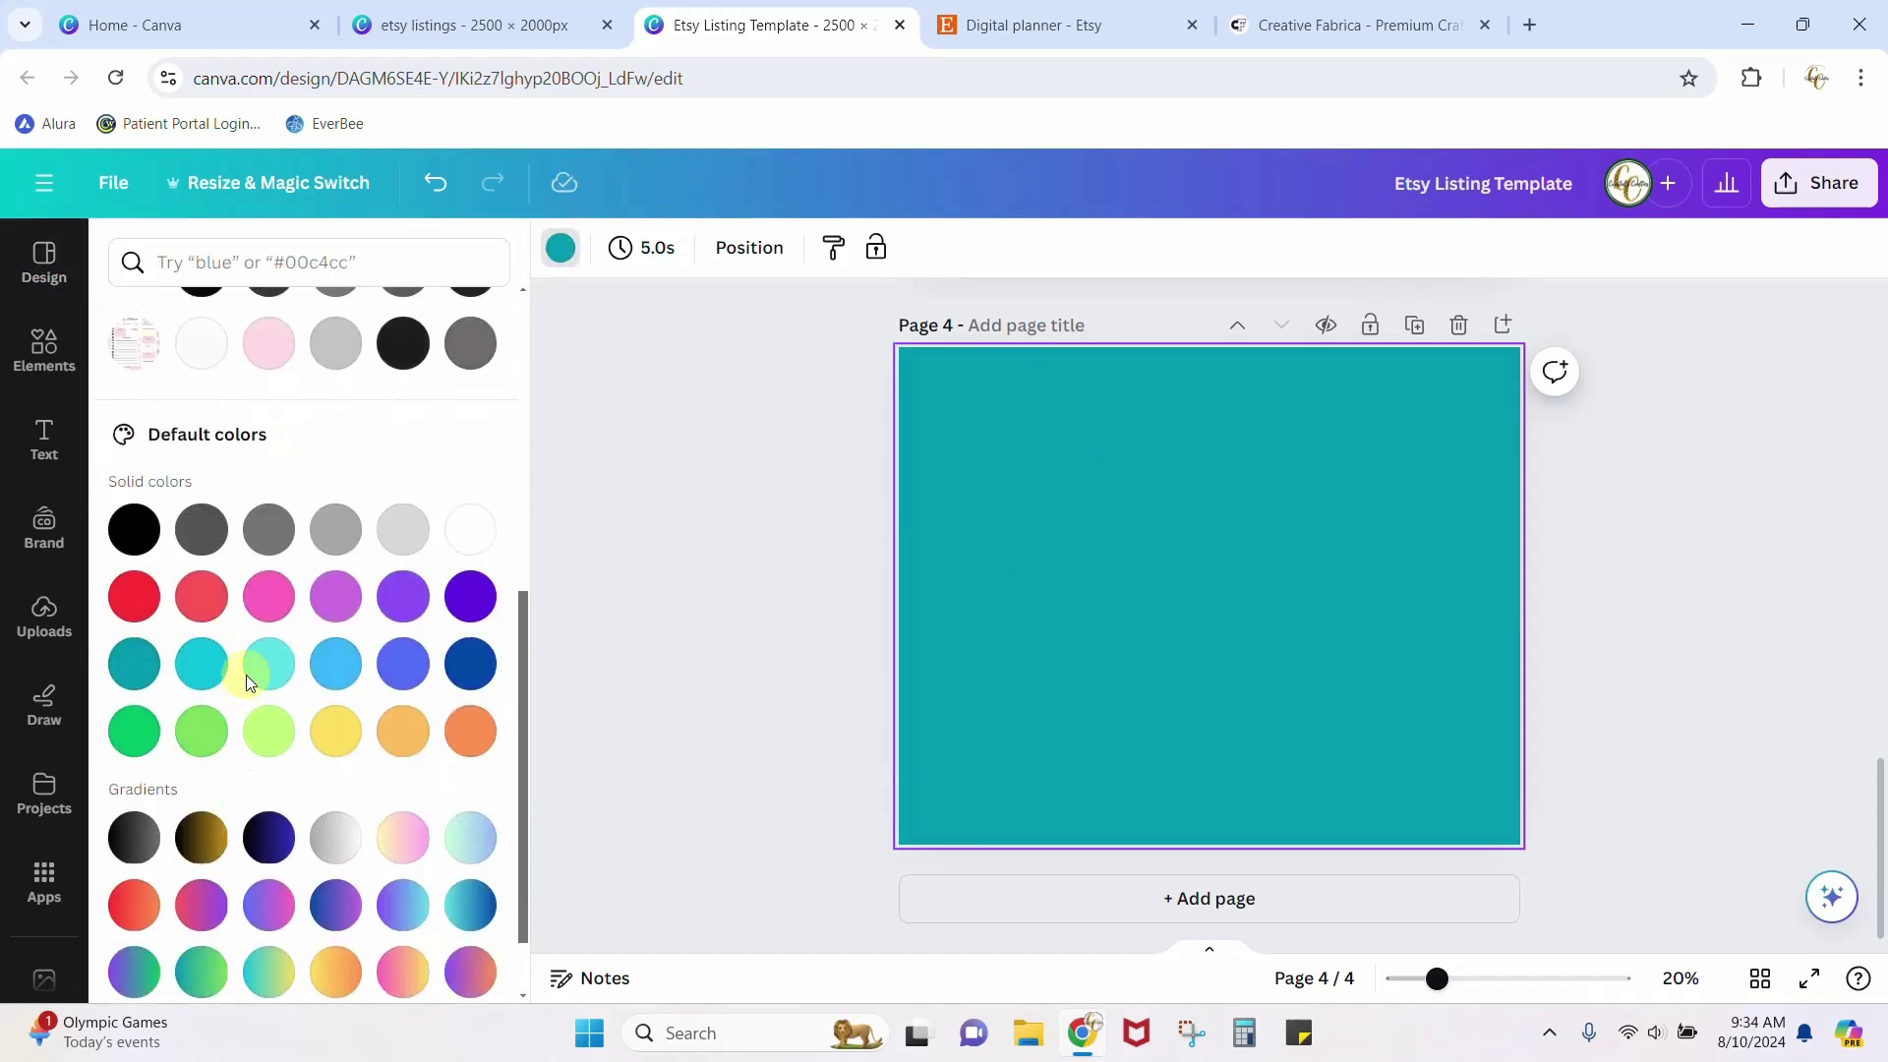
pyautogui.scroll(-1, 248, 678)
pyautogui.scroll(5, 253, 561)
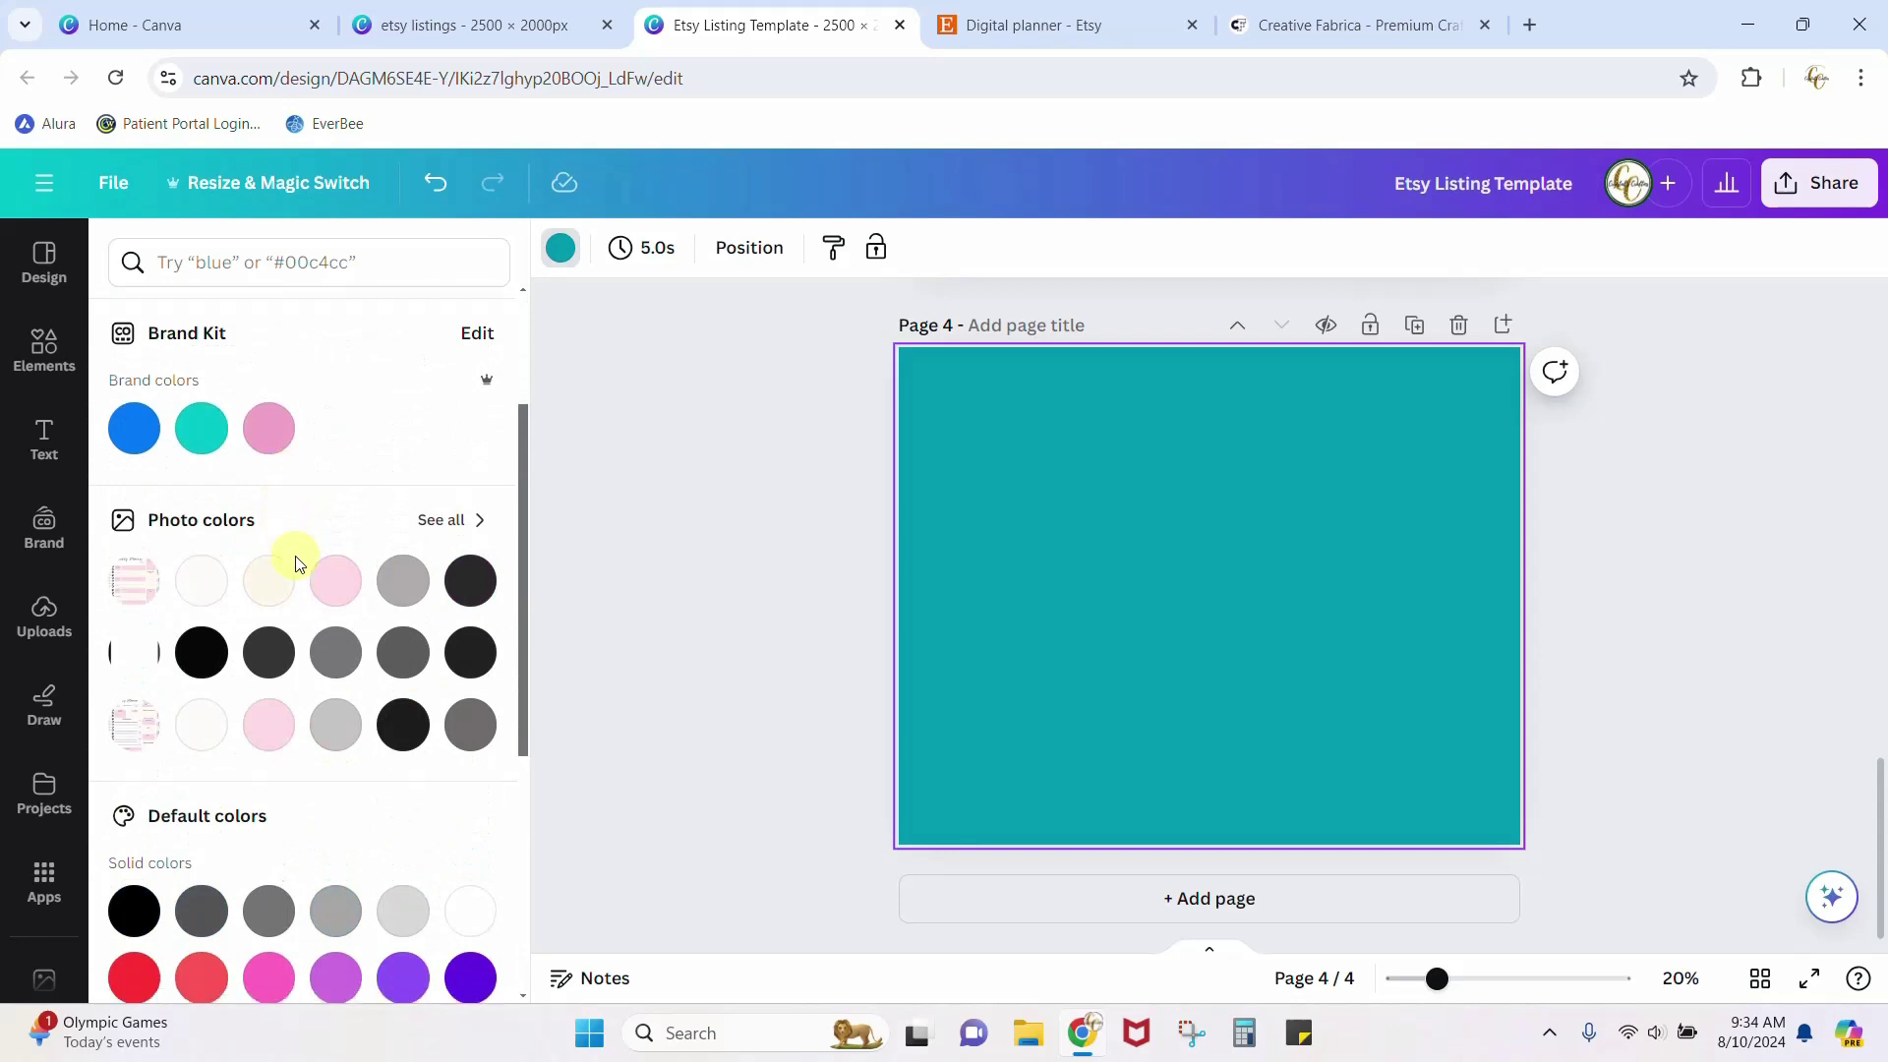
pyautogui.scroll(-5, 295, 557)
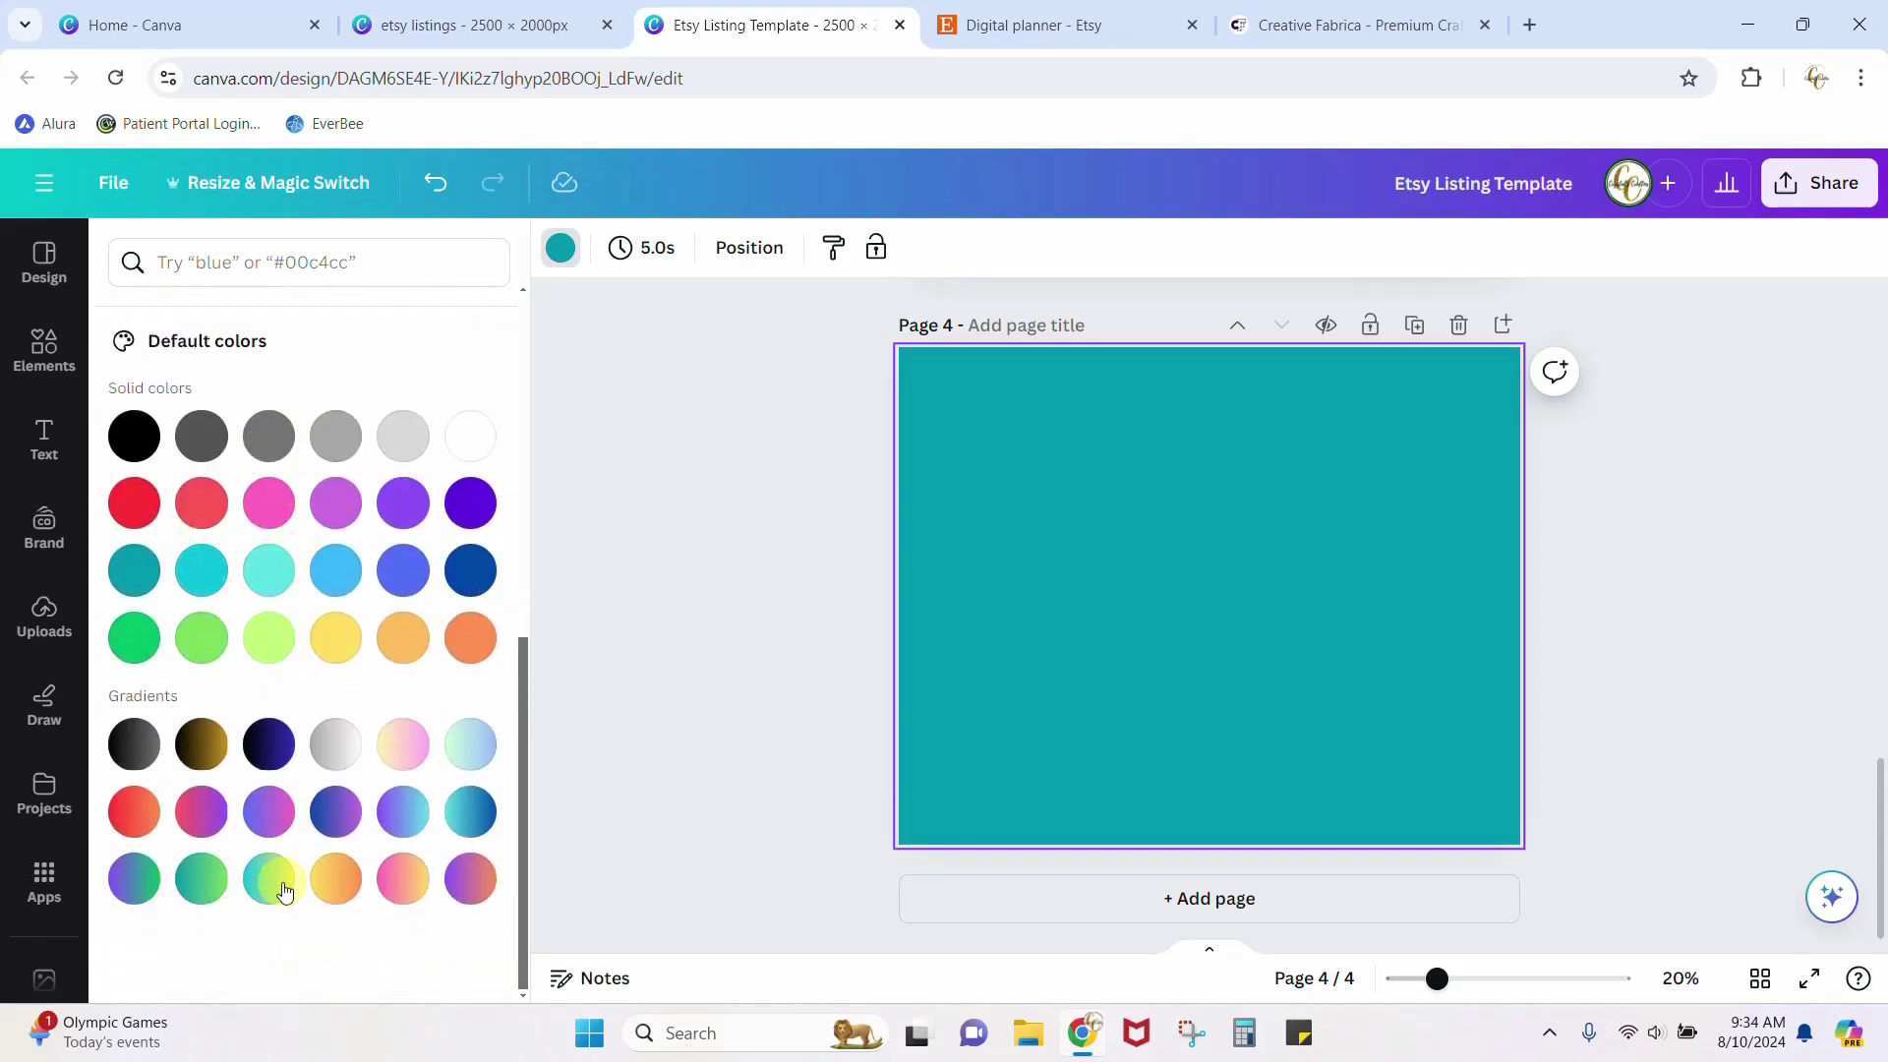
pyautogui.scroll(8, 271, 801)
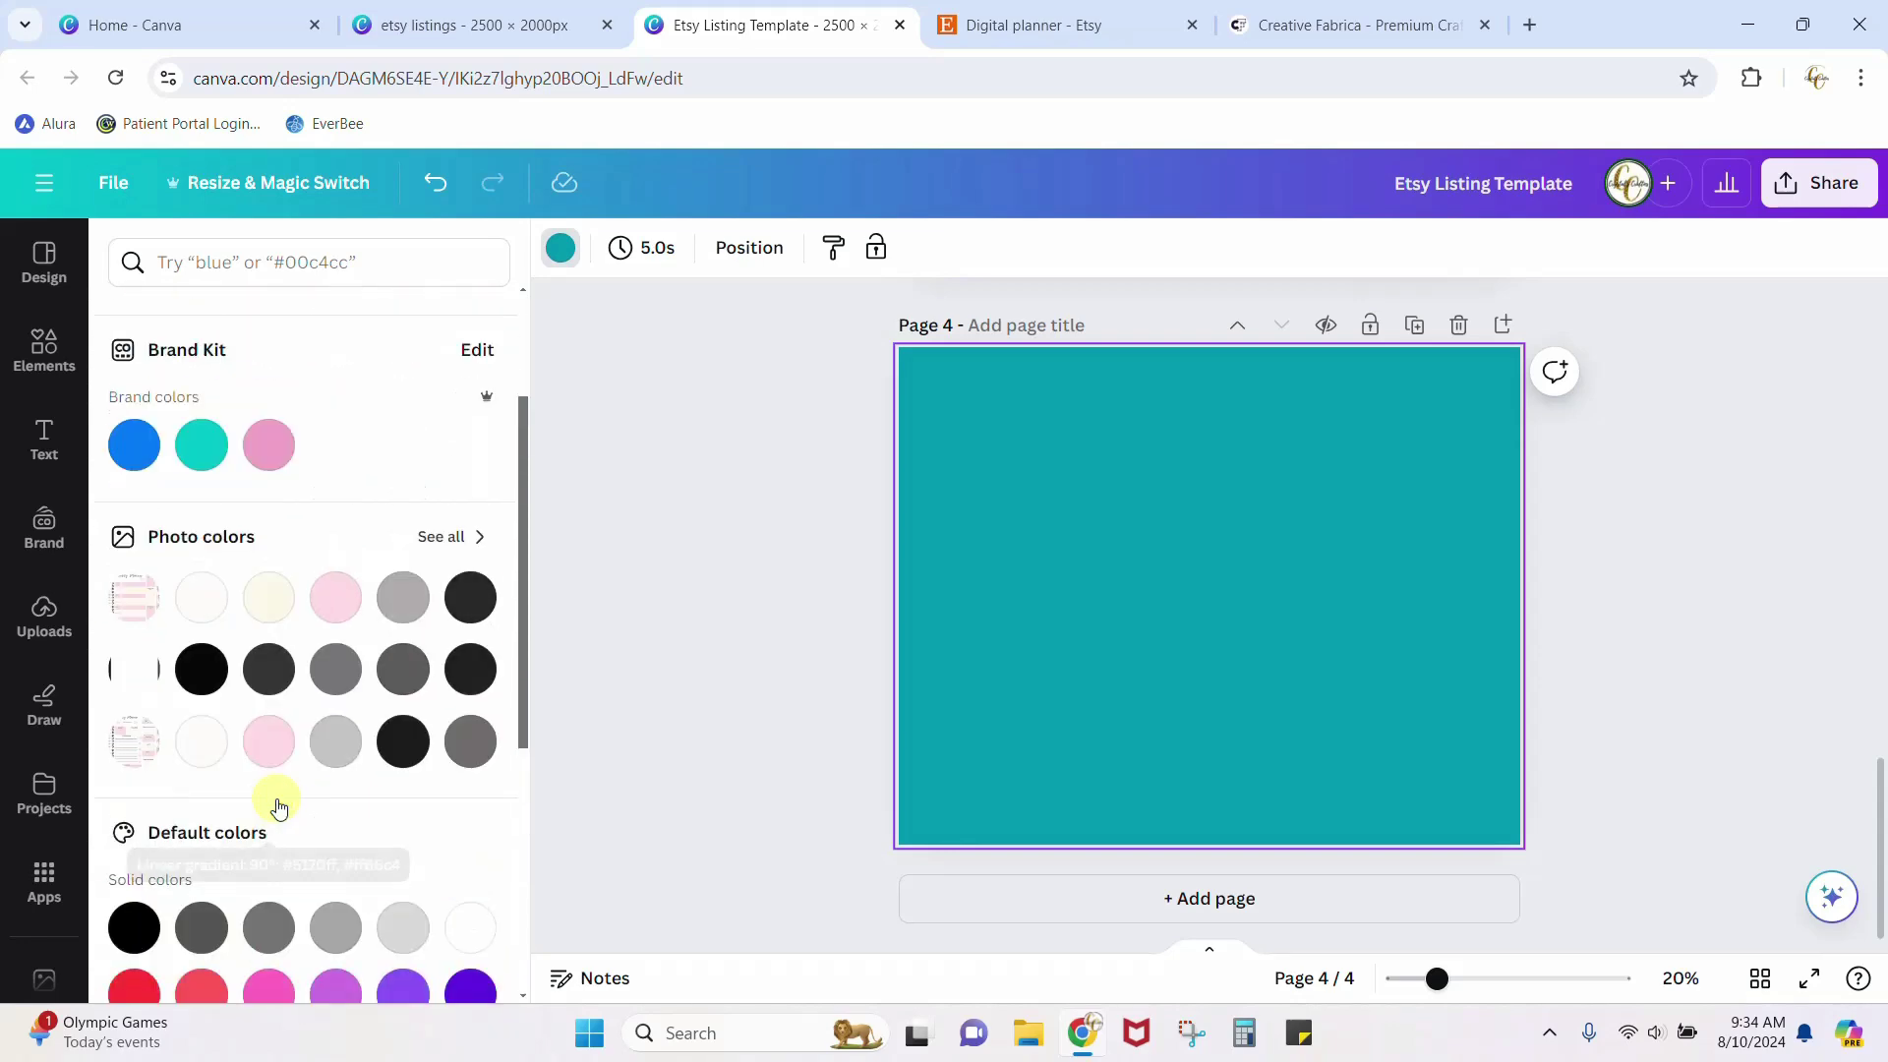
pyautogui.scroll(-6, 275, 799)
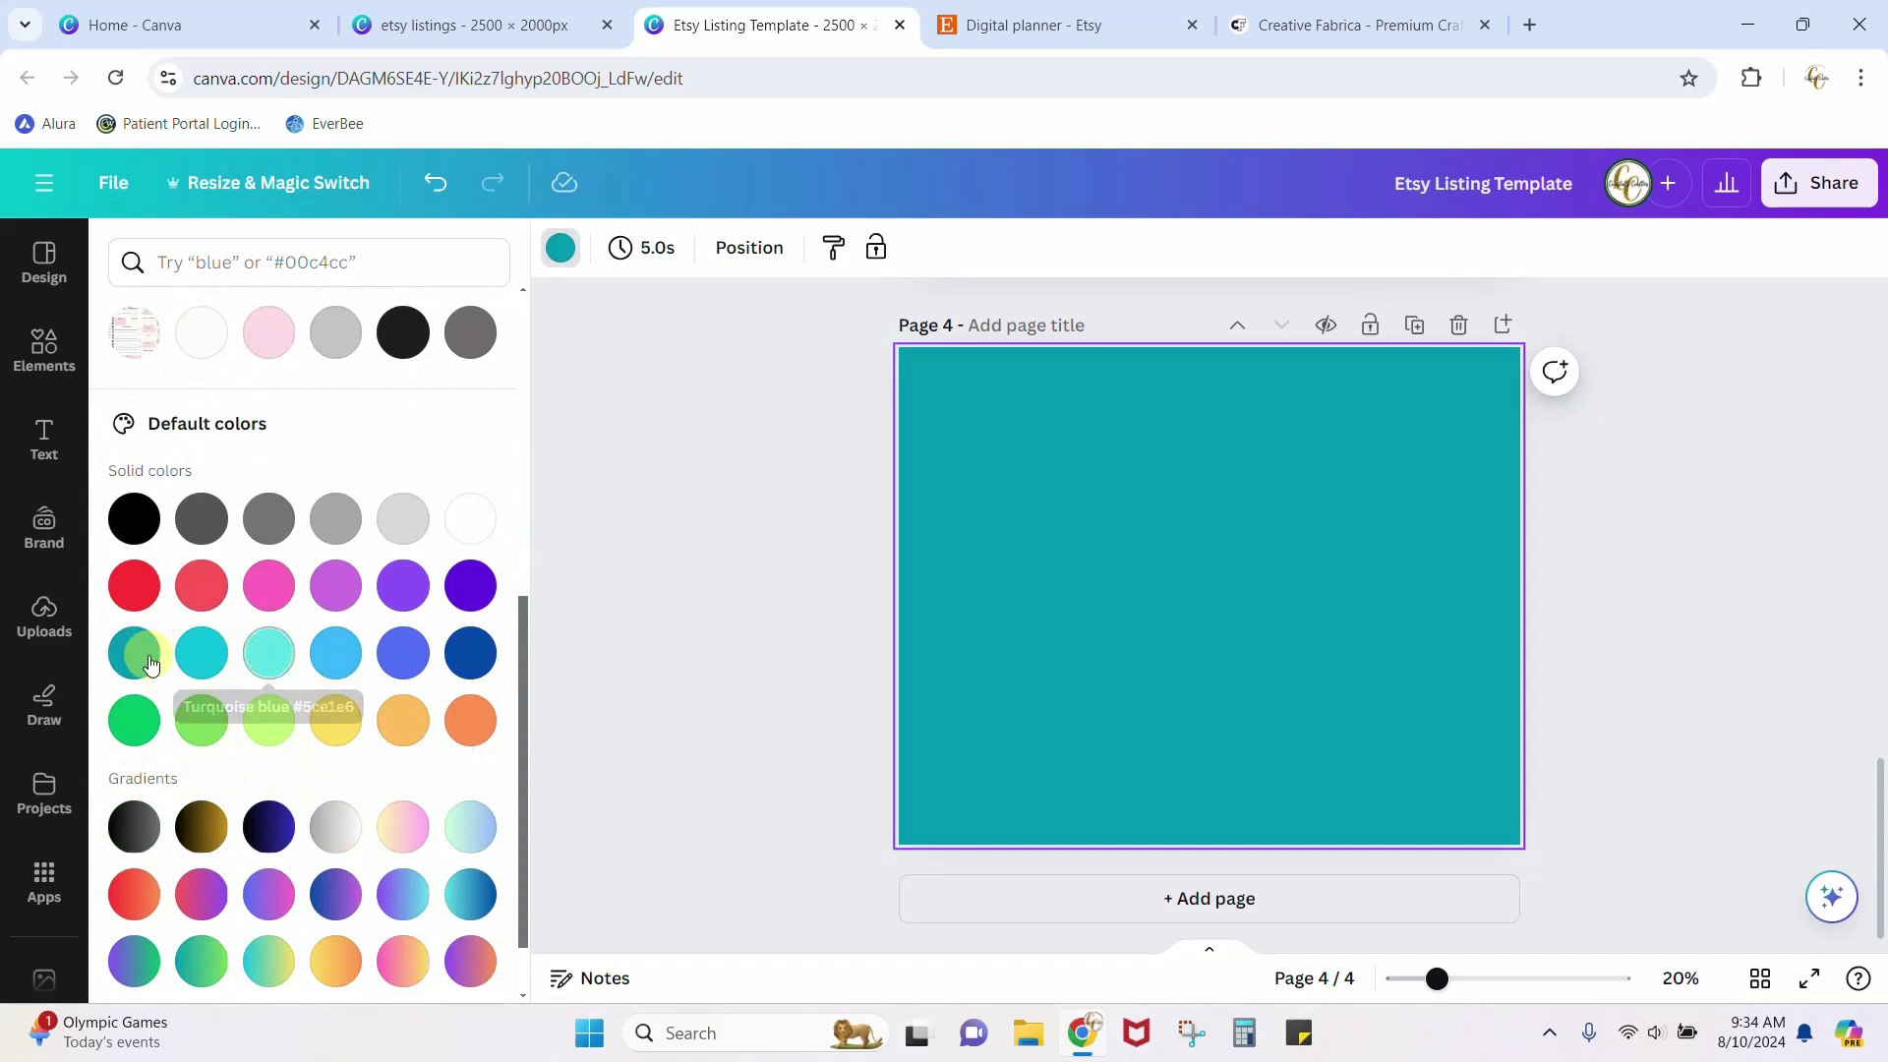
pyautogui.click(337, 655)
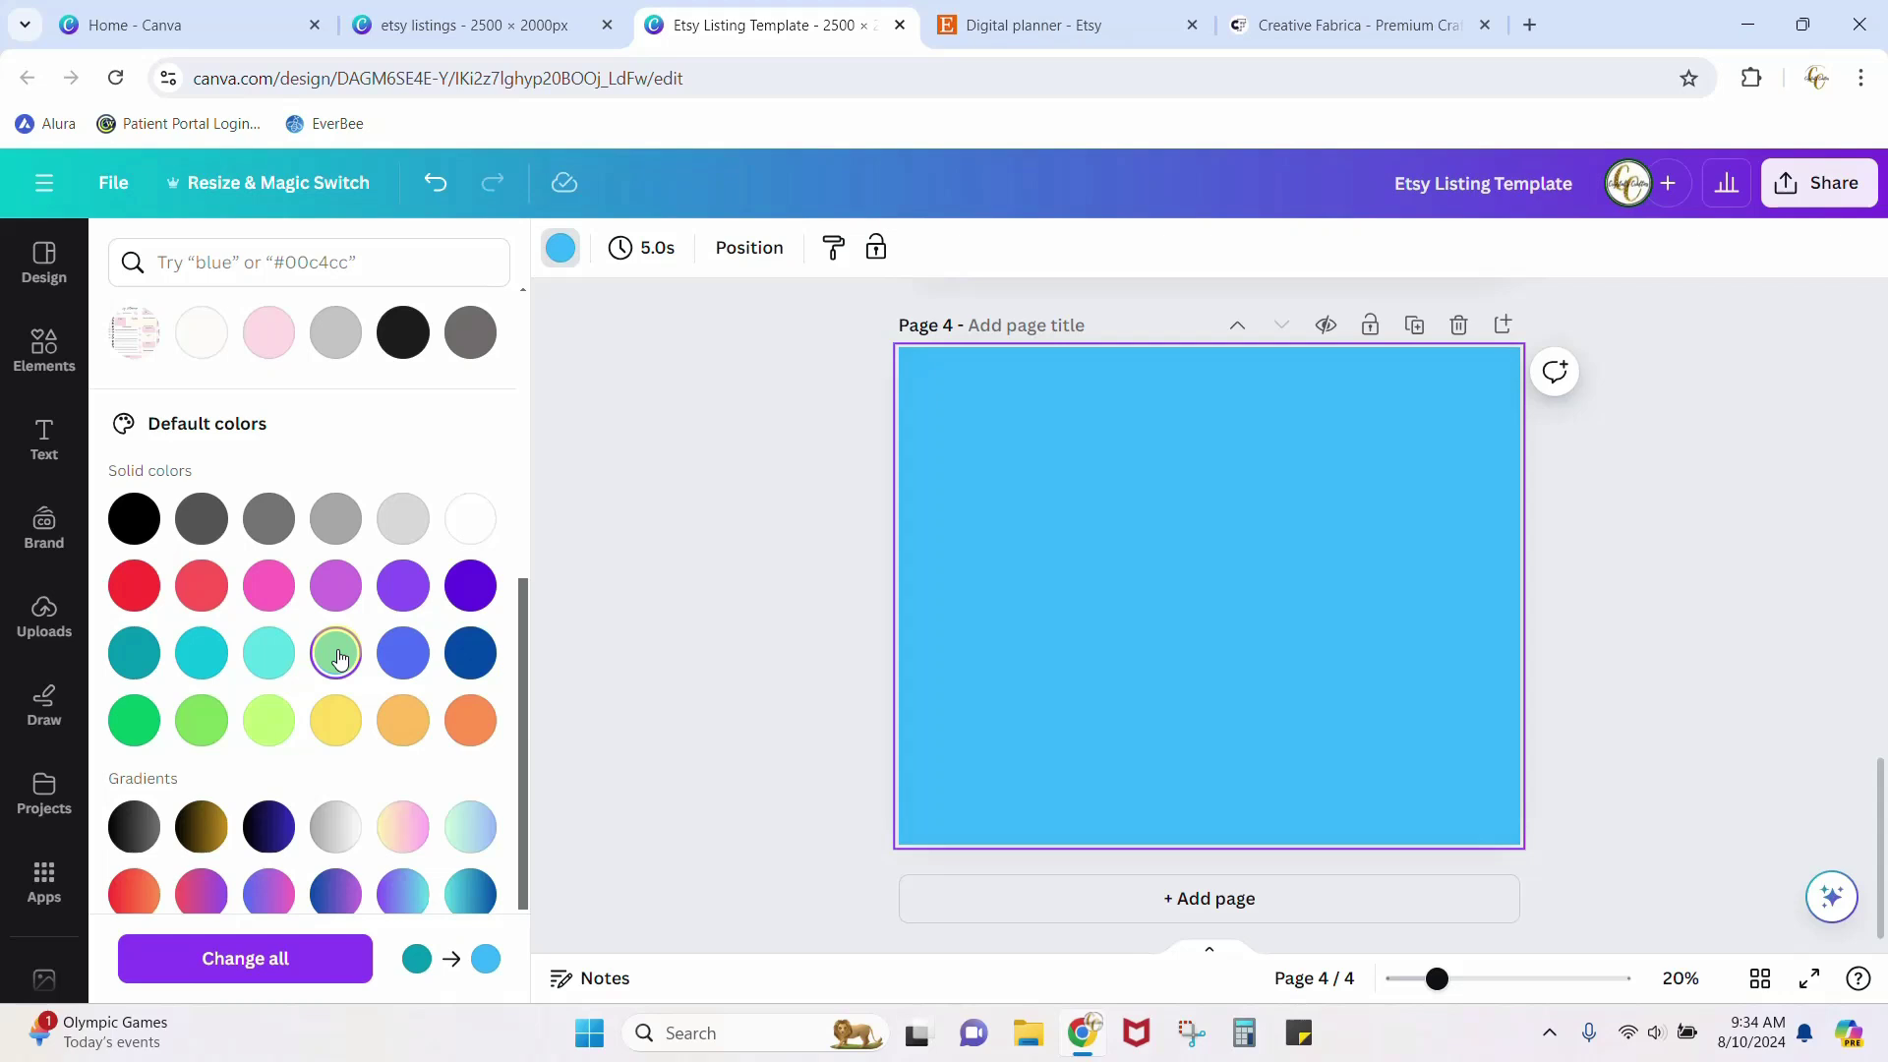
# Change the page 4 background to a custom muted blue, #6593AD.
pyautogui.scroll(6, 337, 656)
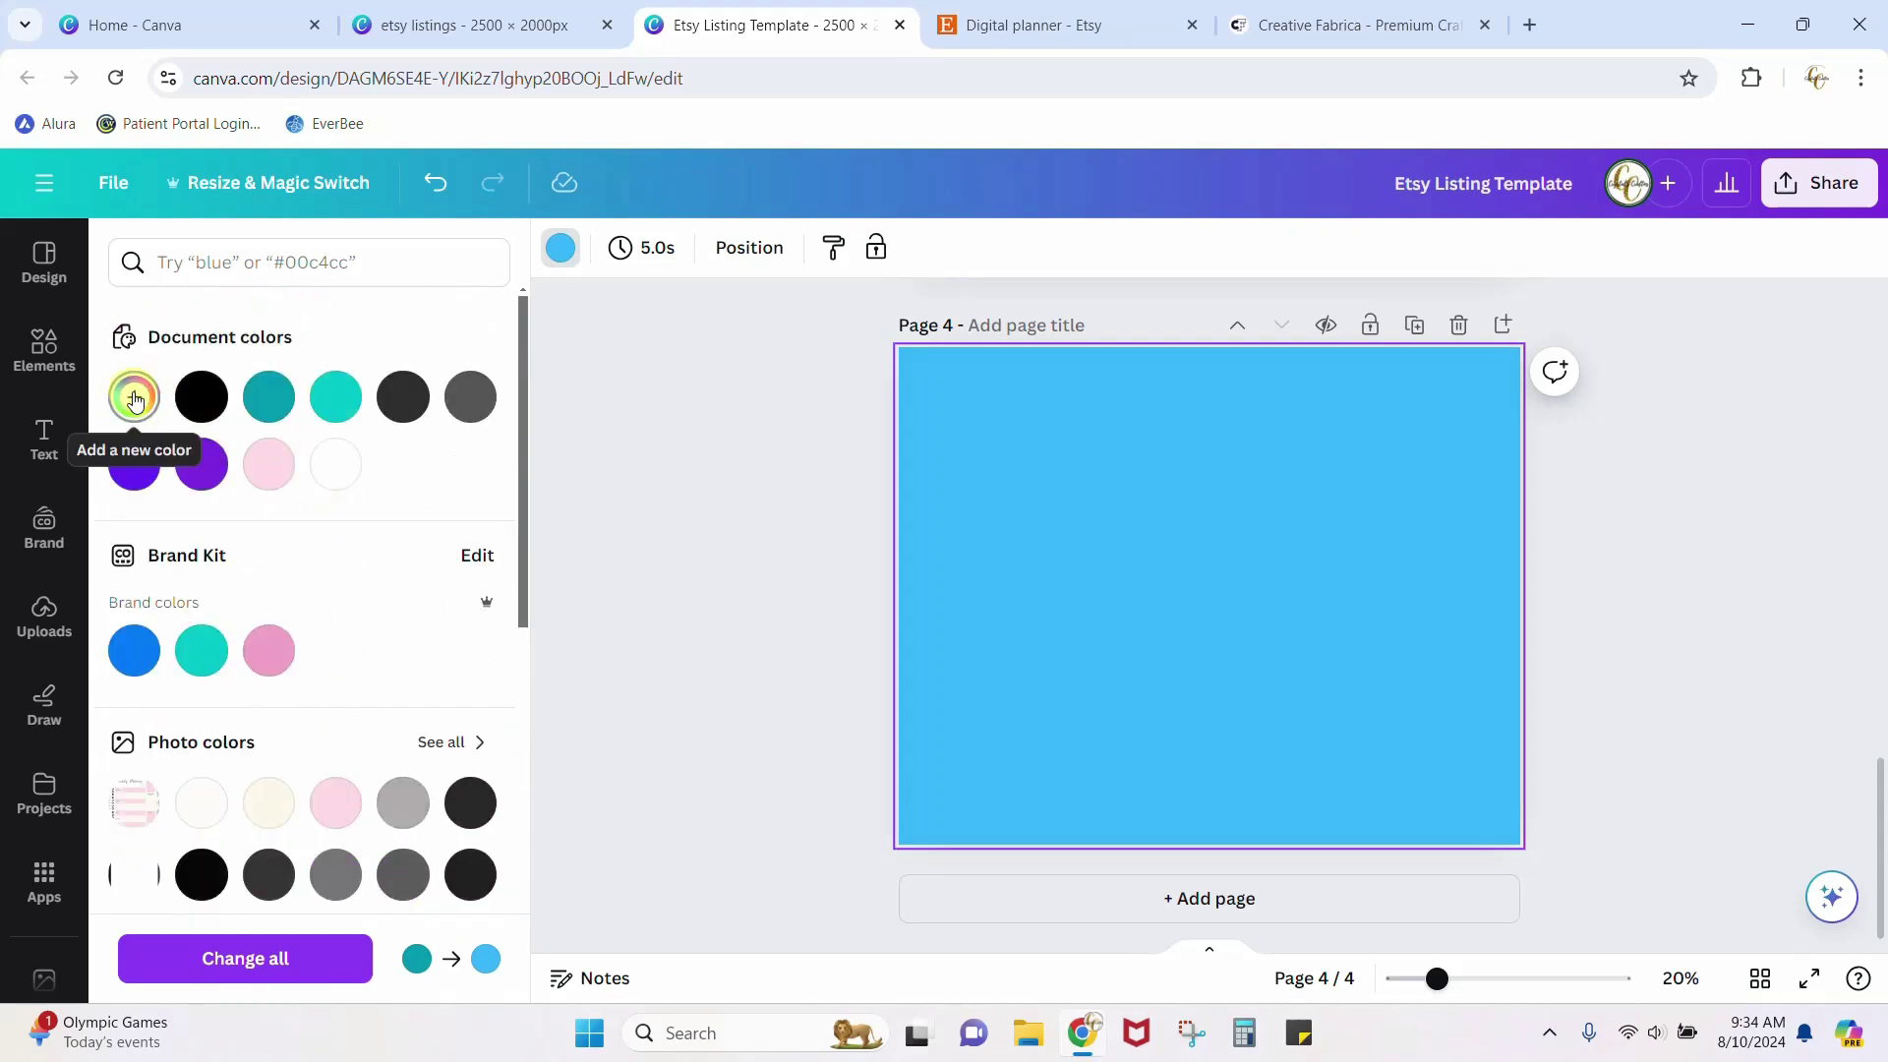
pyautogui.click(135, 398)
pyautogui.moveTo(409, 522); pyautogui.dragTo(272, 561)
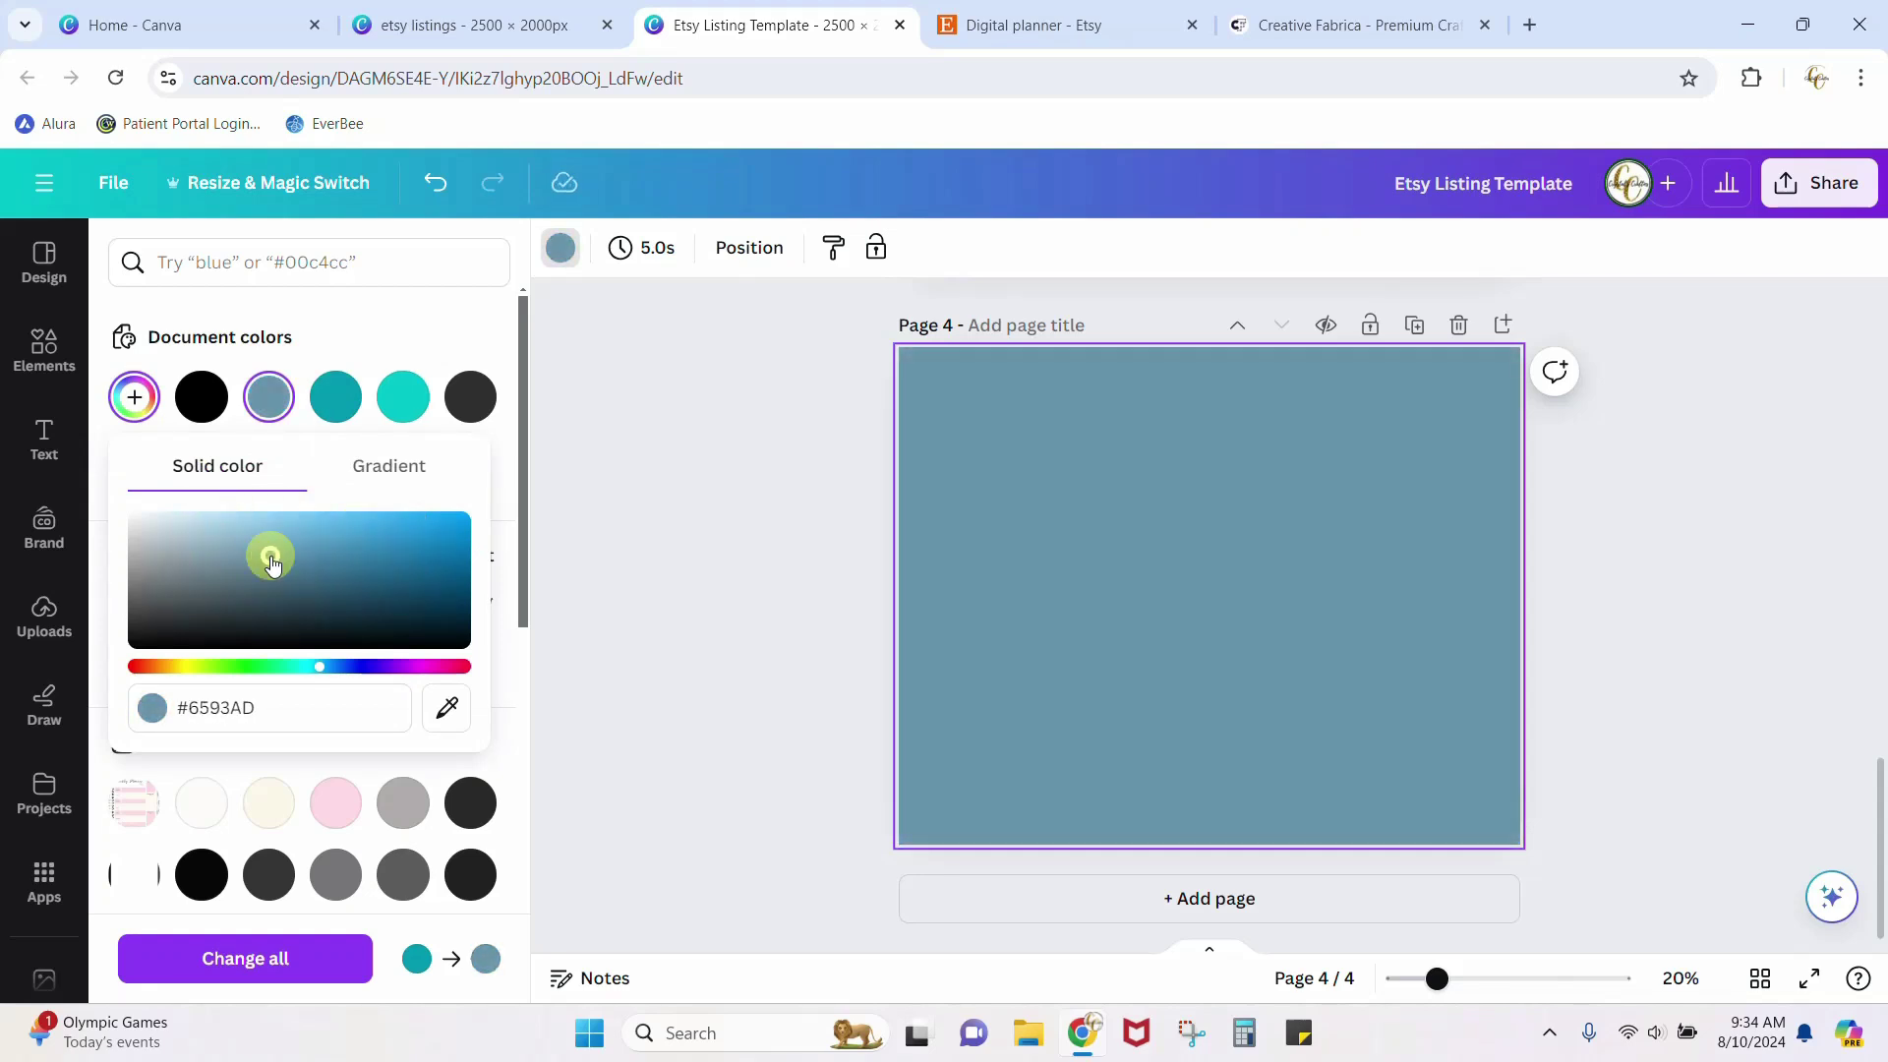
pyautogui.click(192, 708)
pyautogui.click(450, 710)
pyautogui.scroll(3, 572, 716)
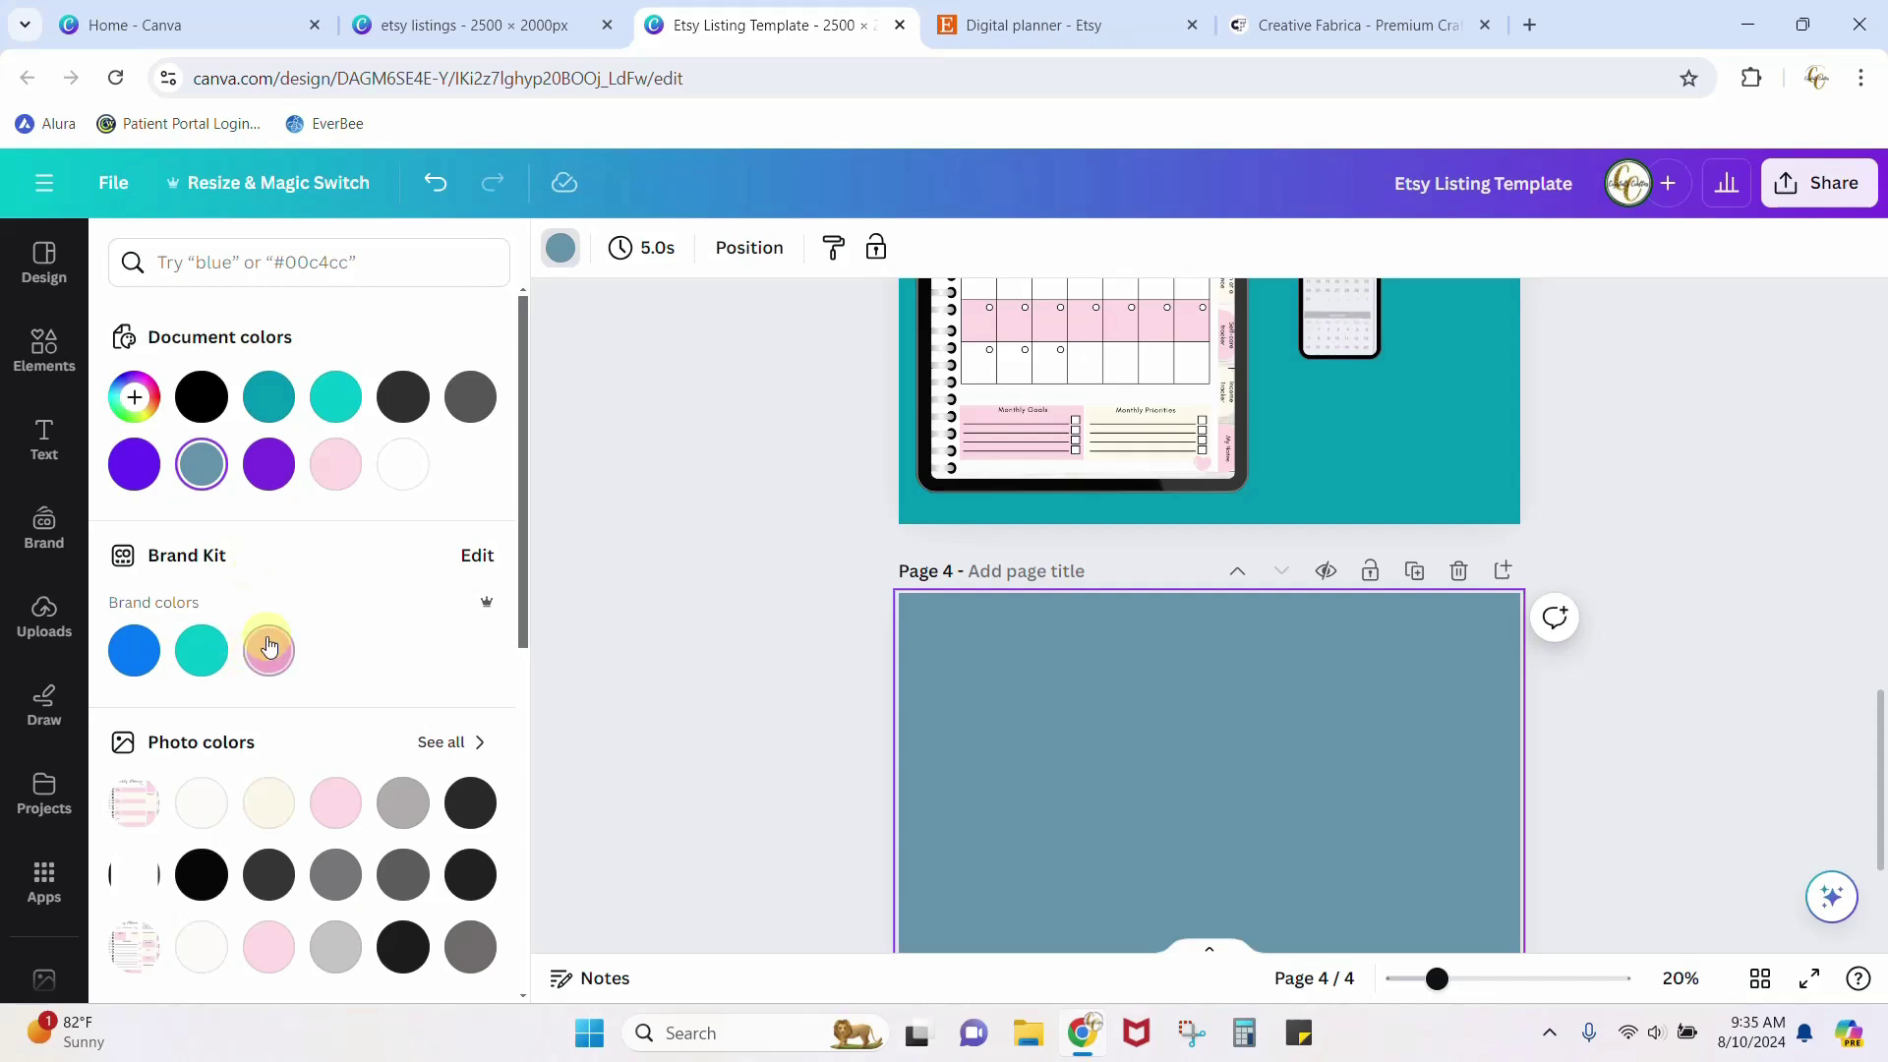
# Review the Brand Kit's logos, colors and fonts available within the design editor.
pyautogui.click(44, 531)
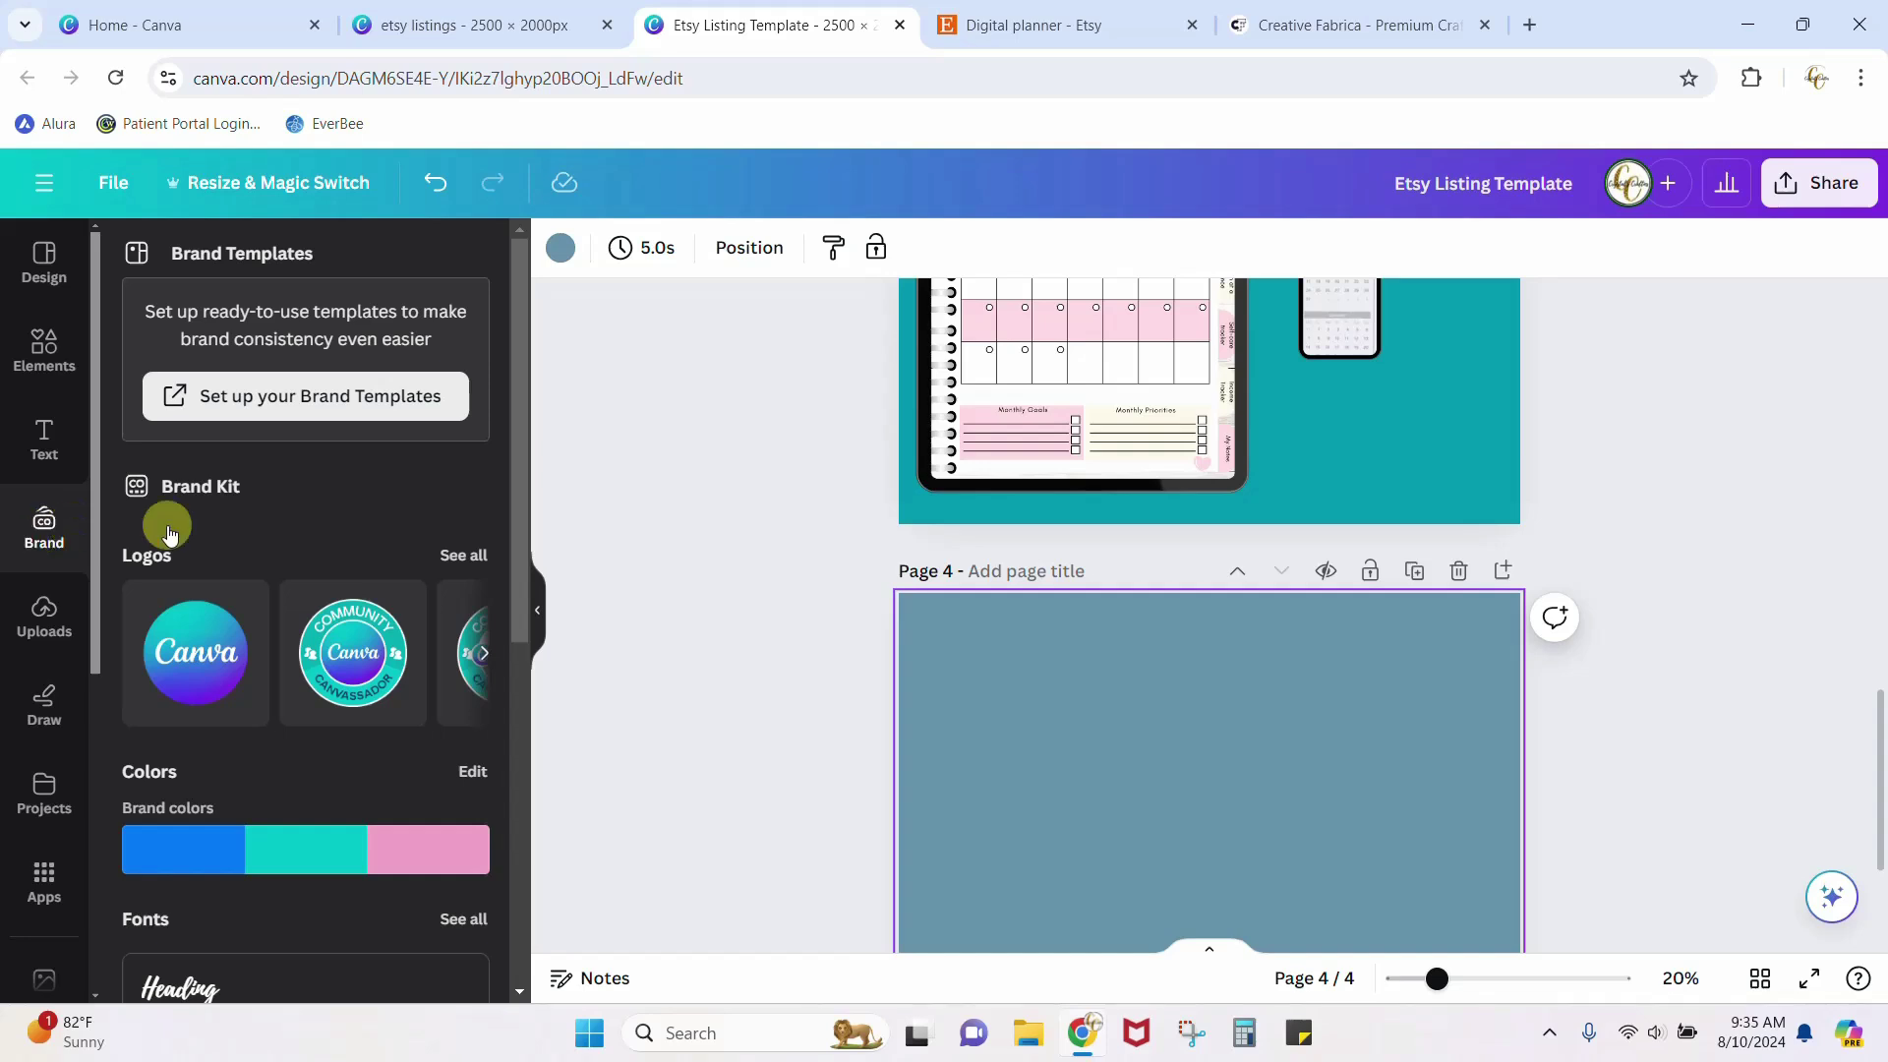
pyautogui.scroll(-1, 297, 527)
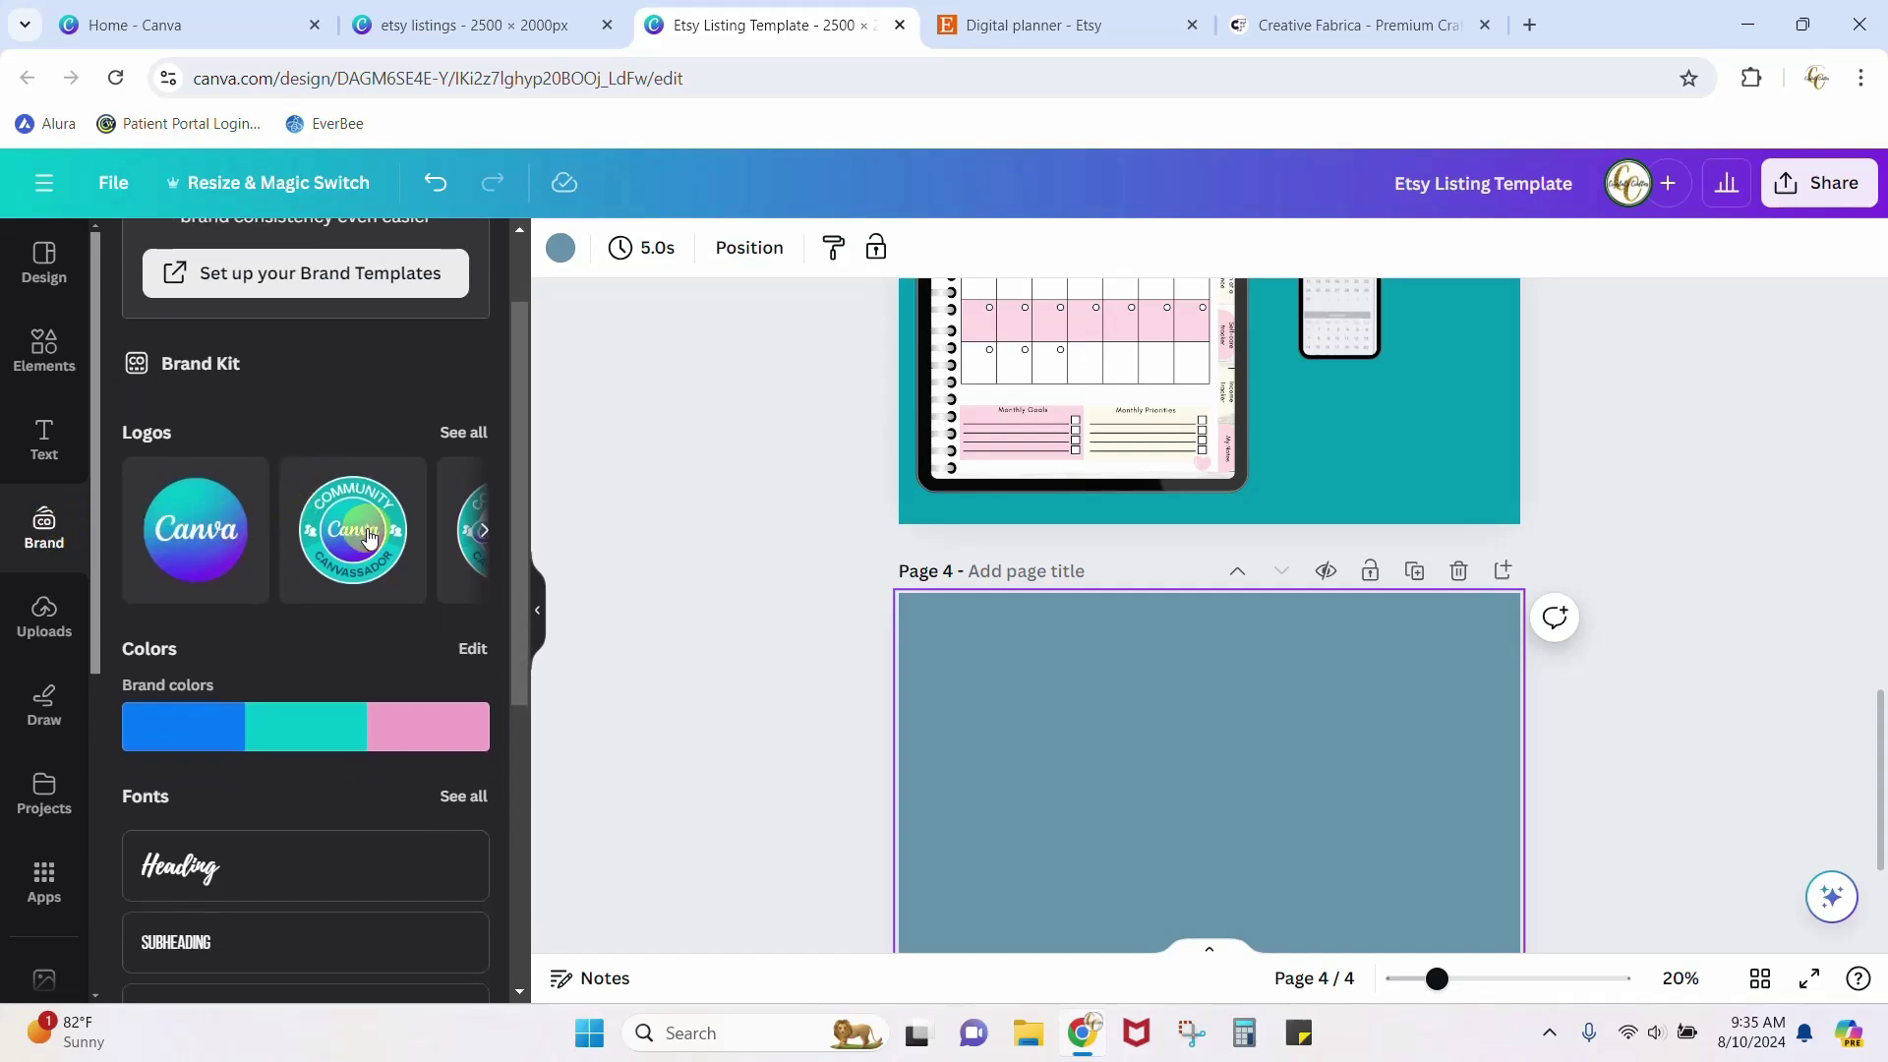
pyautogui.scroll(-2, 370, 727)
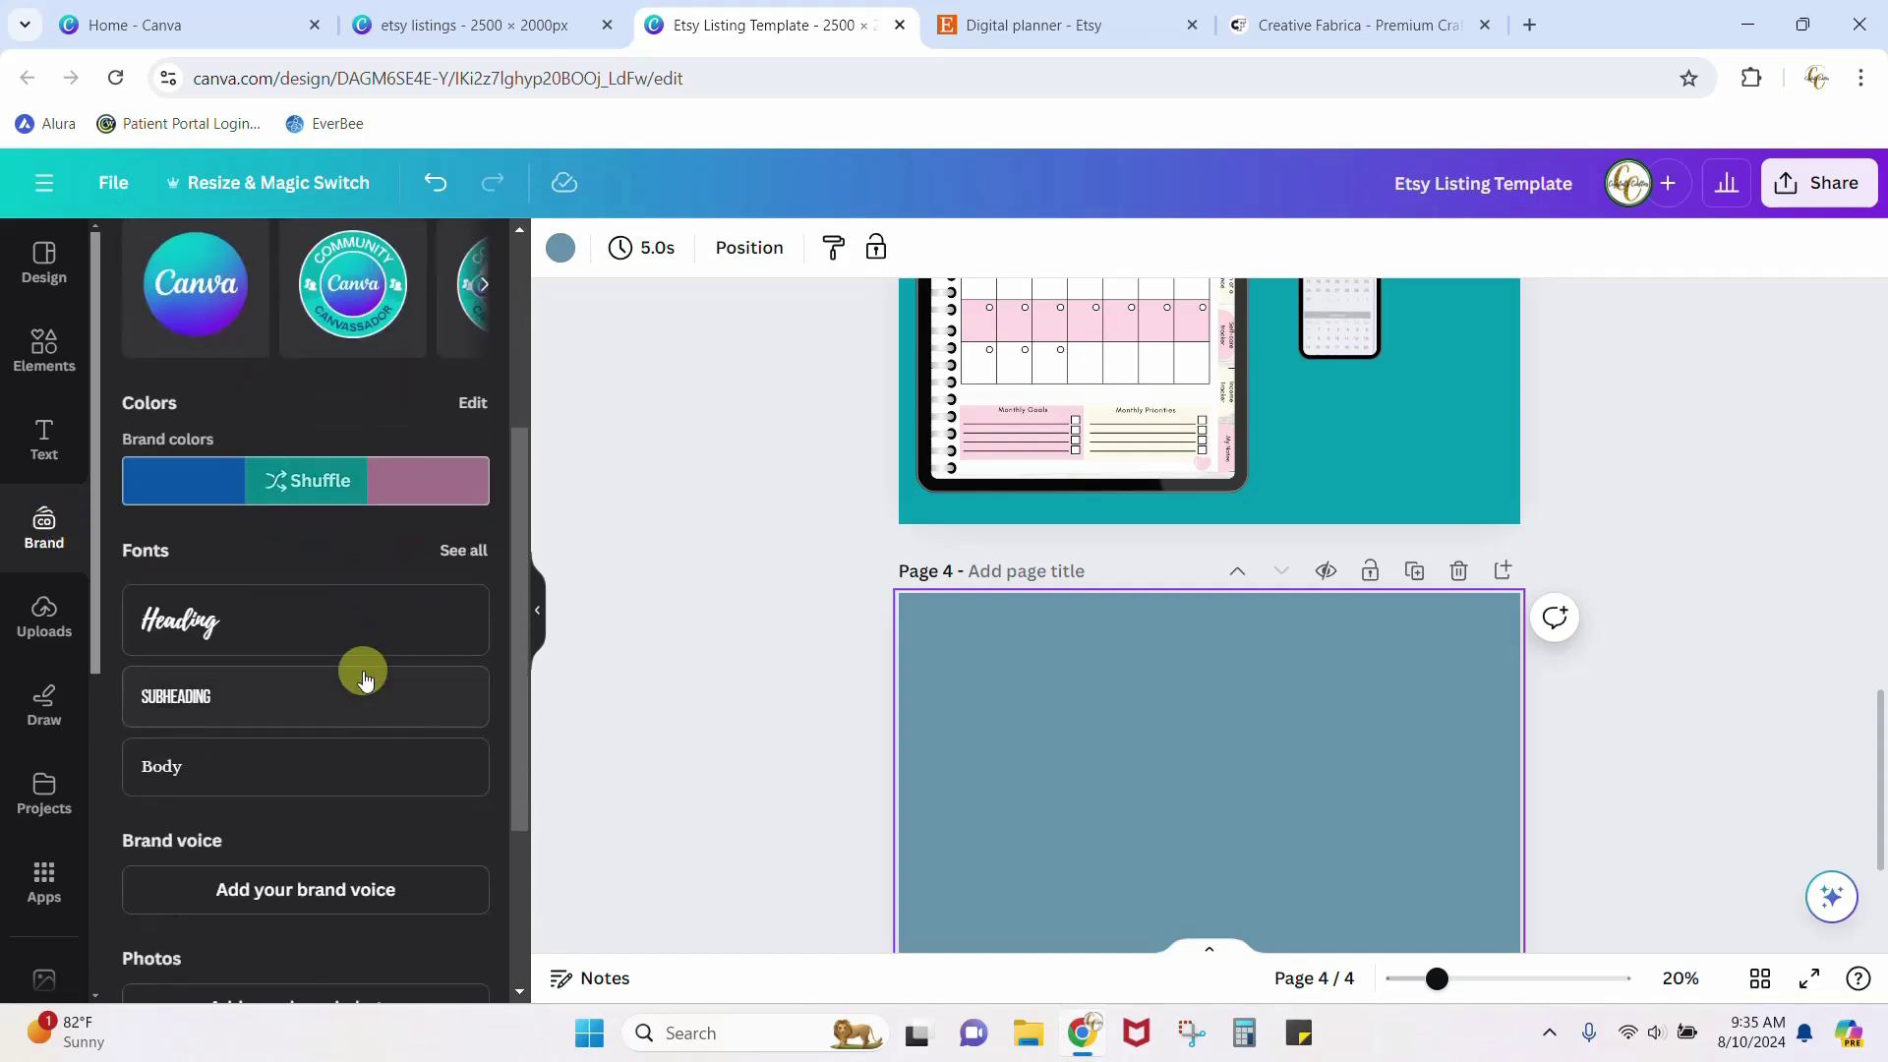
pyautogui.scroll(3, 342, 800)
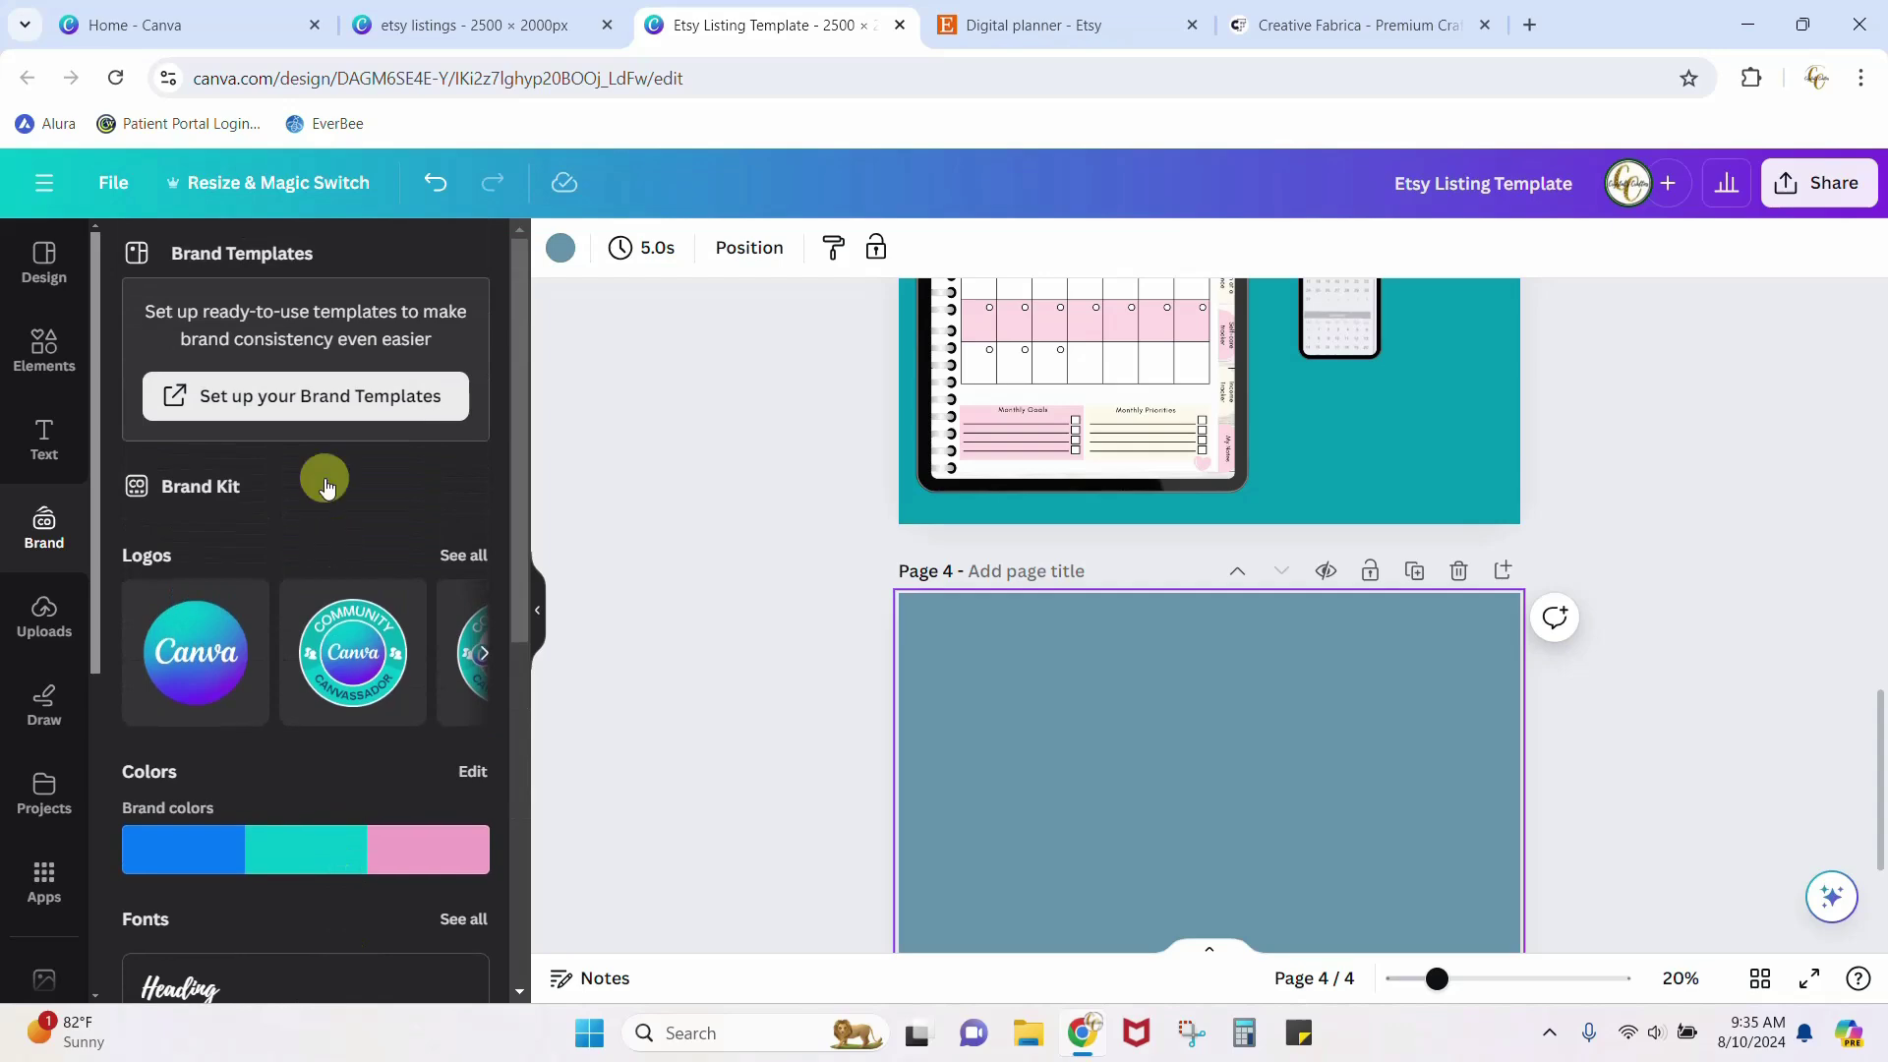
# Switch to the Canva home page, open the Brand Kit from the brand area and examine its logos and brand colors.
pyautogui.click(167, 28)
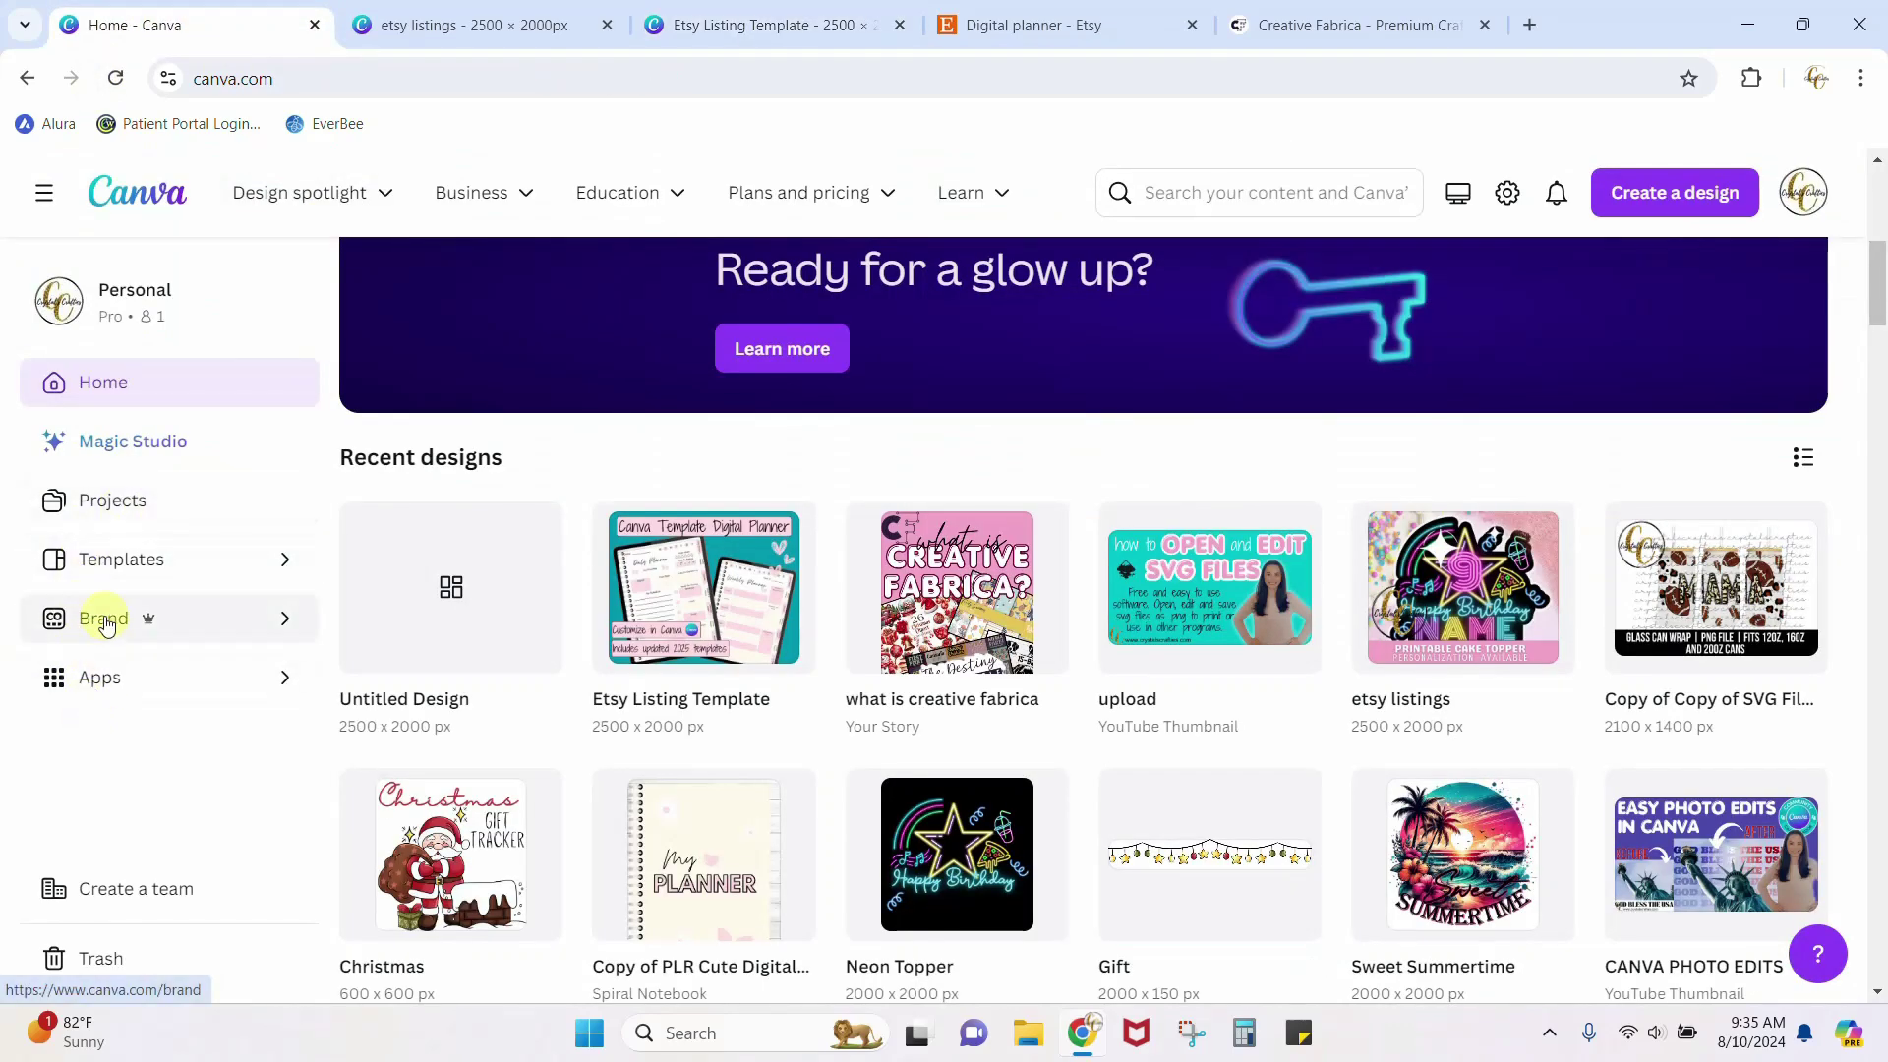
pyautogui.click(107, 622)
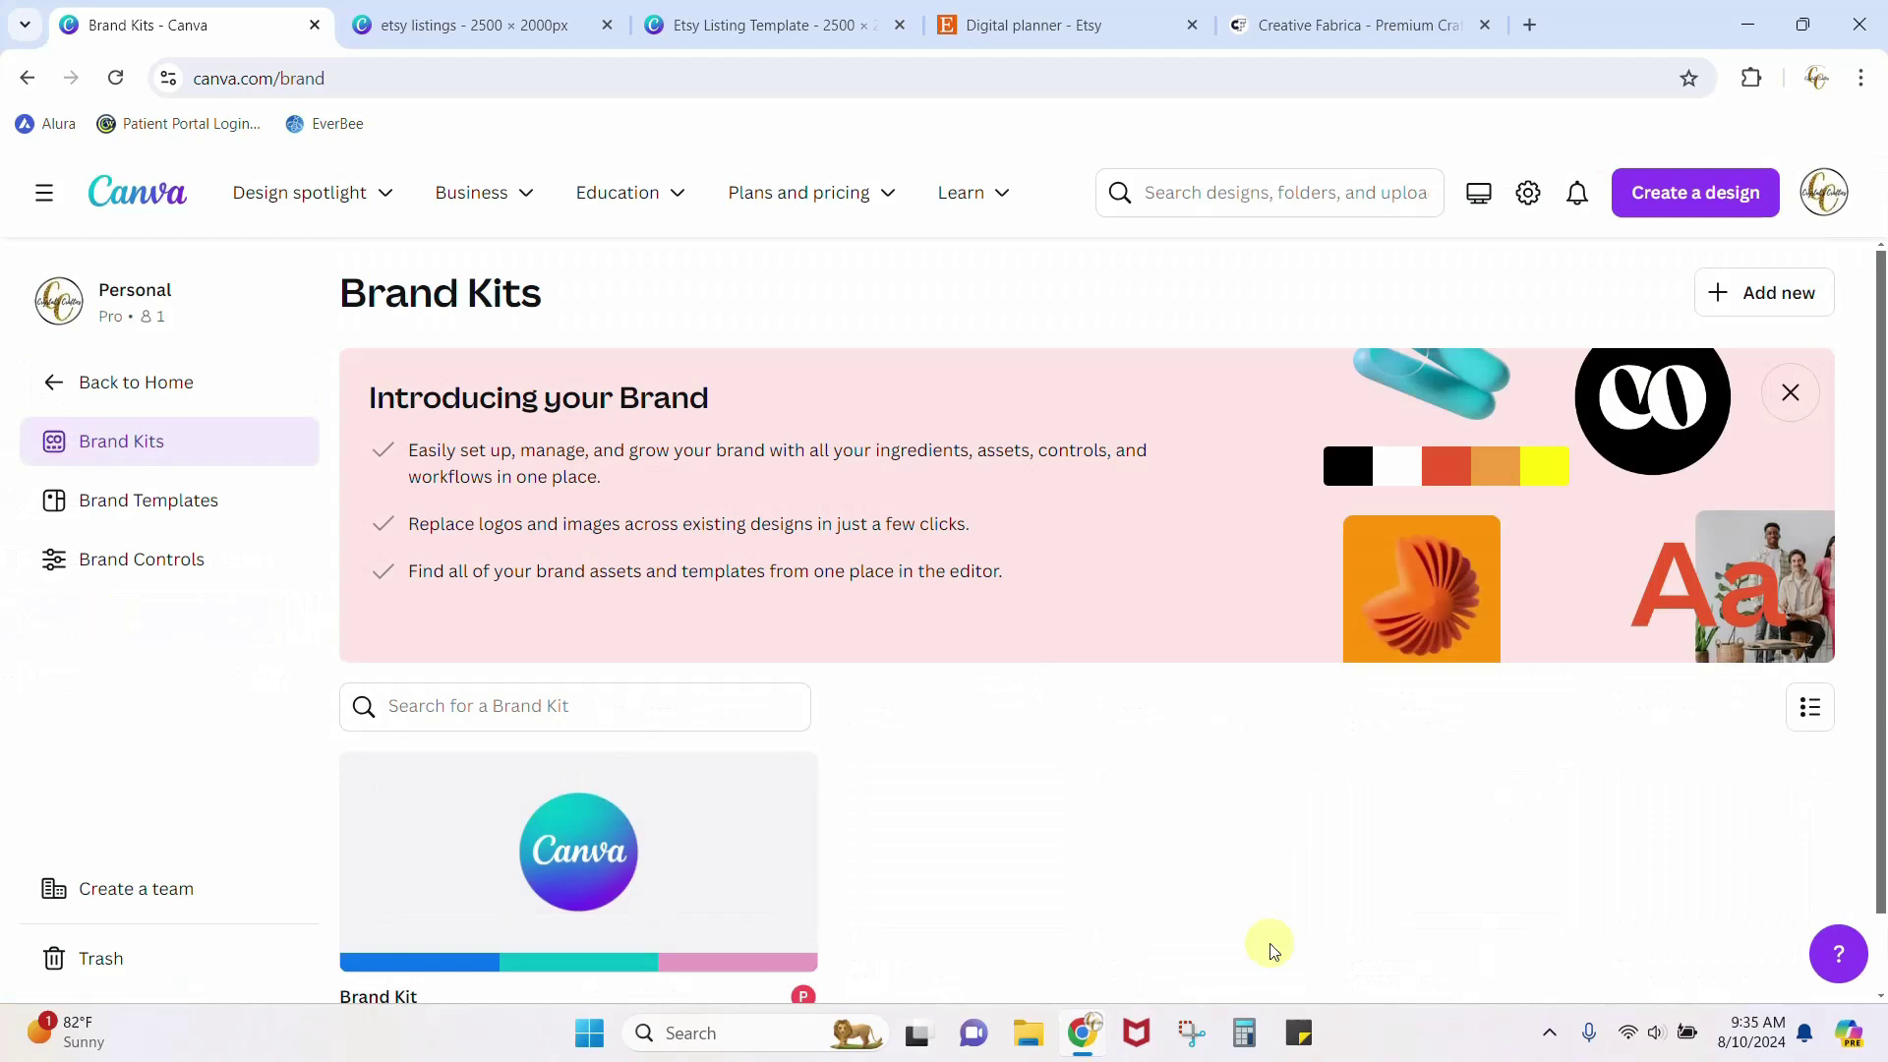
pyautogui.scroll(-1, 1269, 940)
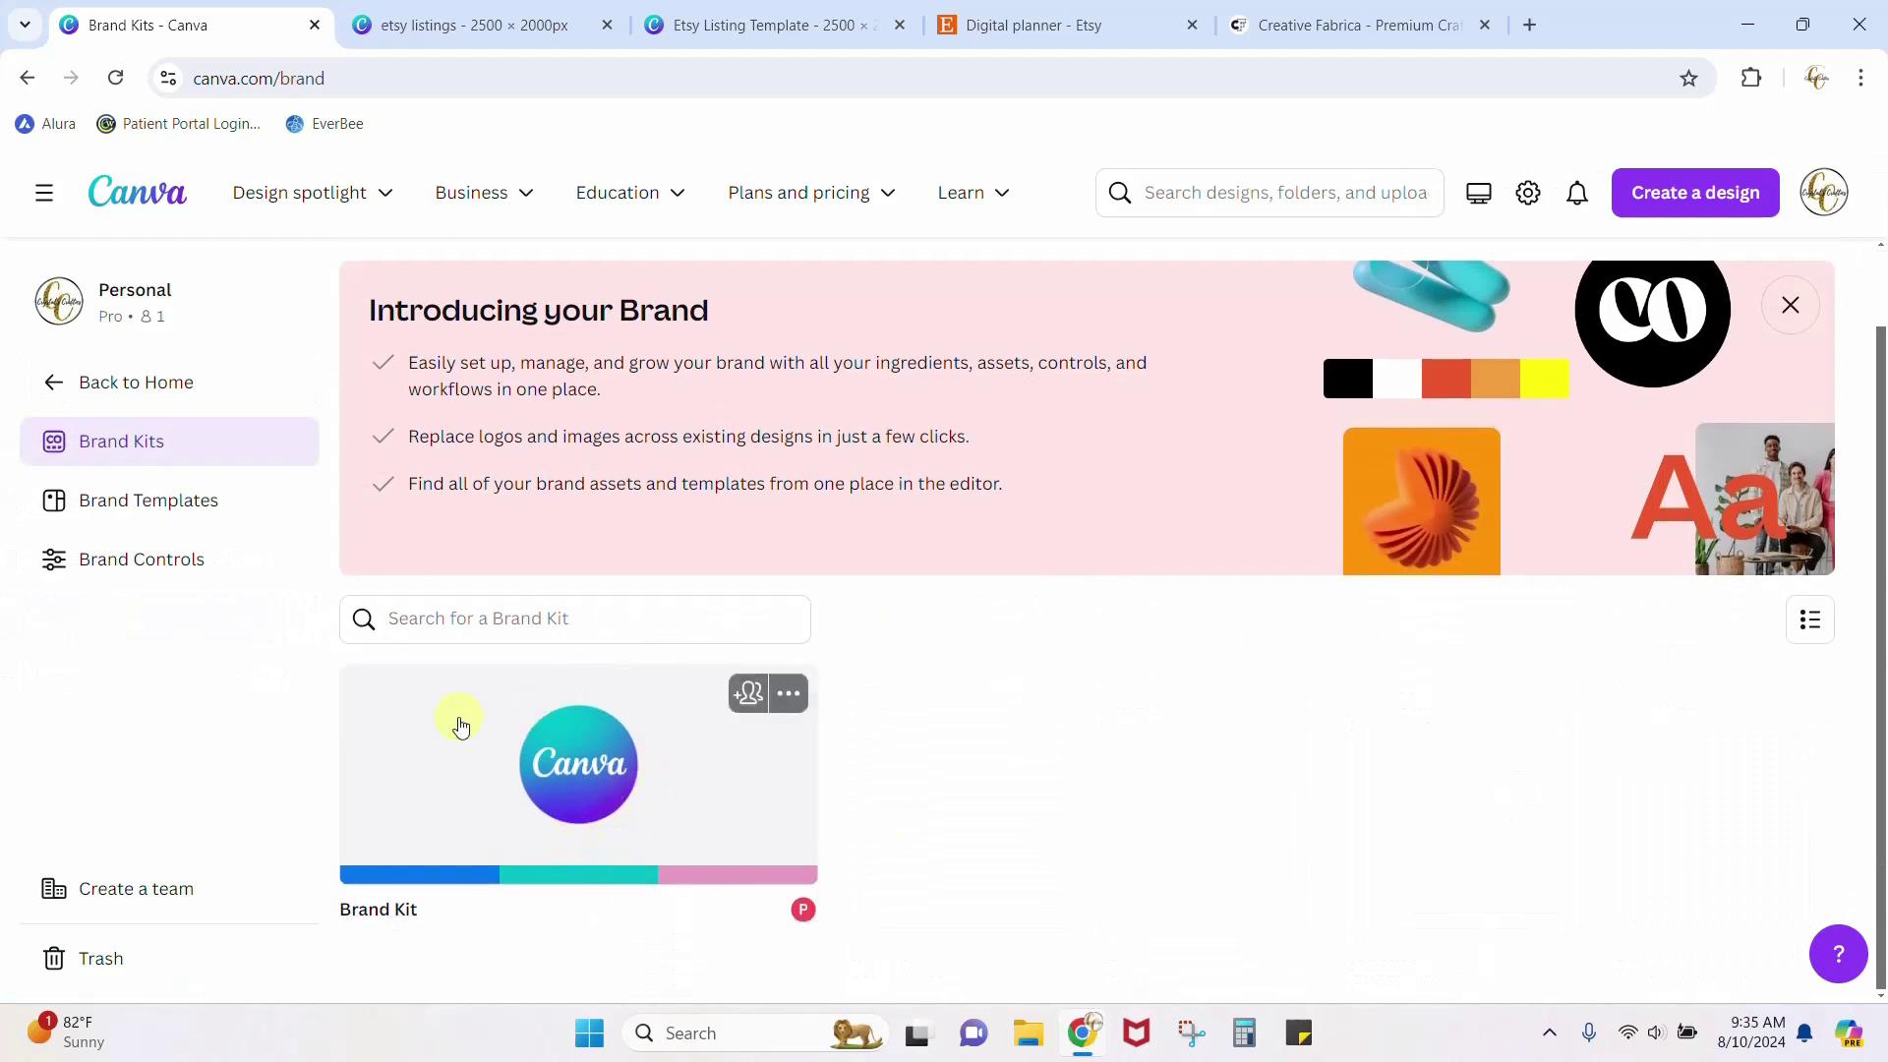
pyautogui.click(649, 806)
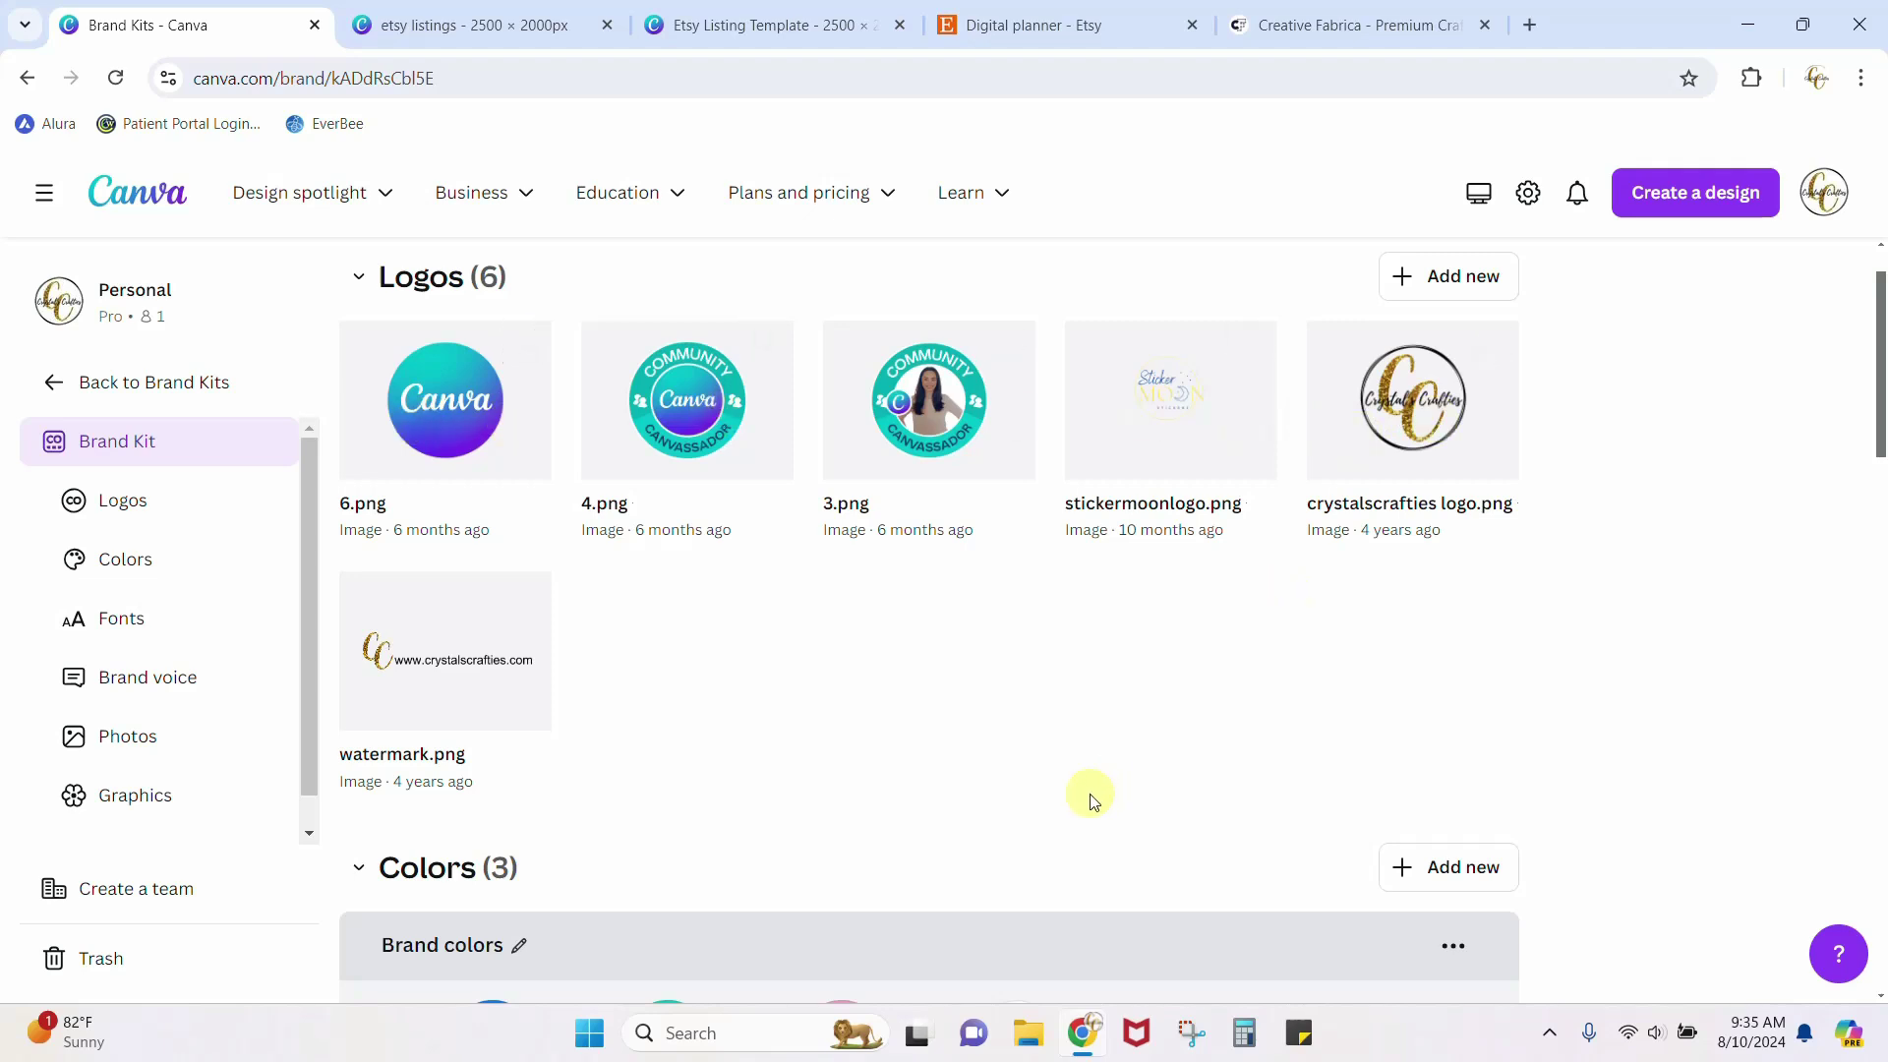
pyautogui.scroll(-3, 1076, 781)
pyautogui.scroll(4, 983, 639)
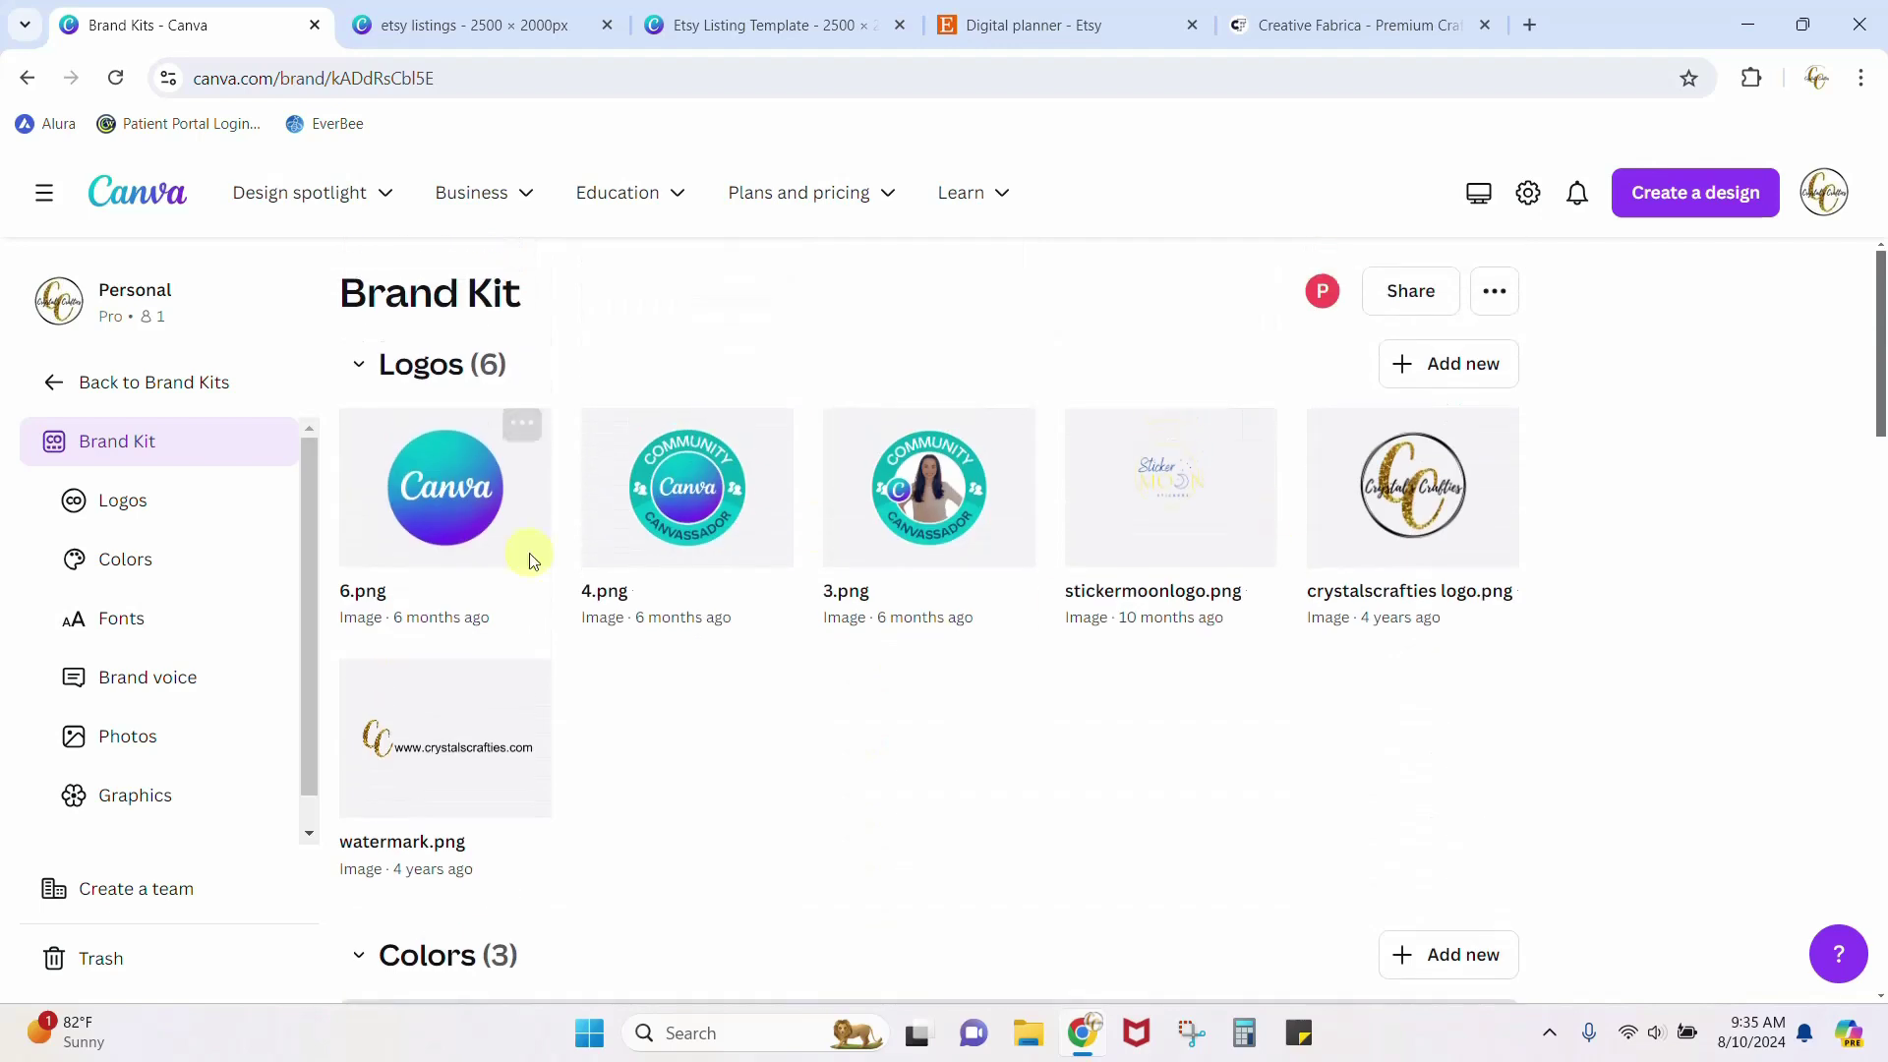
pyautogui.scroll(-3, 1097, 759)
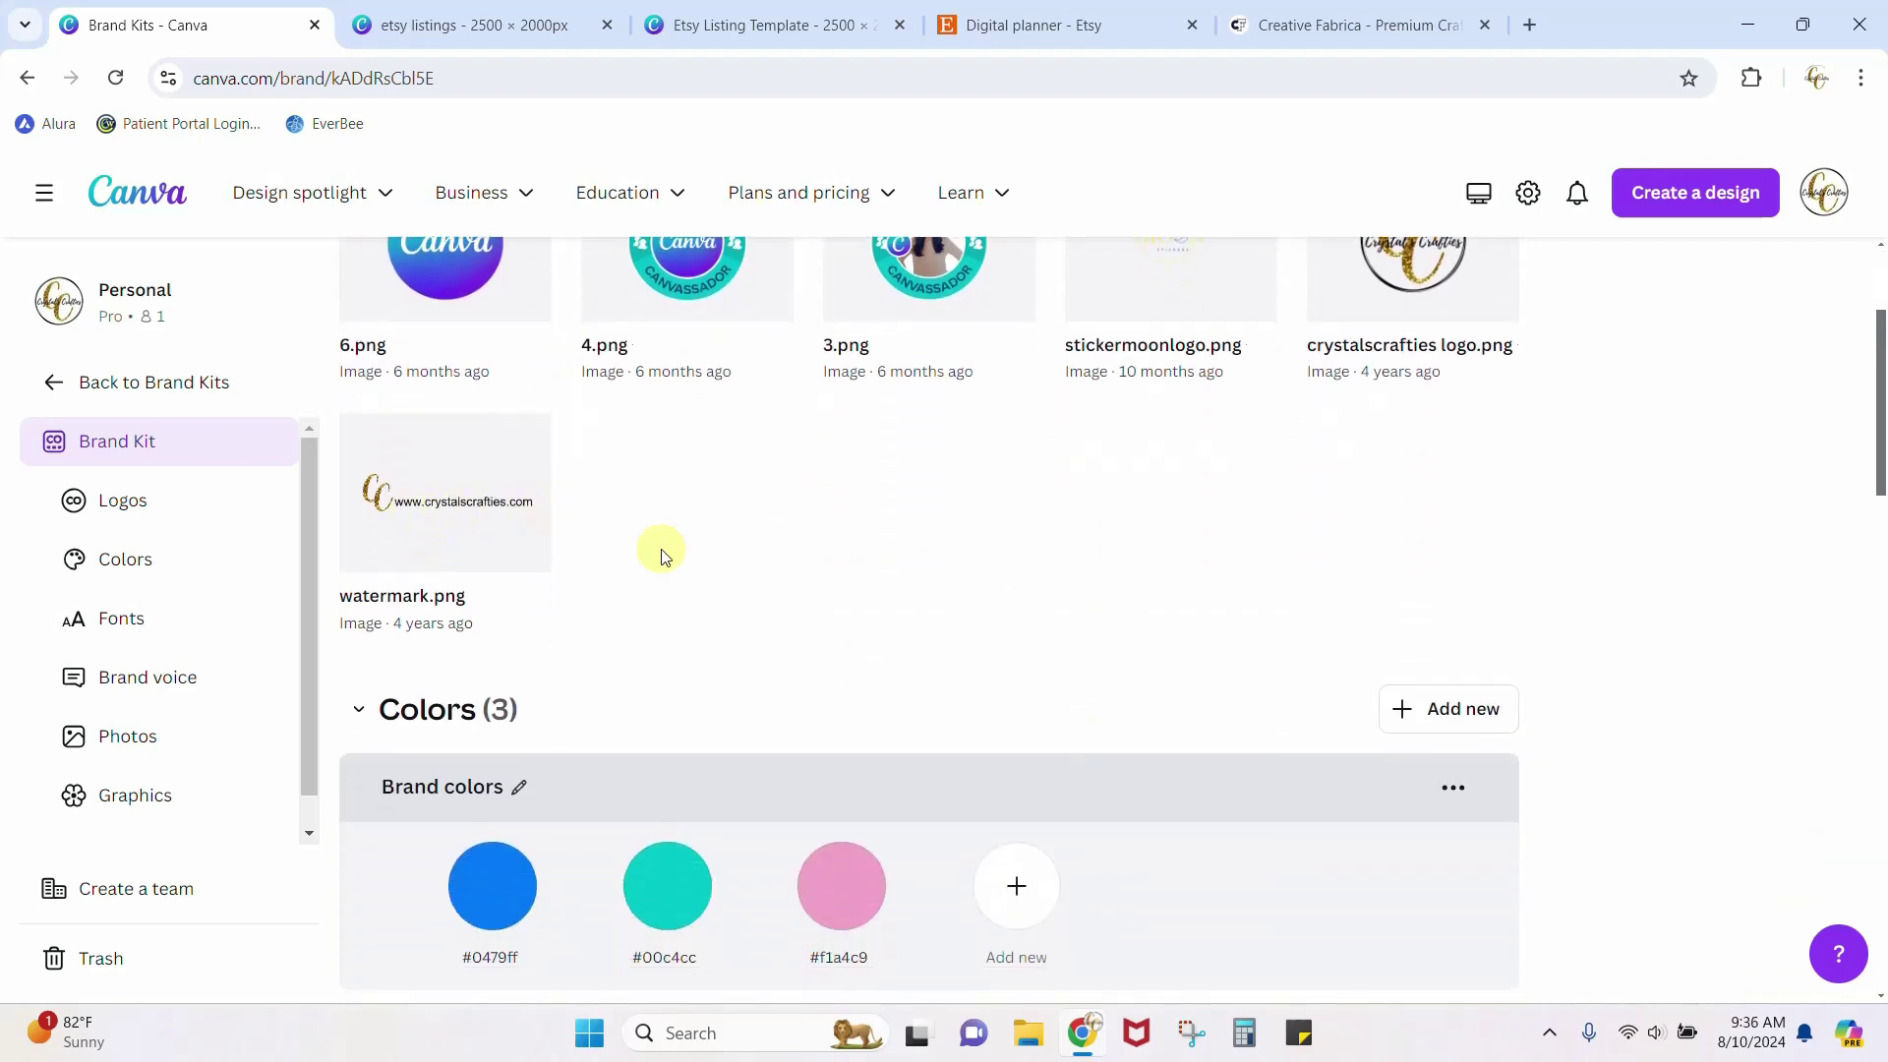
# Examine the brand colors and the title, heading, subheading and body font styles in the Brand Kit.
pyautogui.scroll(-1, 703, 556)
pyautogui.scroll(-3, 704, 556)
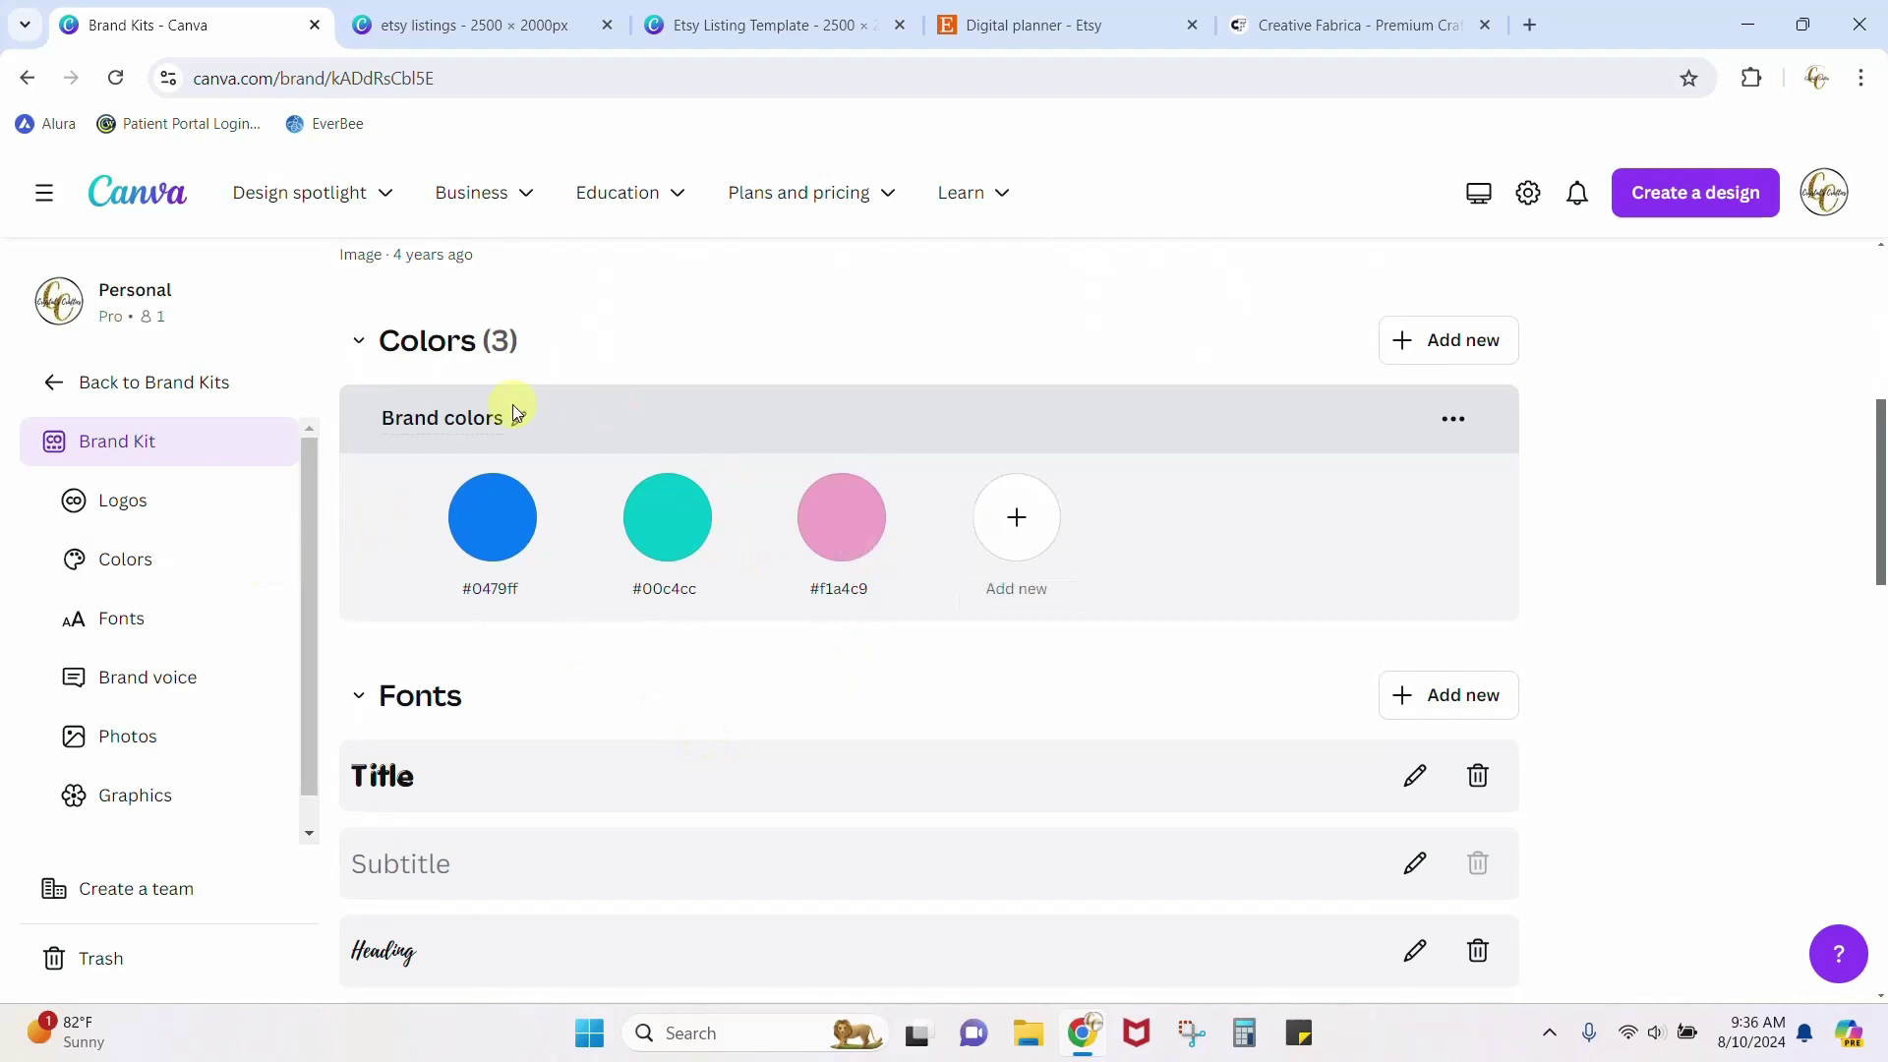
pyautogui.scroll(-3, 800, 640)
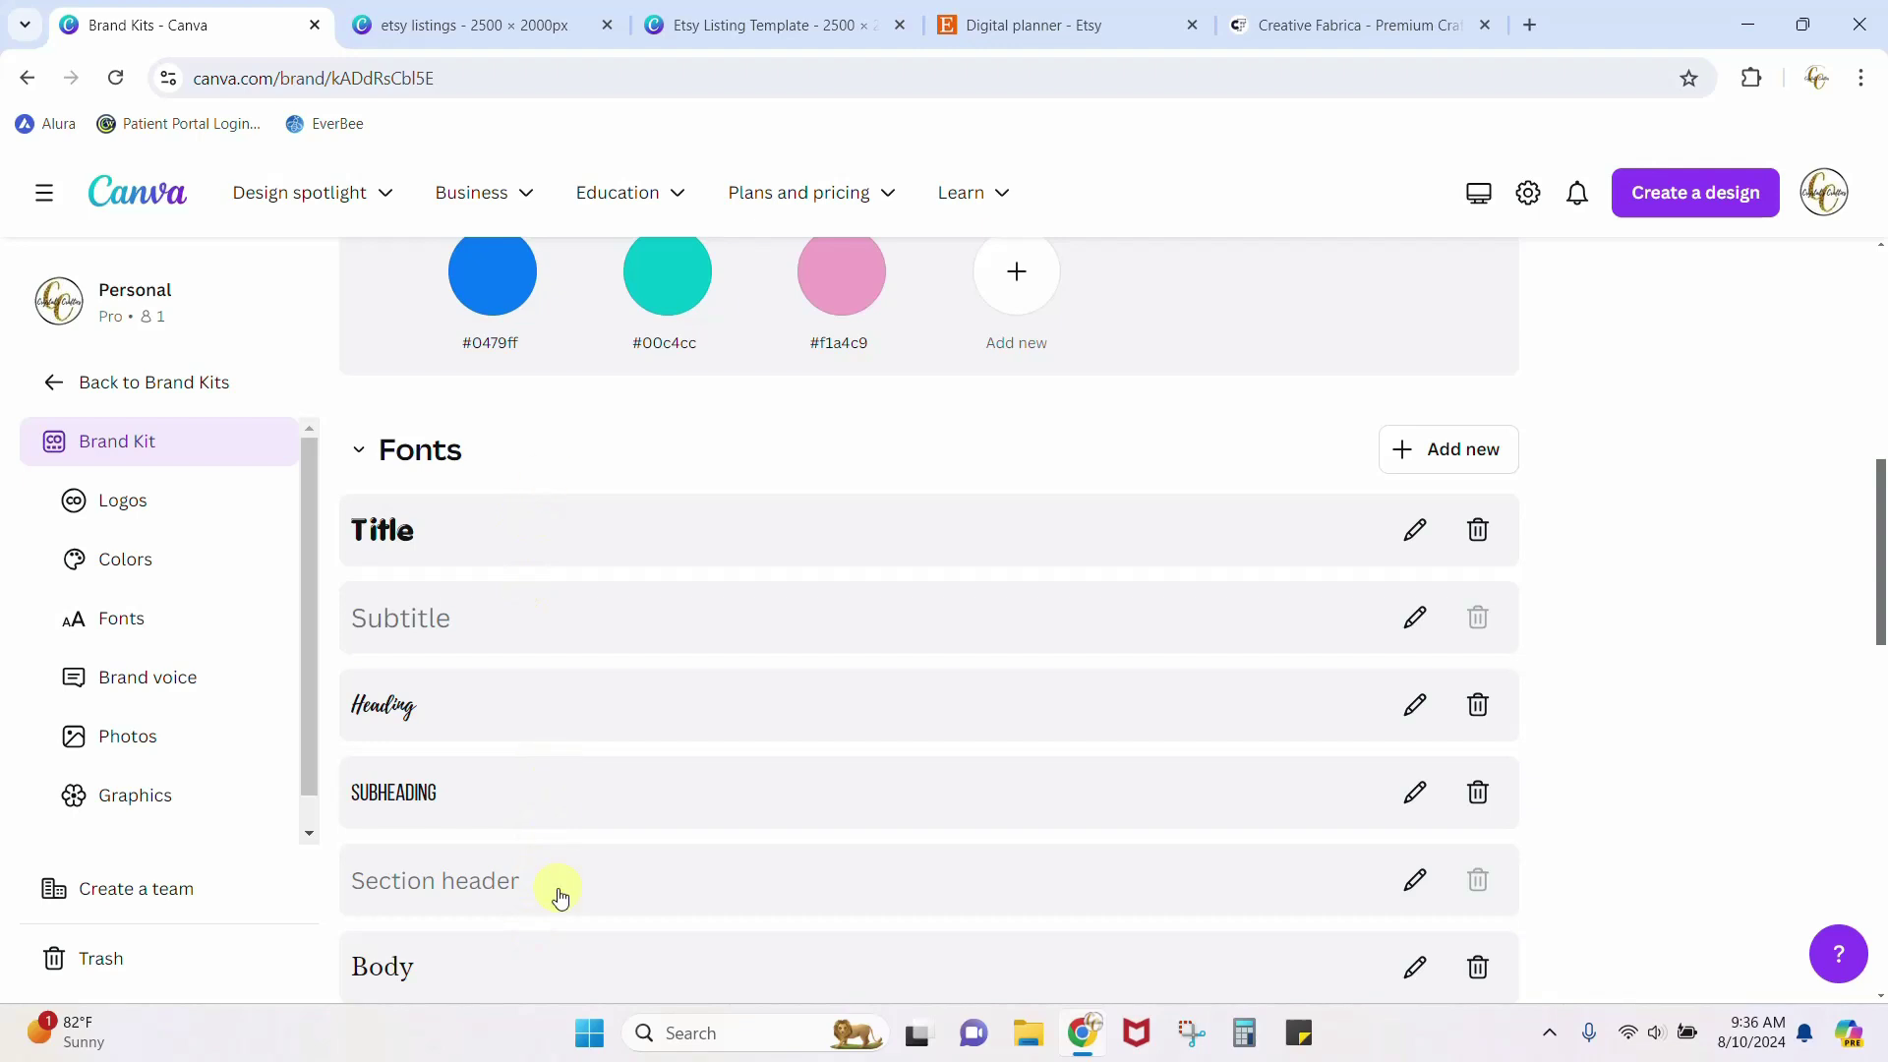
pyautogui.scroll(-3, 556, 894)
pyautogui.scroll(5, 557, 888)
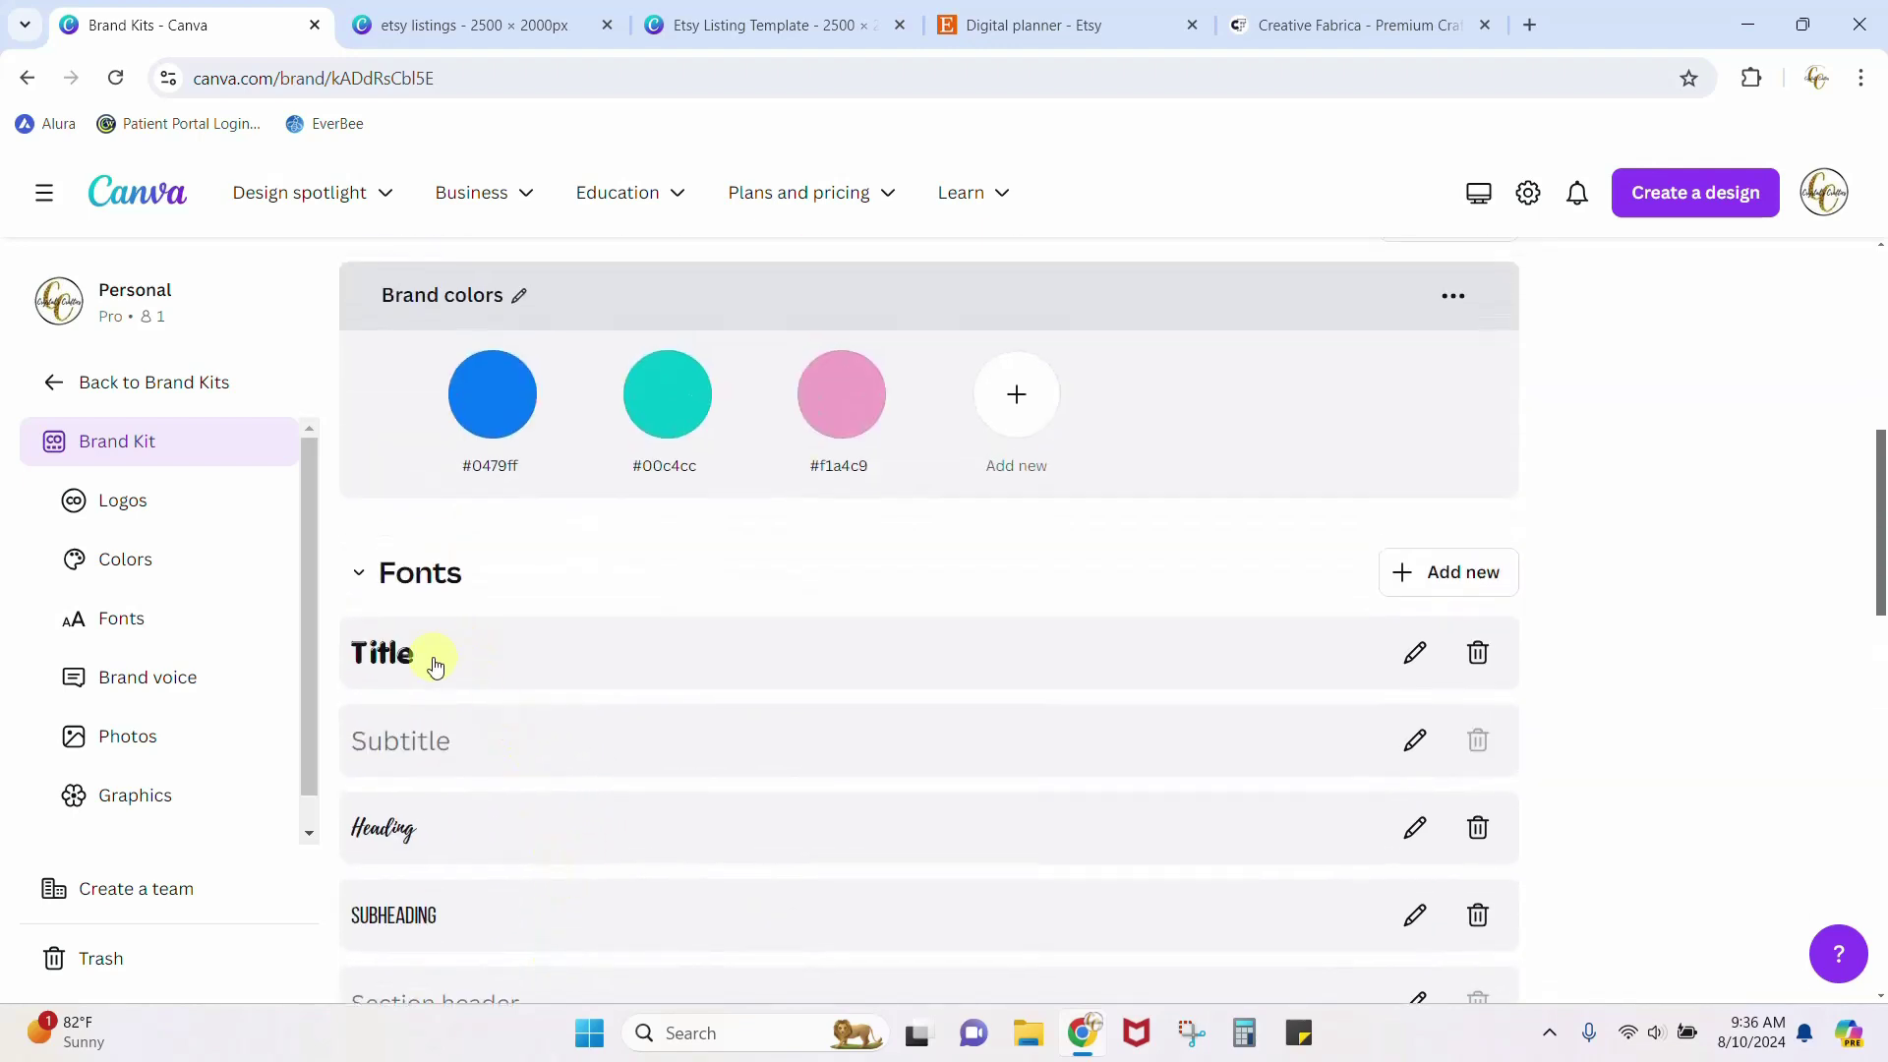
pyautogui.scroll(-2, 484, 915)
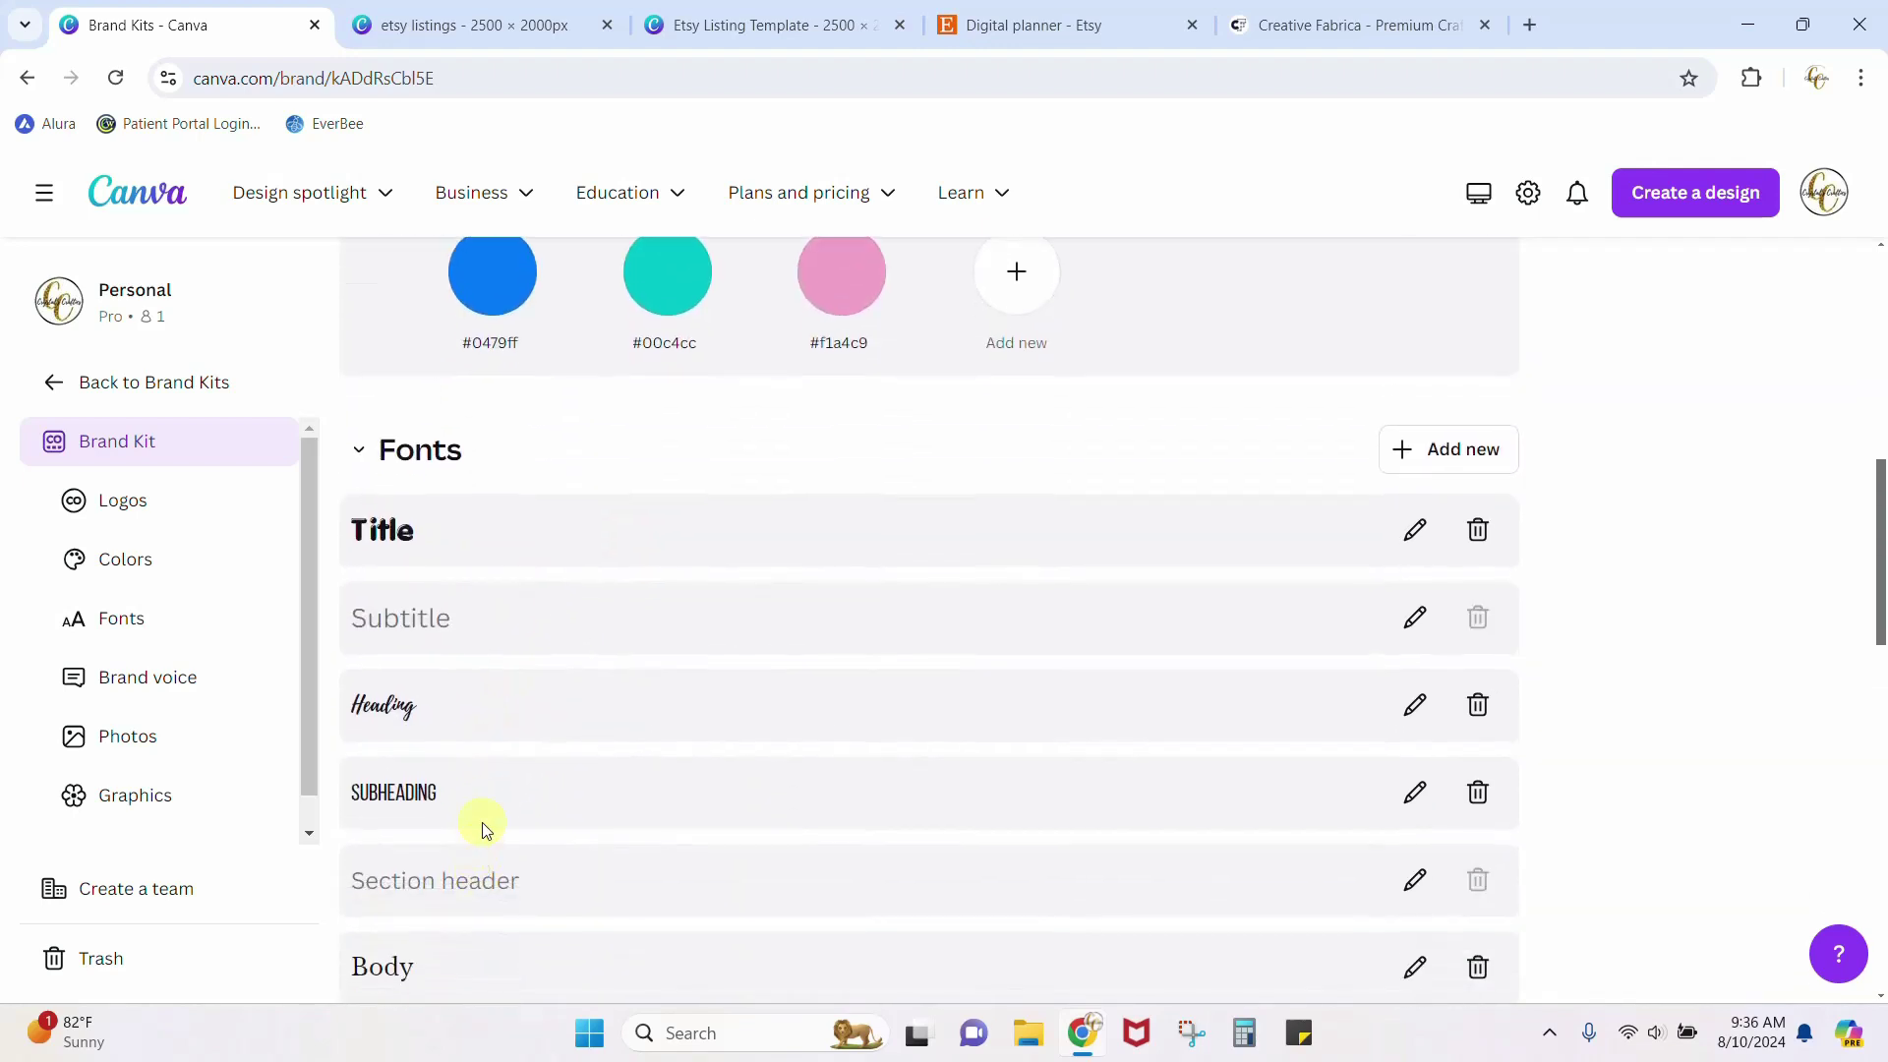
pyautogui.scroll(-3, 554, 822)
pyautogui.scroll(10, 557, 817)
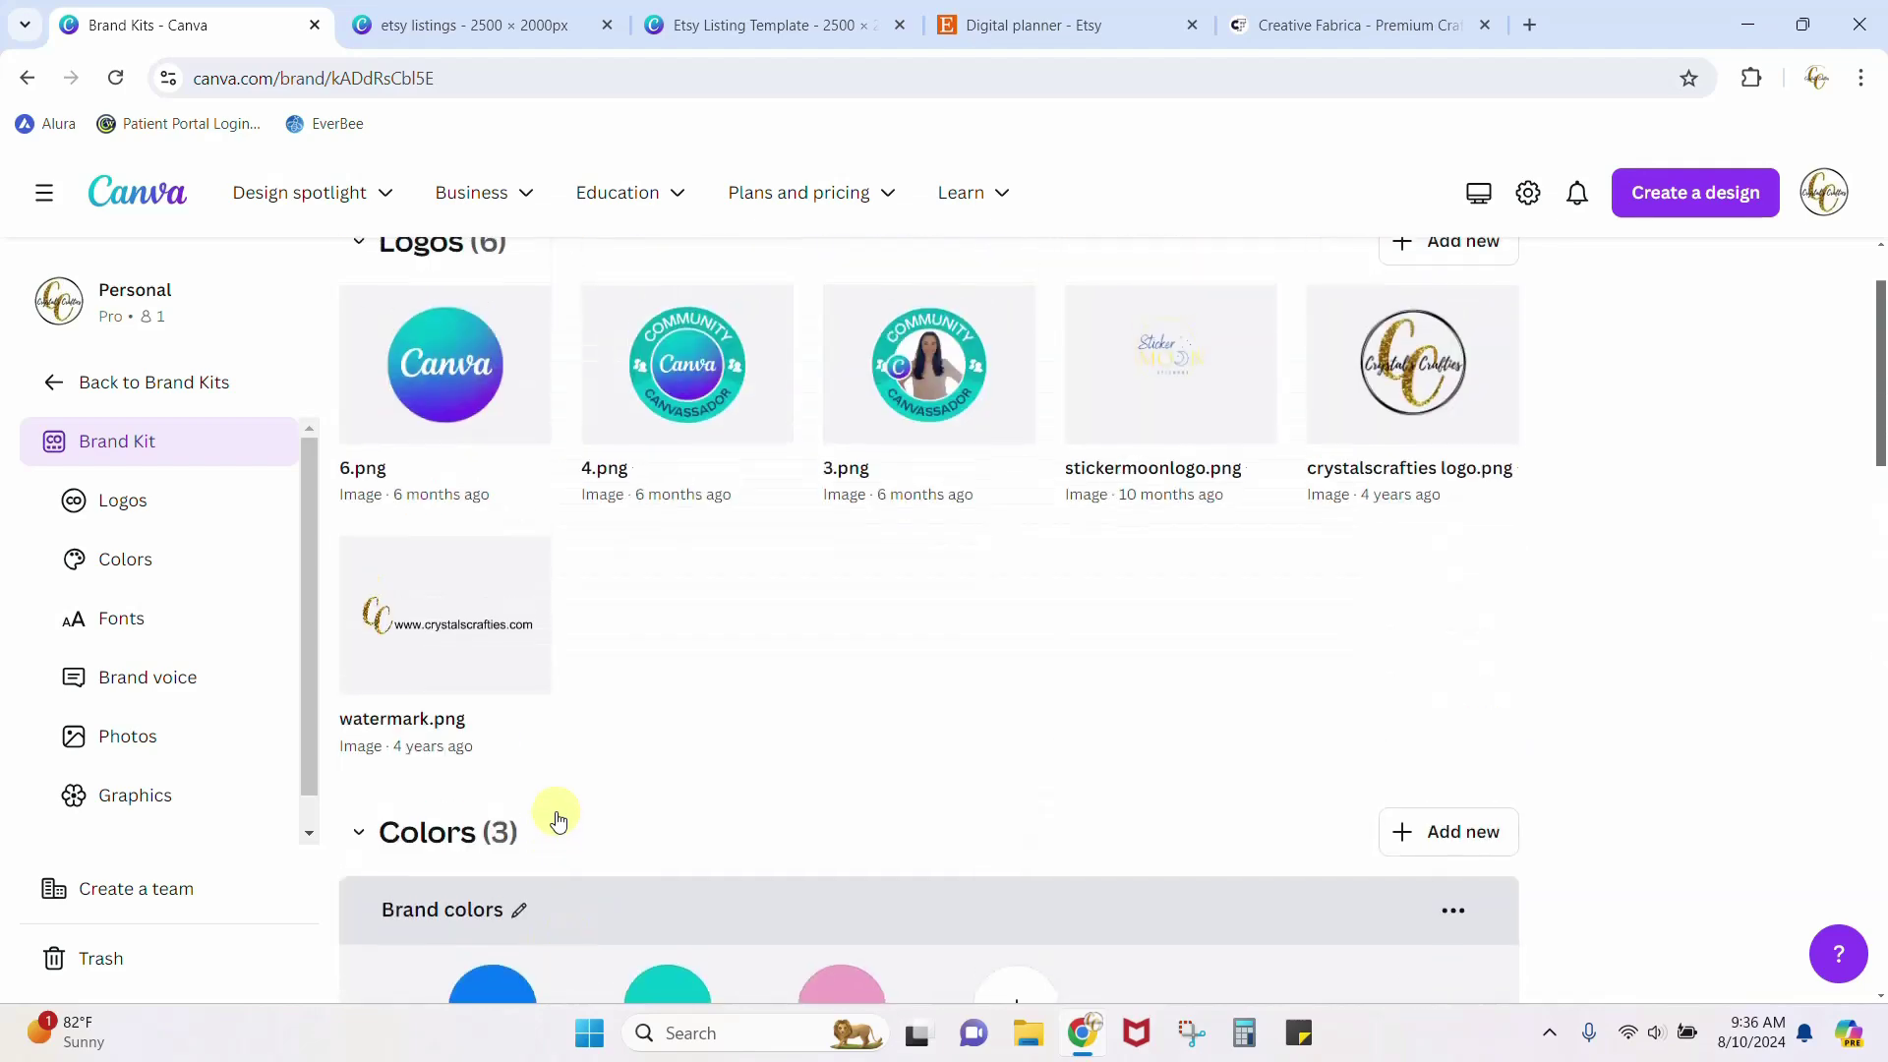
# Return to the Etsy Listing Template design and review the Brand Kit's logos, colors and fonts there.
pyautogui.click(545, 29)
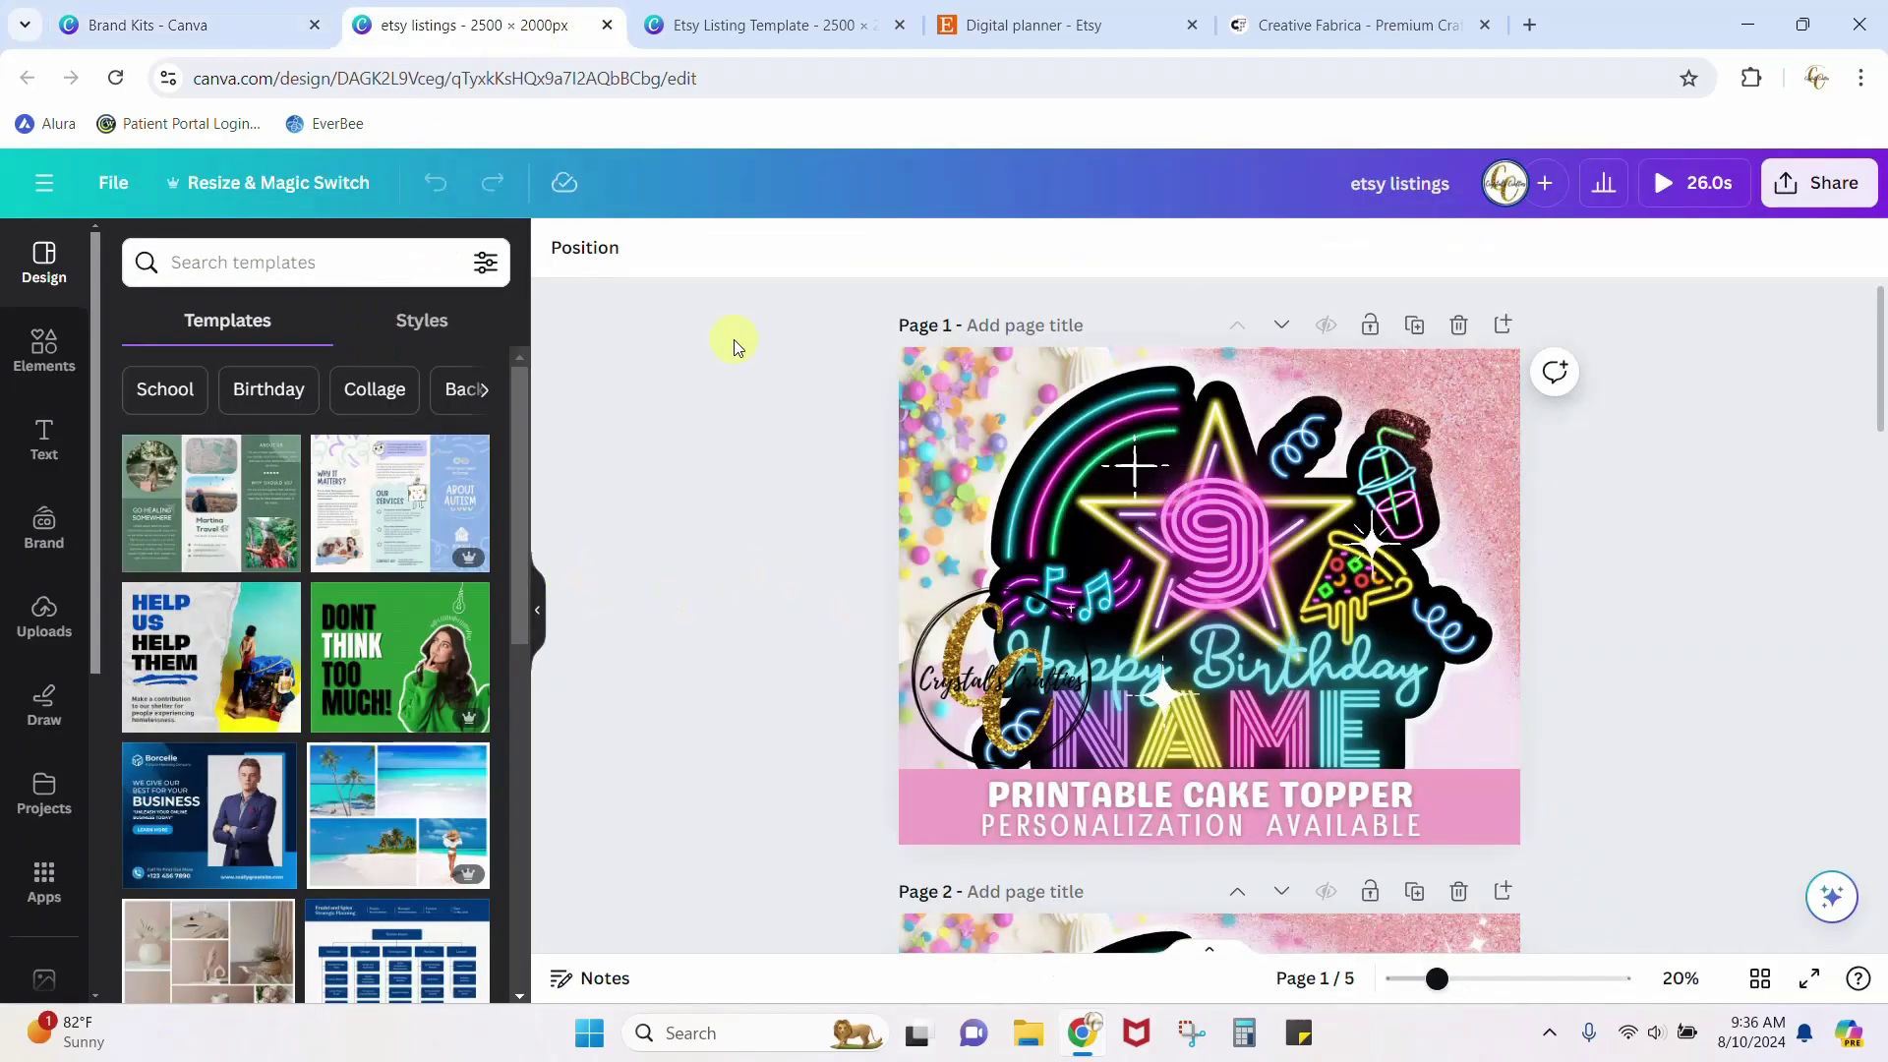
pyautogui.click(765, 21)
pyautogui.scroll(-7, 258, 552)
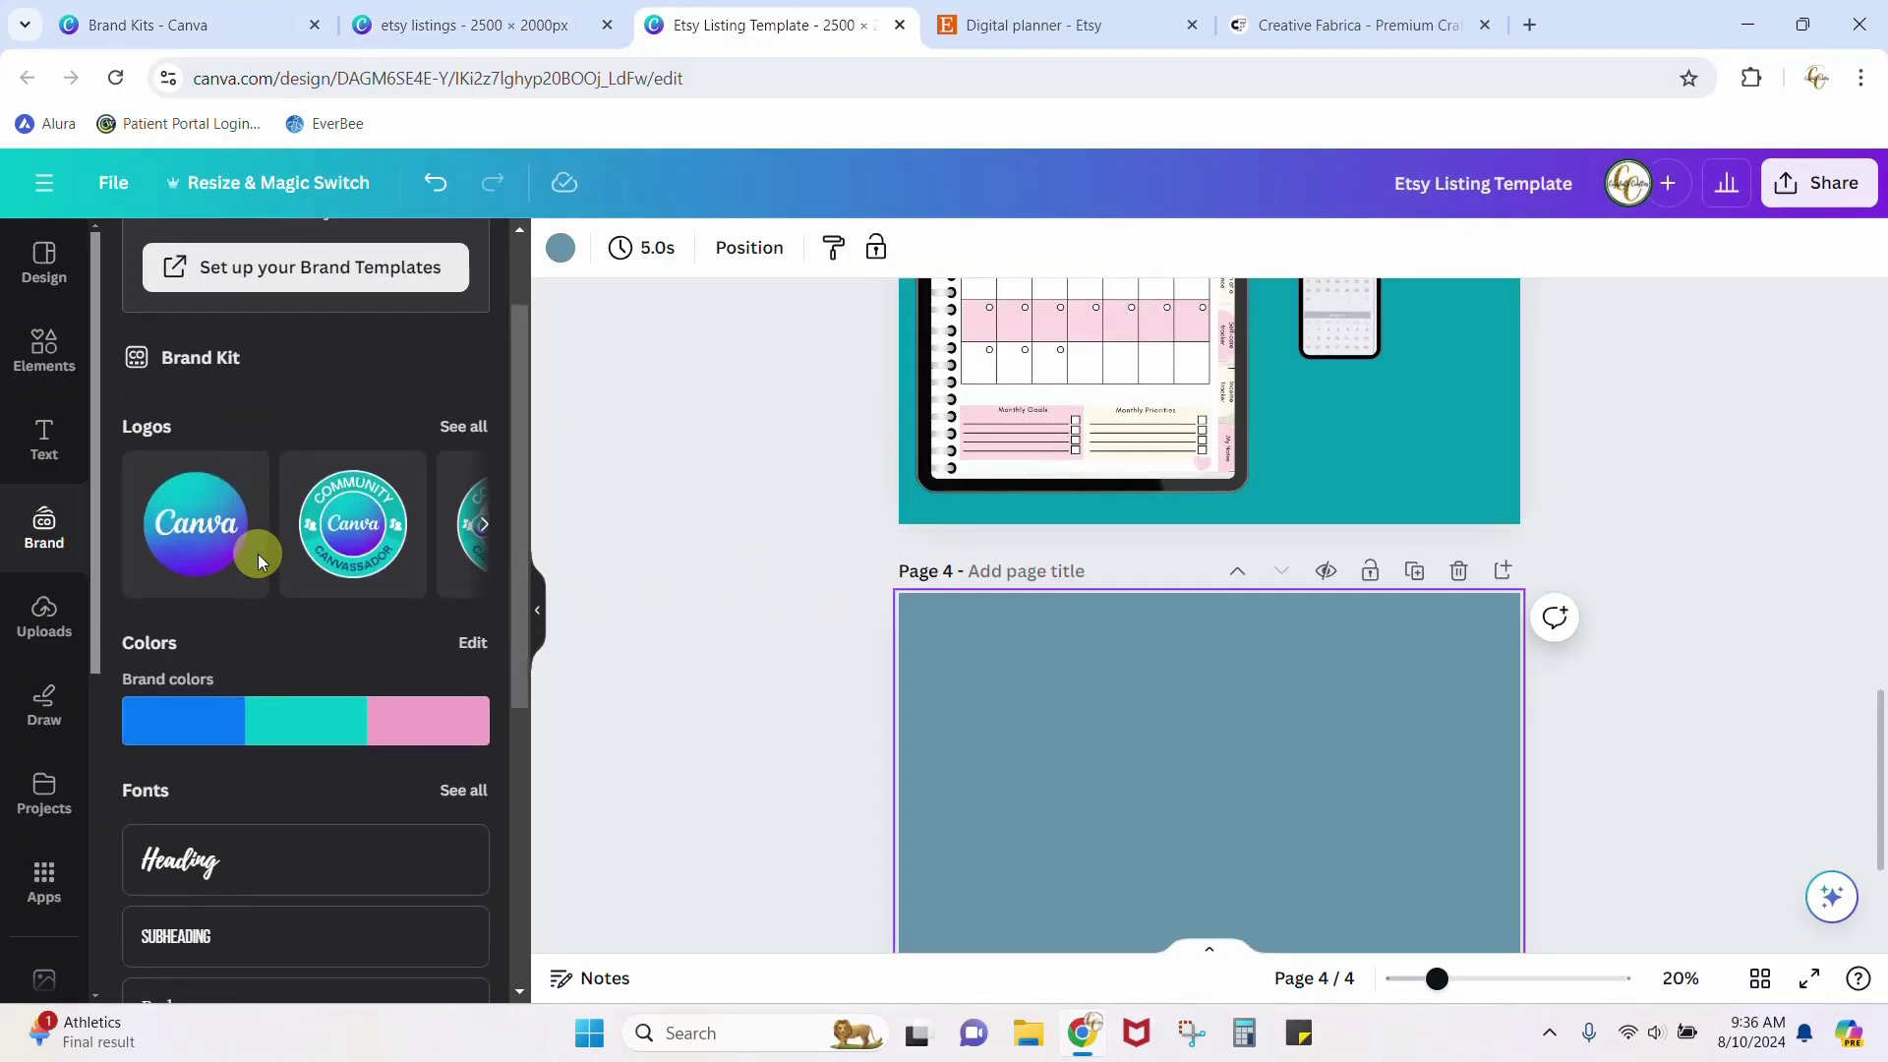
pyautogui.scroll(5, 258, 553)
pyautogui.scroll(2, 257, 559)
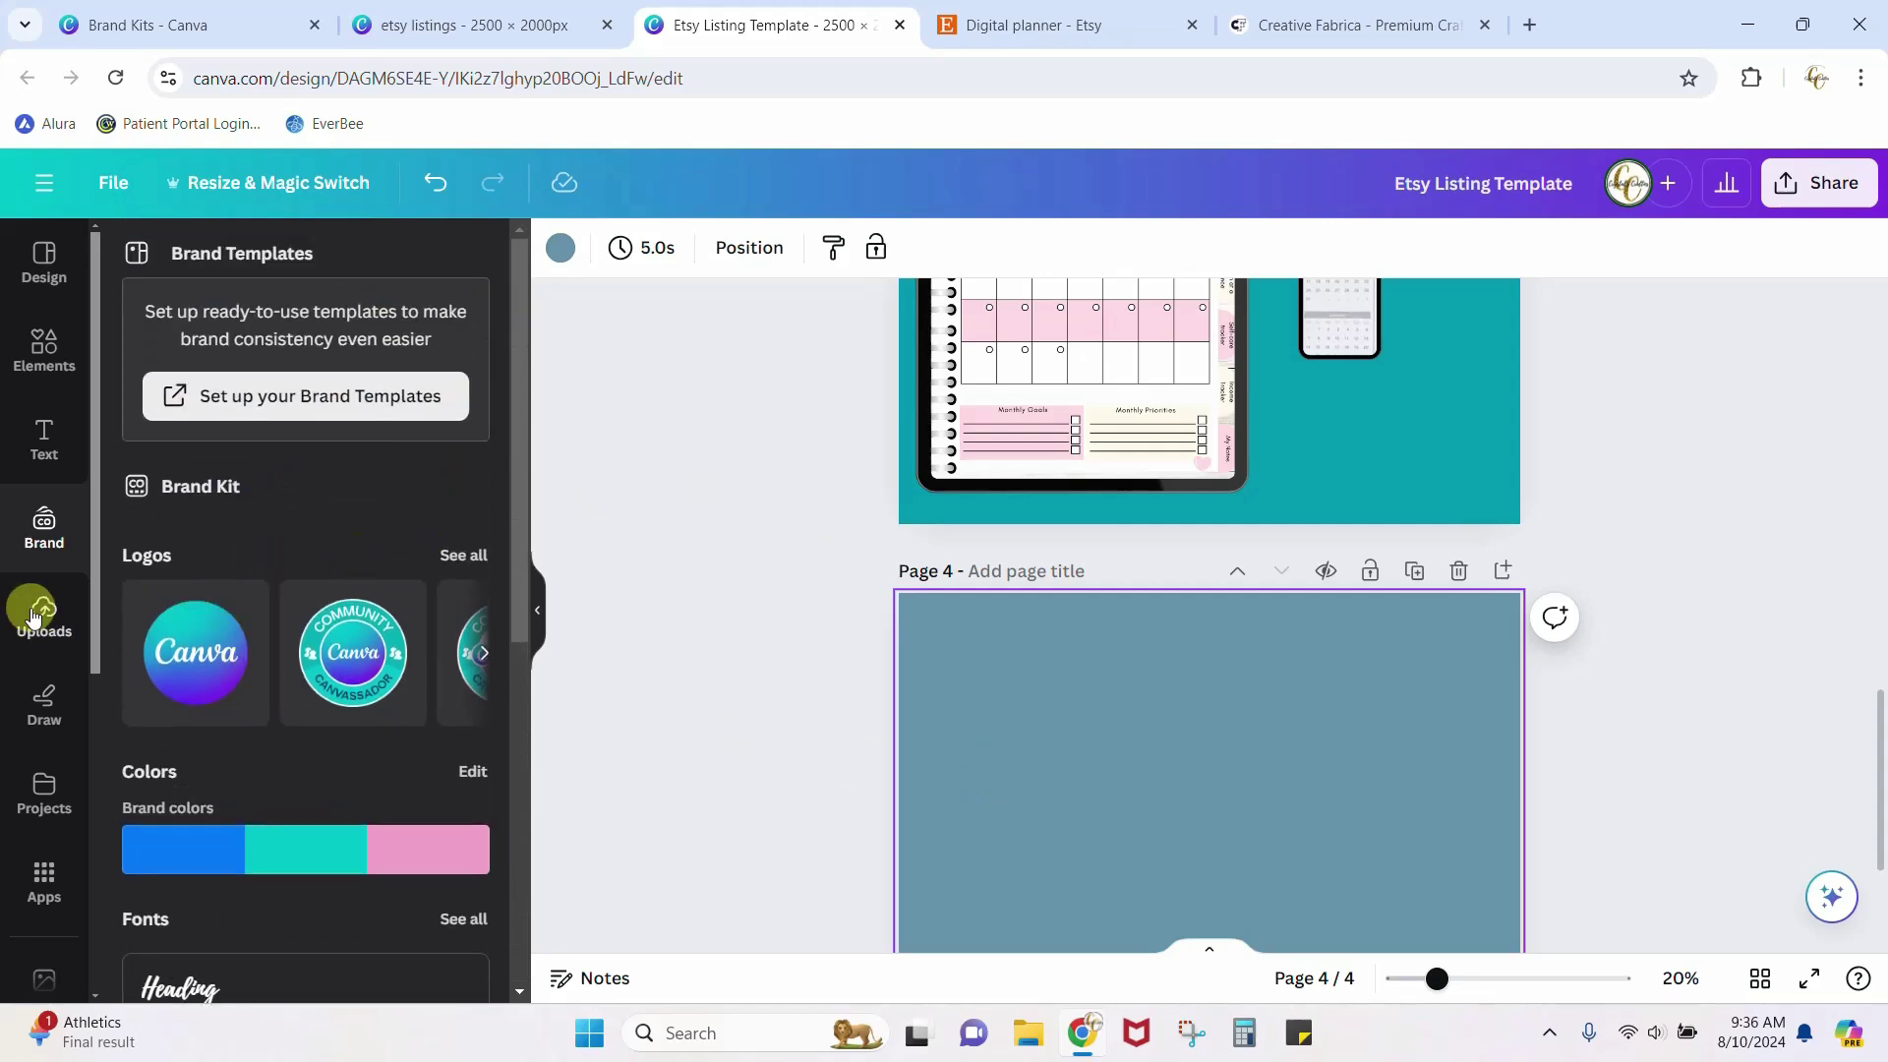
# Collapse the Brand panel and delete the muted blue page 4.
pyautogui.click(1647, 708)
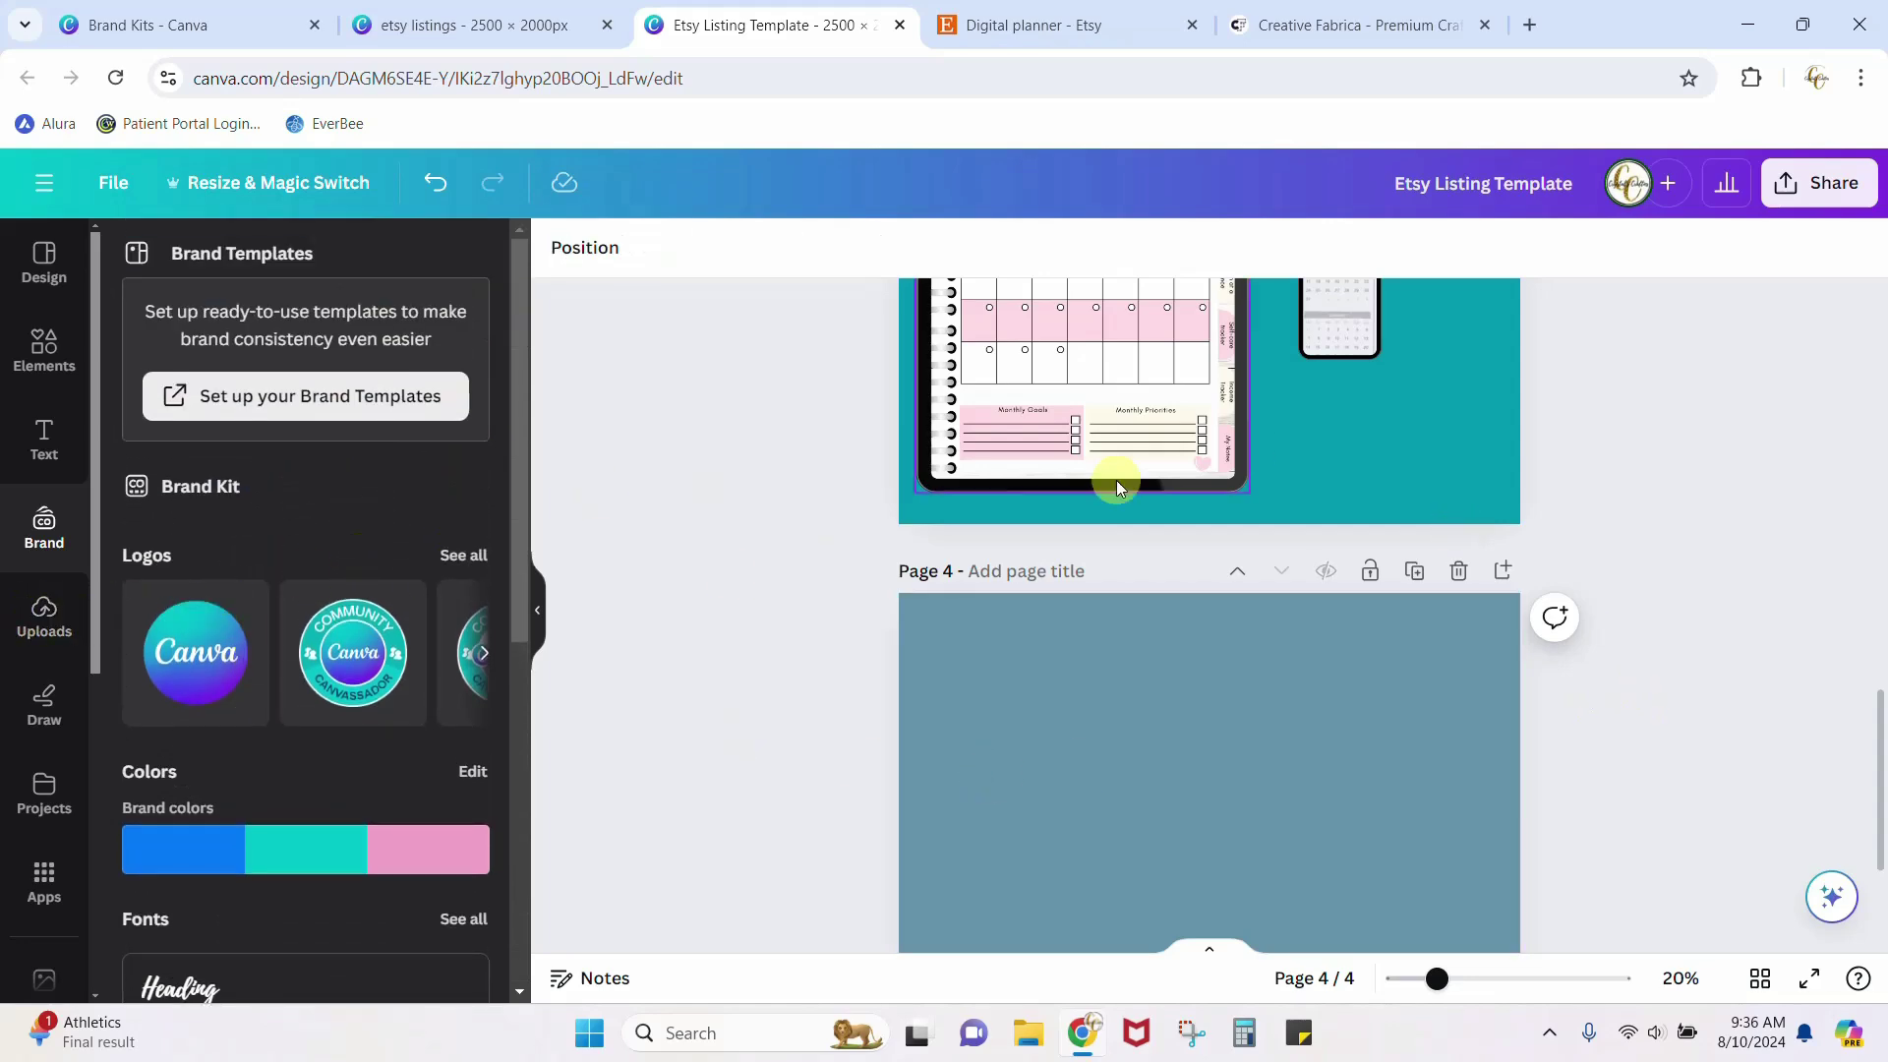
pyautogui.click(537, 610)
pyautogui.scroll(-5, 533, 616)
pyautogui.scroll(-10, 532, 617)
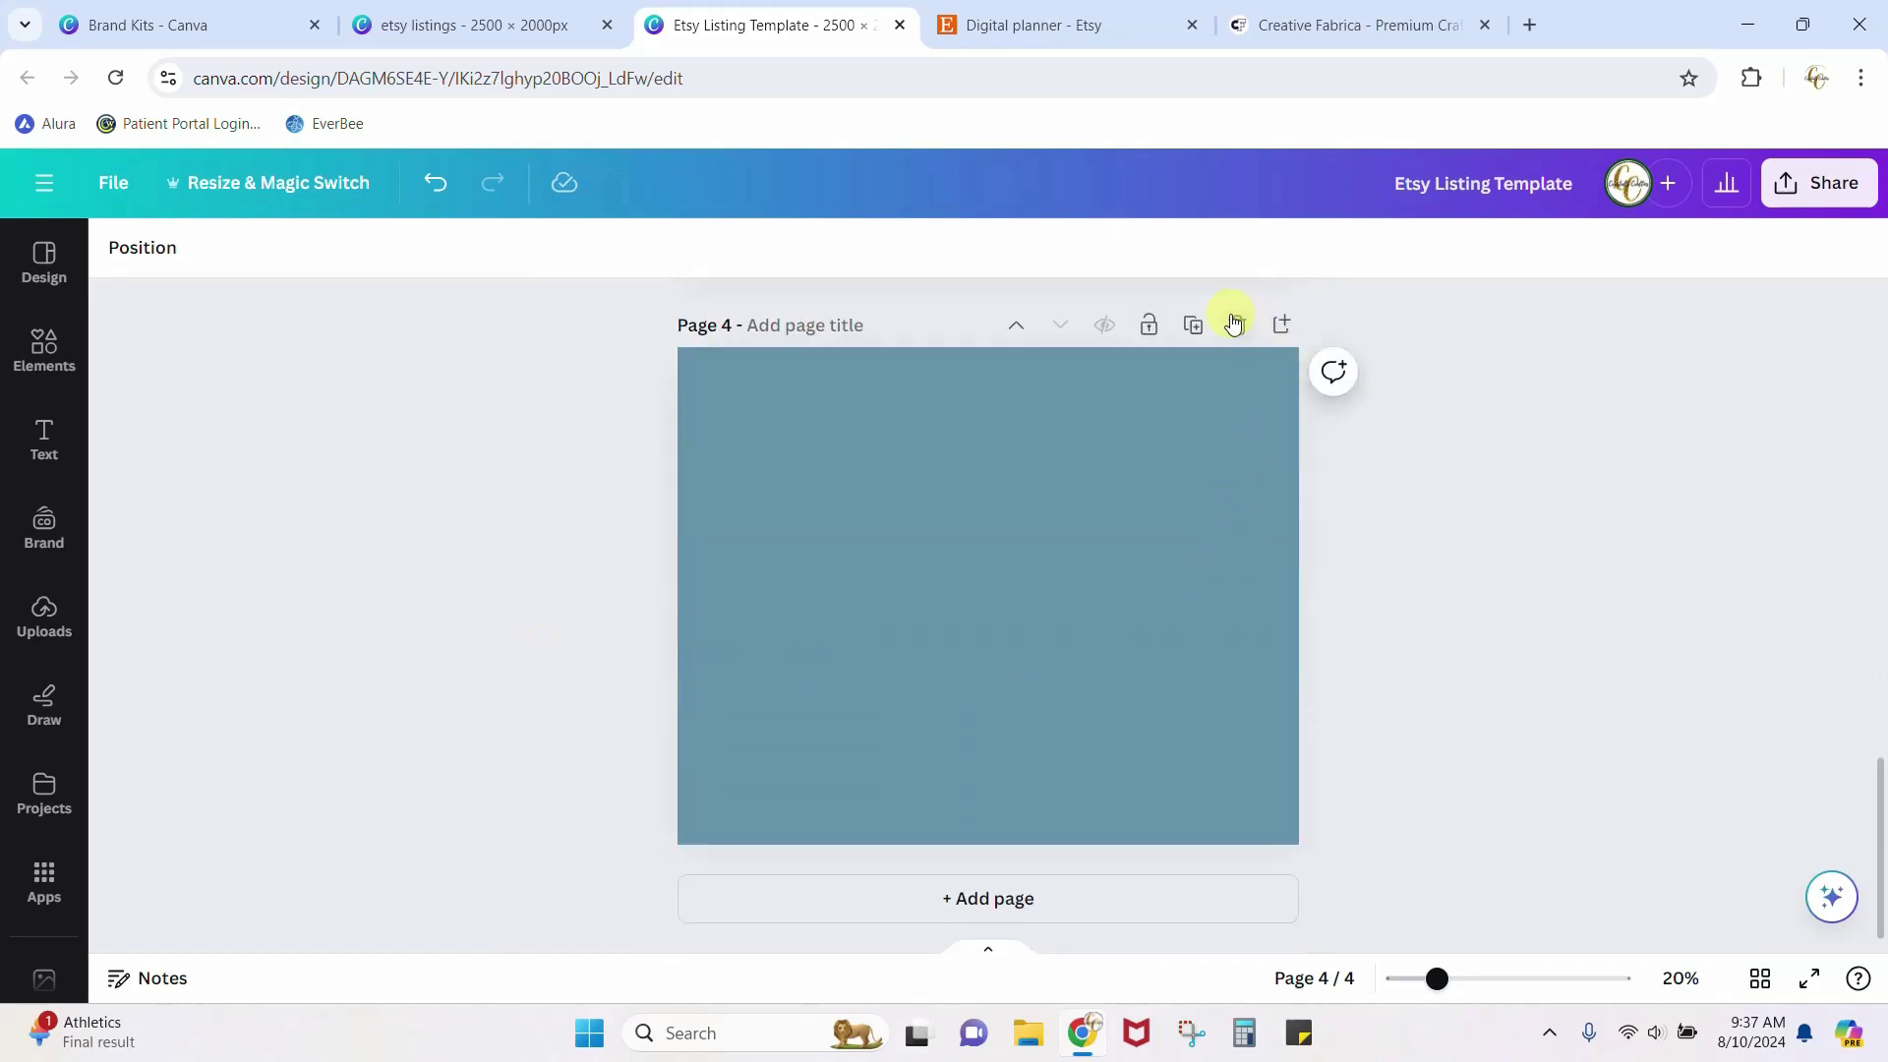
pyautogui.click(1234, 322)
pyautogui.scroll(5, 552, 665)
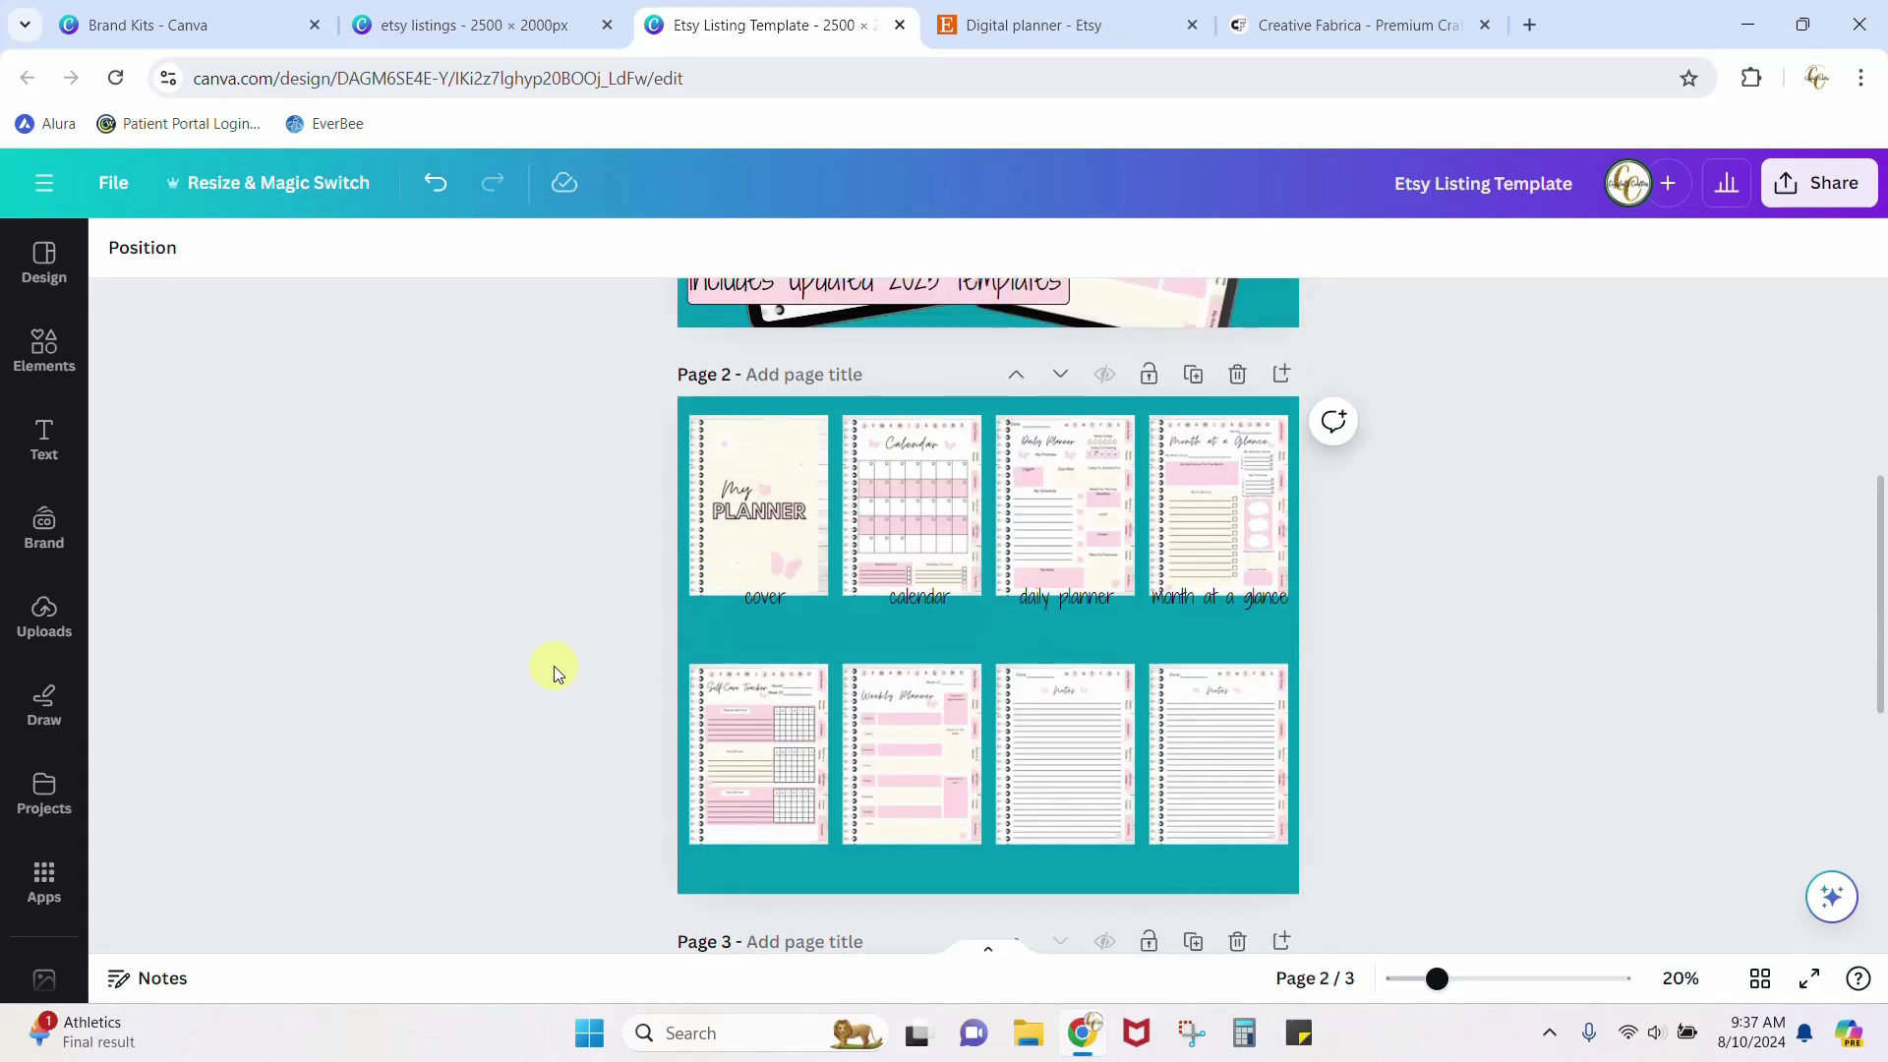
pyautogui.scroll(5, 552, 665)
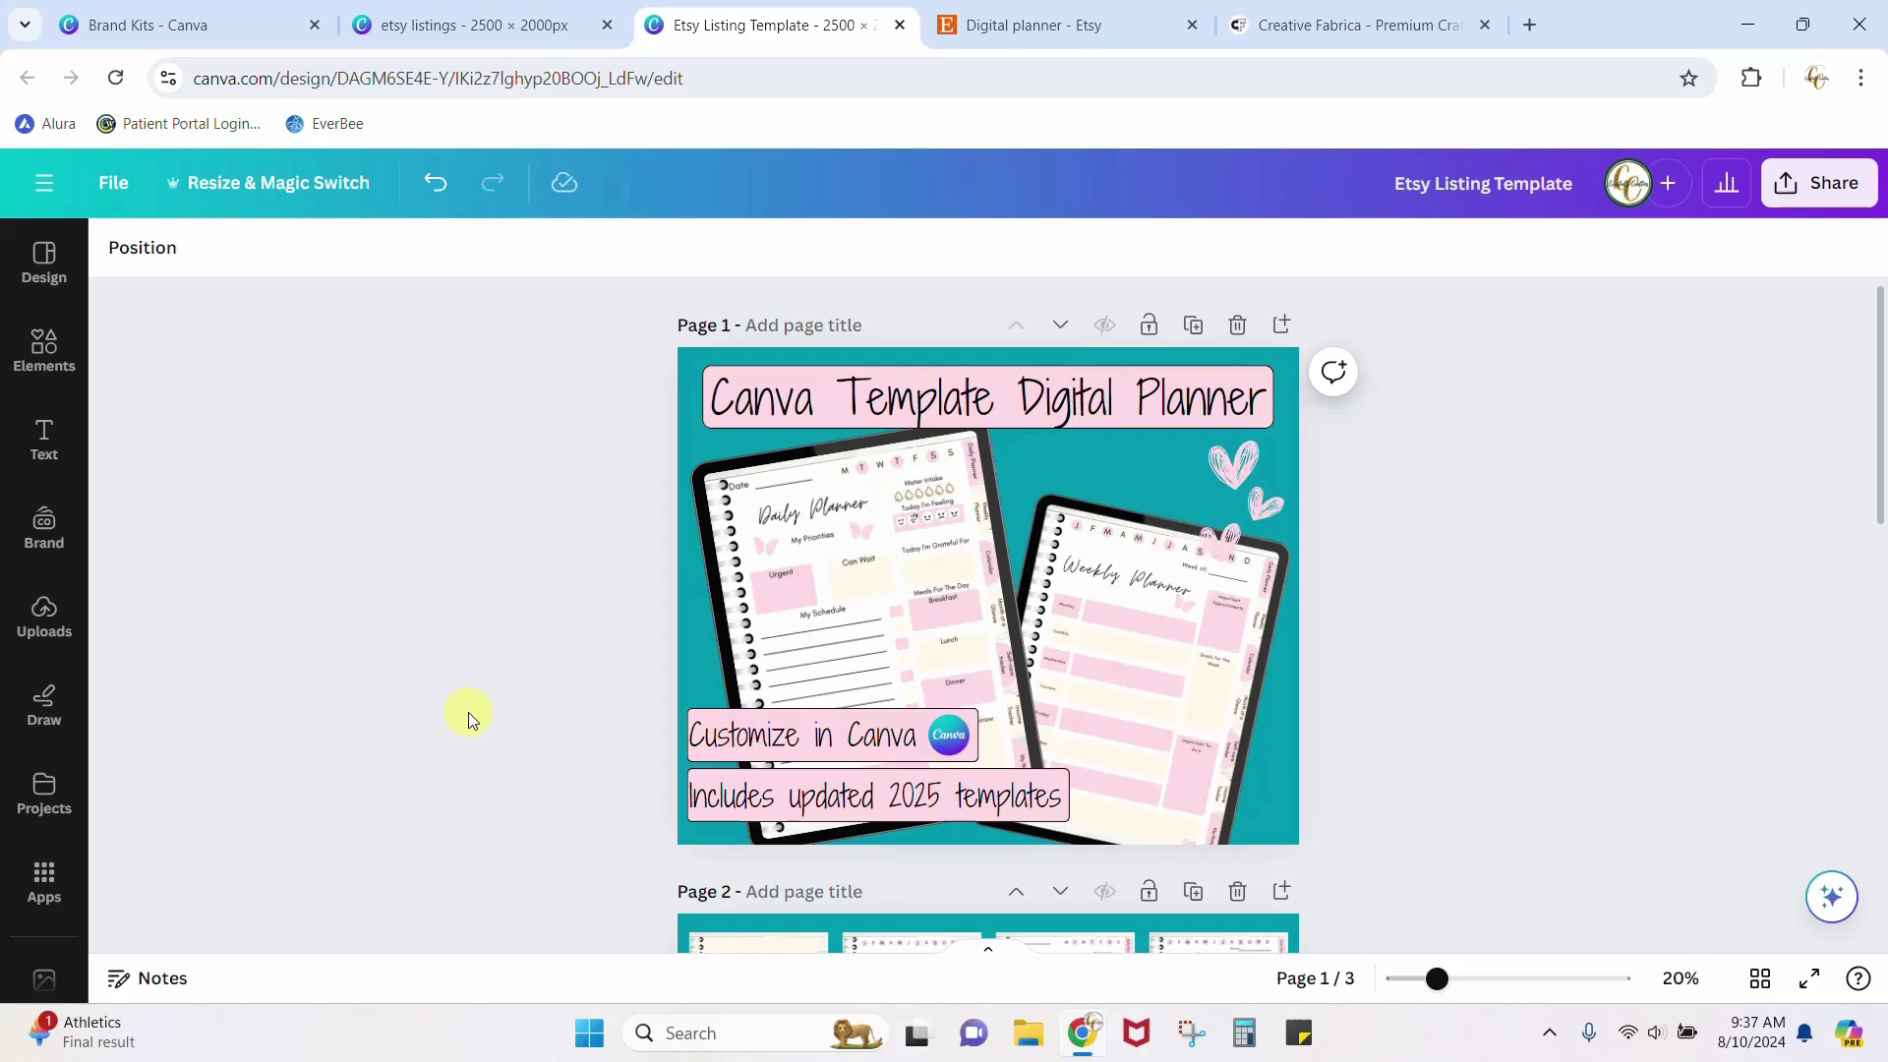
# Switch to the Etsy digital planner search results and open the bestselling All-in-One Digital Planner listing for inspiration.
pyautogui.click(1076, 25)
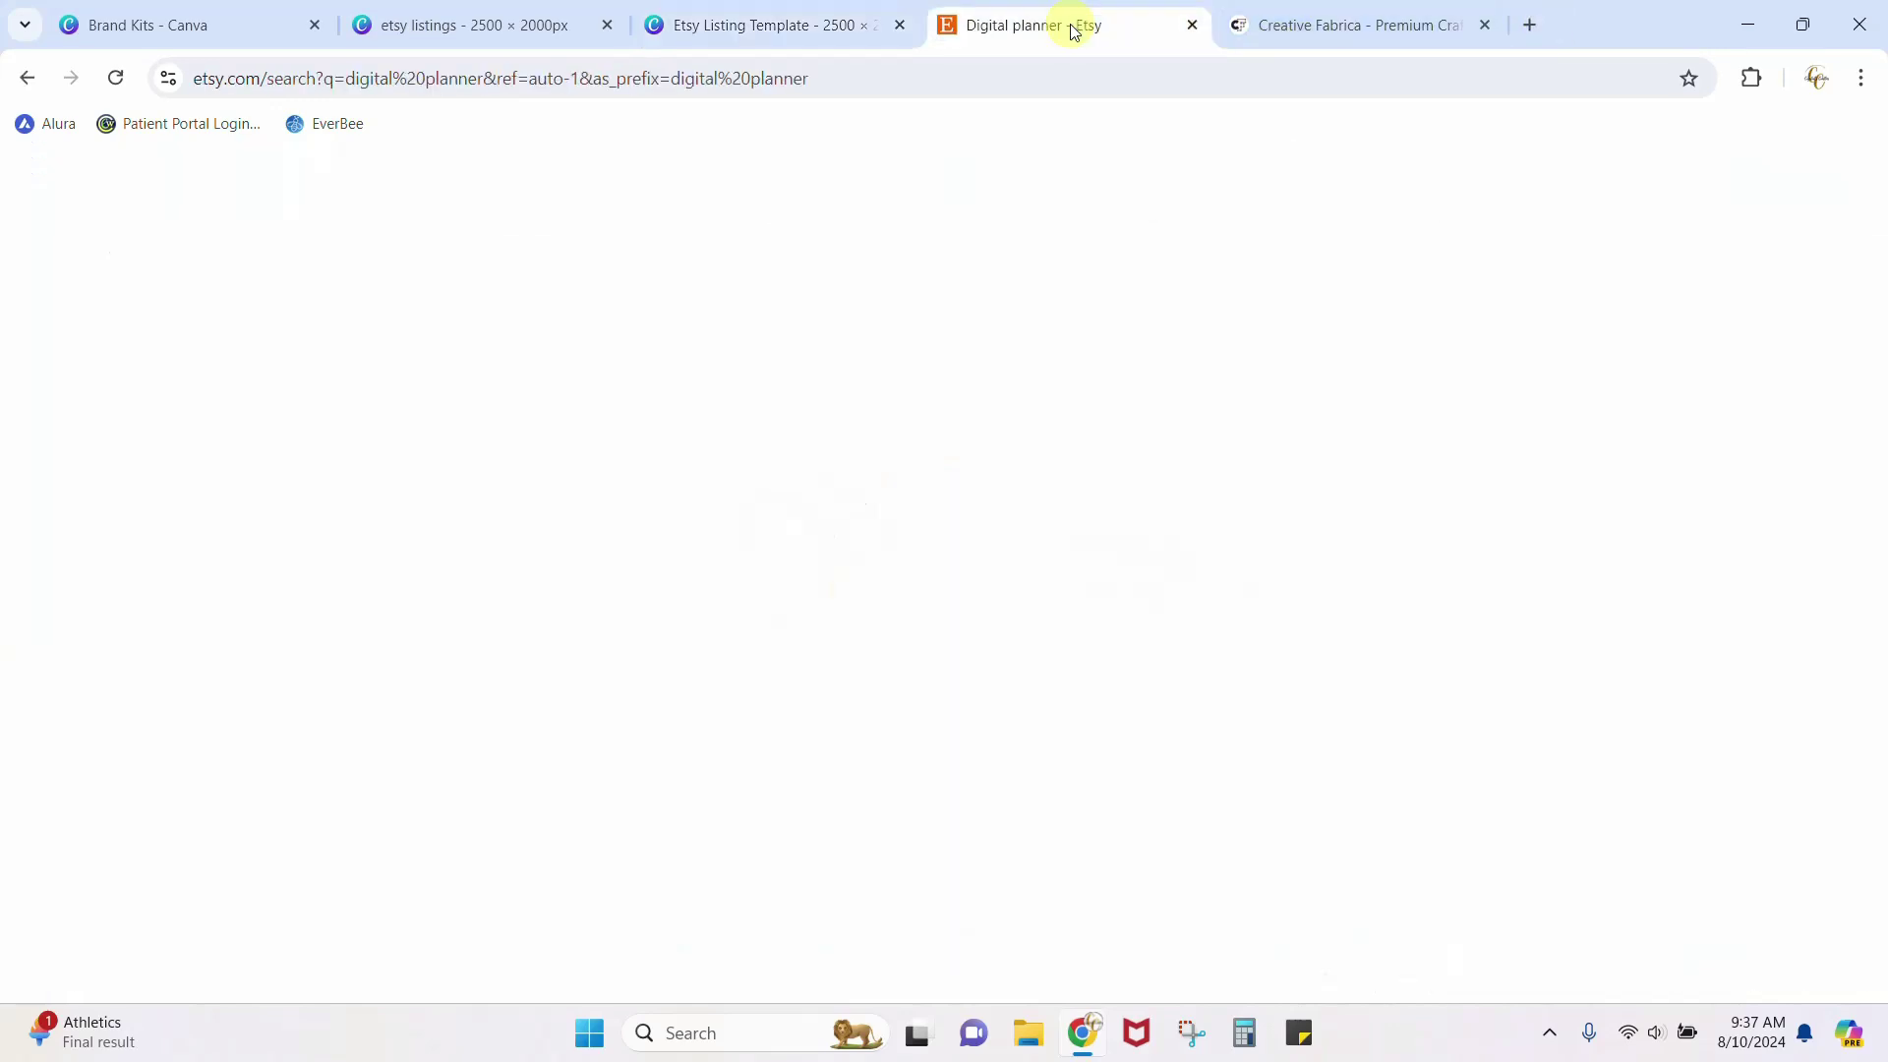
pyautogui.click(339, 393)
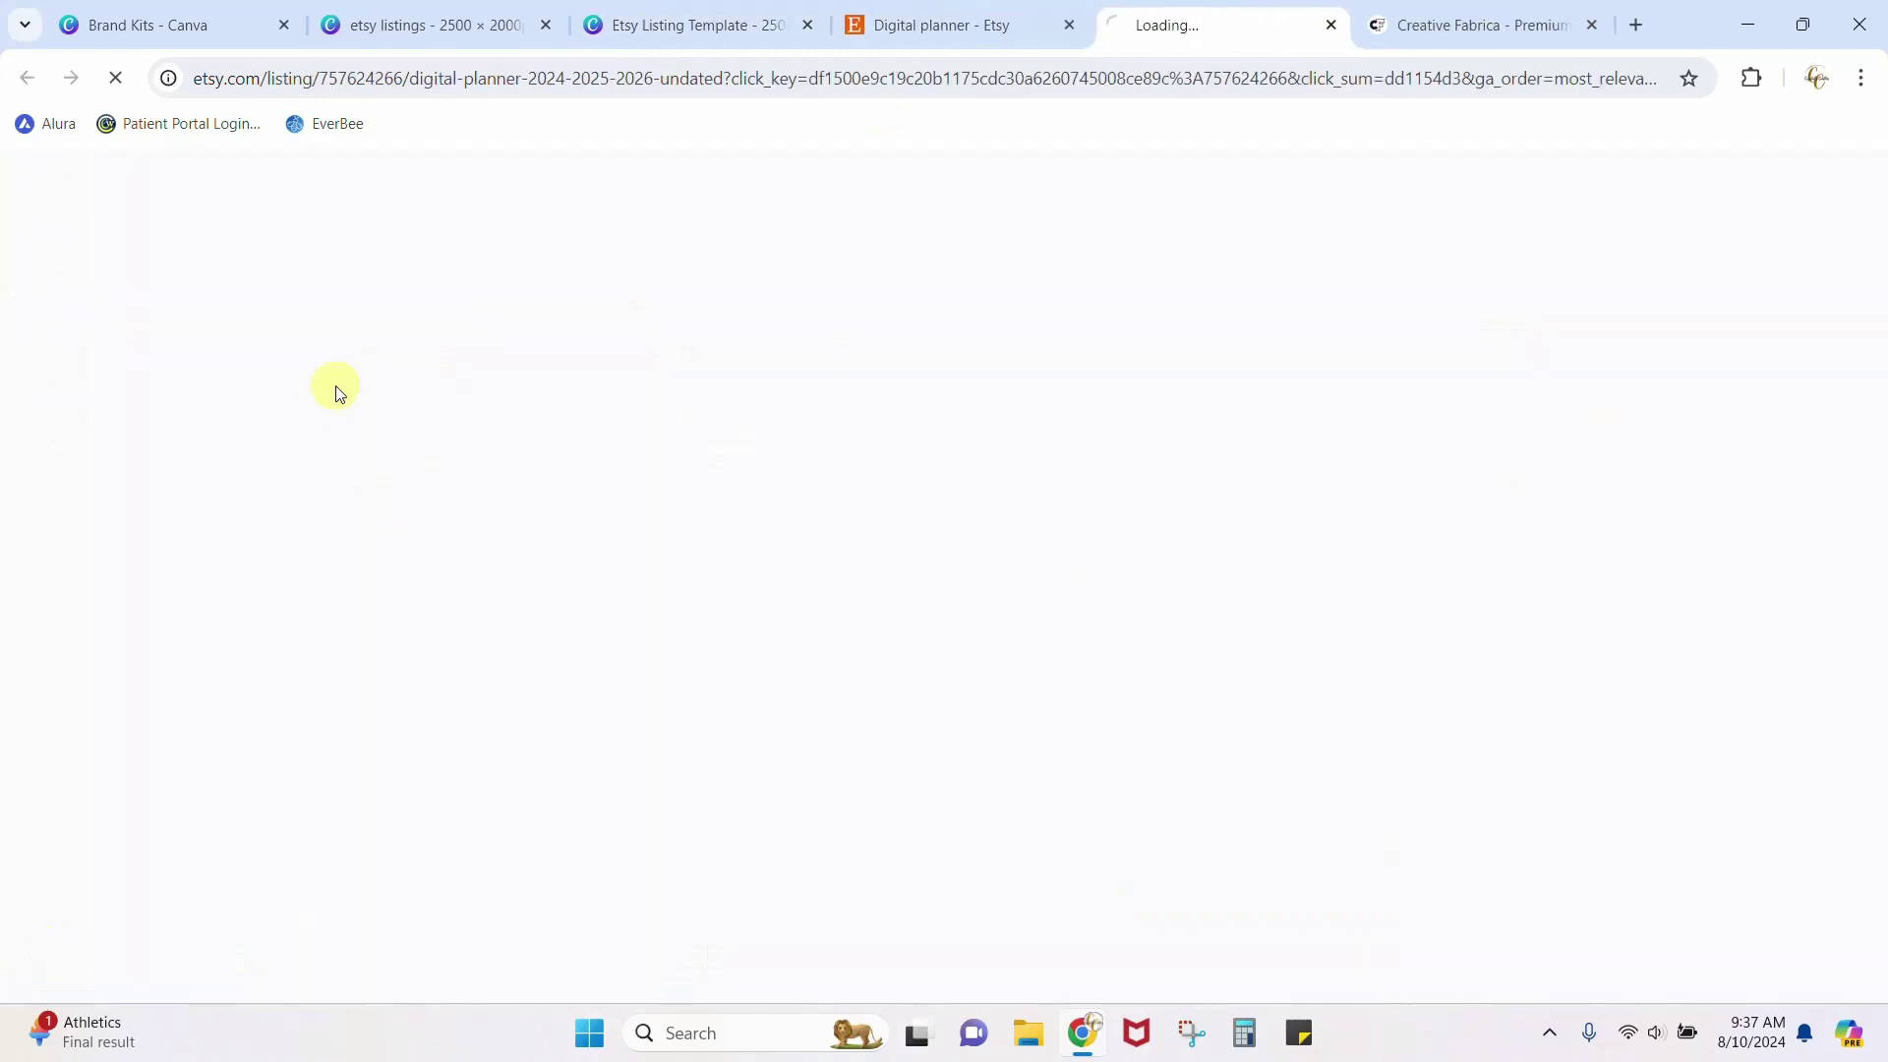
pyautogui.scroll(-3, 693, 580)
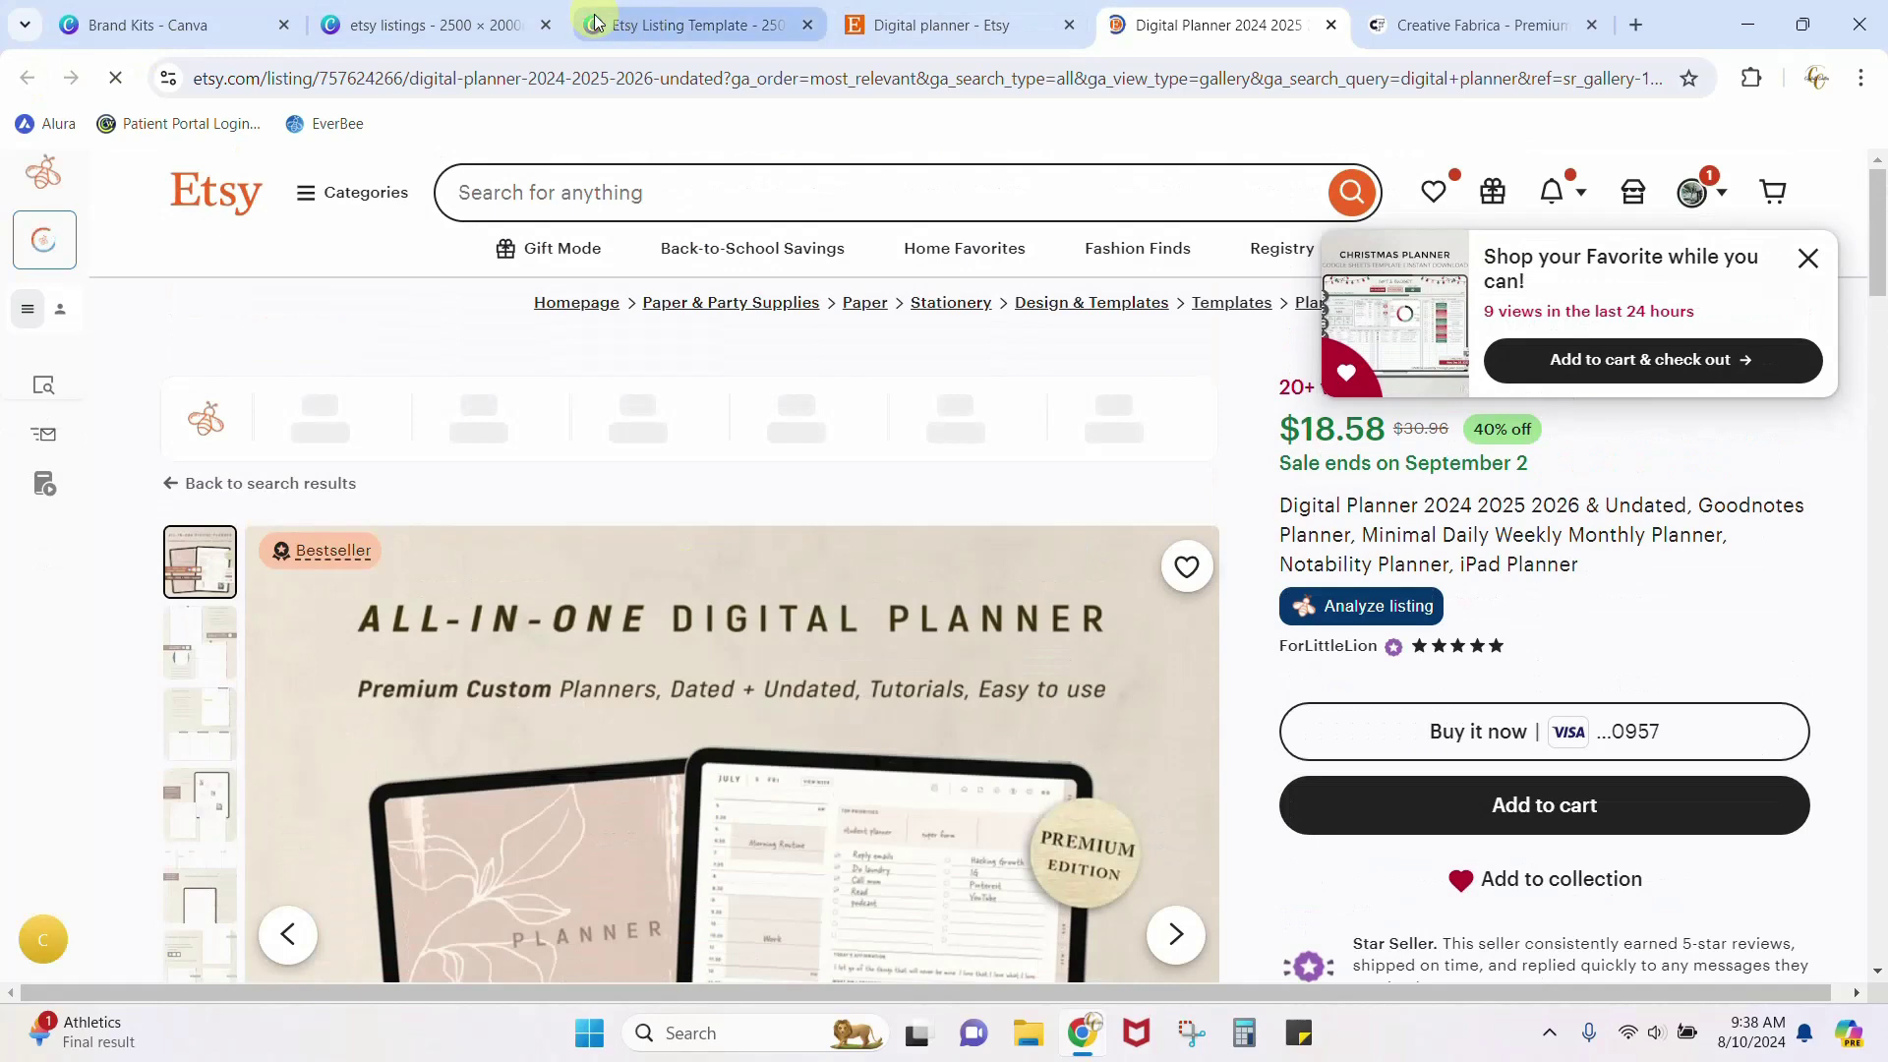
# Return to the Etsy Listing Template design and add a new blank page after page 3.
pyautogui.click(693, 39)
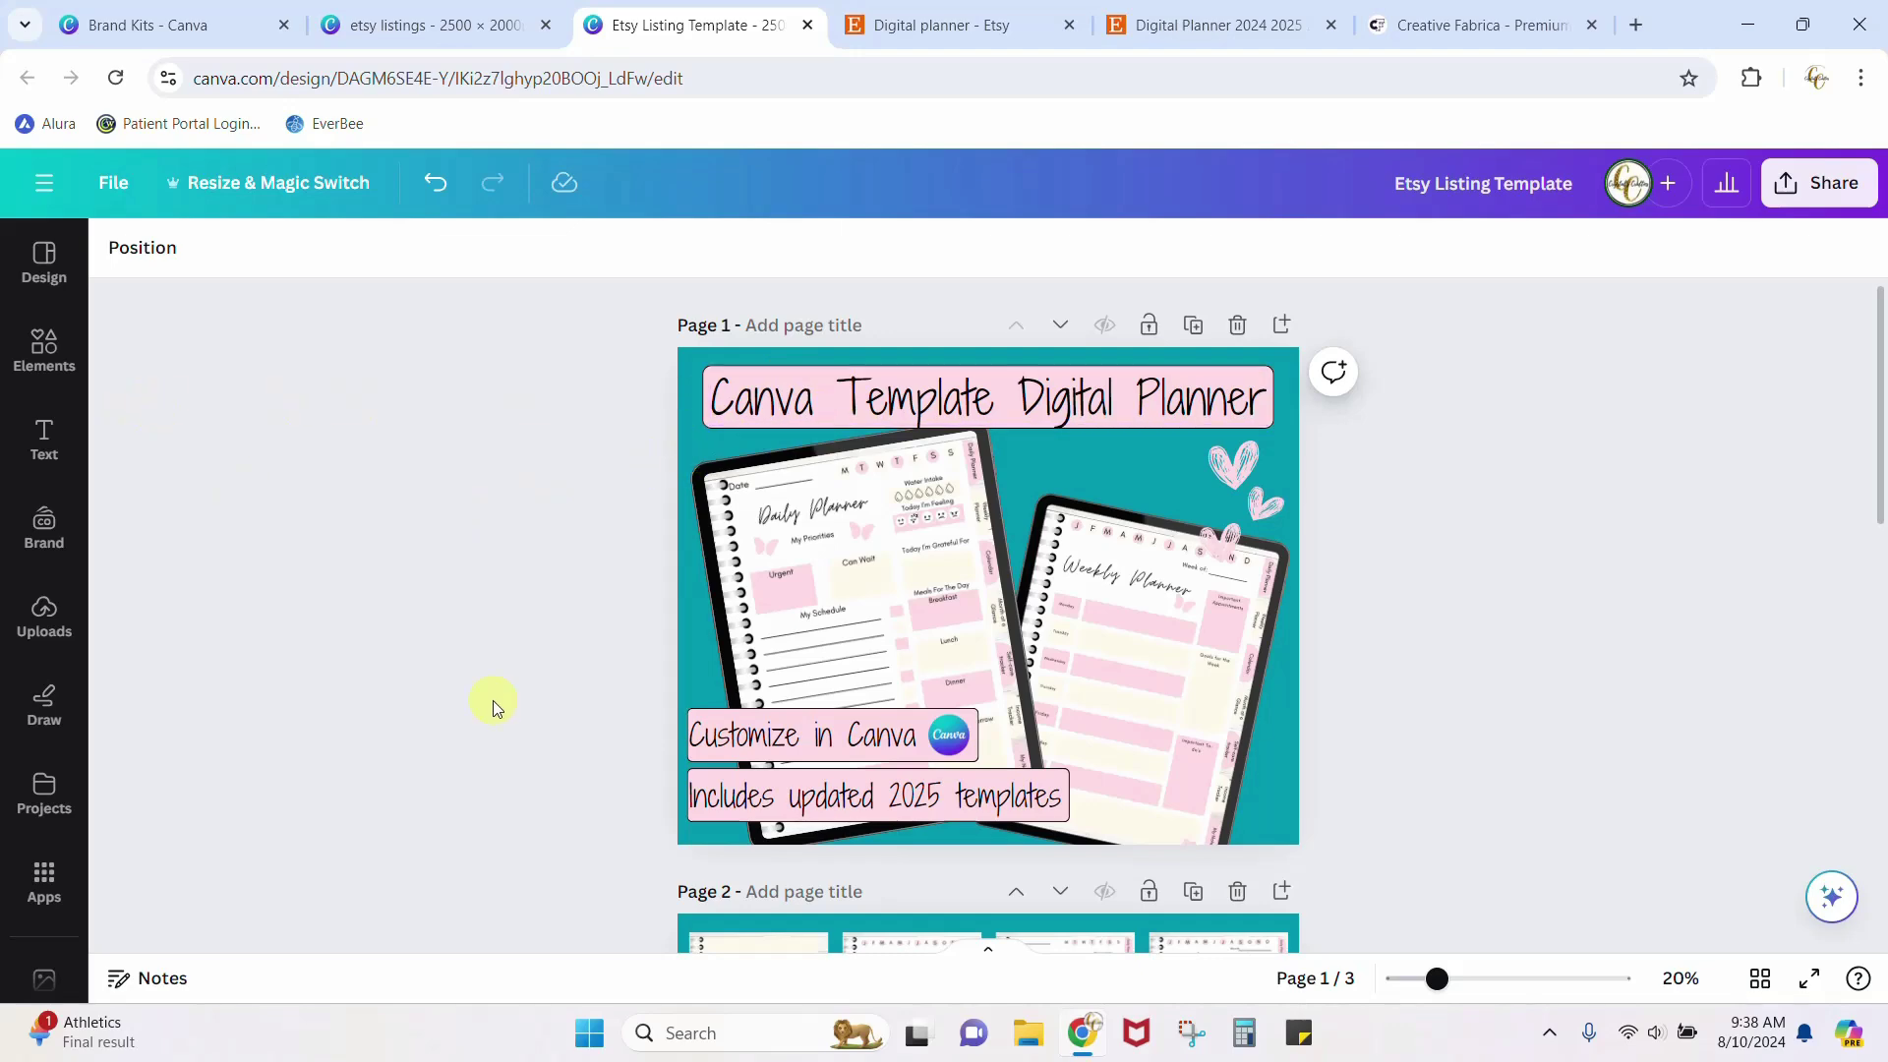
pyautogui.scroll(-4, 467, 686)
pyautogui.scroll(4, 464, 682)
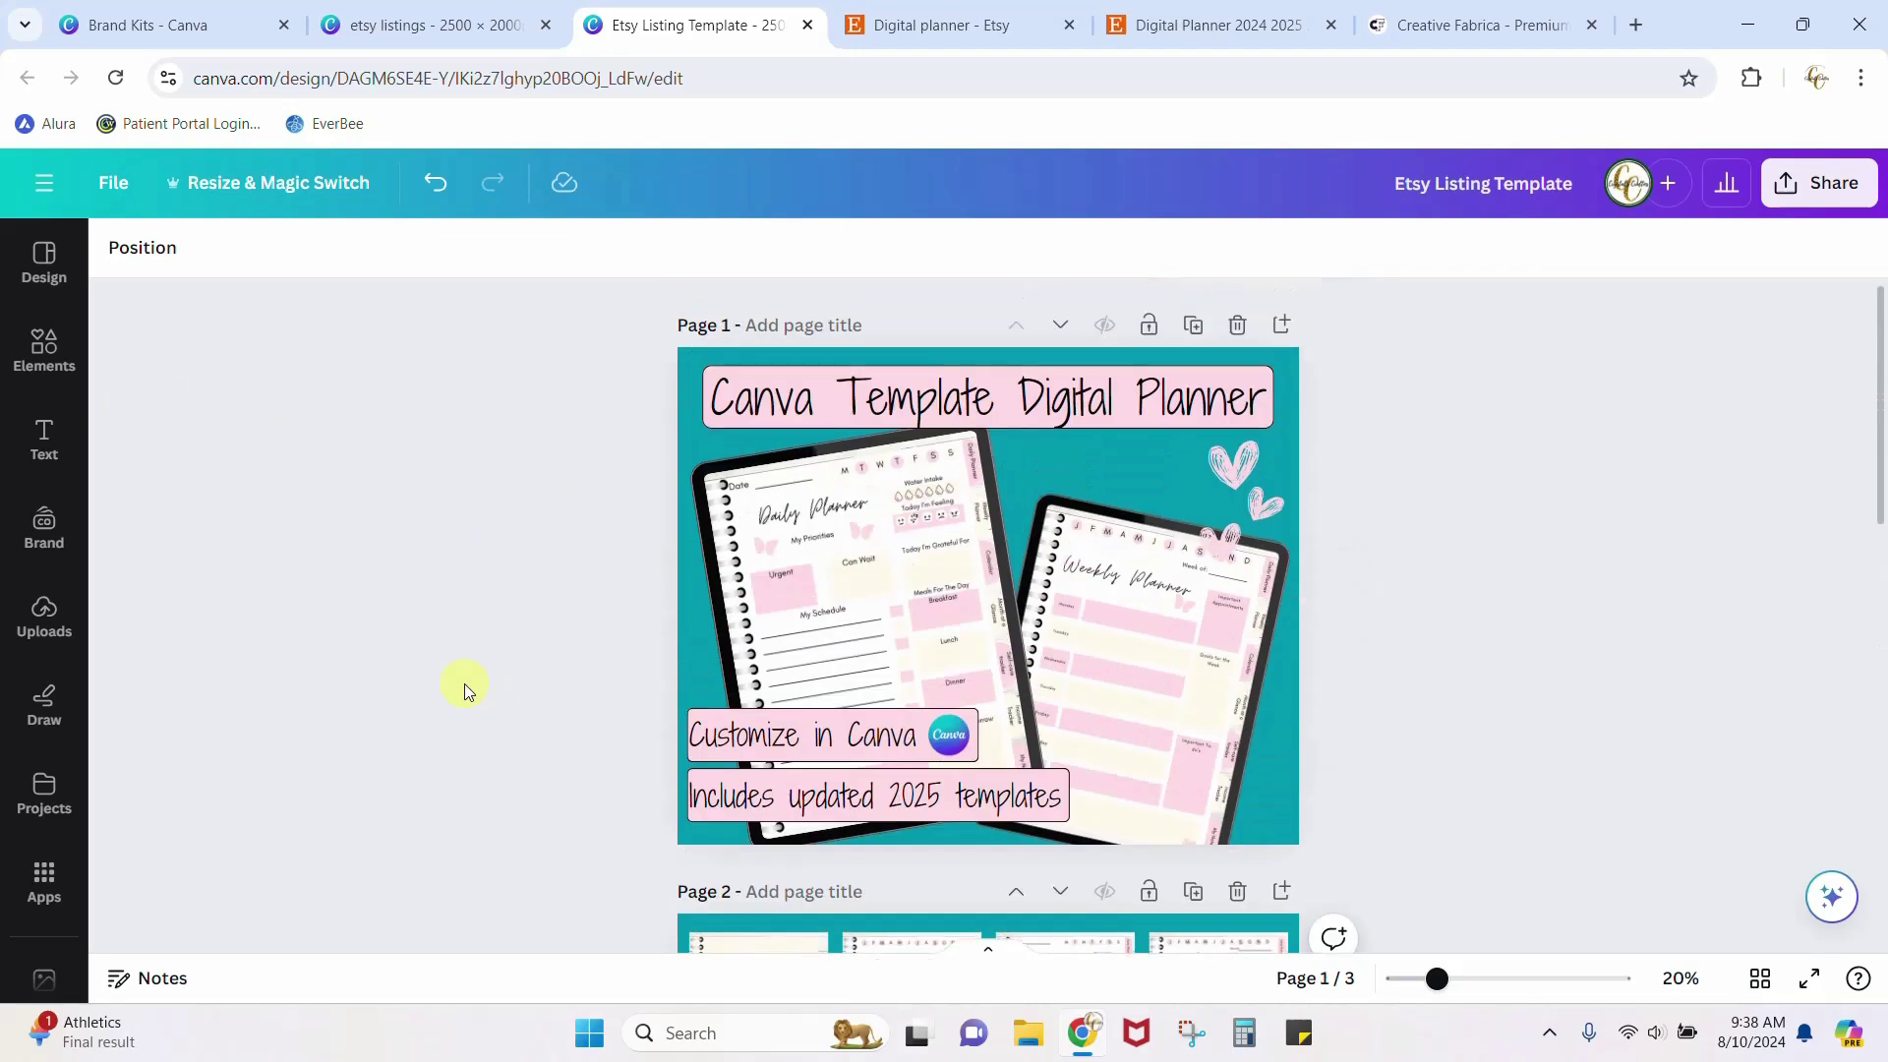
pyautogui.scroll(-10, 417, 720)
pyautogui.scroll(-2, 416, 716)
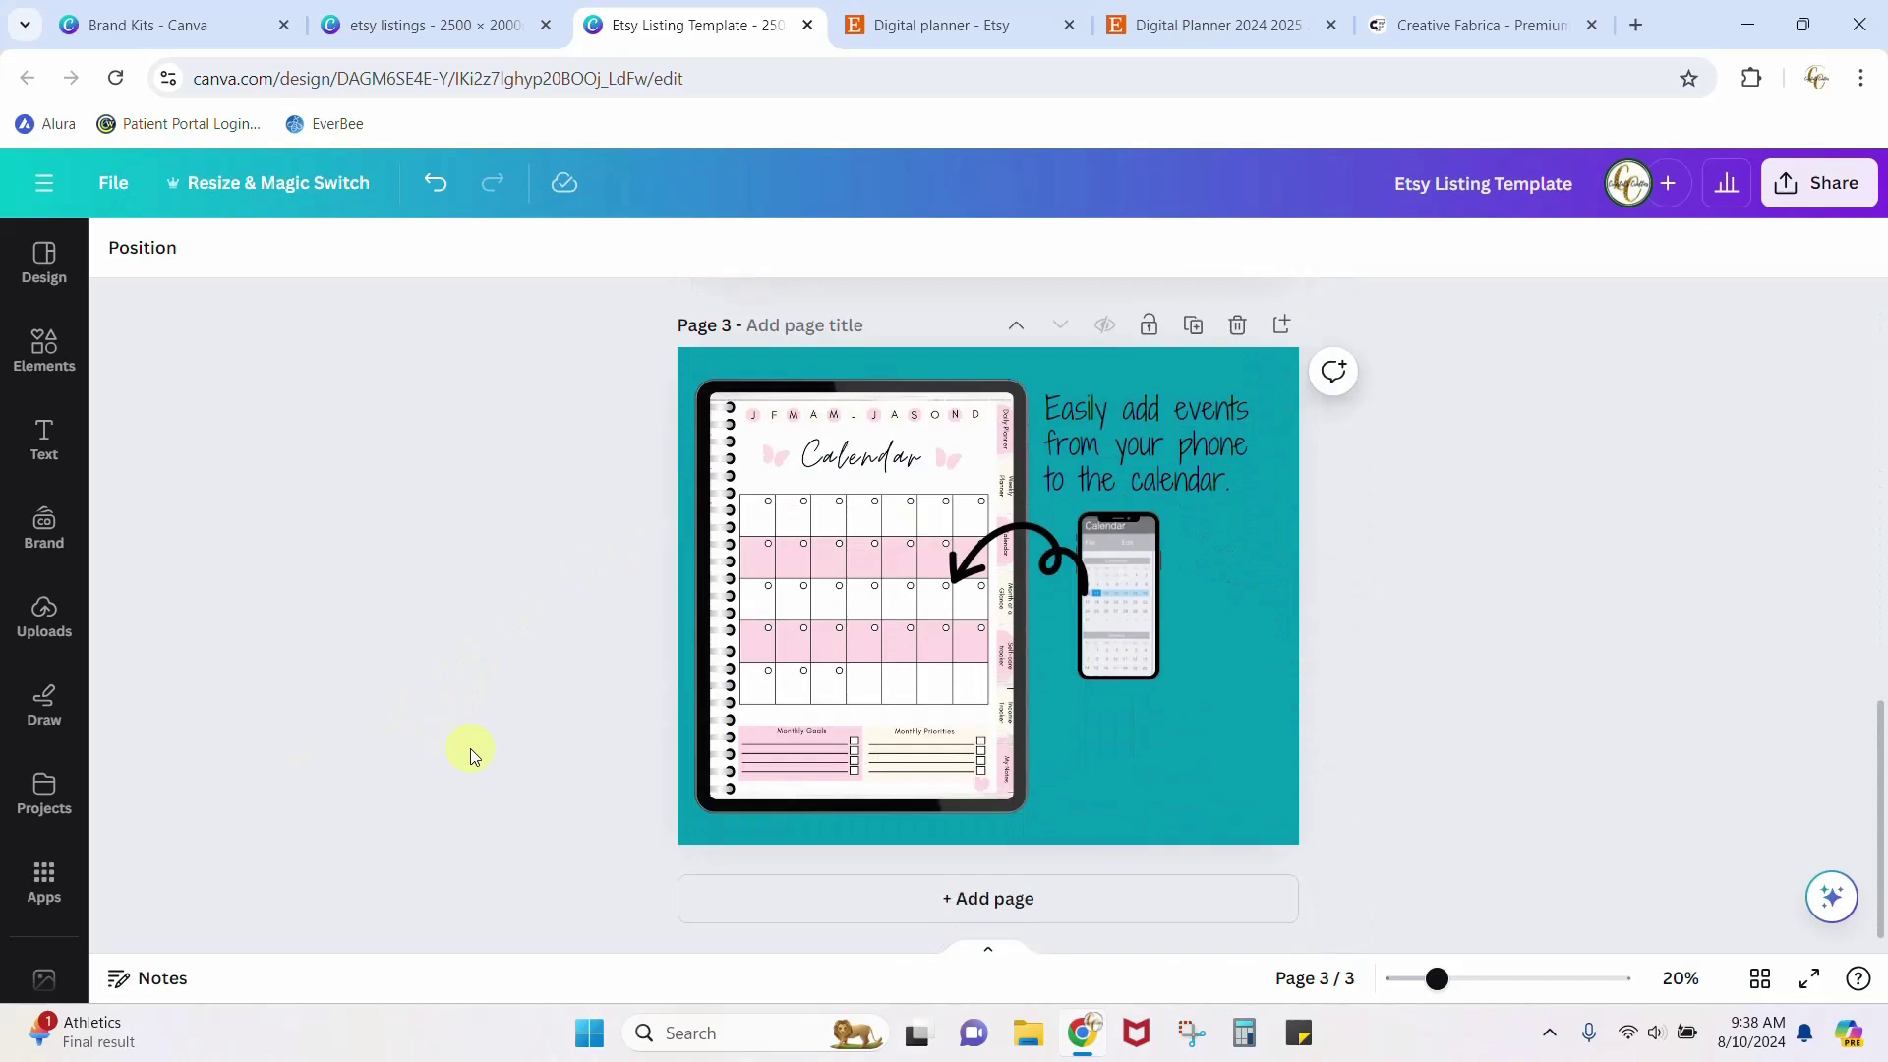
pyautogui.click(763, 890)
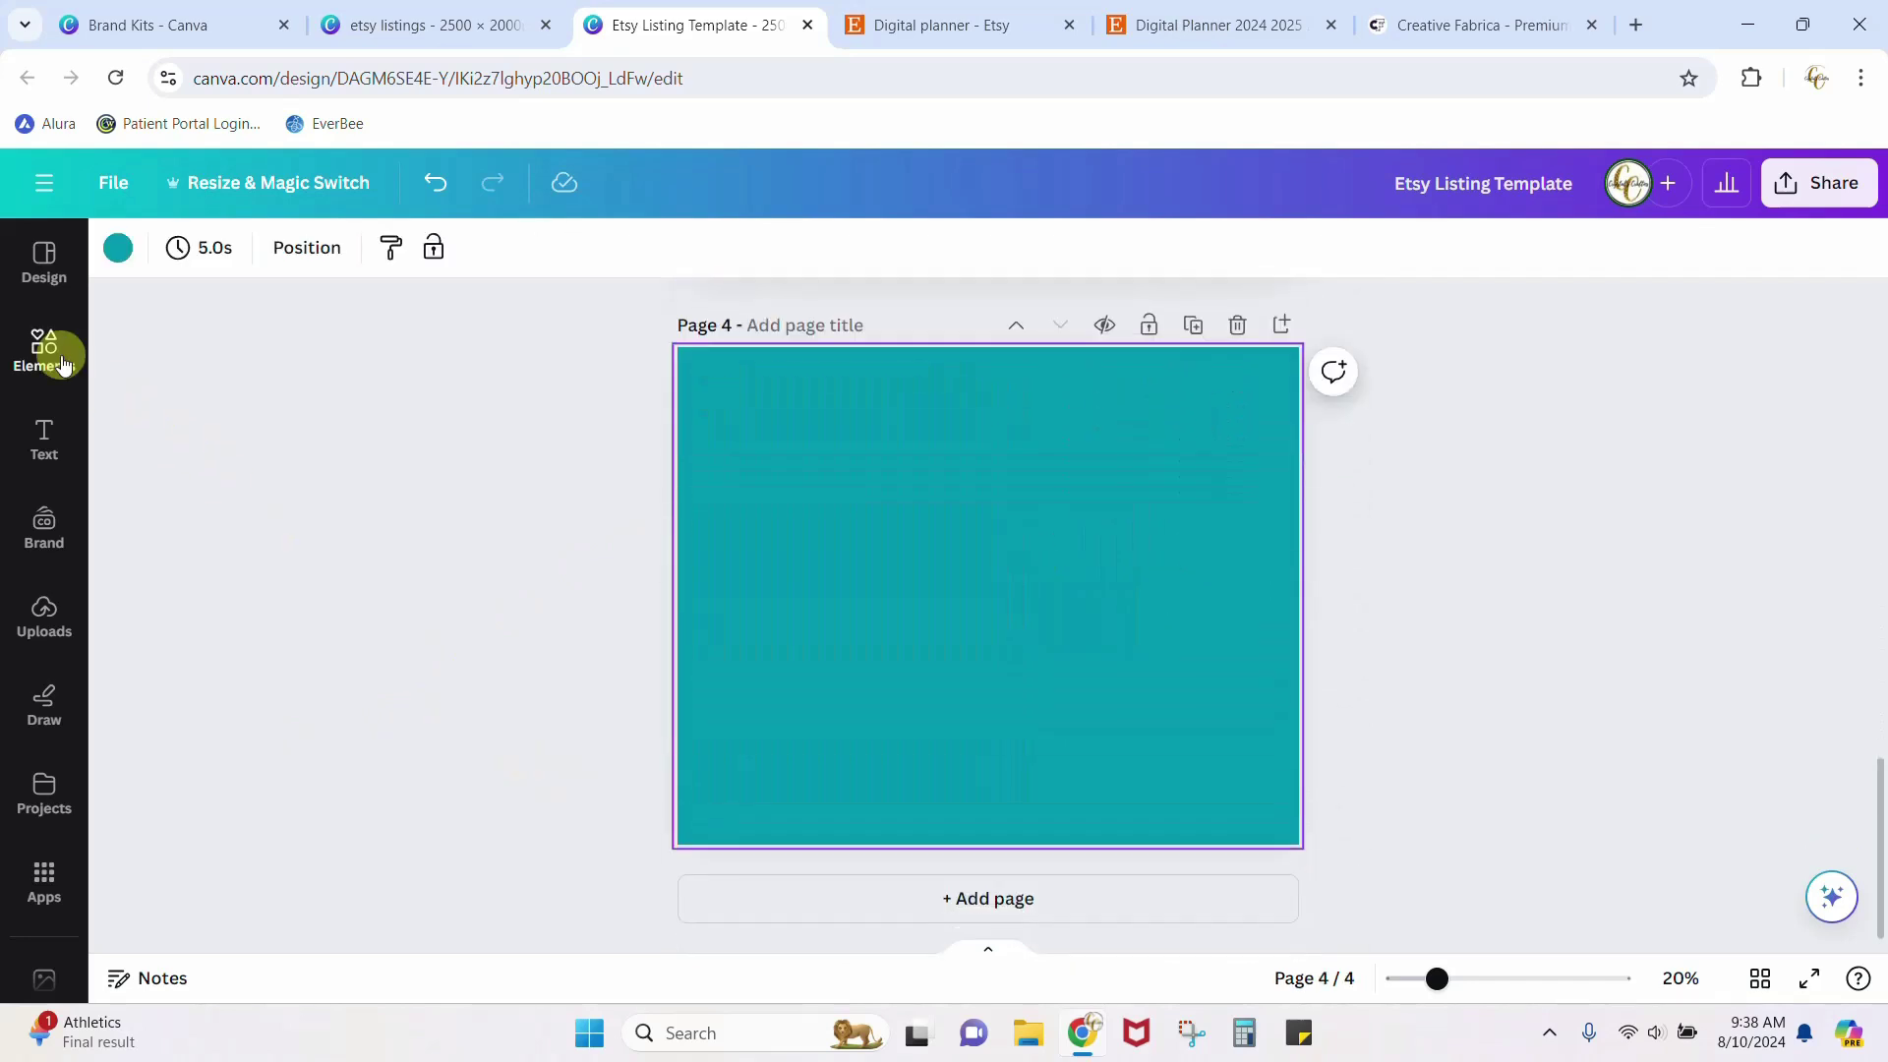
# Add a wide, short rectangle near the upper left of page 4 and fill it with the light pink document color.
pyautogui.click(61, 362)
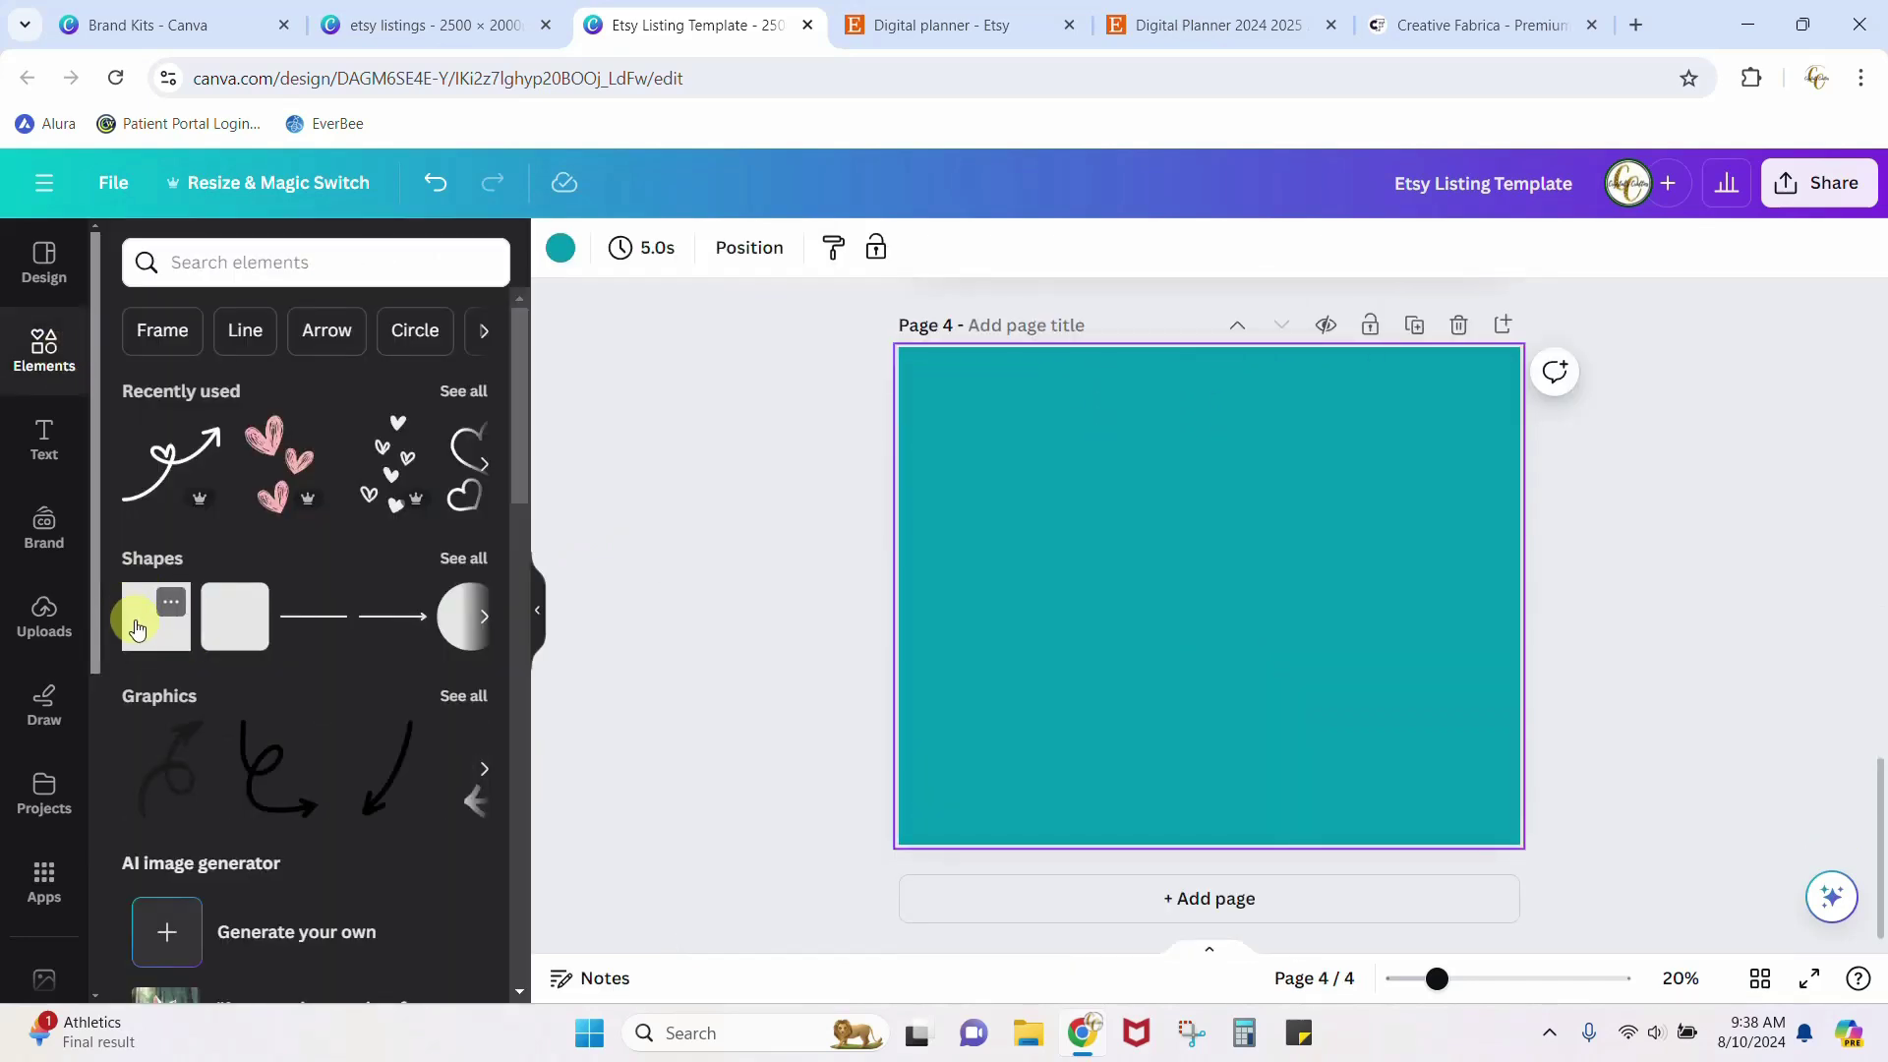
pyautogui.press('r')
pyautogui.moveTo(1222, 666); pyautogui.dragTo(1481, 551)
pyautogui.click(682, 248)
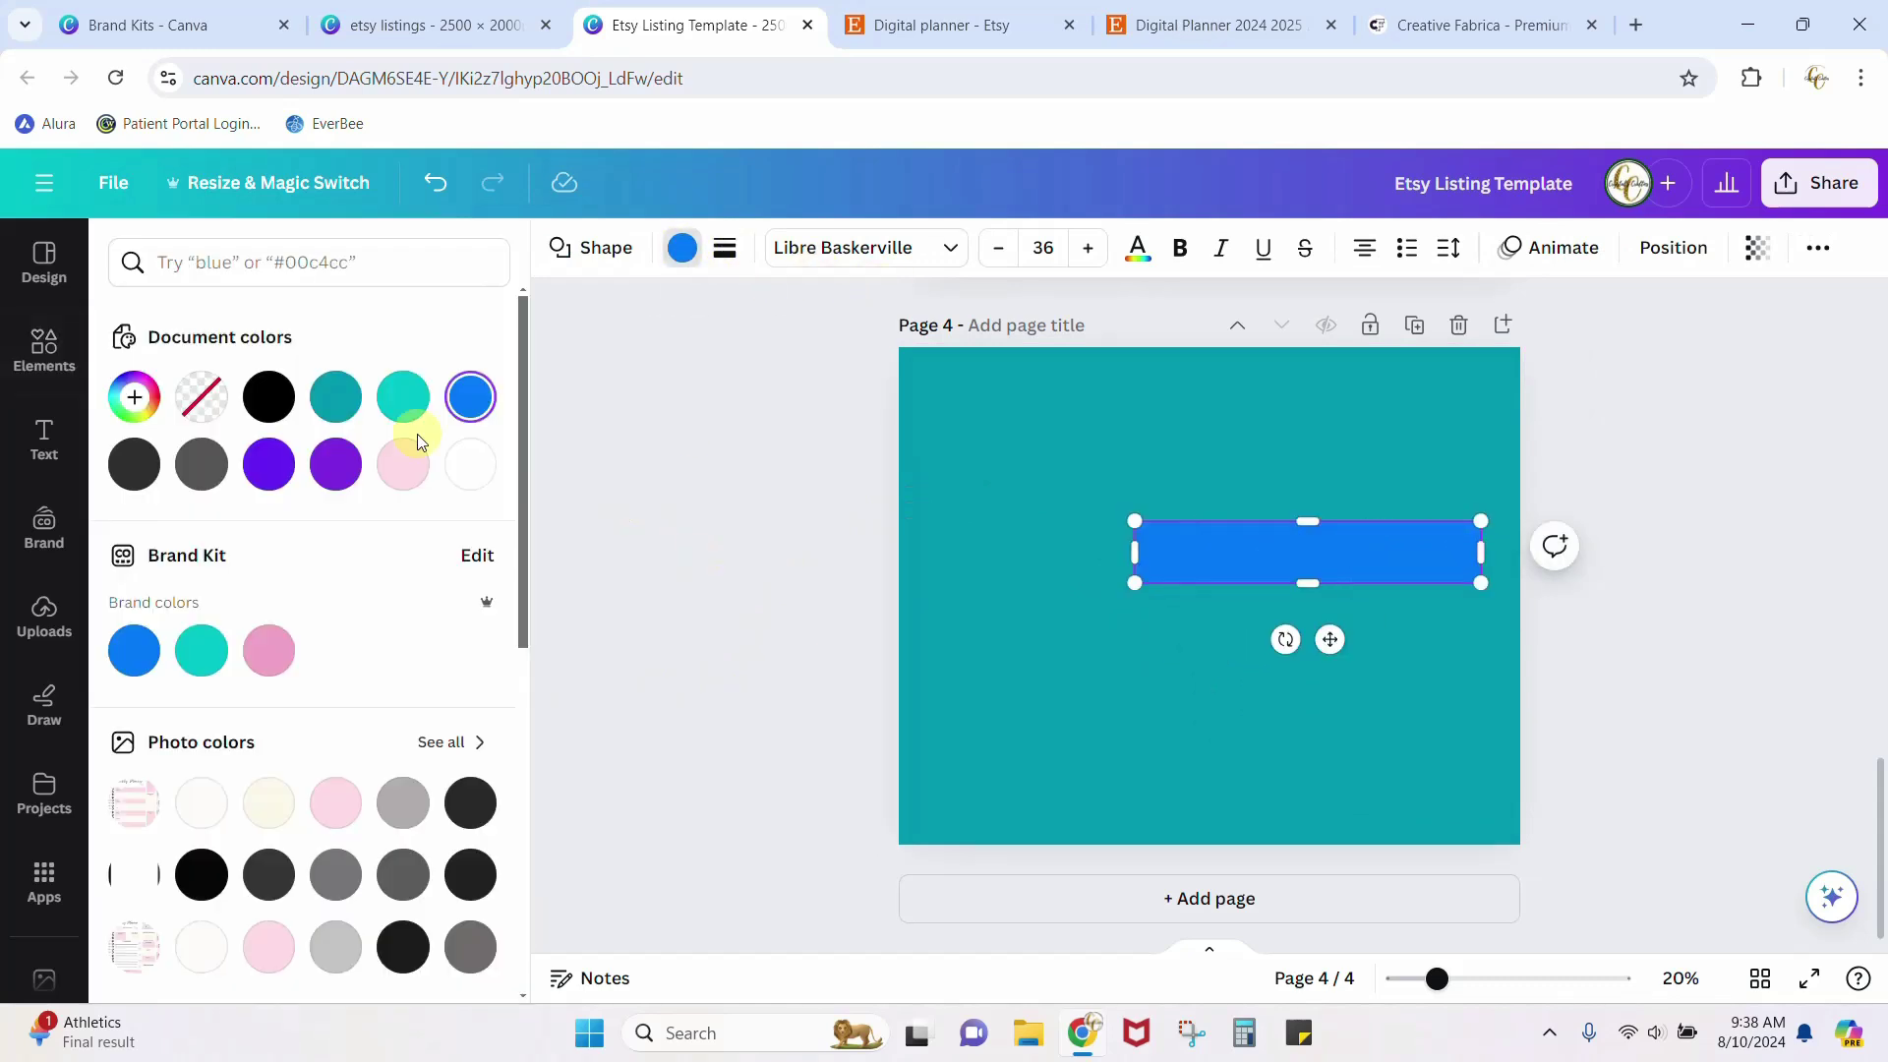
pyautogui.click(403, 463)
pyautogui.click(994, 578)
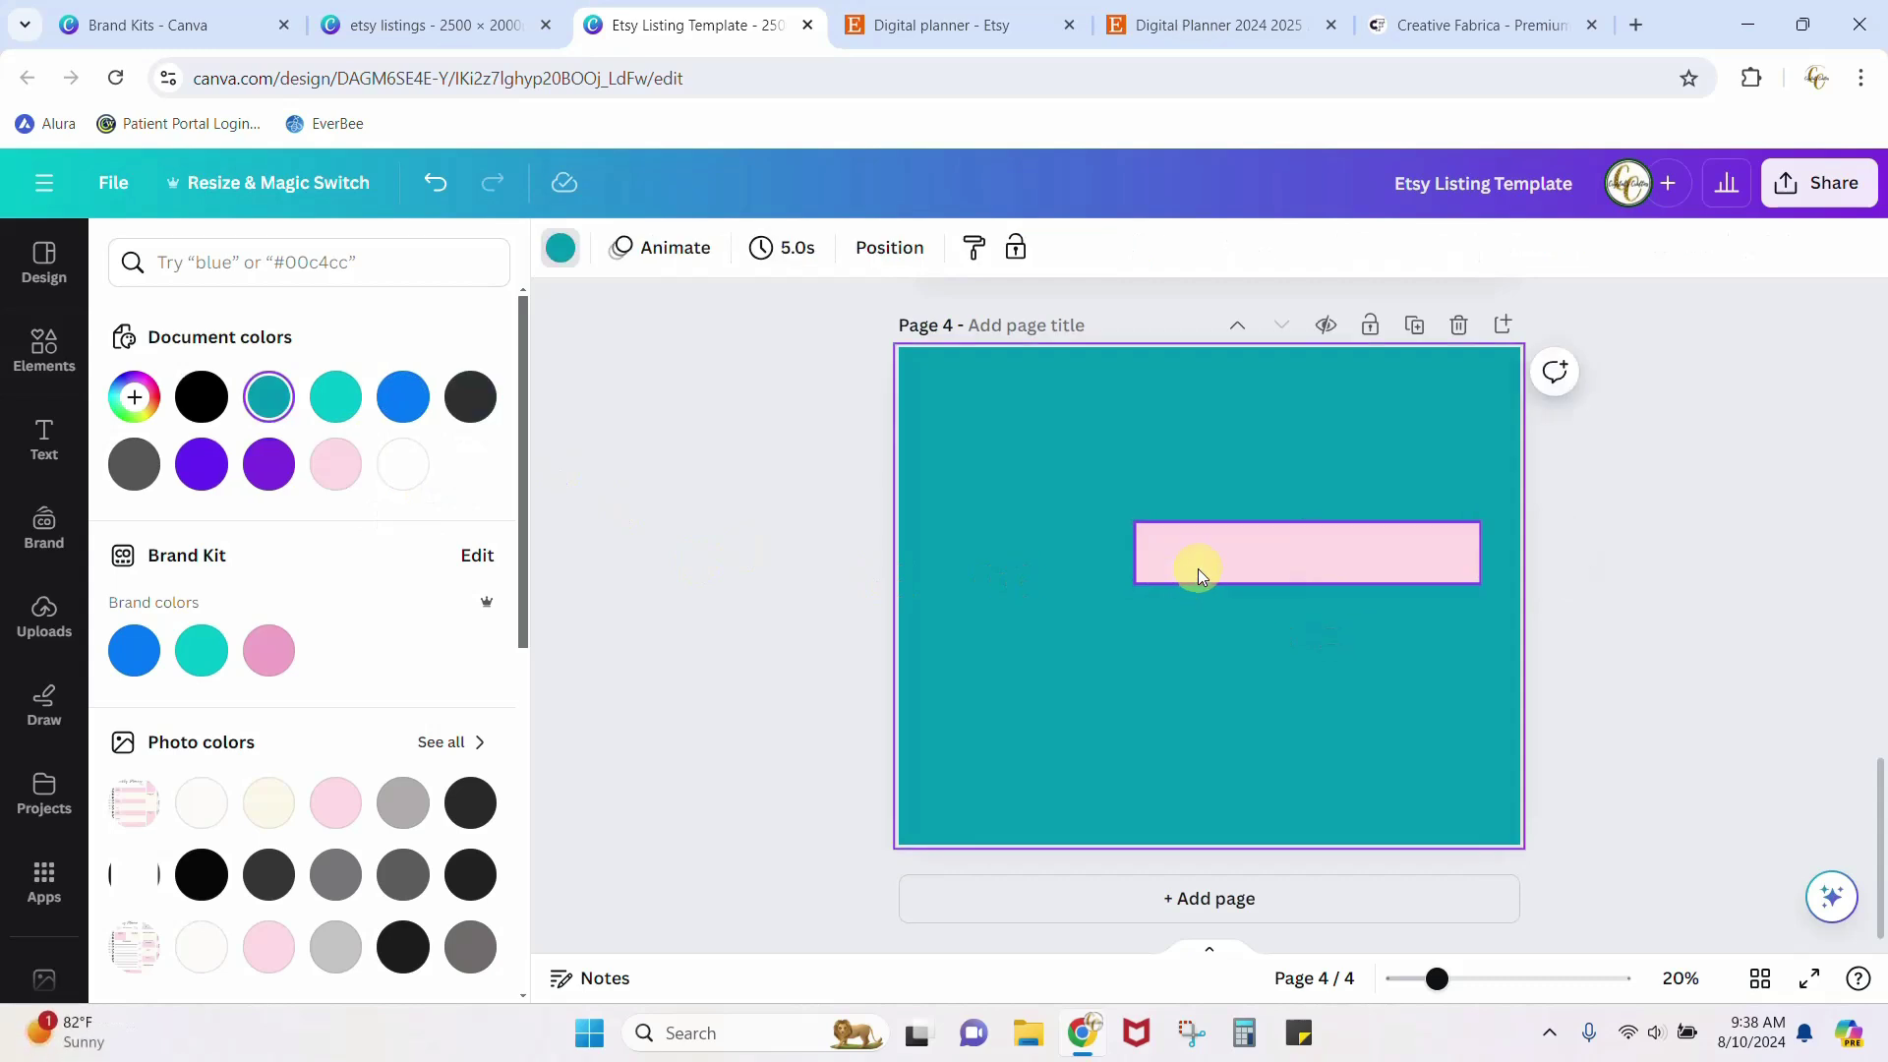
pyautogui.moveTo(1197, 573); pyautogui.dragTo(998, 450)
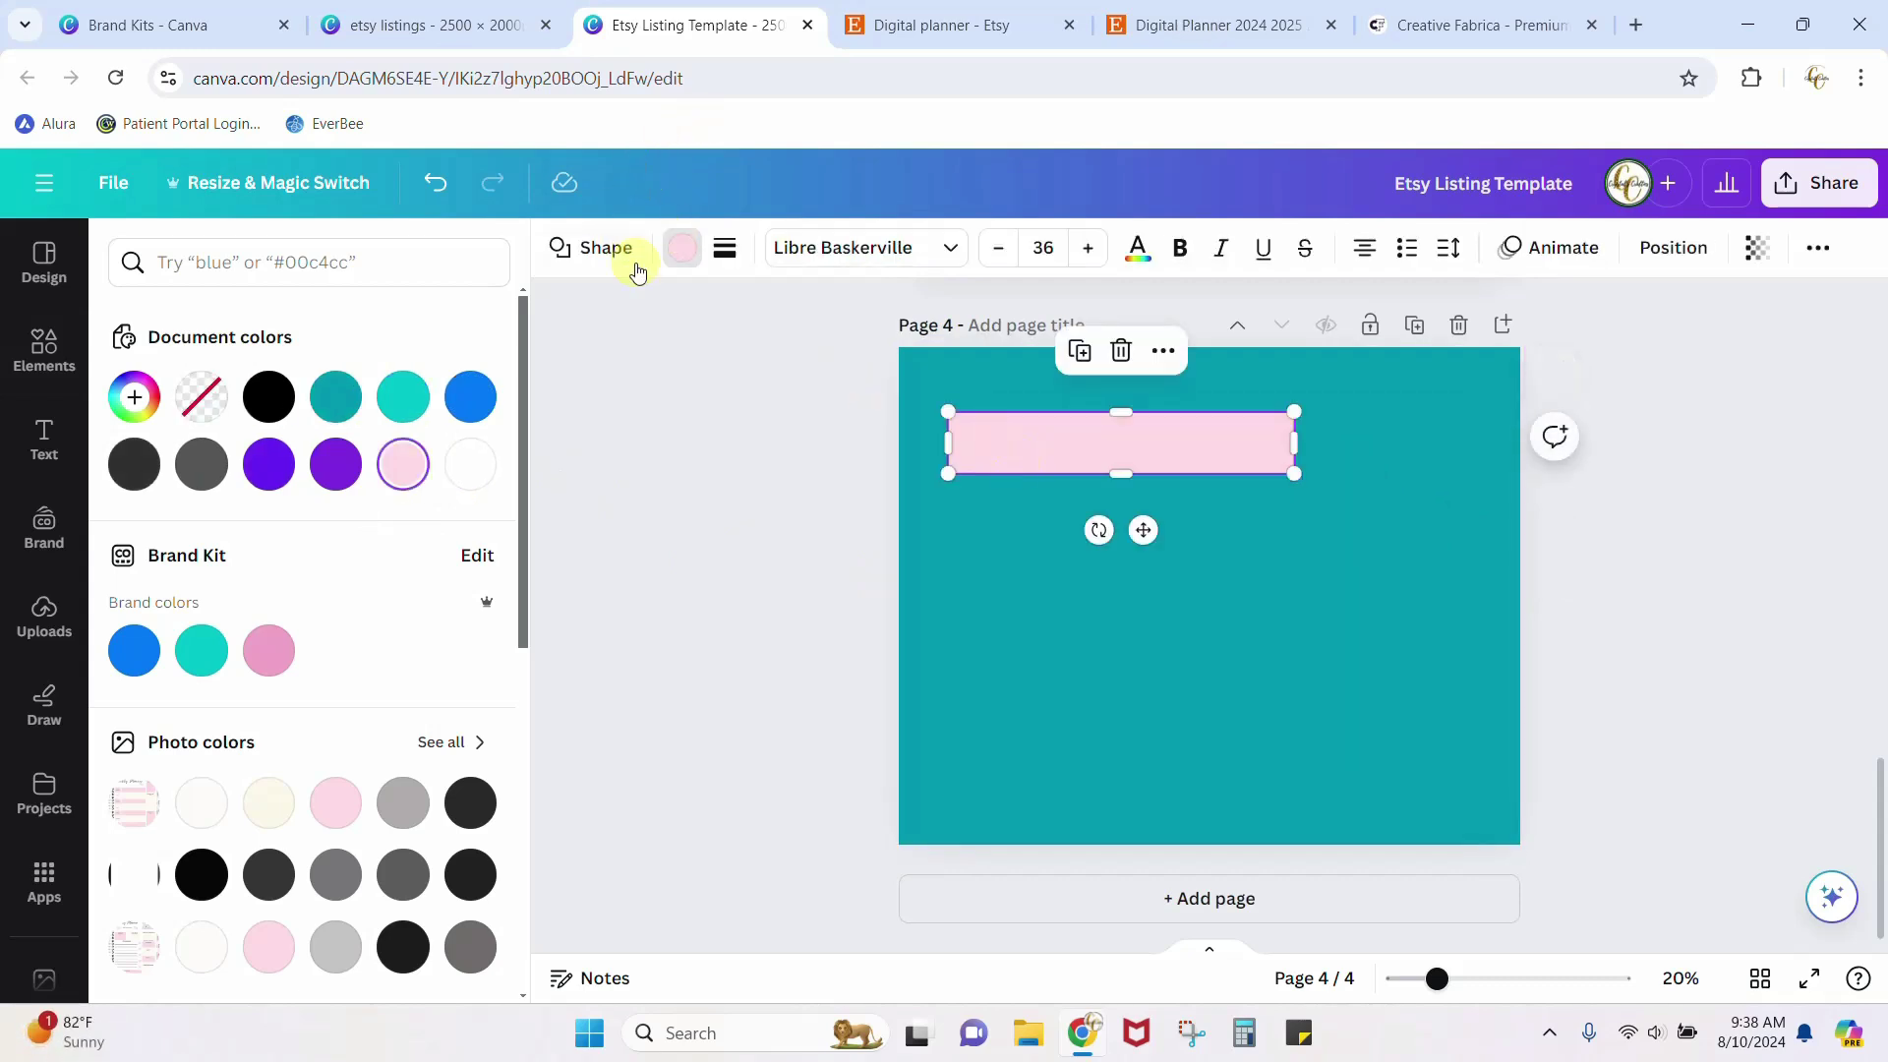
# Give the pink rectangle a solid border of weight 4 and rounded corners.
pyautogui.click(726, 258)
pyautogui.click(727, 258)
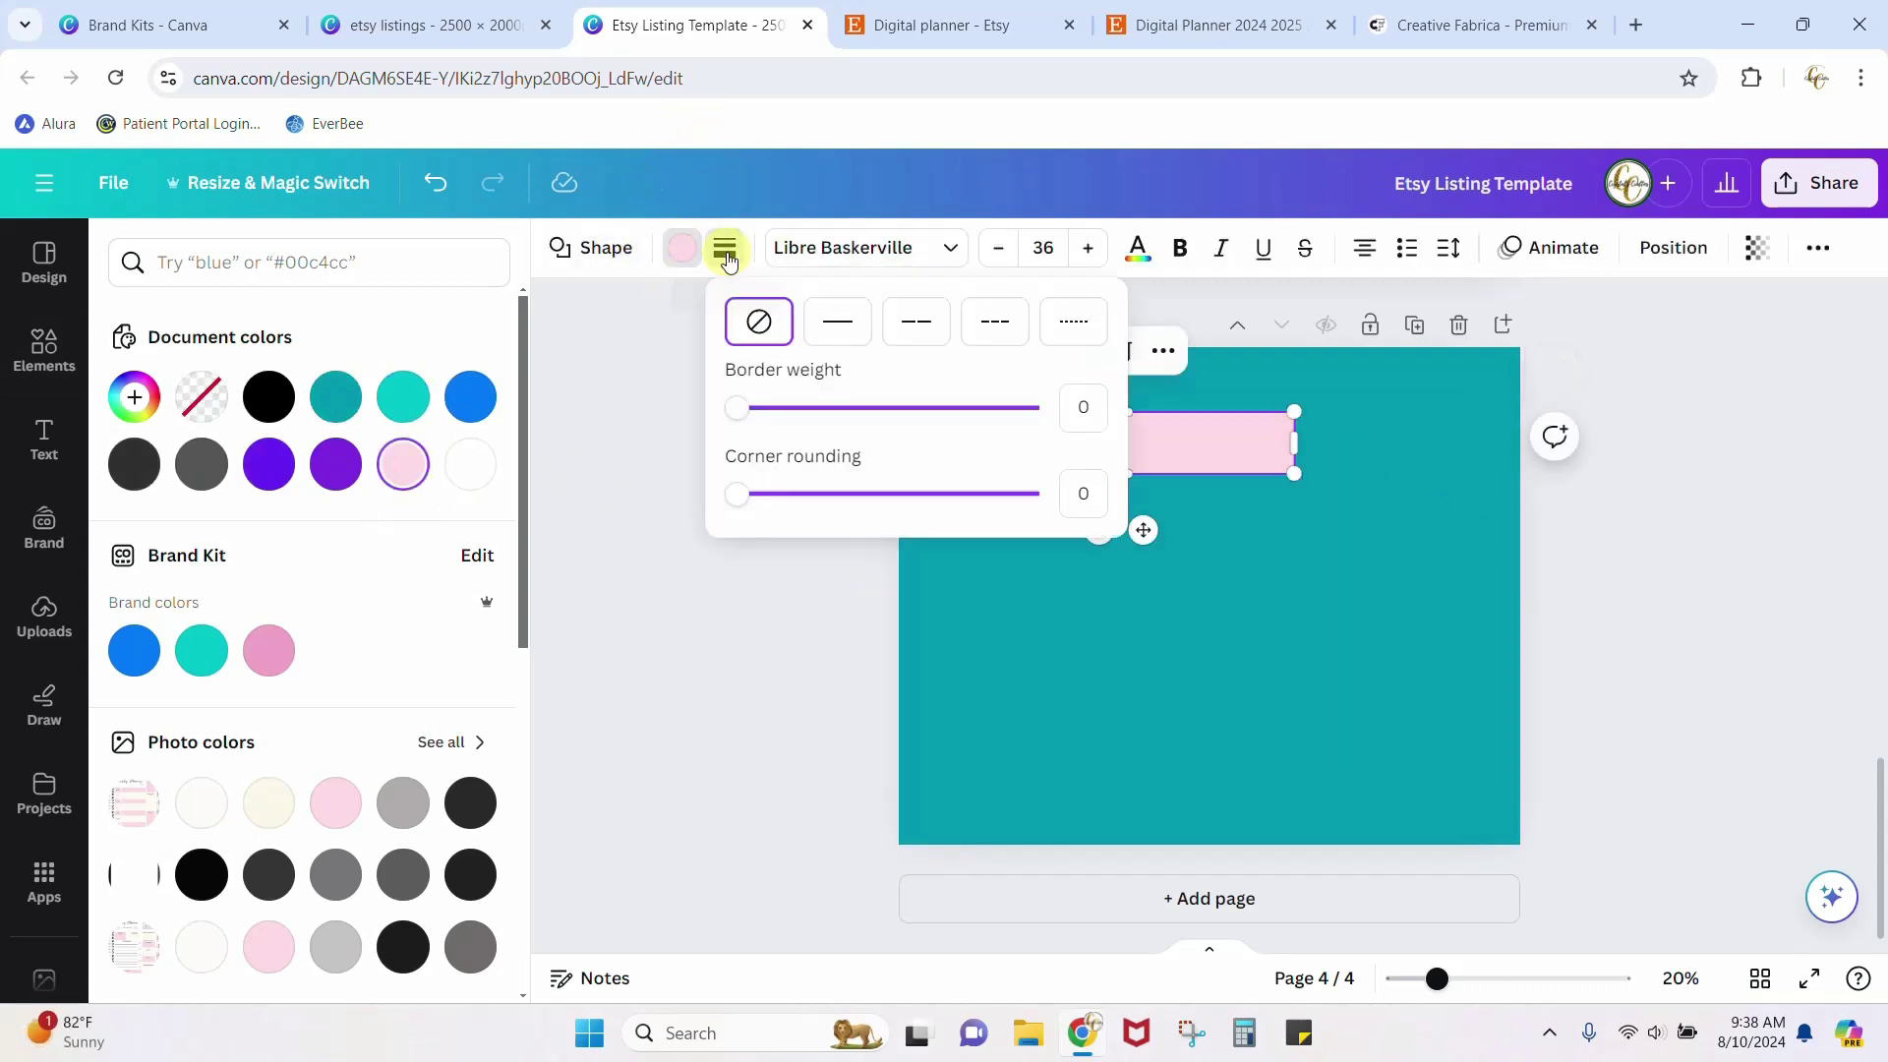
pyautogui.click(837, 324)
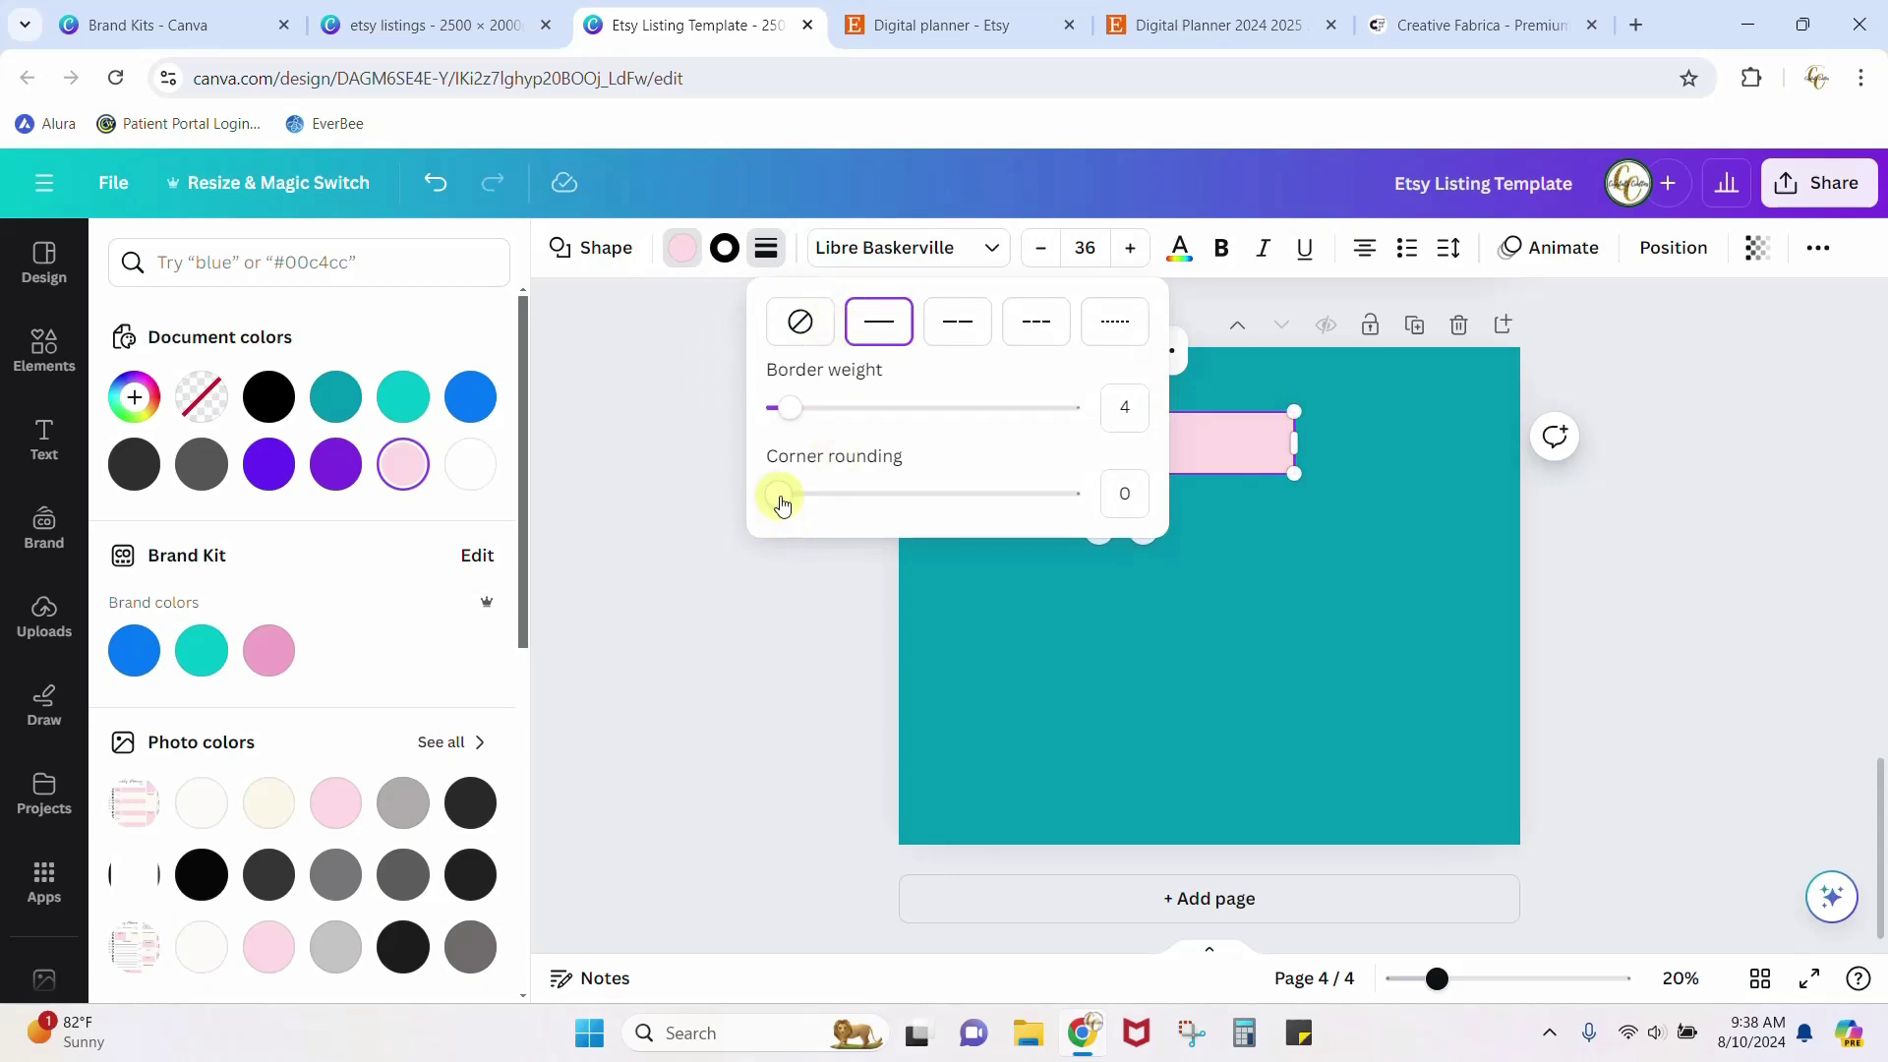
pyautogui.moveTo(781, 503); pyautogui.dragTo(878, 504)
pyautogui.click(1036, 651)
pyautogui.hotkey('ctrl', 'z')
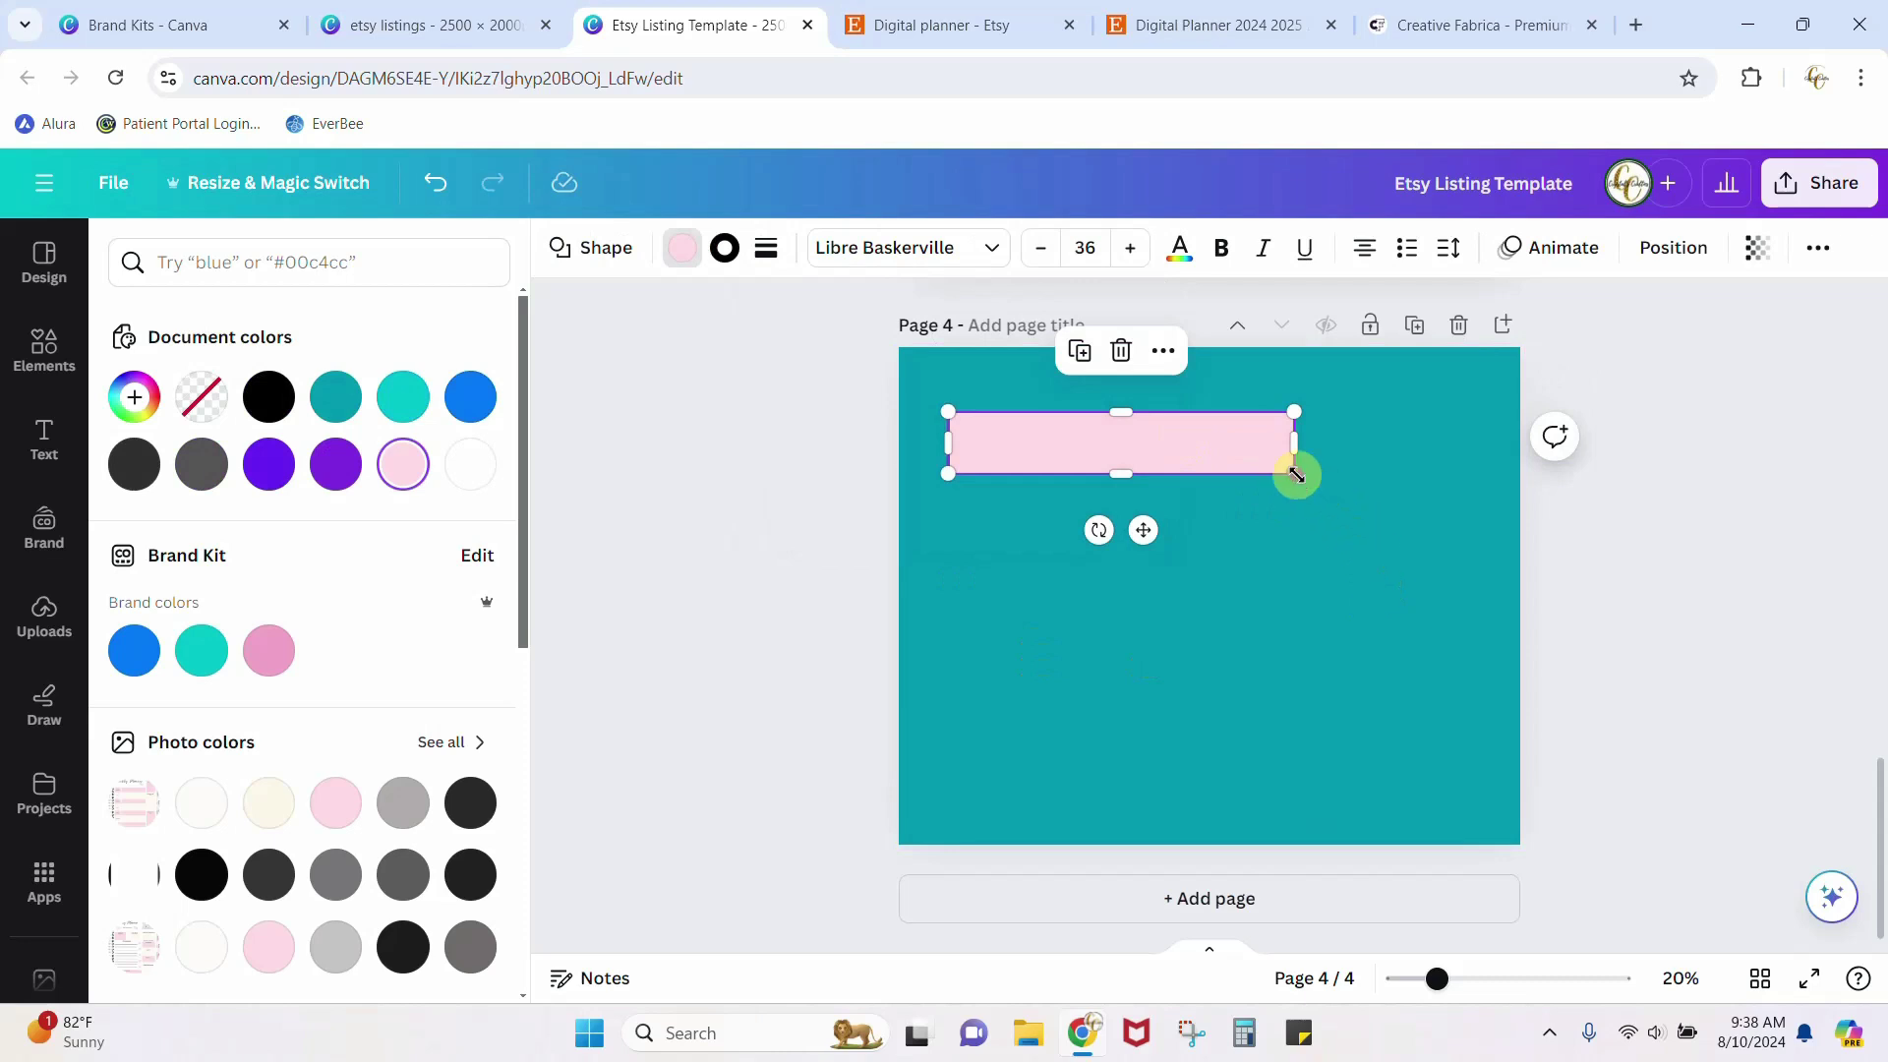
# Enlarge the pink rectangle into a banner spanning most of the page width, keeping its upper-left corner in place.
pyautogui.moveTo(1297, 475); pyautogui.dragTo(1447, 534)
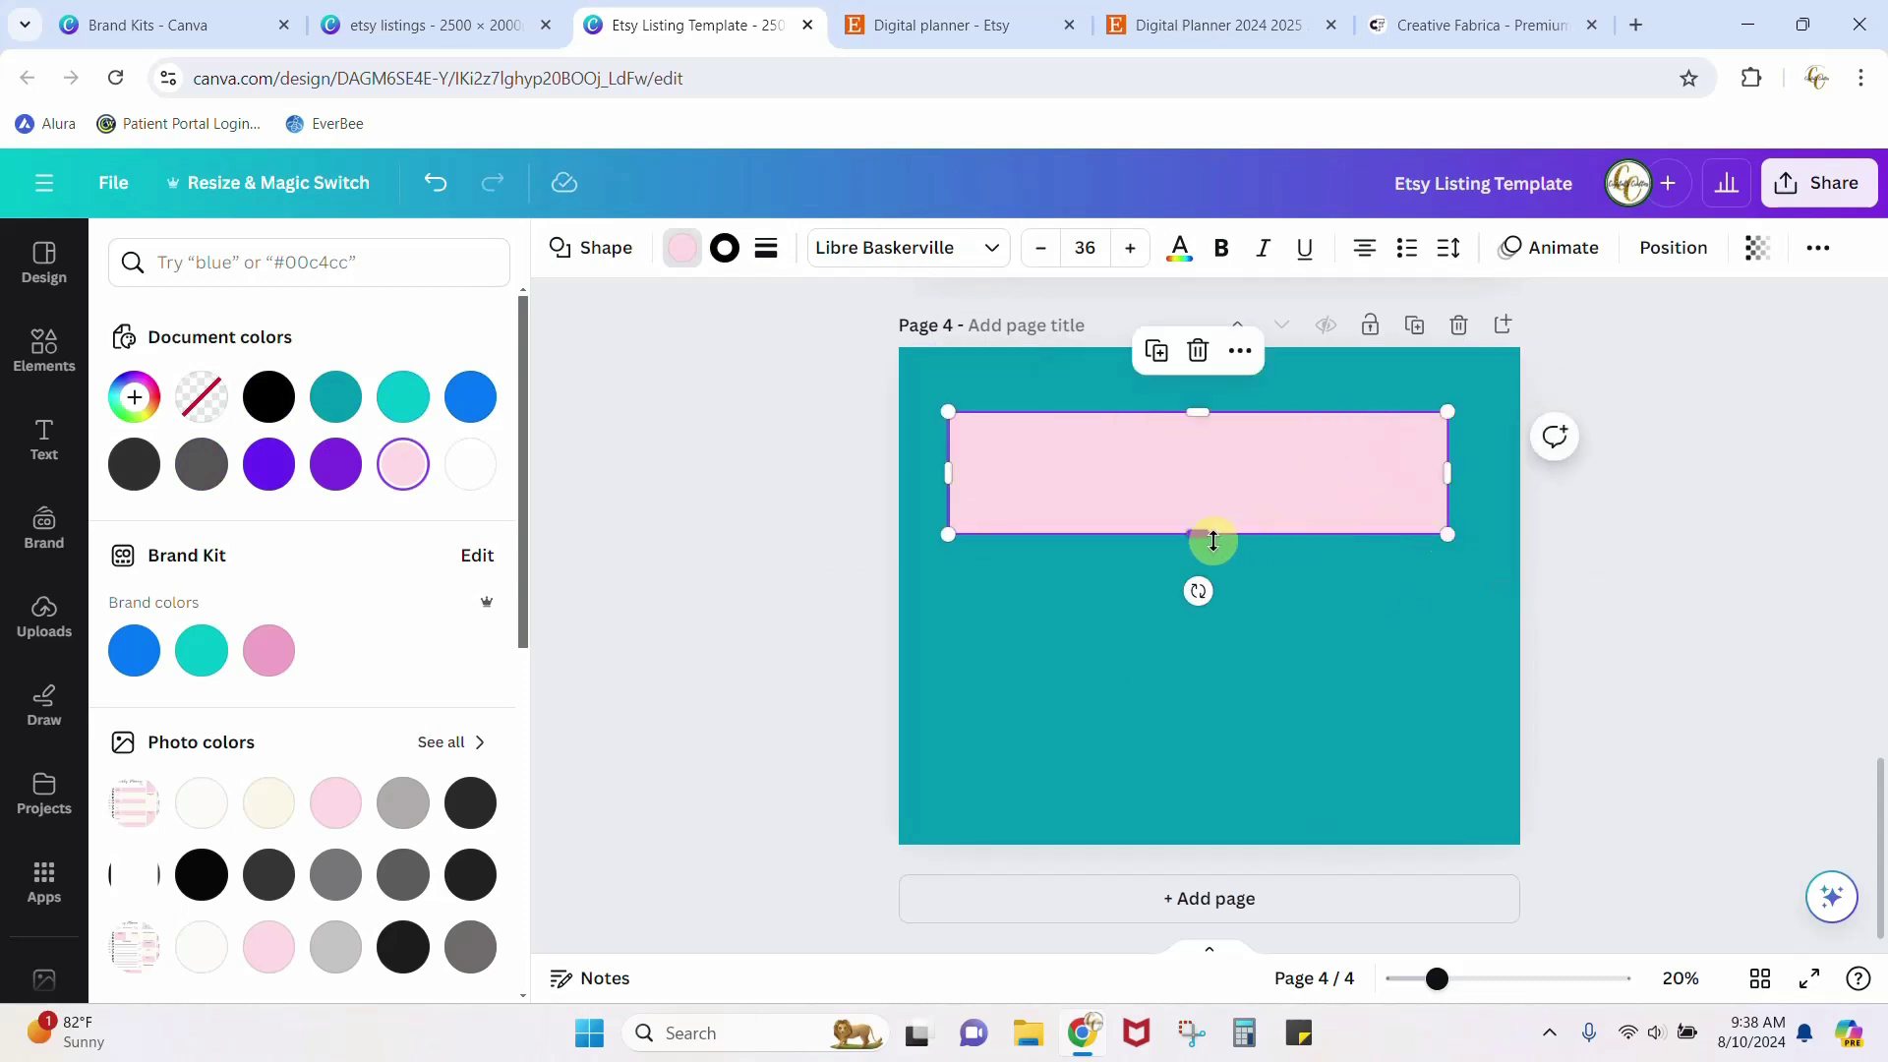
pyautogui.moveTo(1212, 540); pyautogui.dragTo(1213, 501)
pyautogui.click(1131, 698)
# Add a text box reading "add some text" below the pink banner on page 4.
pyautogui.click(1218, 628)
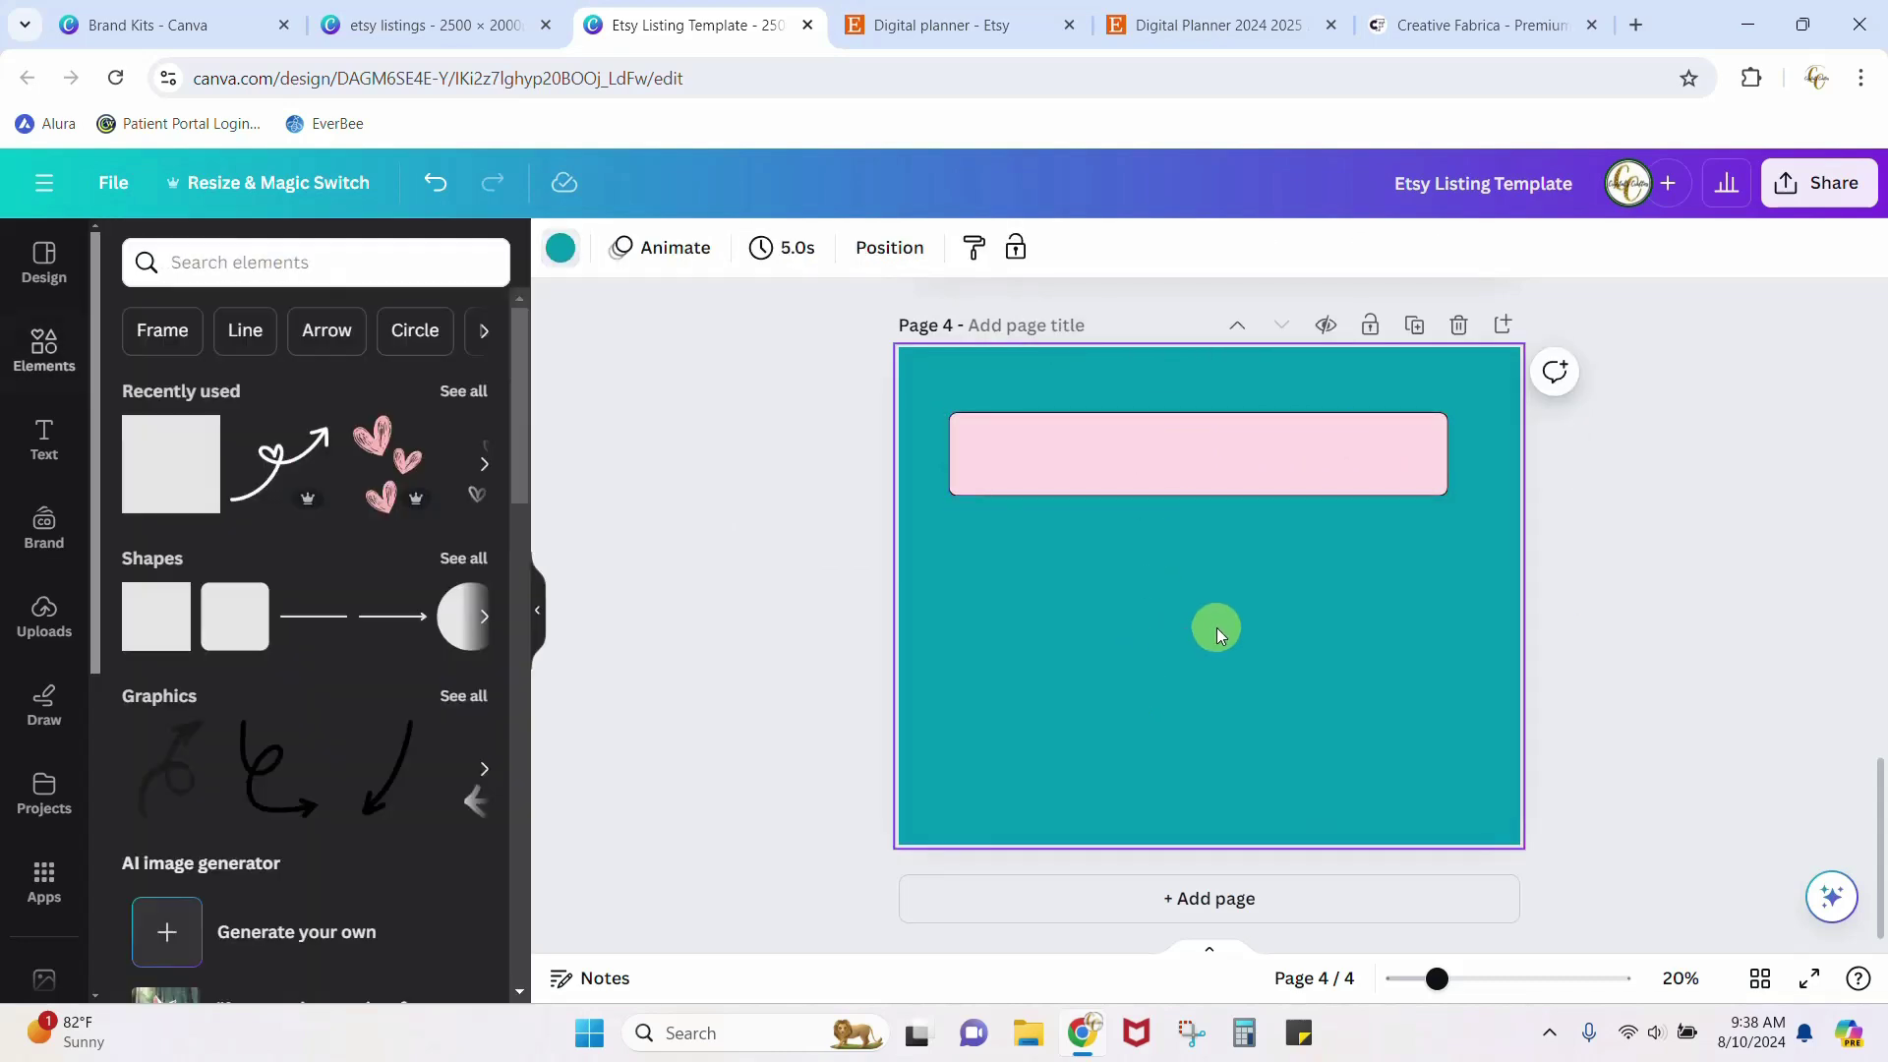
pyautogui.press('t')
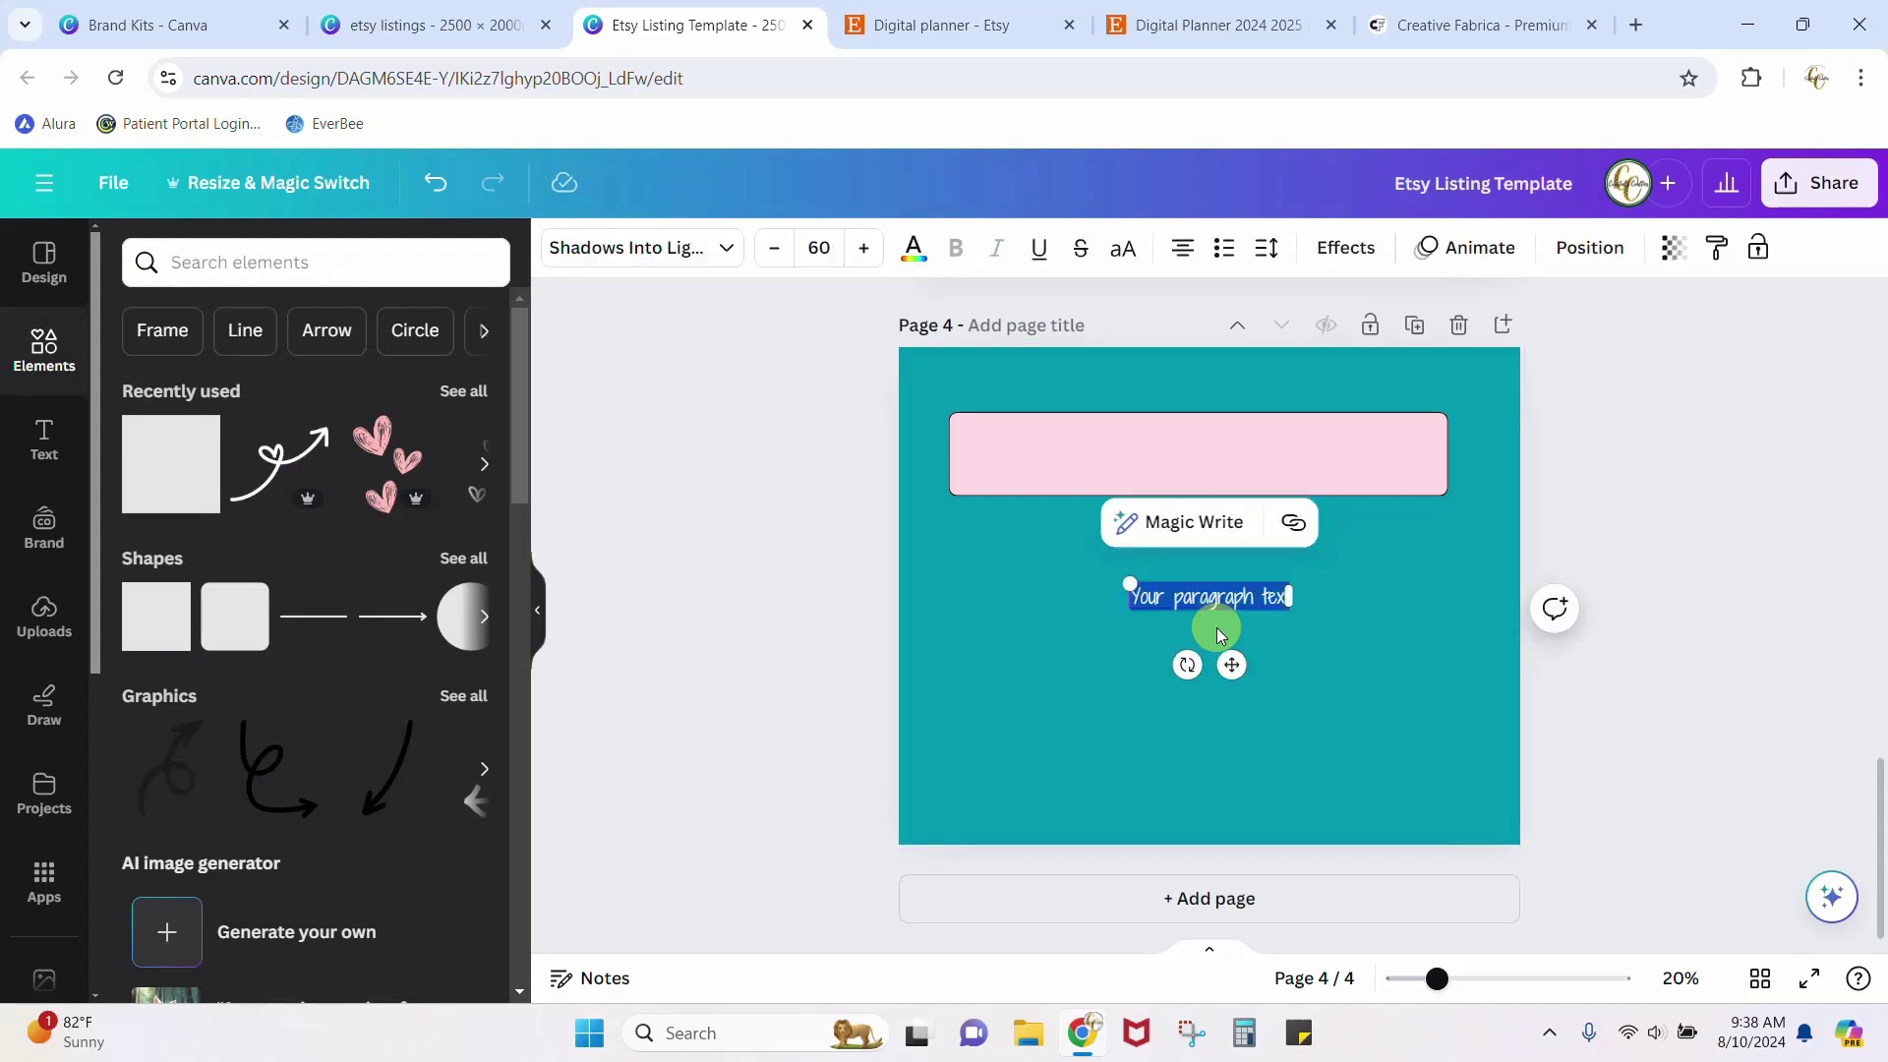
pyautogui.write('add some')
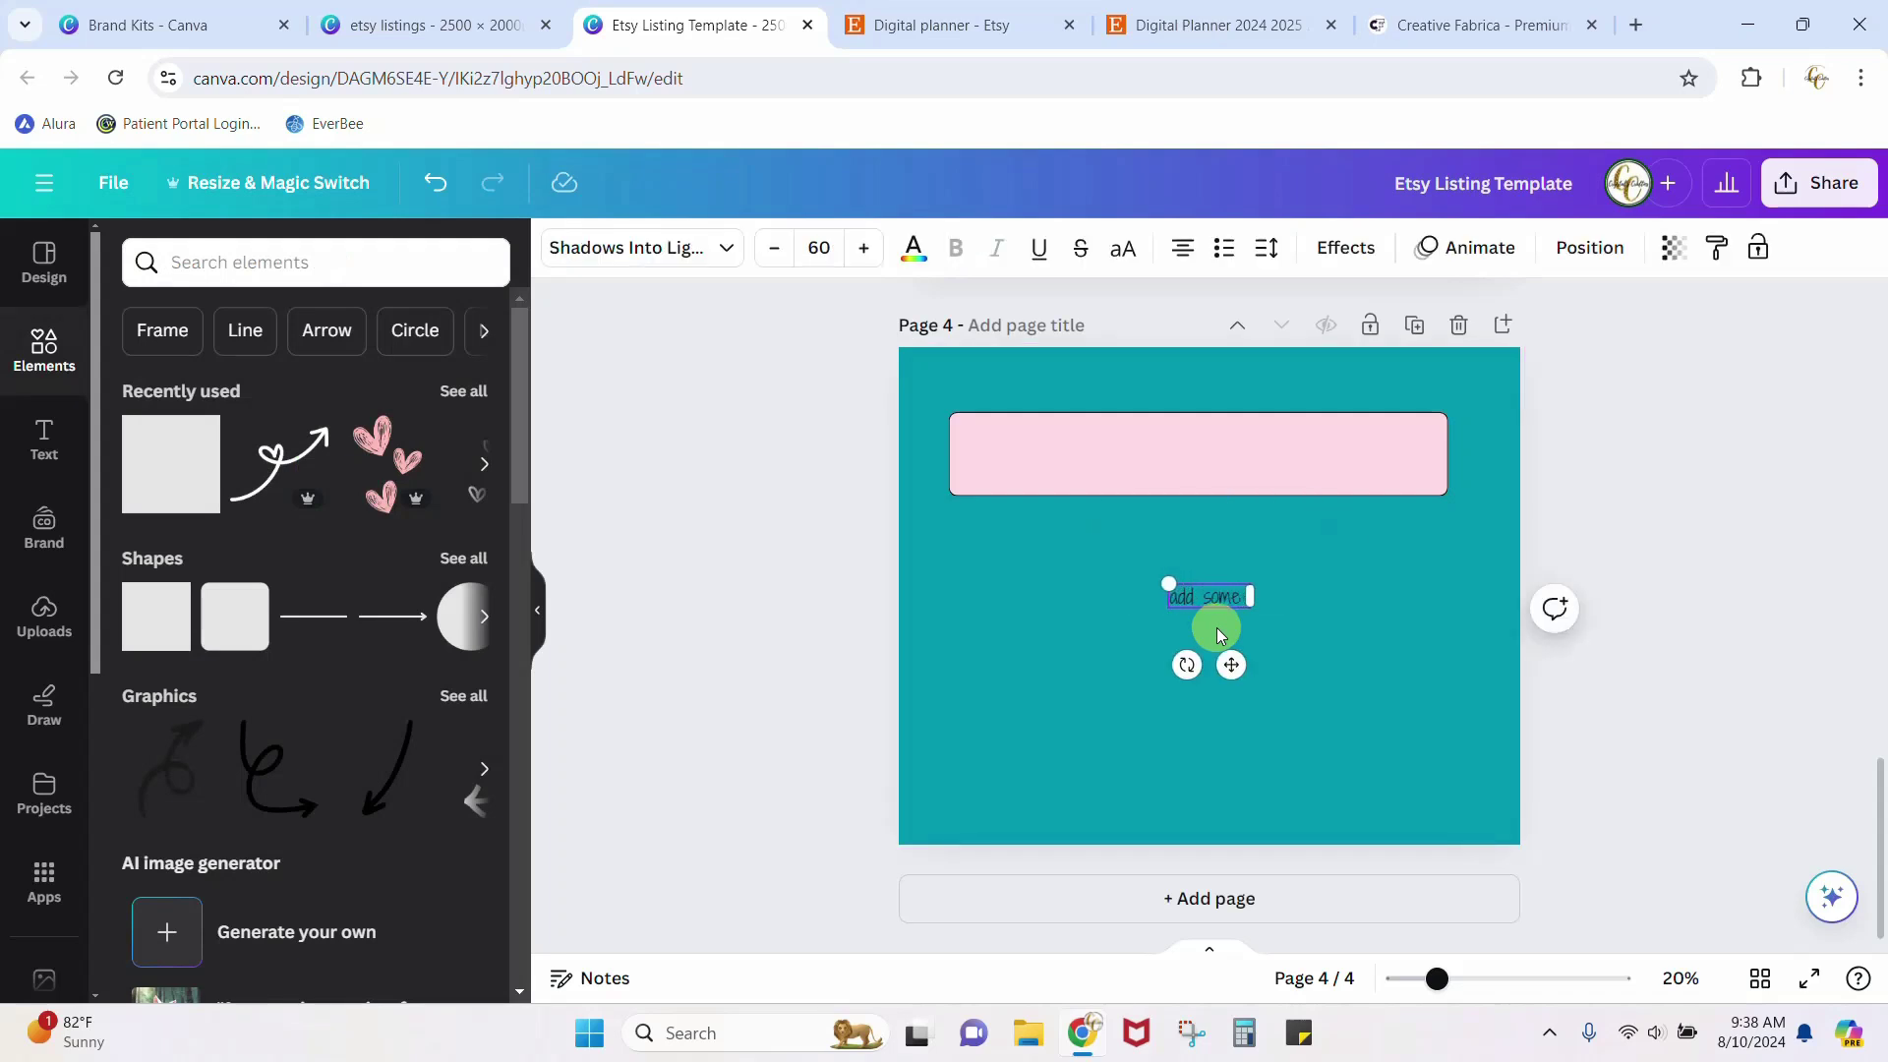
pyautogui.write(' tex')
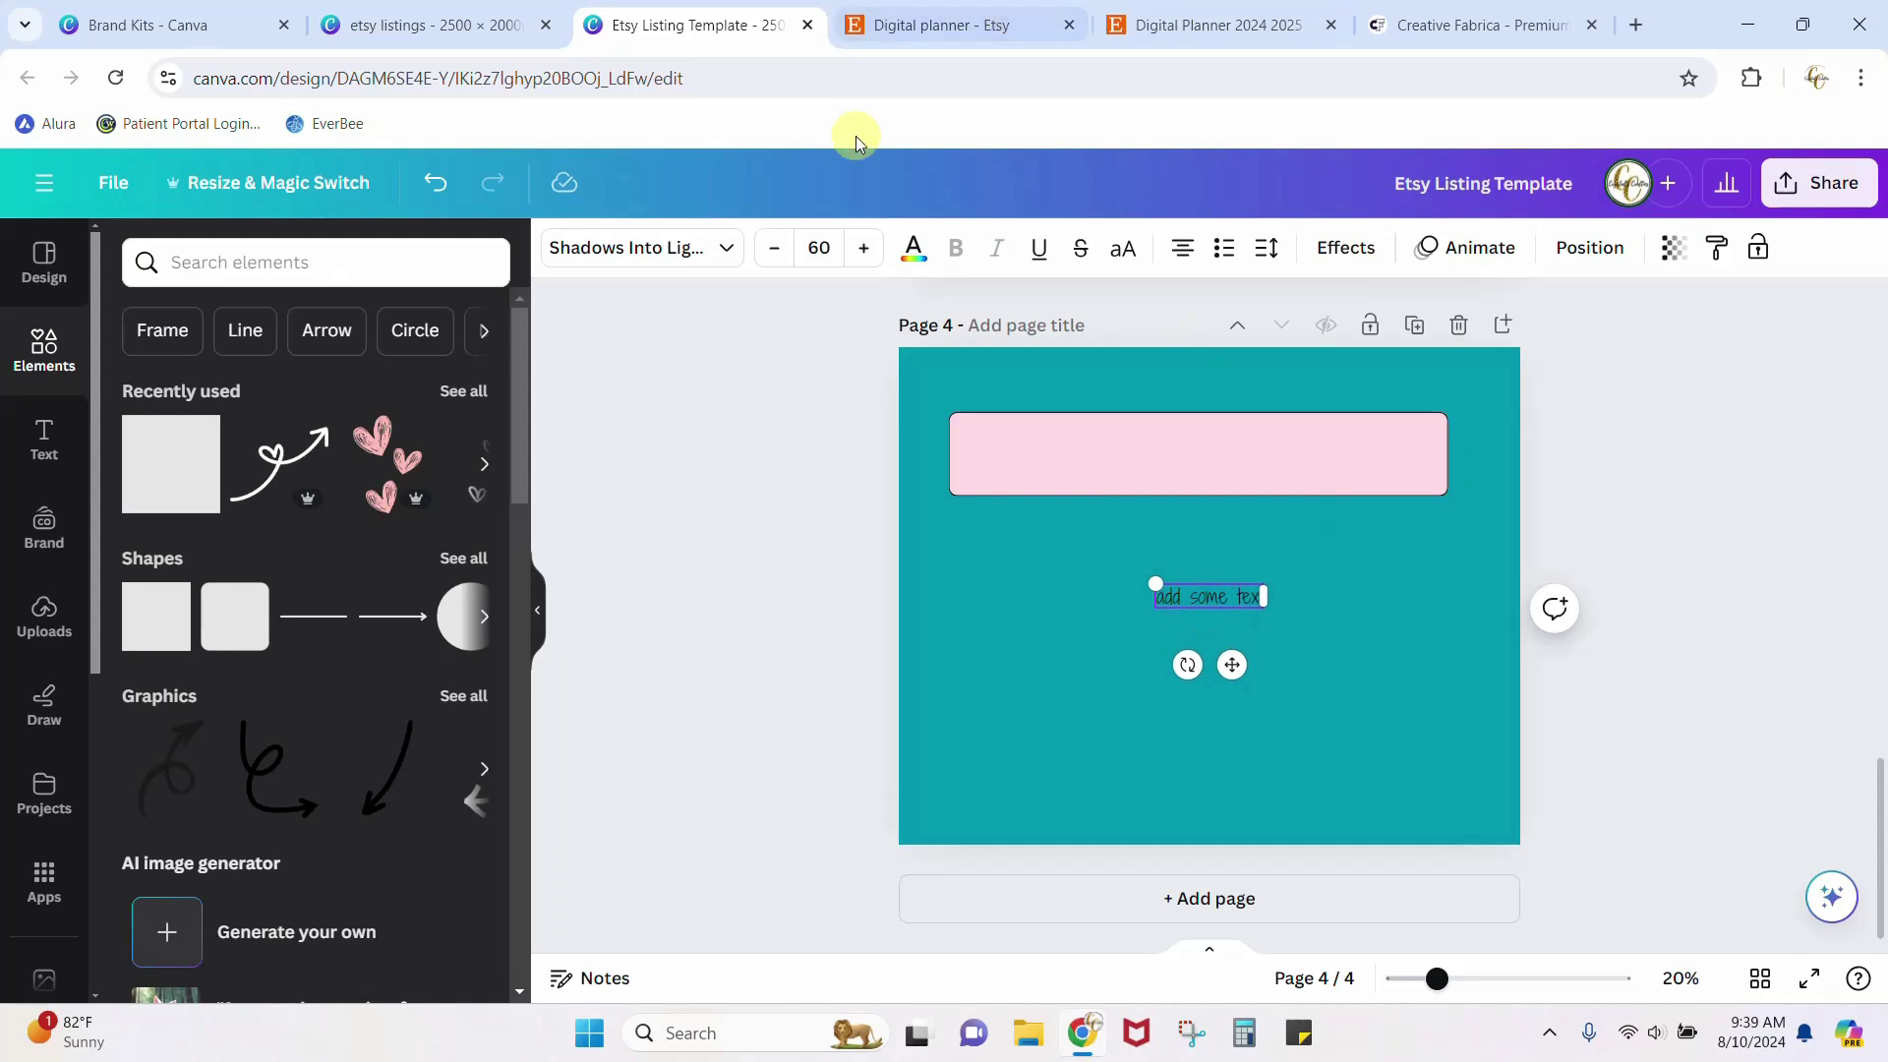
# Review the document, recently used, Brand Kit and uploaded fonts available for the new text.
pyautogui.click(728, 251)
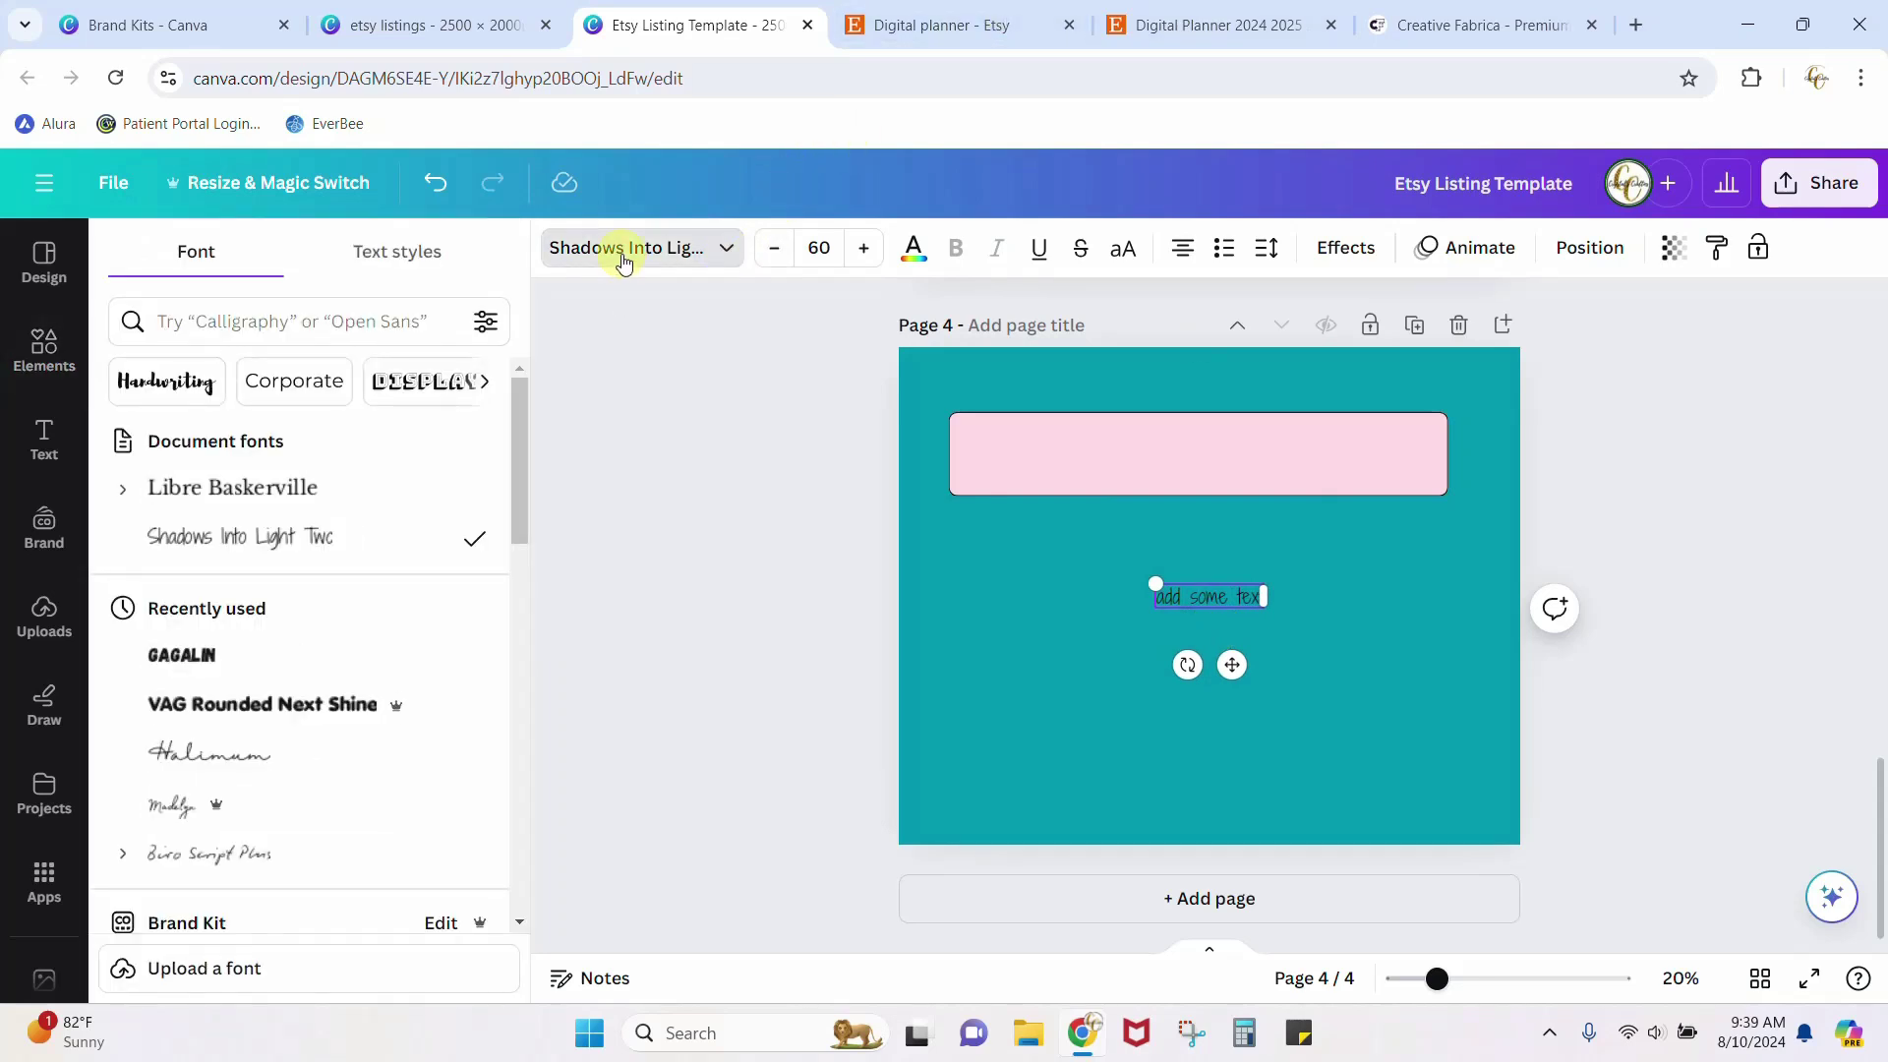
pyautogui.scroll(-5, 303, 561)
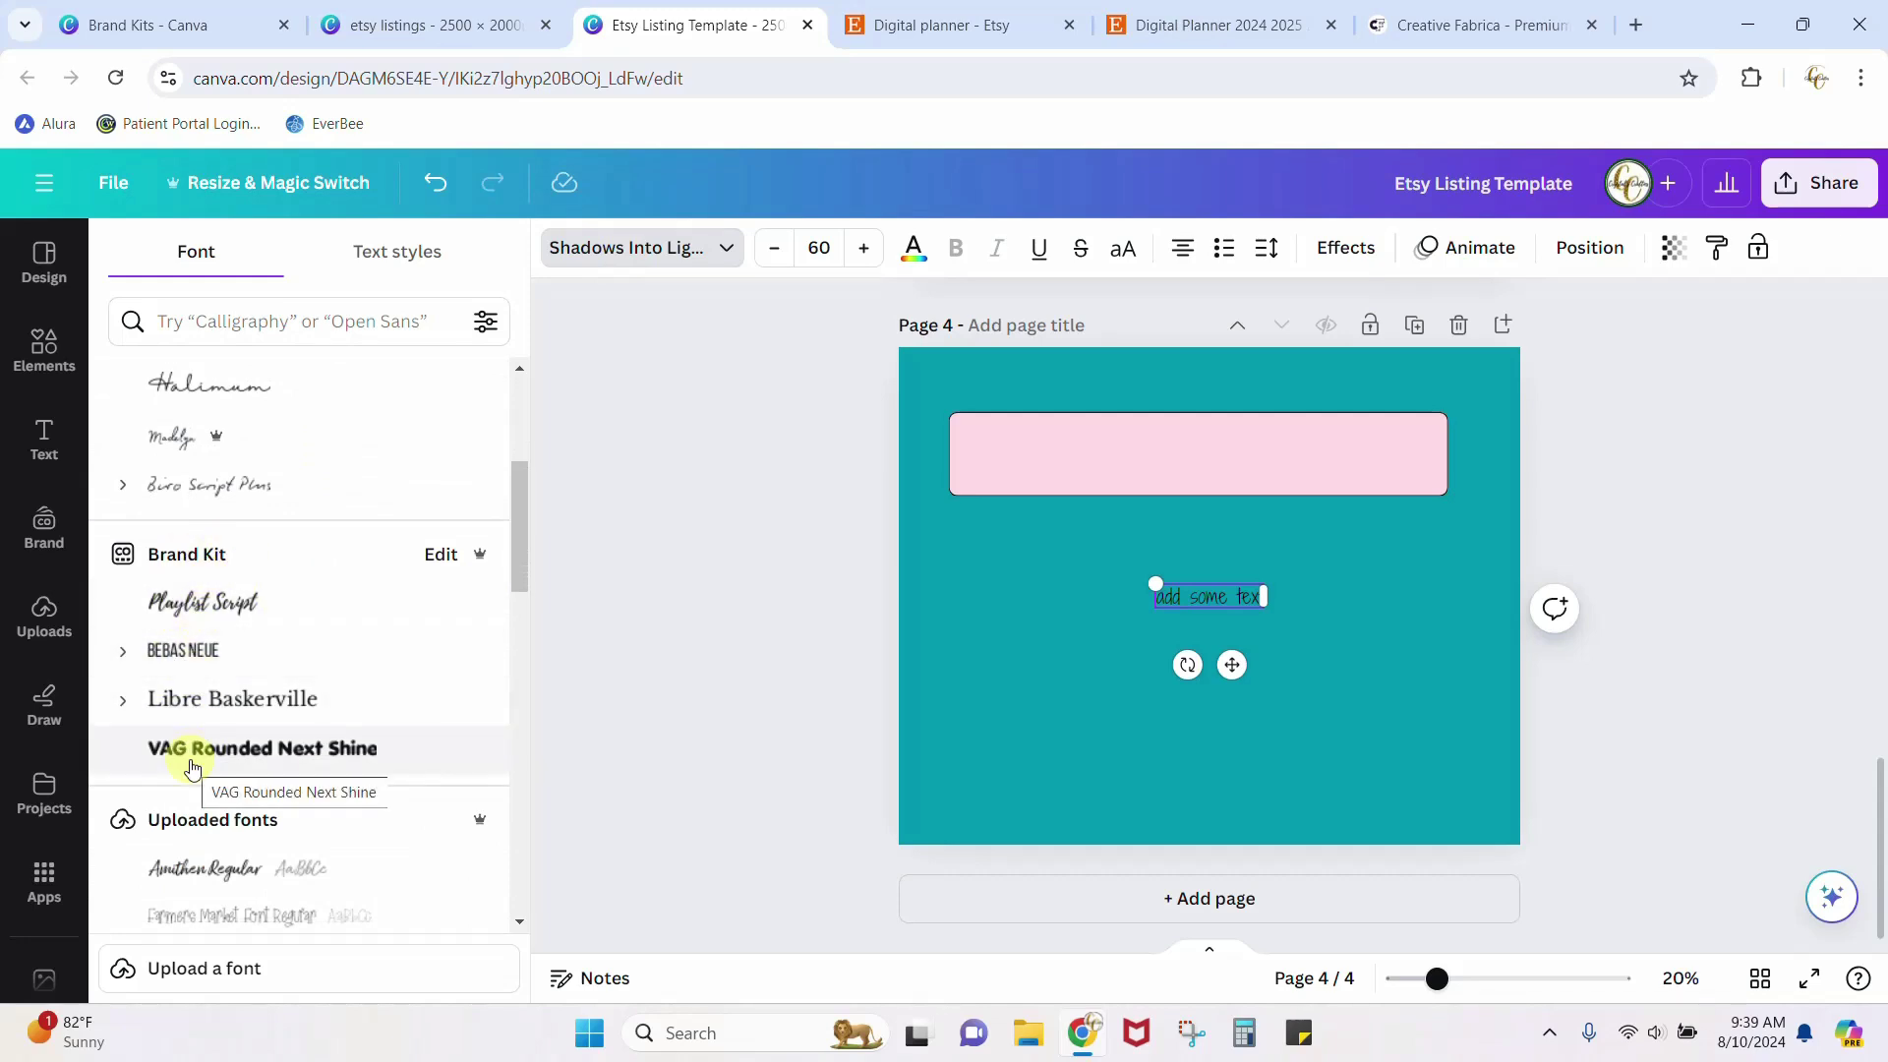
pyautogui.scroll(5, 192, 769)
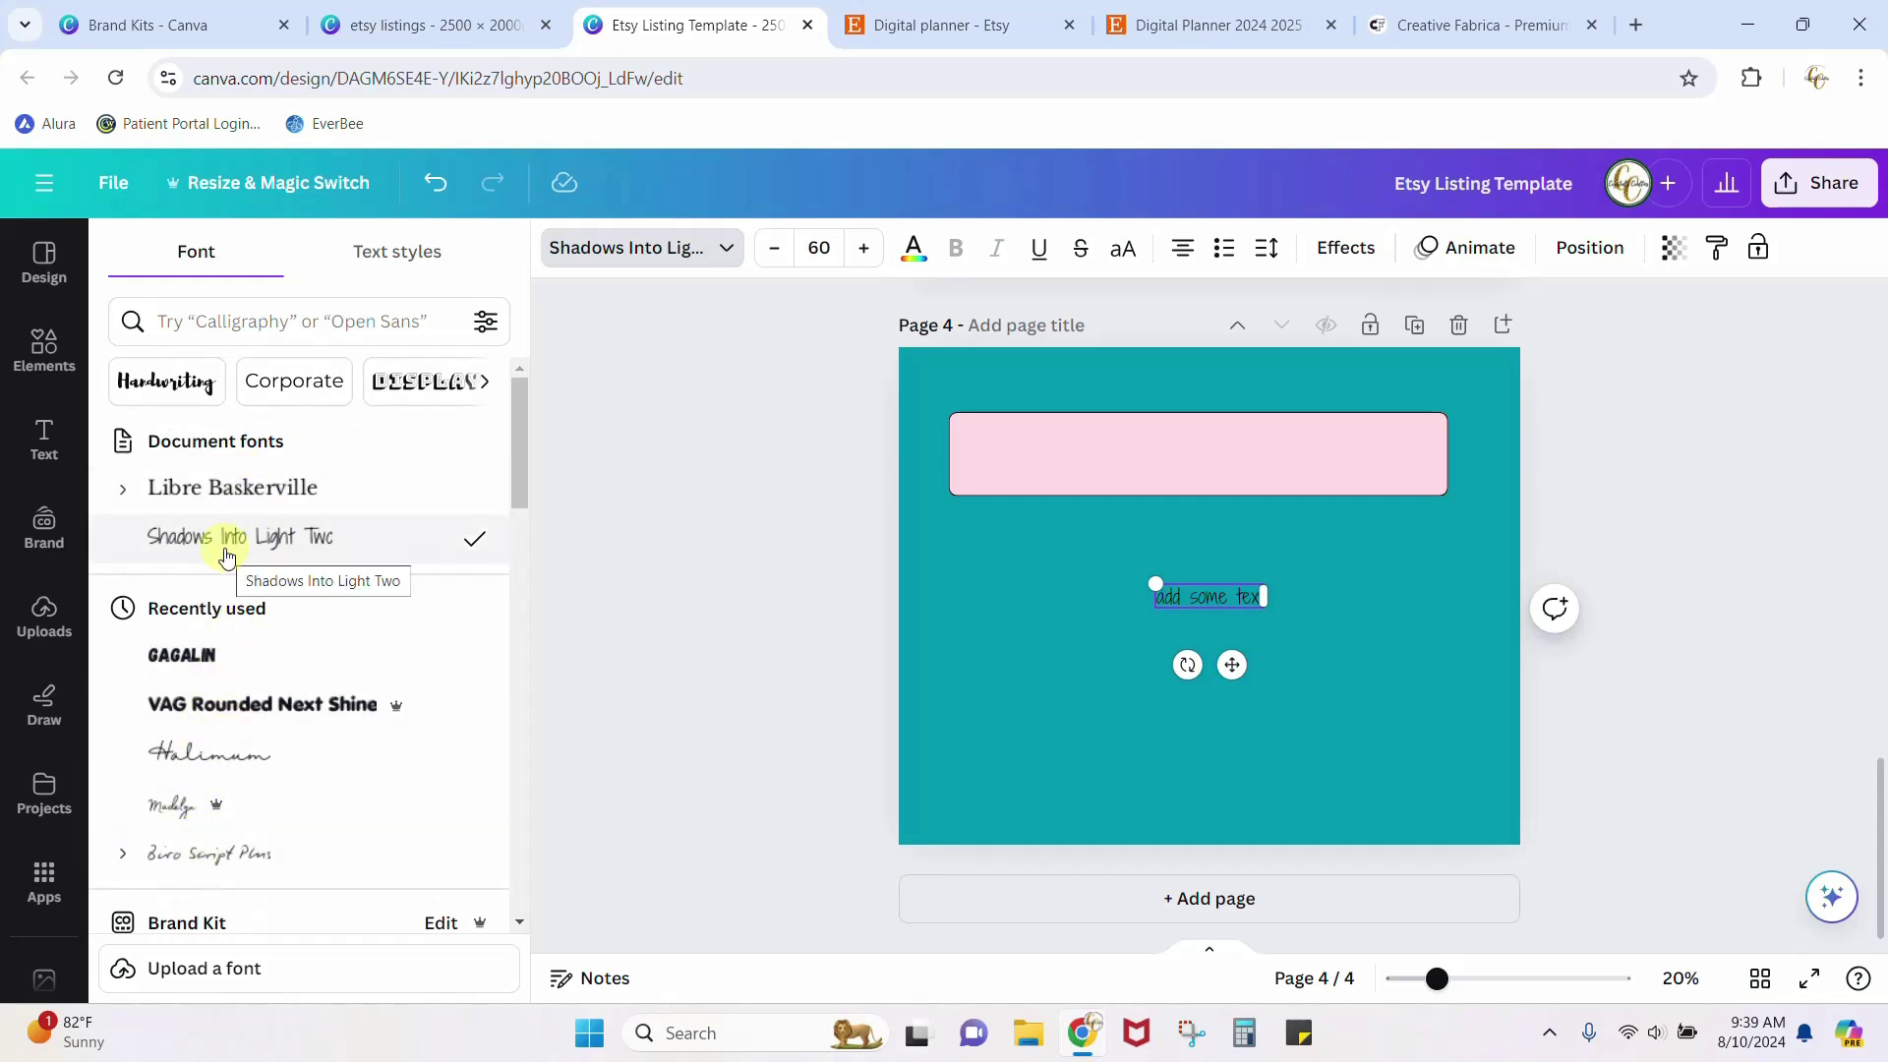
pyautogui.click(1195, 602)
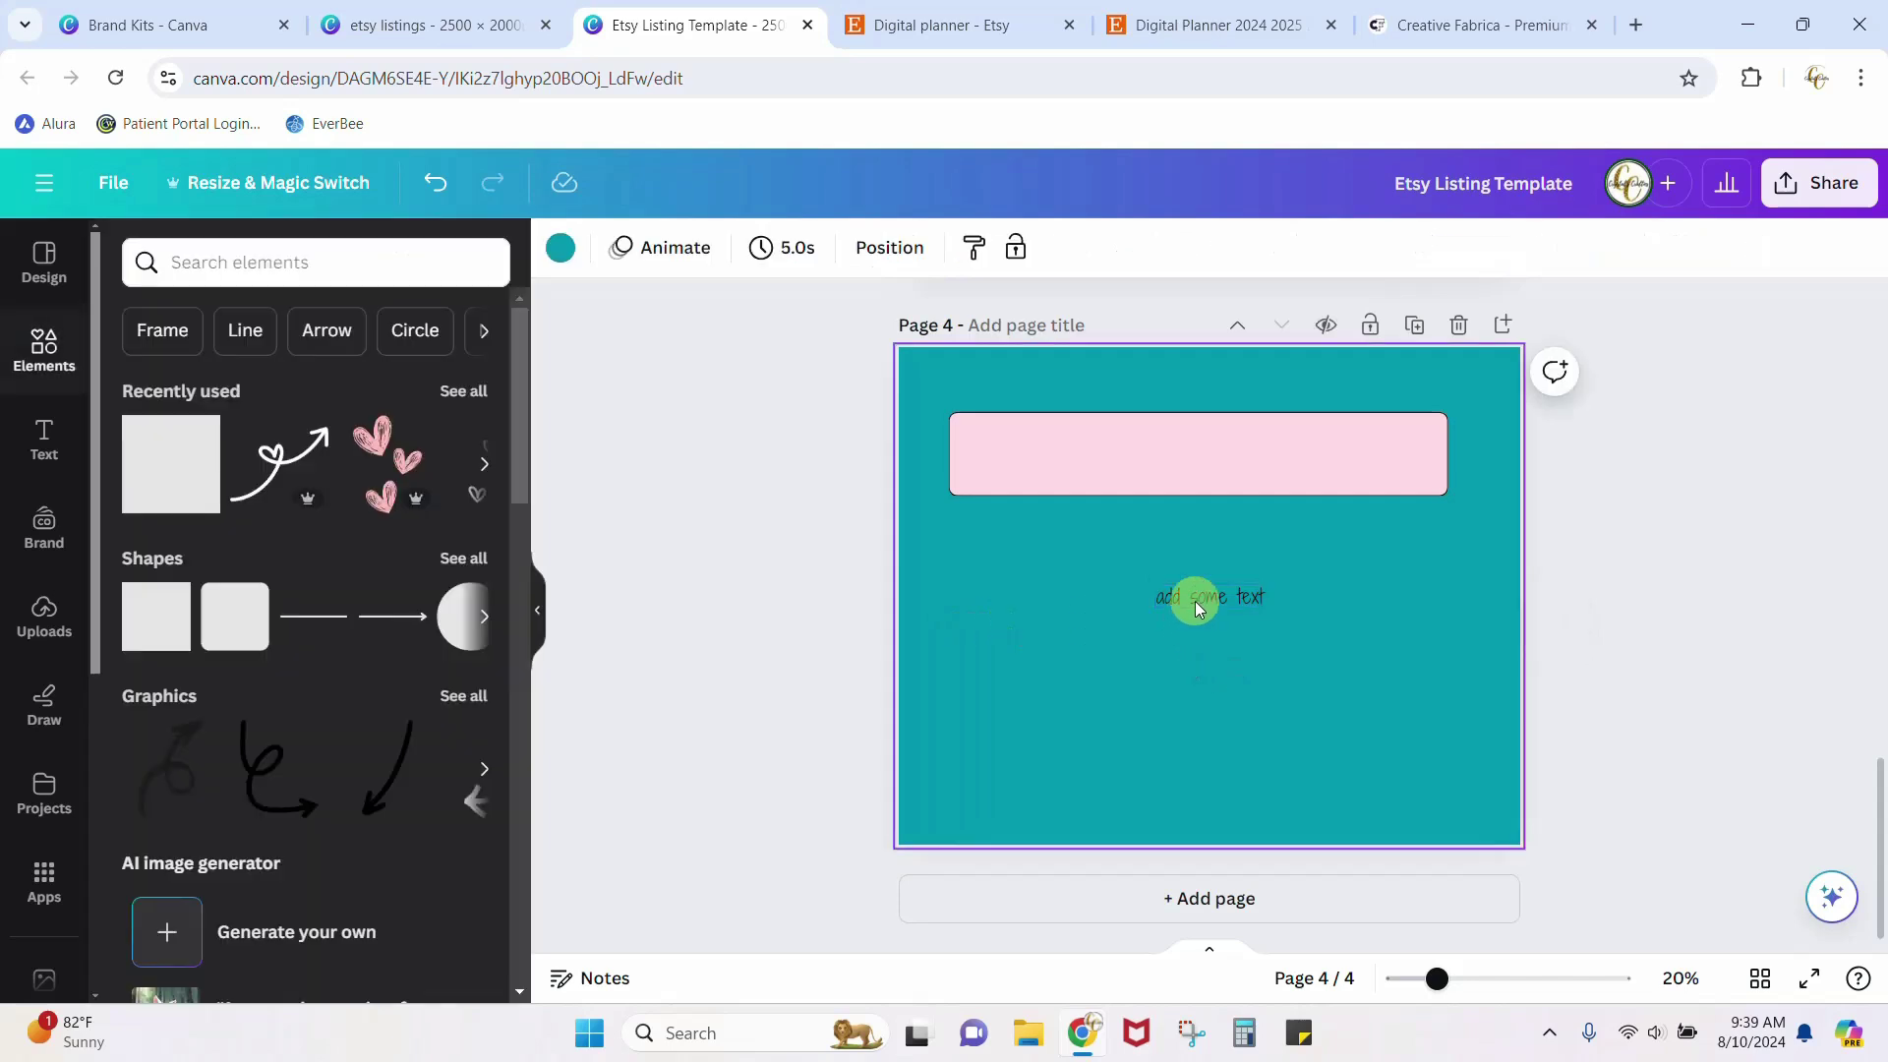
# Enlarge the "add some text" text to size 204 and position it on the pink banner on page 4.
pyautogui.moveTo(1192, 608); pyautogui.dragTo(1042, 432)
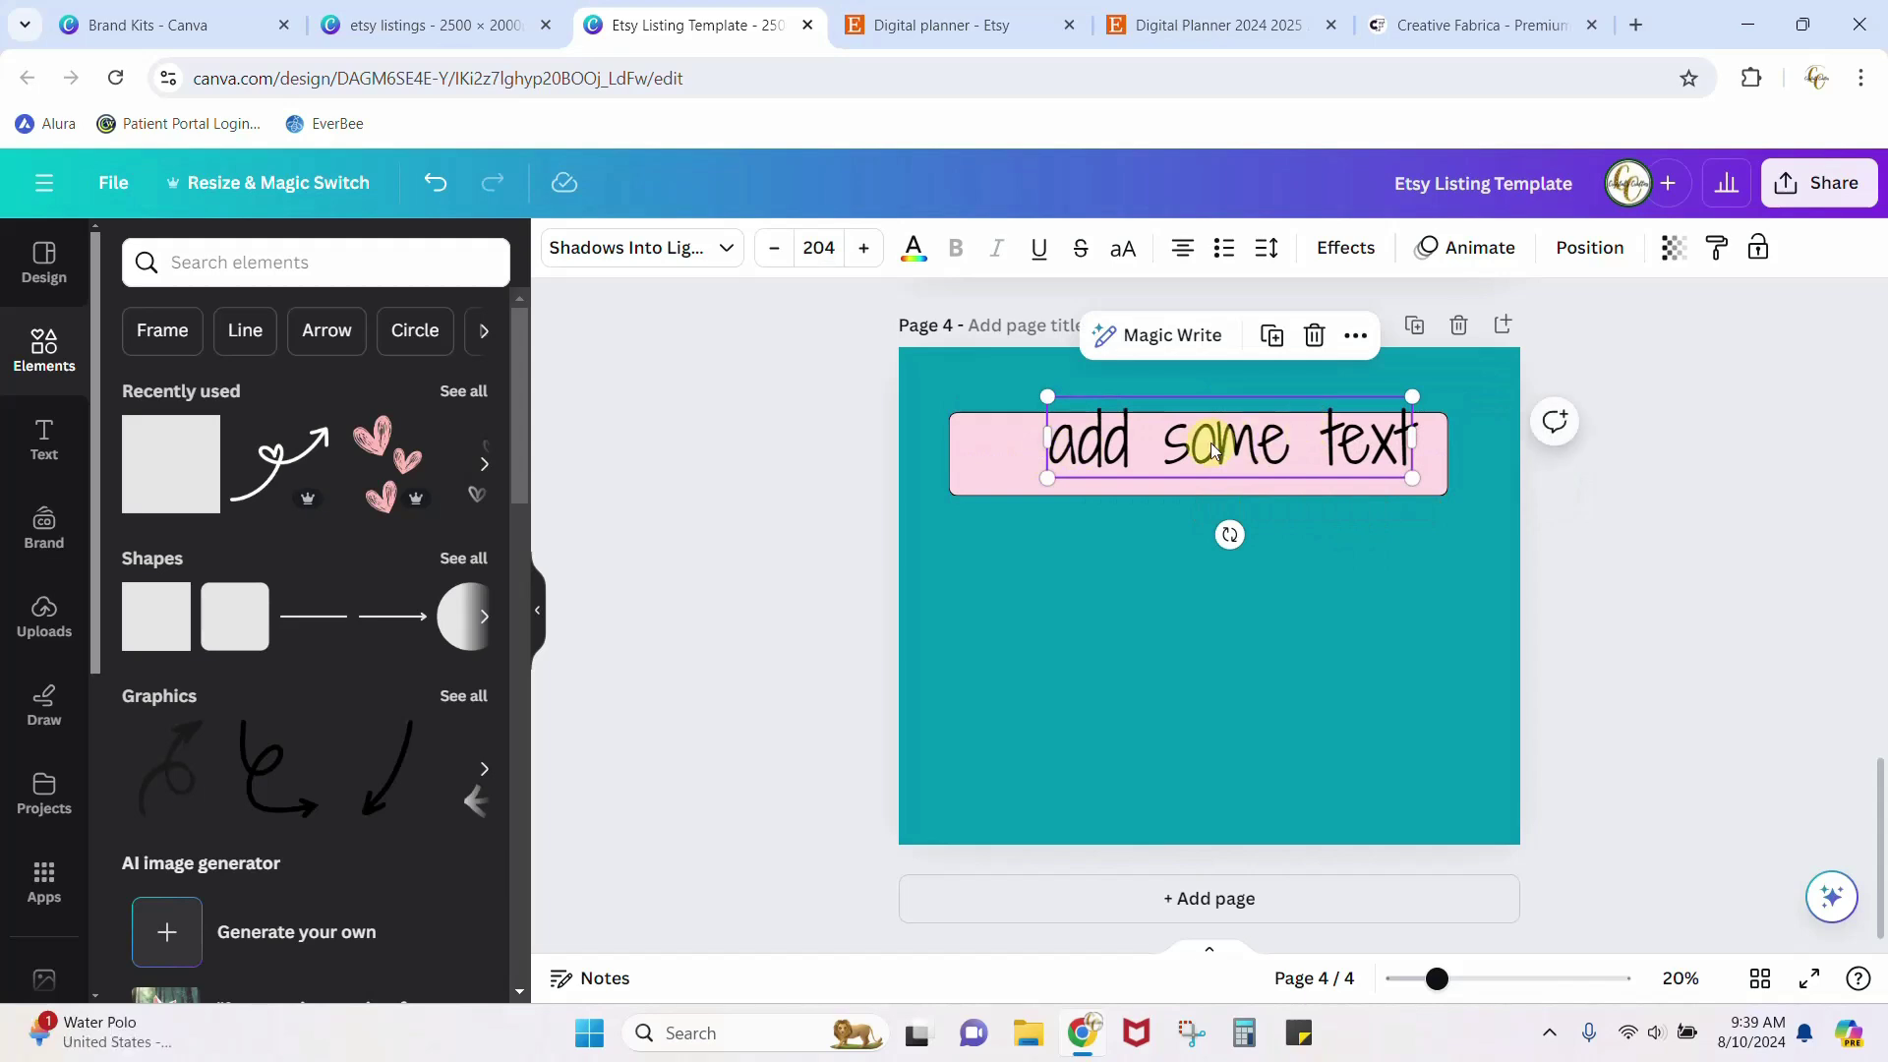
pyautogui.moveTo(1198, 461); pyautogui.dragTo(1188, 459)
pyautogui.click(1113, 615)
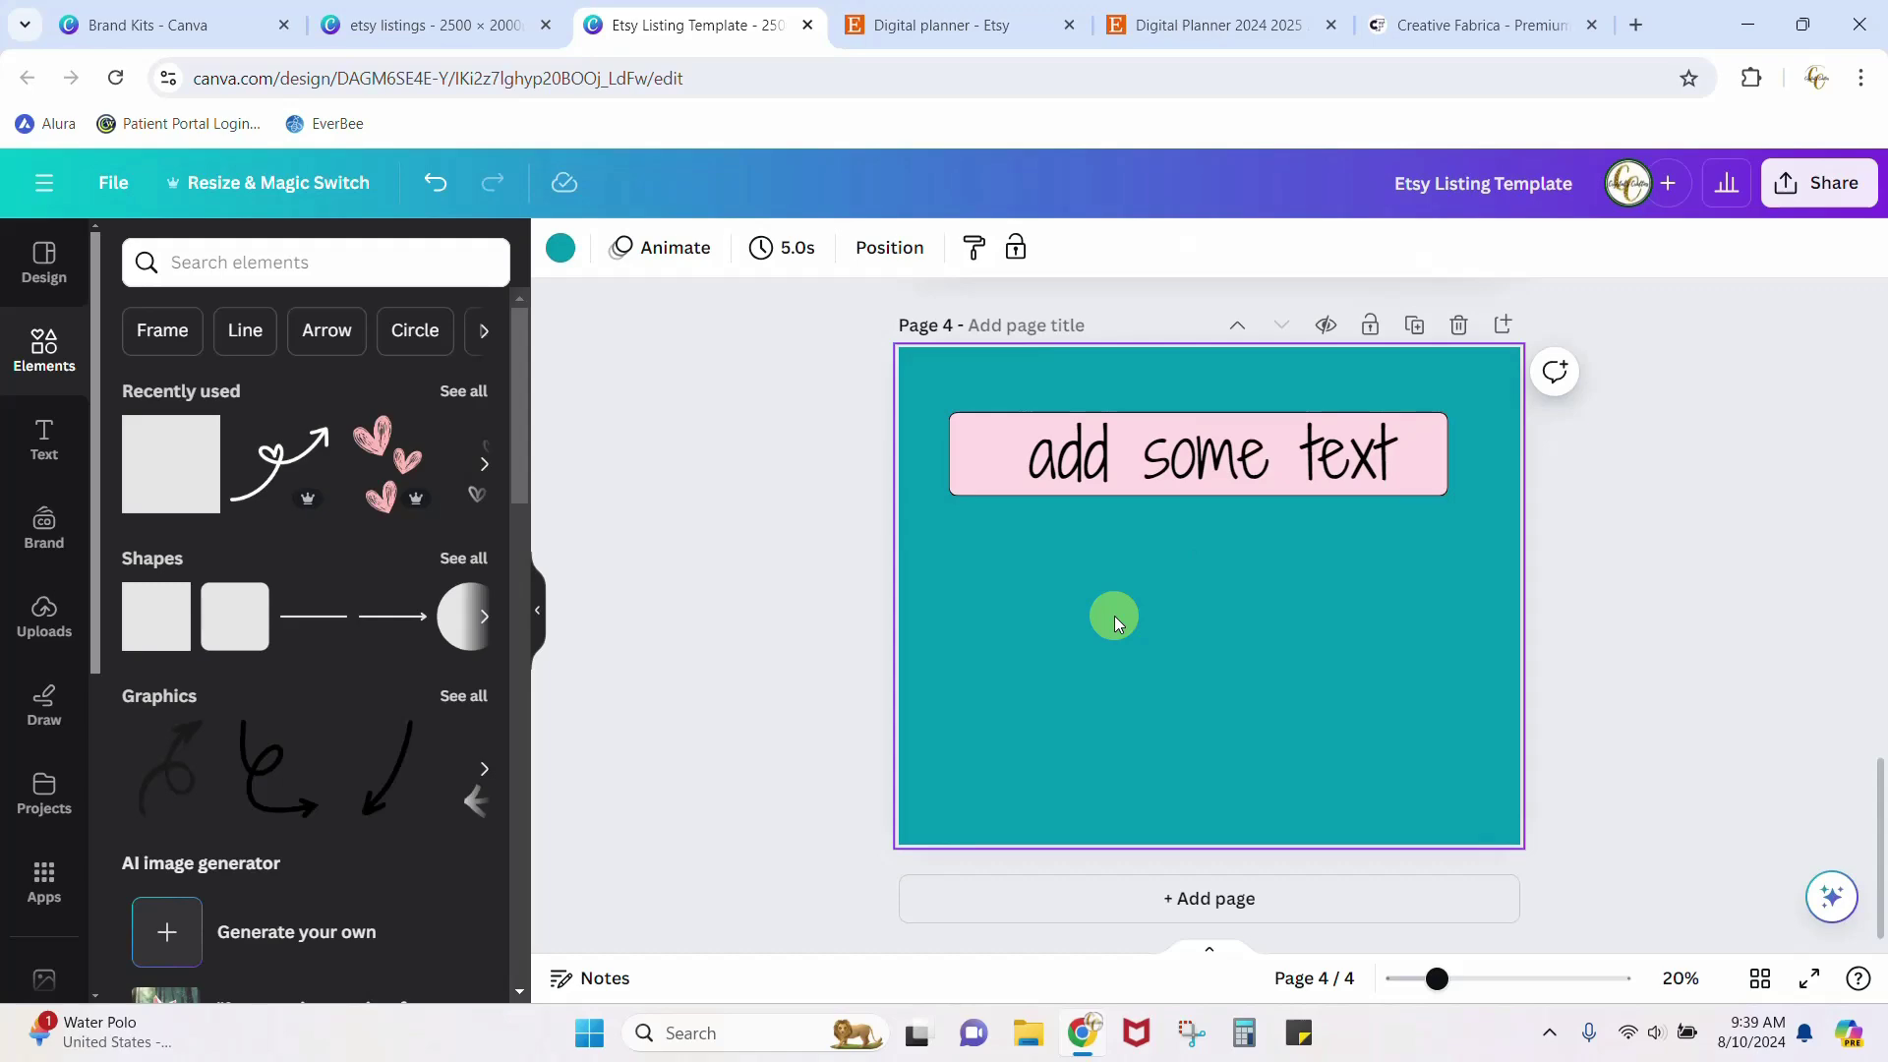
# Review the finished listing images on pages 1 and 2 and the planner page images among the uploads.
pyautogui.scroll(5, 1113, 616)
pyautogui.scroll(10, 1113, 616)
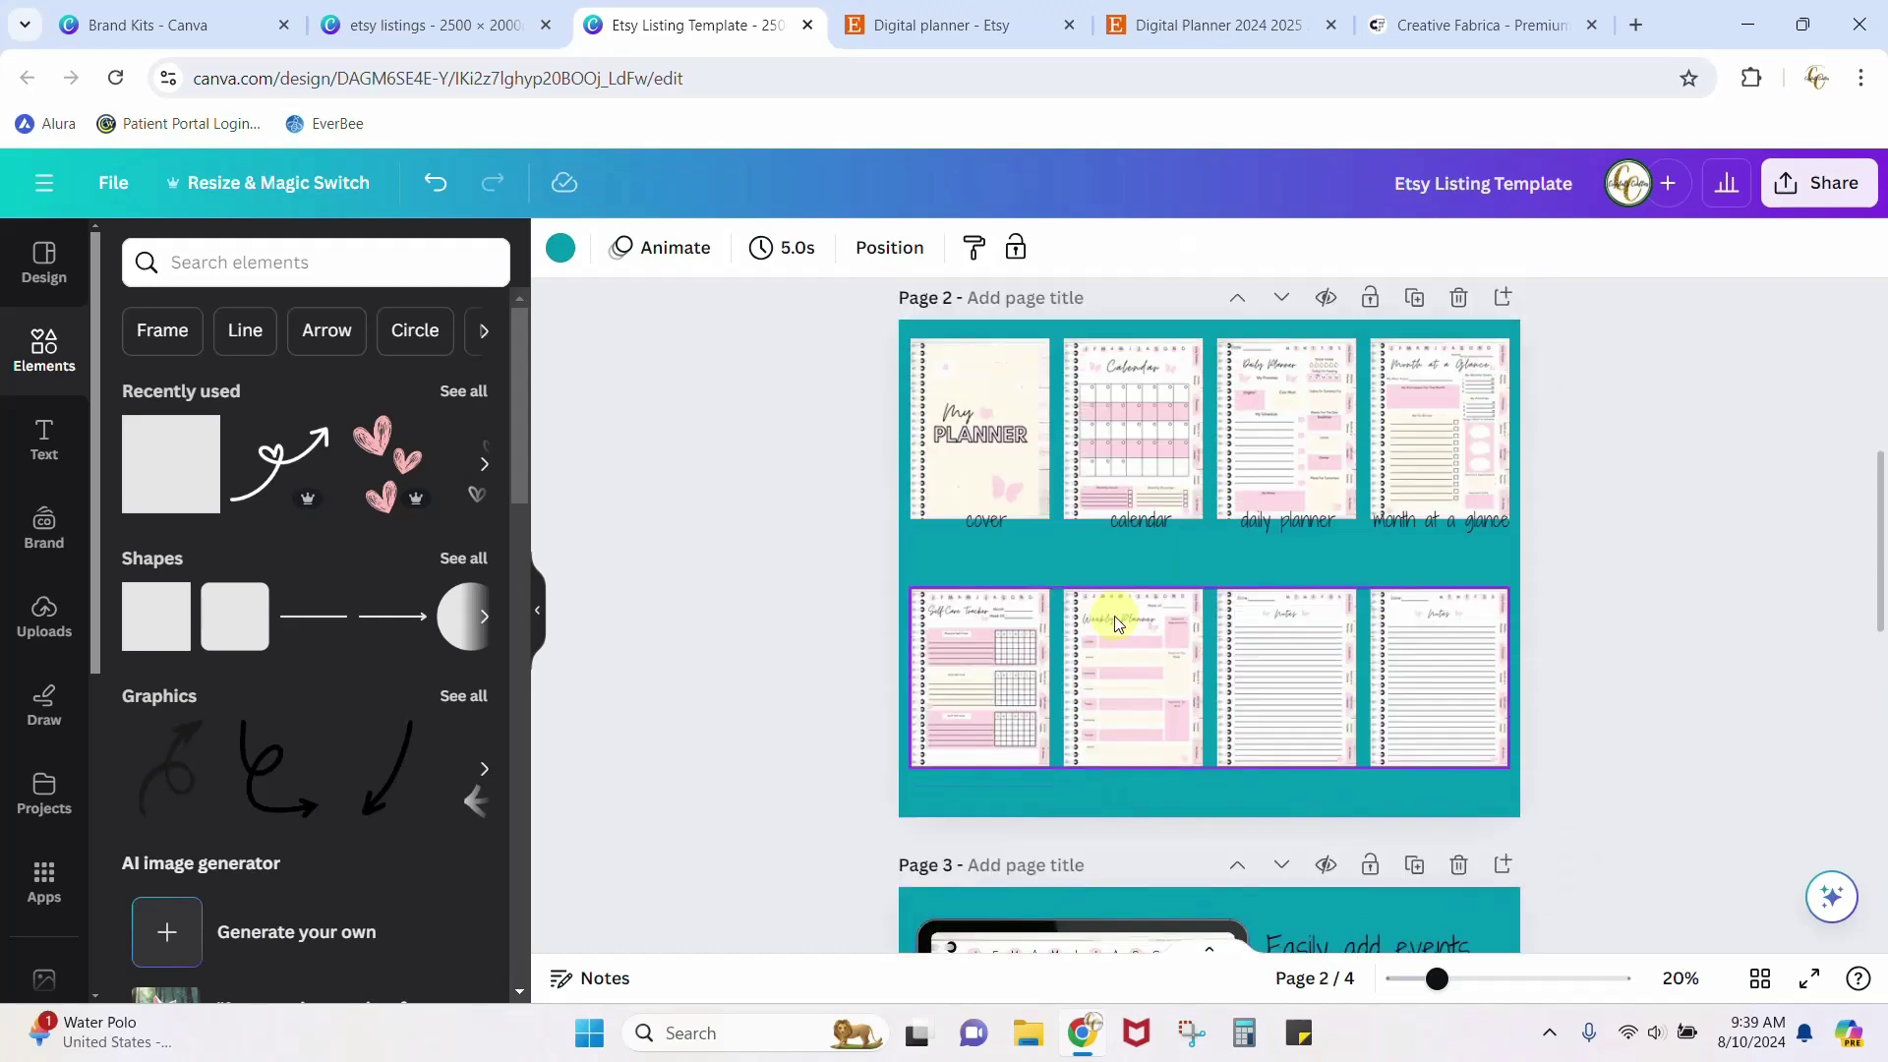
pyautogui.scroll(3, 1113, 615)
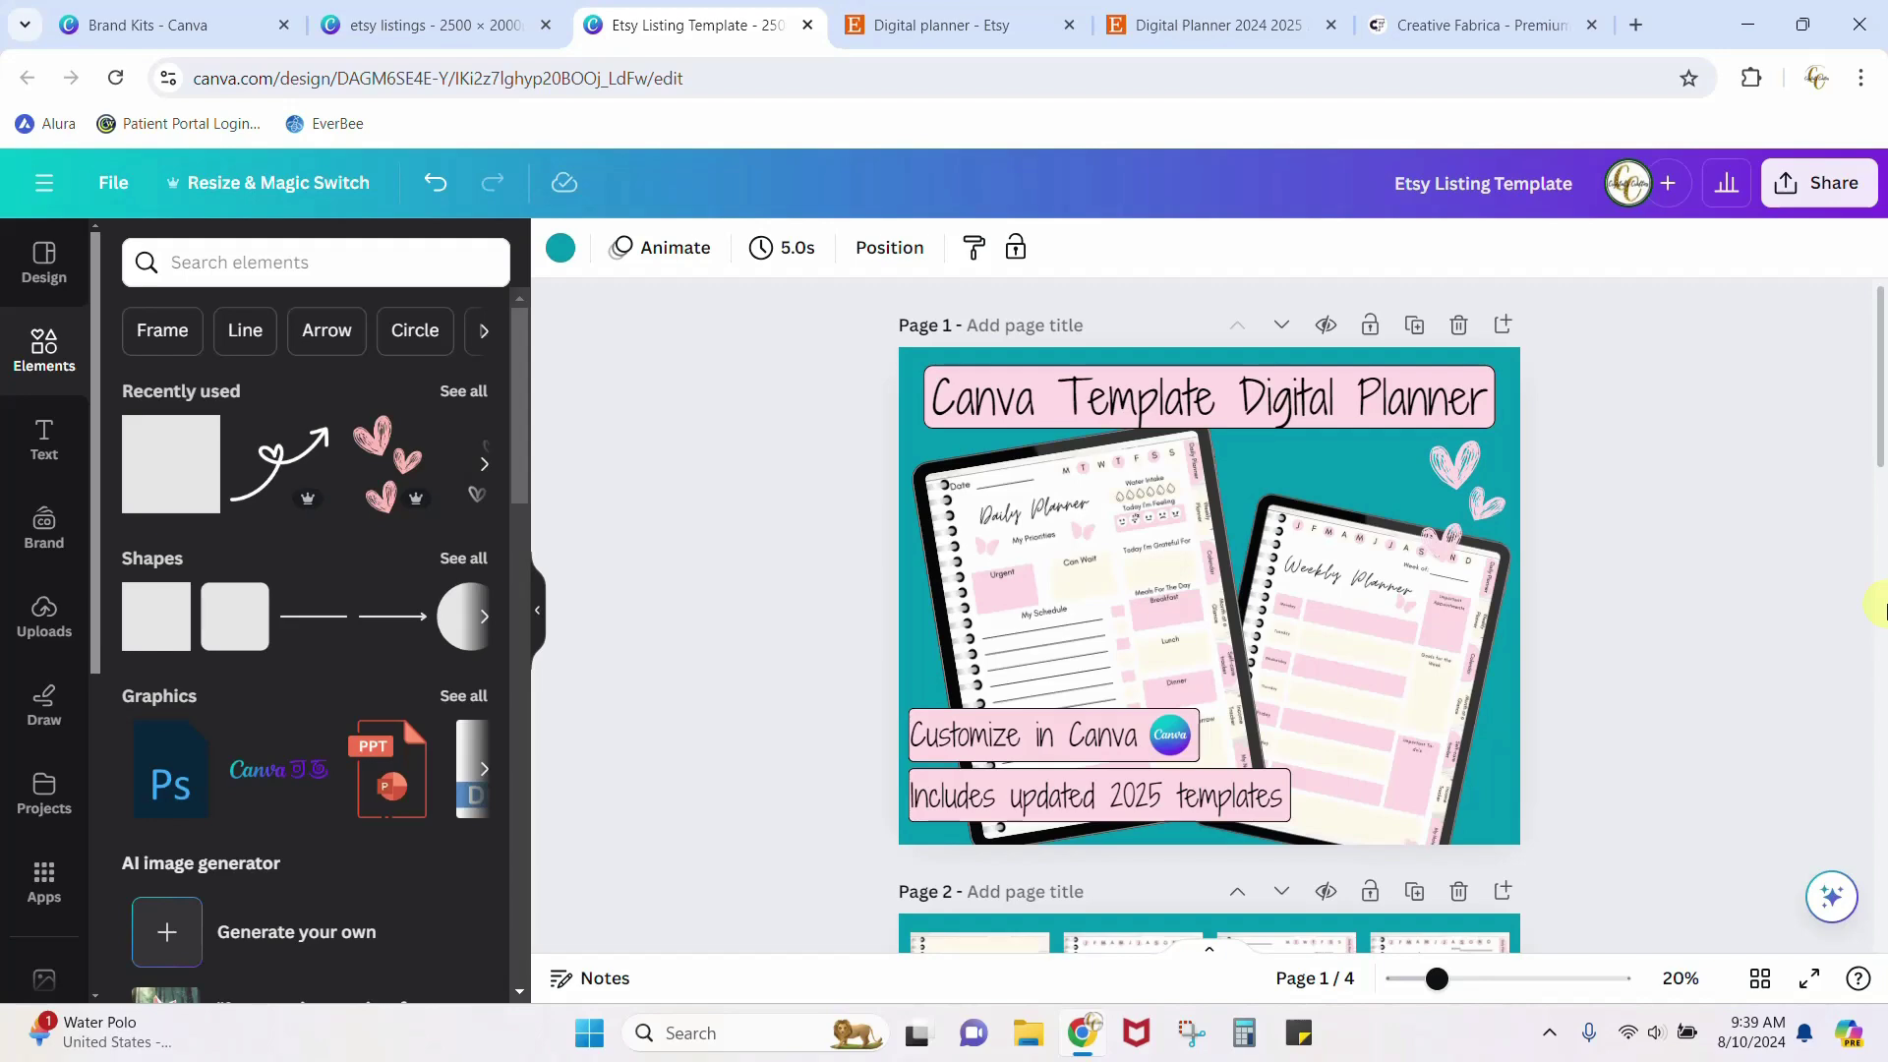
pyautogui.click(44, 617)
pyautogui.scroll(-2, 258, 602)
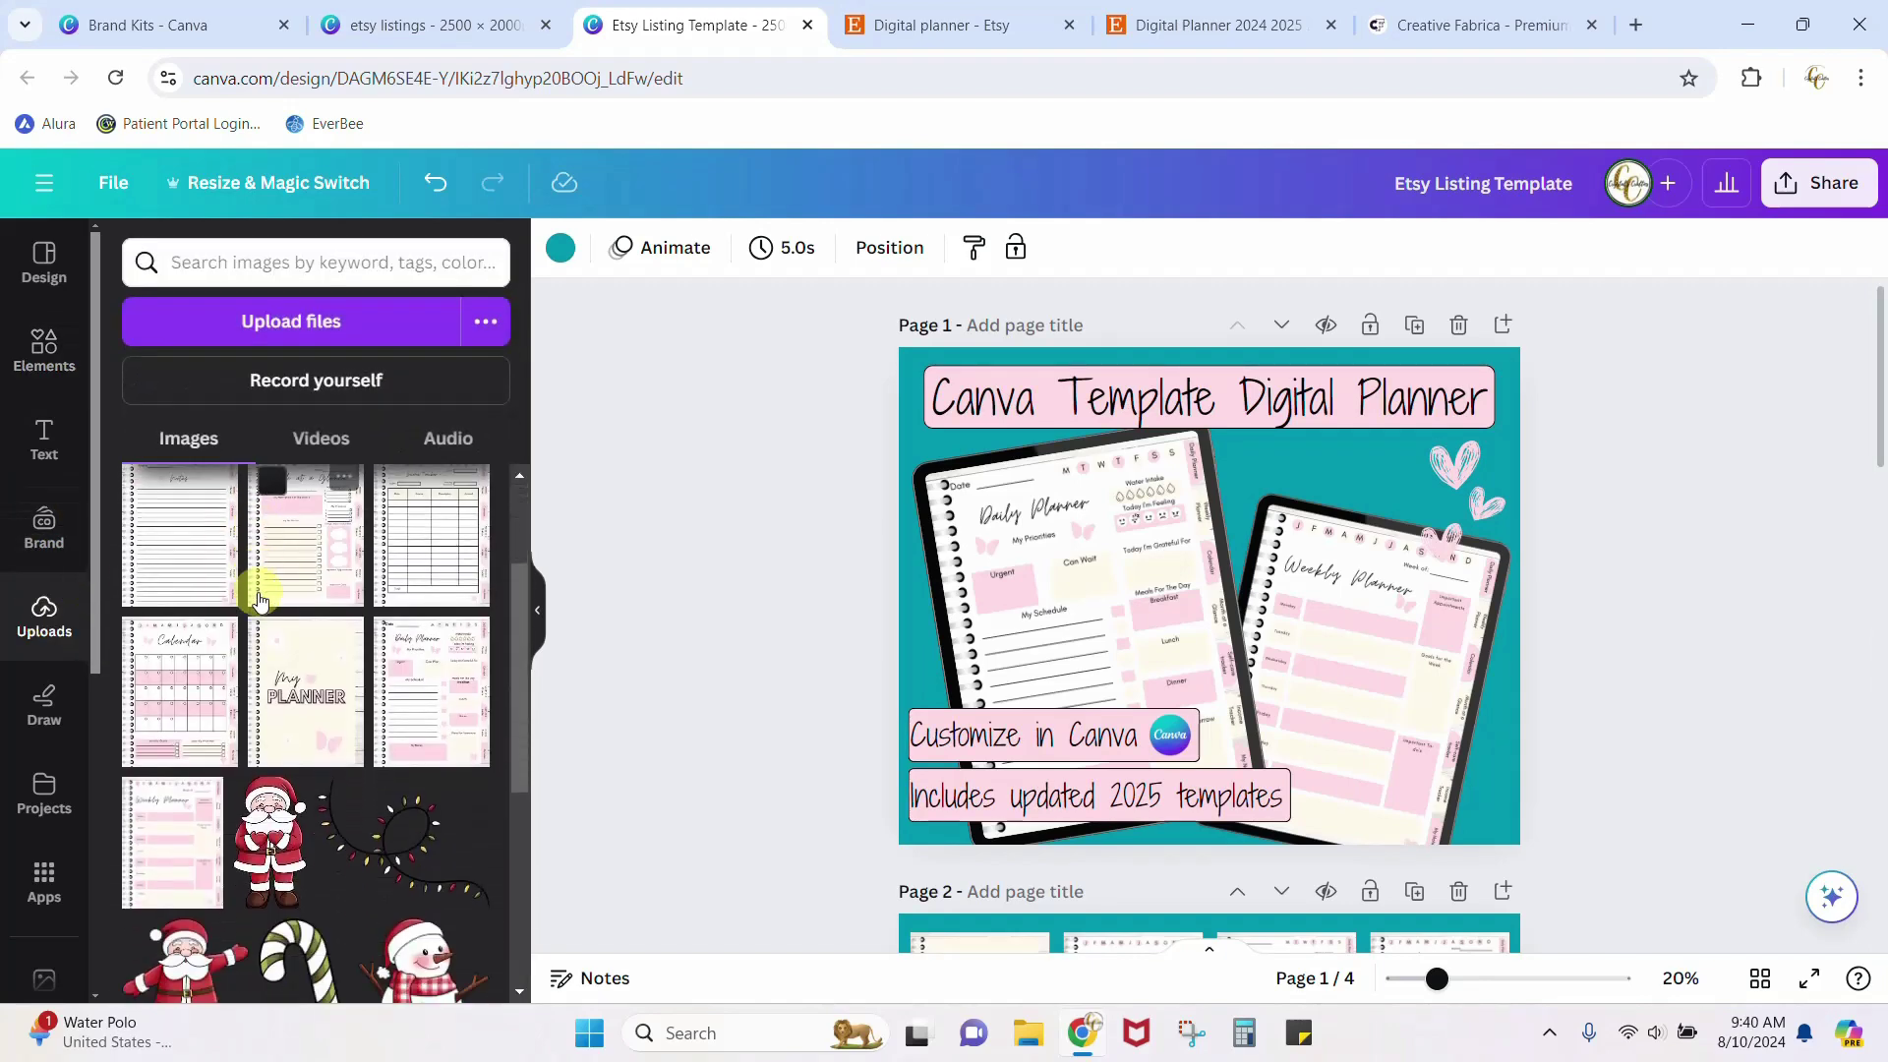
pyautogui.scroll(2, 259, 602)
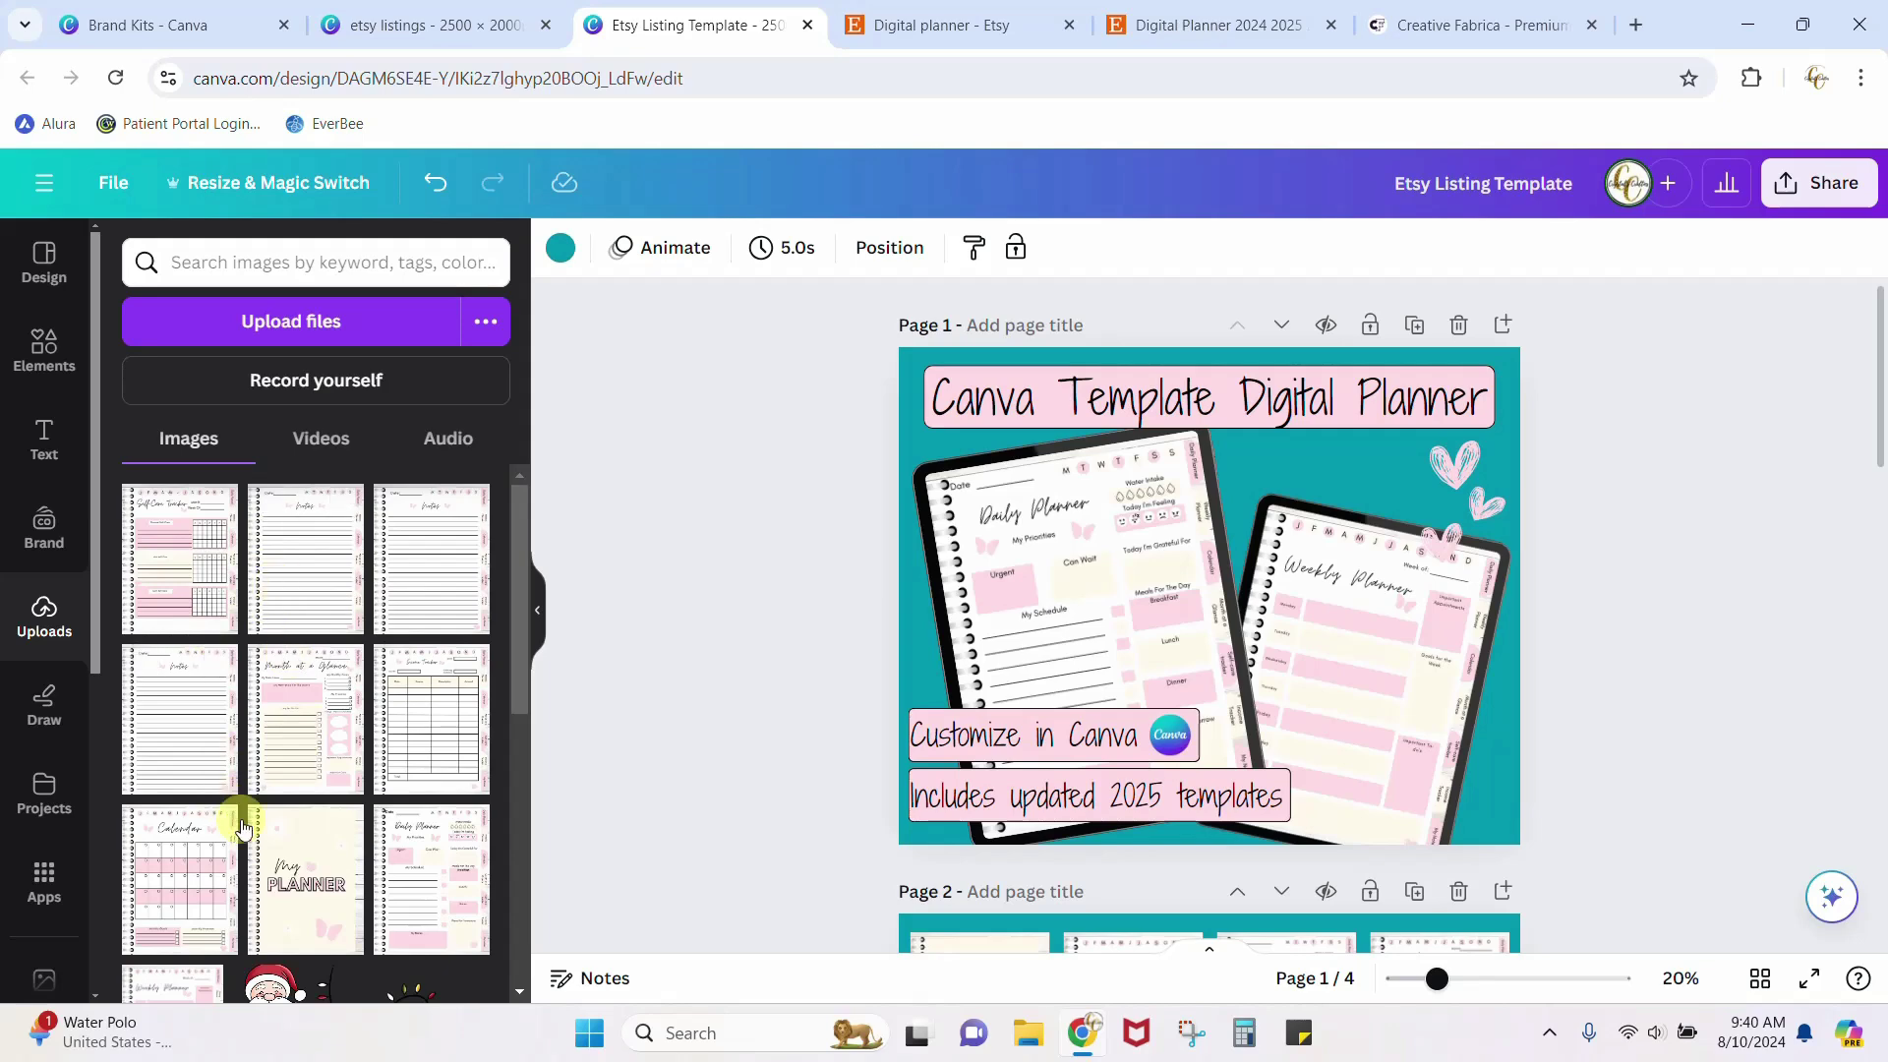
pyautogui.scroll(-6, 1655, 735)
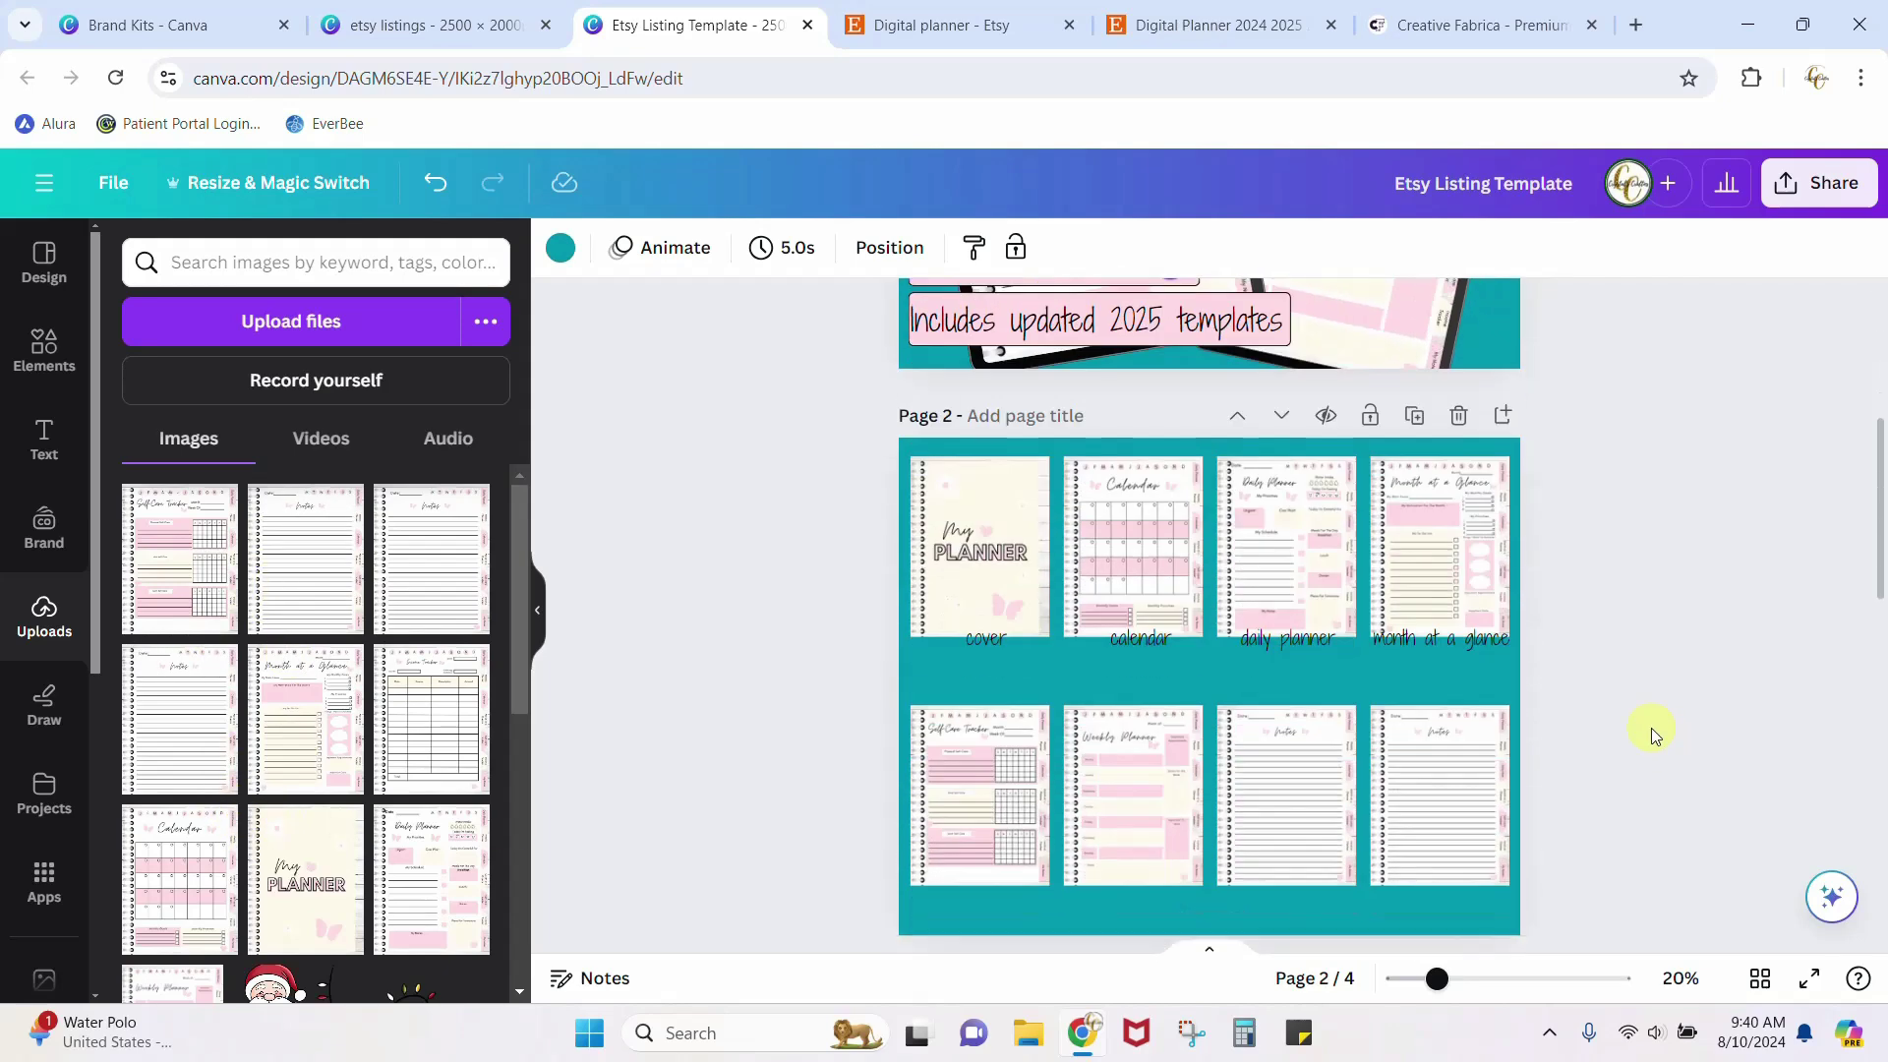
# Switch to Creative Fabrica and search for "digital planner".
pyautogui.click(1414, 35)
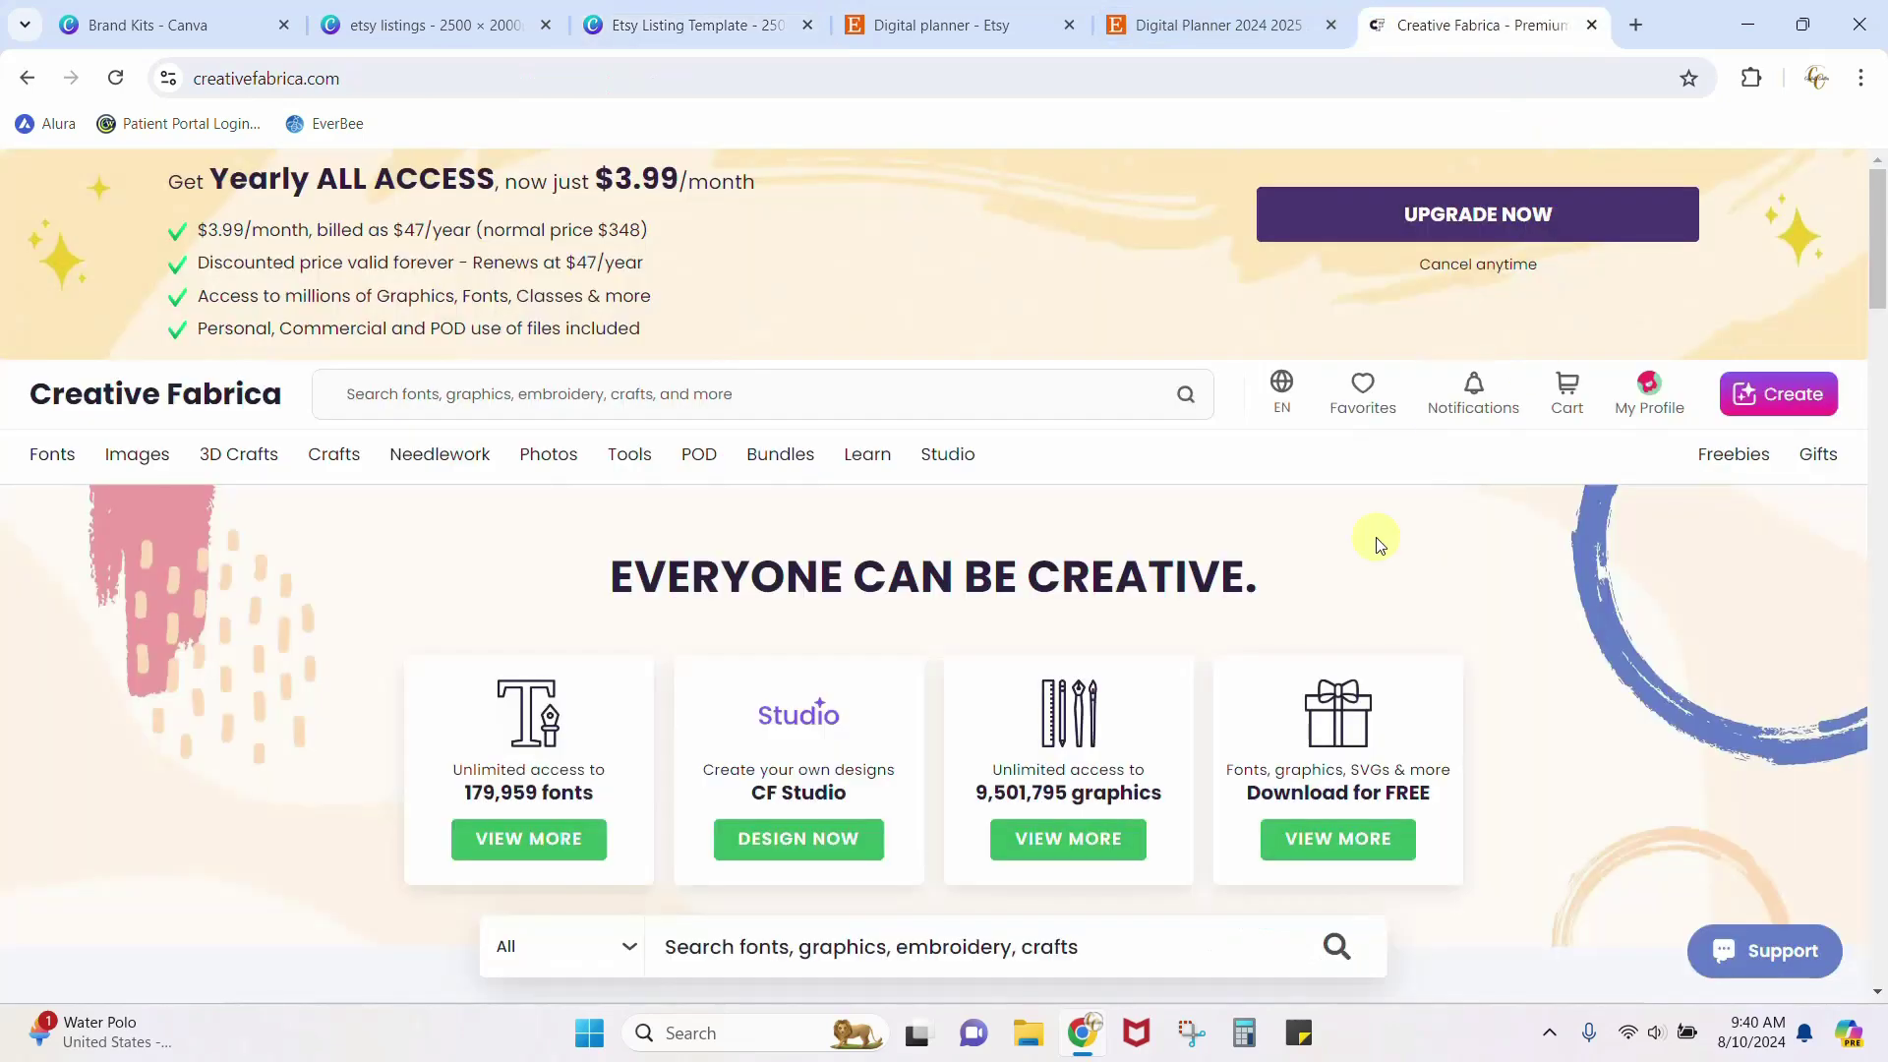
pyautogui.click(663, 384)
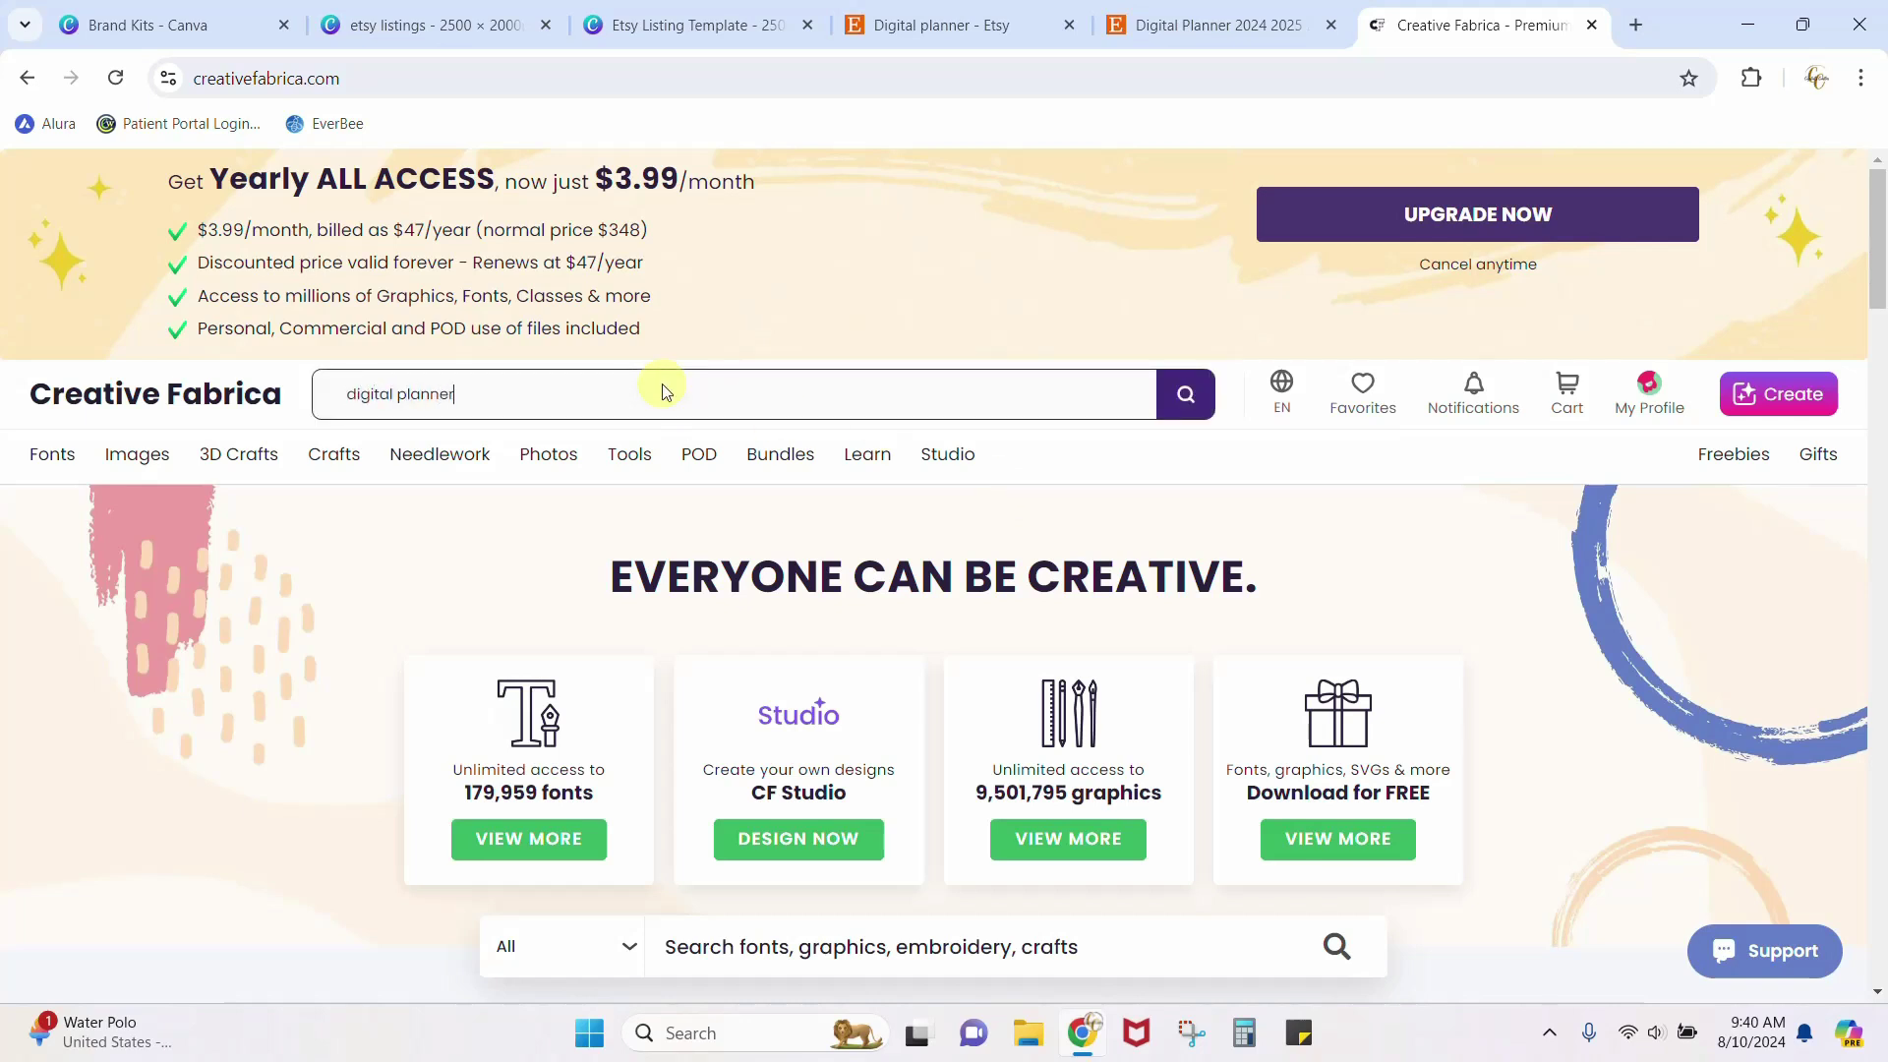
pyautogui.press('Return')
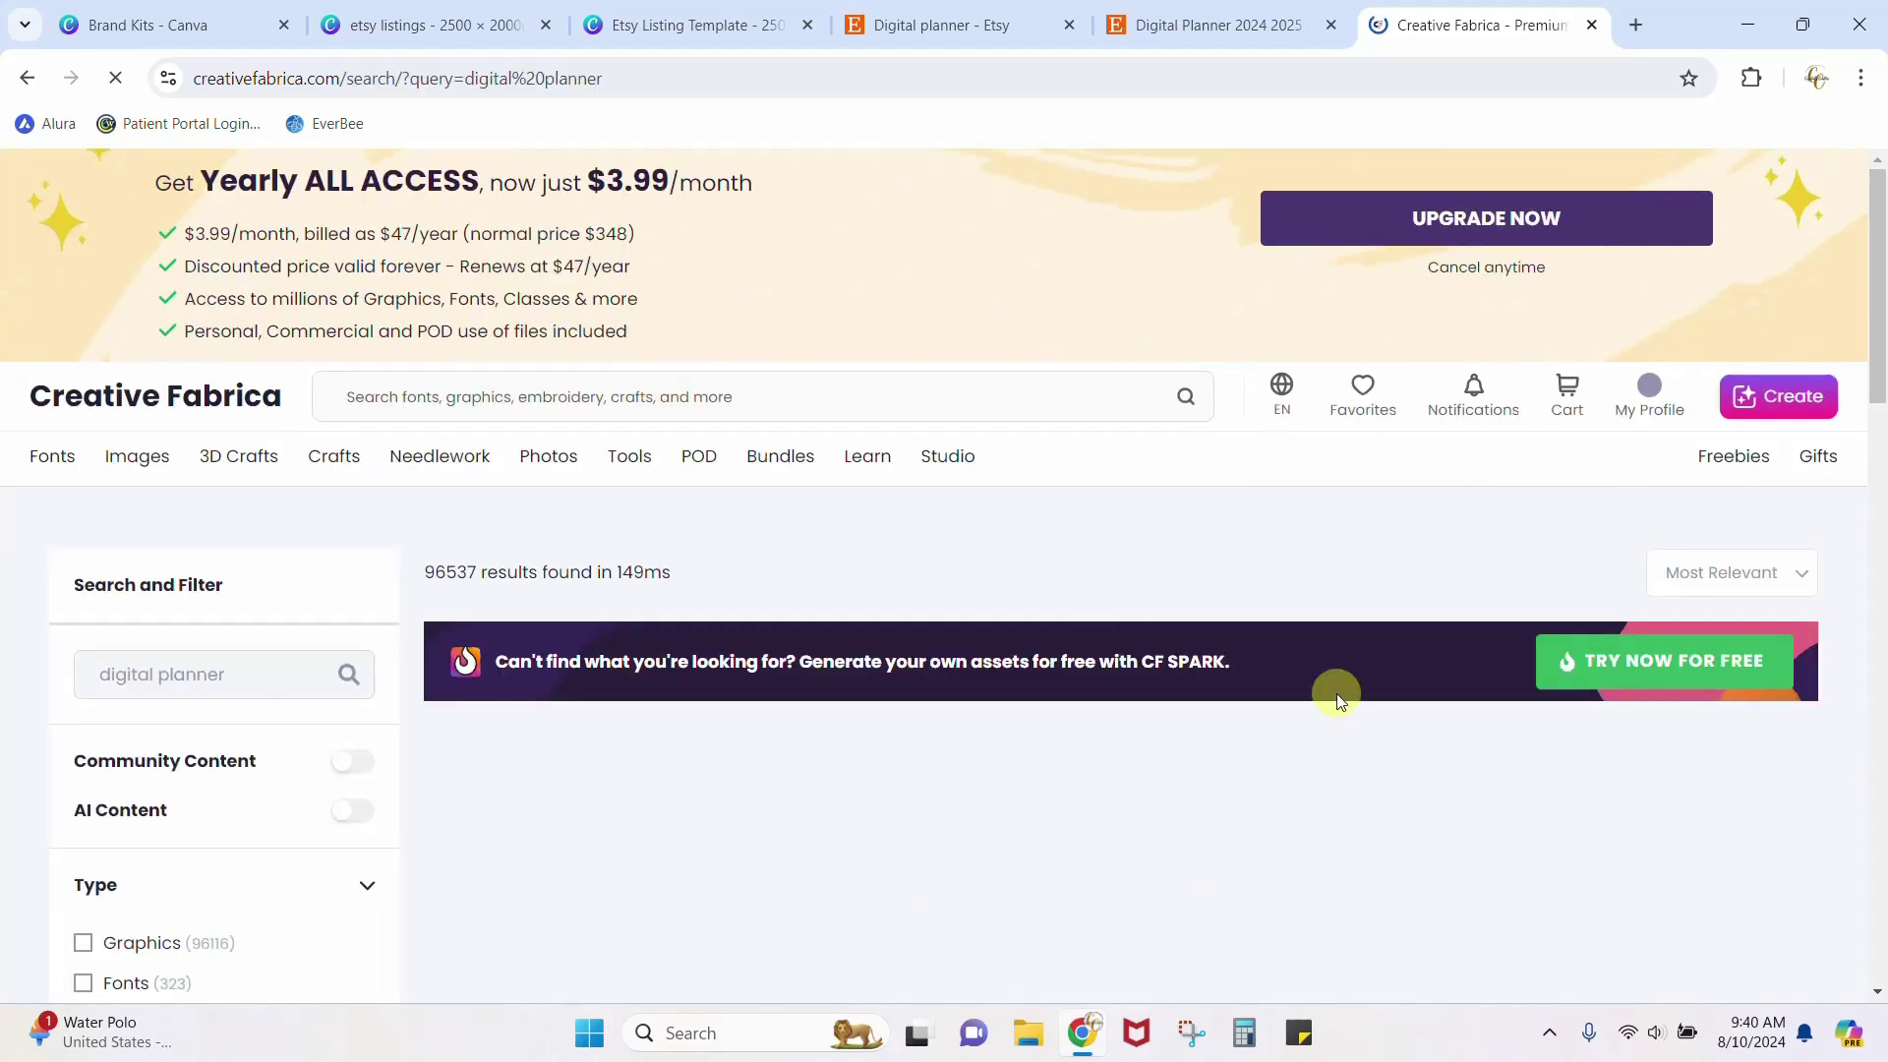
# Examine the digital planner search results for ready-made templates, PLR products and listing image ideas.
pyautogui.scroll(-4, 1372, 688)
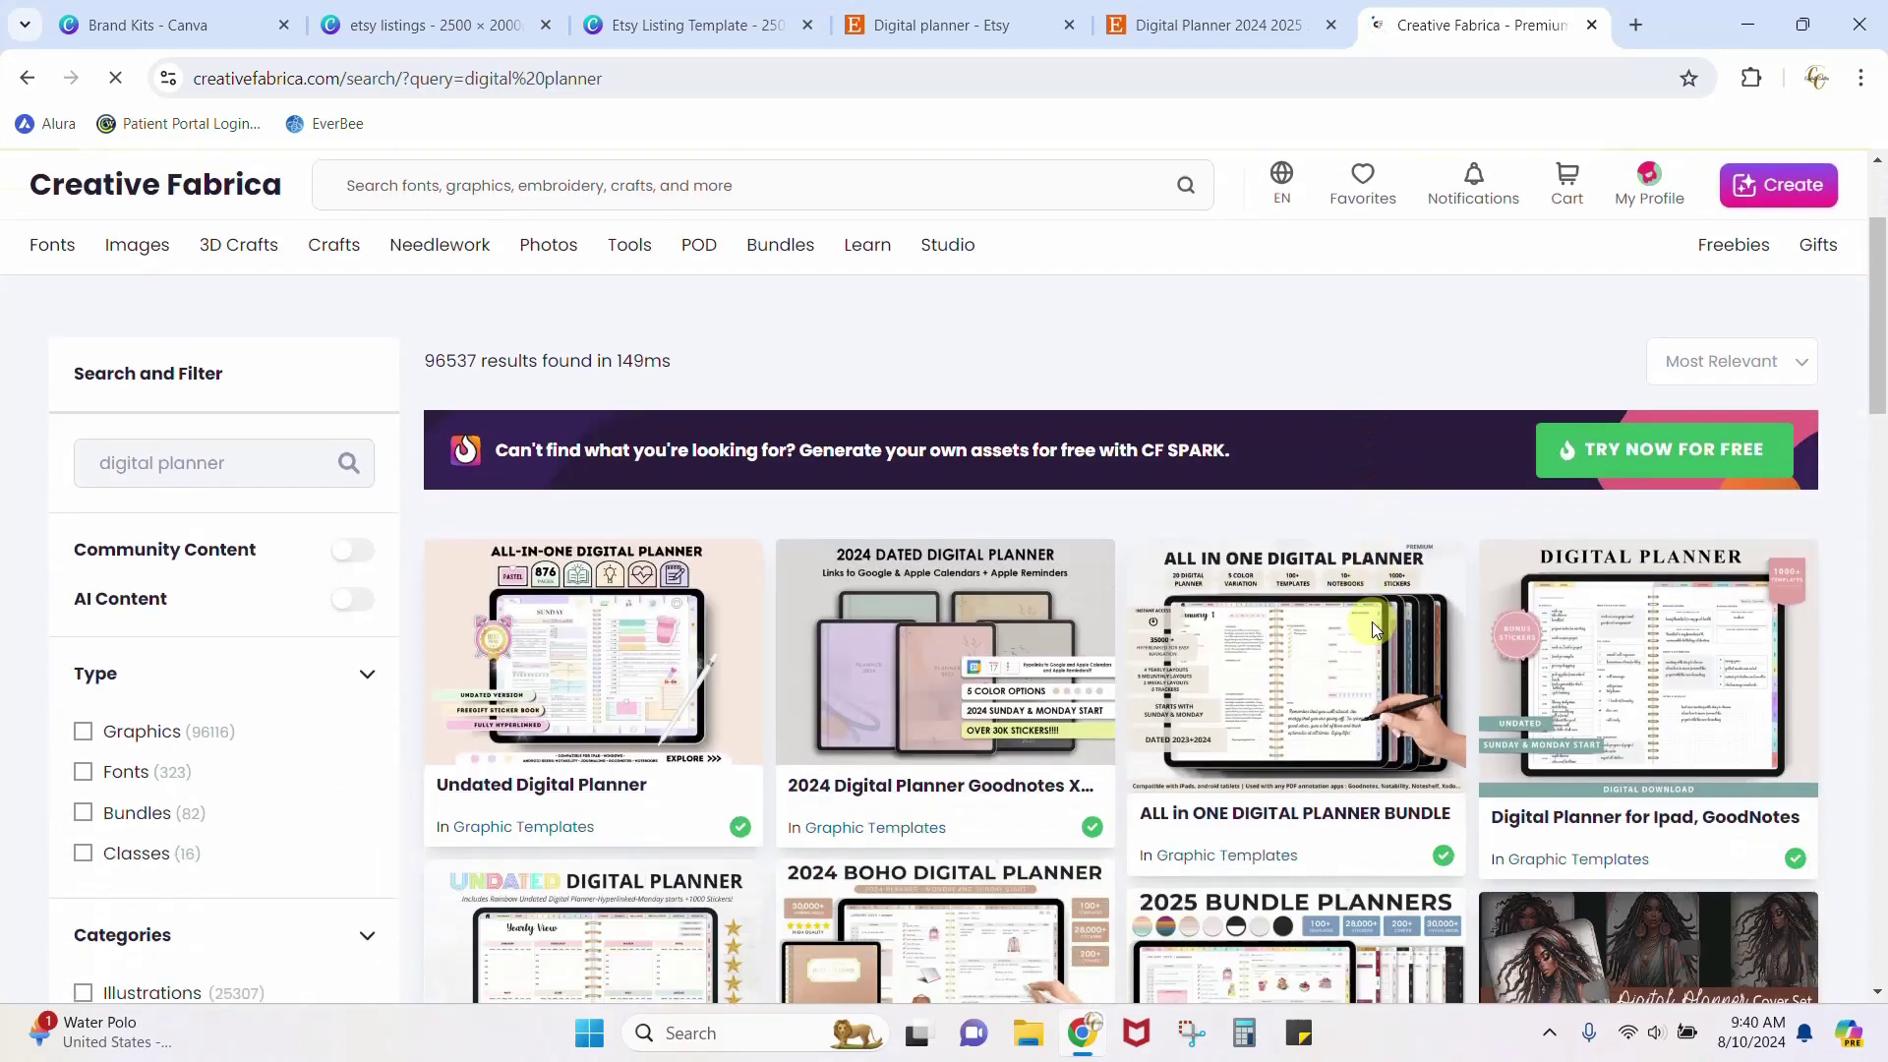
pyautogui.scroll(-3, 1427, 657)
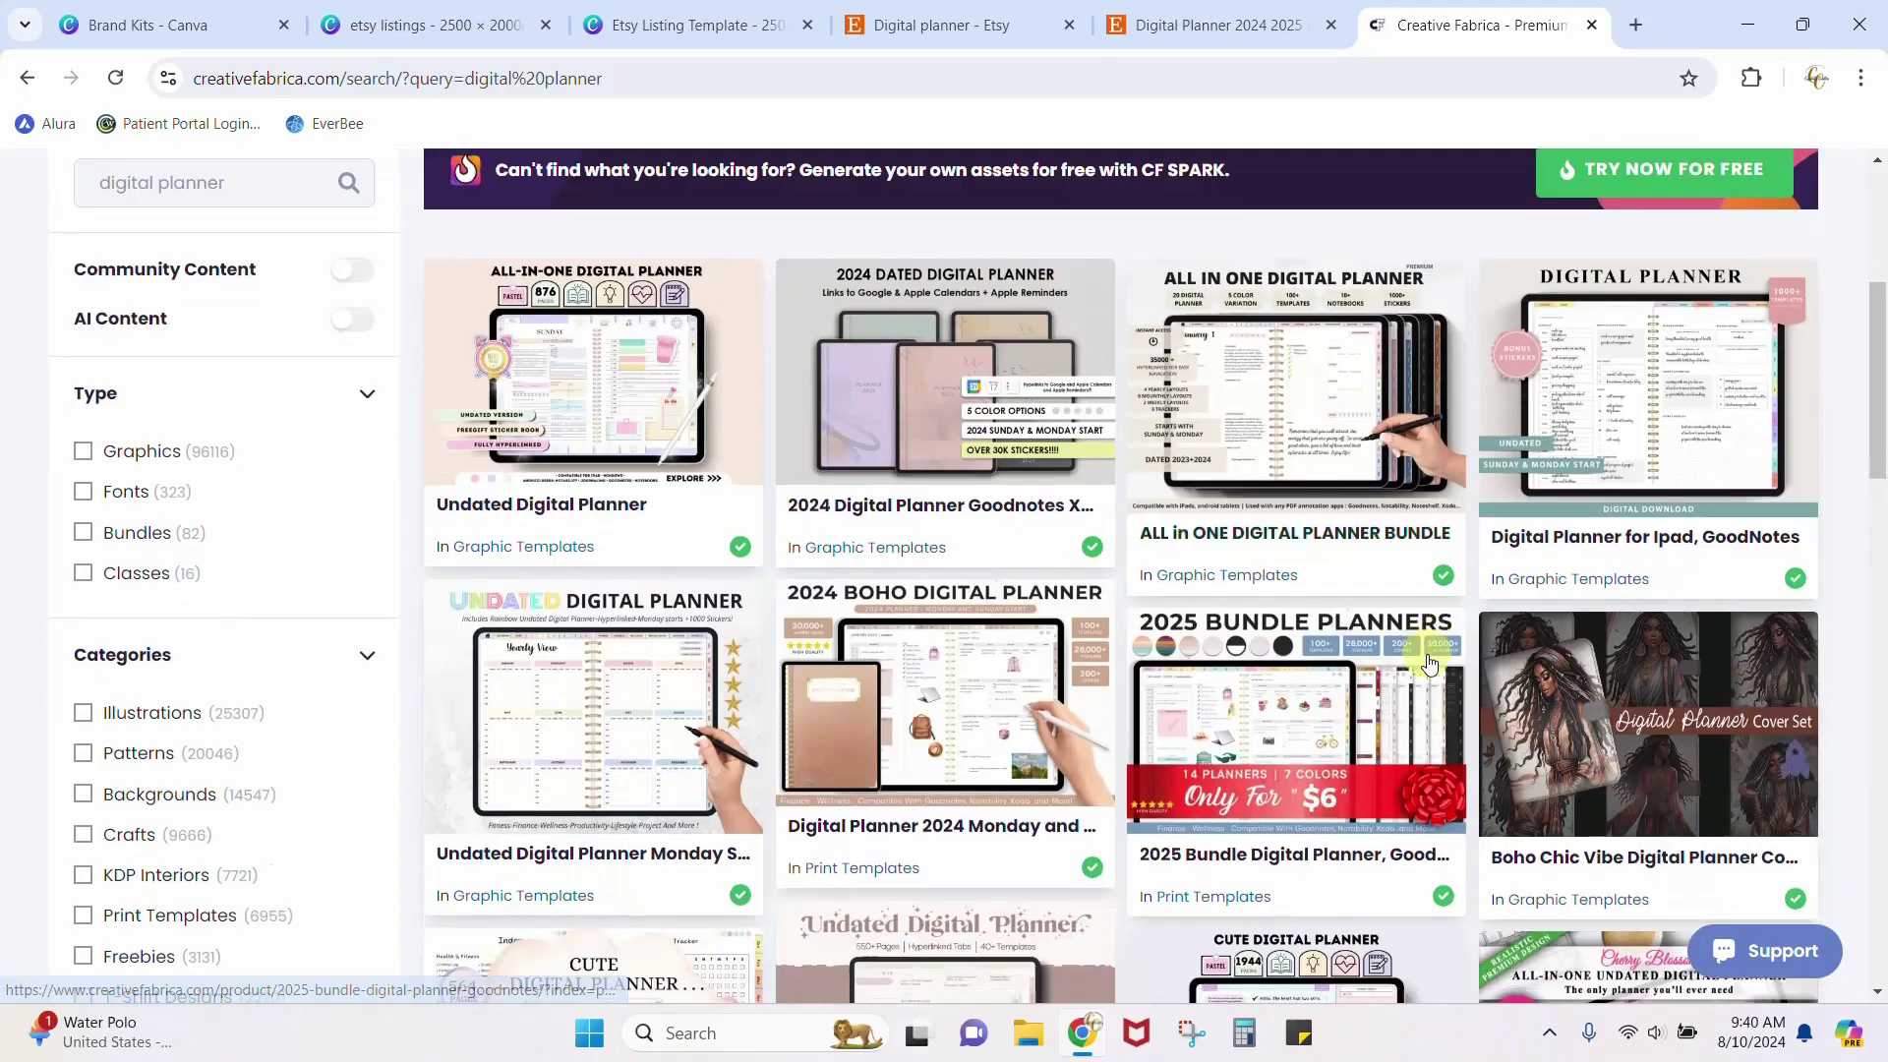
pyautogui.scroll(-5, 1428, 662)
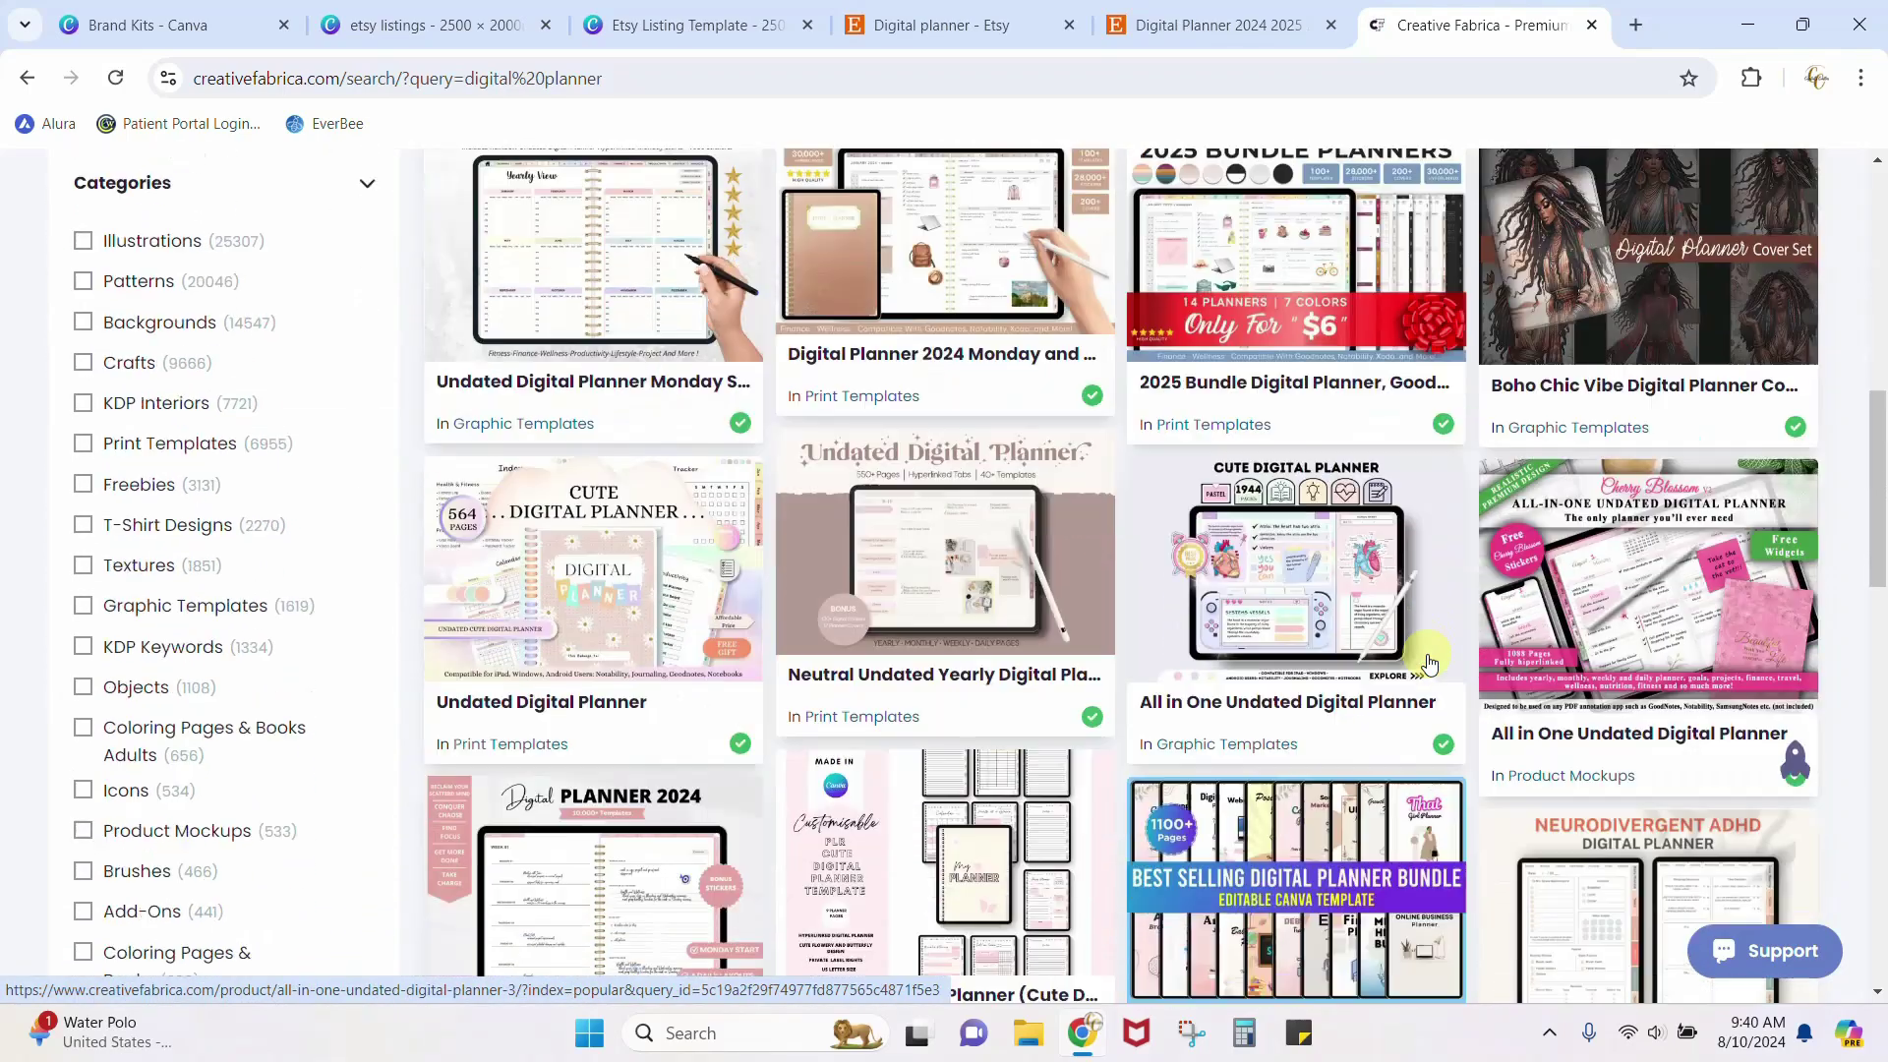
pyautogui.scroll(-10, 1429, 664)
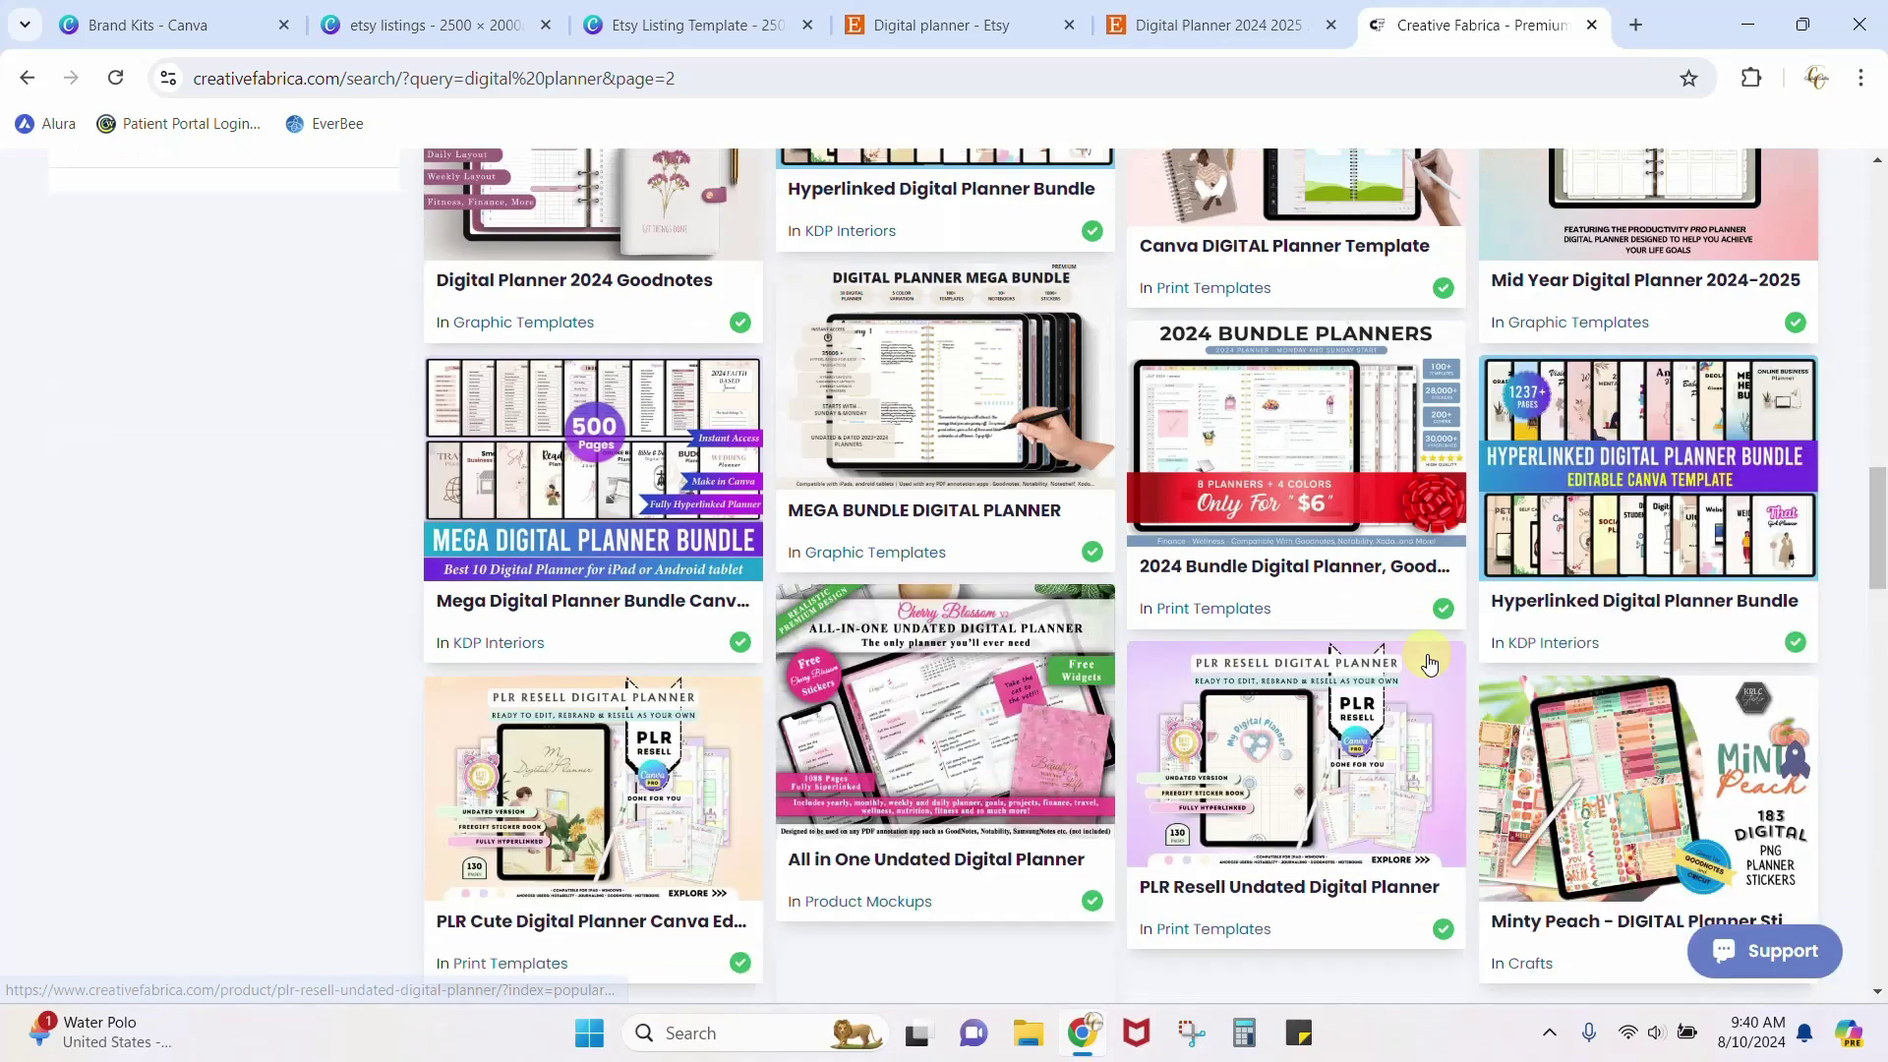
pyautogui.scroll(-6, 1429, 663)
pyautogui.scroll(-4, 1429, 664)
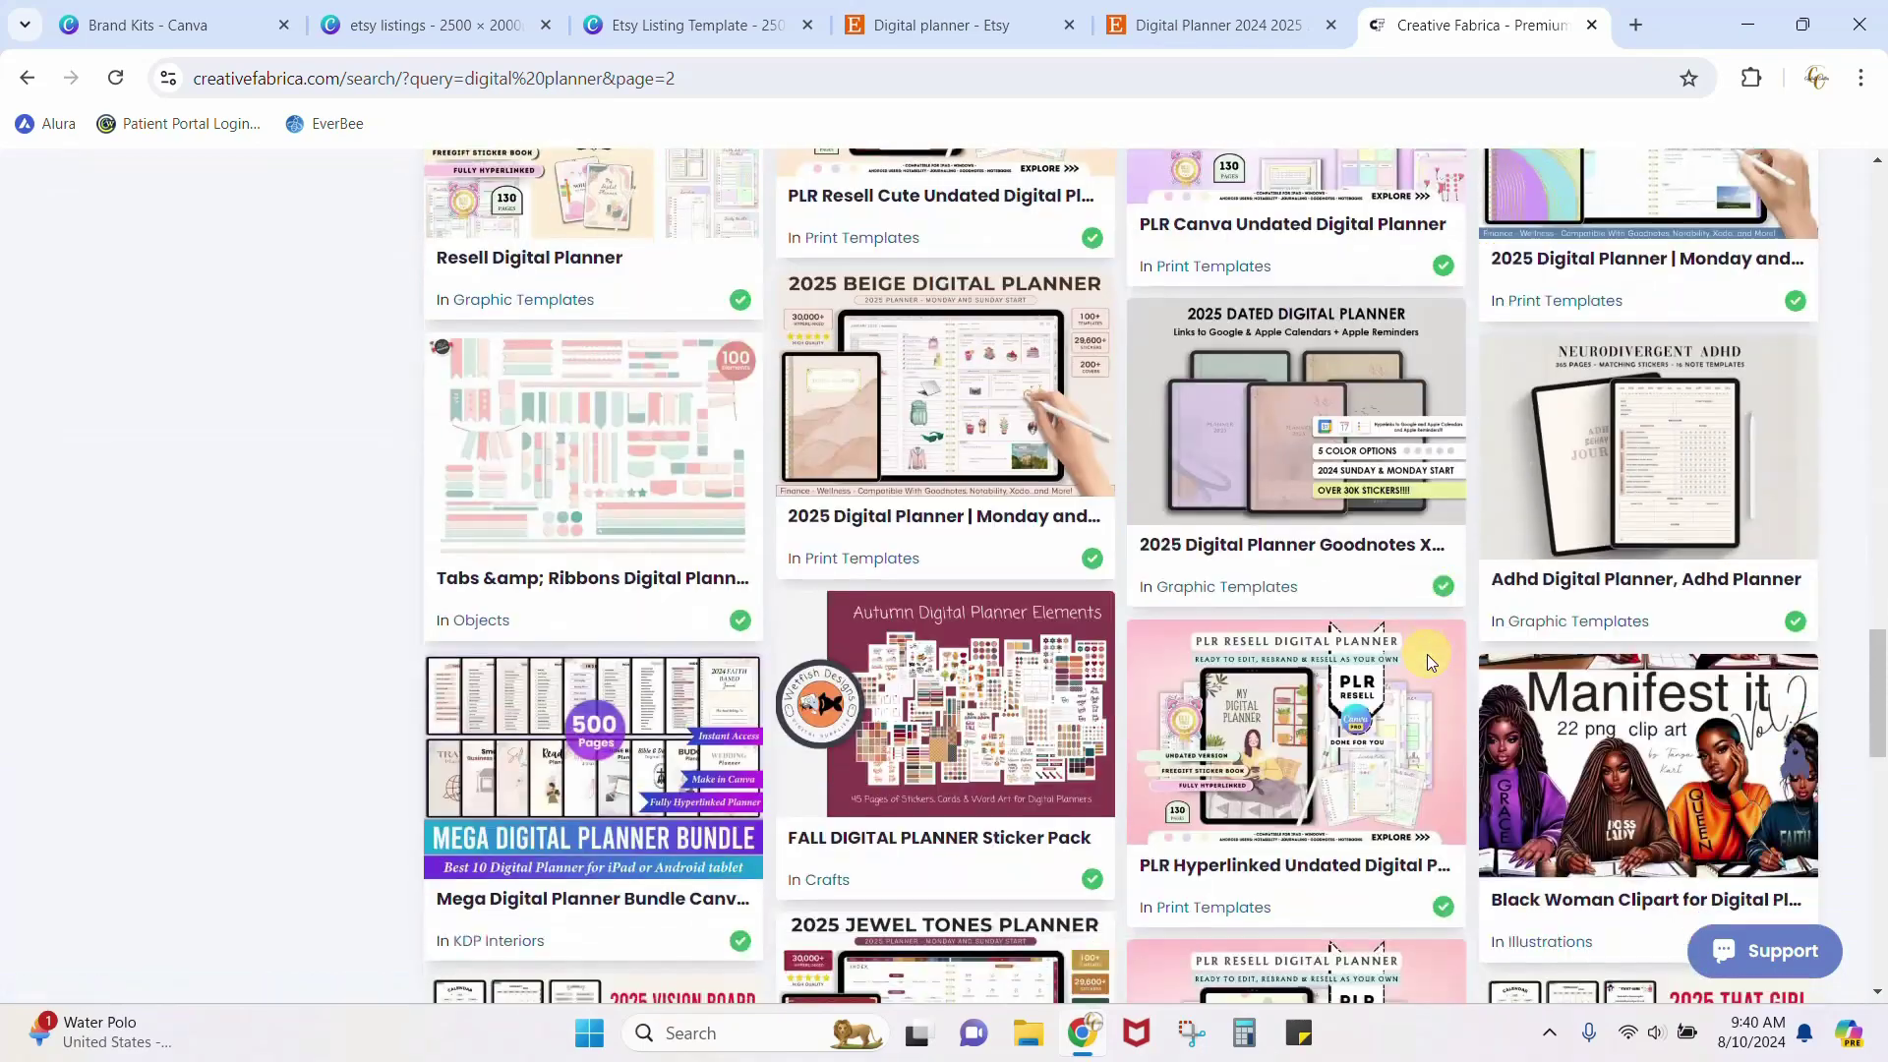
pyautogui.scroll(-6, 1429, 663)
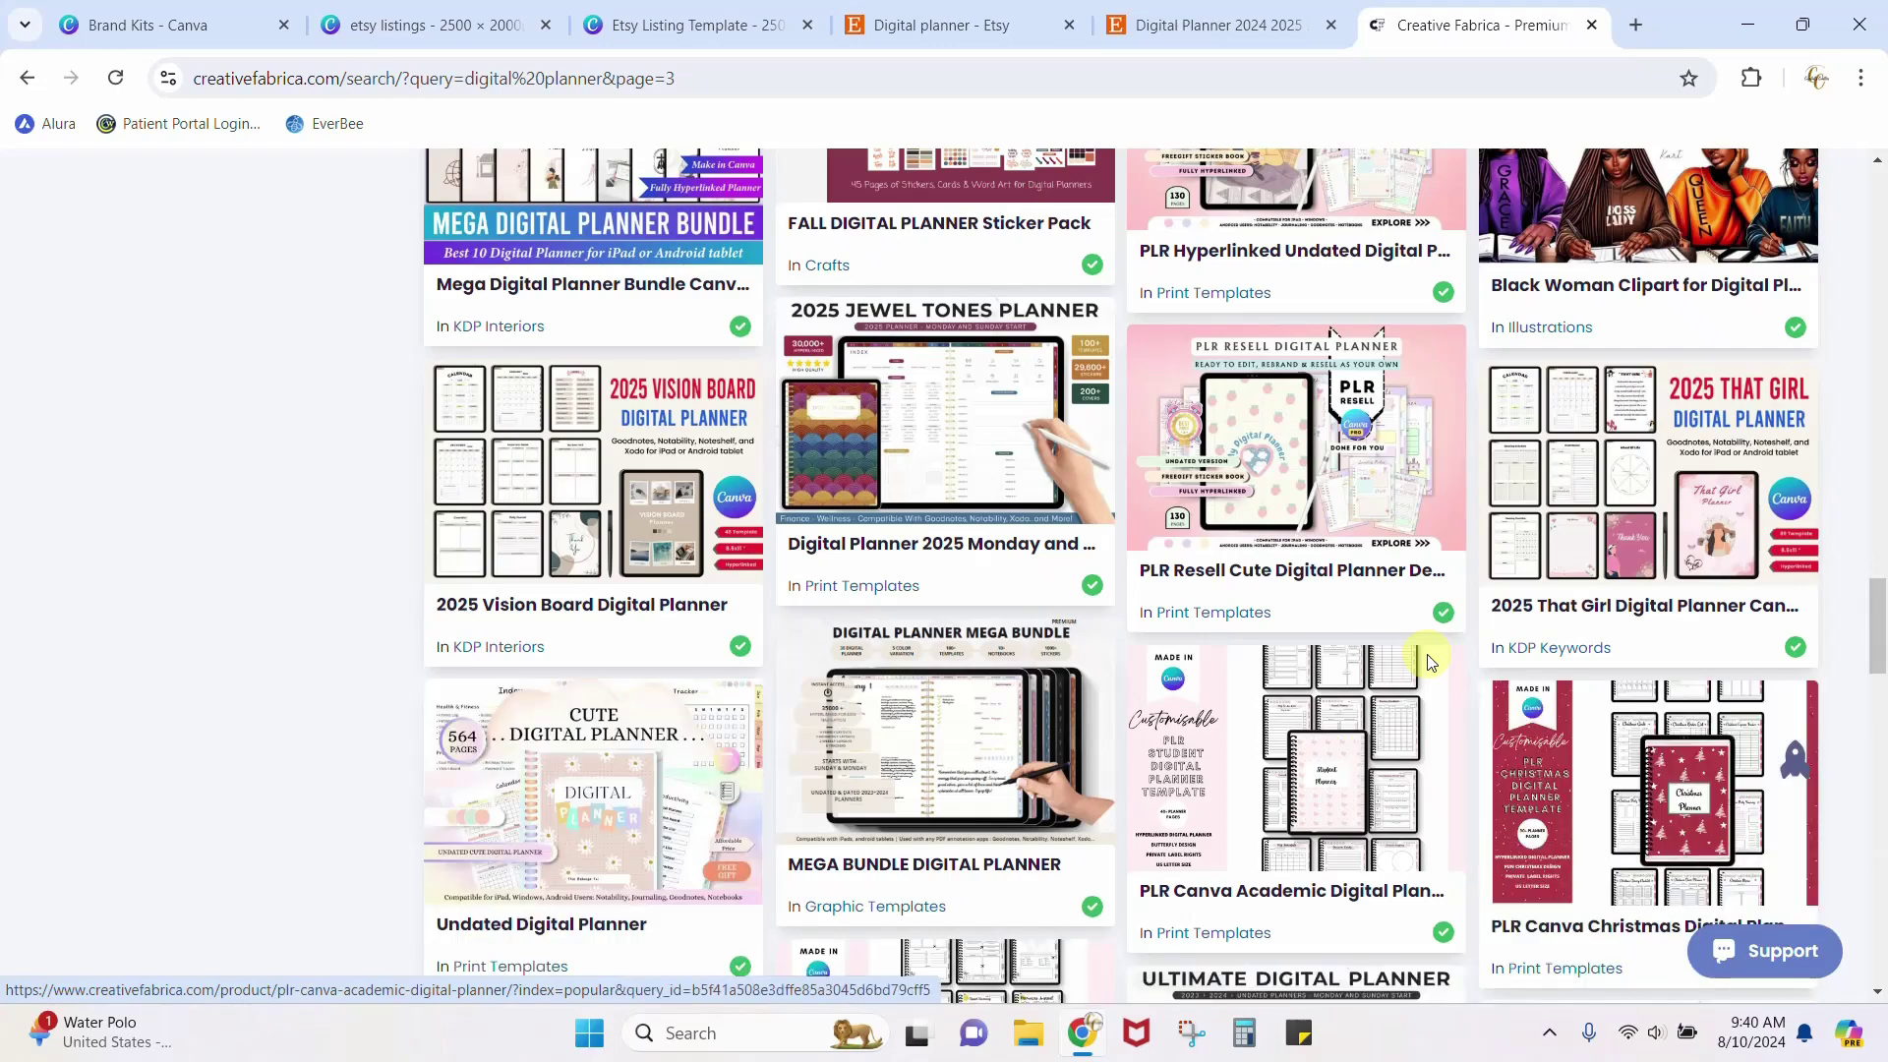
pyautogui.scroll(-5, 1429, 664)
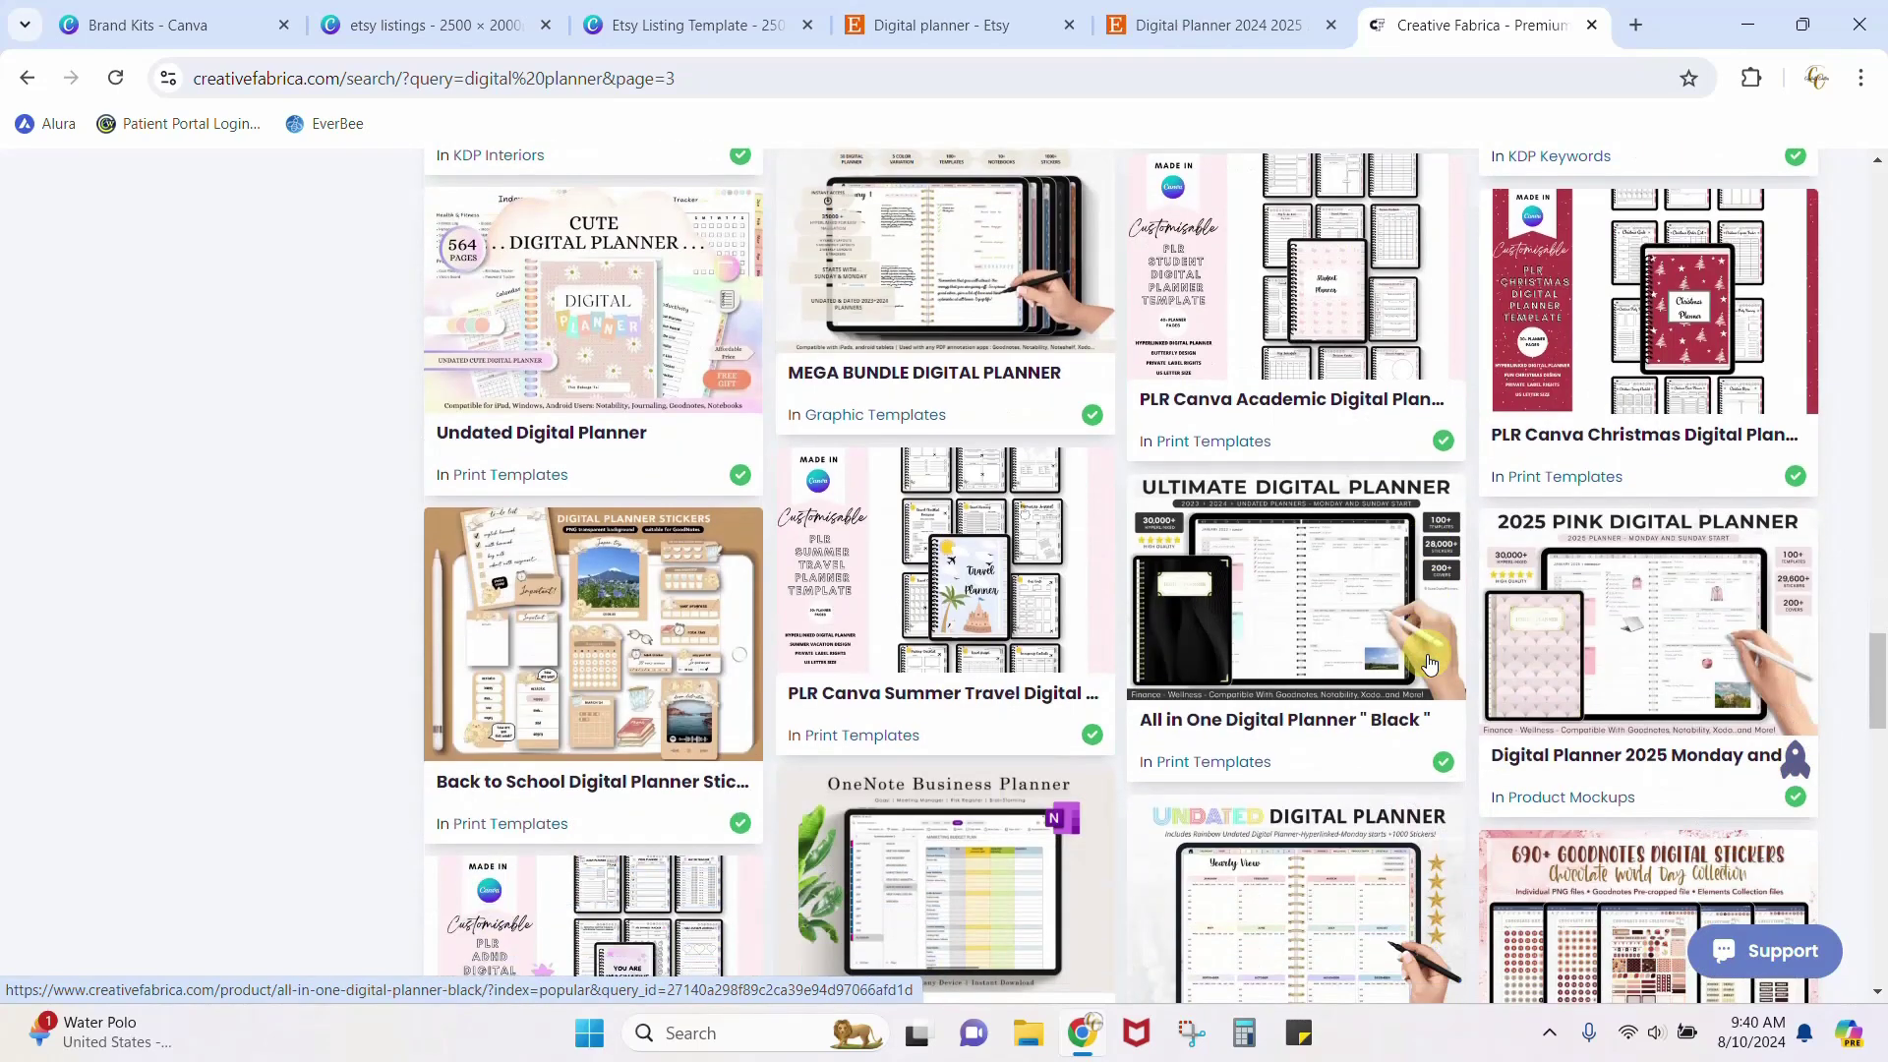
pyautogui.scroll(-4, 1428, 664)
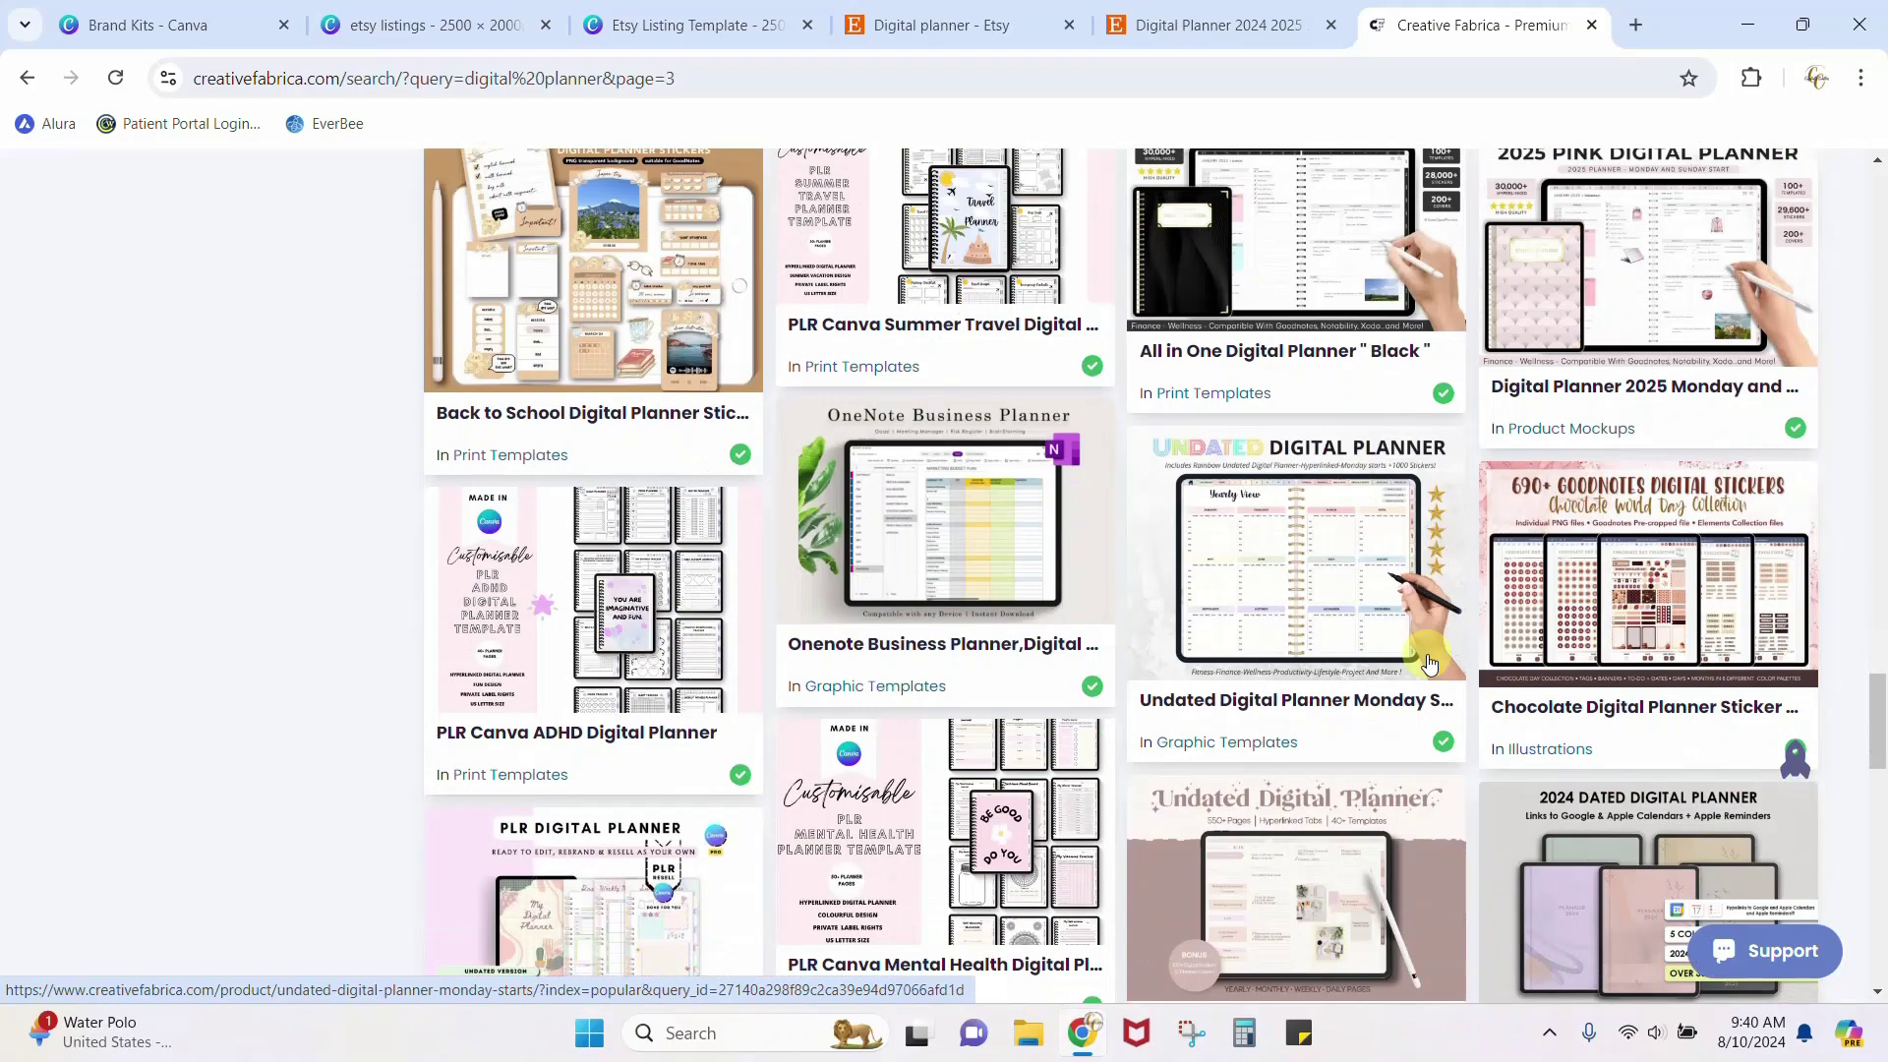
pyautogui.scroll(-2, 1428, 664)
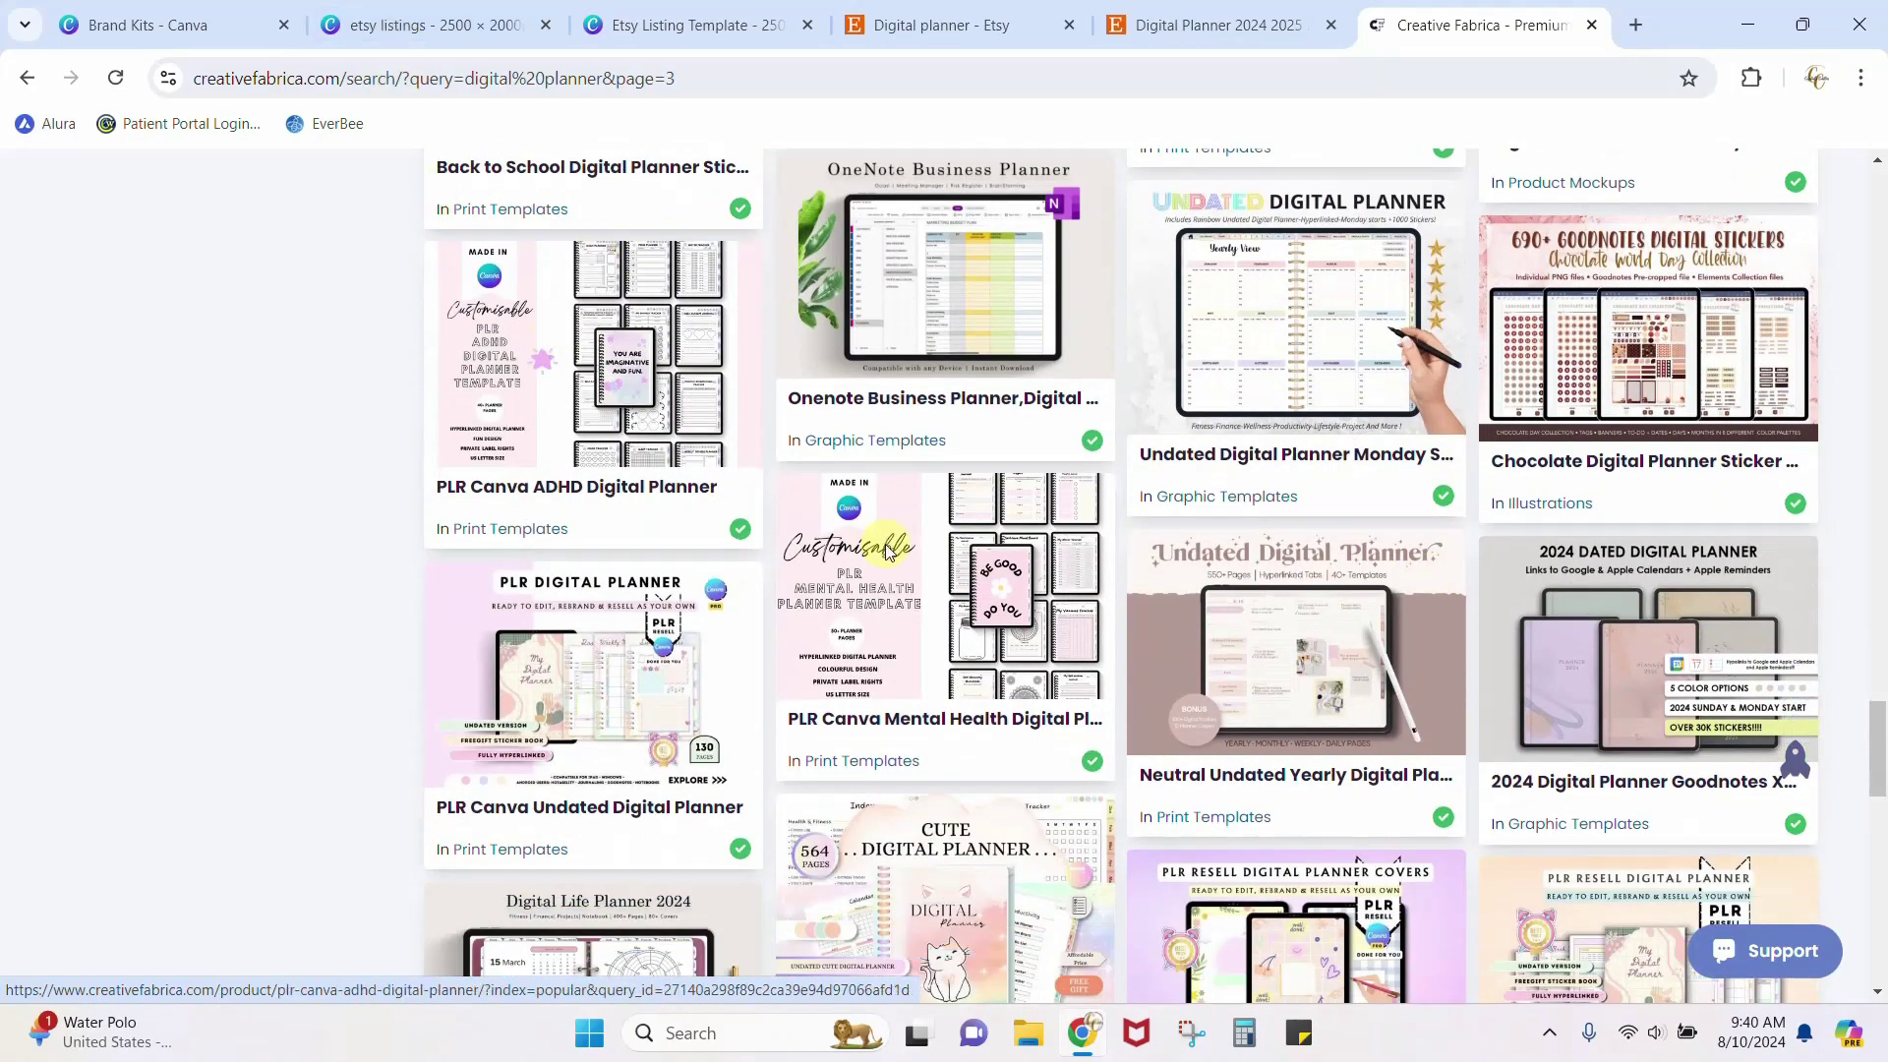
pyautogui.scroll(-5, 888, 551)
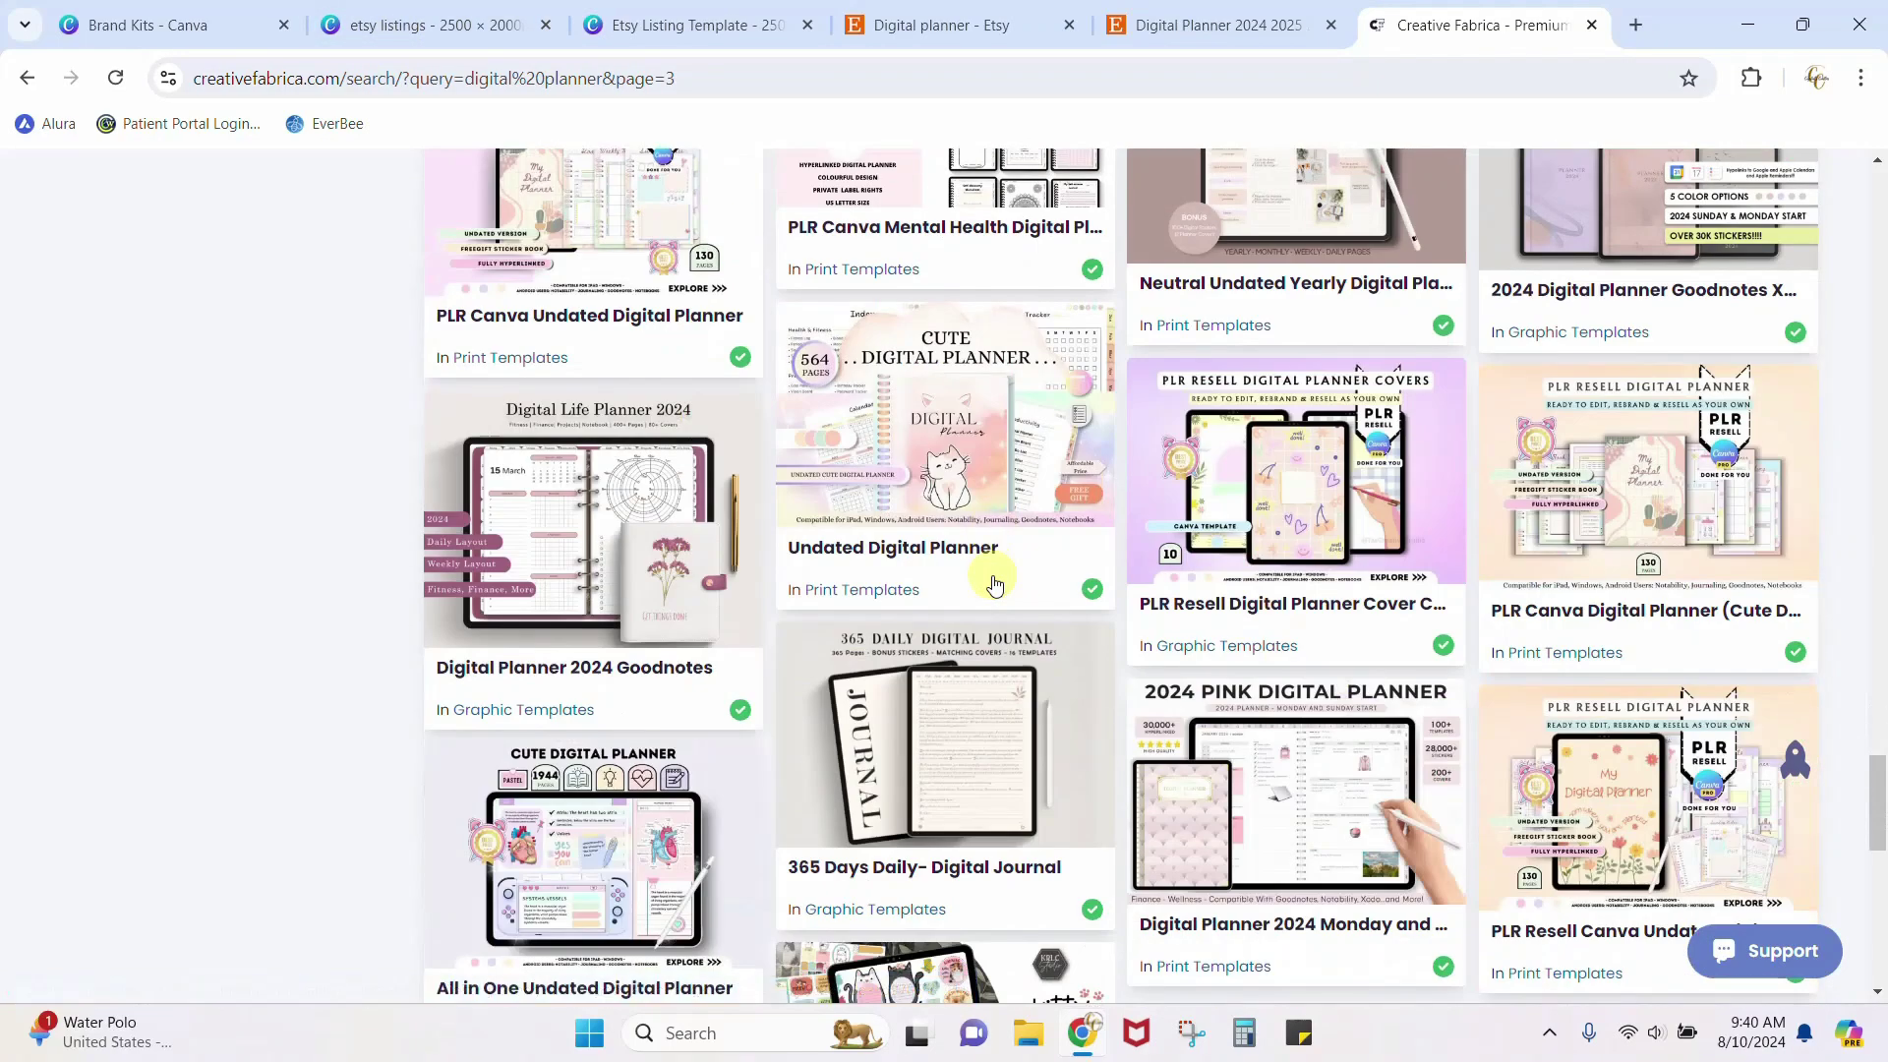
pyautogui.scroll(-4, 995, 584)
pyautogui.scroll(5, 995, 584)
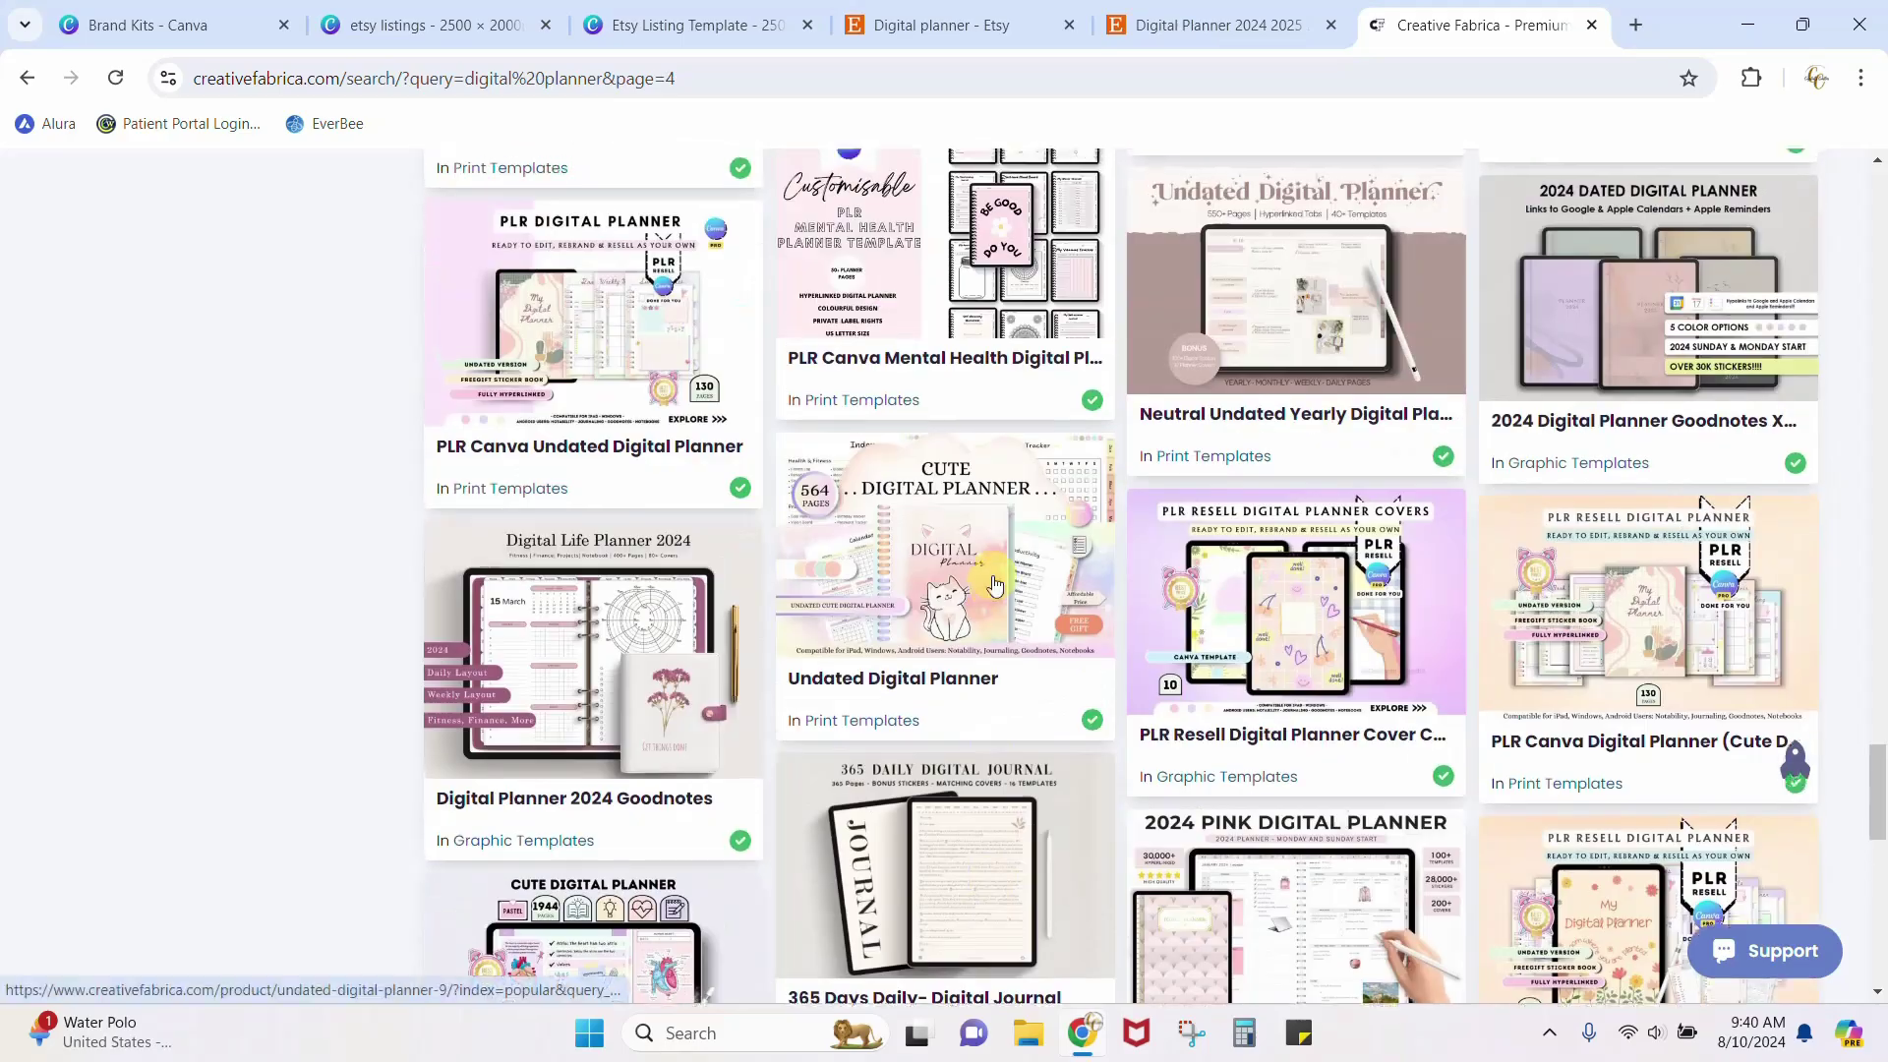
pyautogui.scroll(8, 993, 584)
pyautogui.scroll(12, 995, 584)
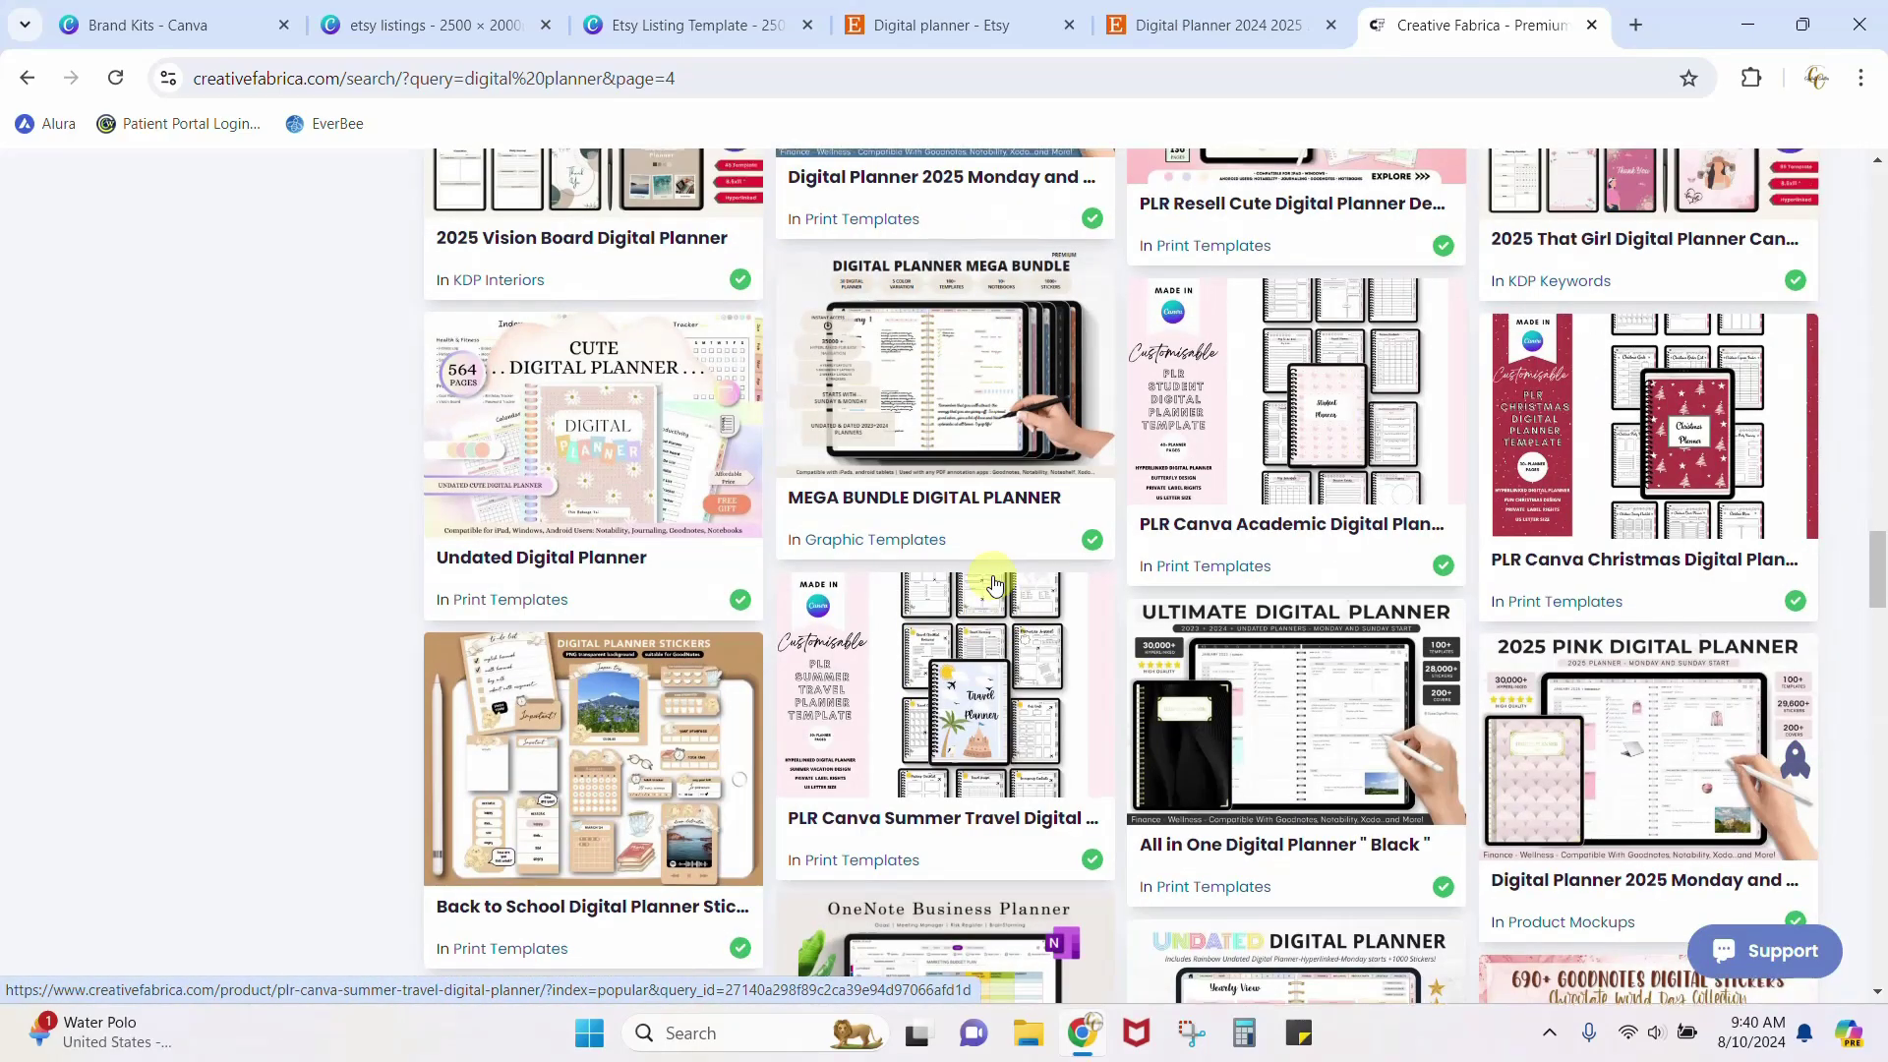
pyautogui.scroll(10, 995, 584)
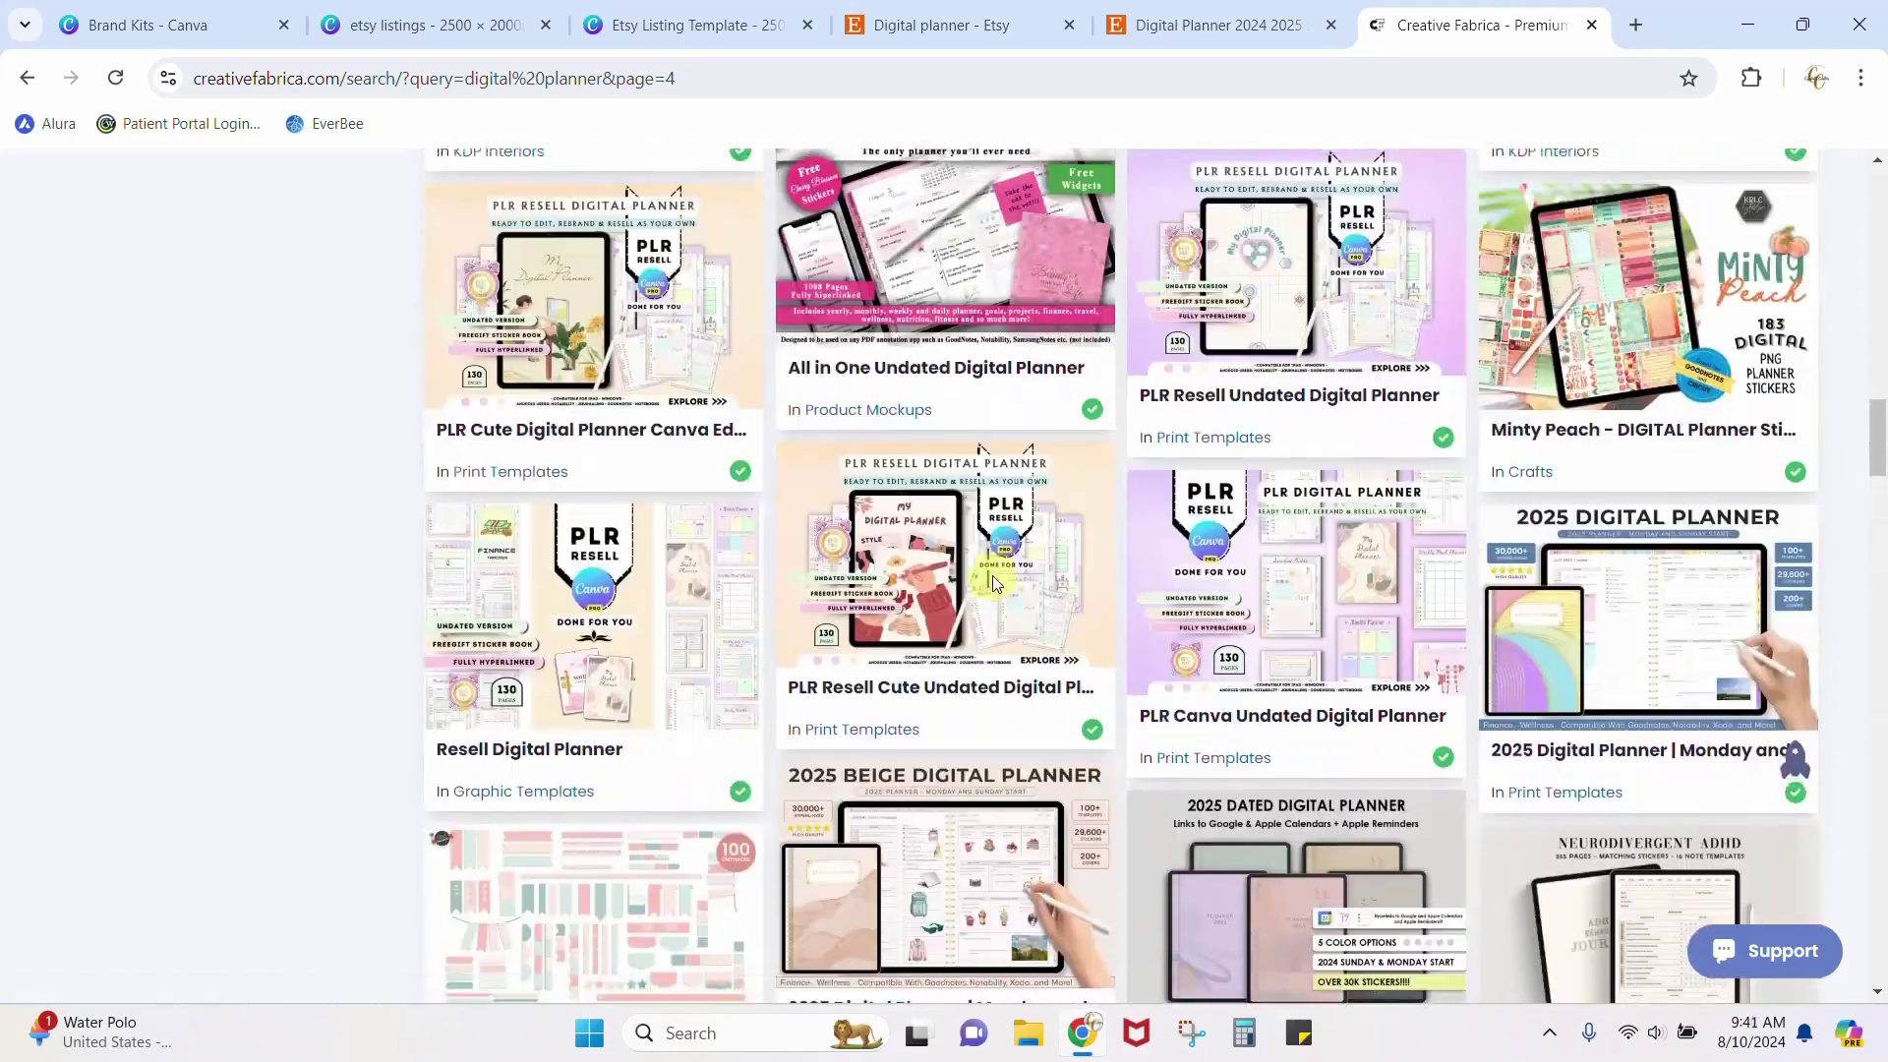
pyautogui.scroll(10, 995, 584)
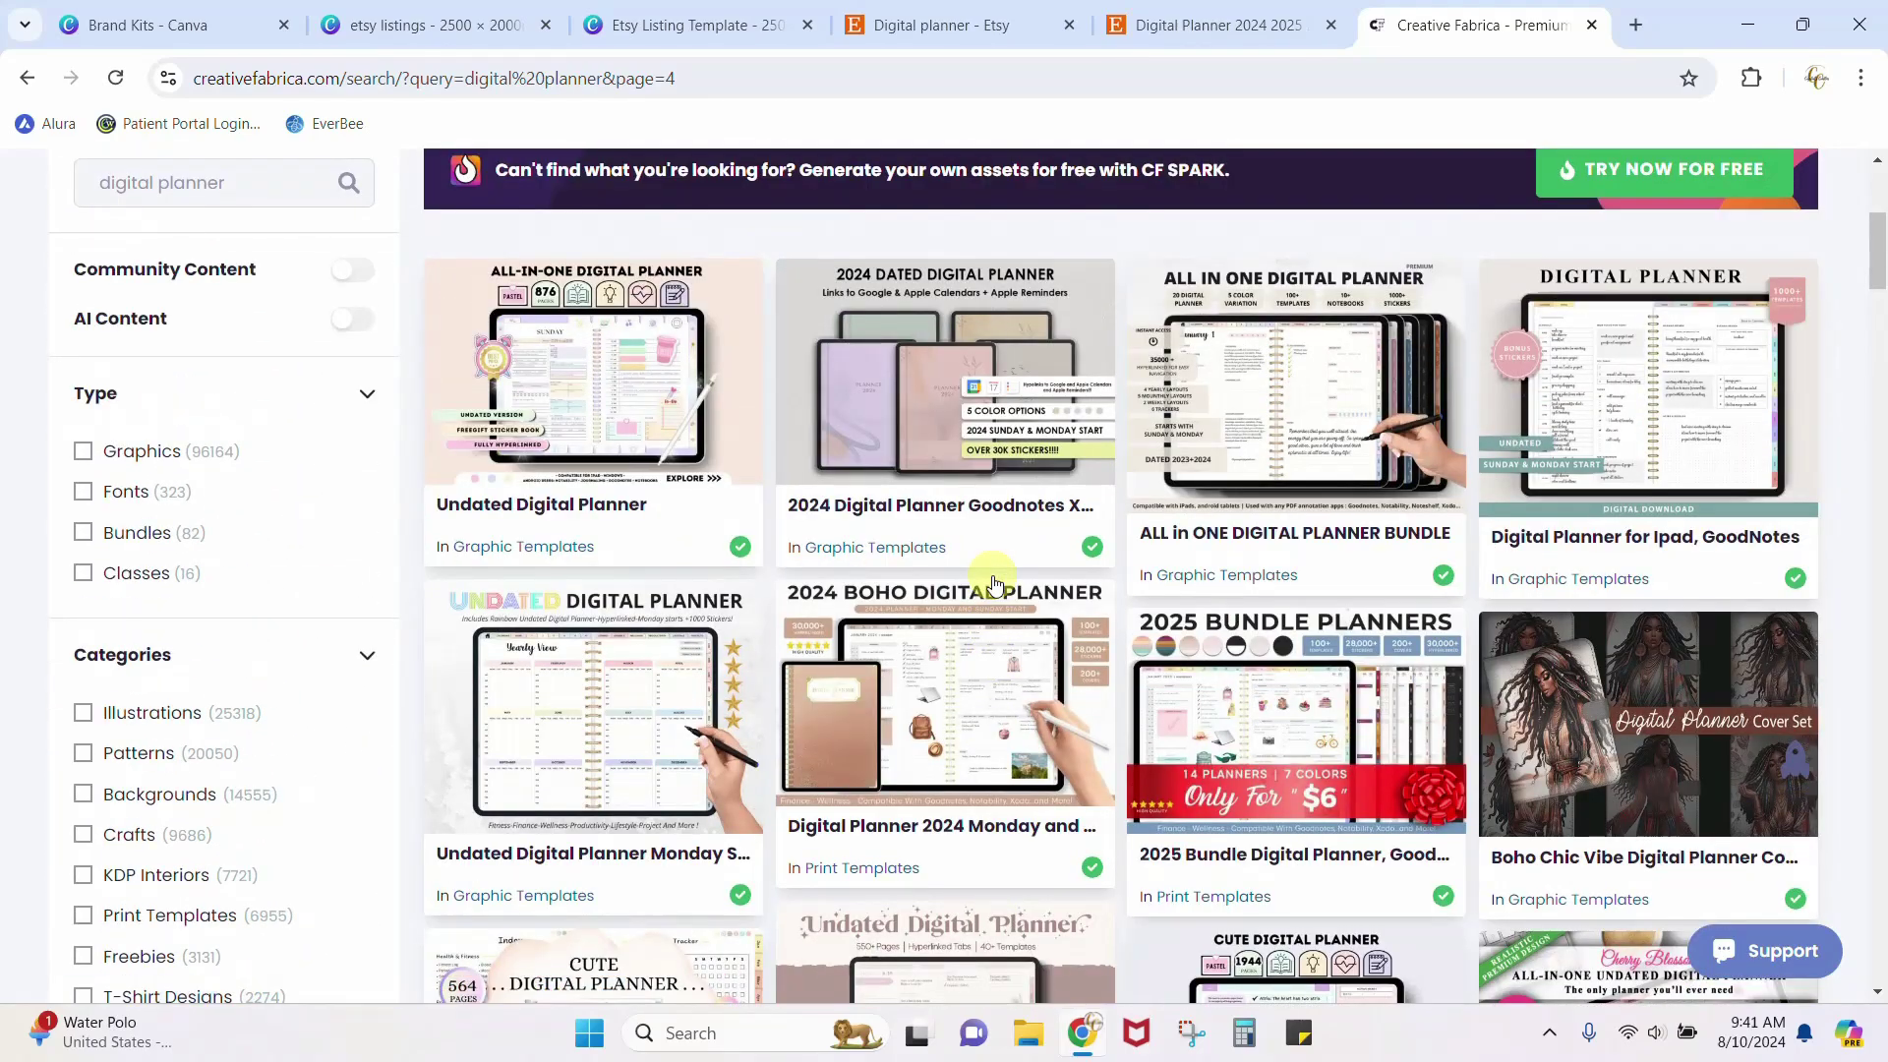
pyautogui.scroll(3, 993, 580)
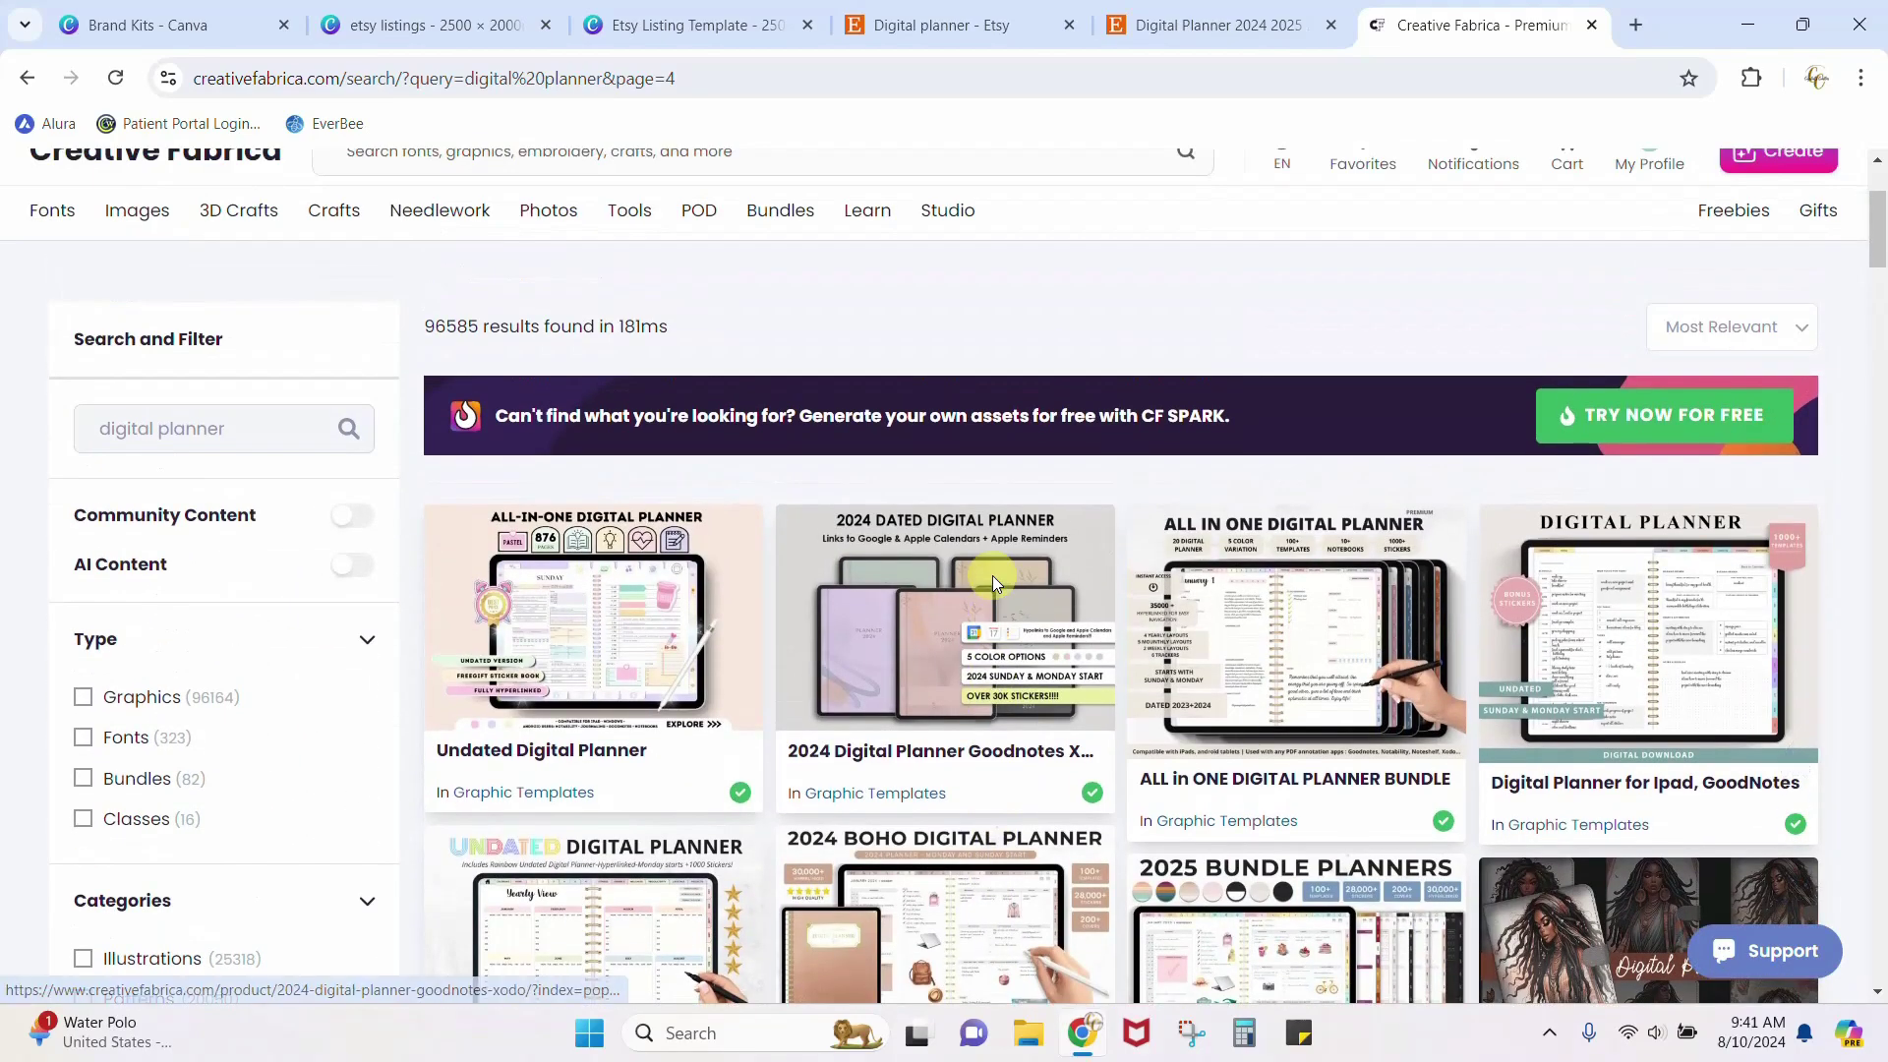
pyautogui.scroll(-1, 993, 580)
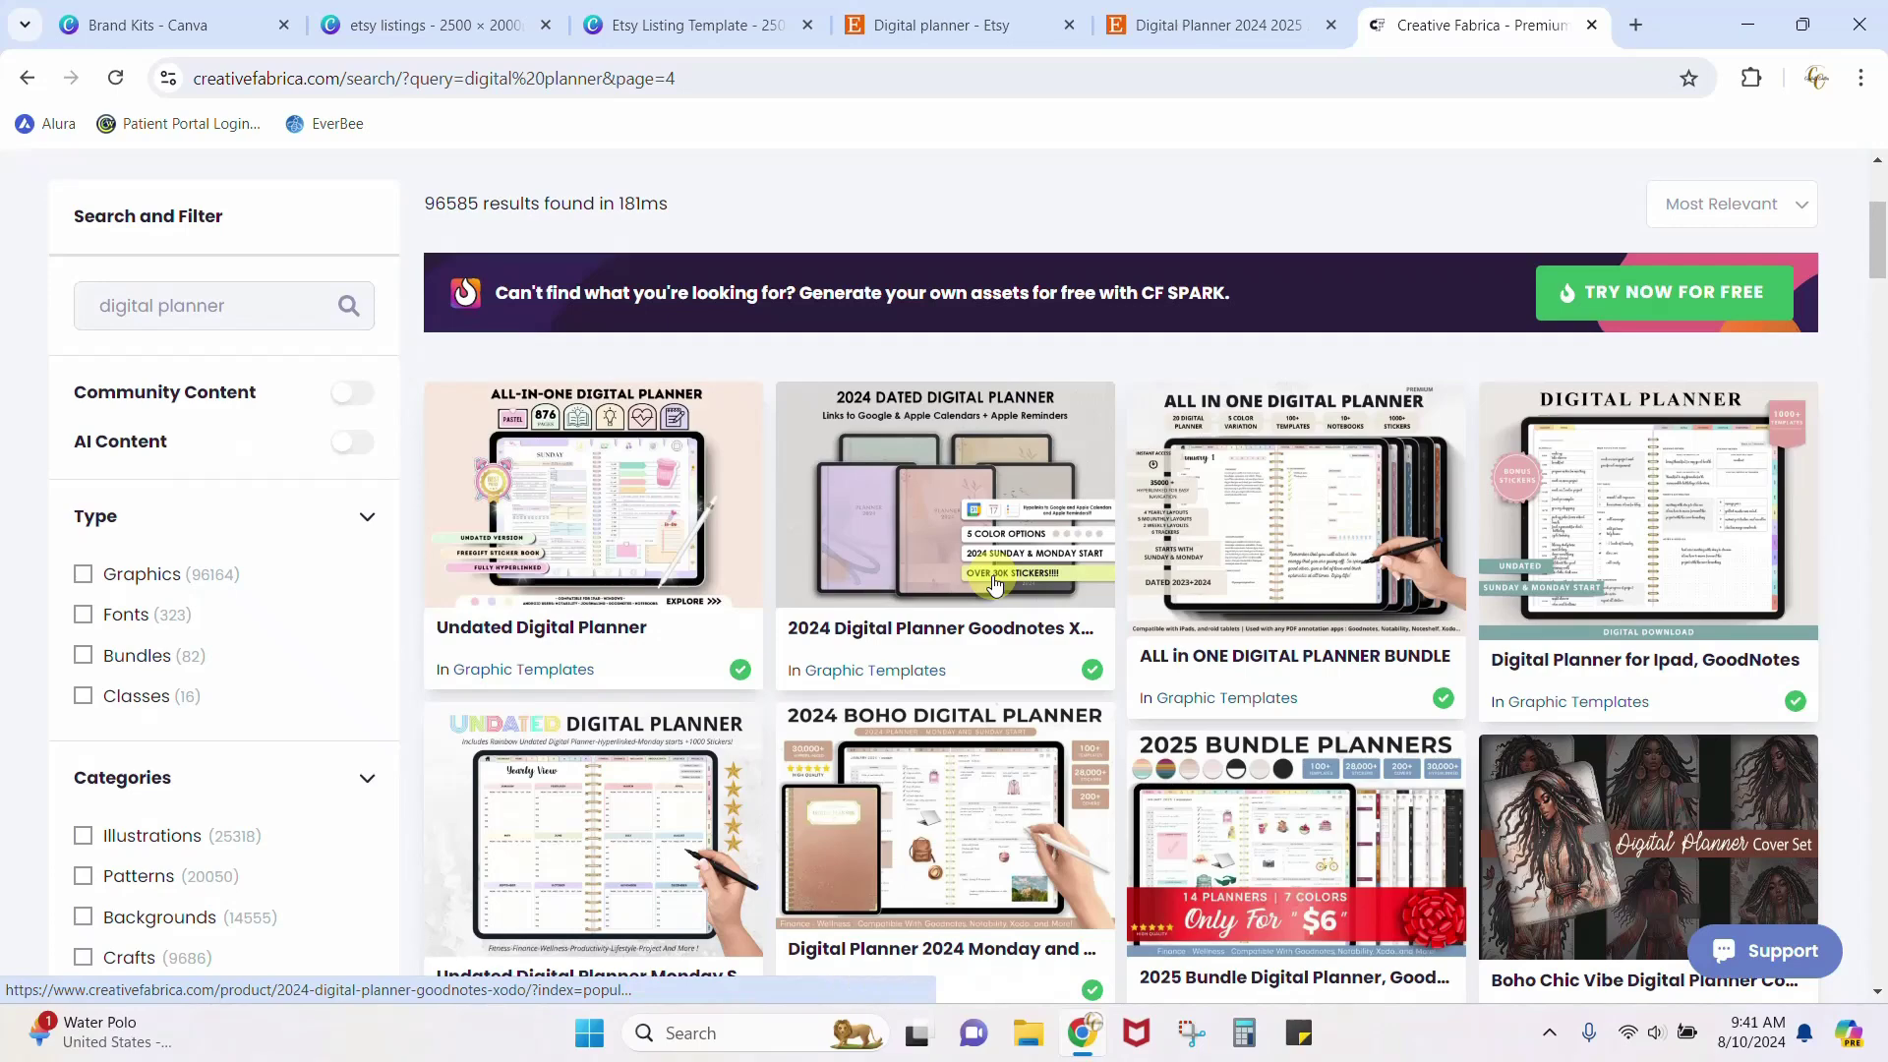
pyautogui.scroll(-2, 995, 584)
pyautogui.scroll(-2, 995, 584)
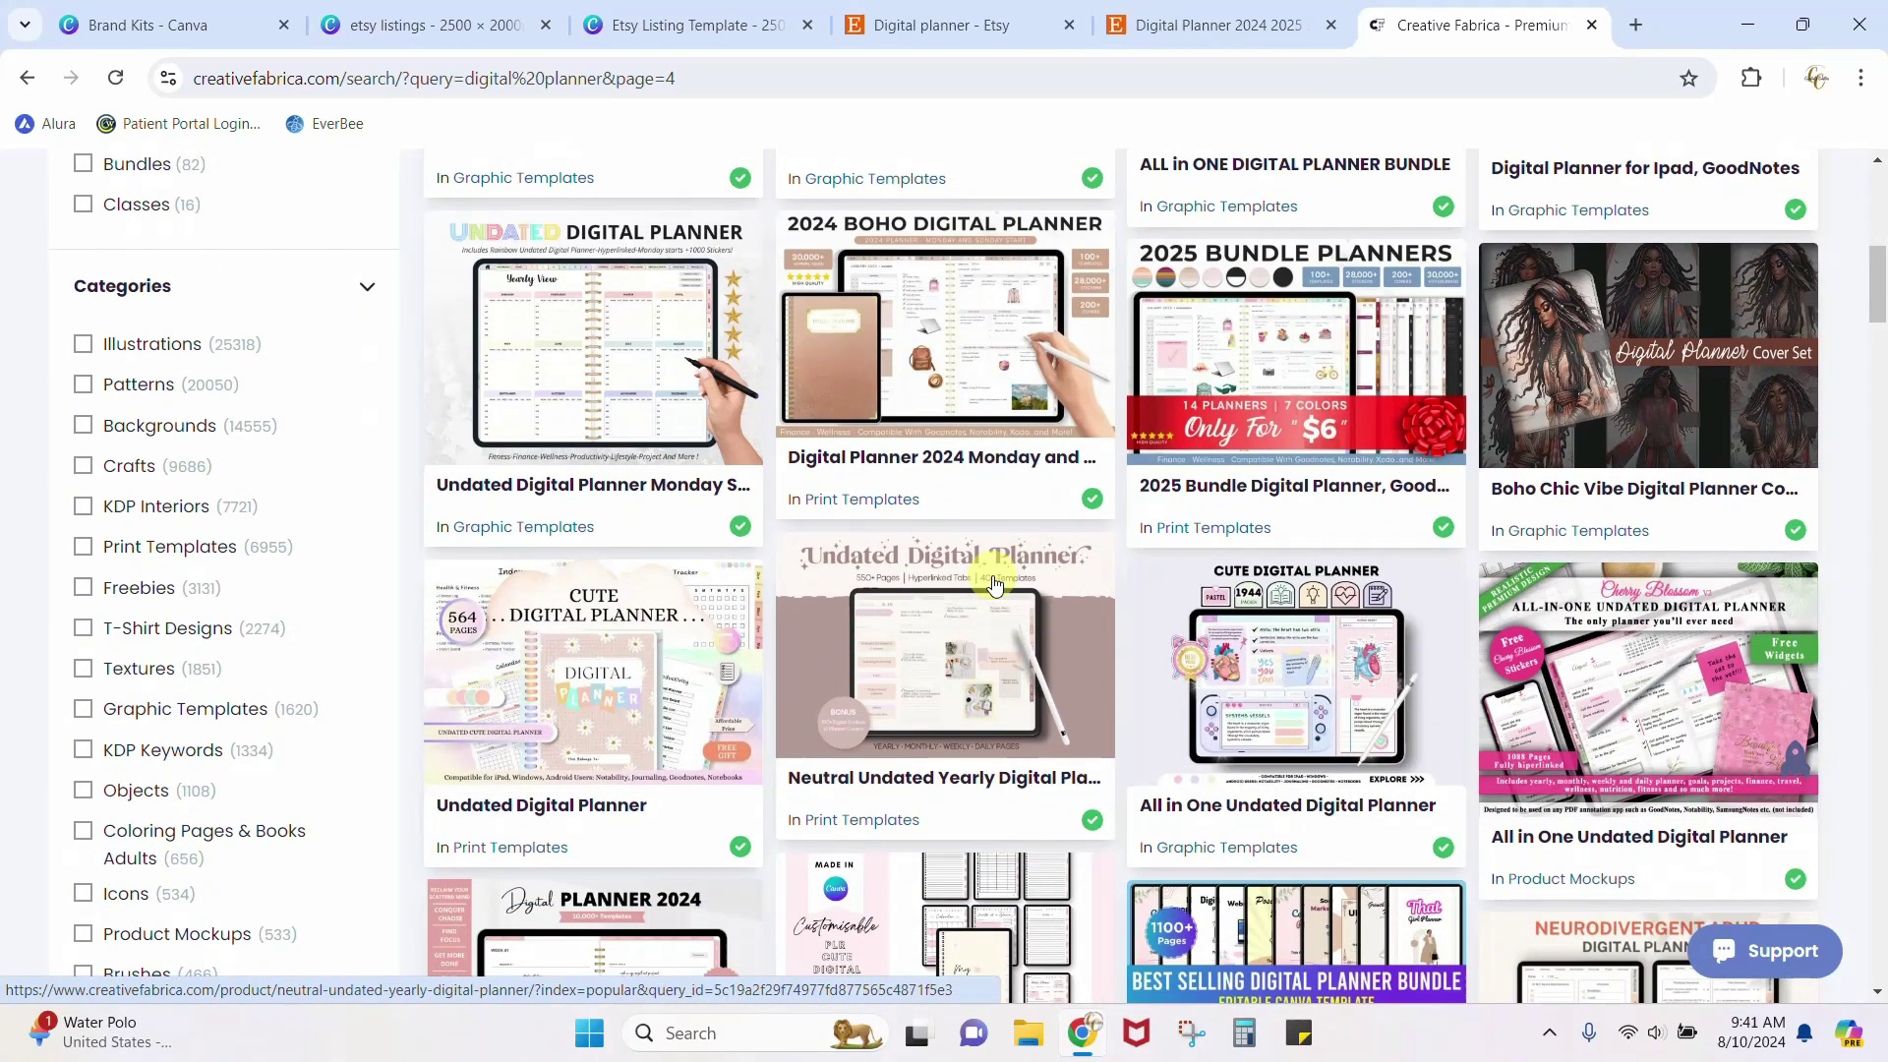
pyautogui.scroll(-3, 995, 584)
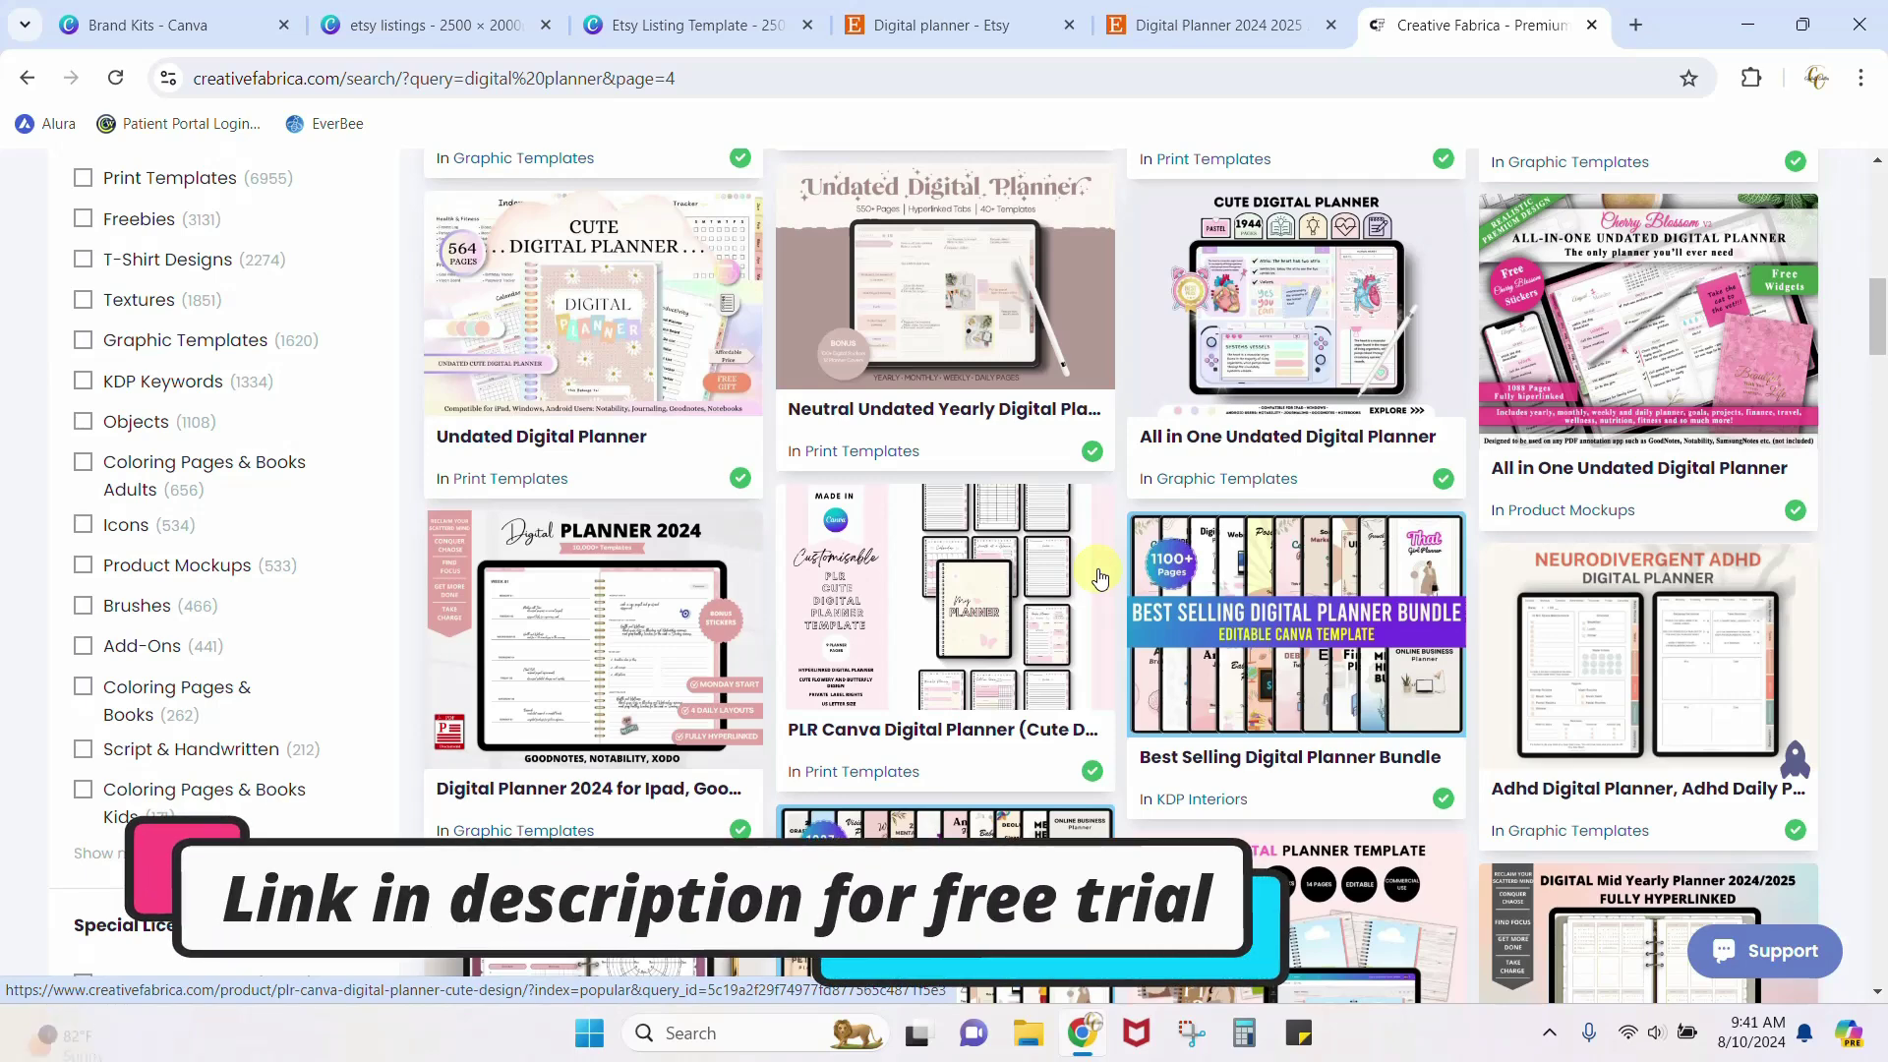
pyautogui.scroll(15, 1024, 669)
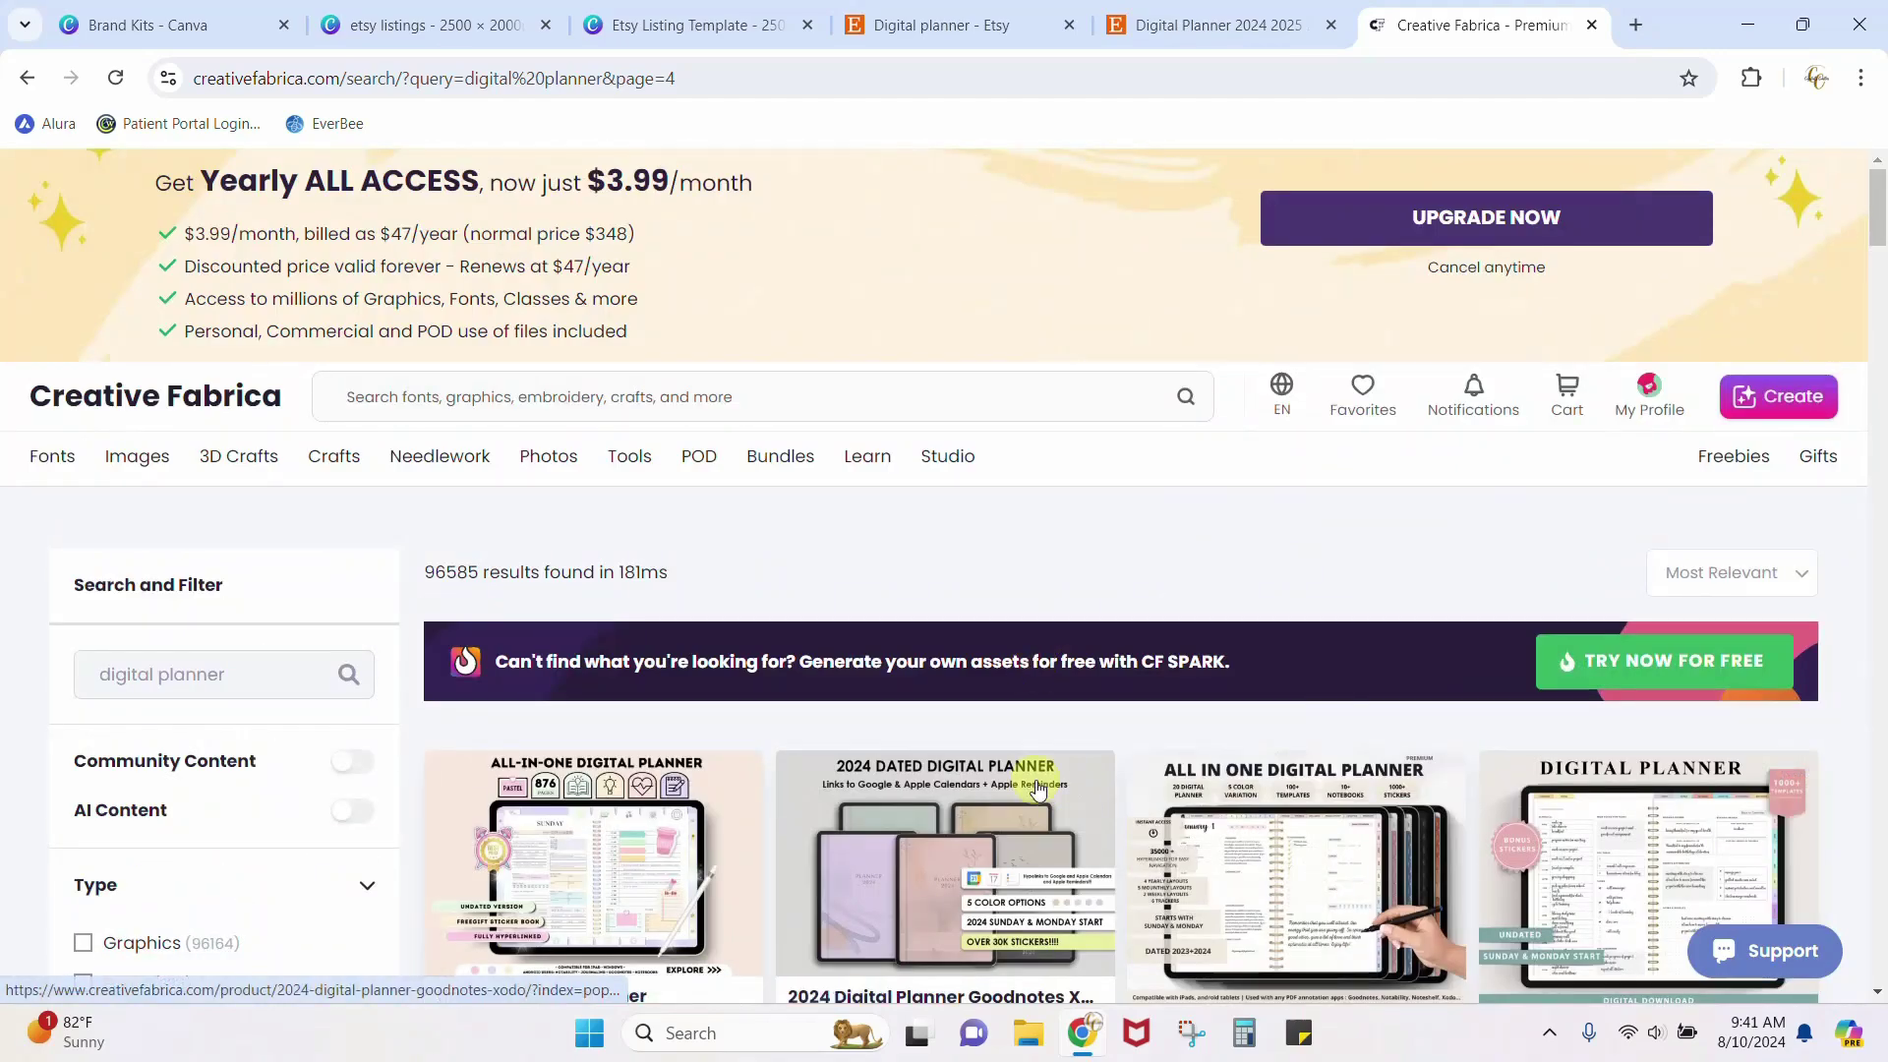
# Close Creative Fabrica, return to the Etsy Listing Template in Canva, and review pages 2 and 3.
pyautogui.click(1593, 27)
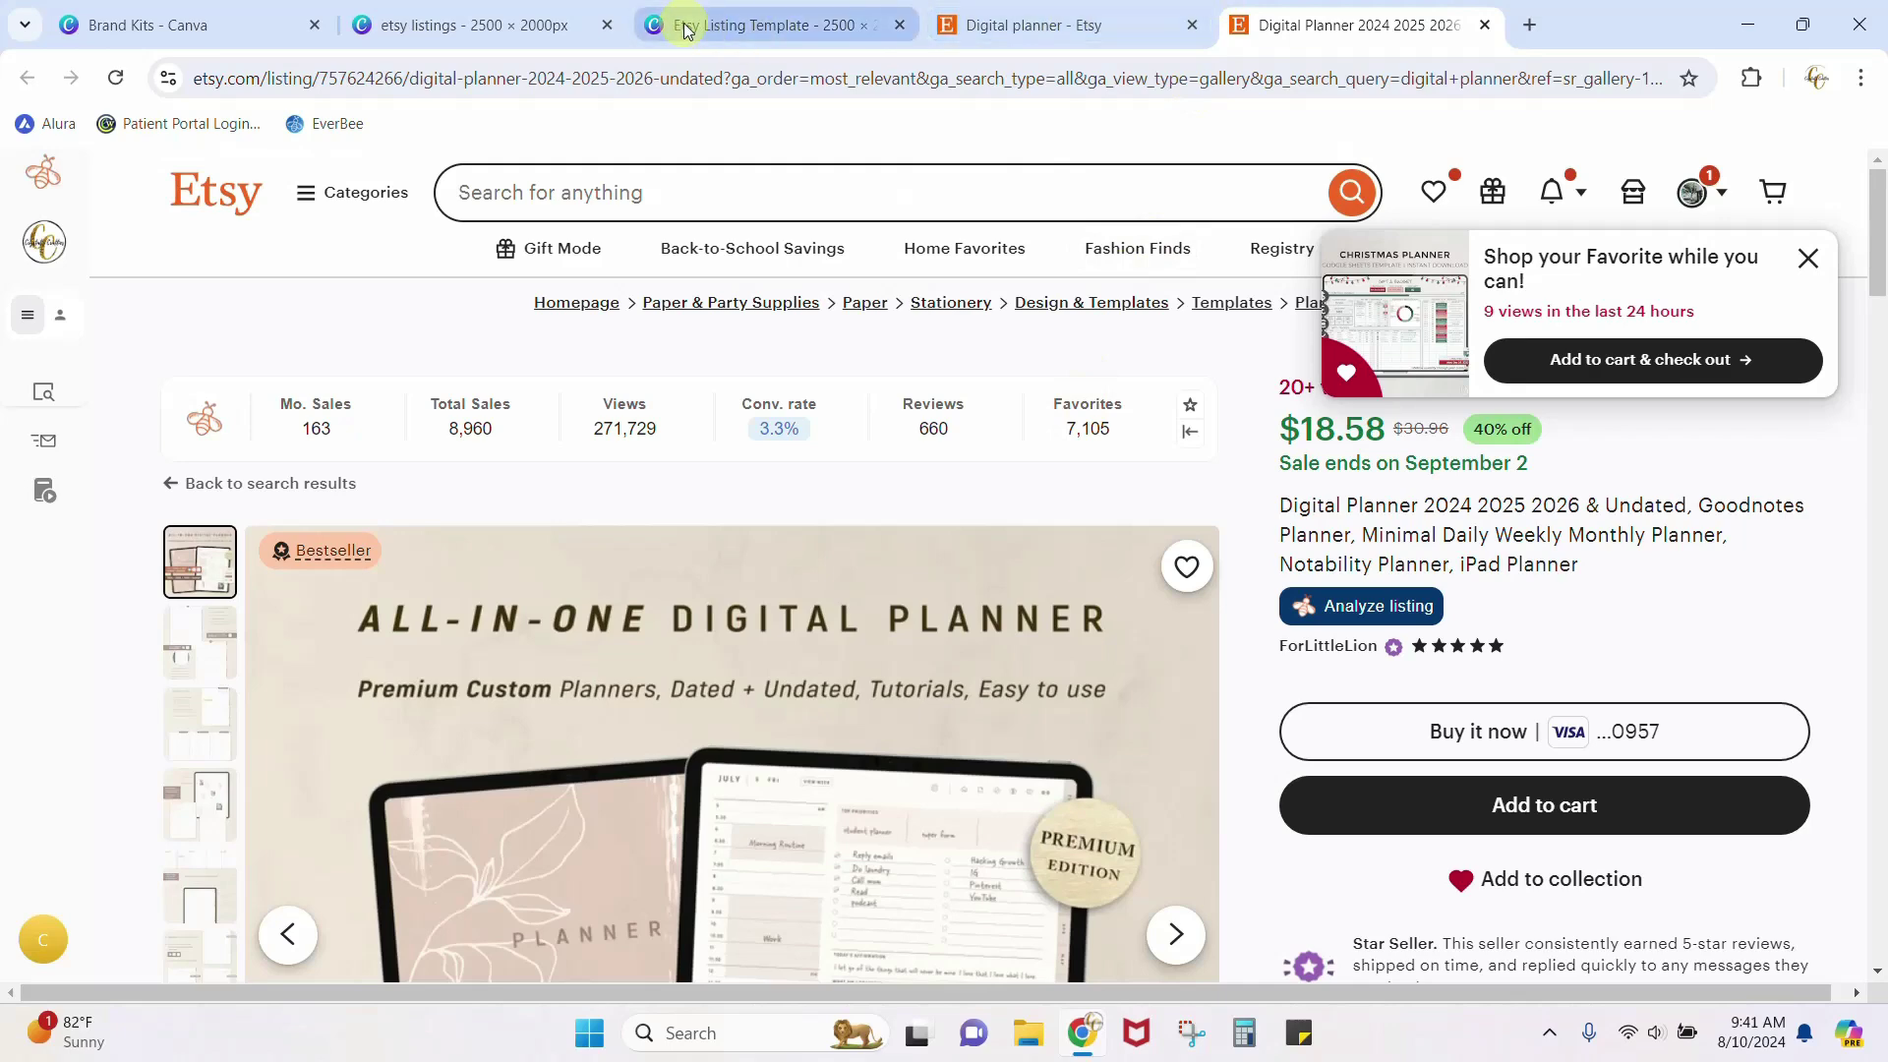
pyautogui.click(747, 25)
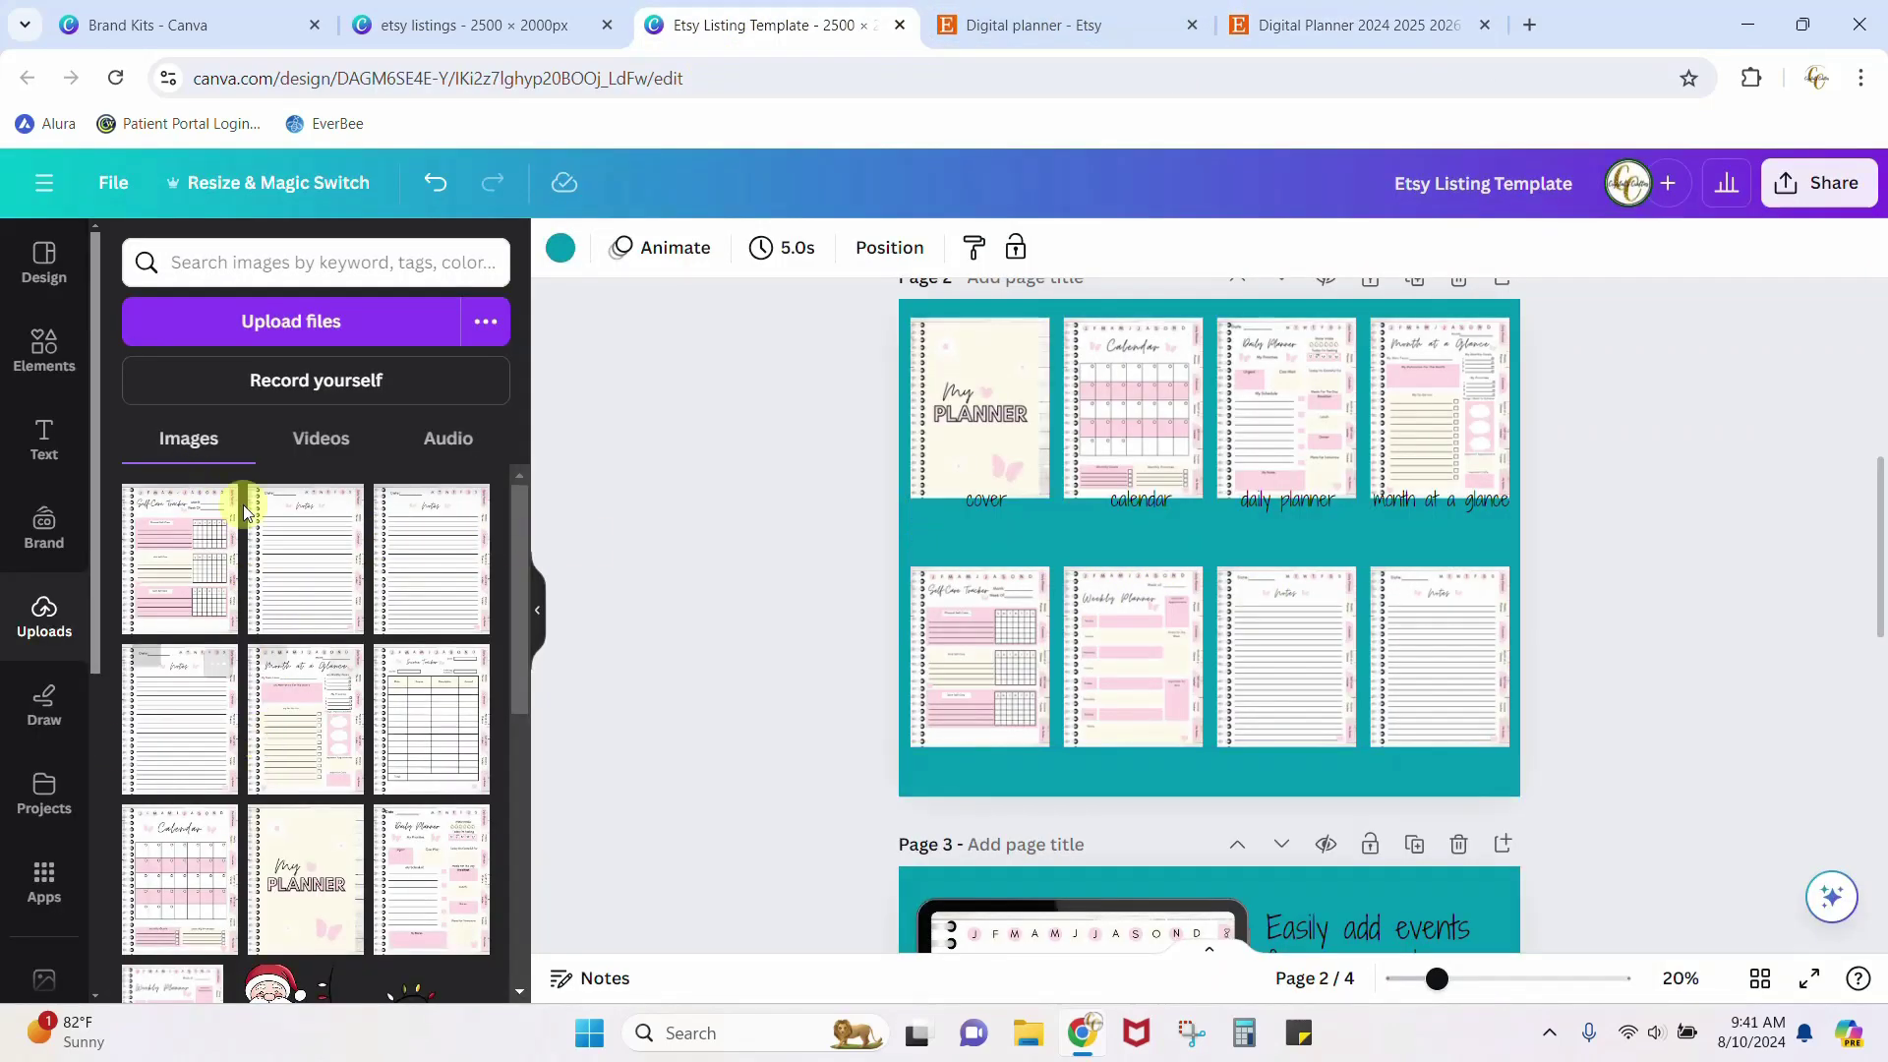
pyautogui.scroll(-6, 1171, 678)
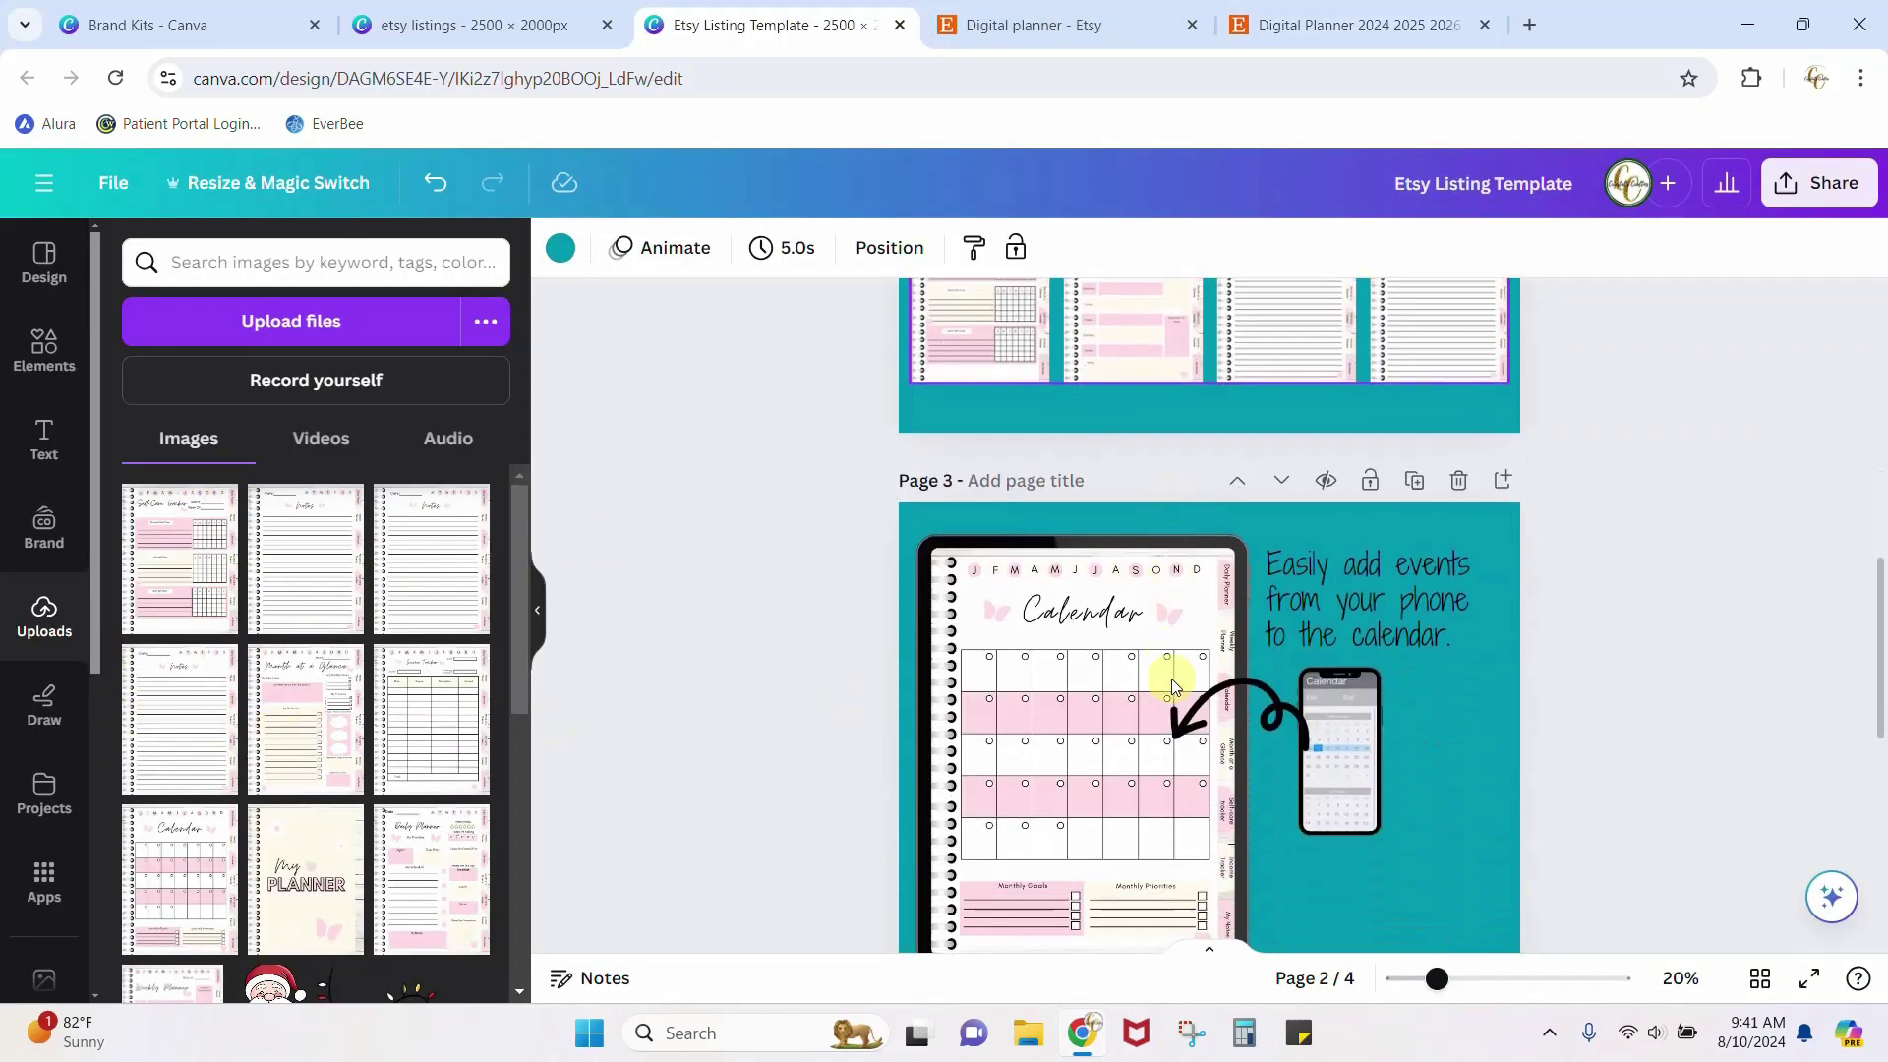
pyautogui.scroll(3, 1171, 679)
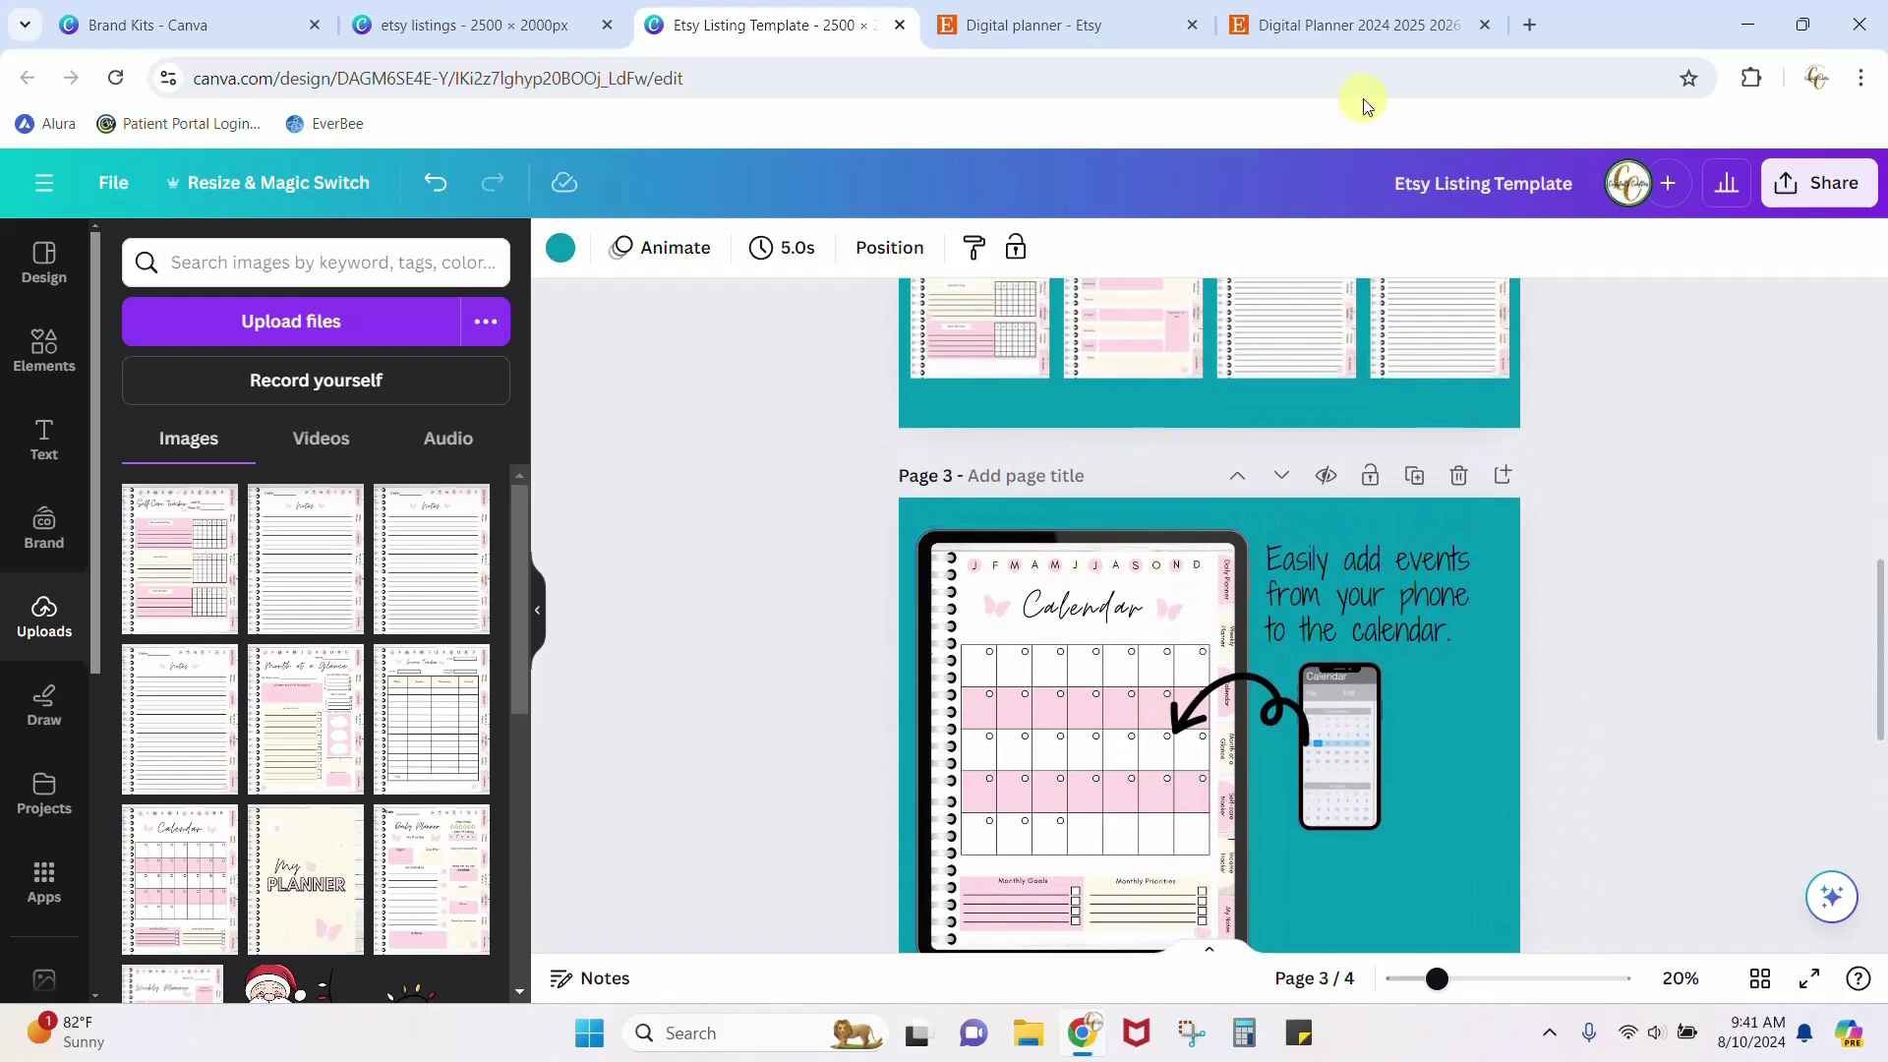
# Switch to the bestselling digital planner listing on Etsy and view its third listing image about weekly pages.
pyautogui.click(1357, 24)
pyautogui.scroll(-5, 974, 553)
pyautogui.scroll(1, 974, 553)
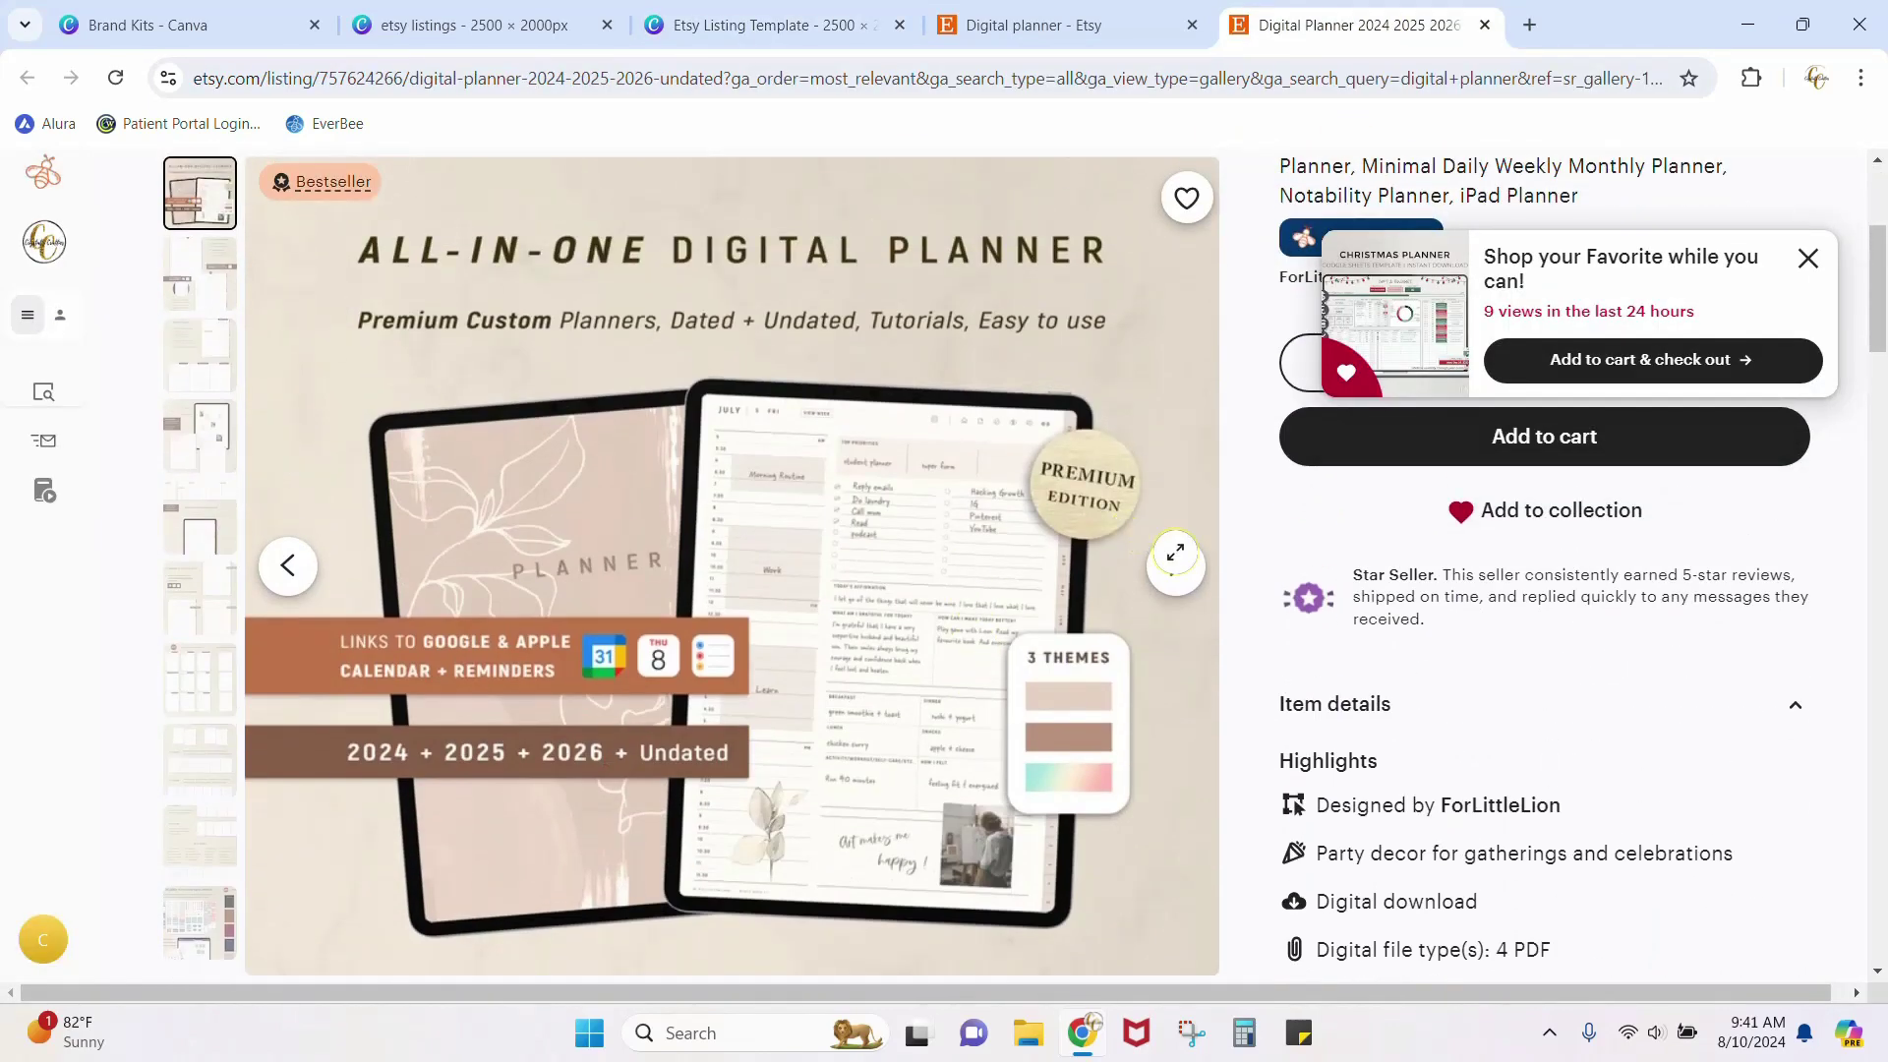
pyautogui.click(1183, 566)
pyautogui.click(1178, 566)
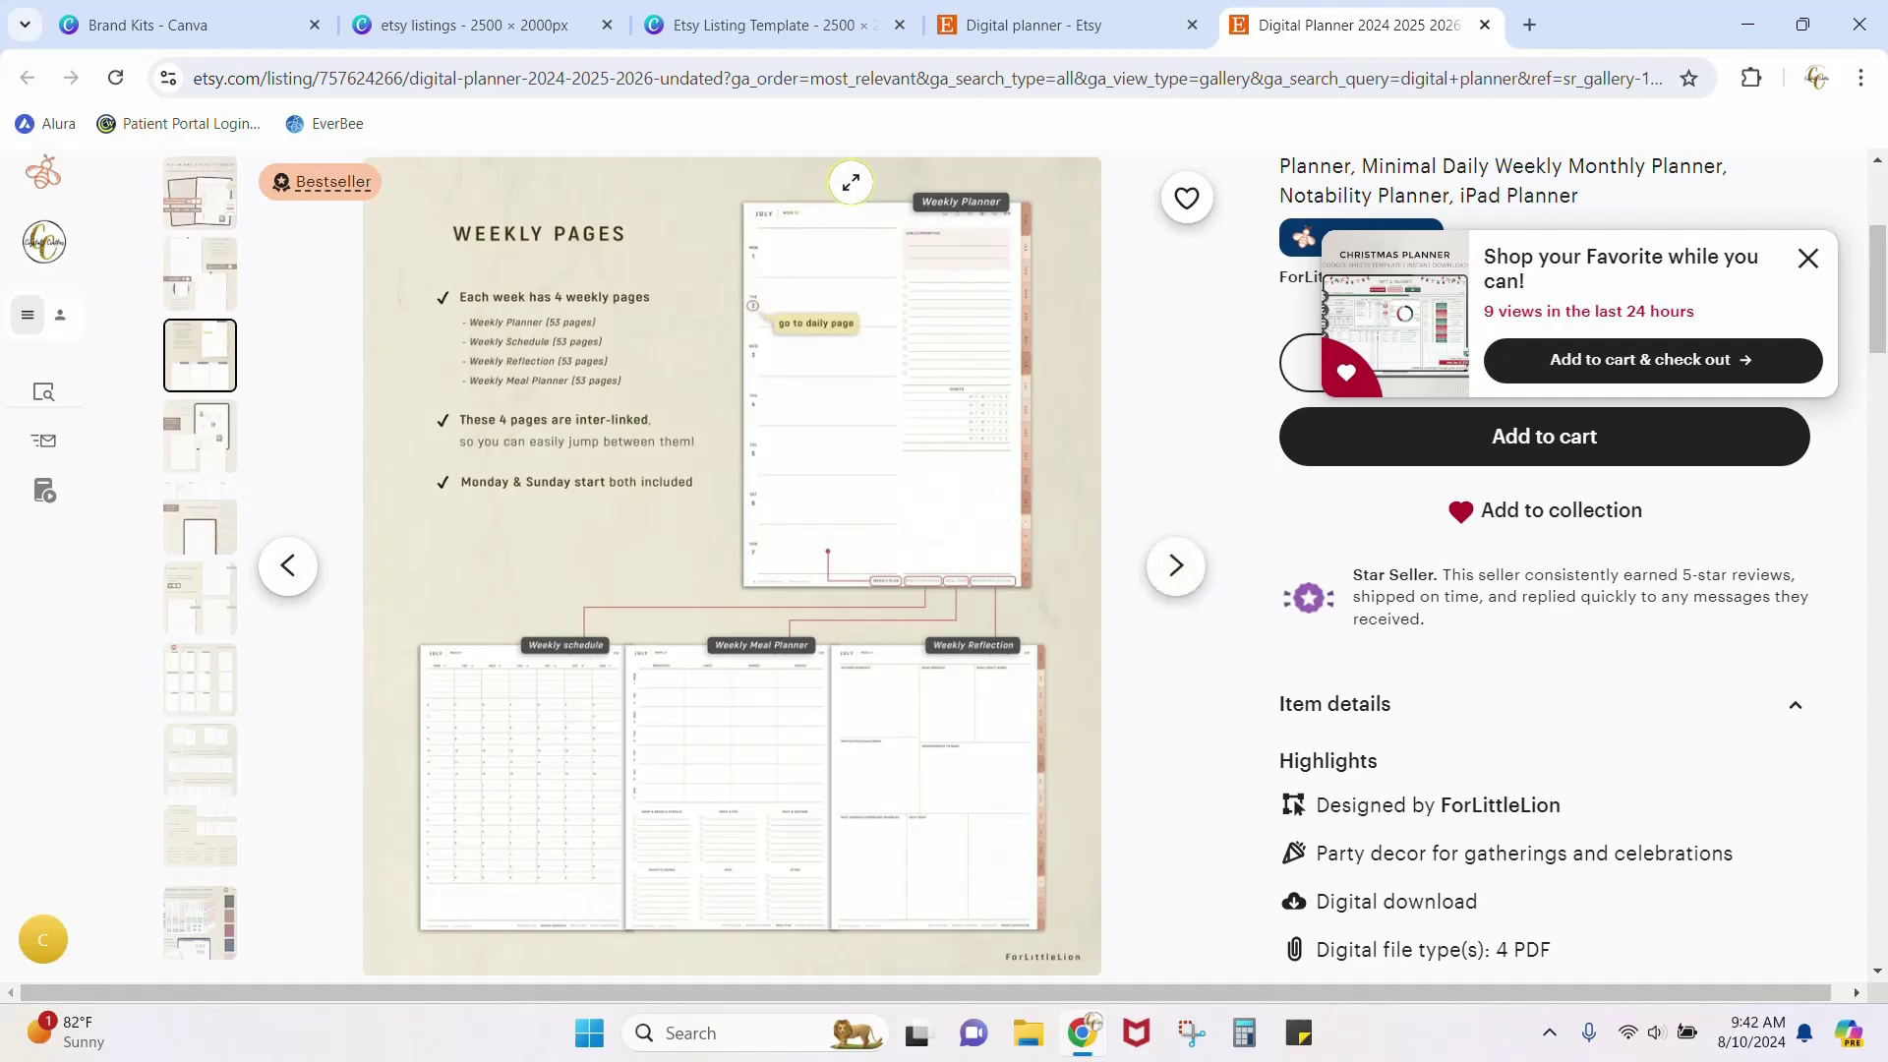
# Switch to the Etsy Listing Template in Canva and review pages 3 and 4.
pyautogui.click(843, 34)
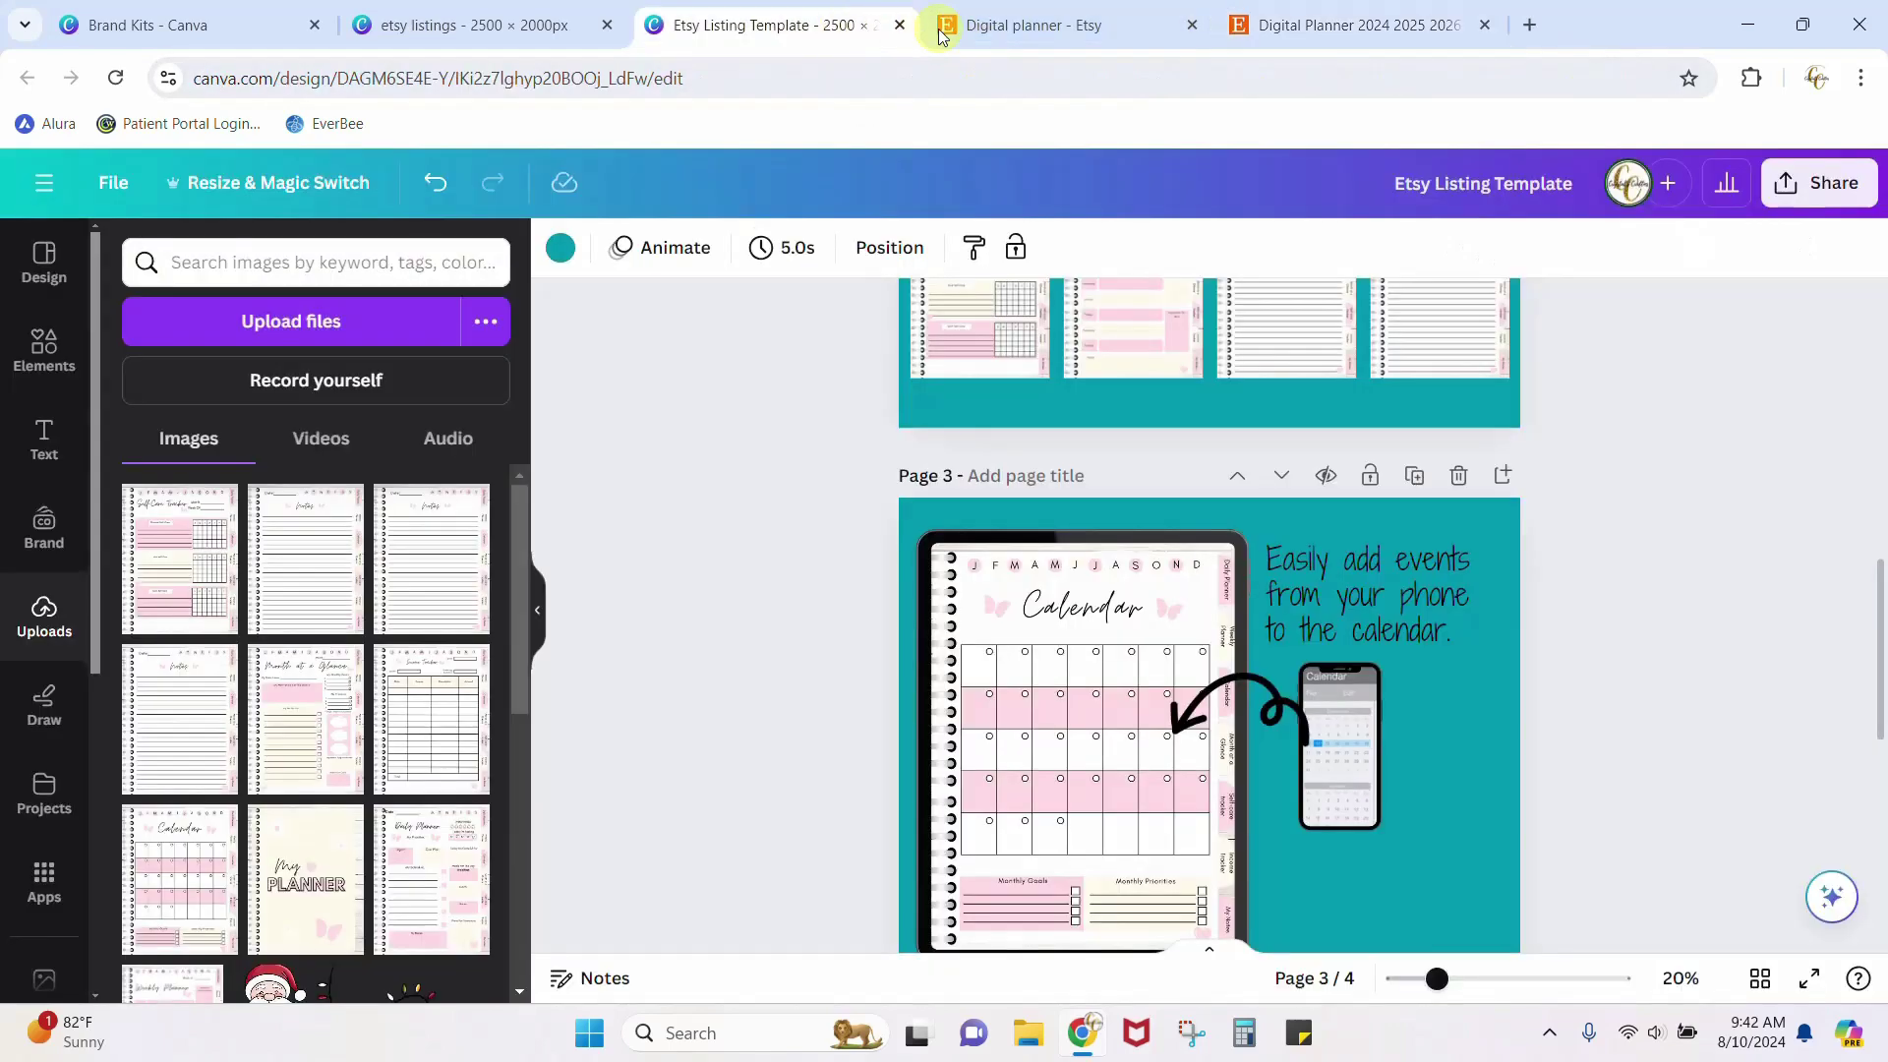
pyautogui.scroll(-2, 640, 657)
pyautogui.scroll(-5, 640, 657)
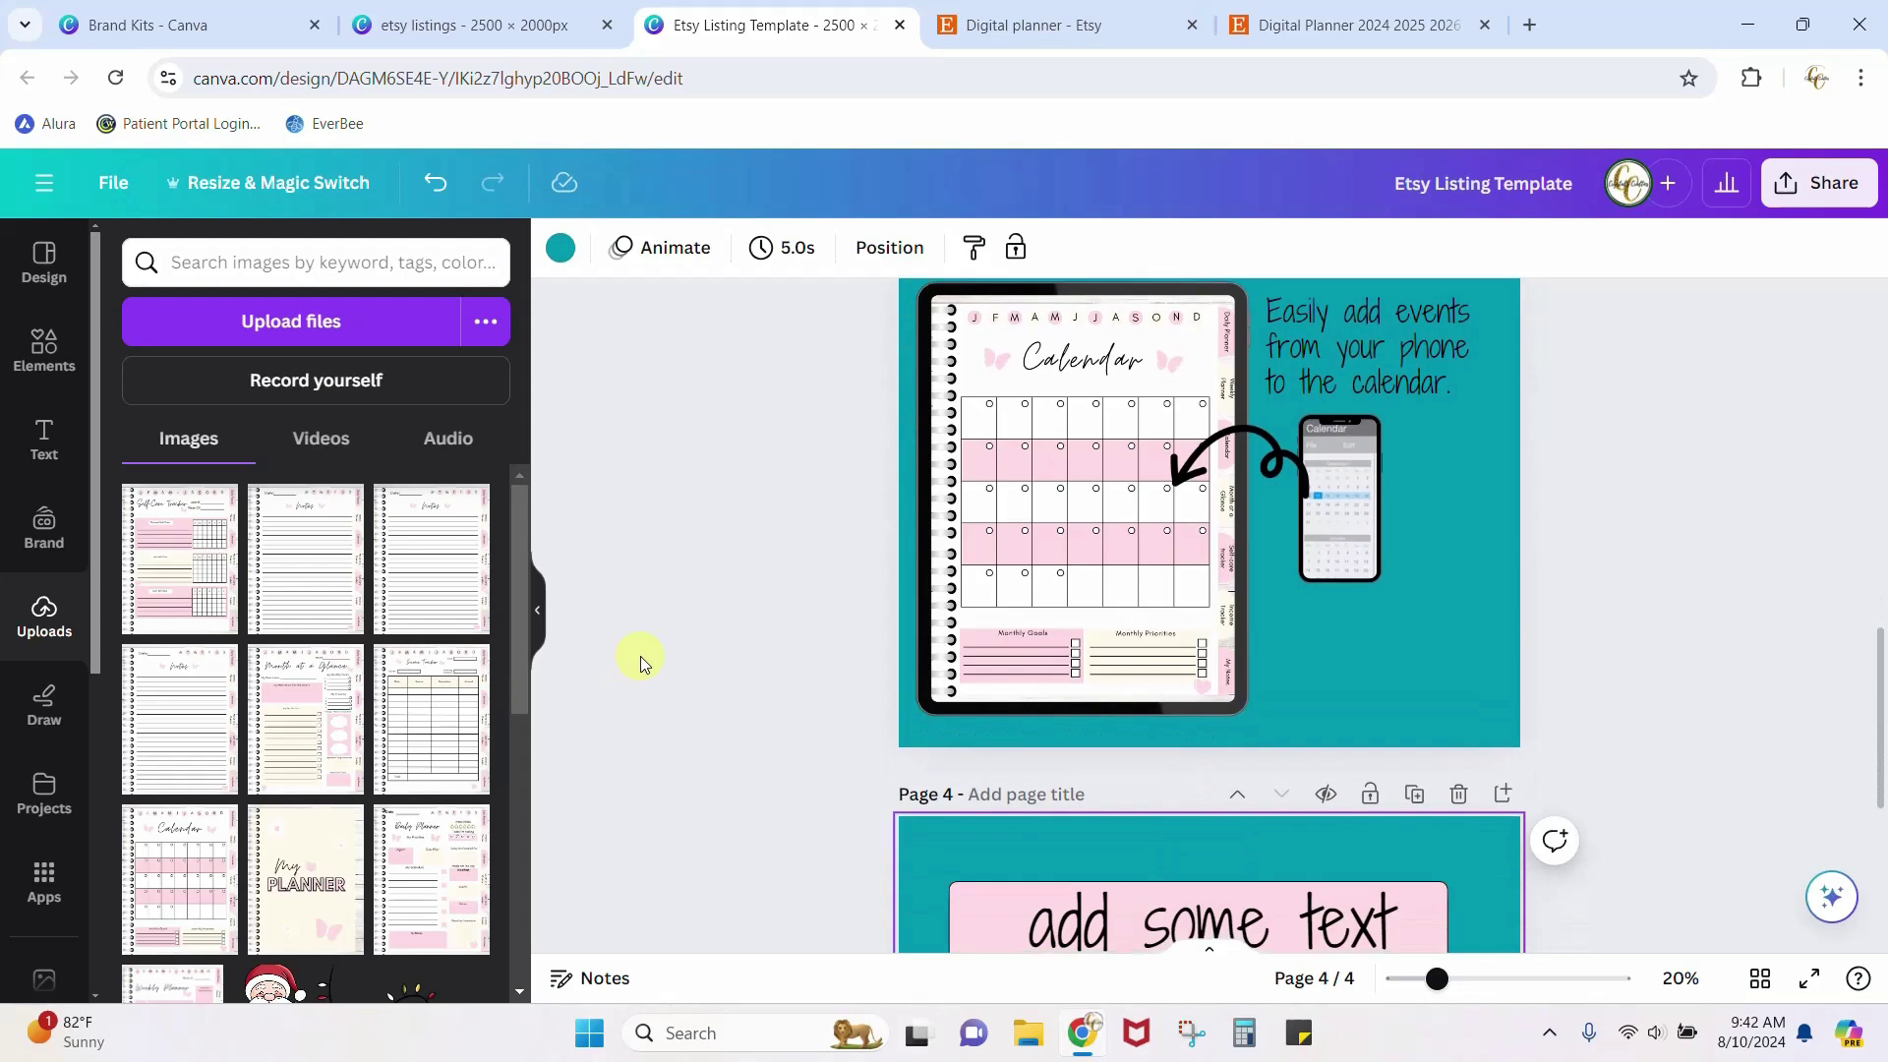
pyautogui.scroll(5, 1219, 661)
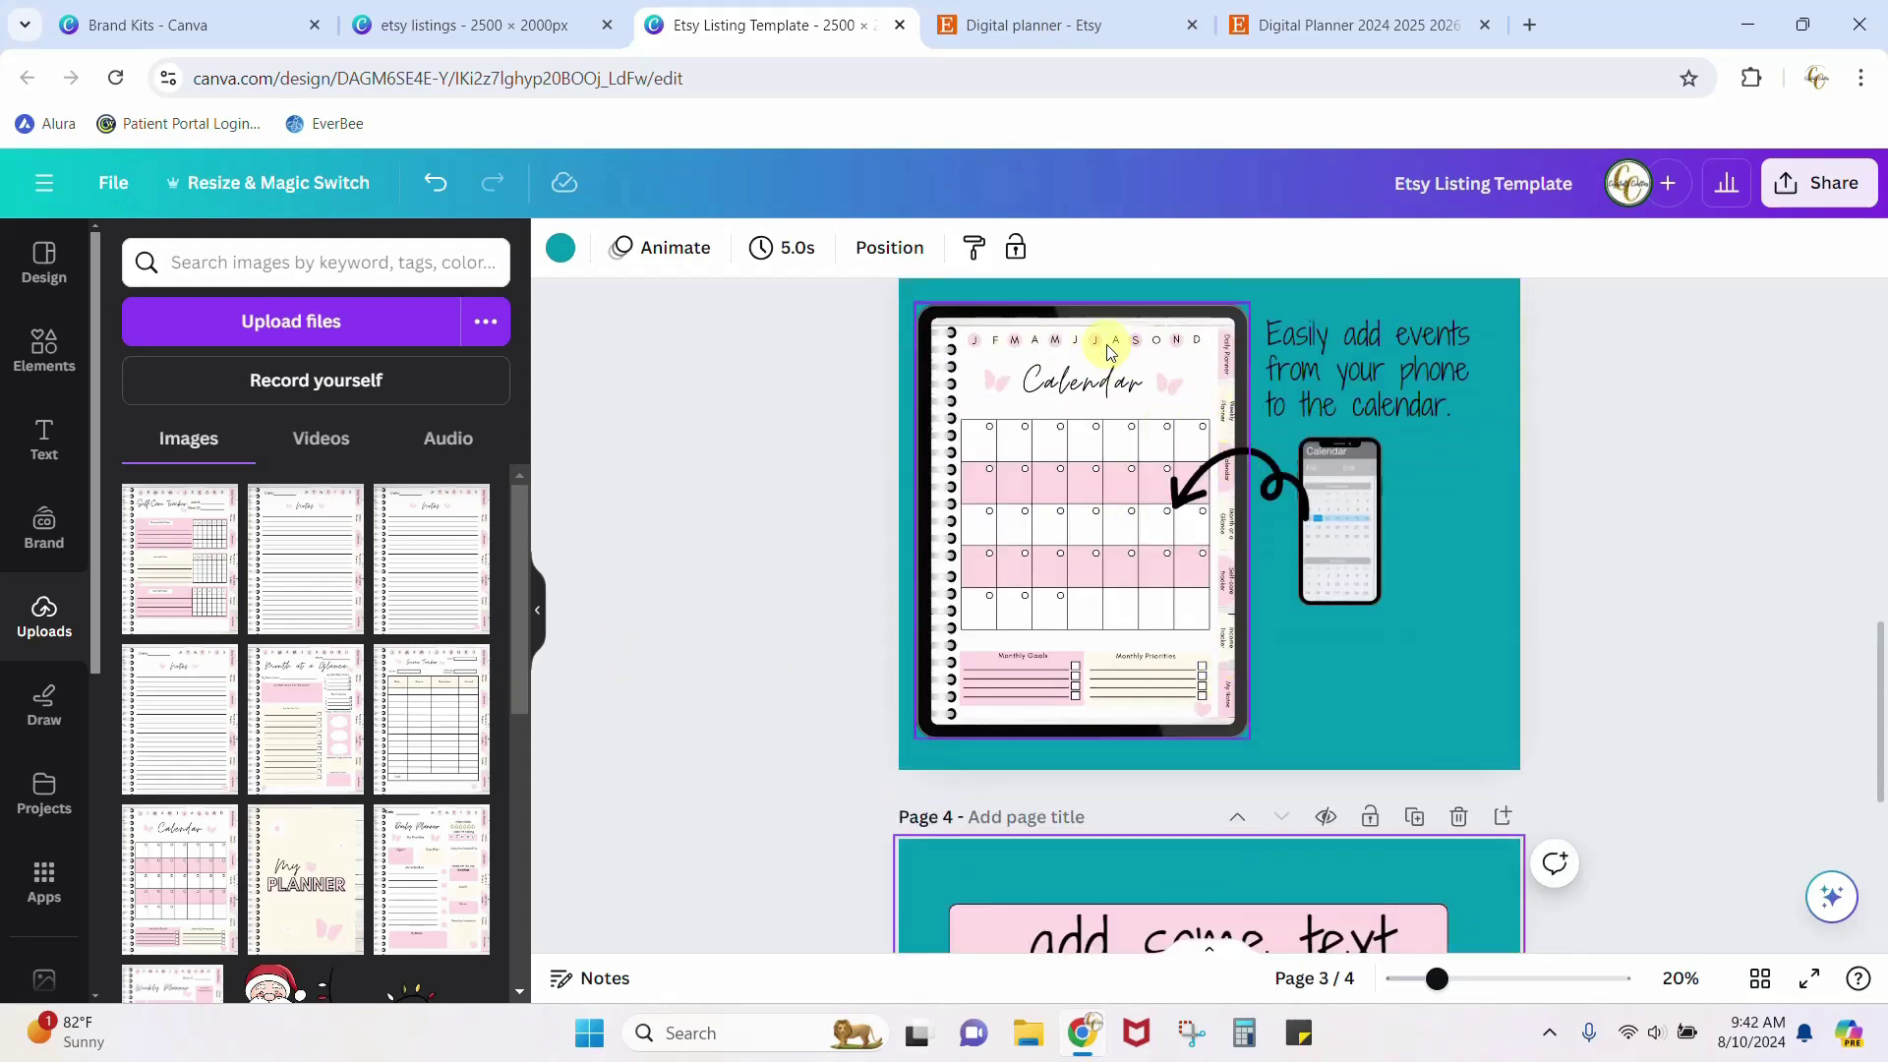
pyautogui.scroll(-5, 1024, 813)
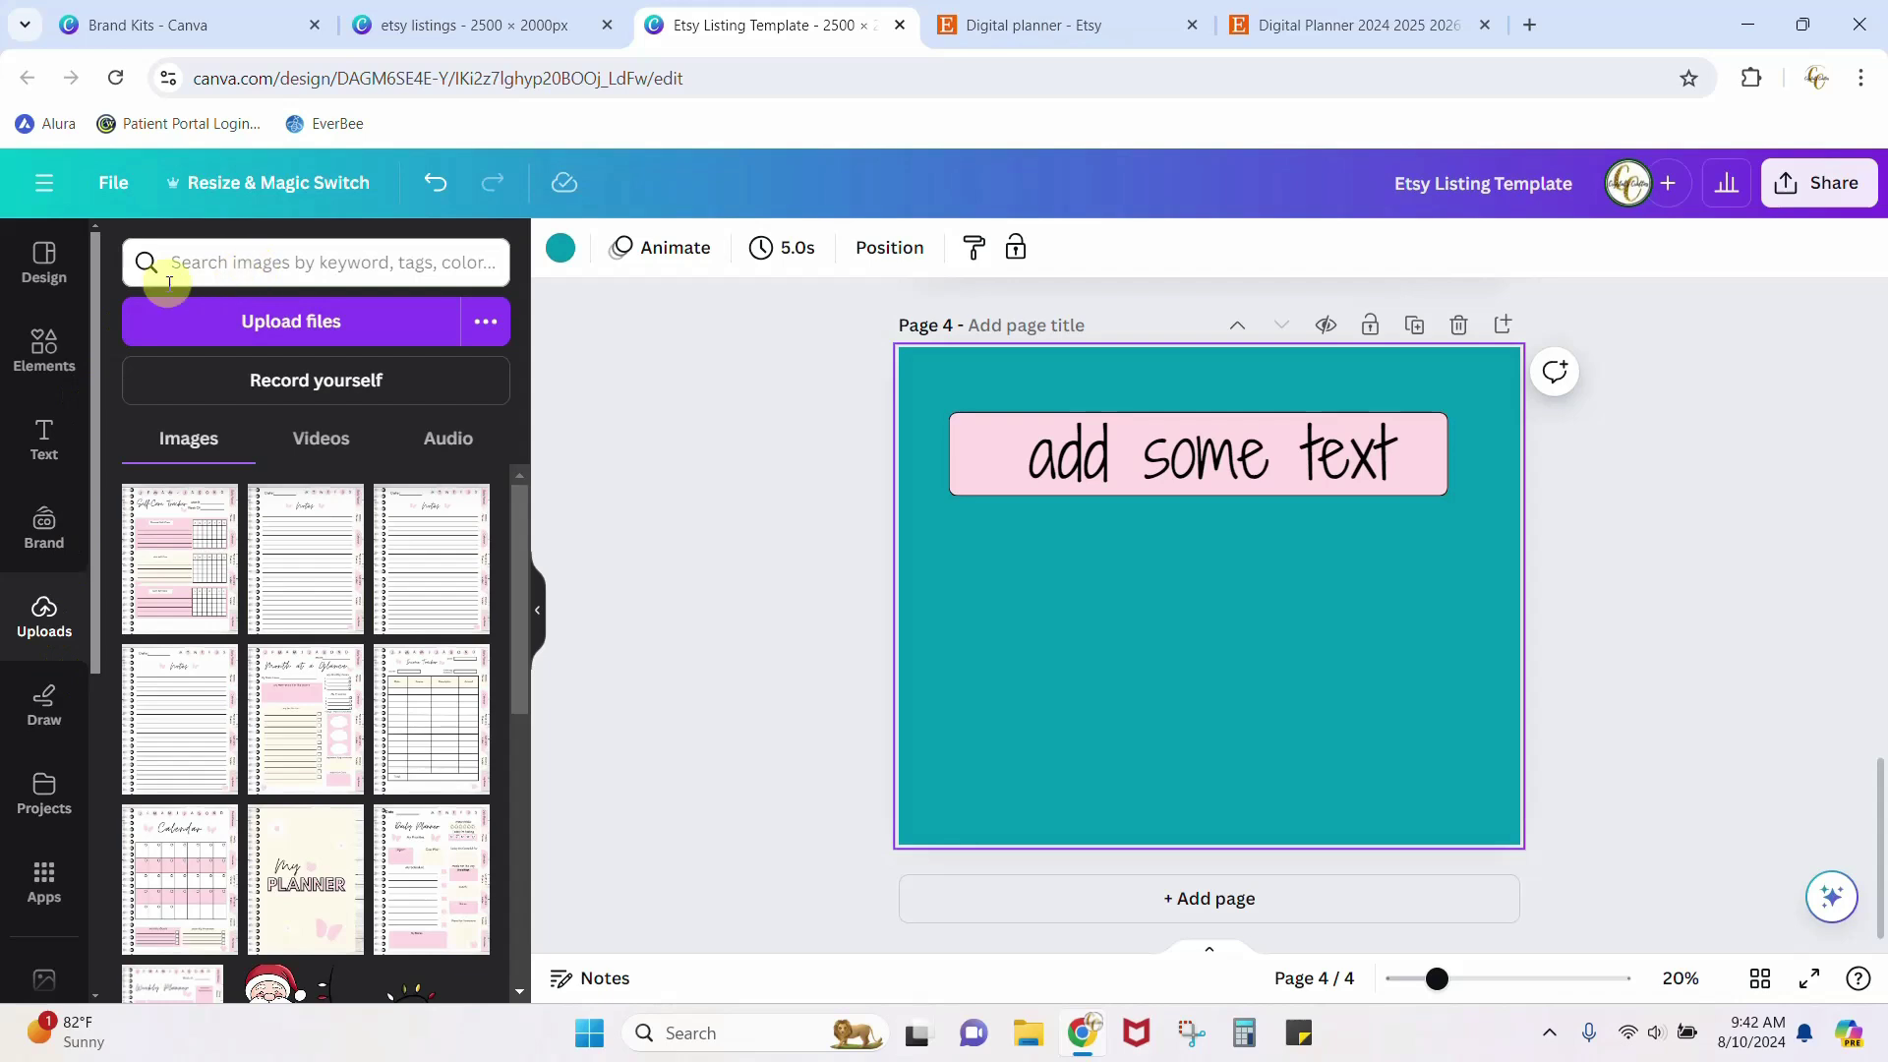
# Search the elements for "tablet frame" and add the upright black tablet frame to page 4.
pyautogui.click(46, 372)
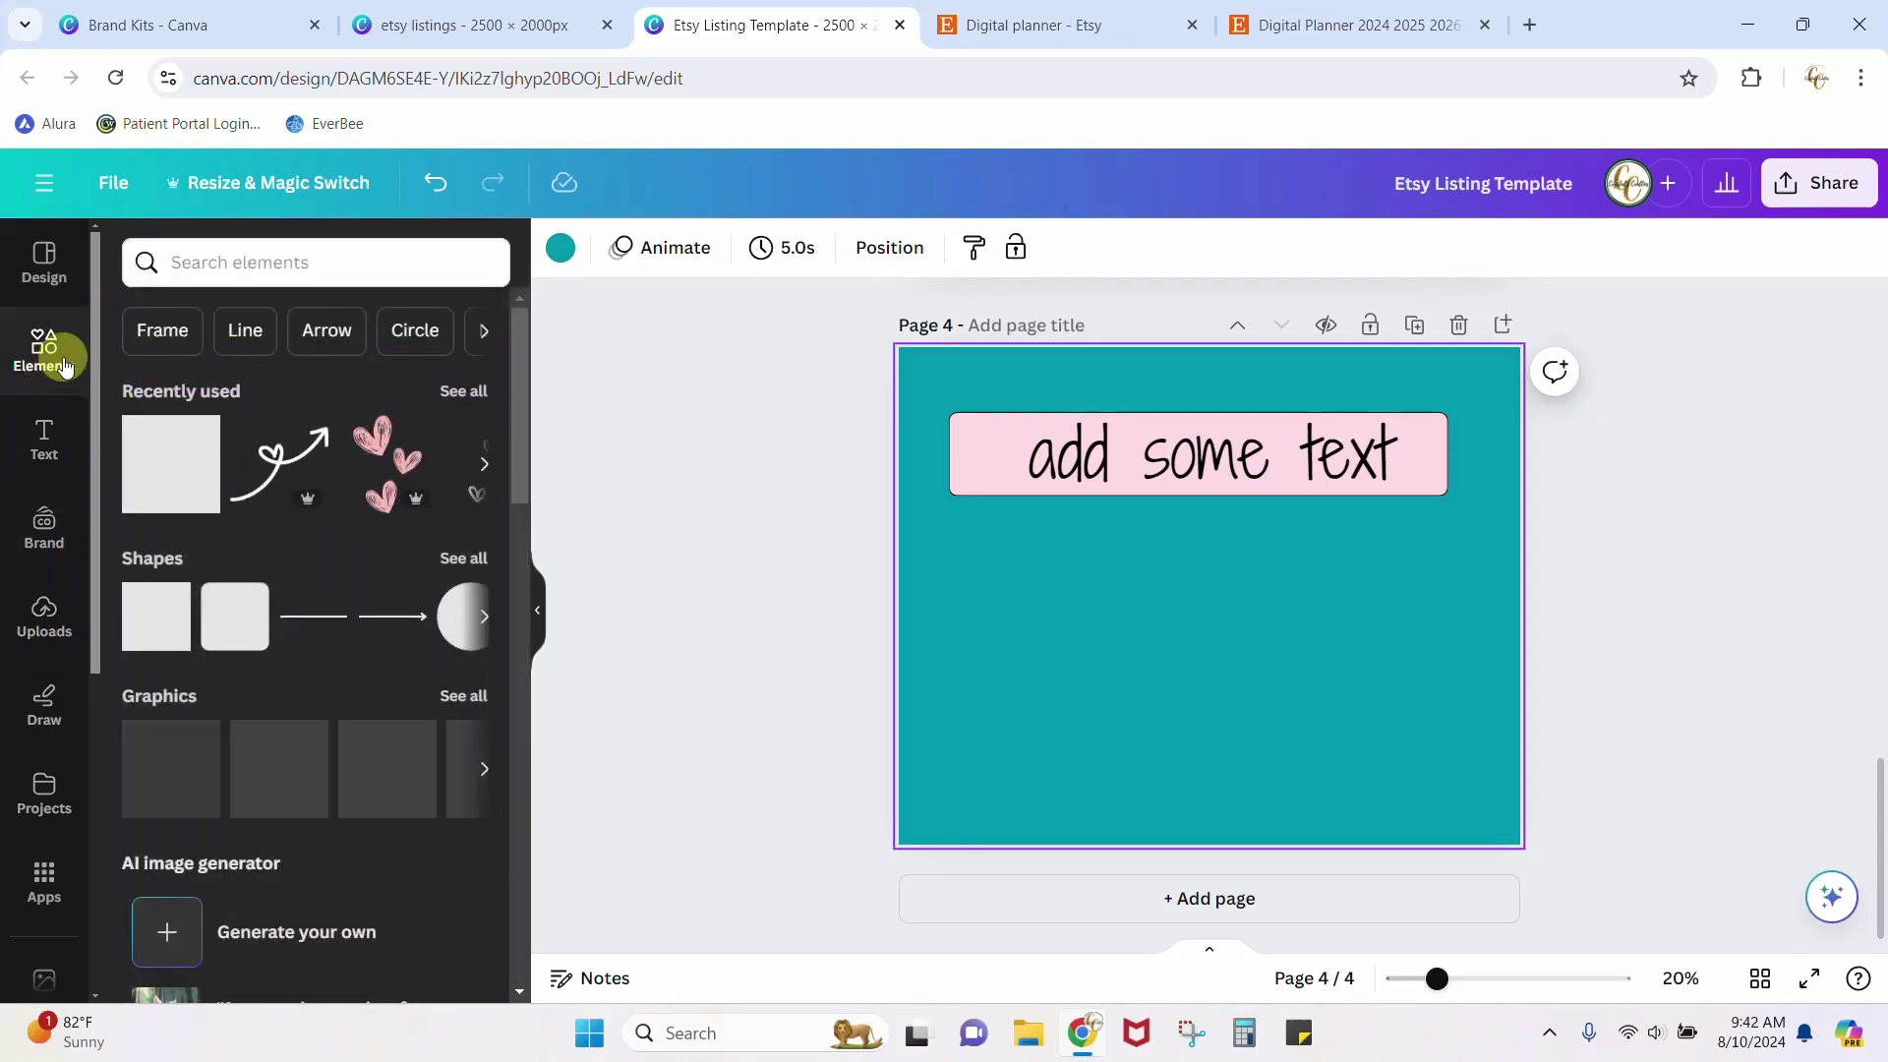
pyautogui.click(296, 268)
pyautogui.write('t')
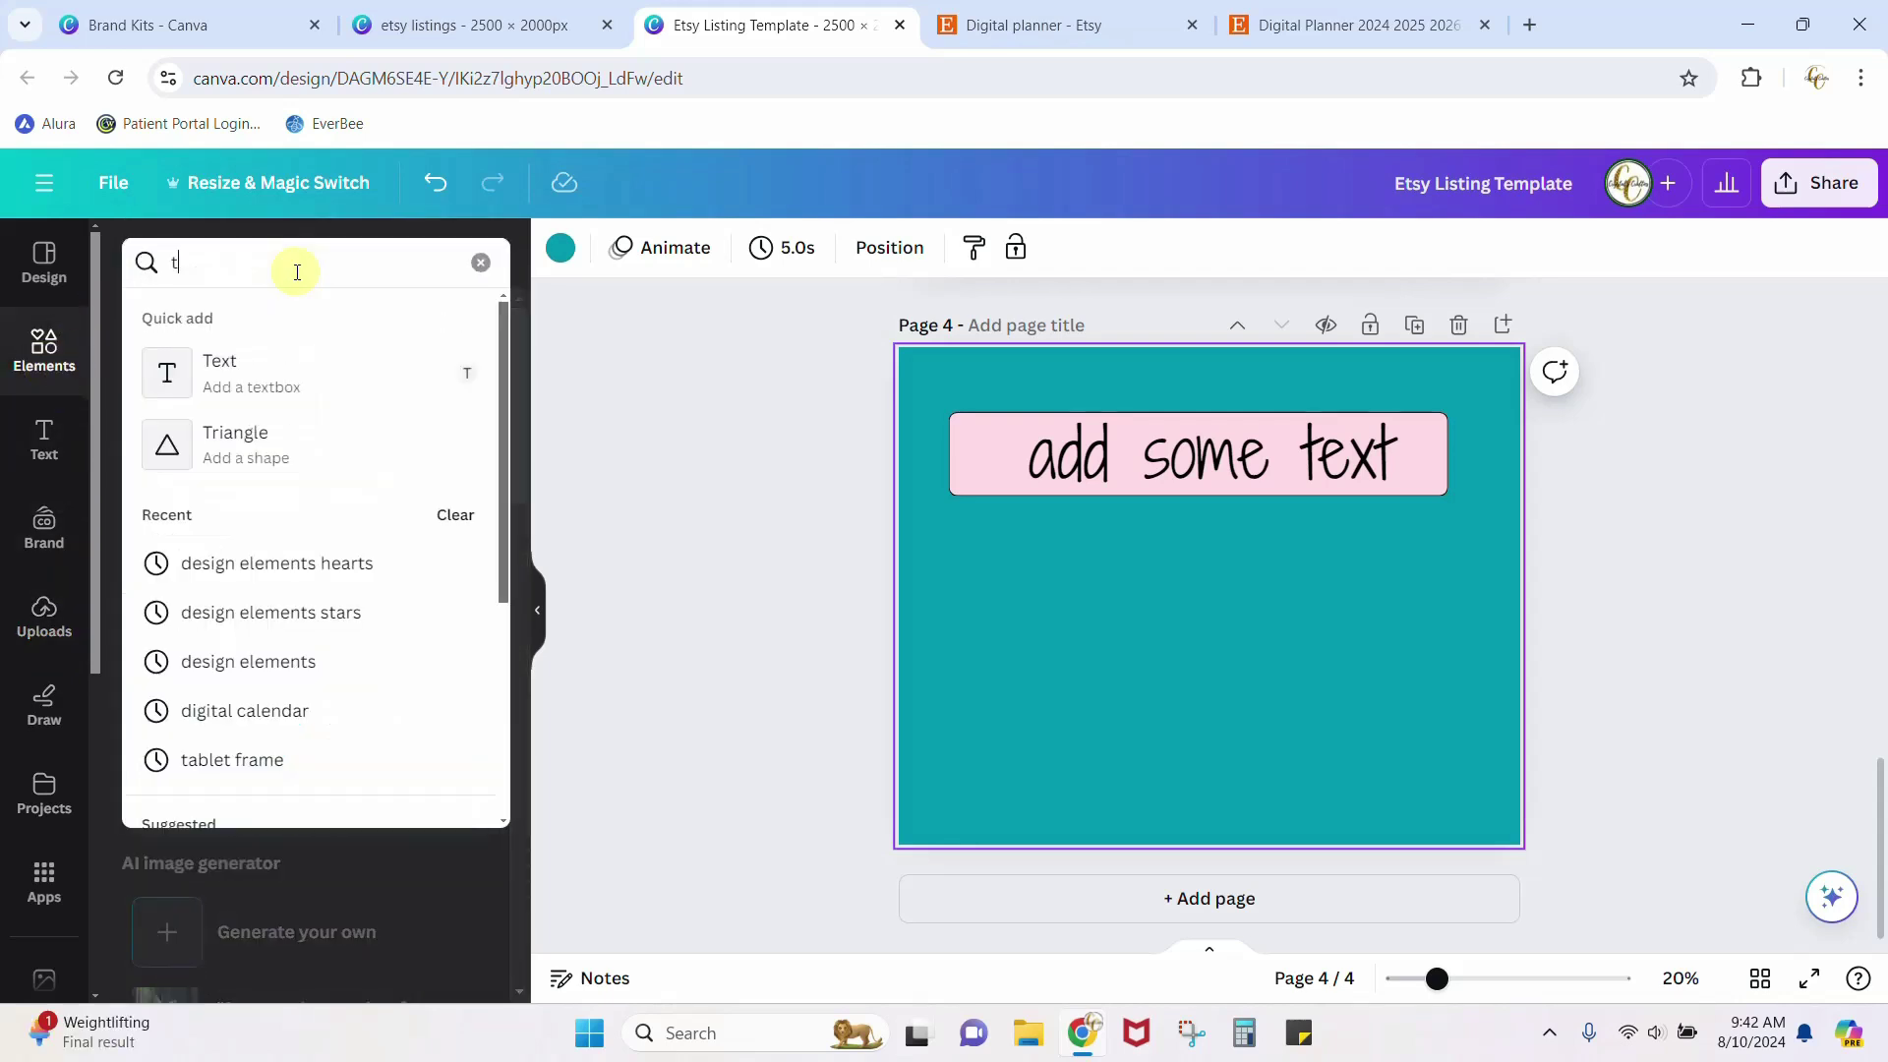
pyautogui.write('ablet frame')
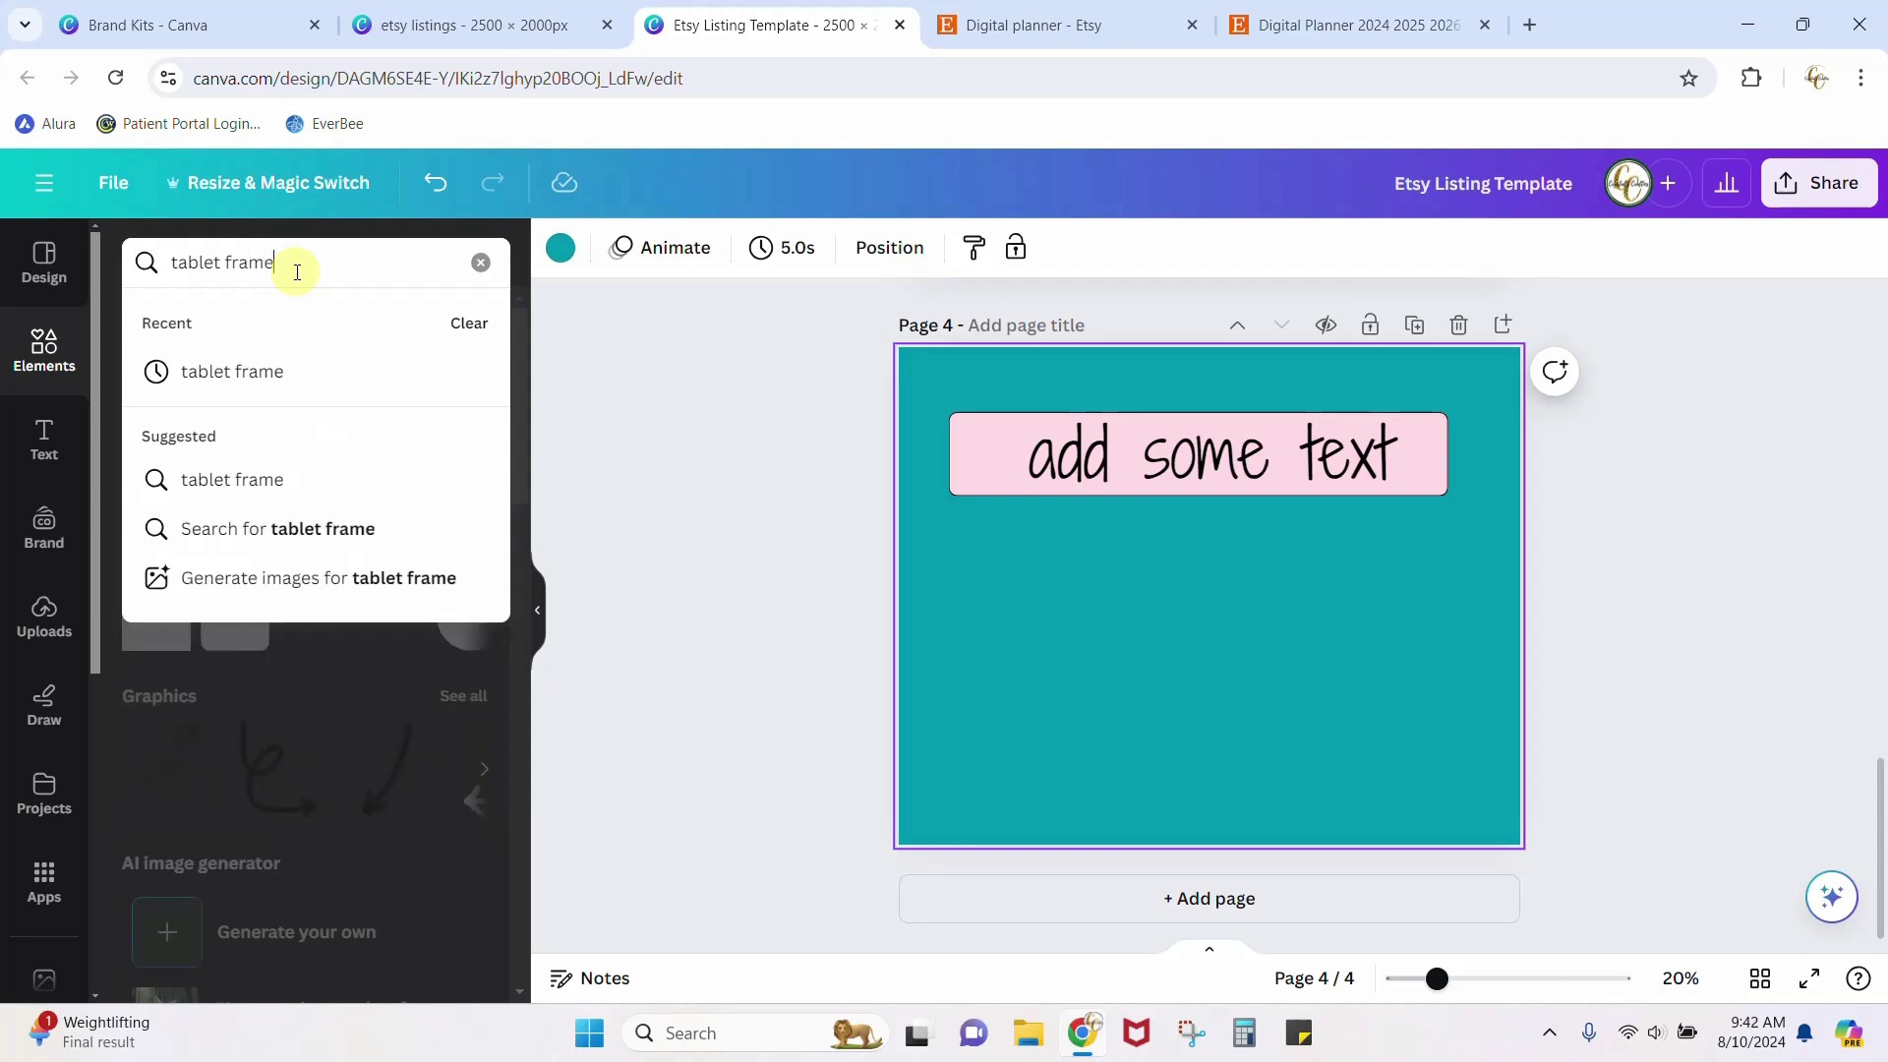
pyautogui.press('Return')
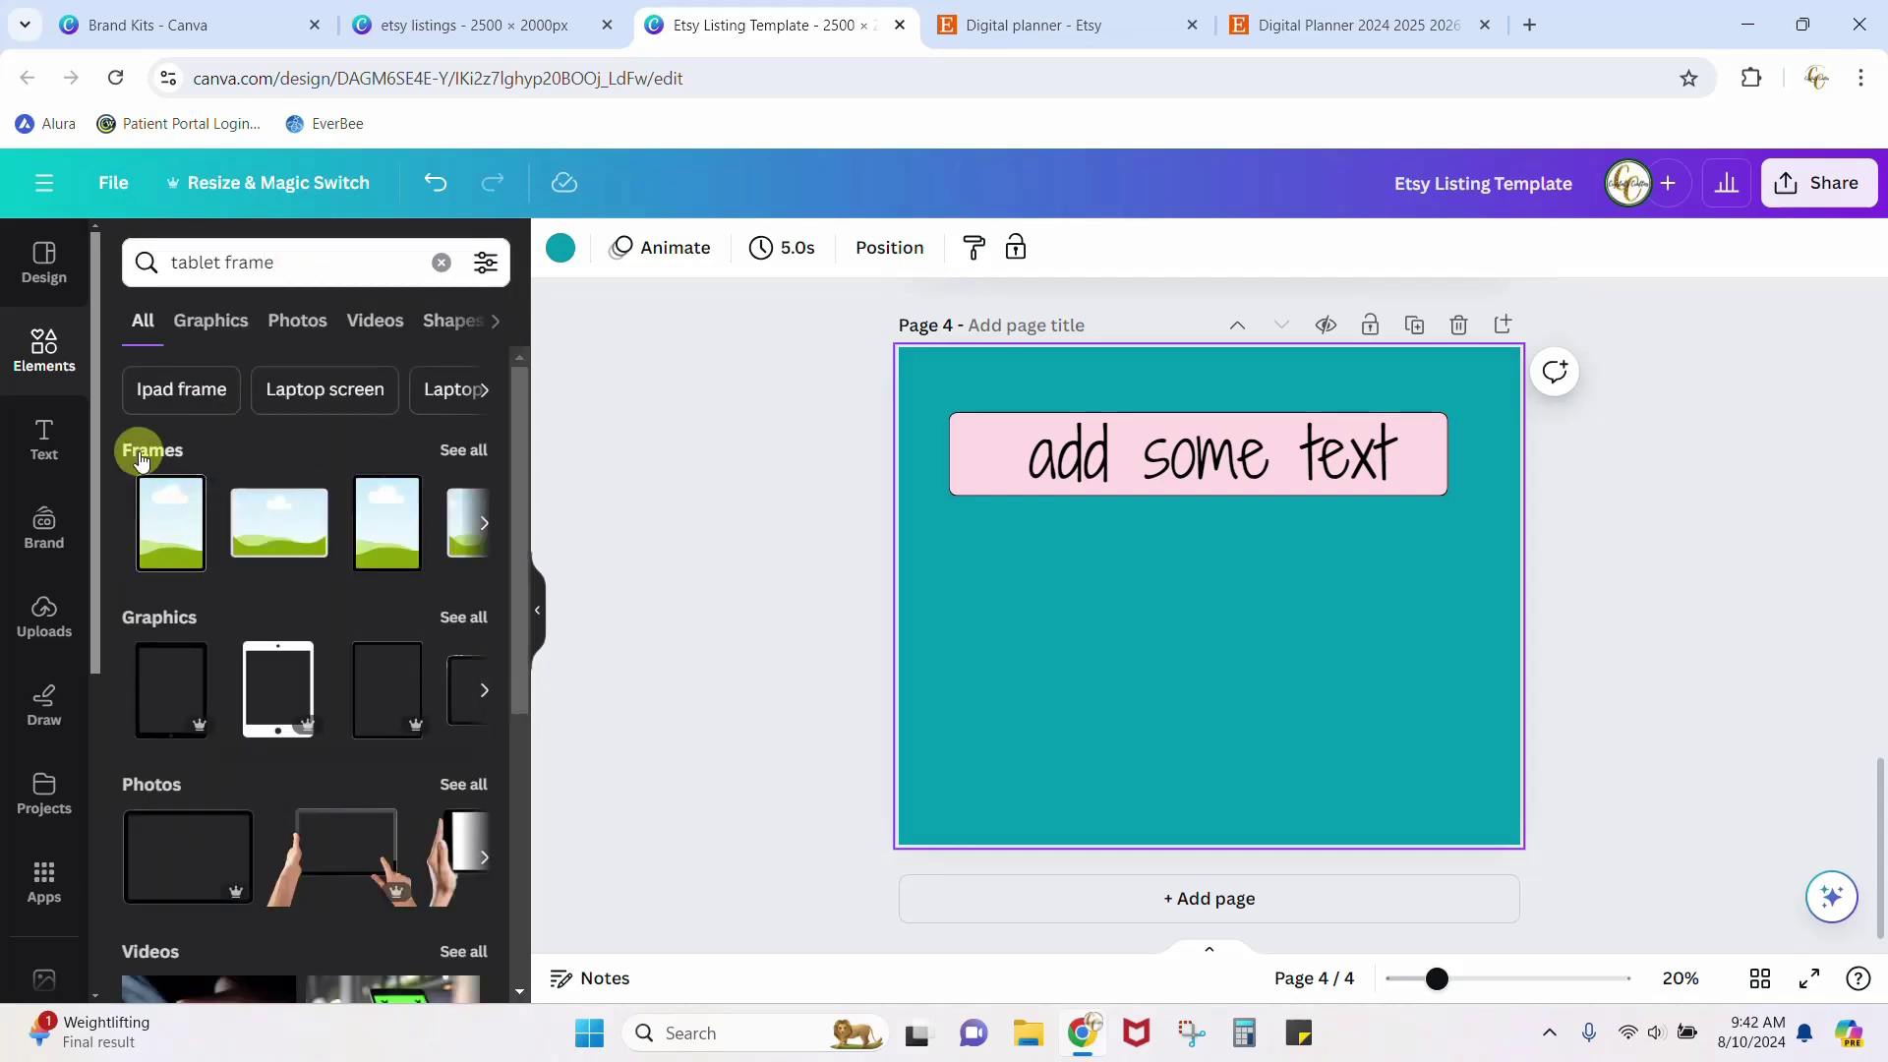
pyautogui.click(171, 532)
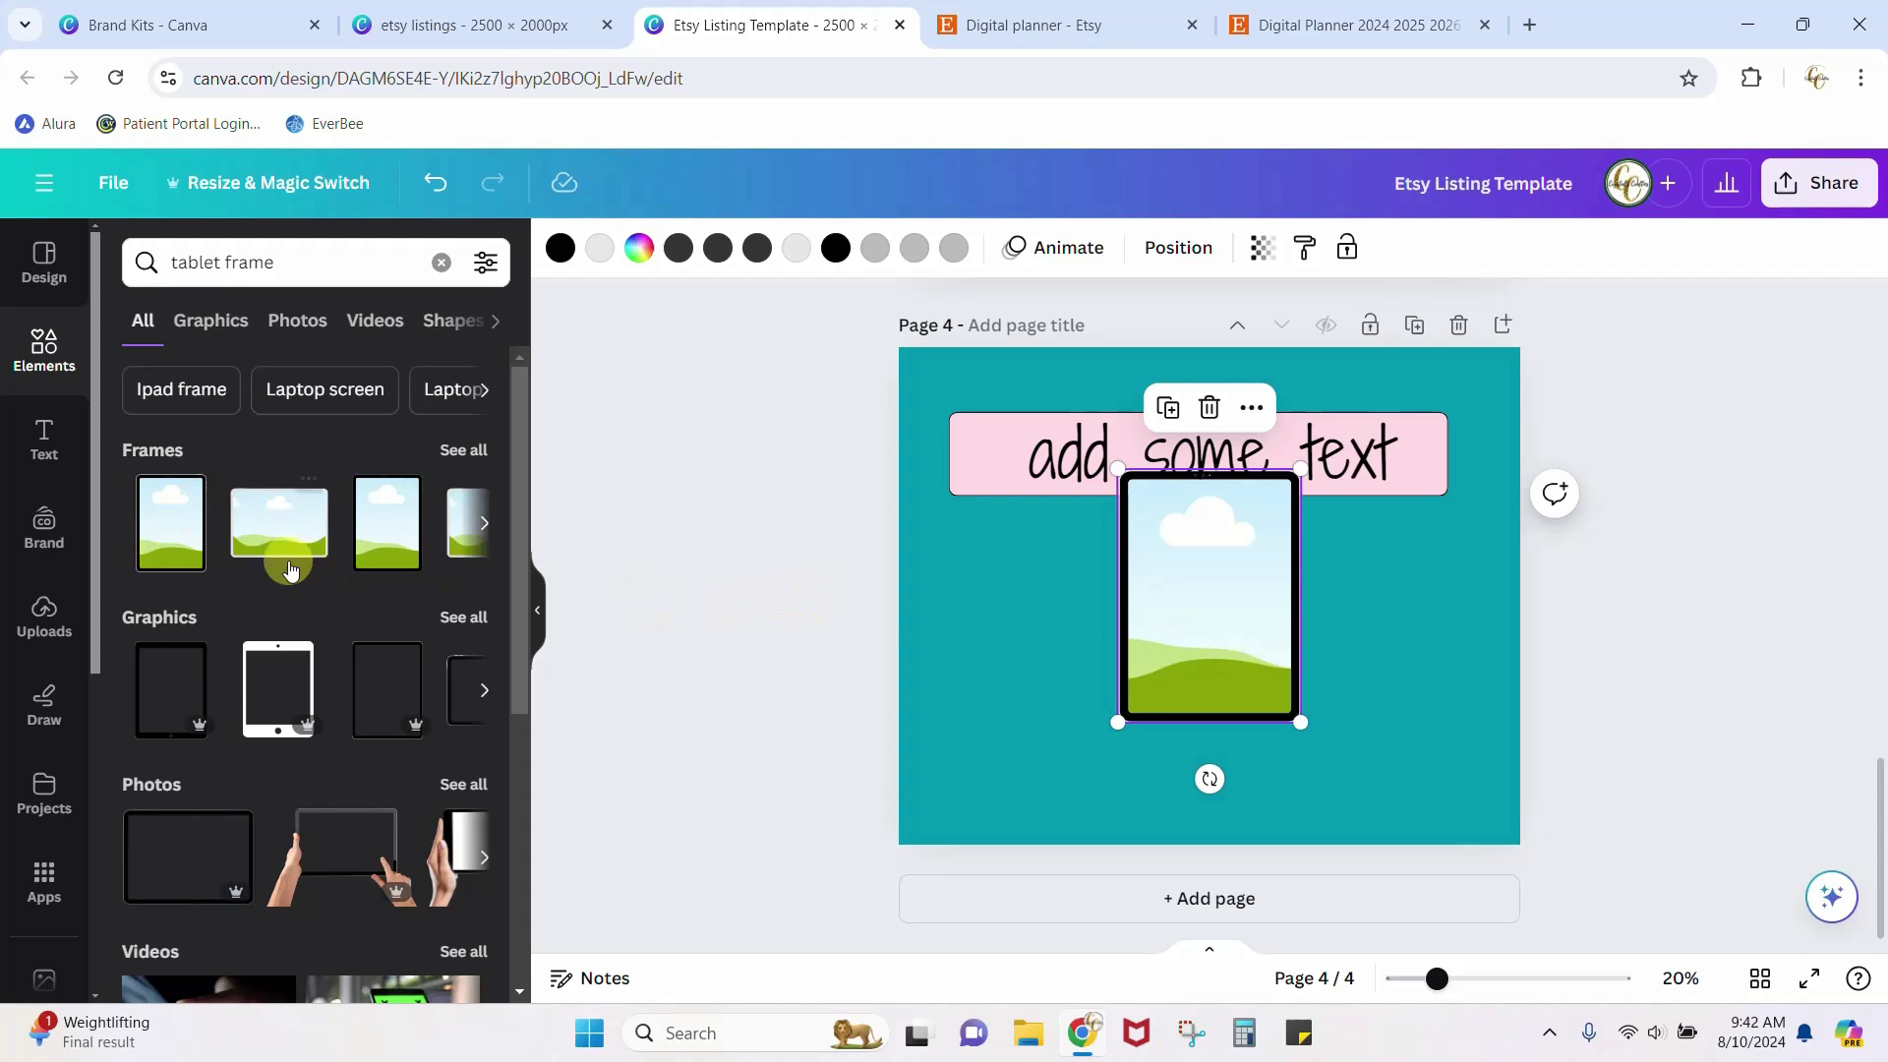
# Fill page 4's tablet frame with the uploaded Self-Care Tracker, replace it with Month at a Glance, and finish with the My Planner cover.
pyautogui.click(44, 616)
pyautogui.moveTo(170, 555); pyautogui.dragTo(1150, 580)
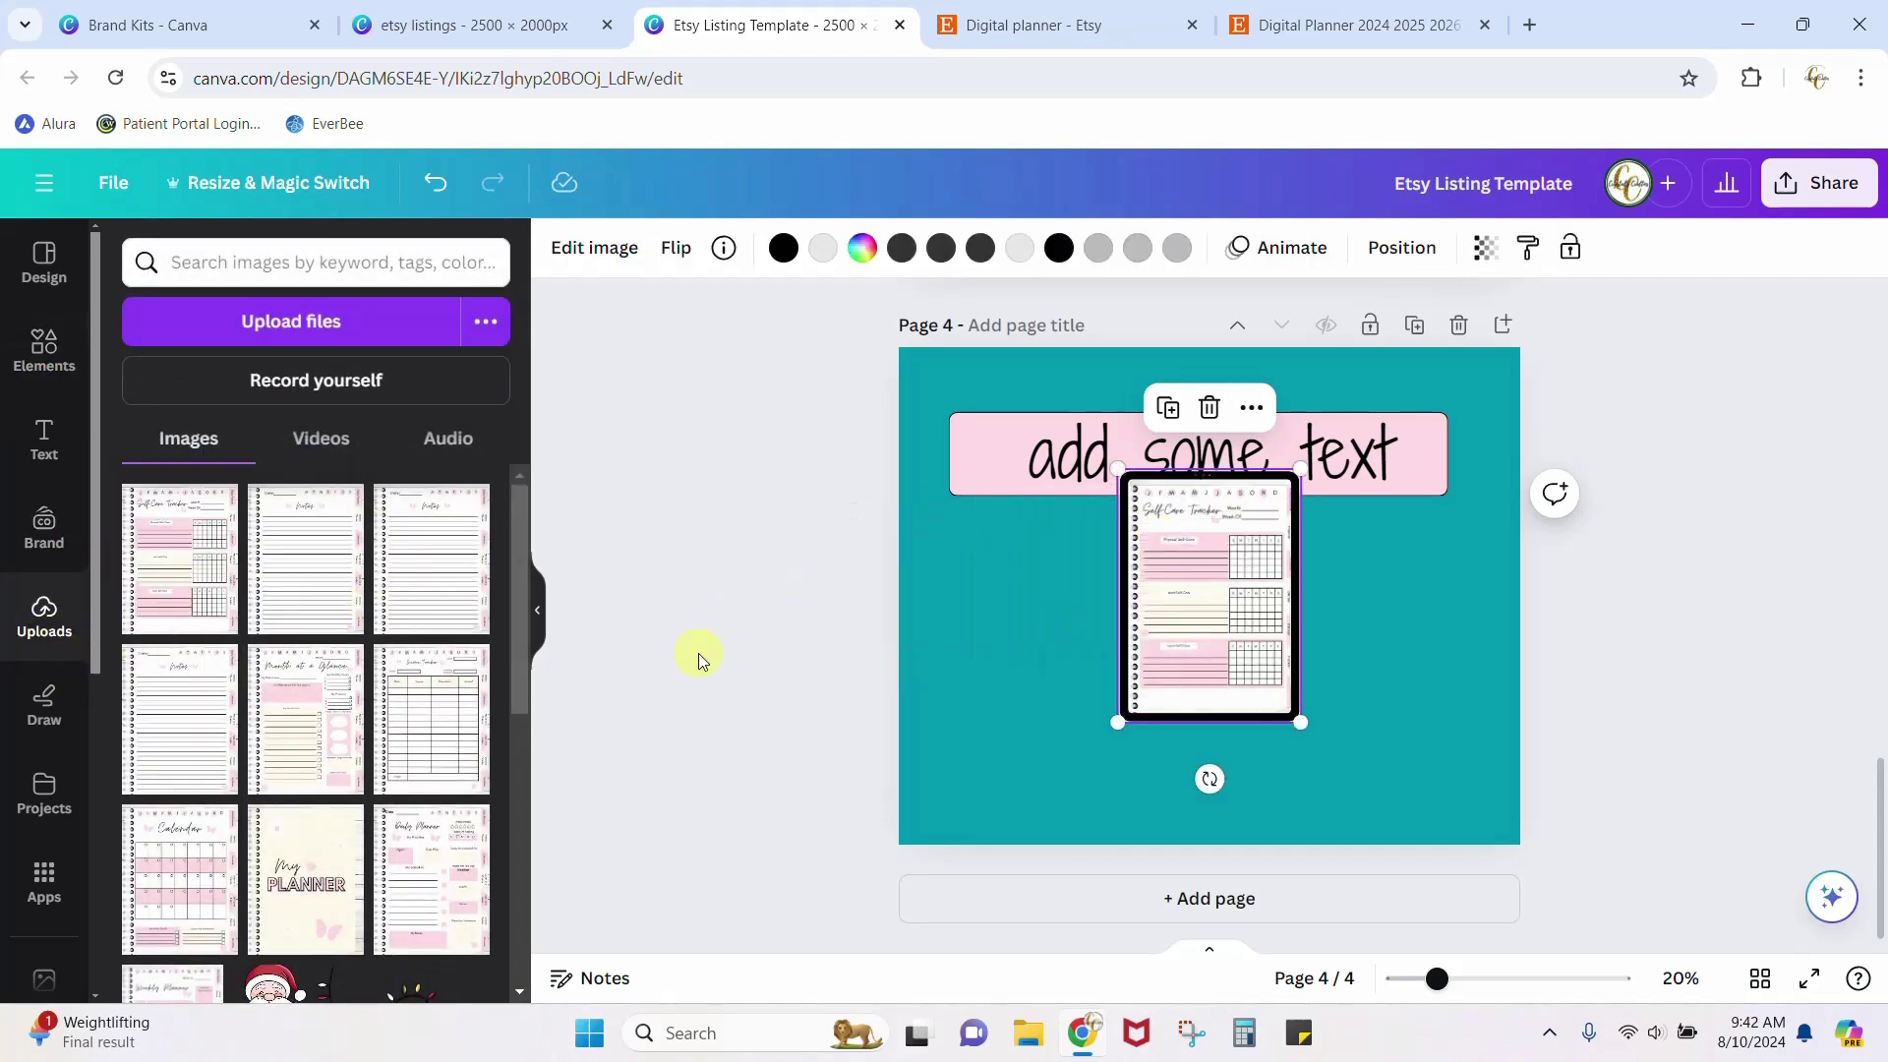
pyautogui.moveTo(278, 758); pyautogui.dragTo(1121, 648)
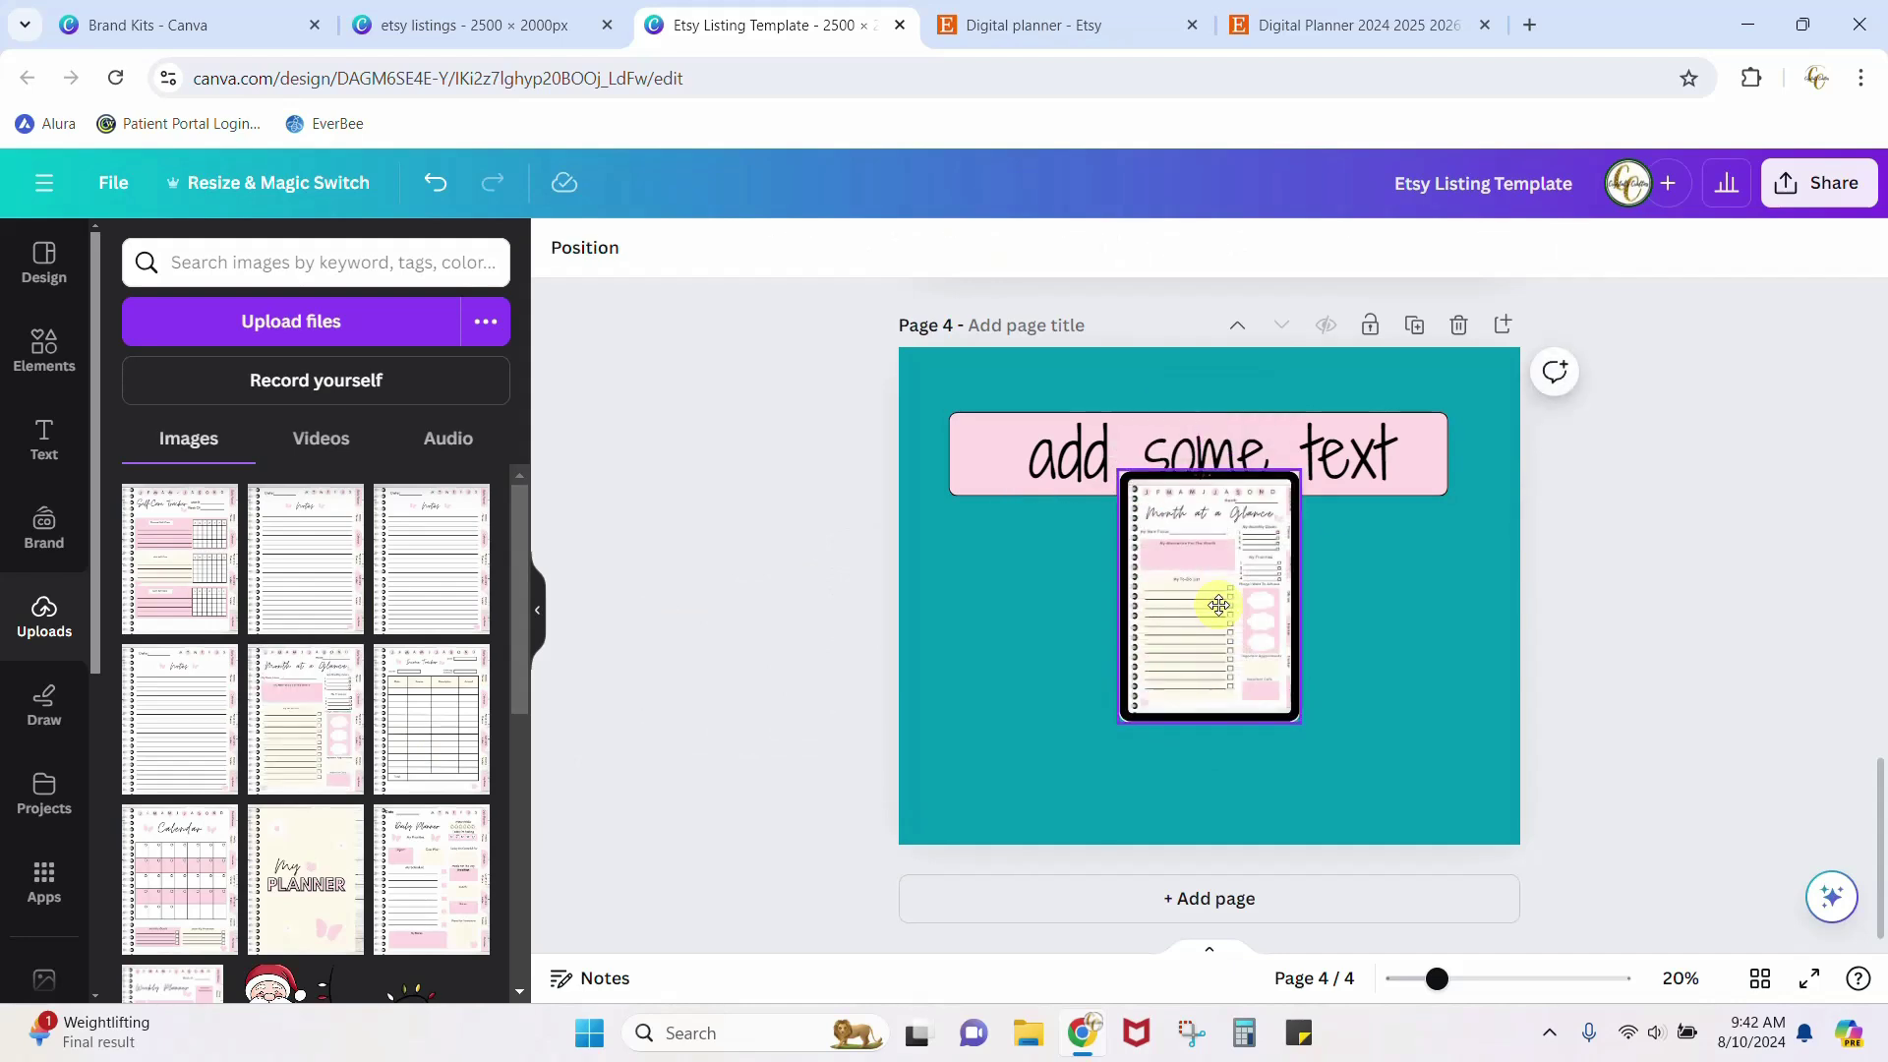
pyautogui.moveTo(329, 834); pyautogui.dragTo(1217, 592)
# Review the listing template from page 1 through page 4, ending on page 1.
pyautogui.scroll(15, 1052, 754)
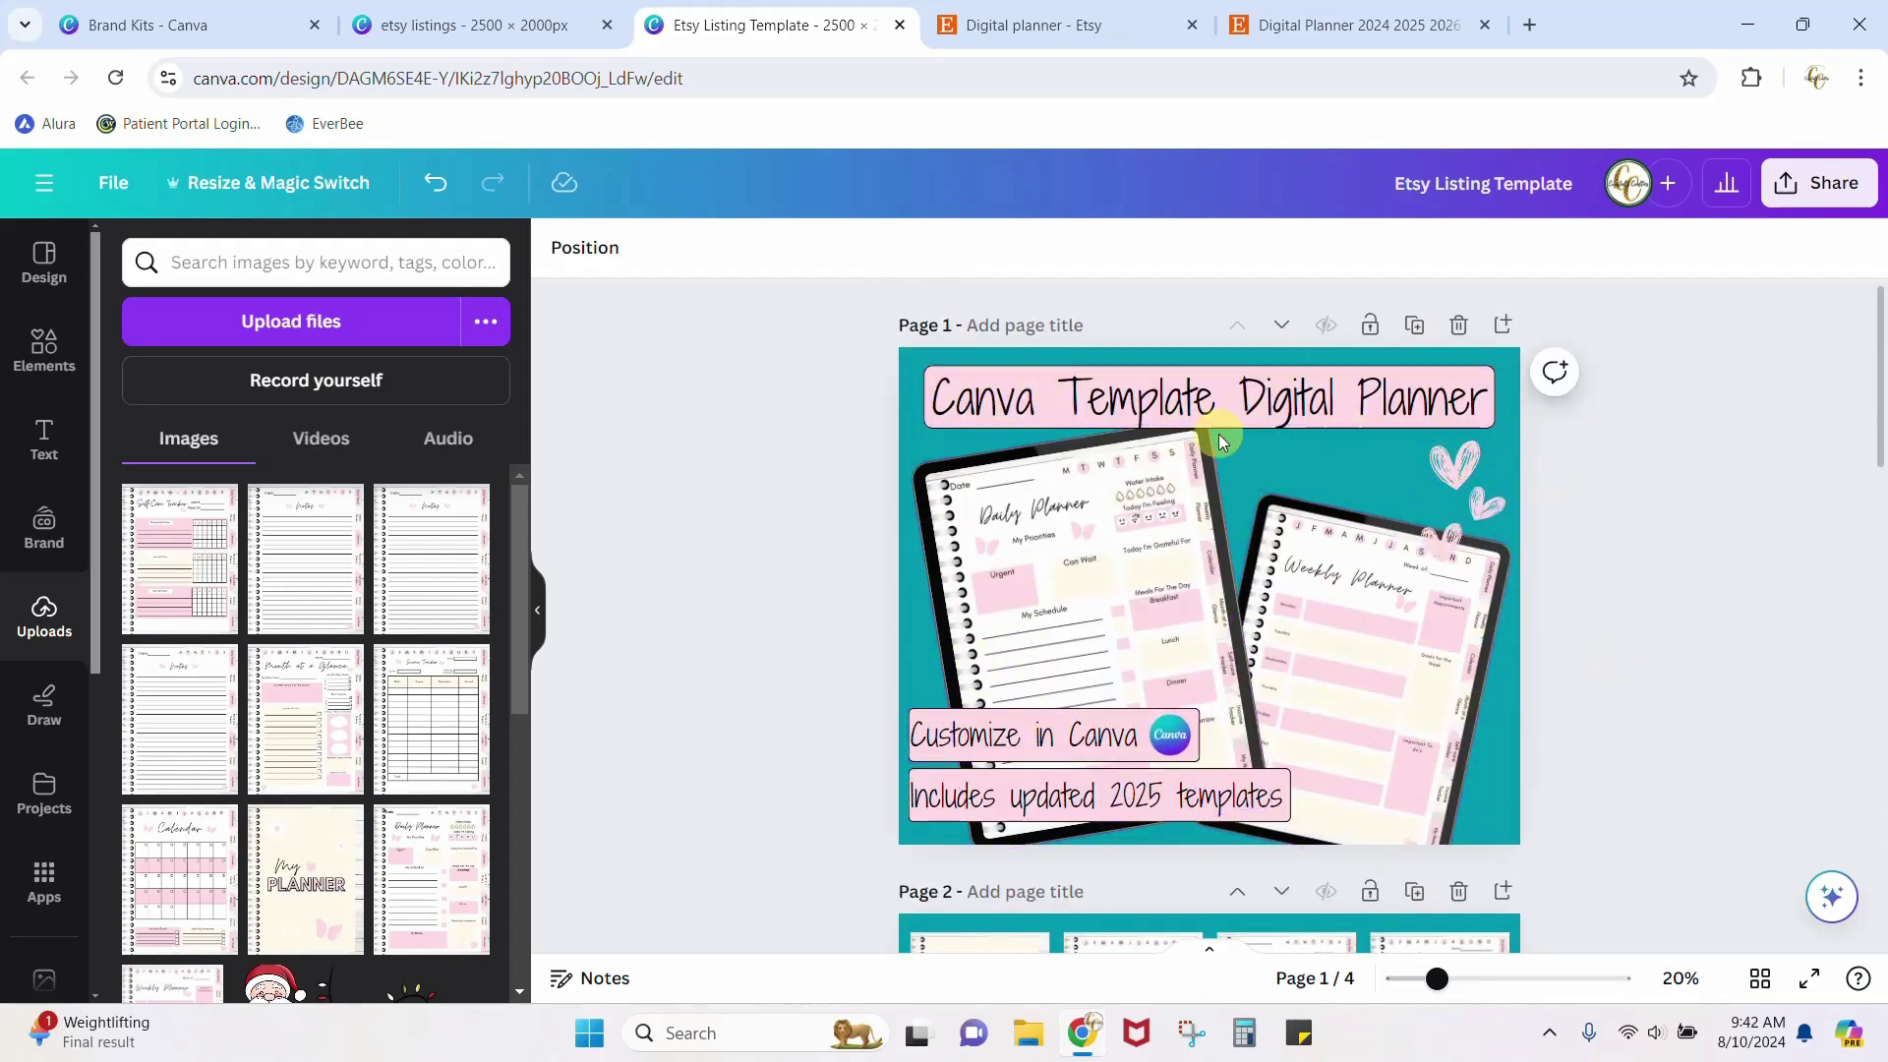
pyautogui.scroll(-15, 1066, 609)
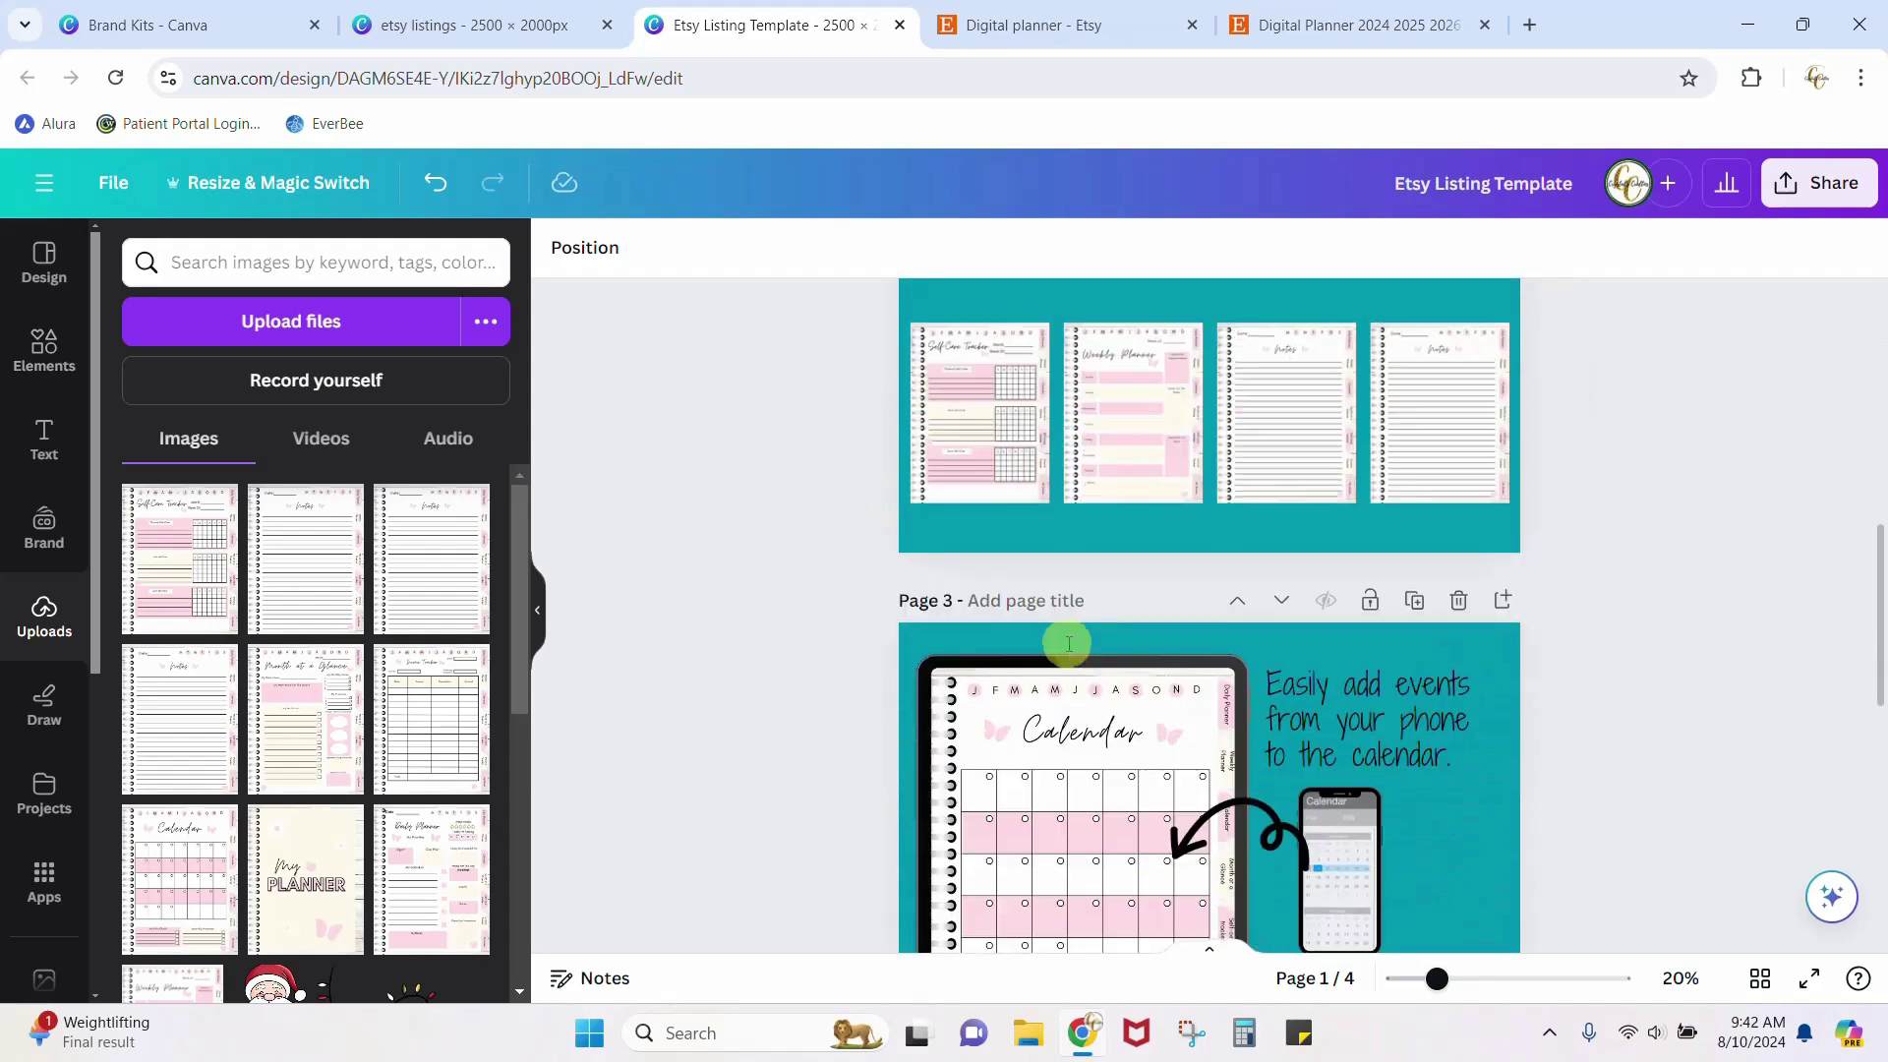
pyautogui.click(1066, 643)
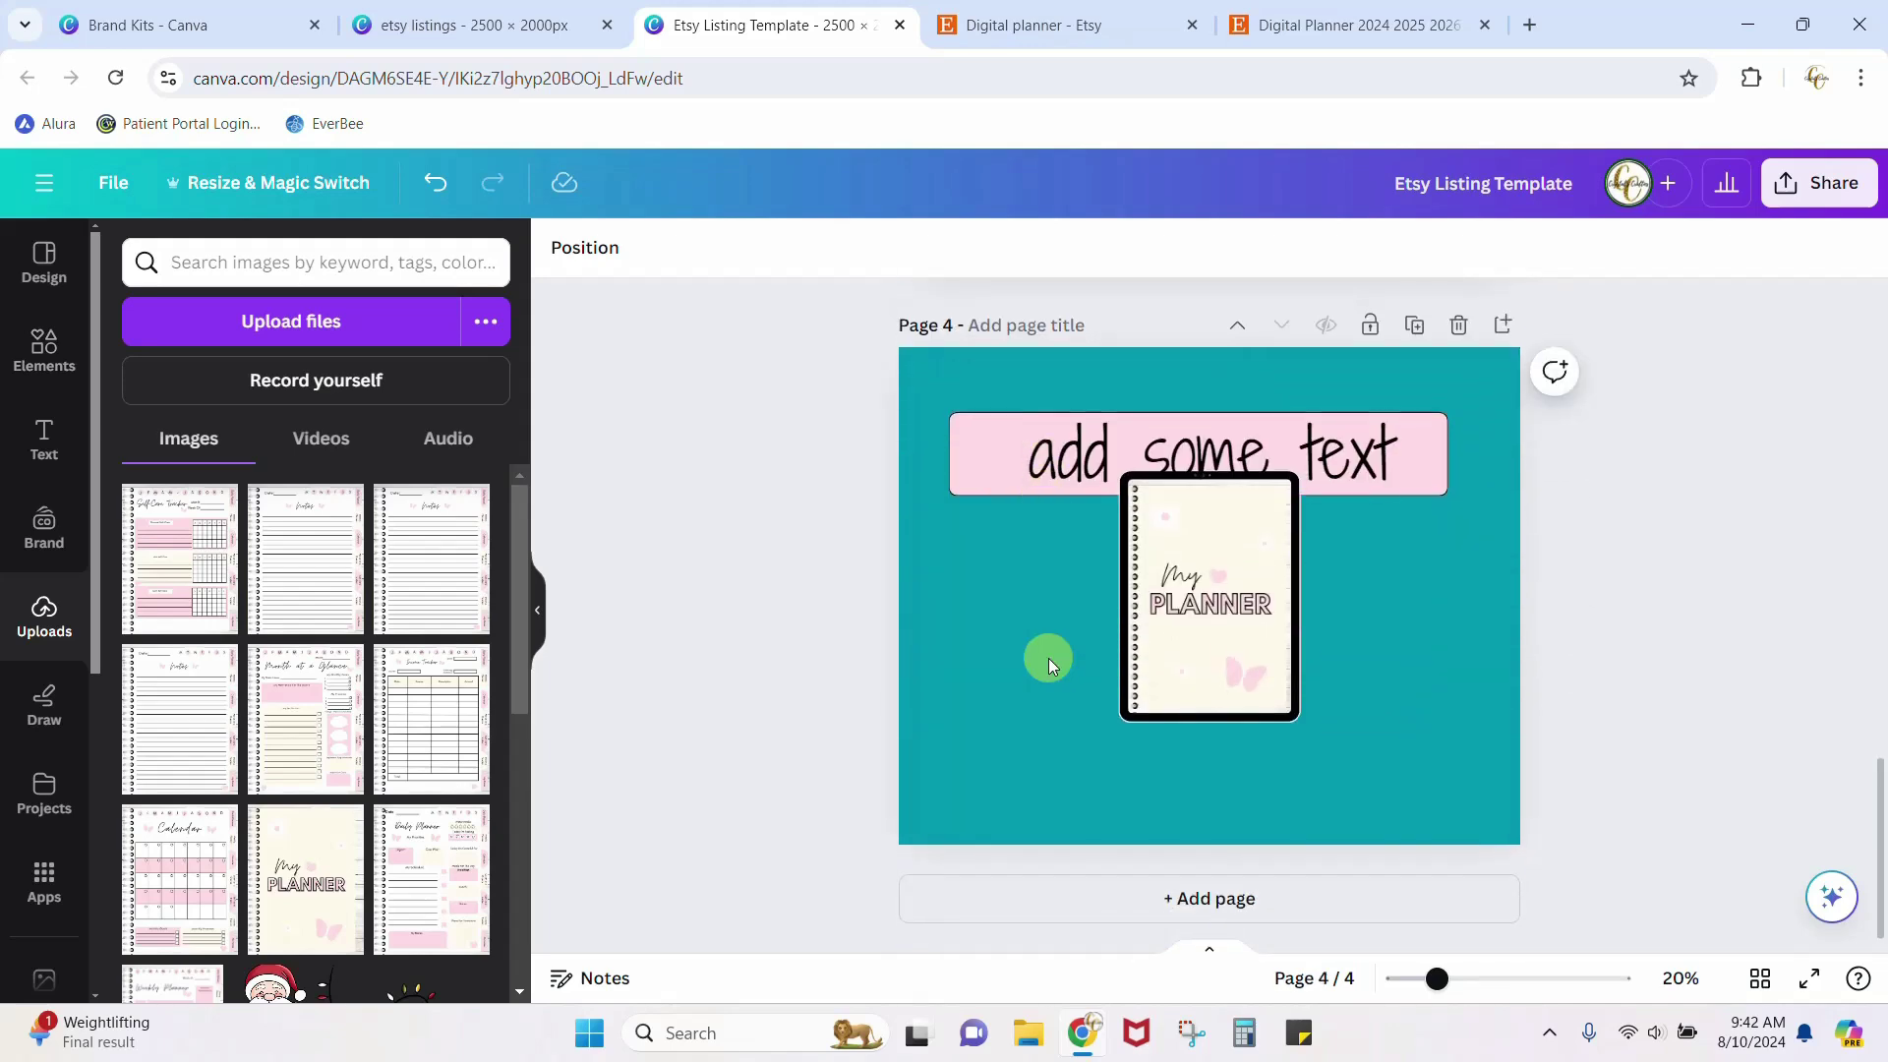
pyautogui.scroll(10, 965, 702)
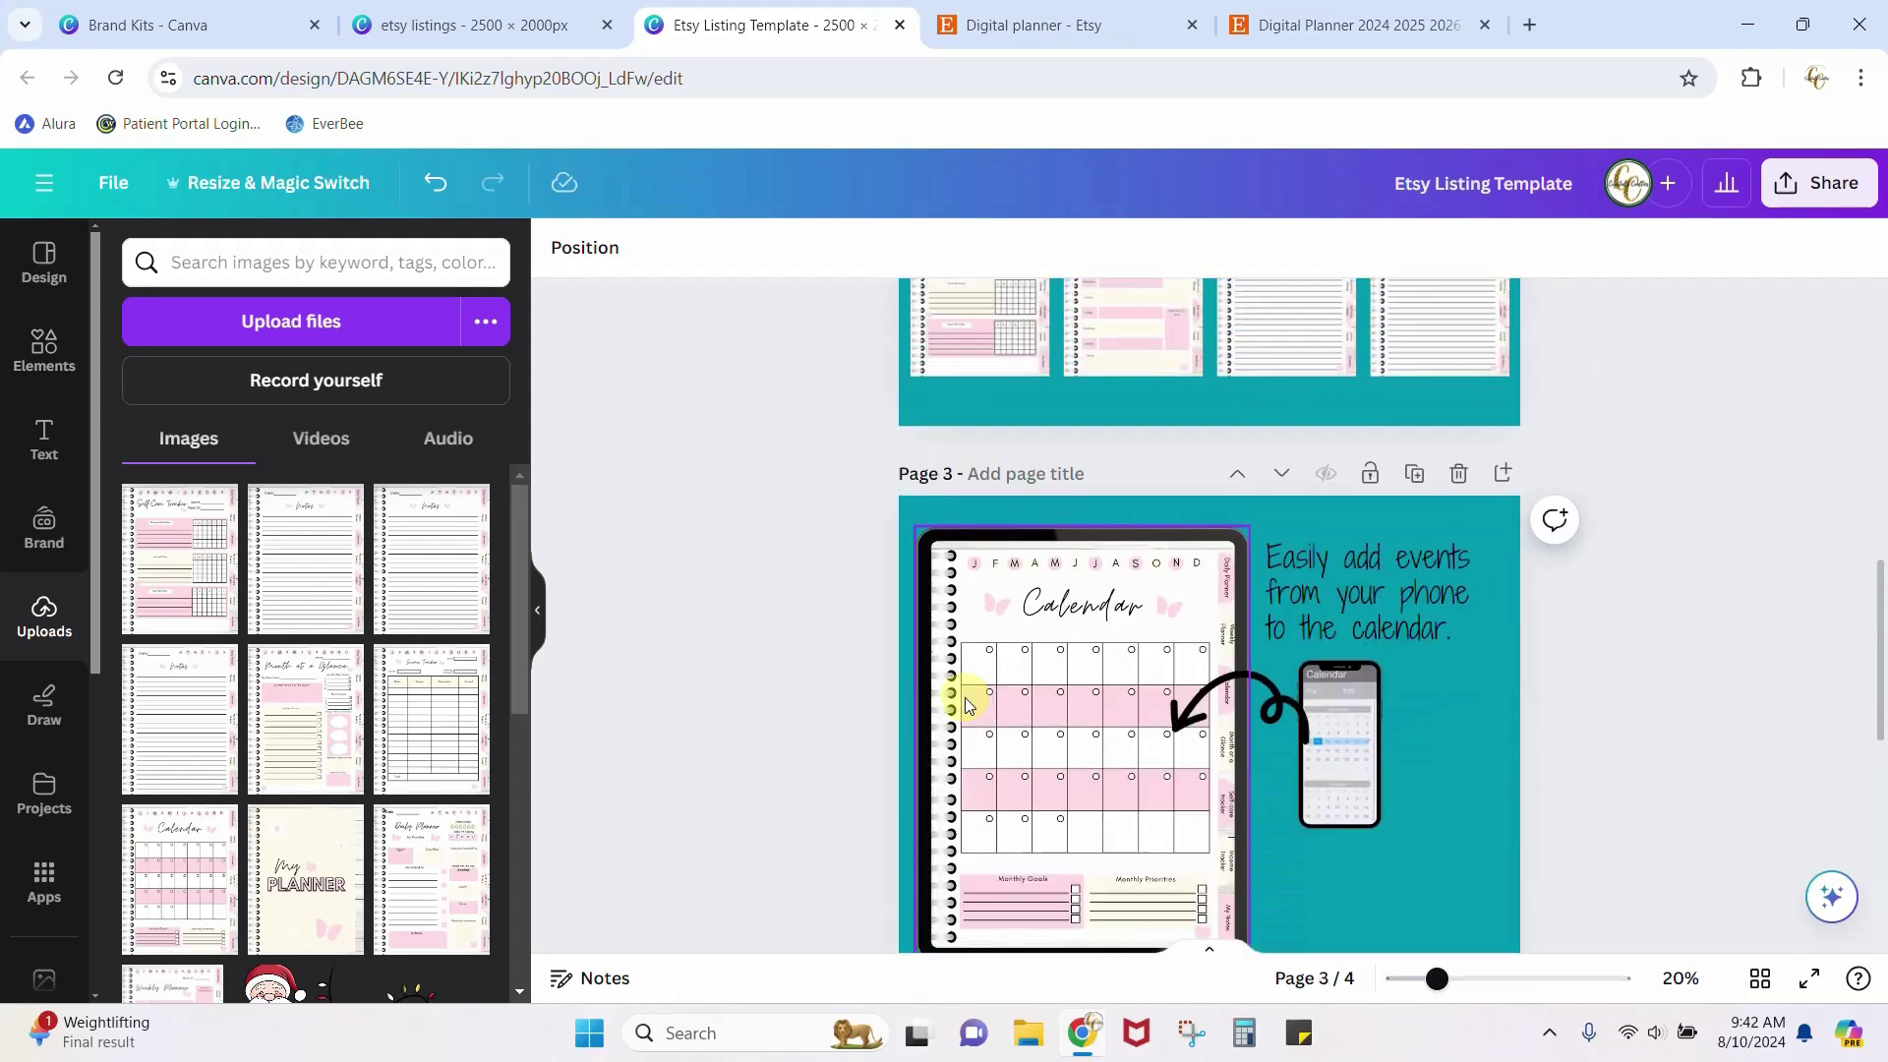
pyautogui.scroll(6, 965, 698)
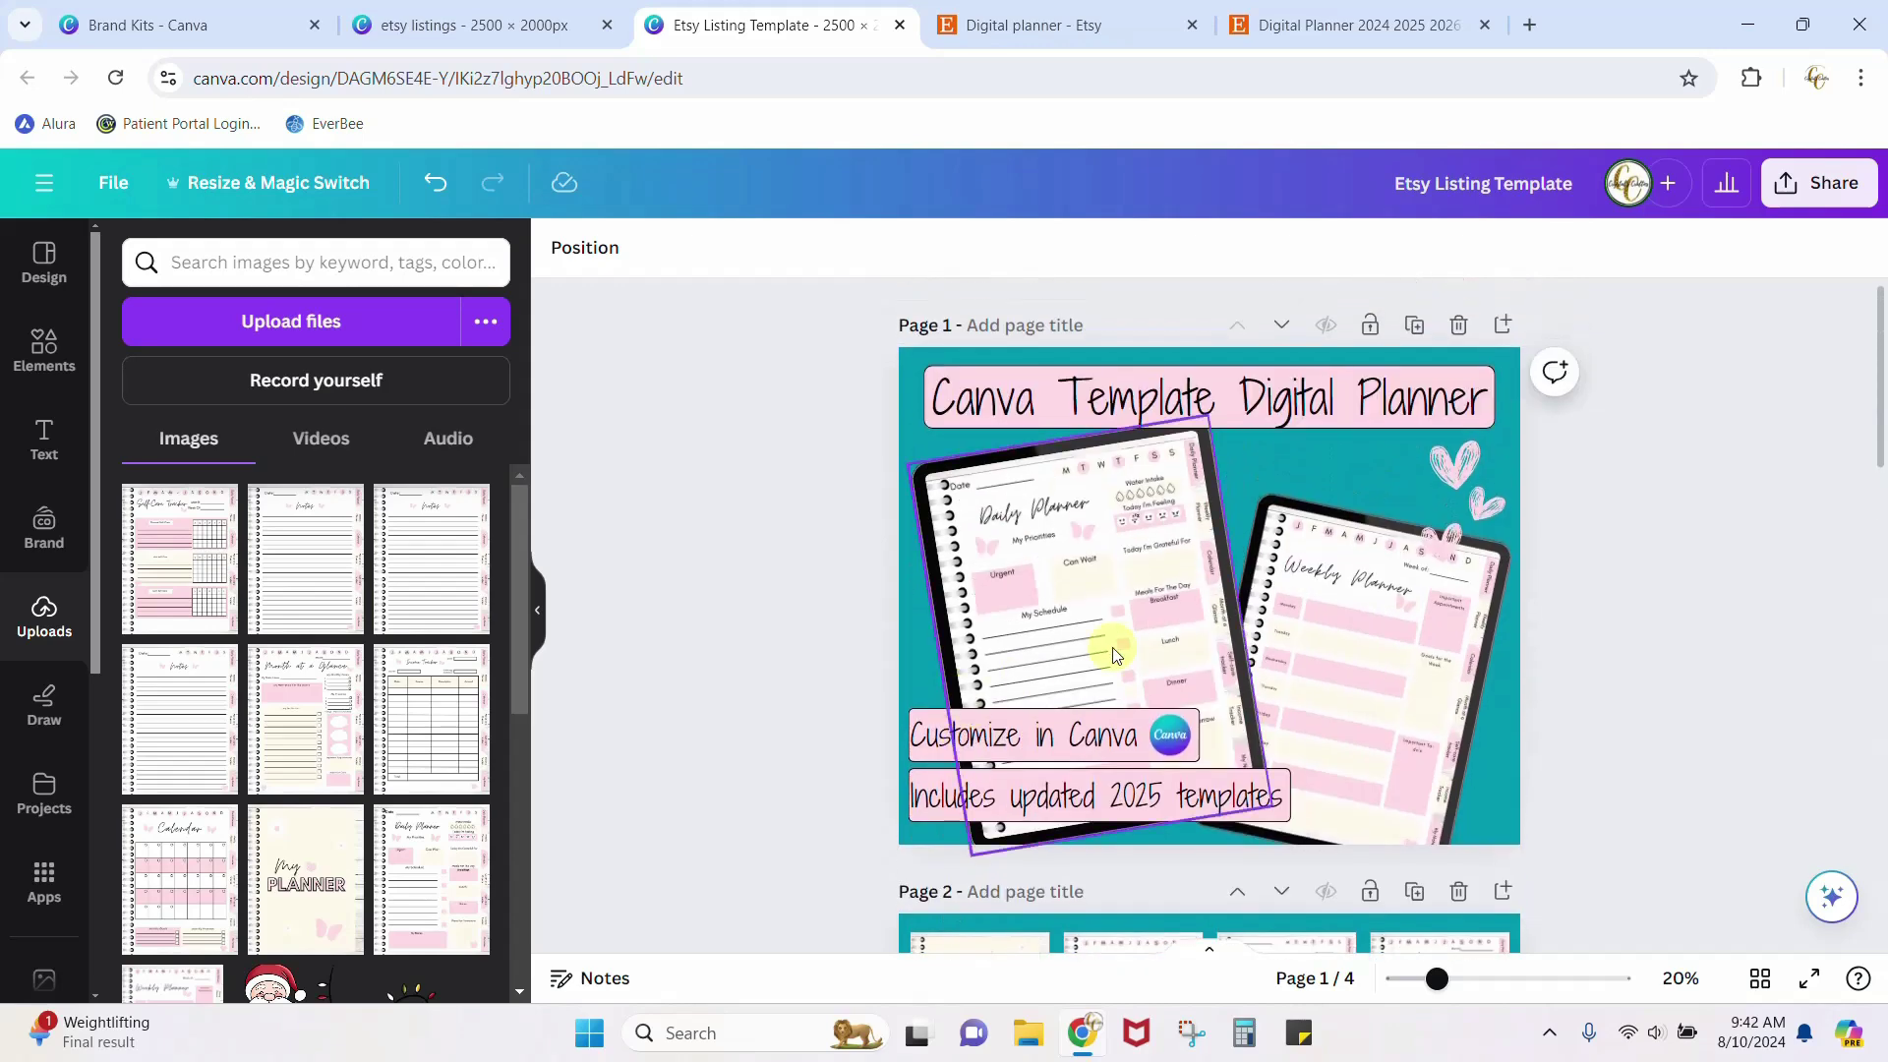
# Search the elements for "heart" and browse the heart graphics for decorations matching the listing design.
pyautogui.click(44, 349)
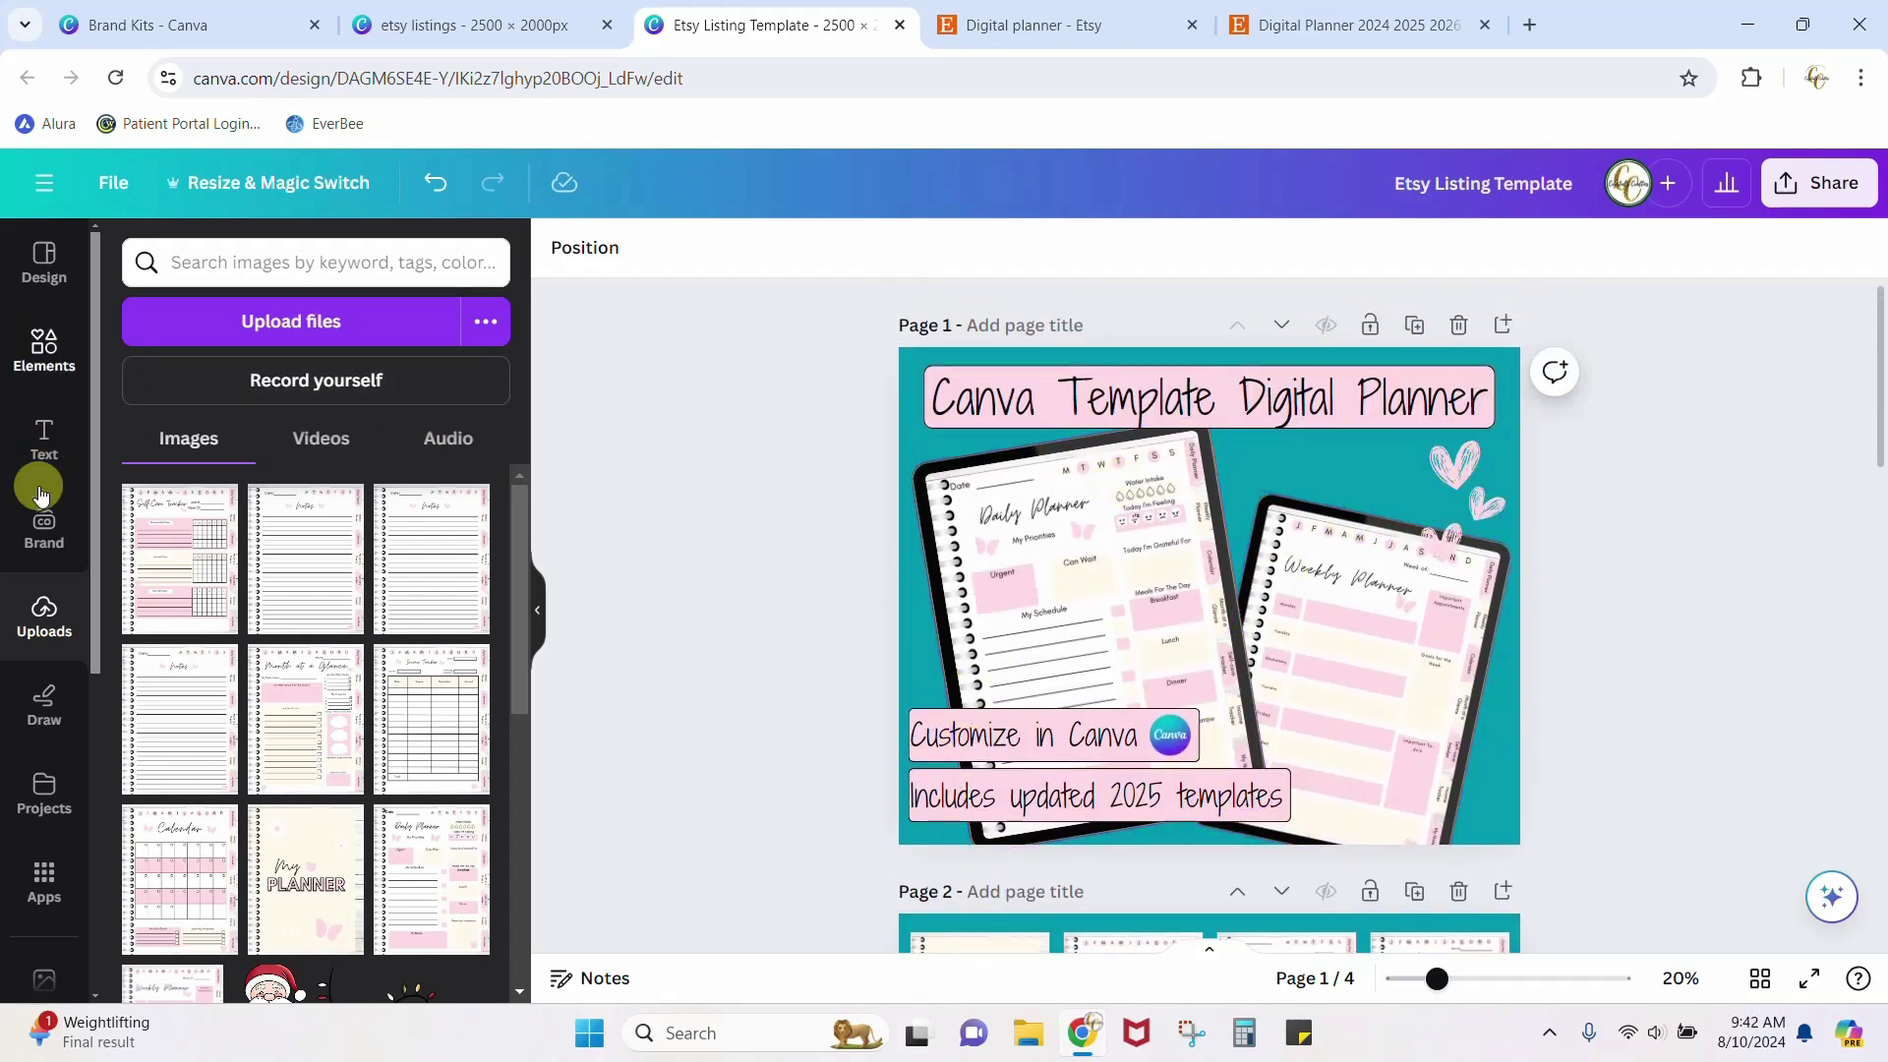
pyautogui.click(266, 261)
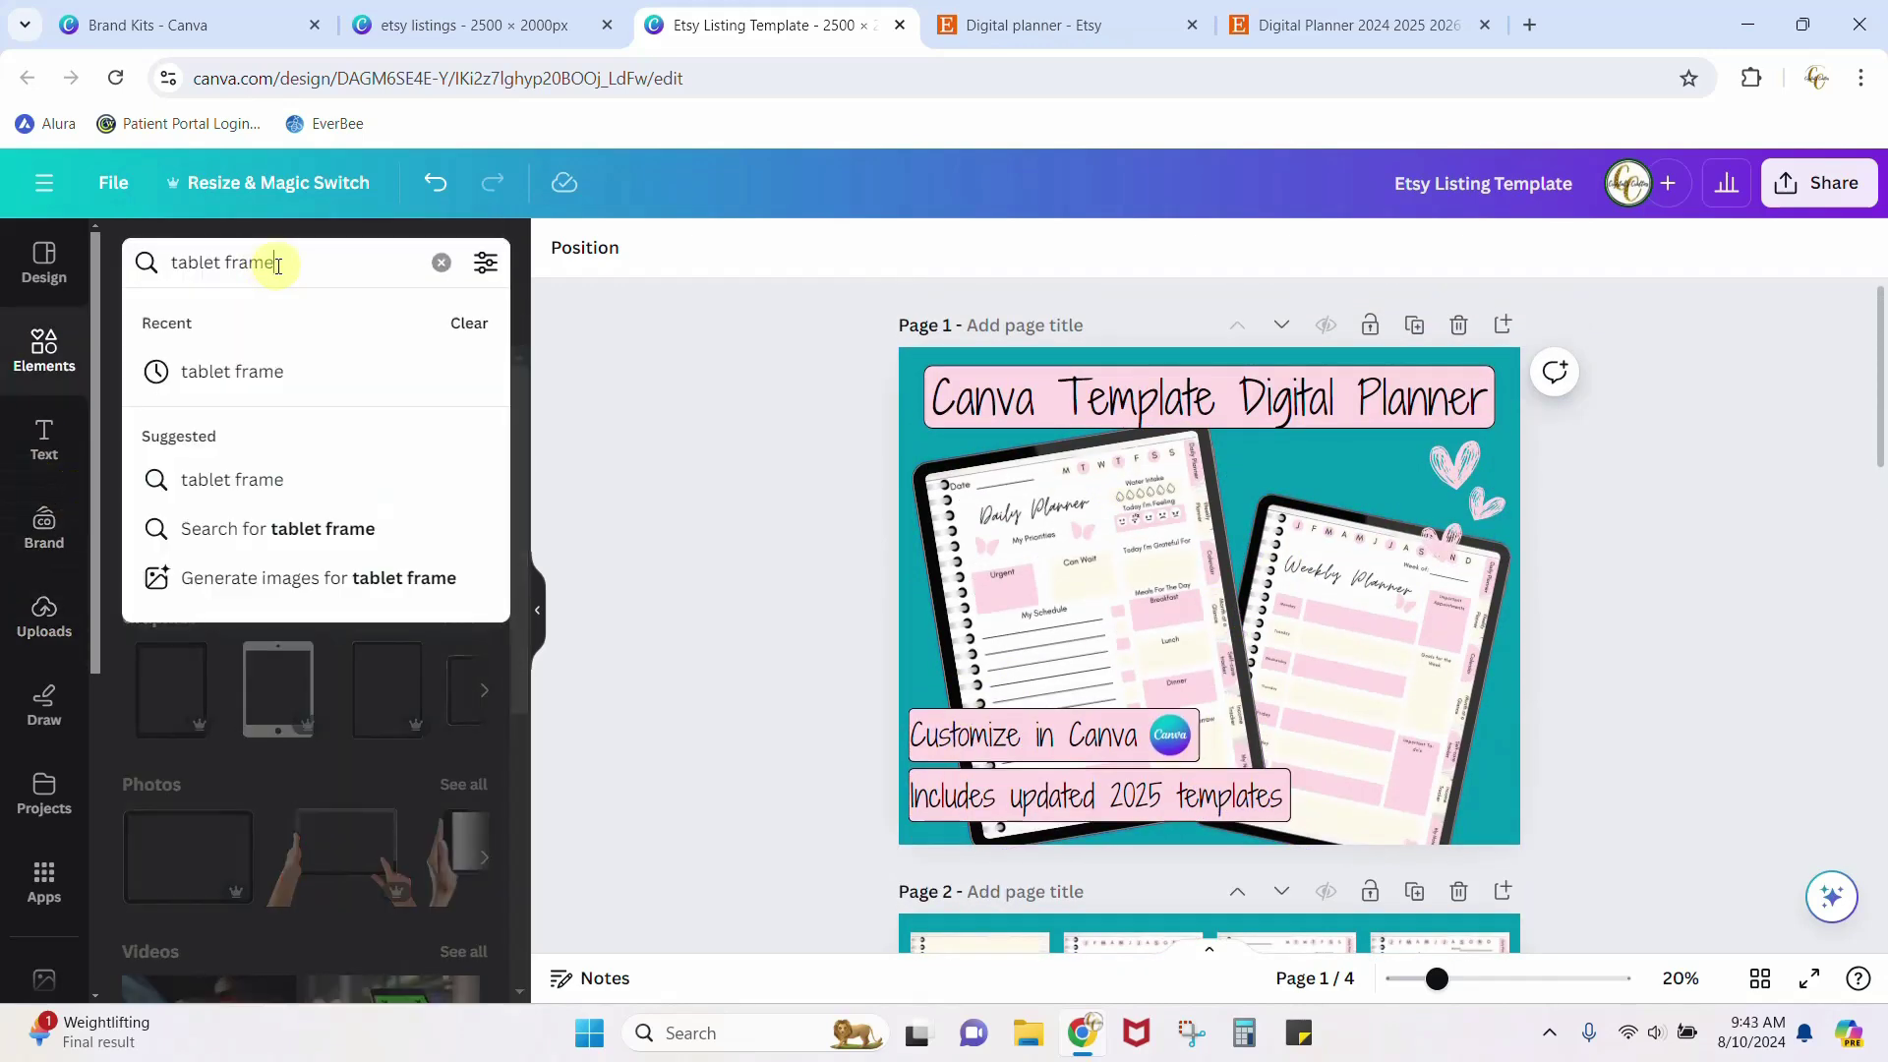
pyautogui.moveTo(276, 261); pyautogui.dragTo(84, 262)
pyautogui.write('heart')
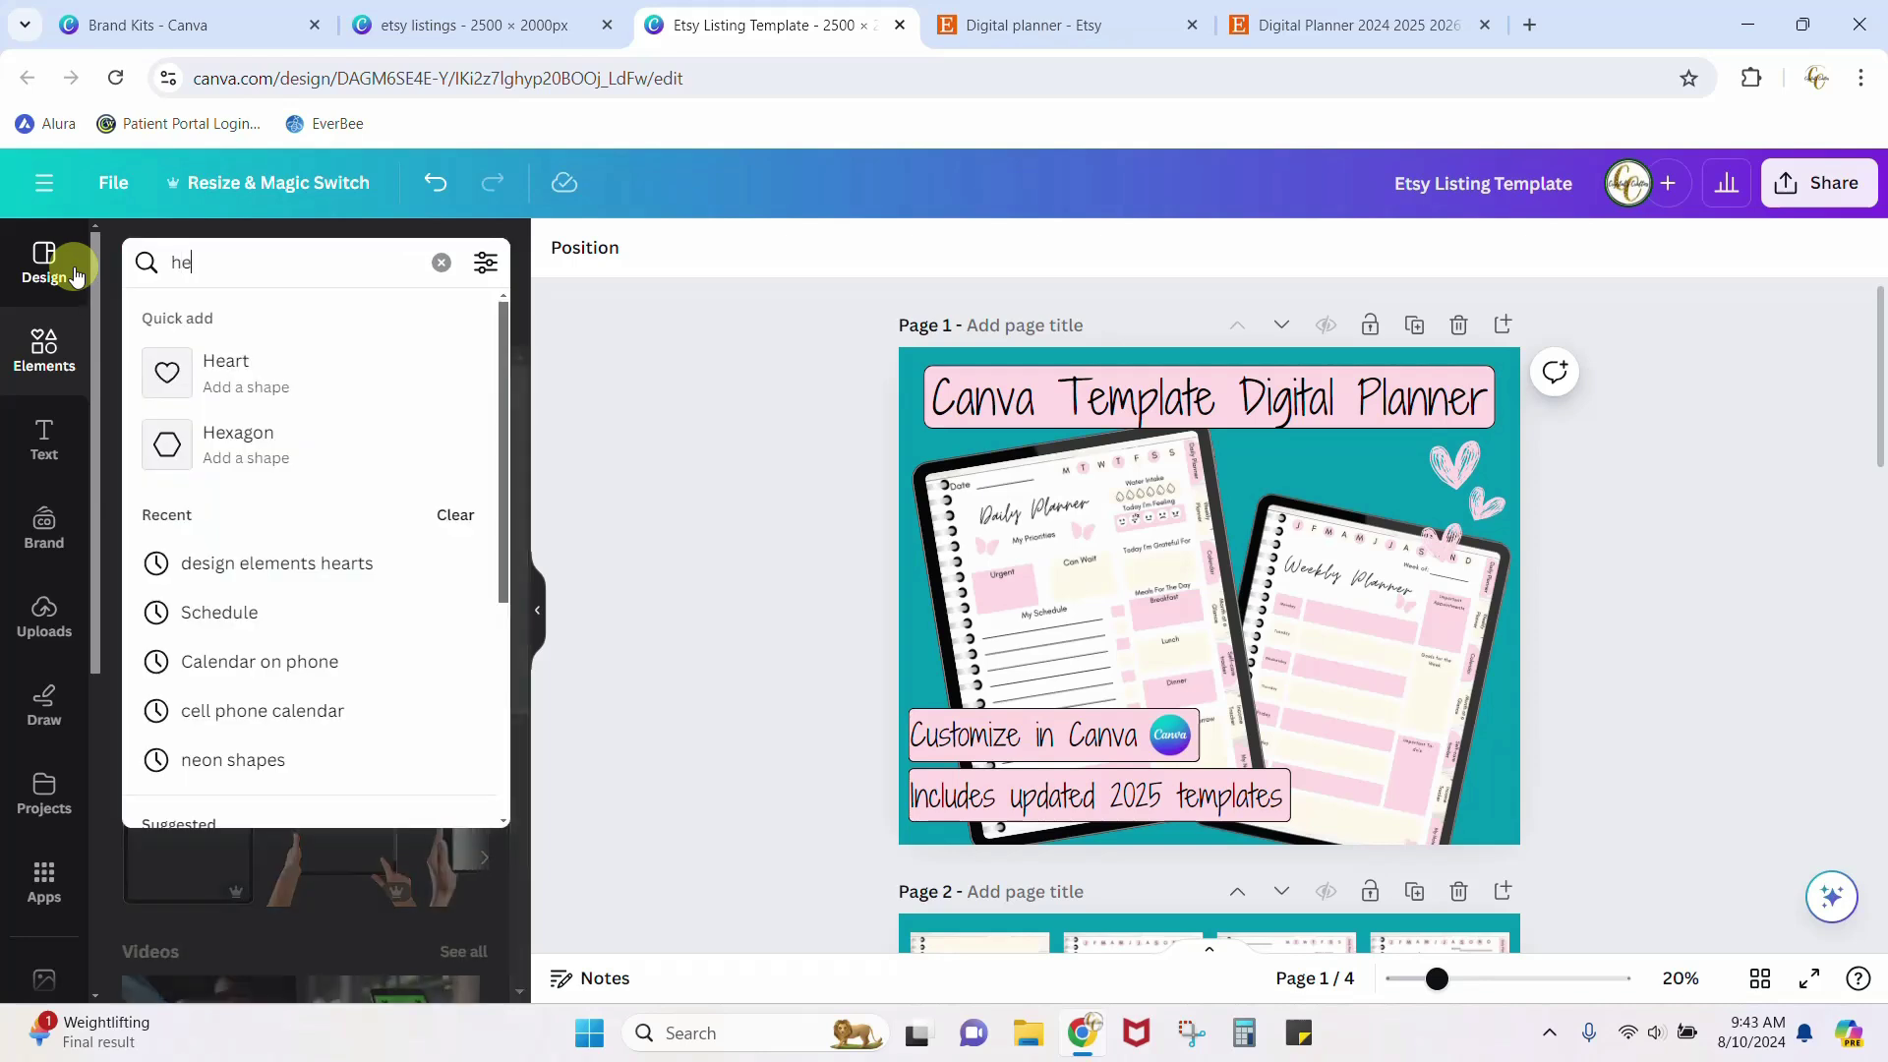
pyautogui.press('Return')
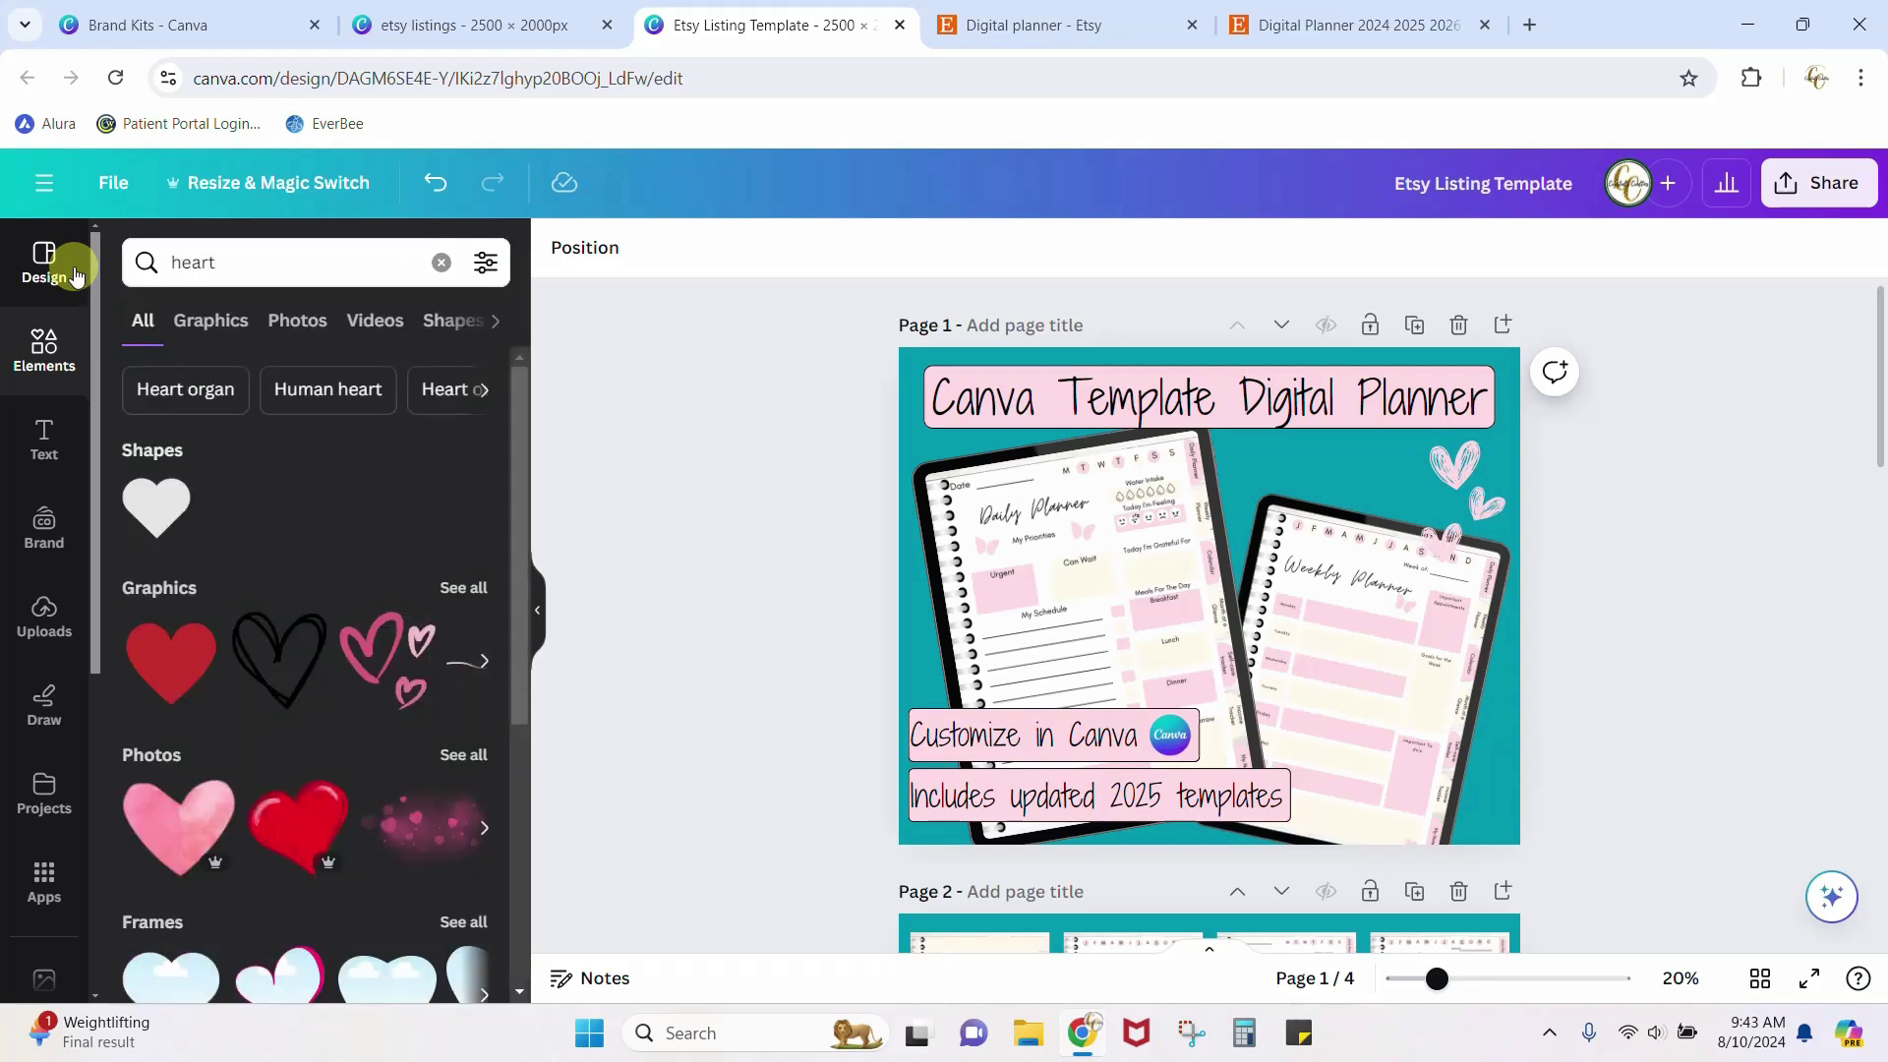
pyautogui.click(160, 602)
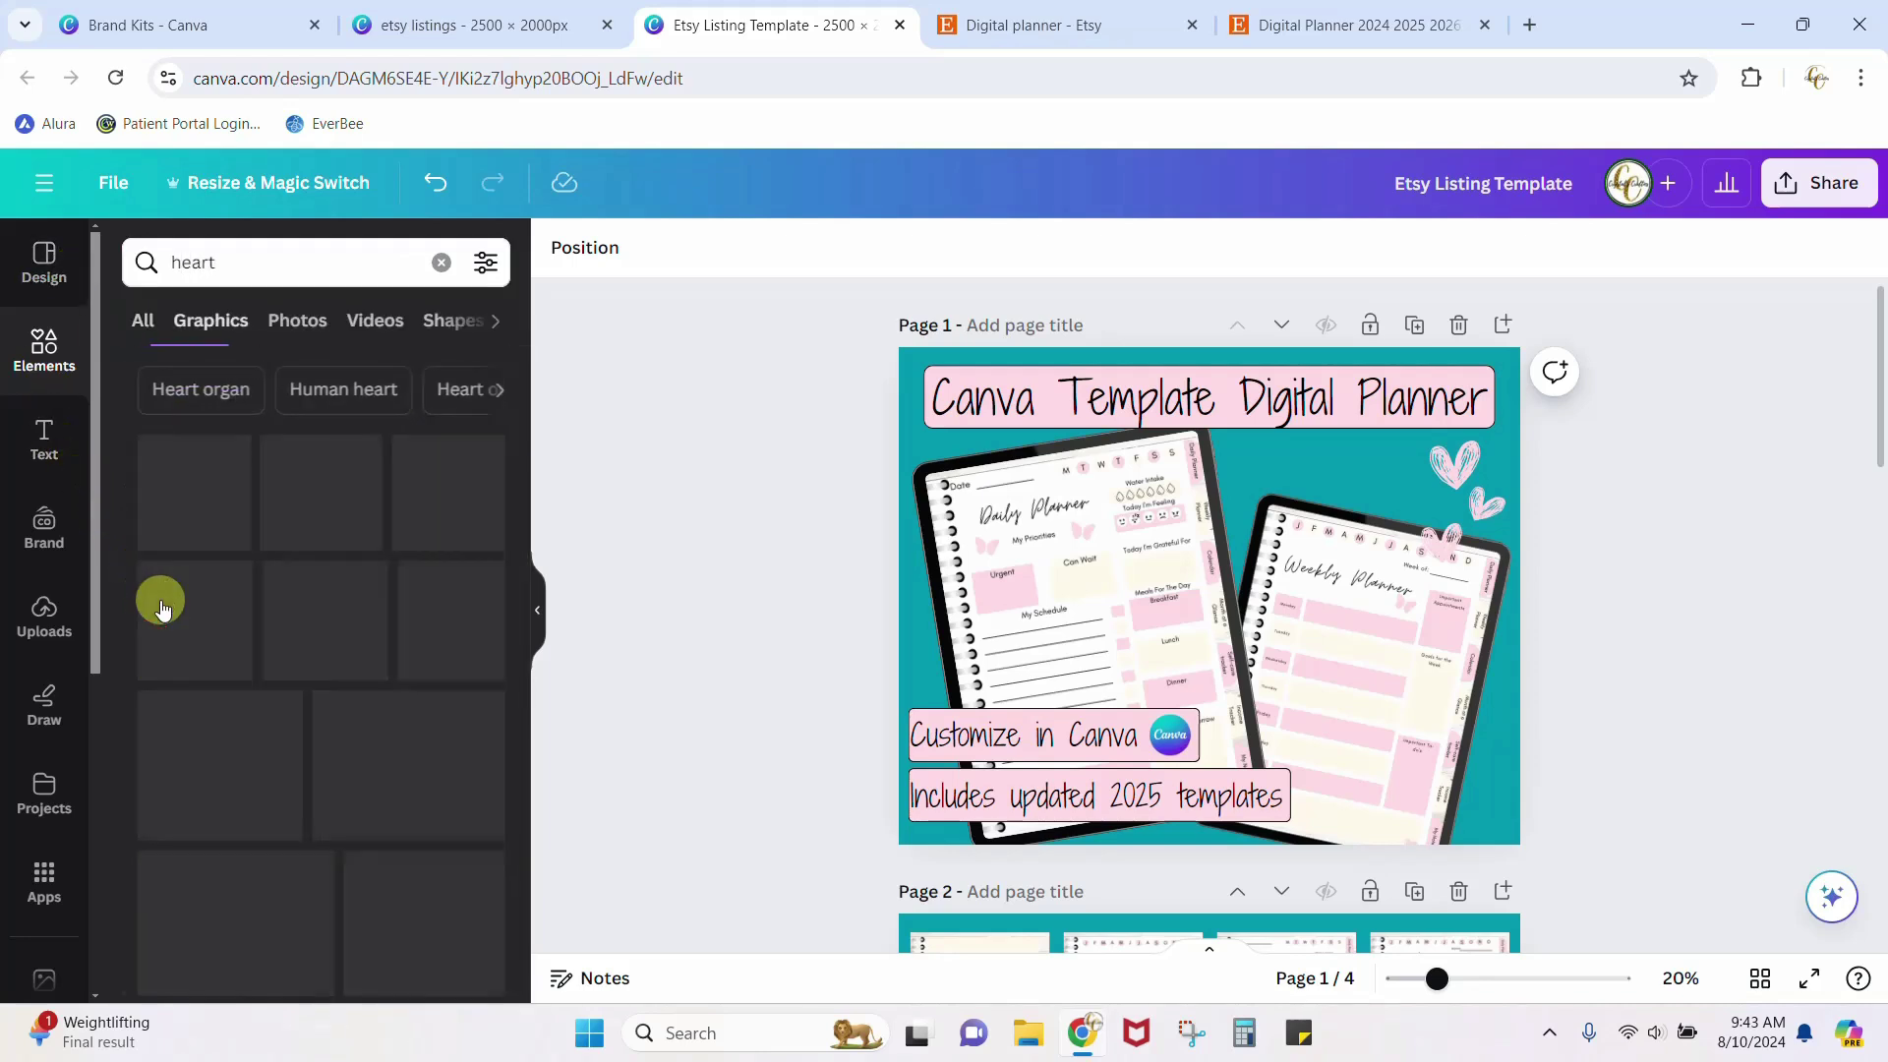
pyautogui.scroll(-2, 162, 609)
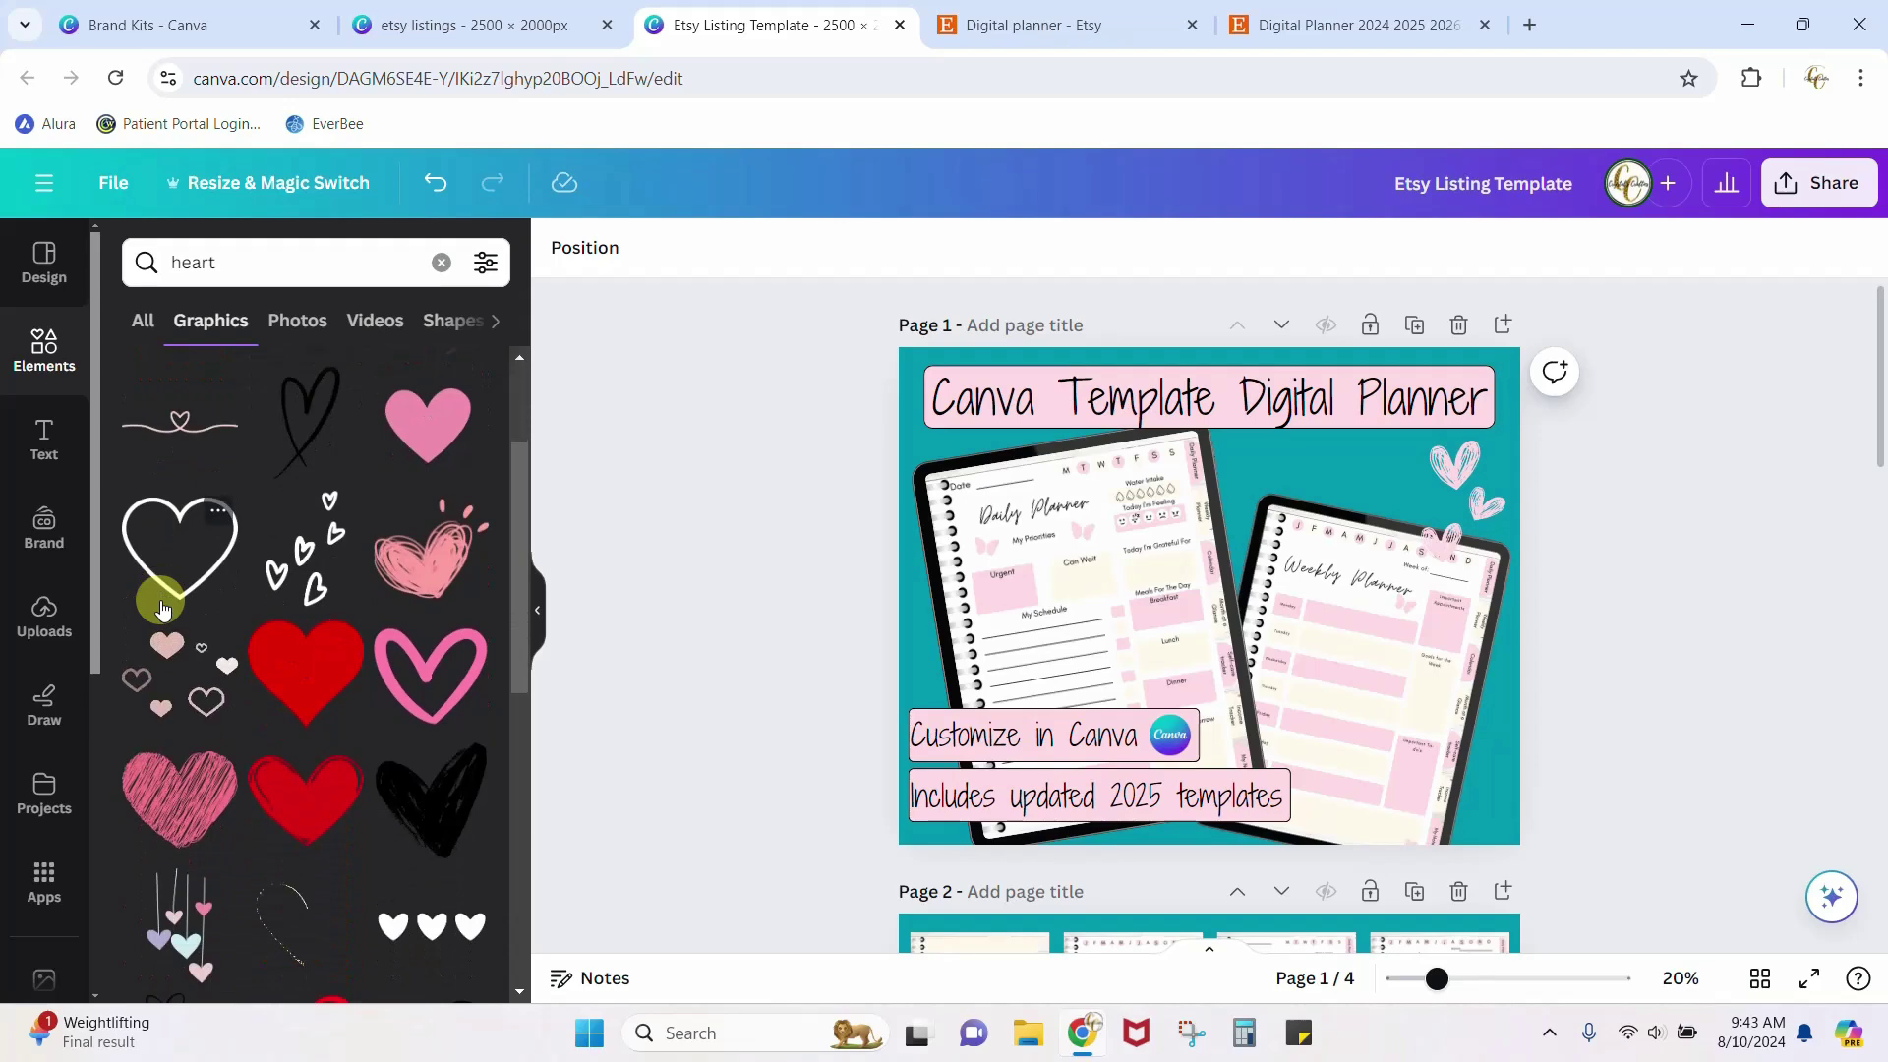
pyautogui.scroll(-5, 163, 607)
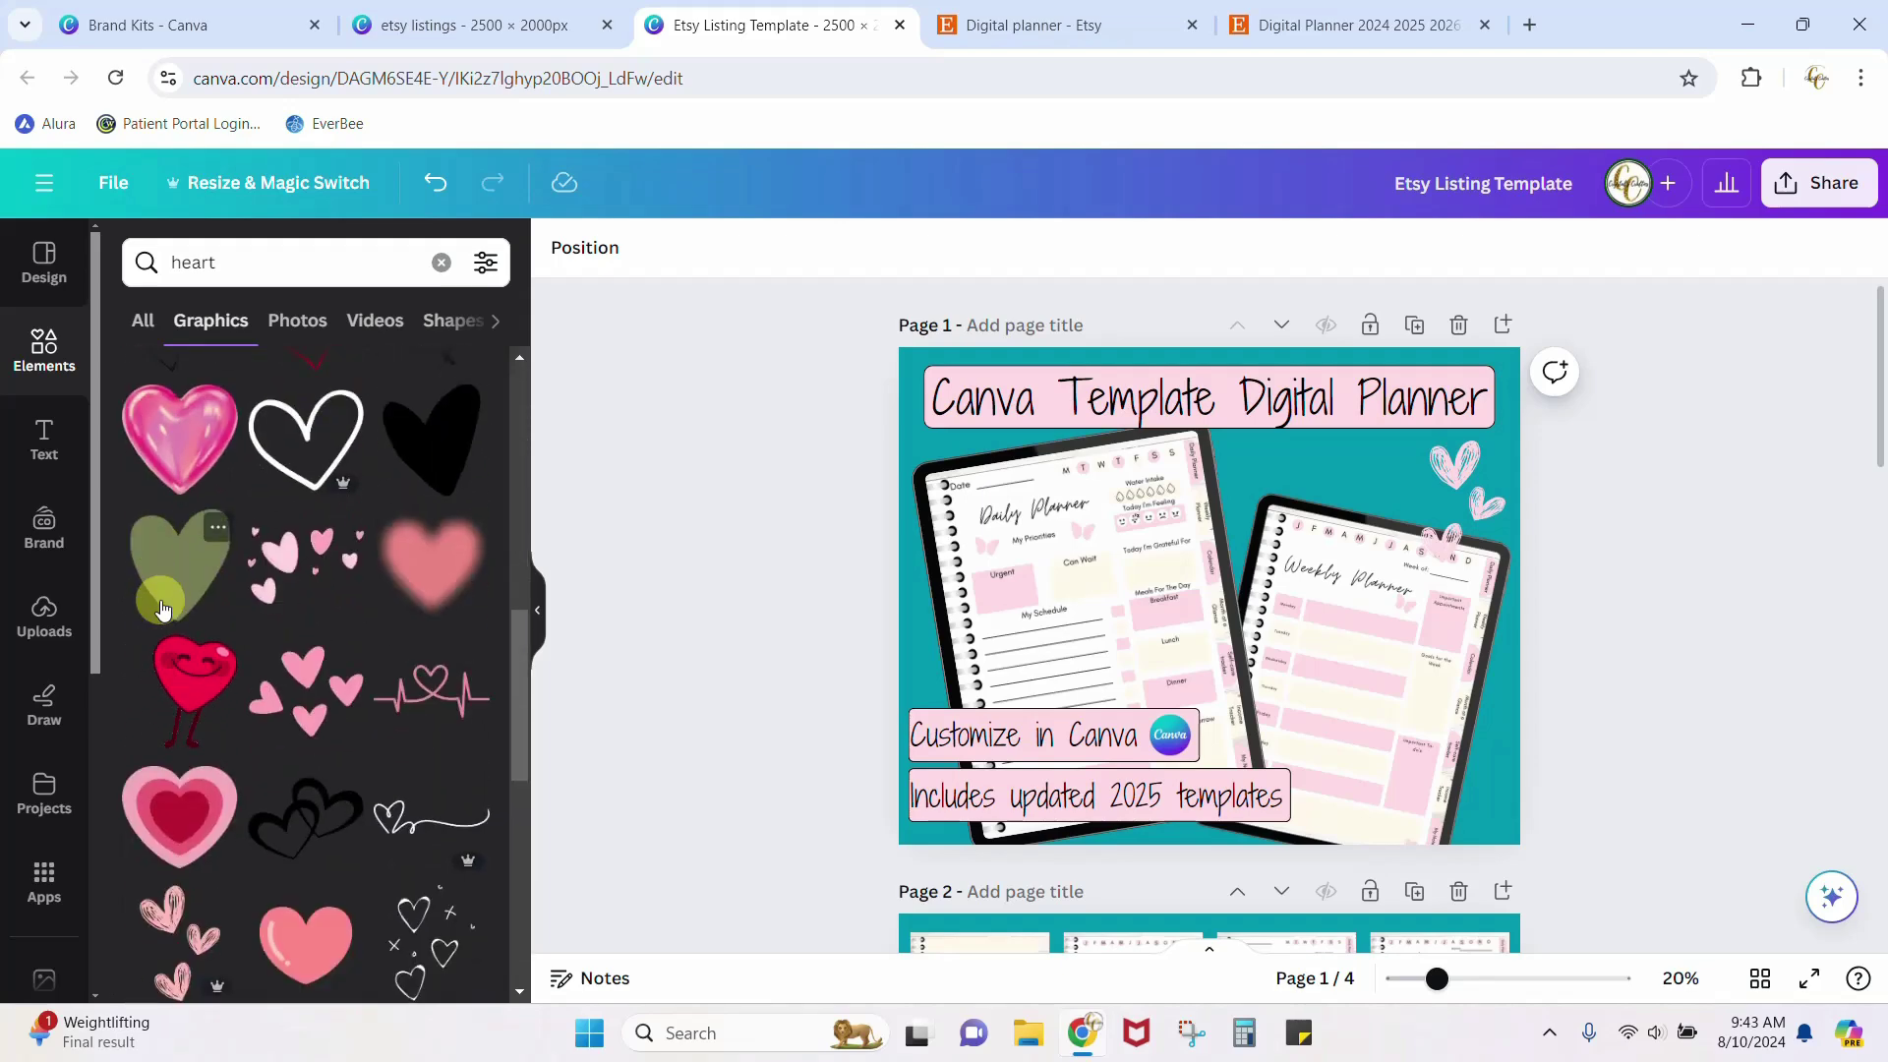
pyautogui.scroll(-3, 163, 604)
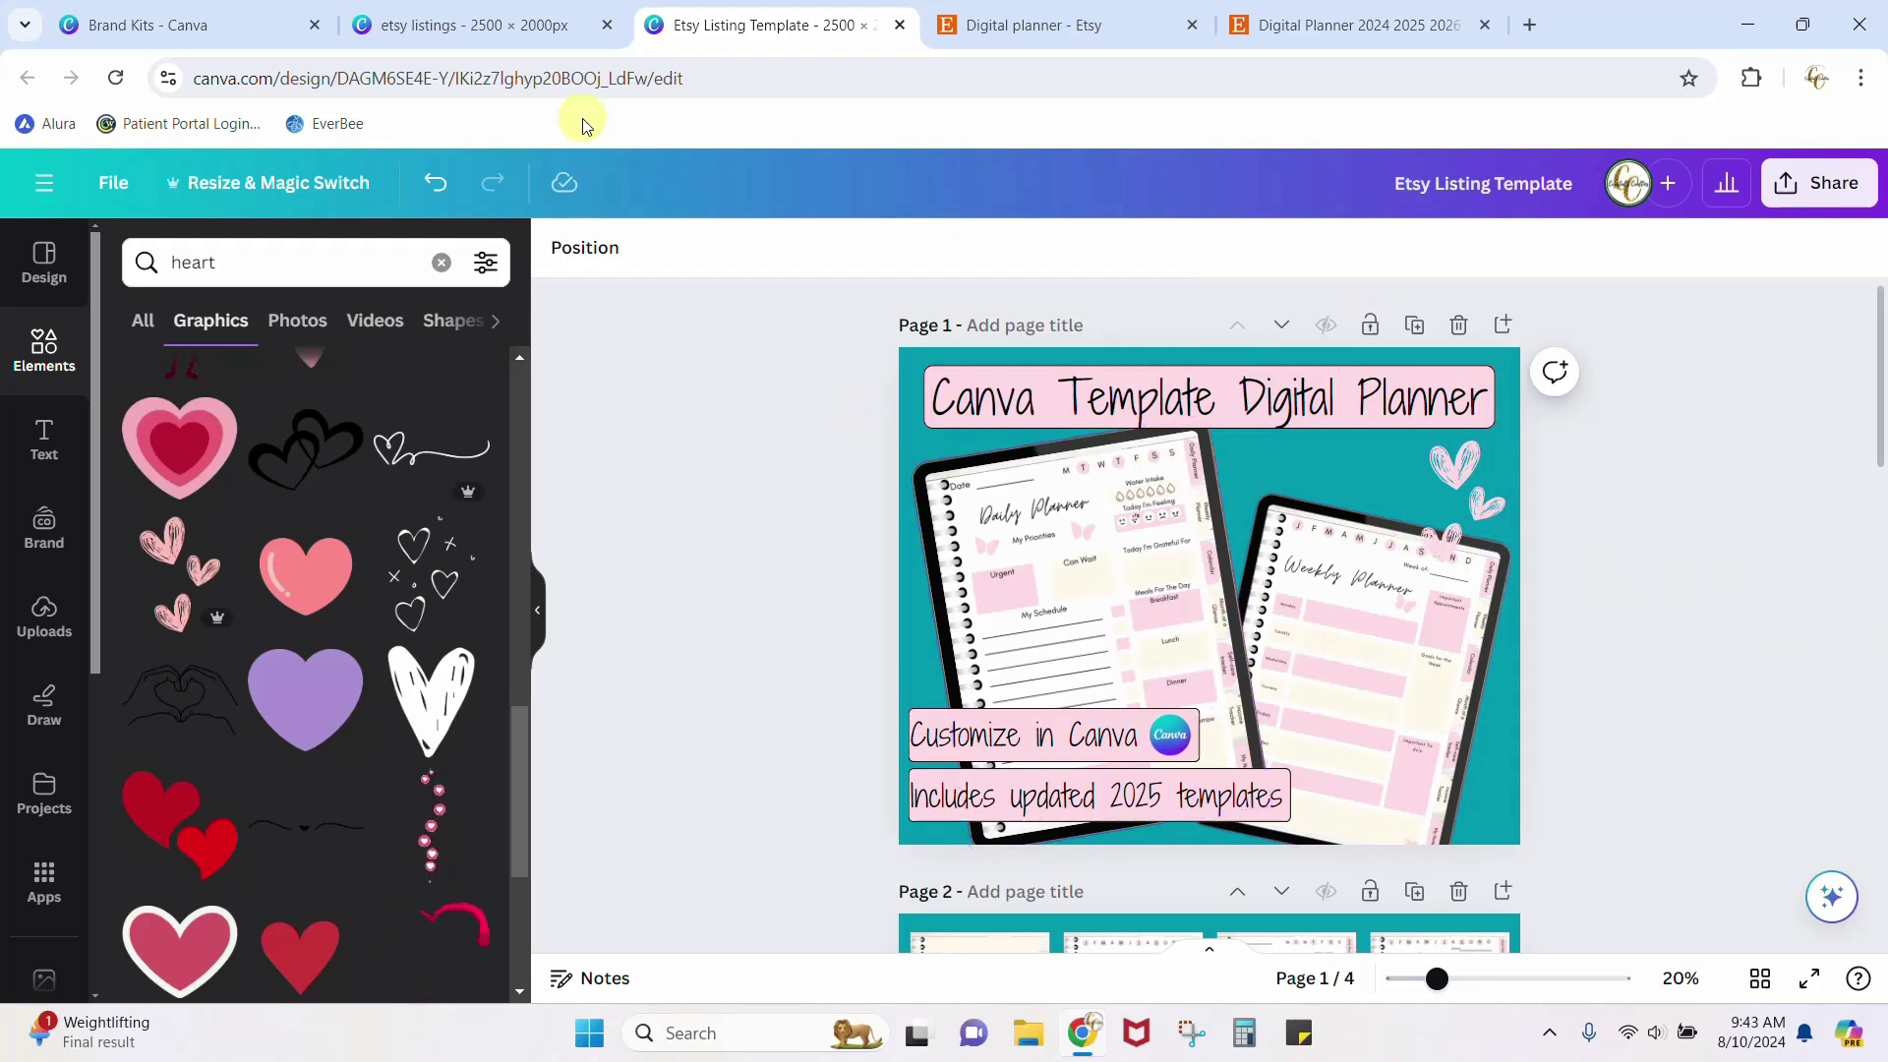
pyautogui.click(131, 187)
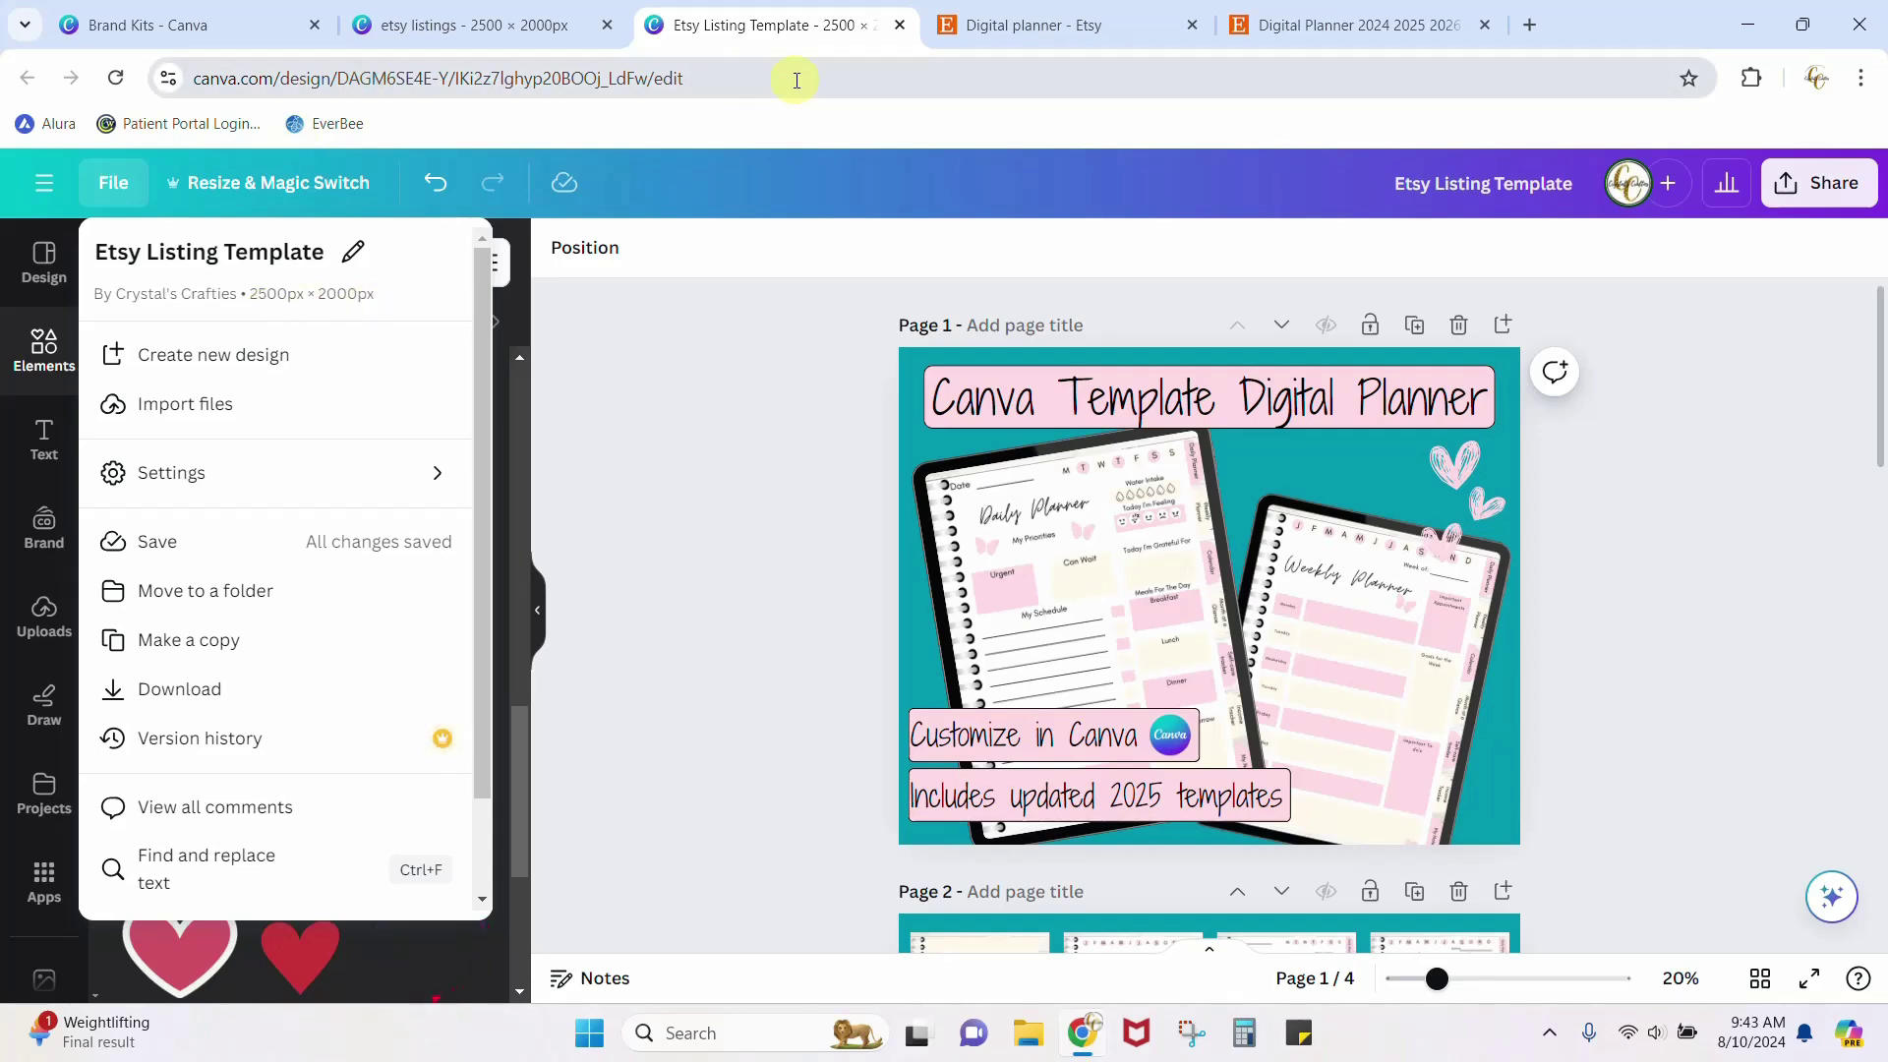
# Switch to the digital planner search results on Etsy and examine the competing listings' cover images for design ideas.
pyautogui.click(1082, 27)
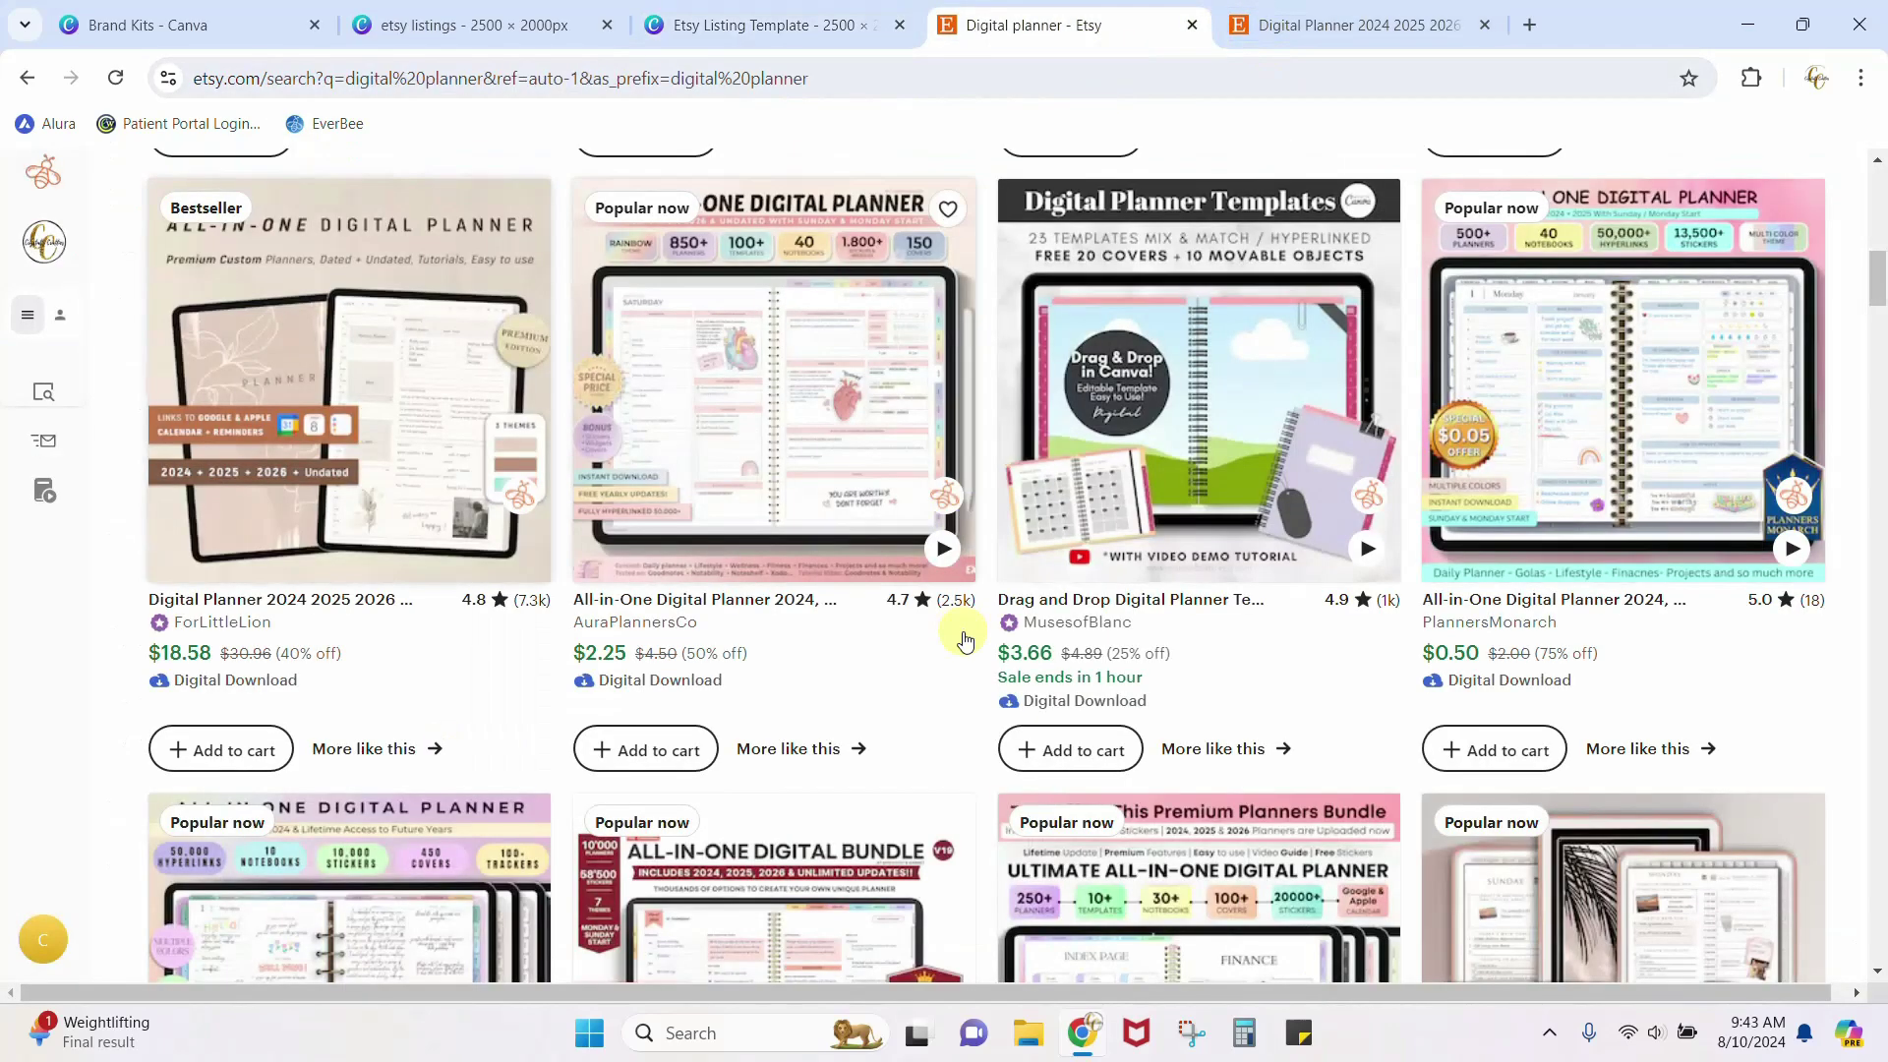
pyautogui.scroll(-6, 755, 512)
pyautogui.scroll(-8, 754, 511)
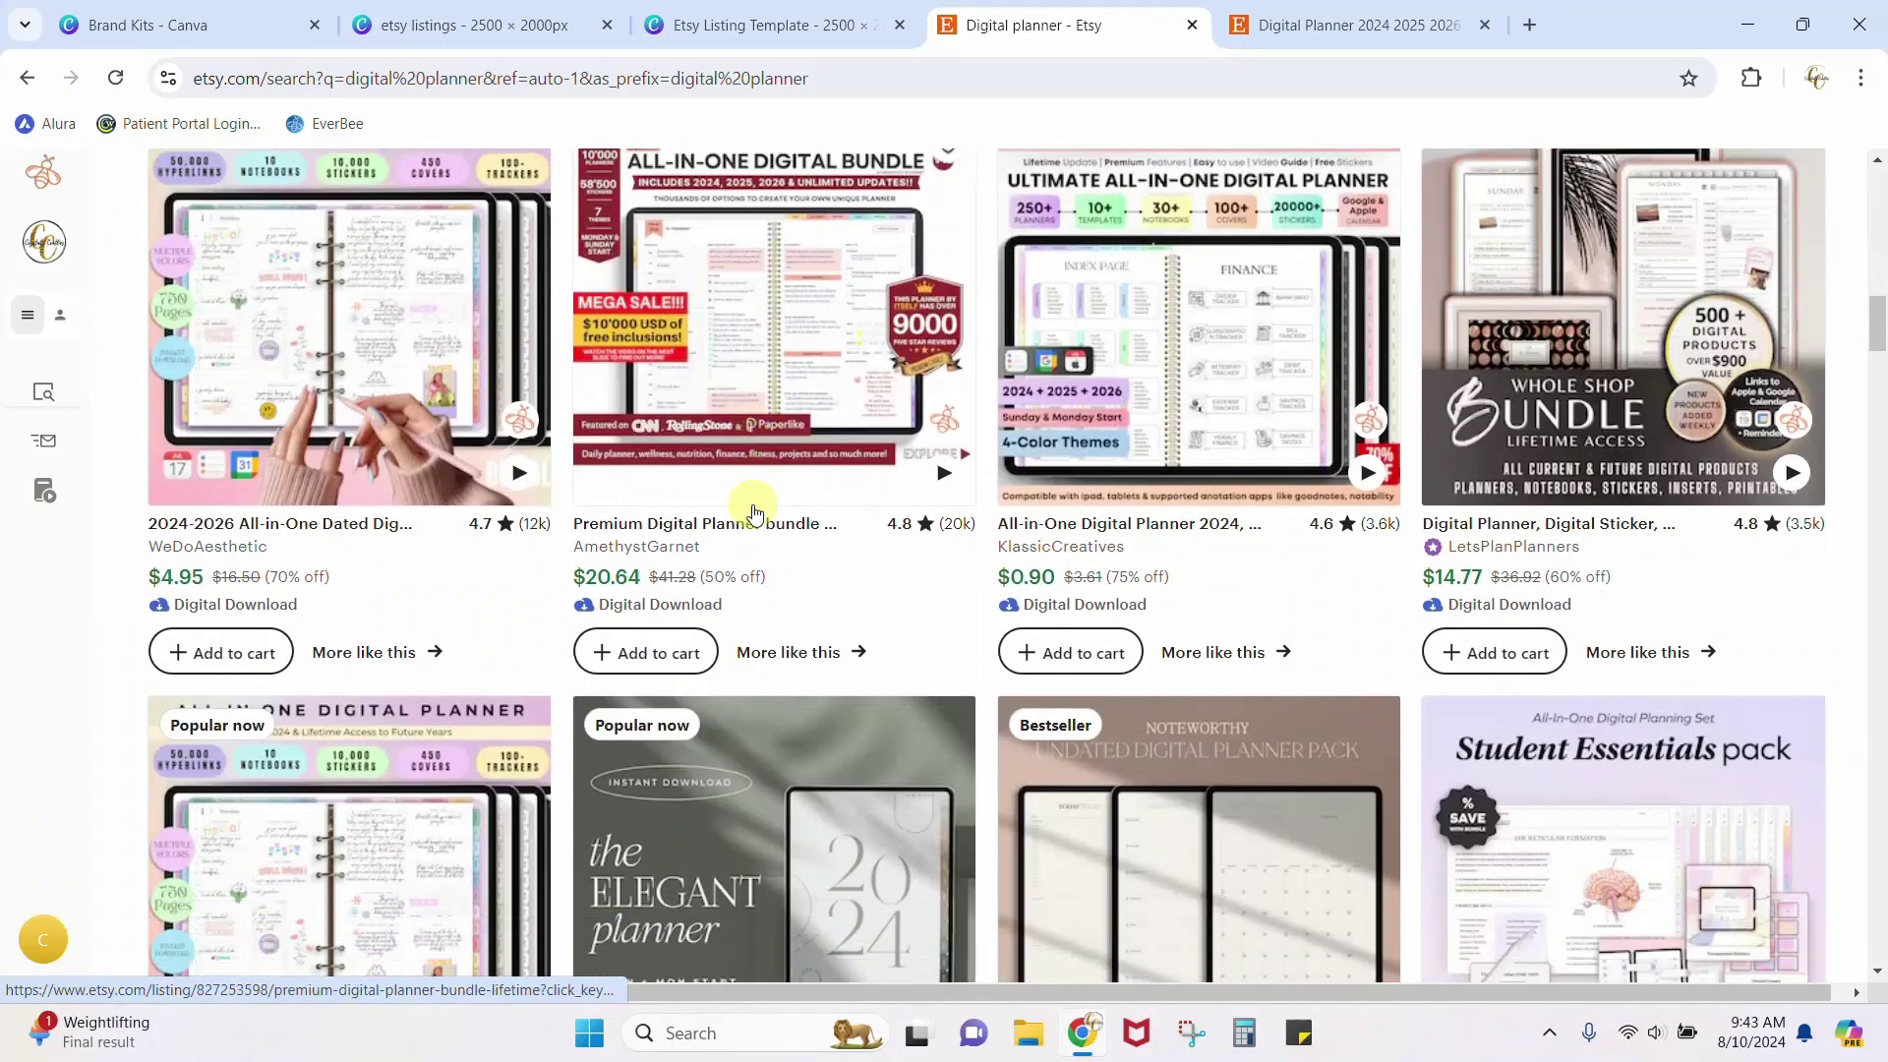
pyautogui.scroll(-2, 755, 512)
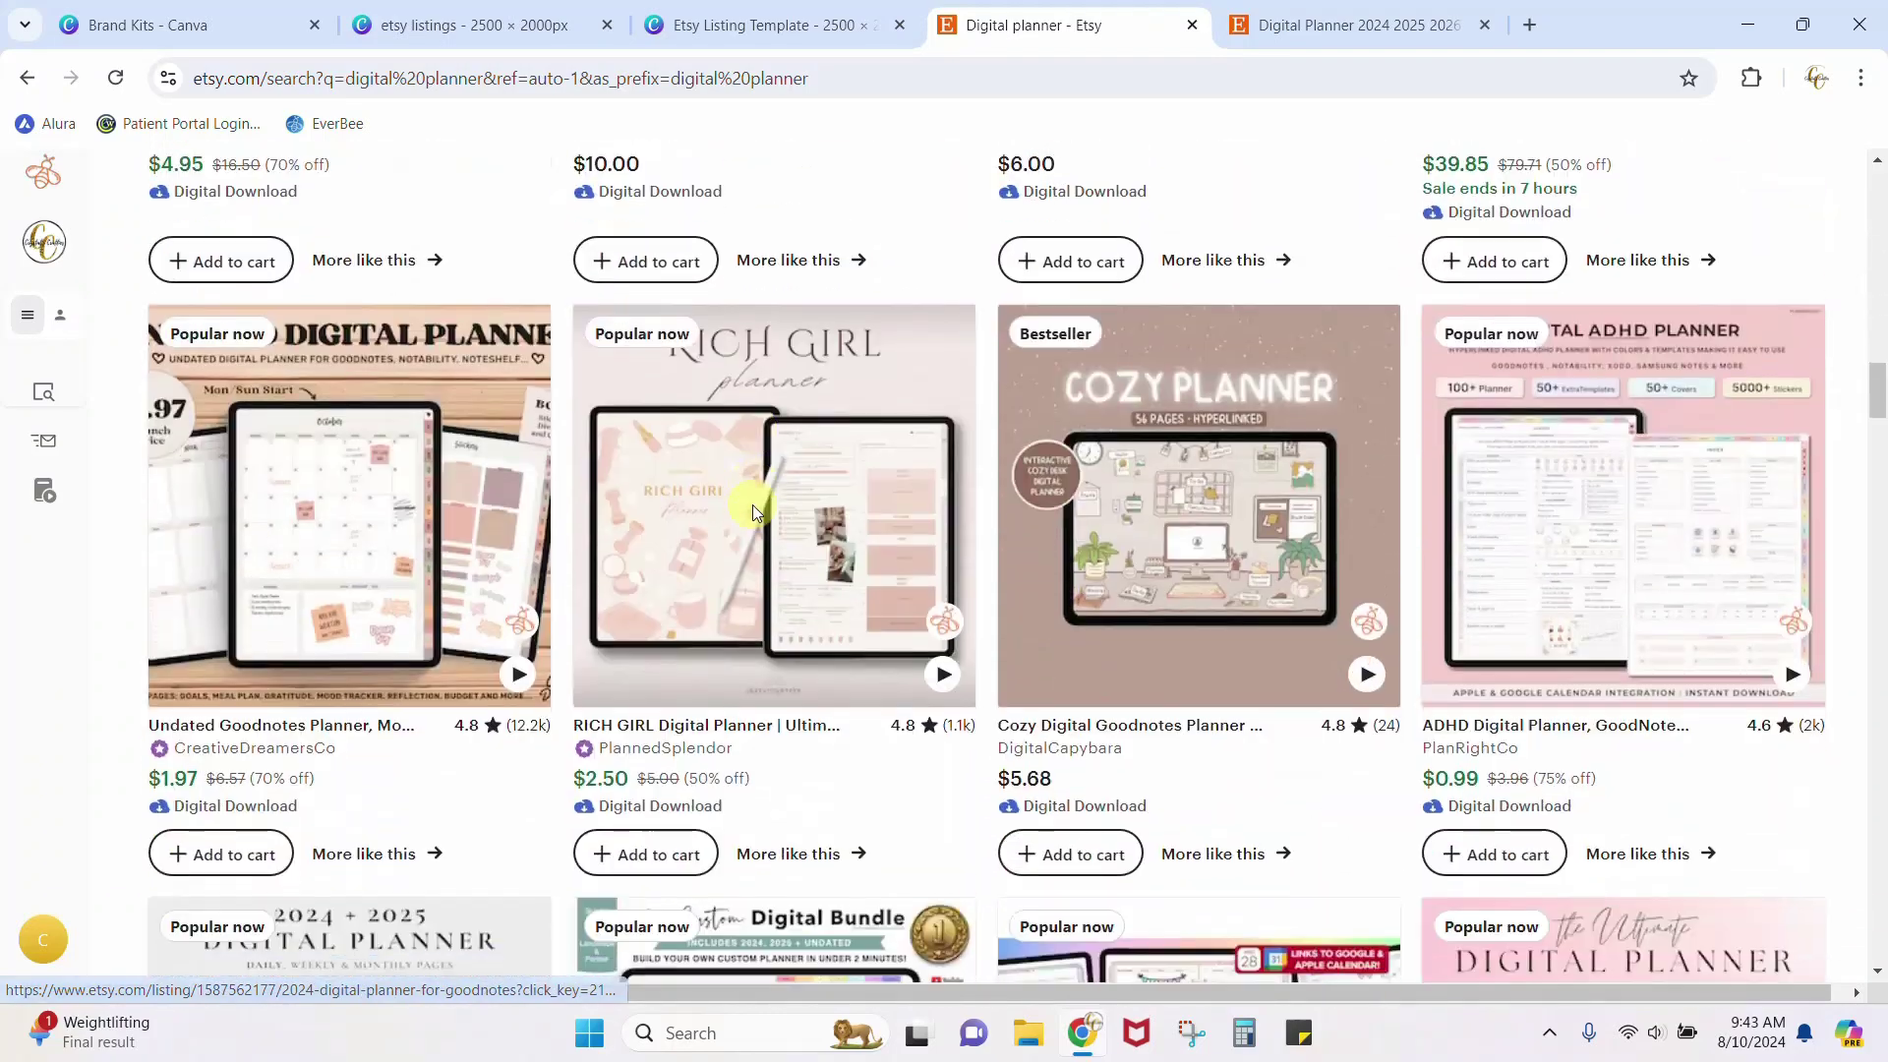
pyautogui.scroll(-3, 835, 516)
pyautogui.scroll(-9, 836, 513)
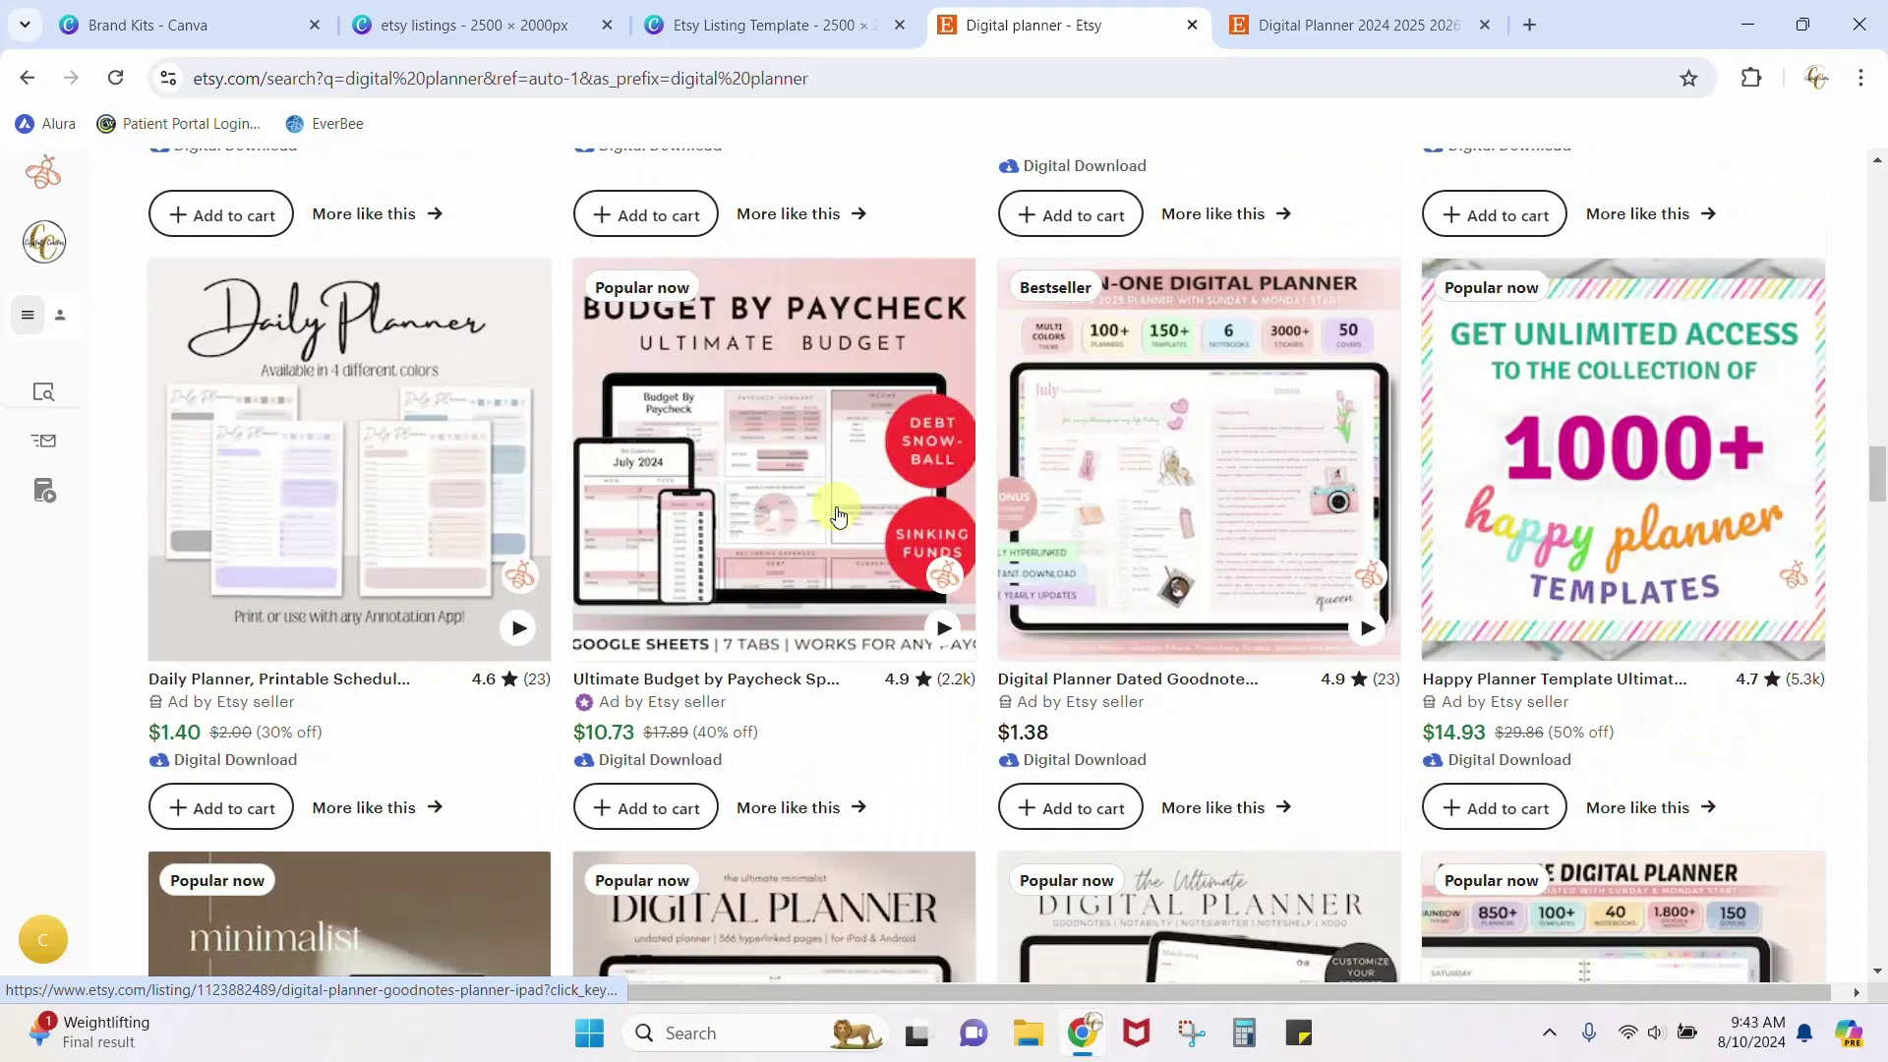
pyautogui.moveTo(836, 513)
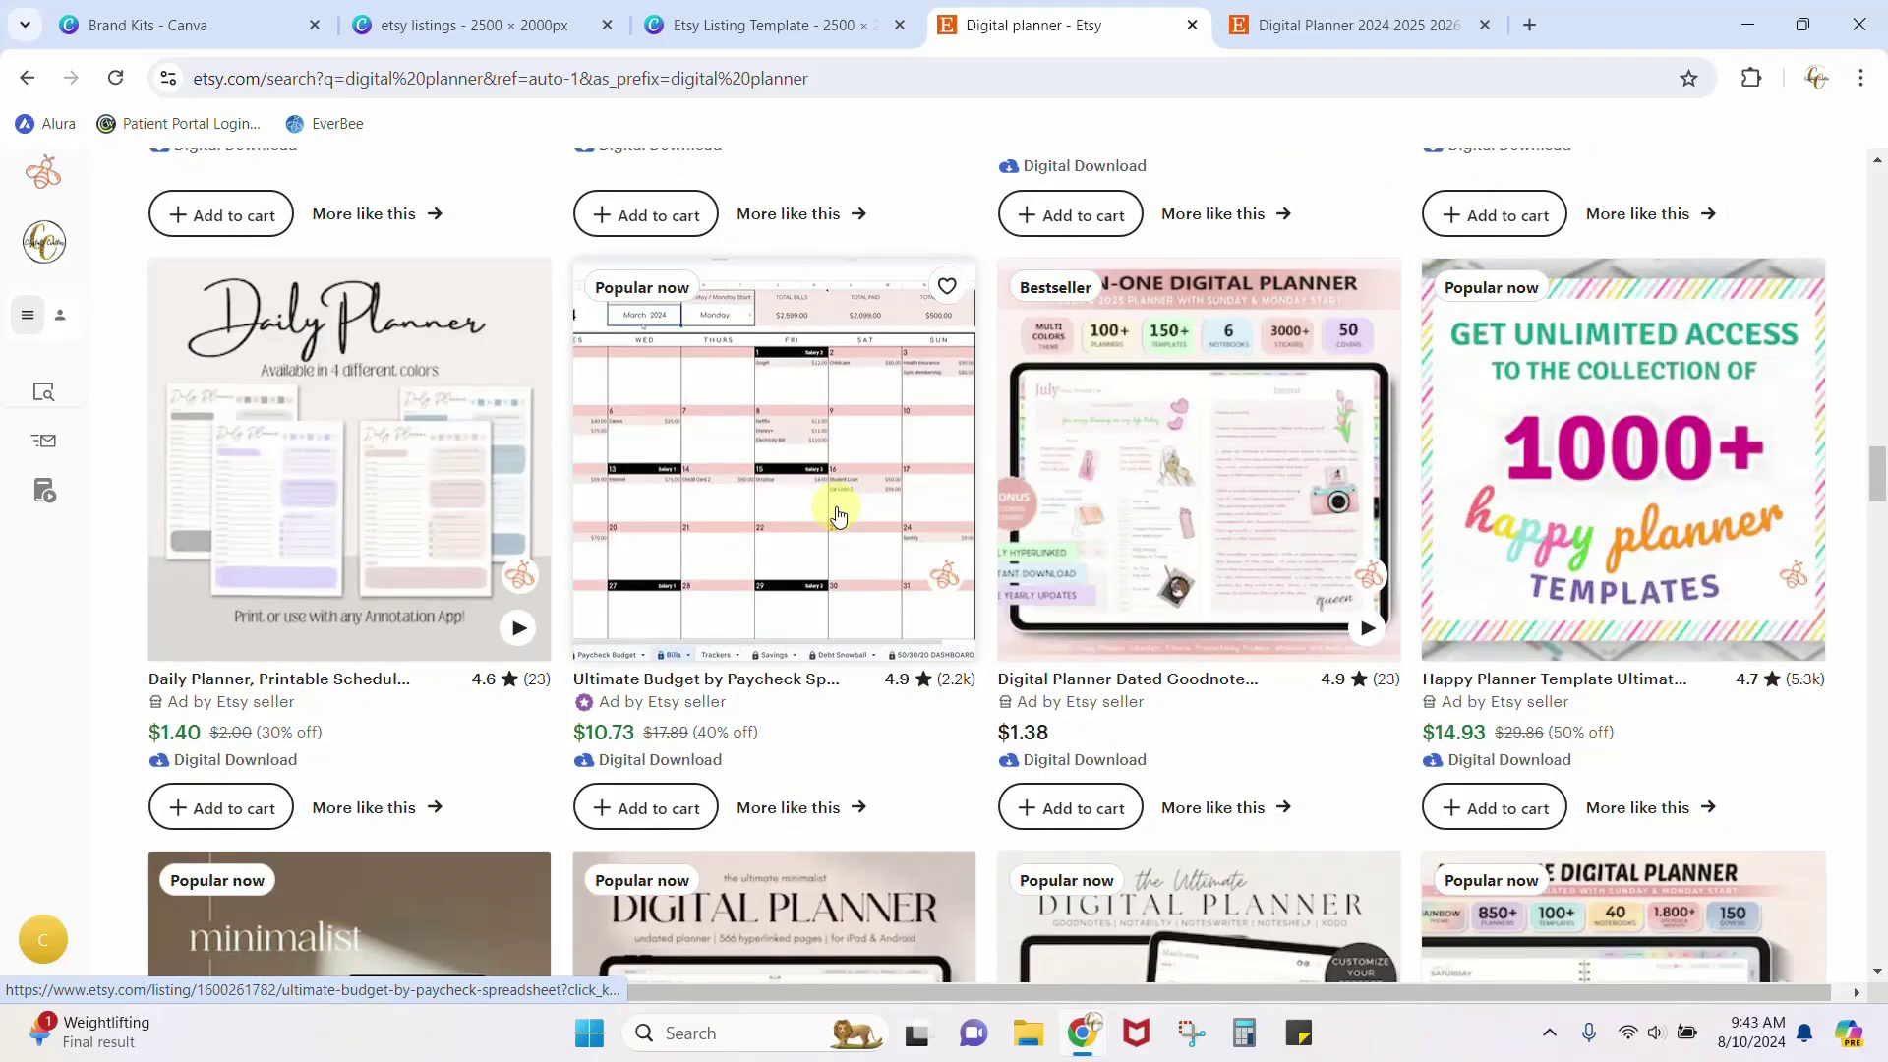
pyautogui.scroll(-7, 837, 513)
pyautogui.scroll(-10, 837, 513)
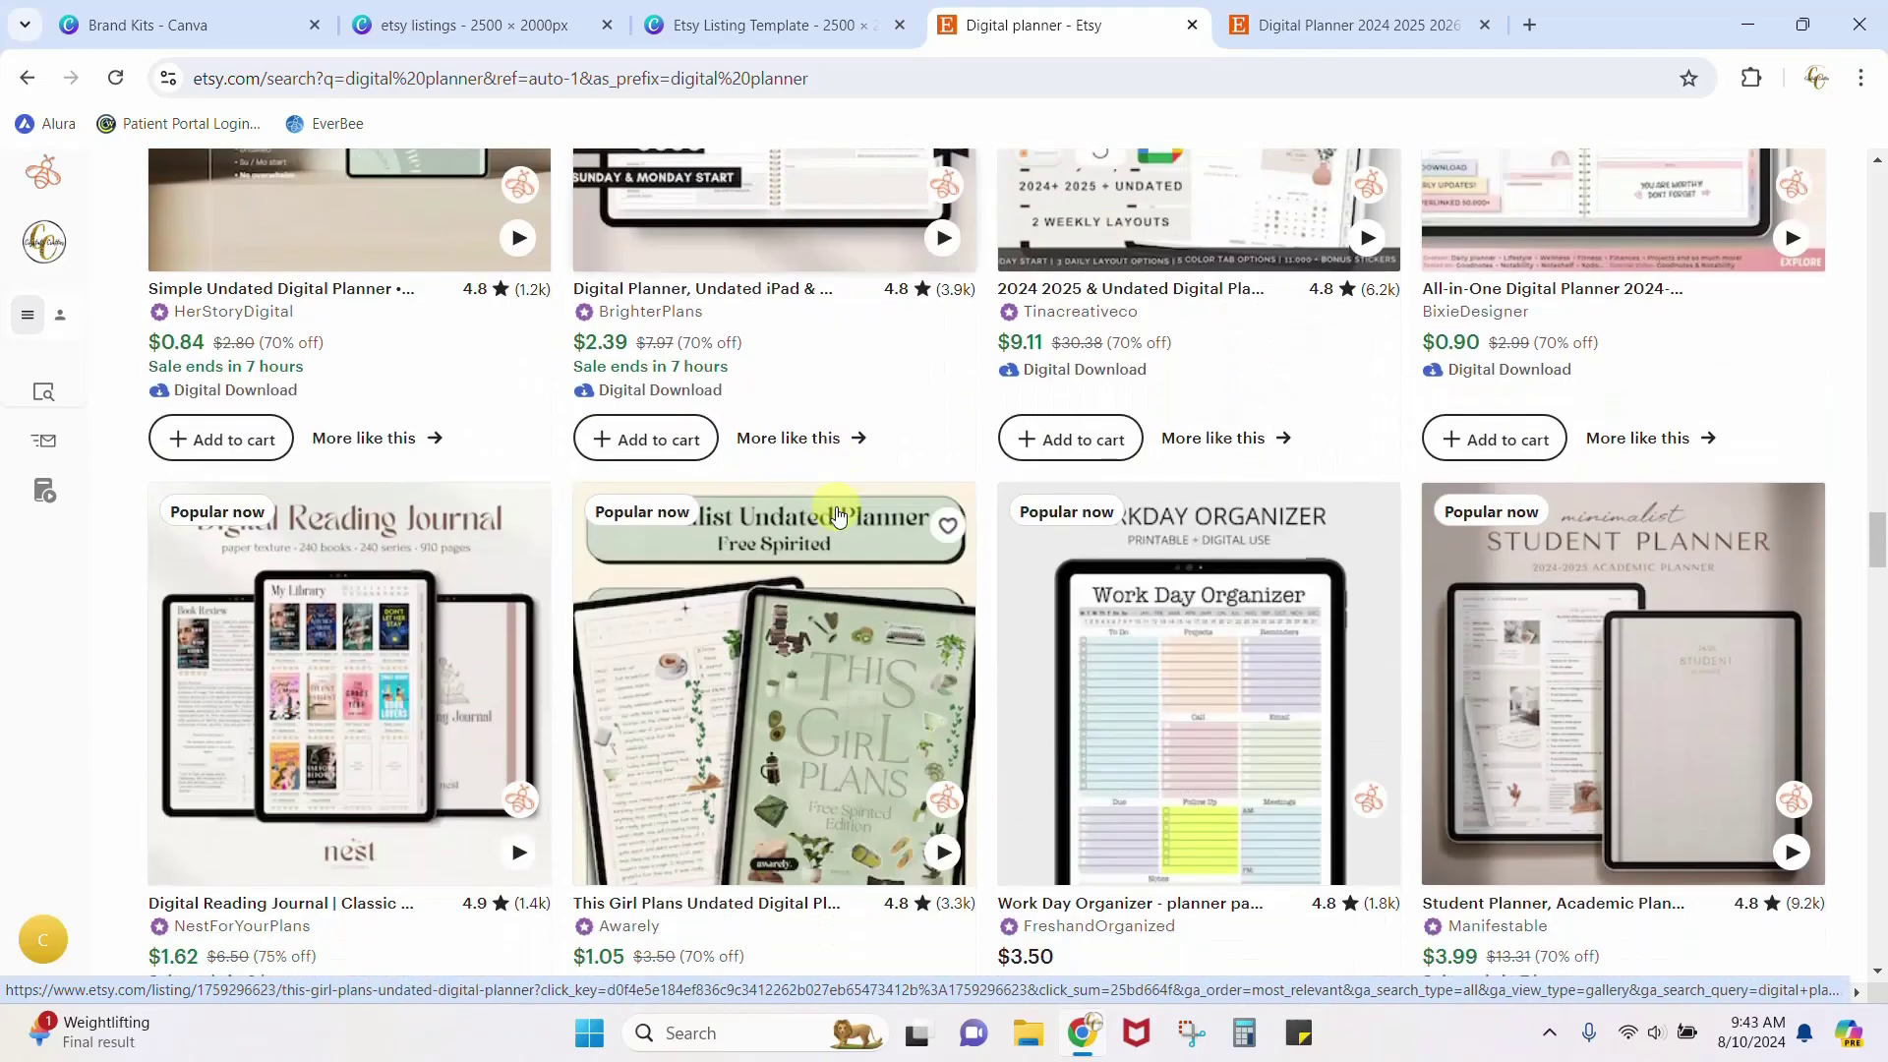
pyautogui.scroll(-4, 836, 513)
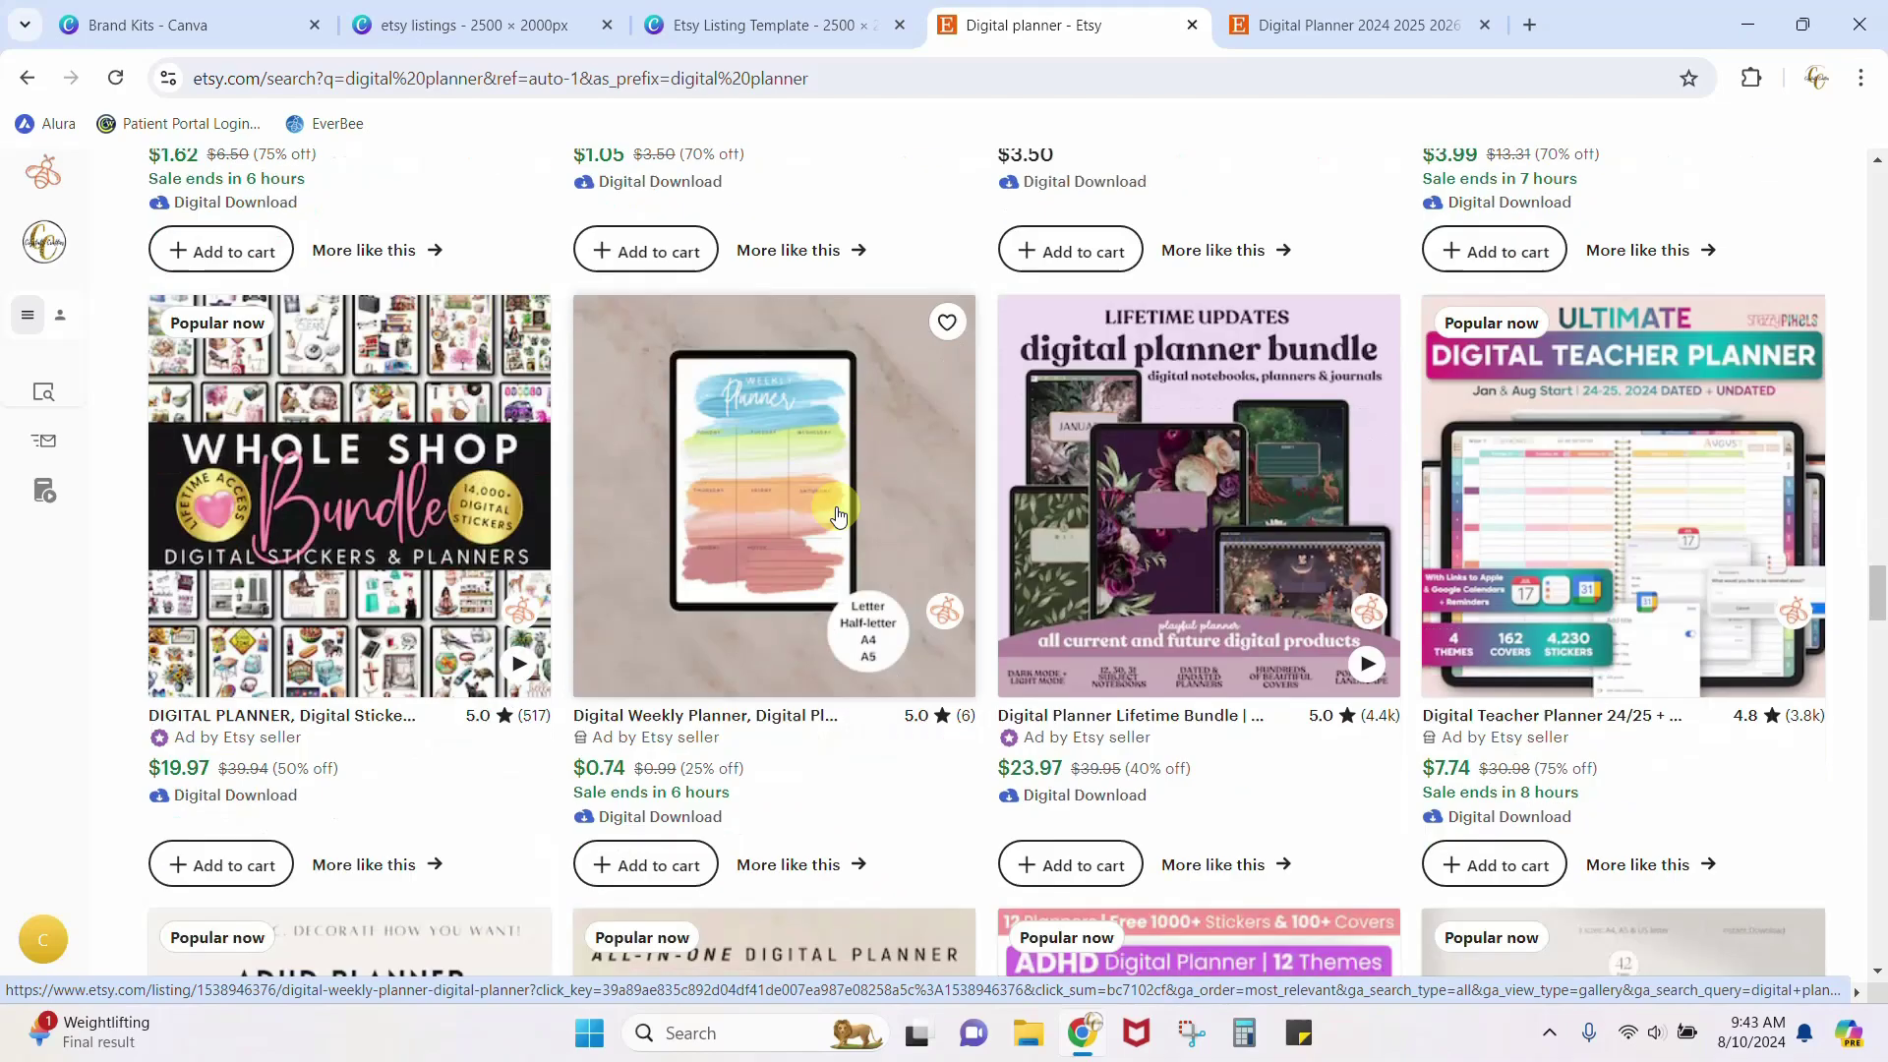
pyautogui.scroll(8, 837, 514)
pyautogui.scroll(-18, 836, 513)
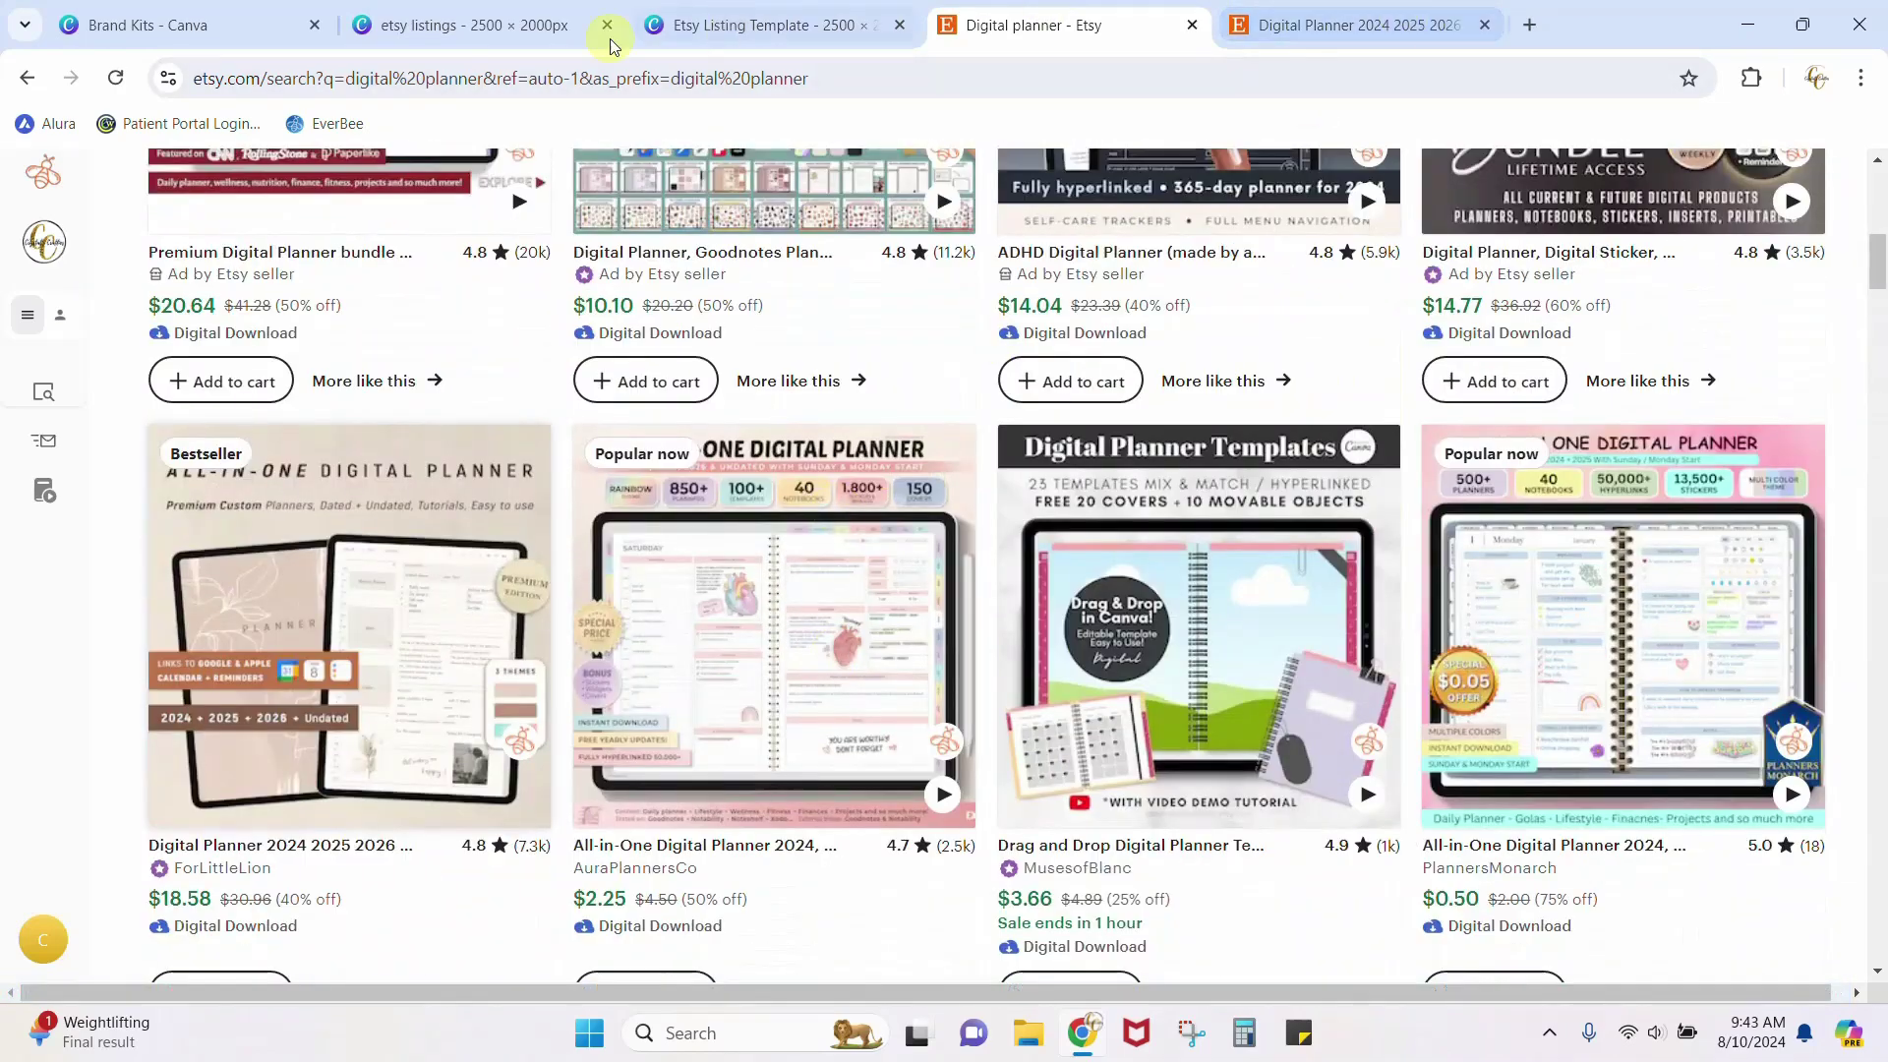
# Return to the Etsy Listing Template in Canva and view the planner page overview on page 2.
pyautogui.click(777, 25)
pyautogui.click(756, 609)
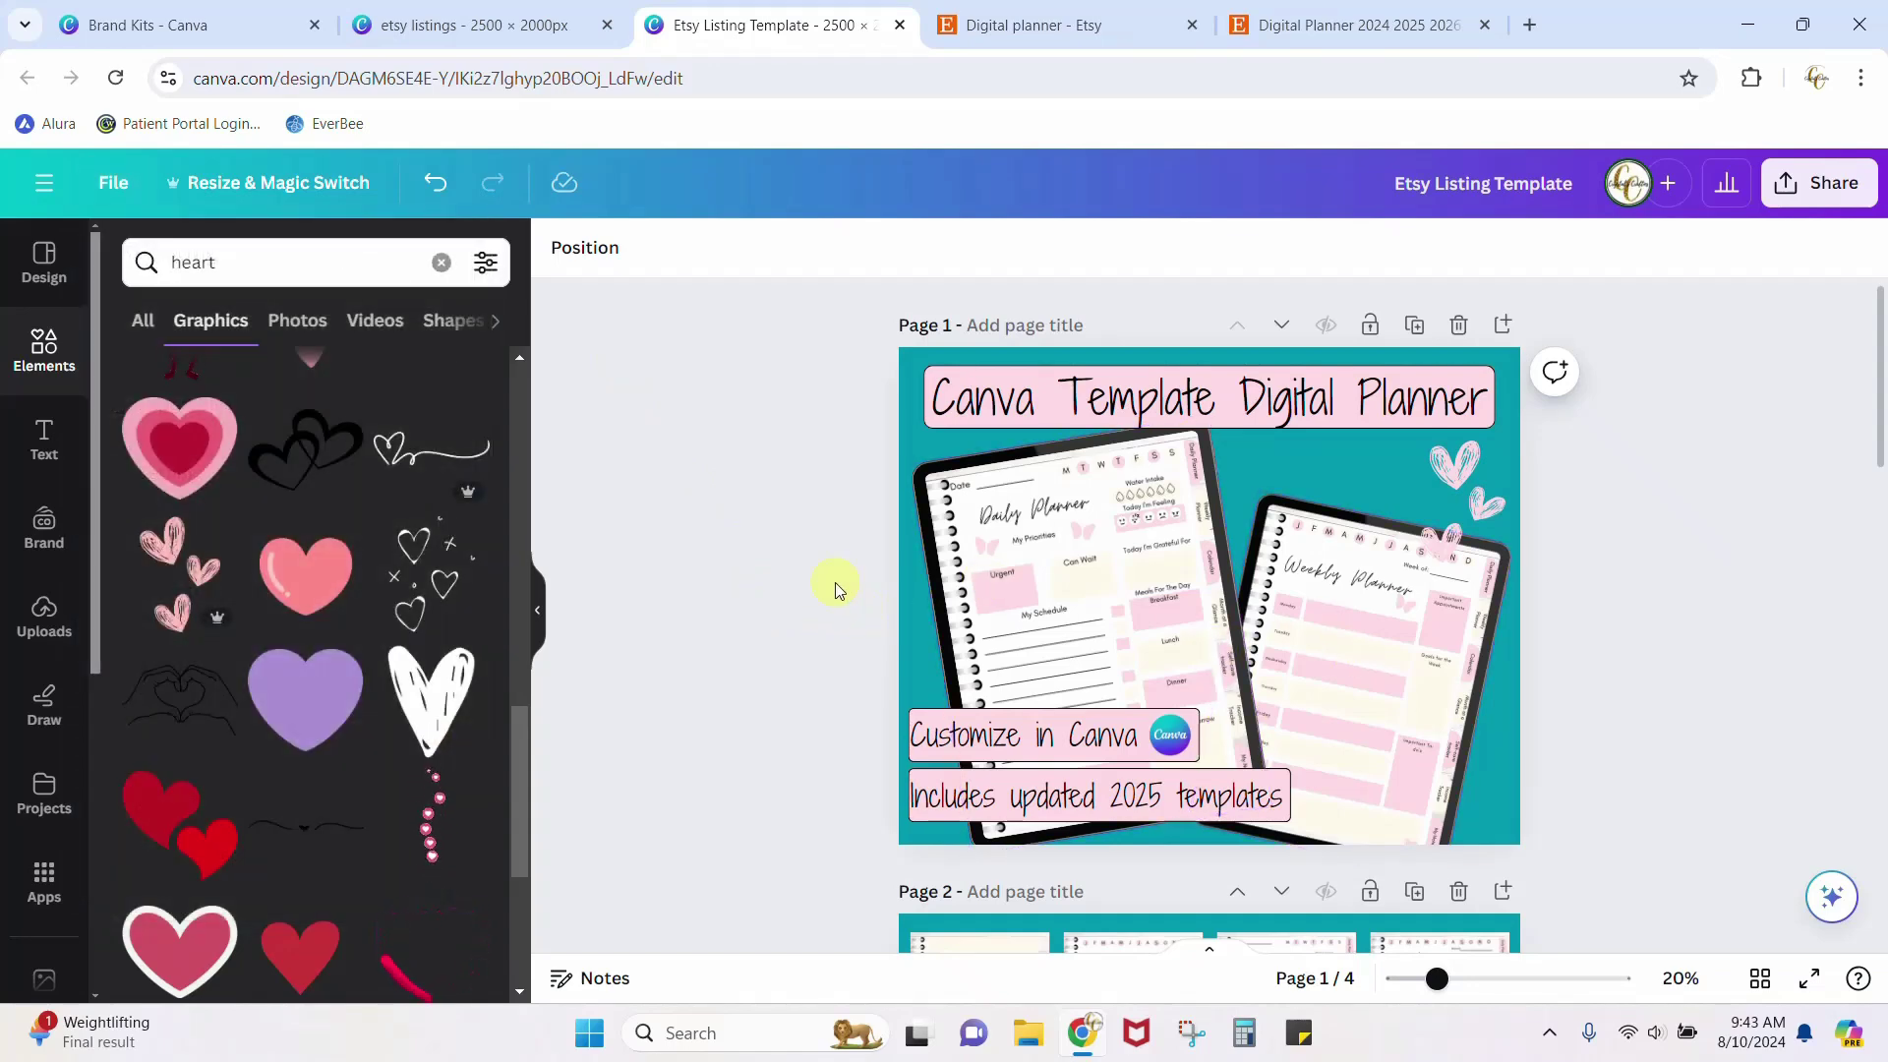
pyautogui.scroll(-5, 813, 682)
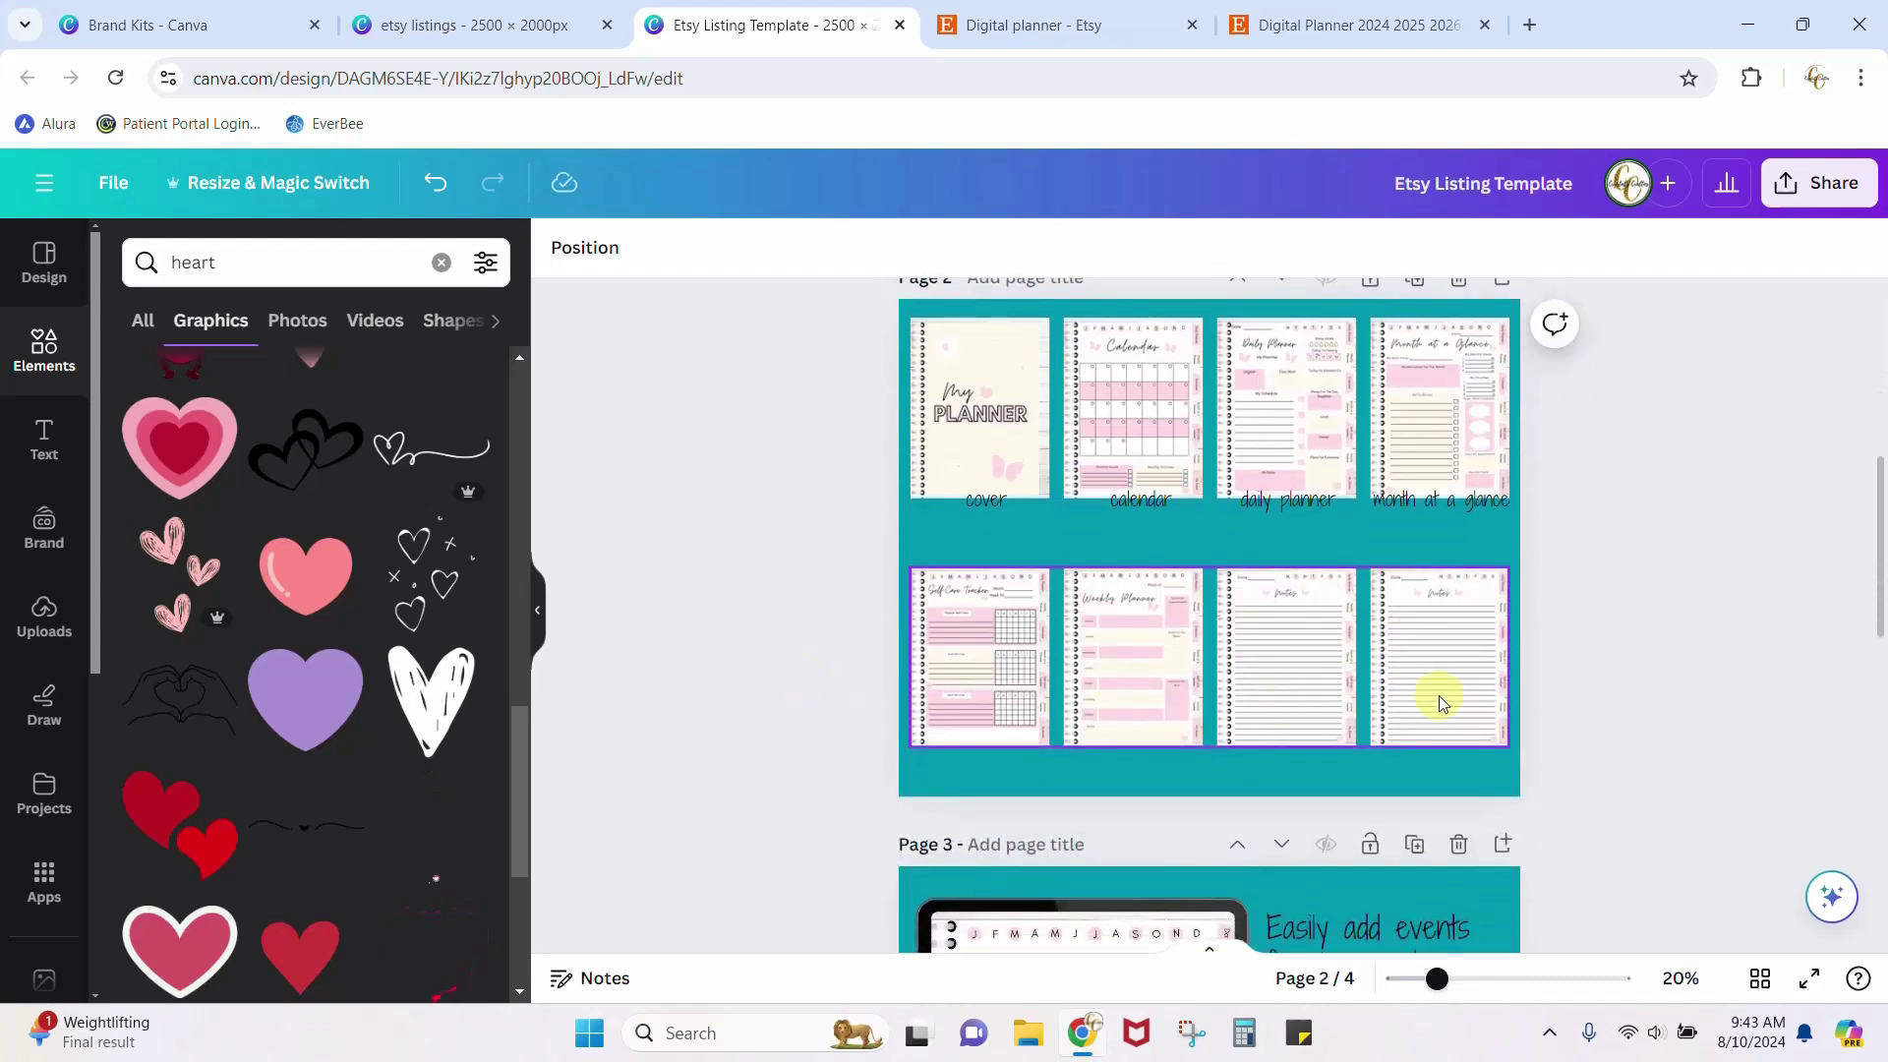
# Review the listing template's download options for all four pages, including the available file types, and close them without downloading.
pyautogui.scroll(-10, 1417, 617)
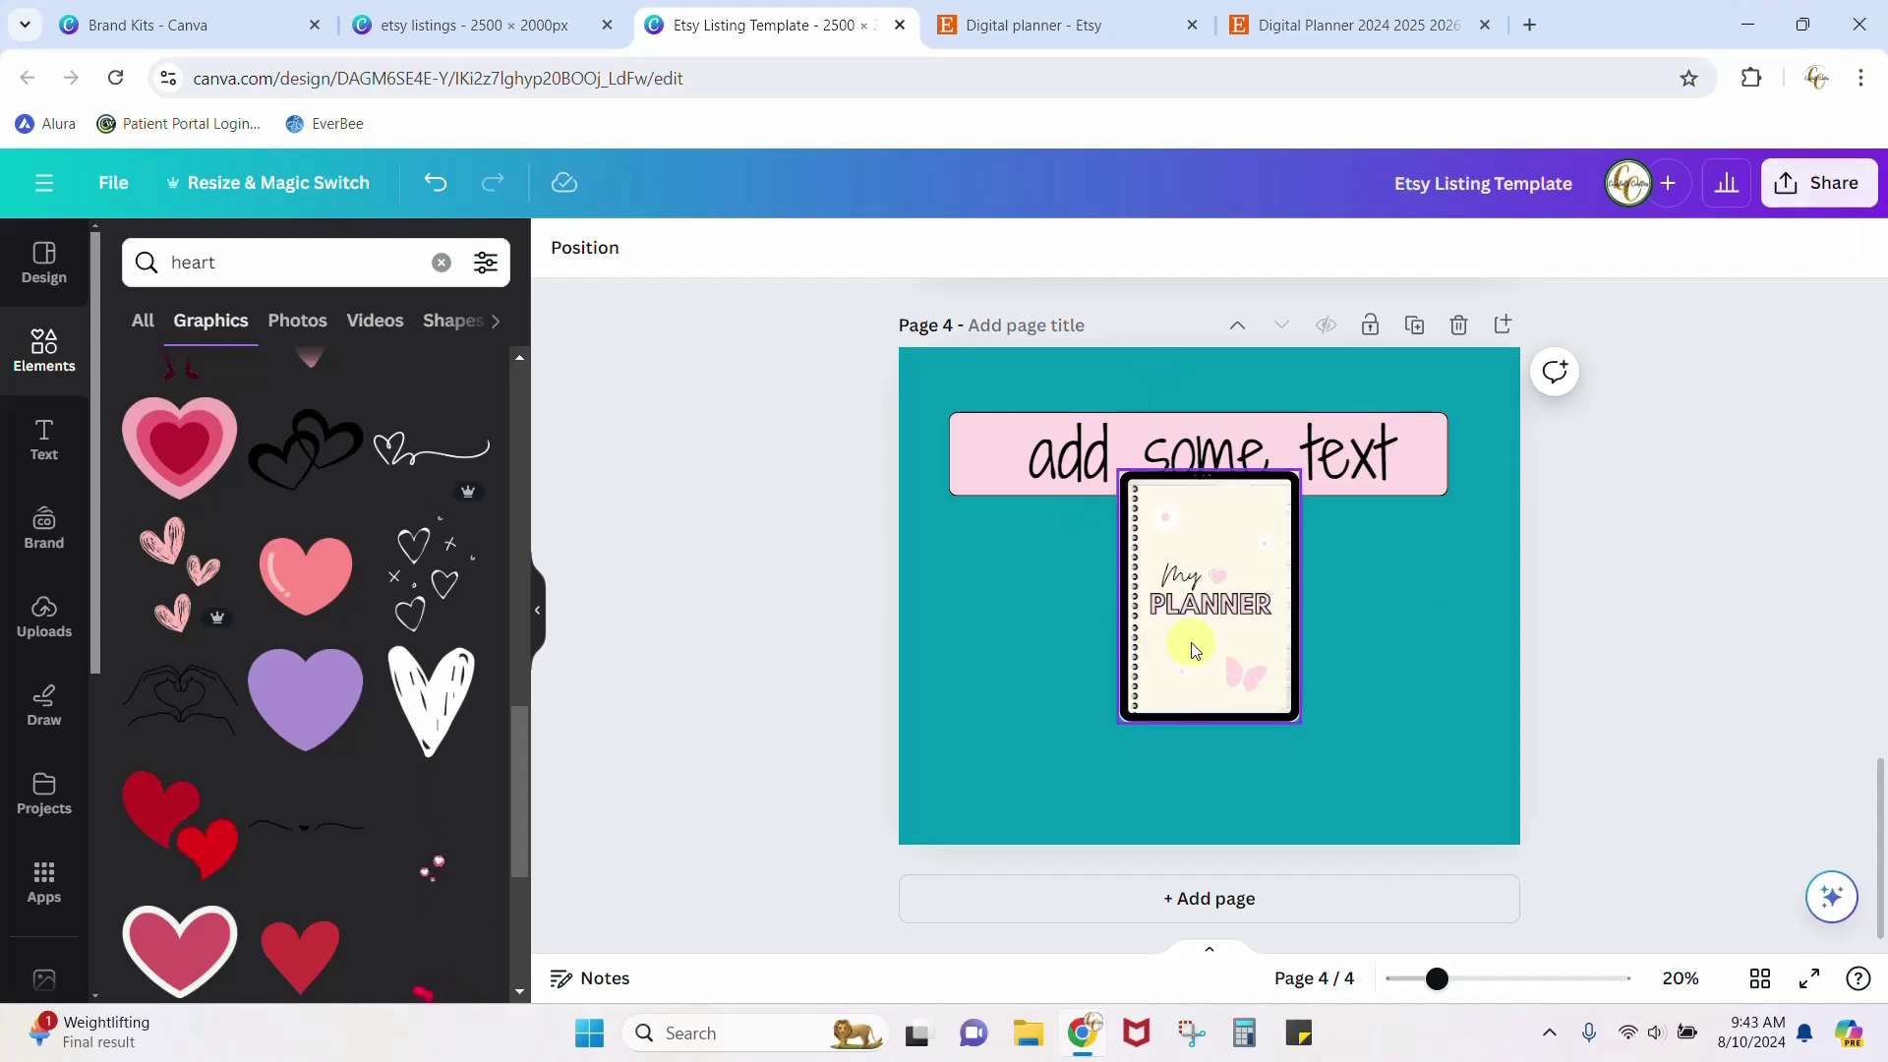
pyautogui.click(1817, 182)
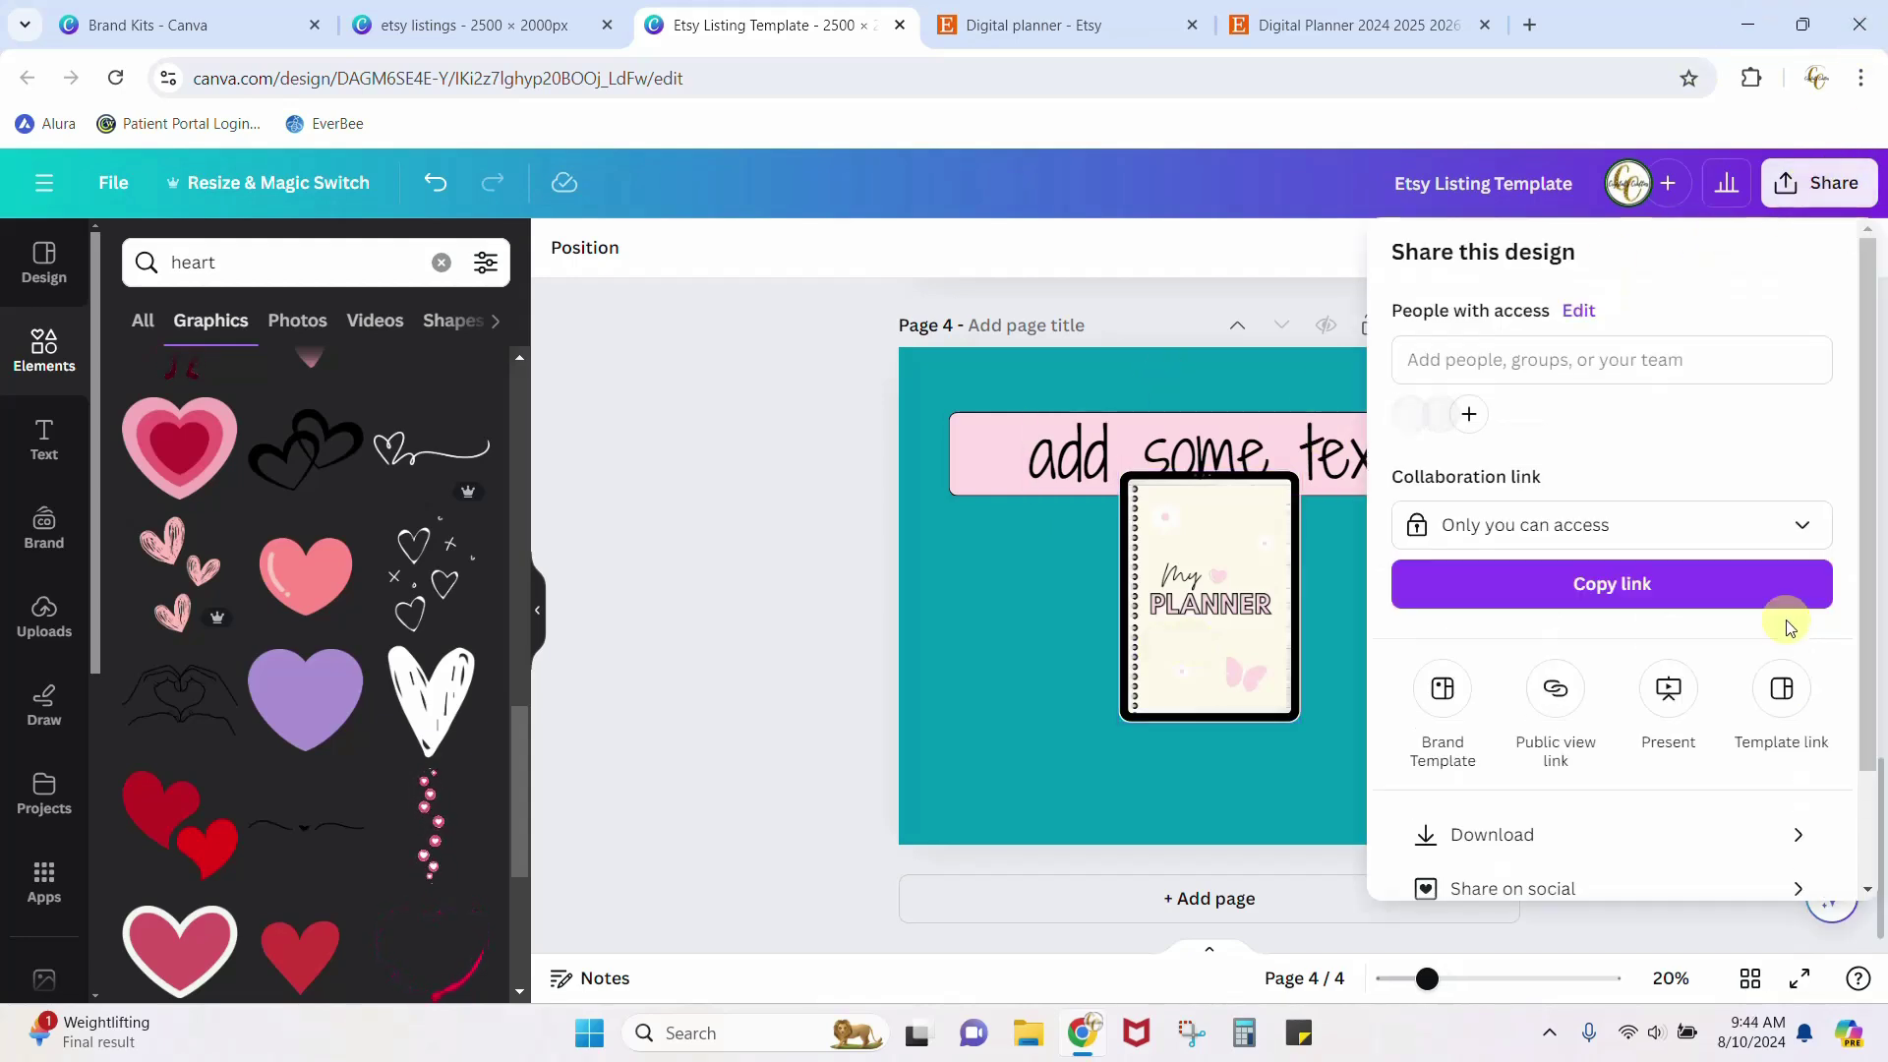
pyautogui.click(1519, 836)
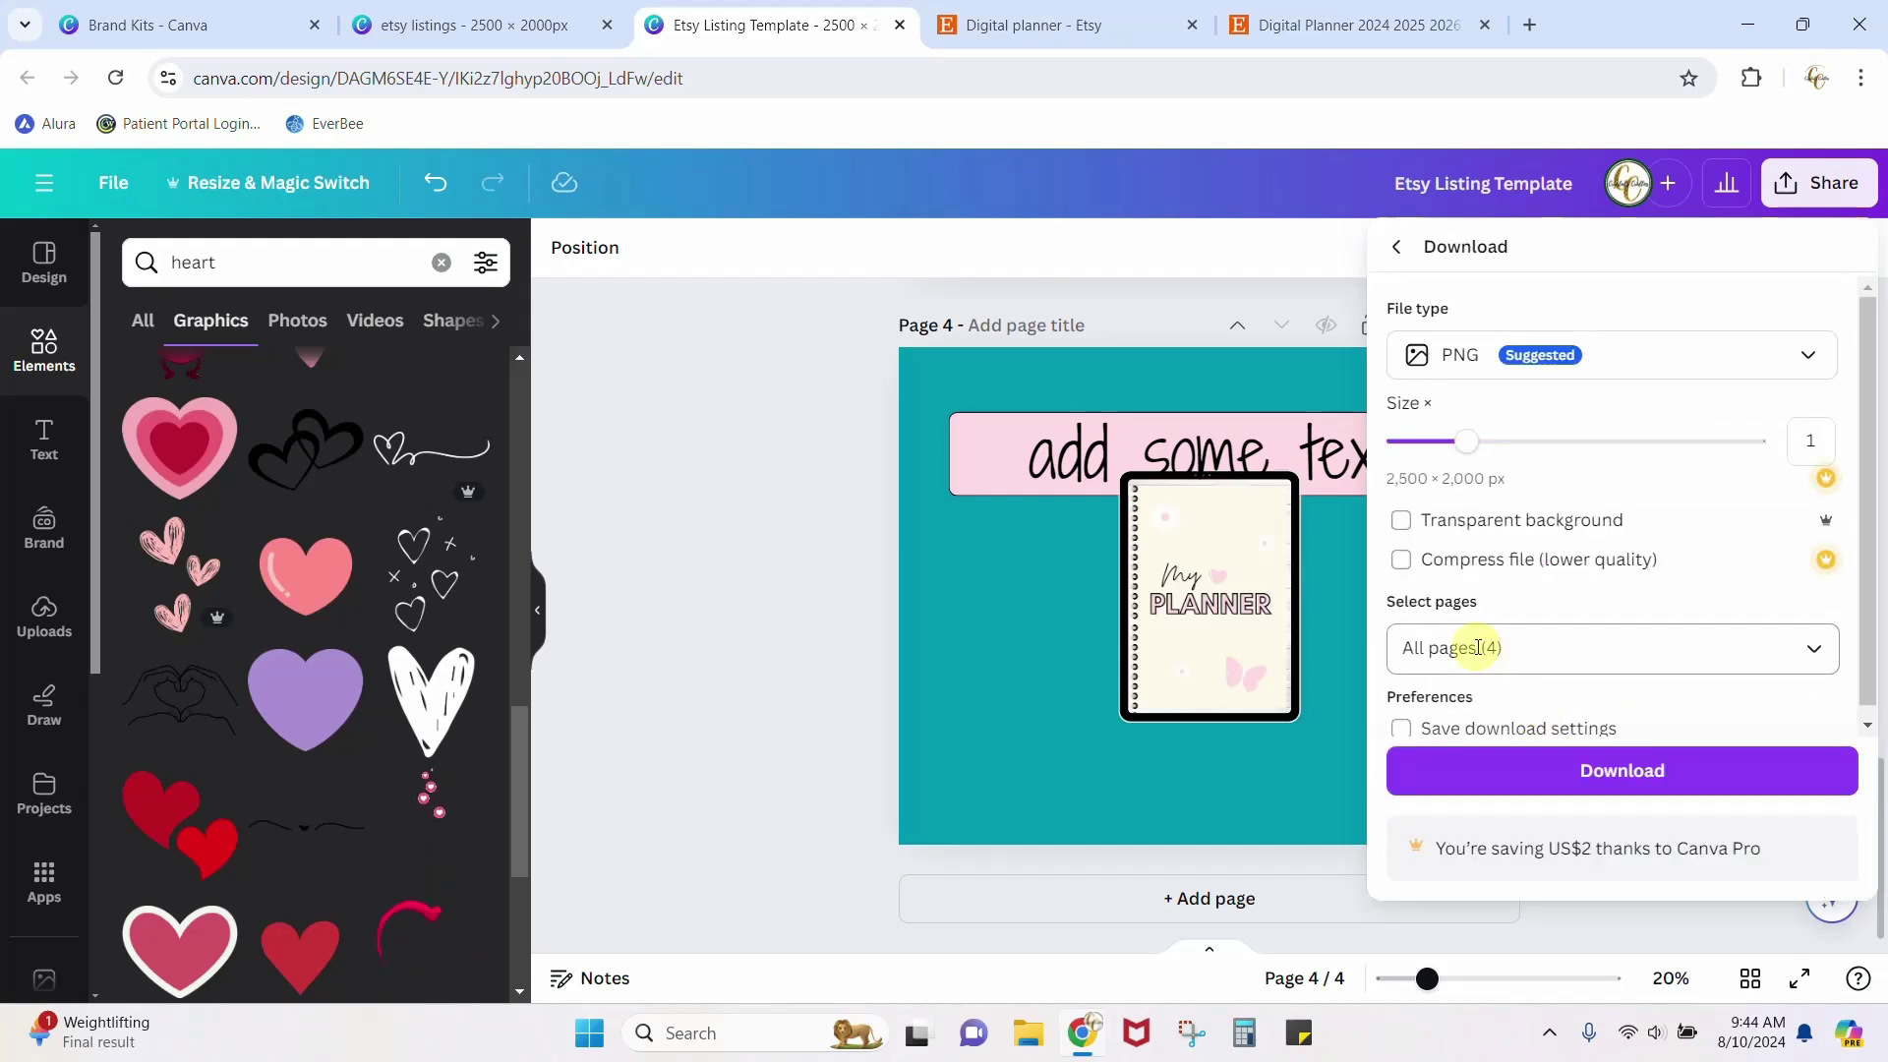
pyautogui.click(1801, 358)
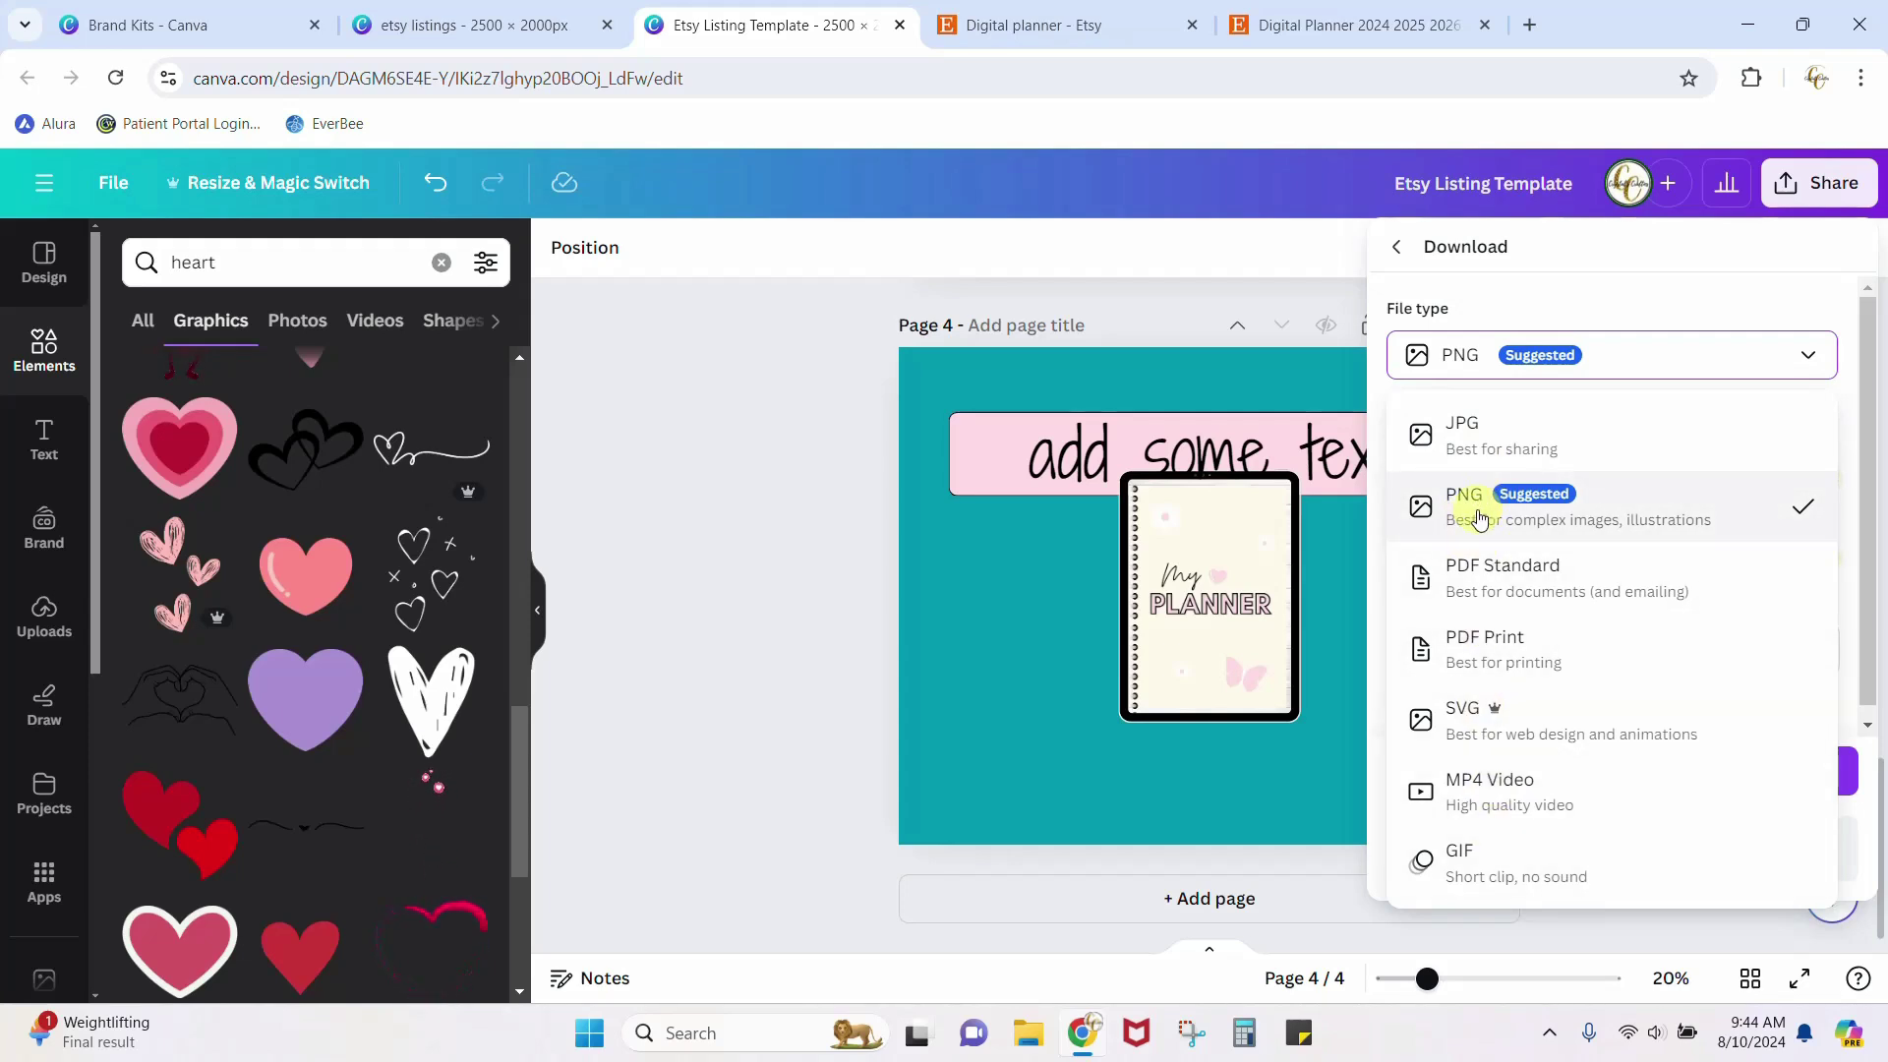
pyautogui.click(809, 688)
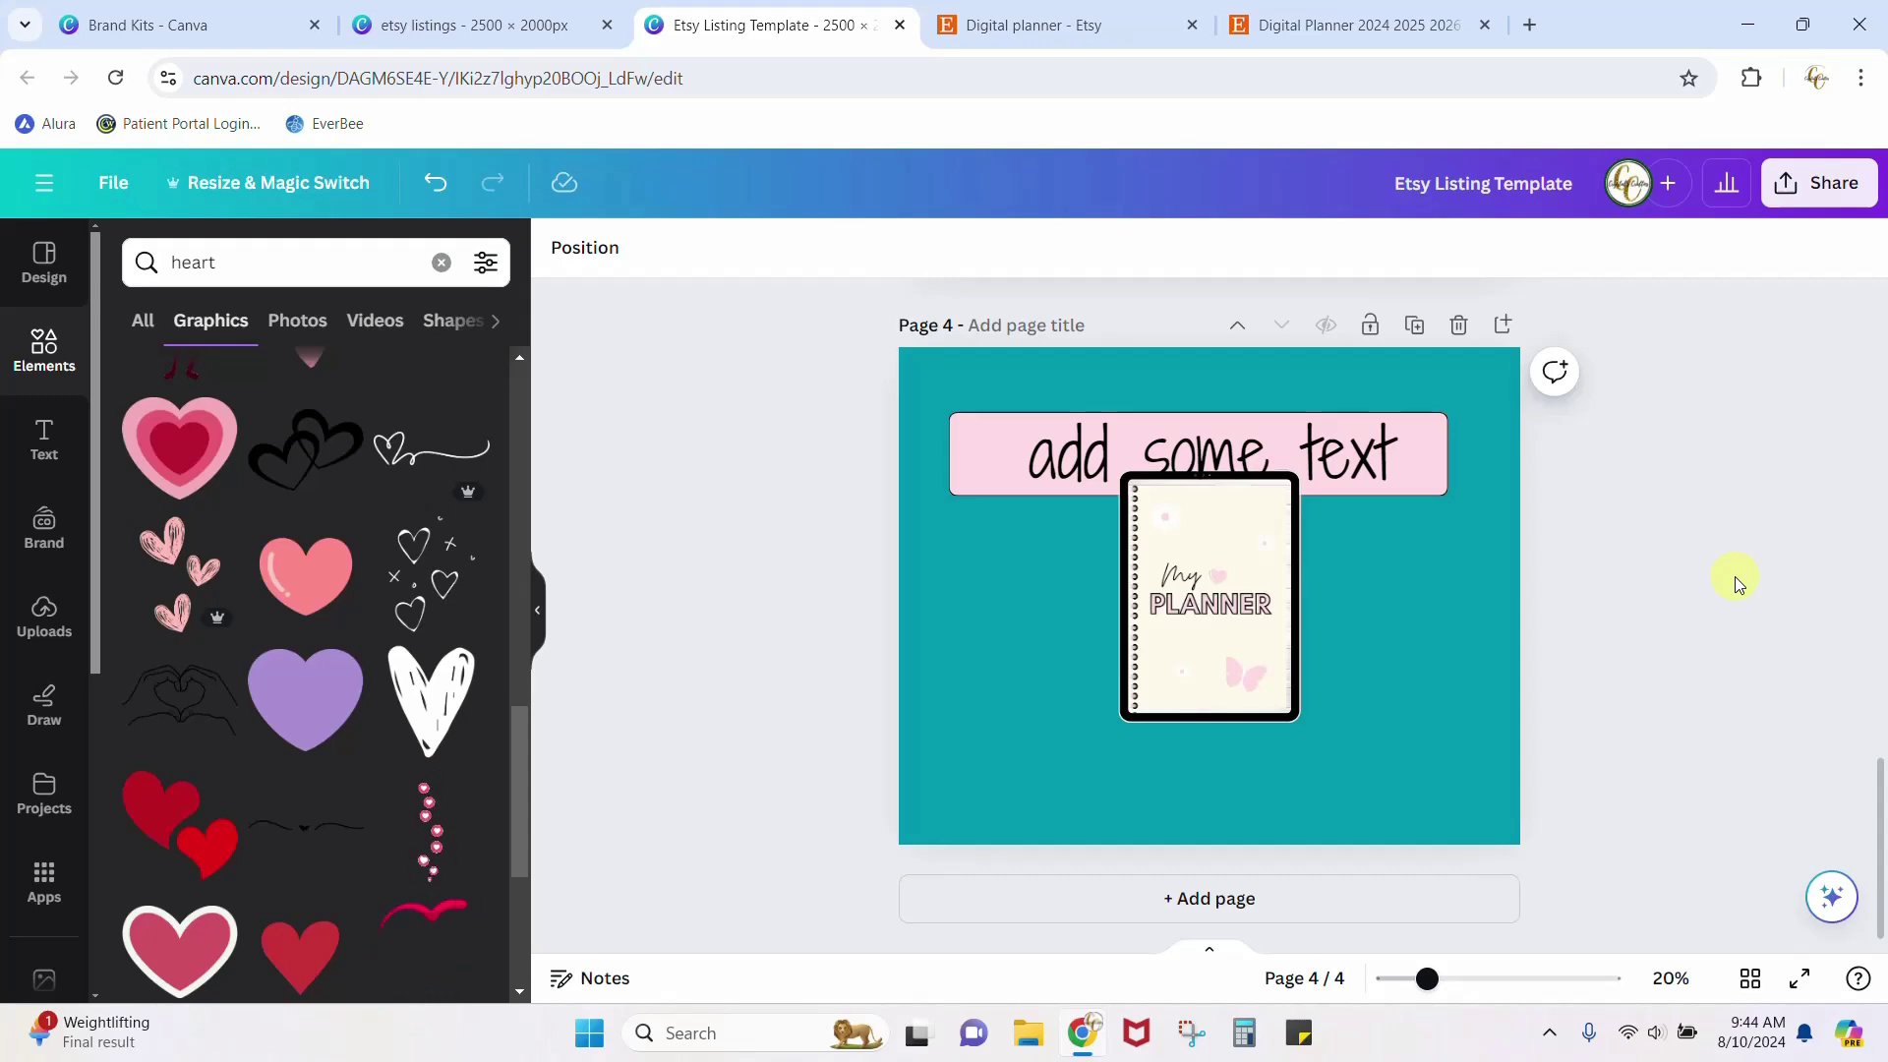
# Switch to Etsy, look over the digital planner search results, and view the bestselling ForLittleLion planner listing from its header.
pyautogui.click(1088, 26)
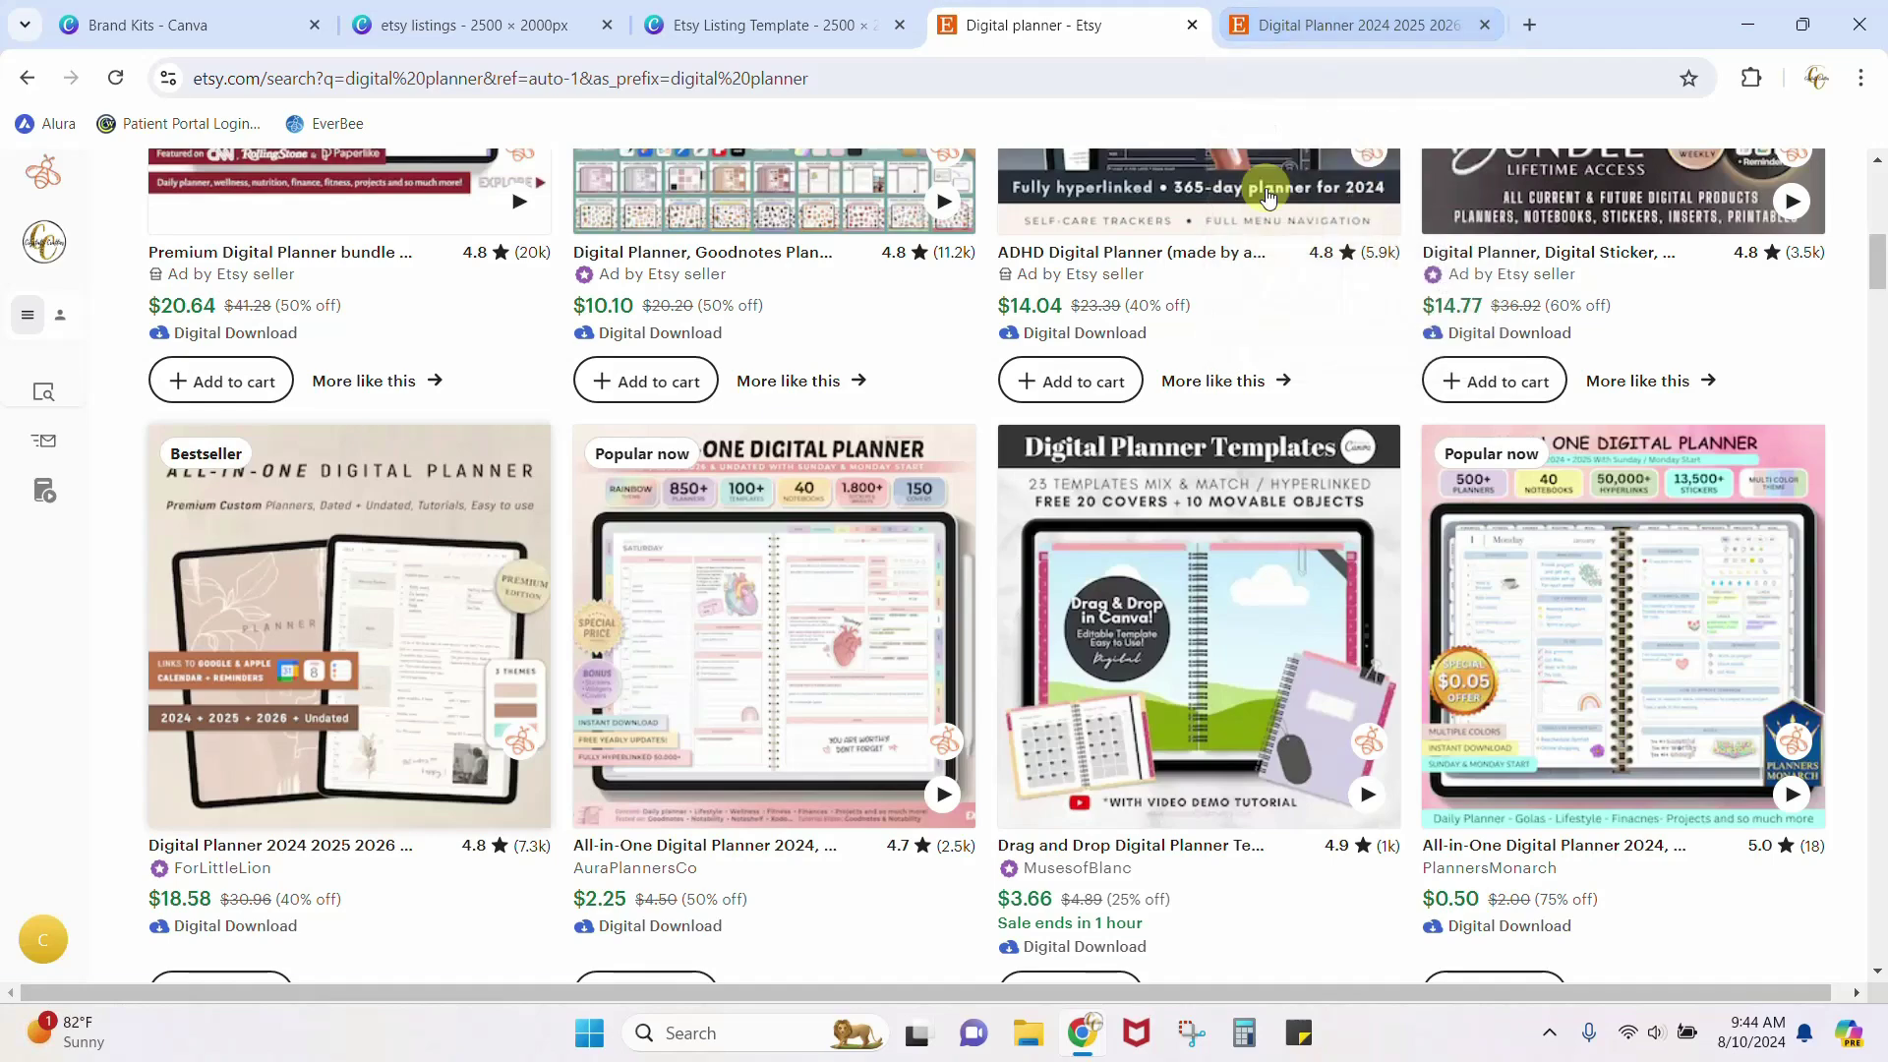
pyautogui.scroll(10, 1264, 261)
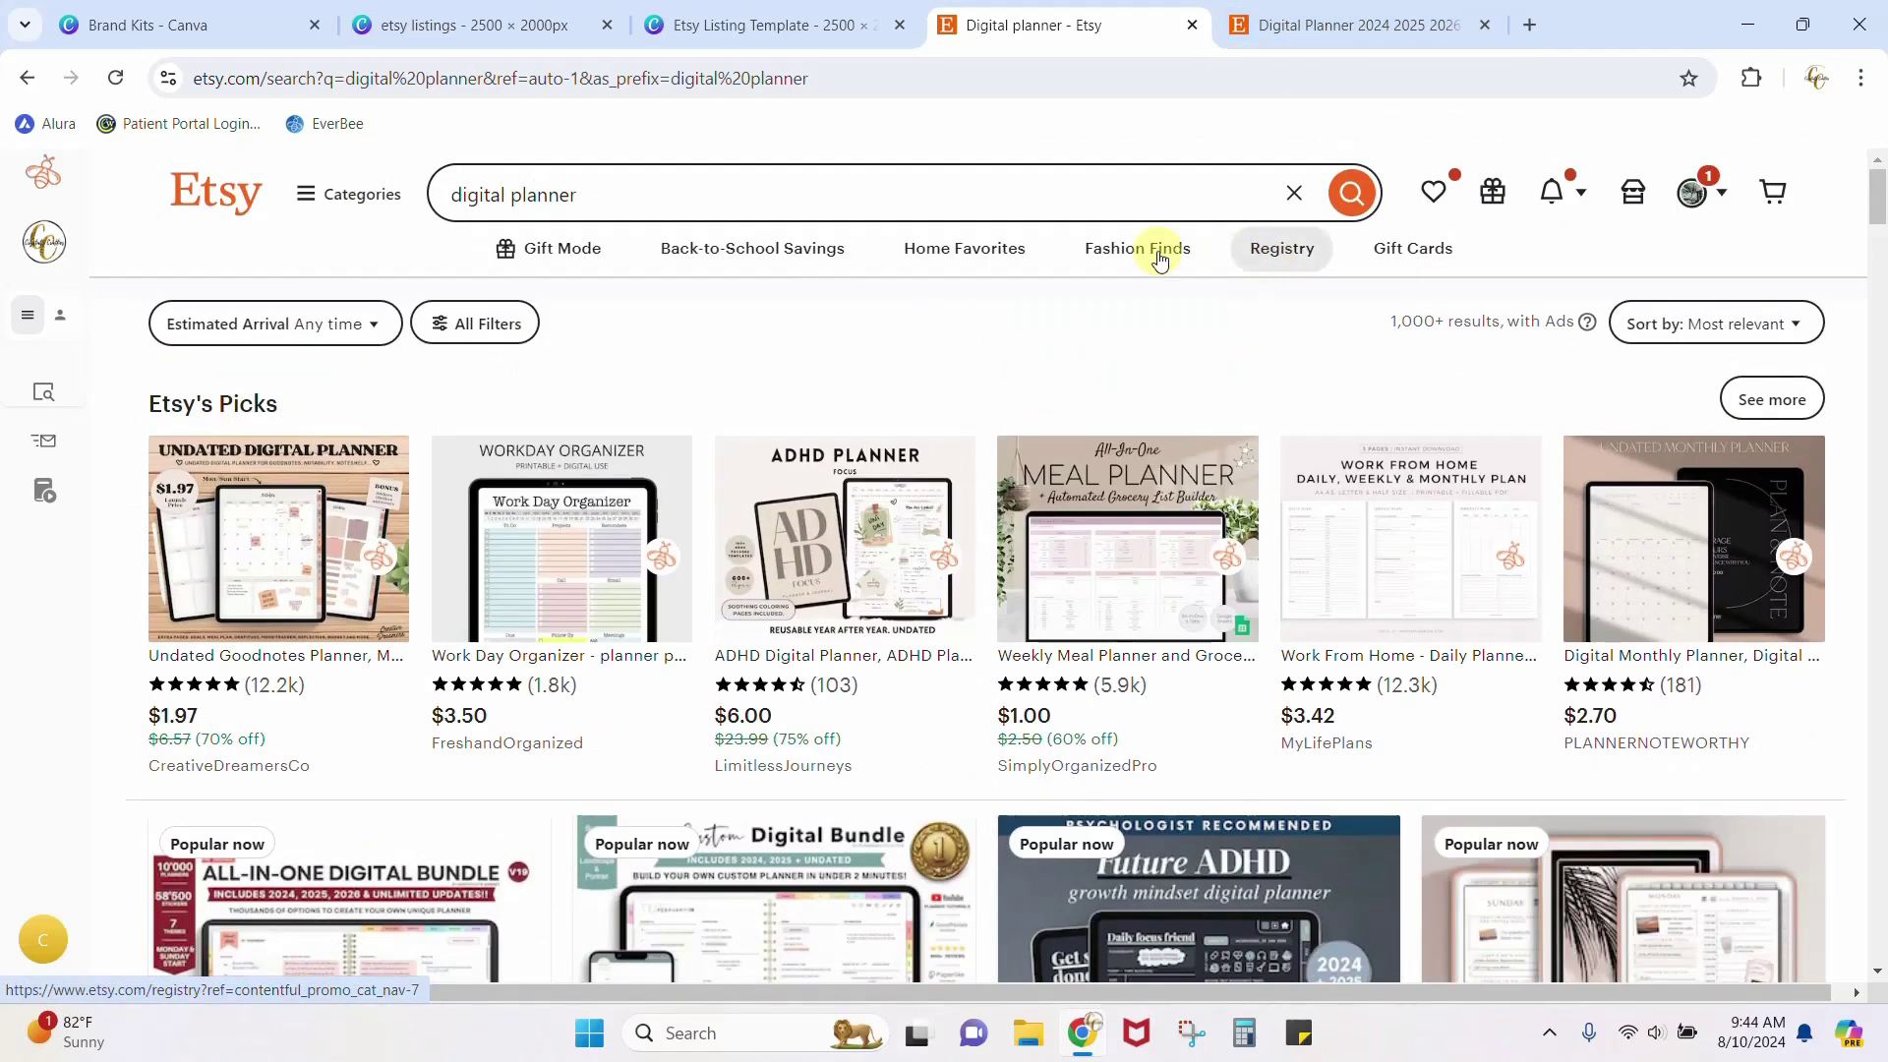
pyautogui.click(1363, 35)
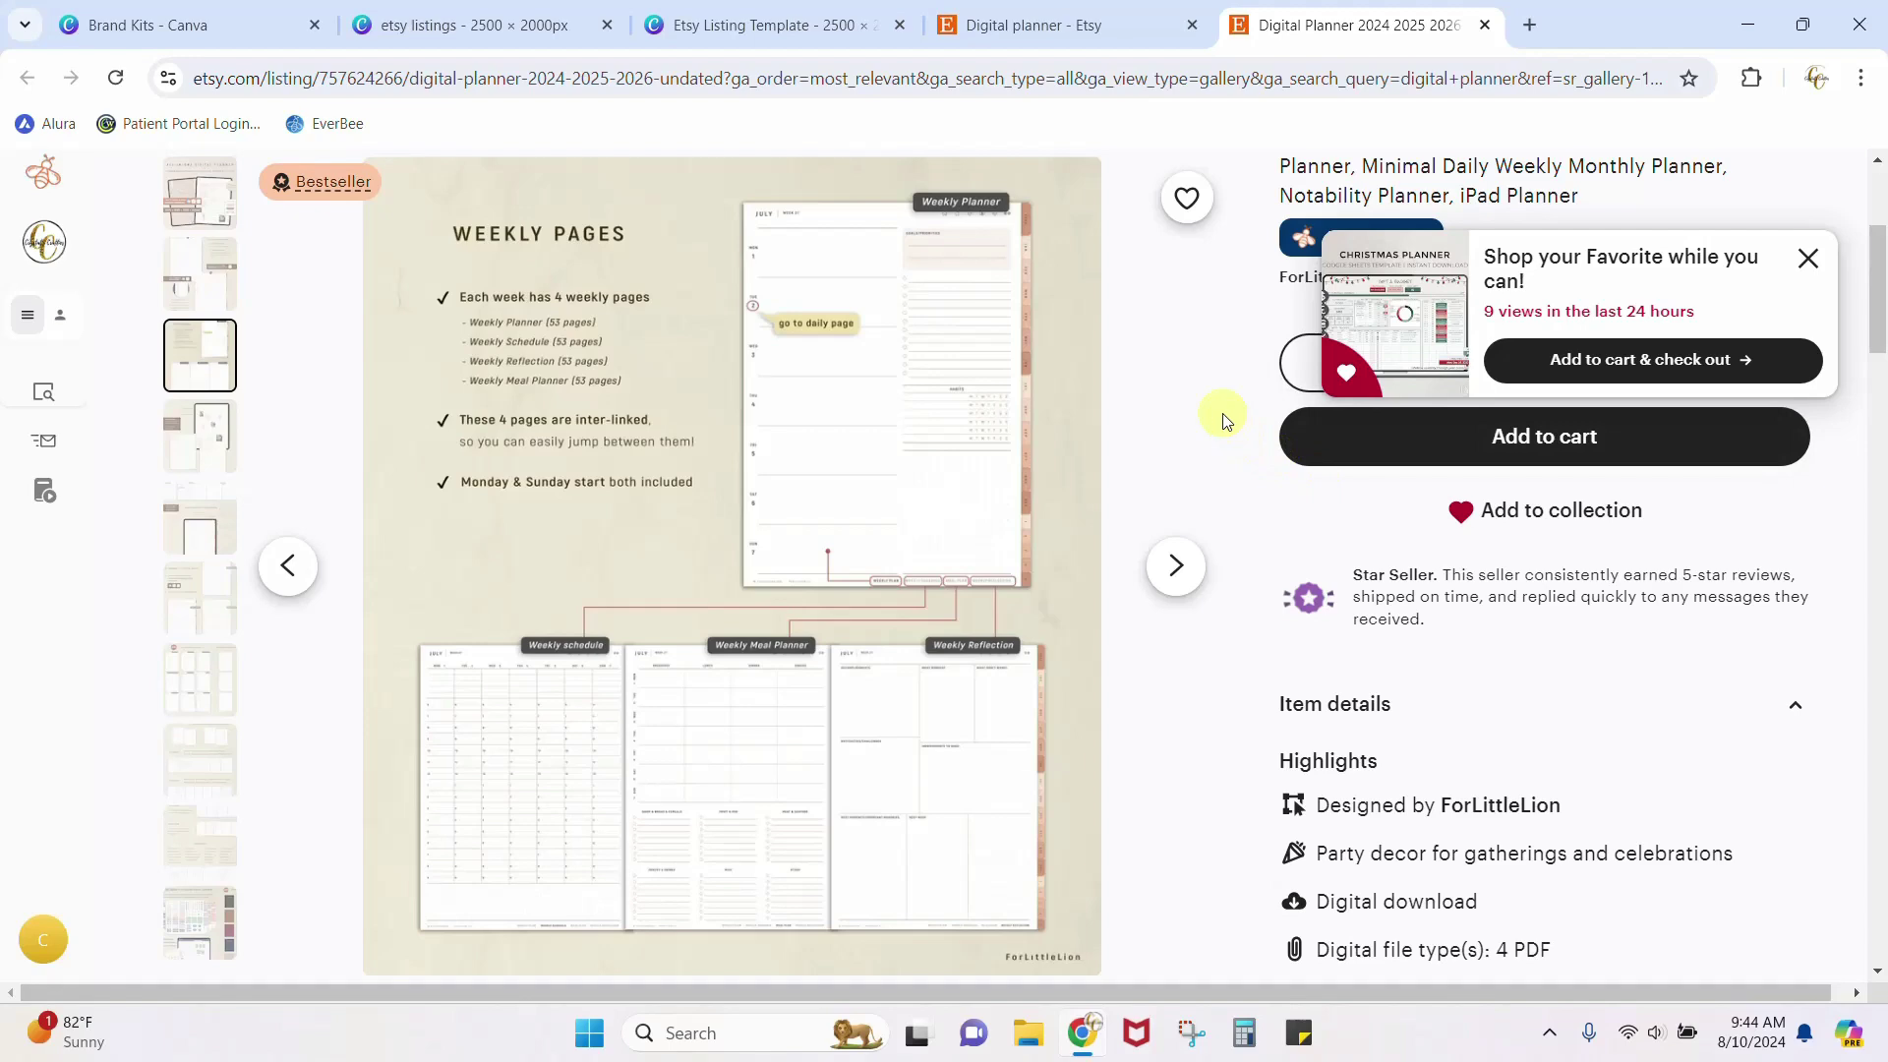
pyautogui.scroll(-3, 1222, 418)
pyautogui.scroll(7, 1223, 418)
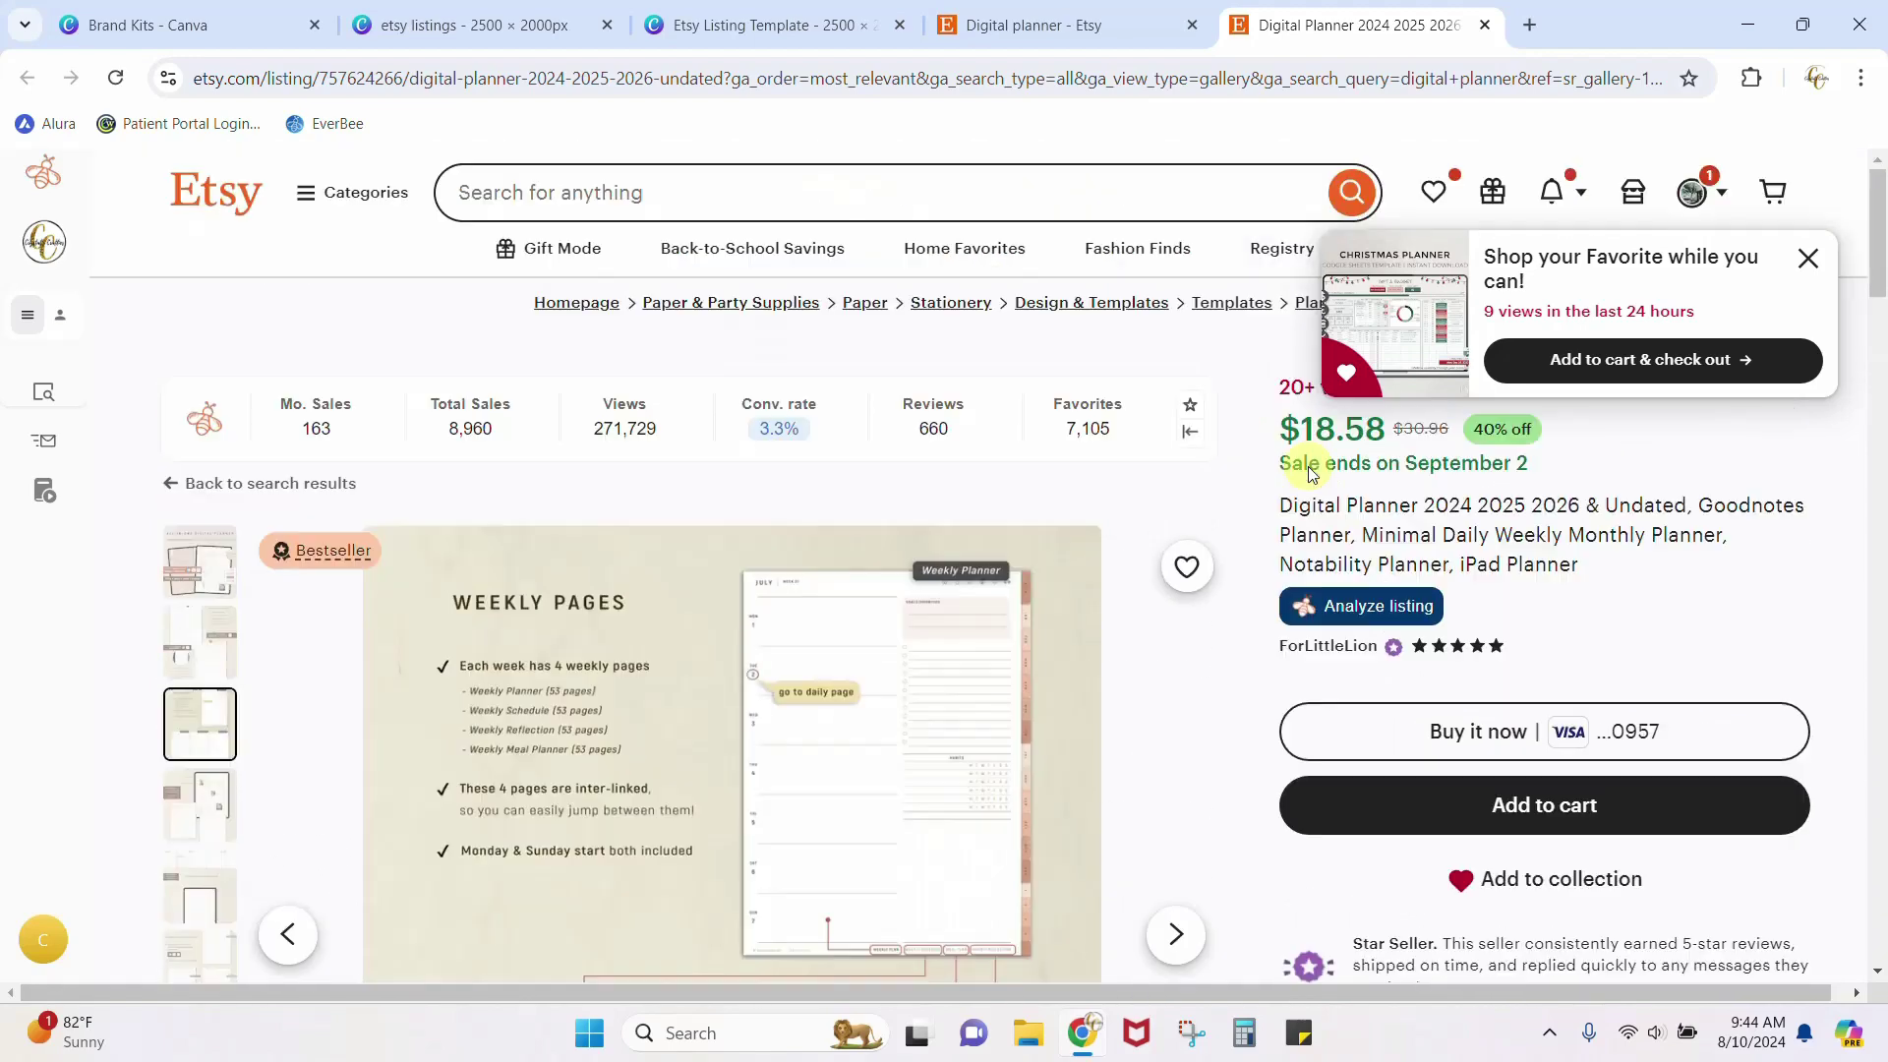
# Analyze the ForLittleLion planner listing with EverBee and examine its tag keywords, search volumes, competition and additional listing details.
pyautogui.click(1319, 600)
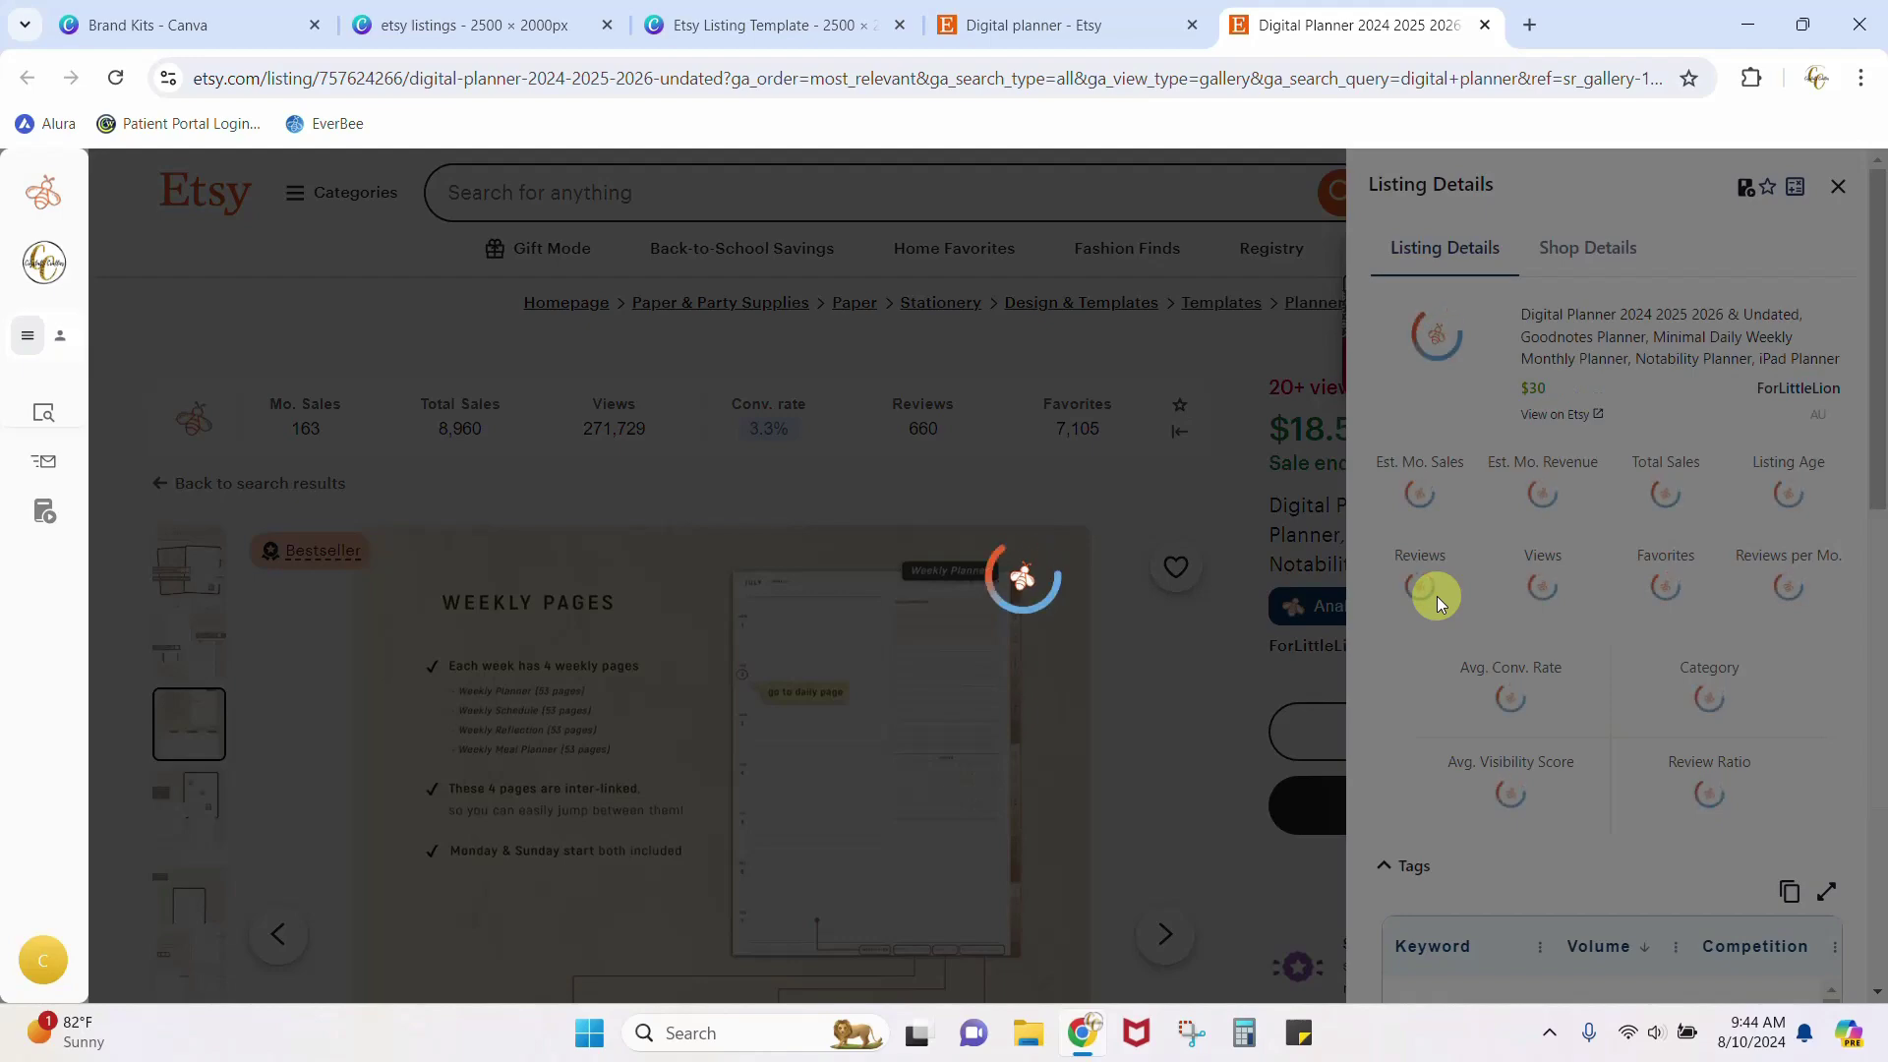
pyautogui.scroll(-6, 1437, 596)
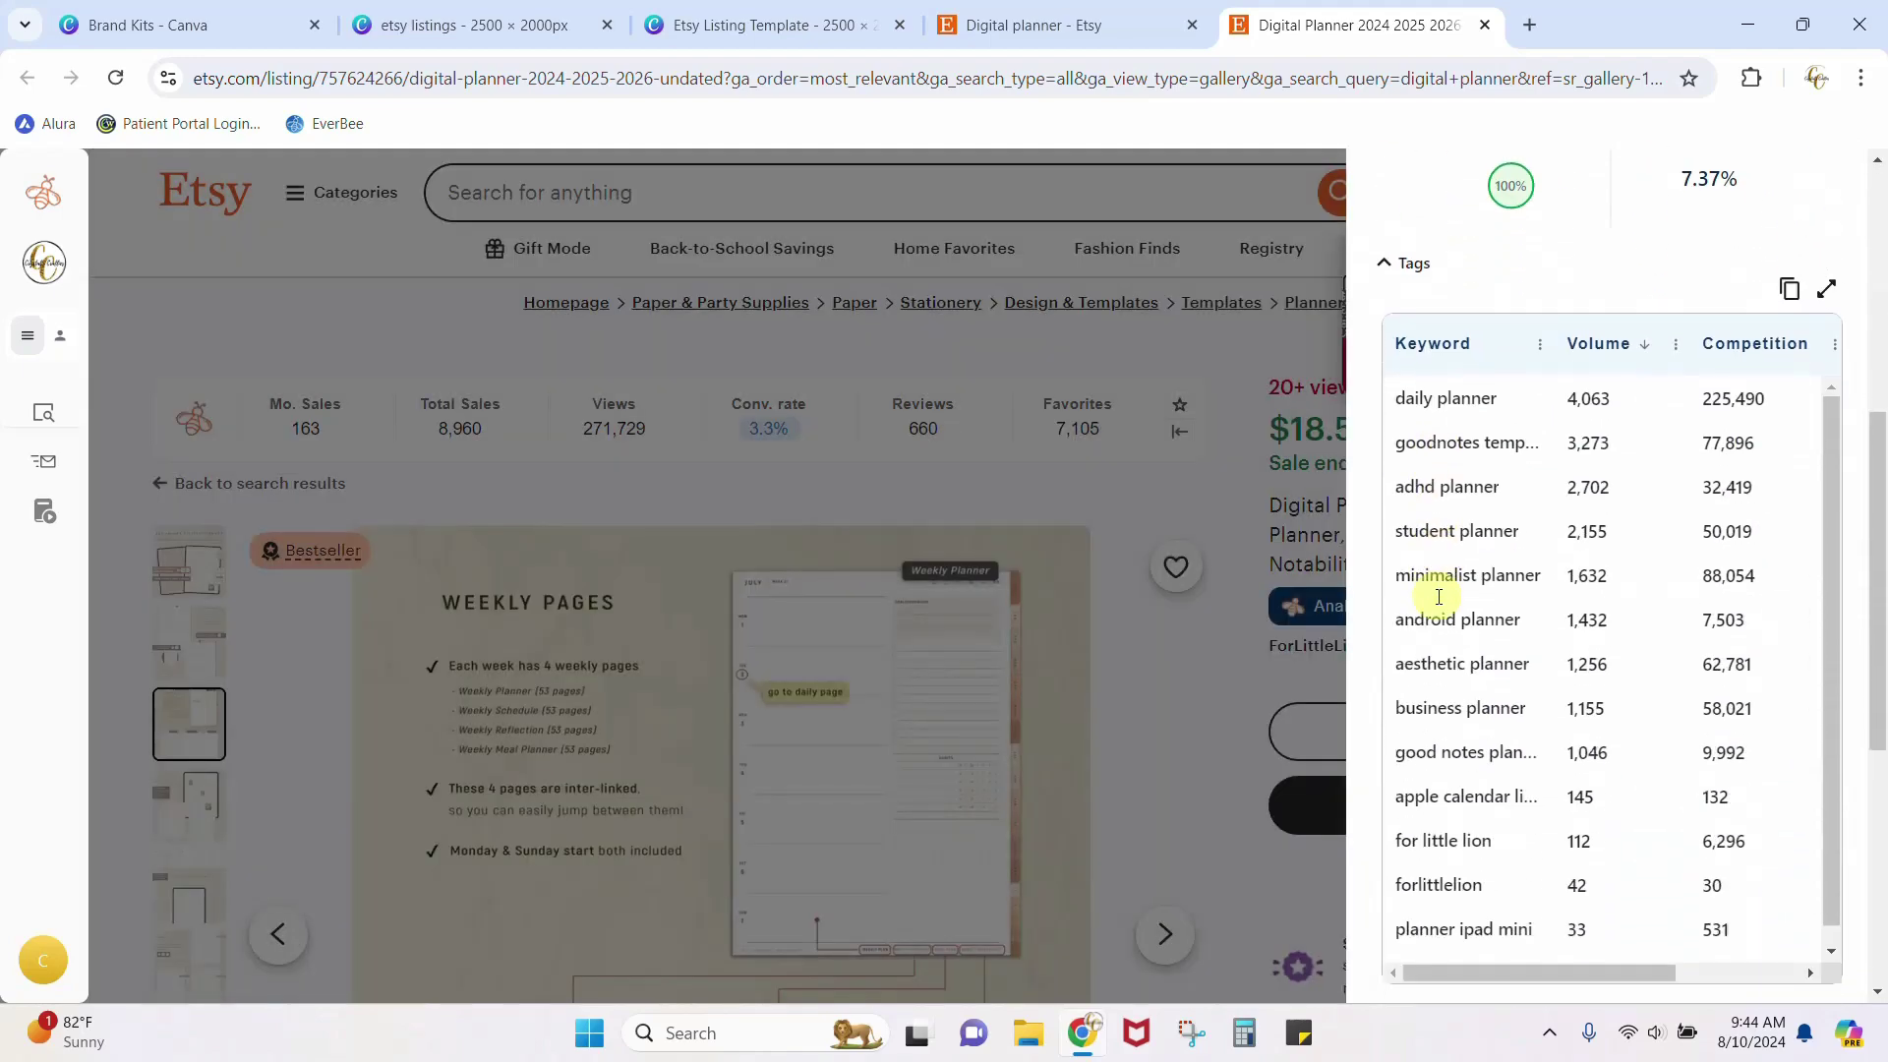
pyautogui.scroll(-1, 1446, 565)
pyautogui.scroll(-2, 1563, 747)
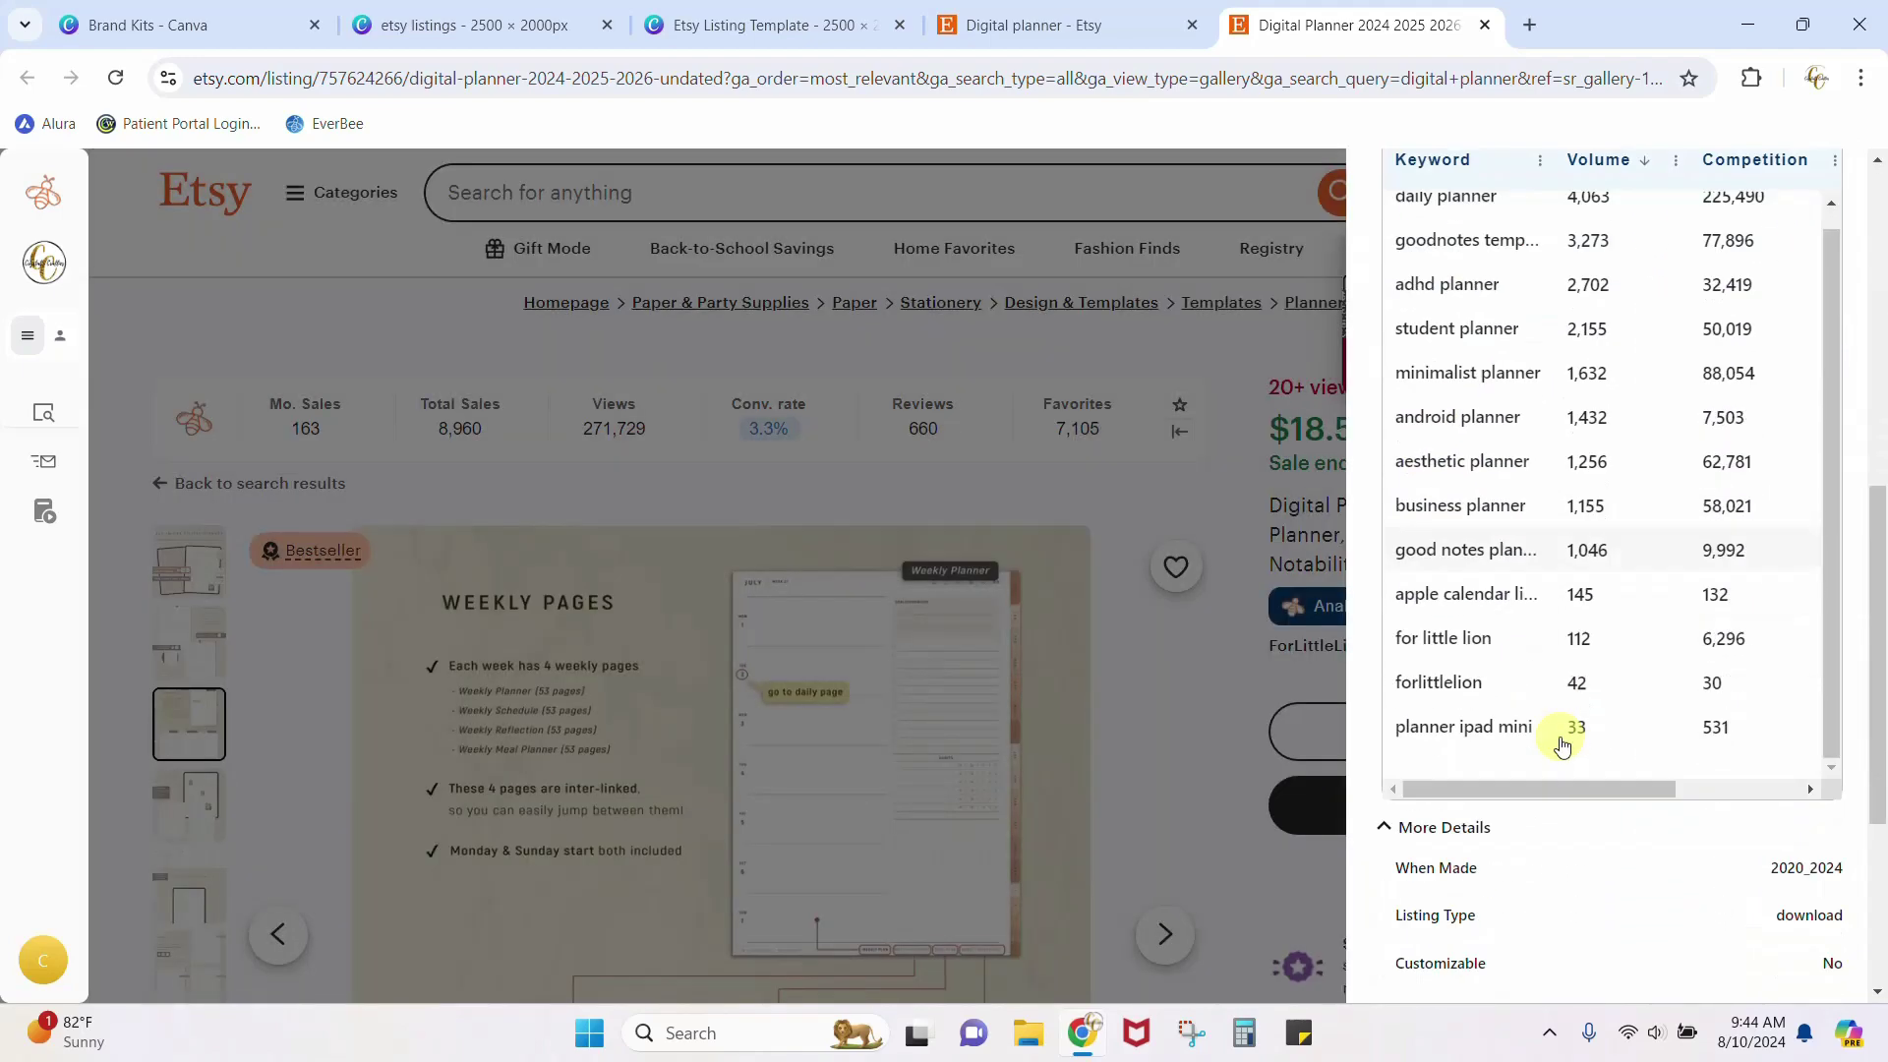
pyautogui.scroll(-4, 1563, 744)
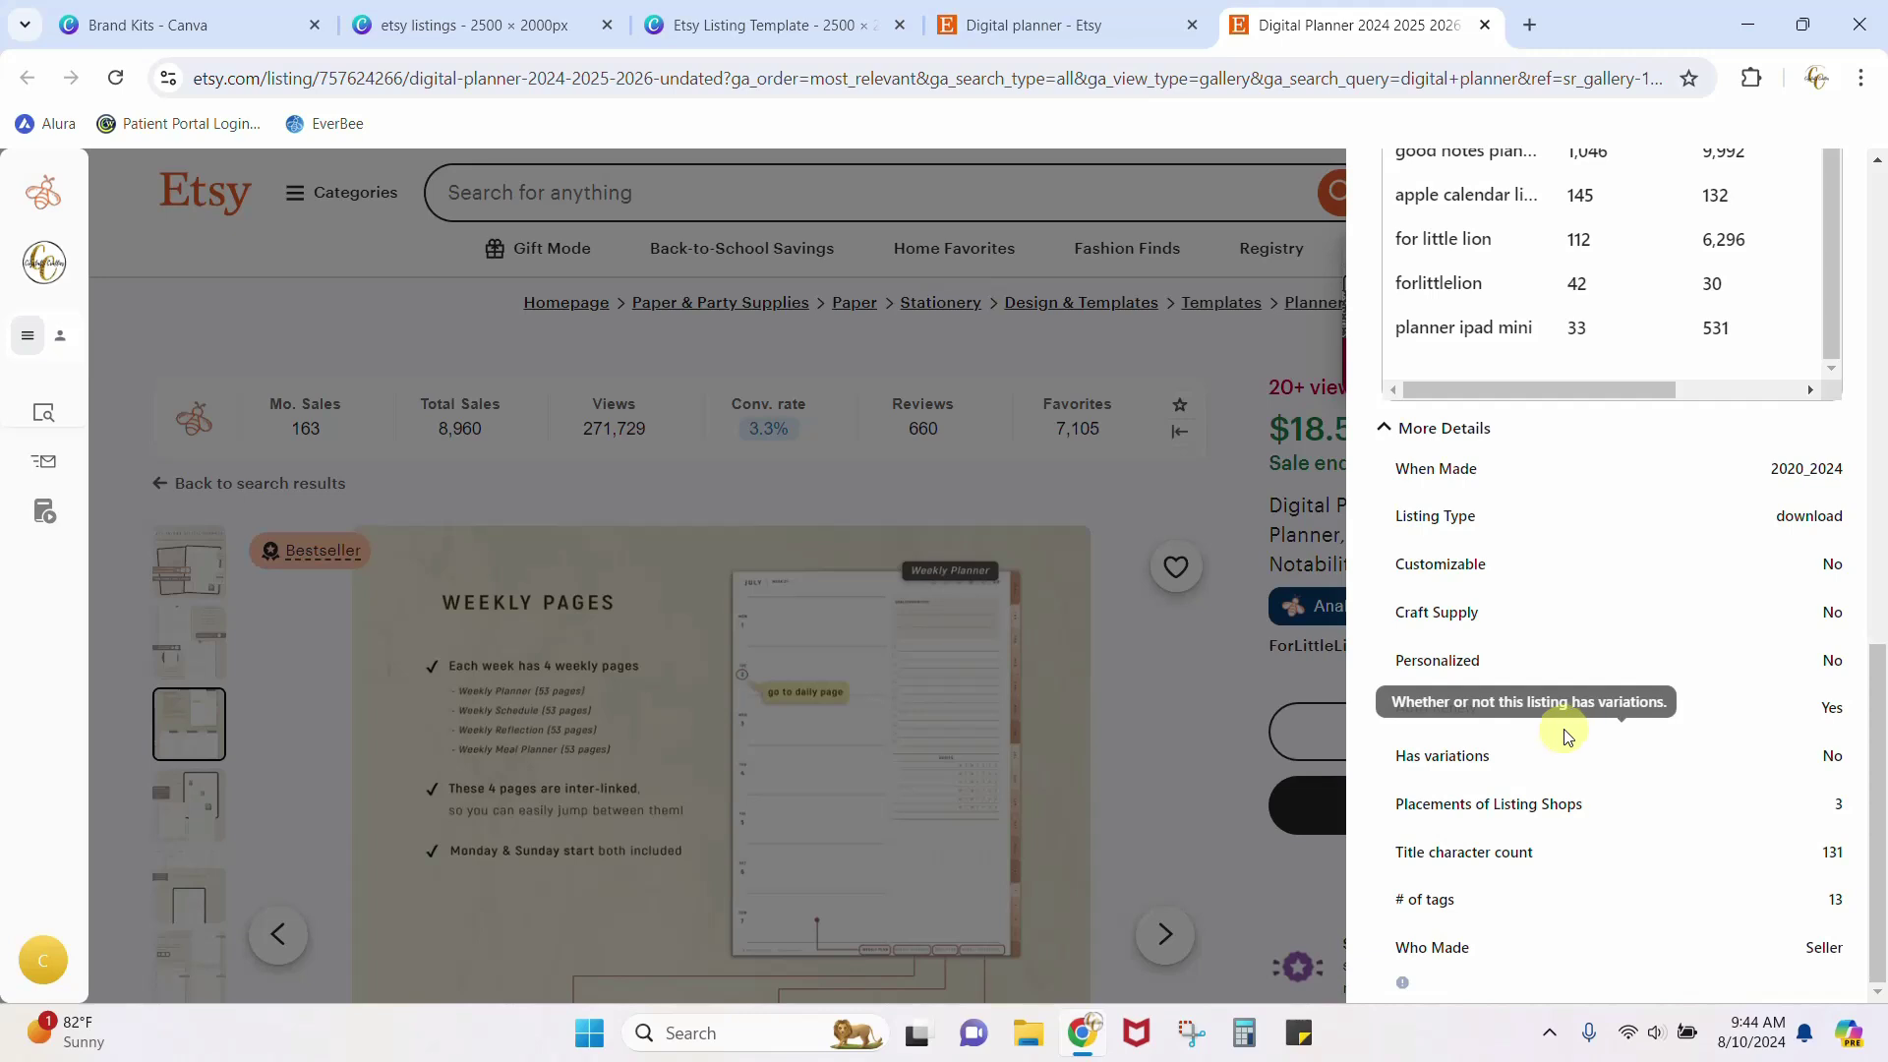